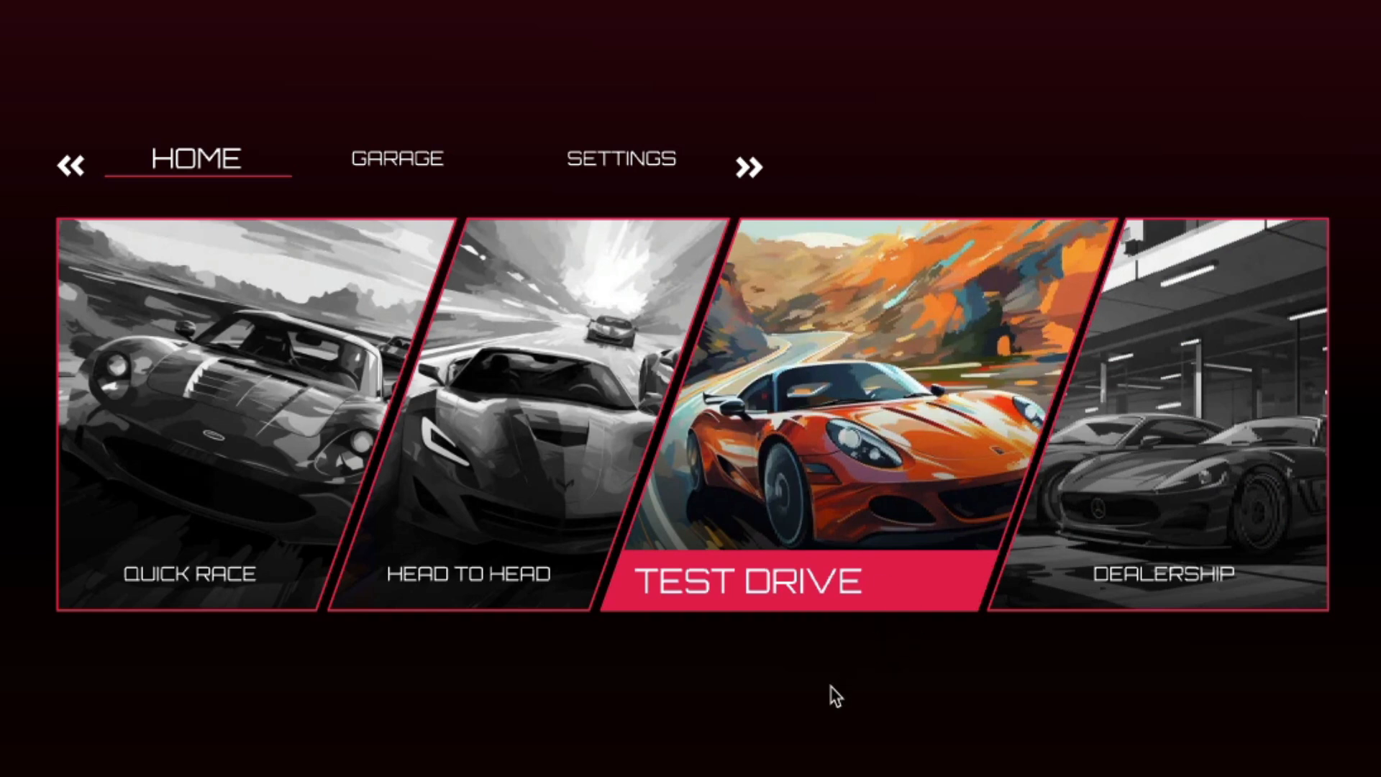
- Preview the racing menu by selecting Quick Race and Dealership, and by switching between the Home, Garage and Settings pages
click(291, 504)
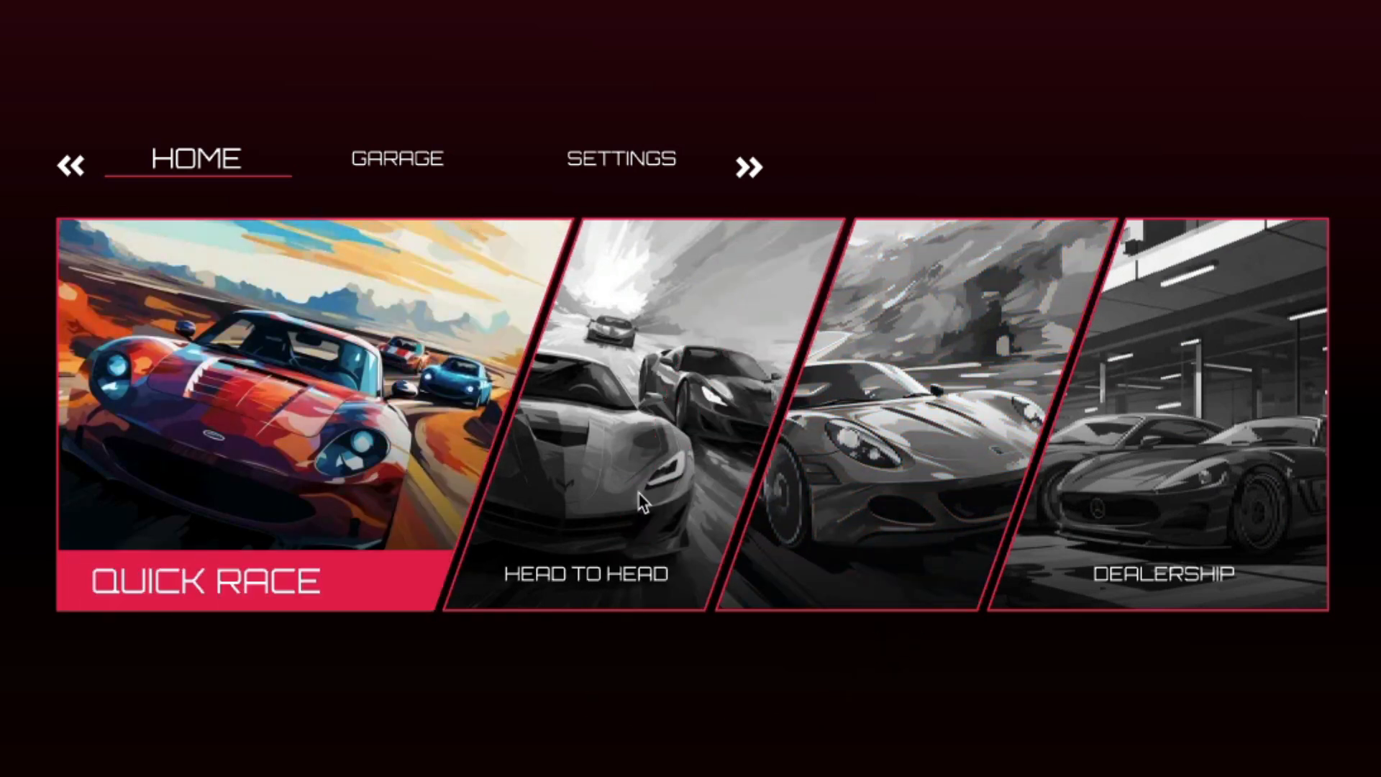
click(1261, 495)
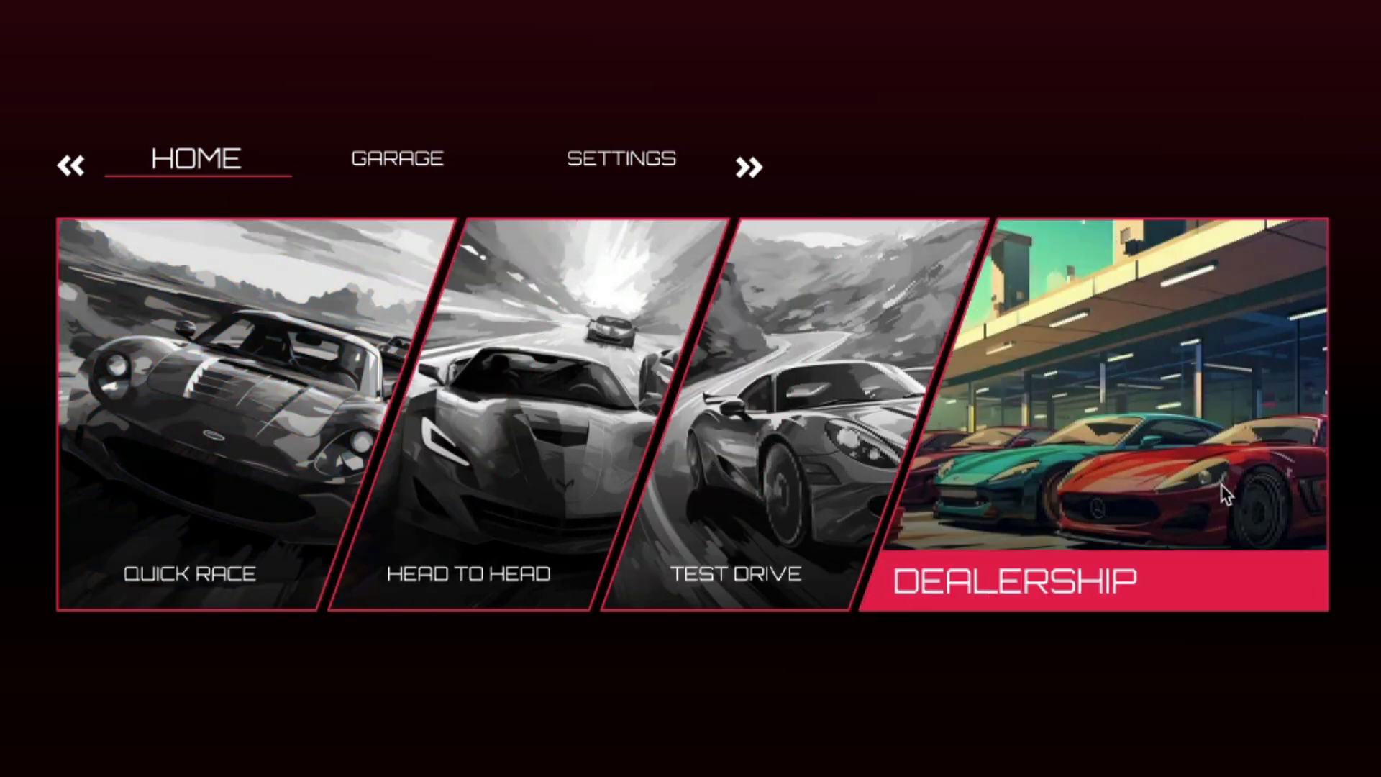
click(377, 172)
click(629, 165)
click(461, 171)
click(194, 173)
click(412, 173)
click(627, 170)
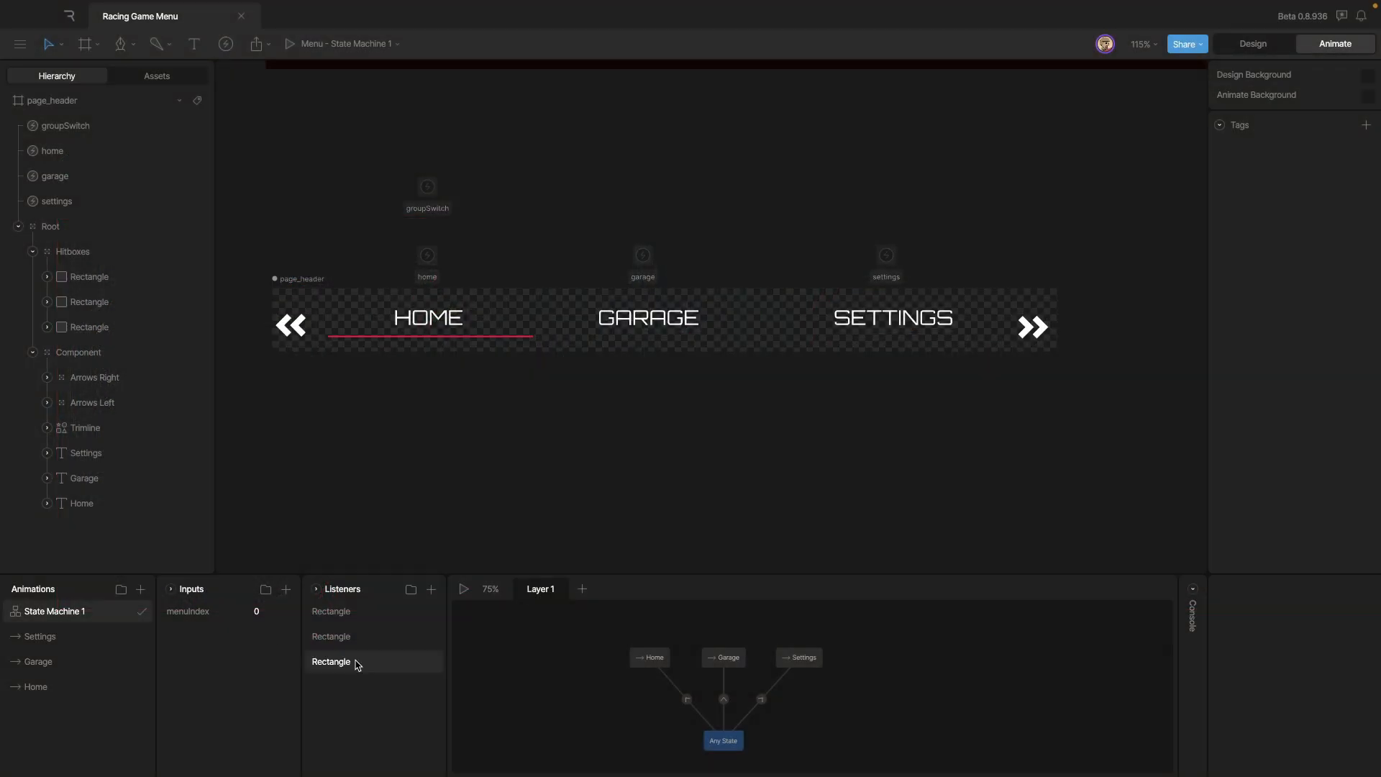
- Play the page_header state machine and test switching between Home, Garage and Settings
click(464, 589)
click(614, 315)
click(875, 317)
click(436, 319)
click(649, 319)
click(906, 325)
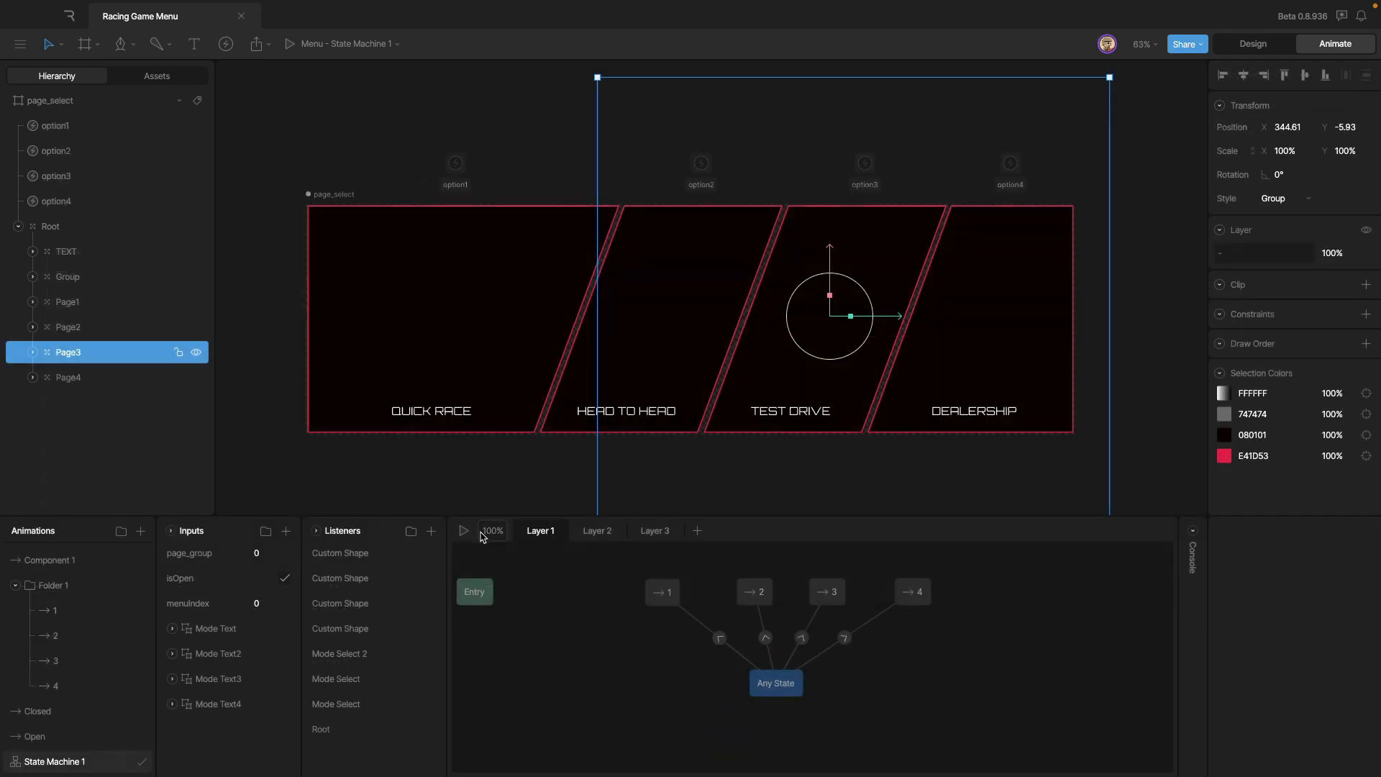
- Play the page_select state machine, and look over the Menu artboard with its page_header and page_select component artboards
click(466, 531)
click(639, 306)
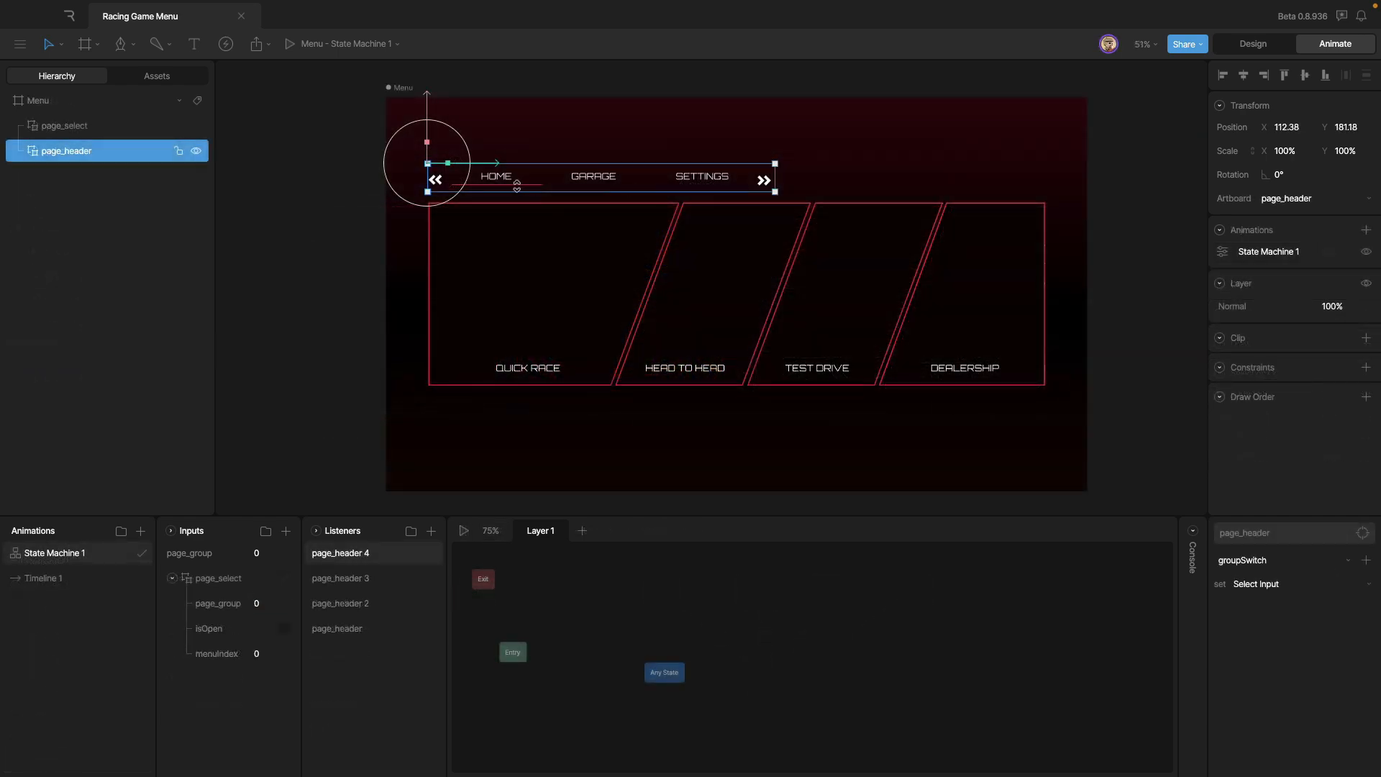
drag(321, 338, 406, 336)
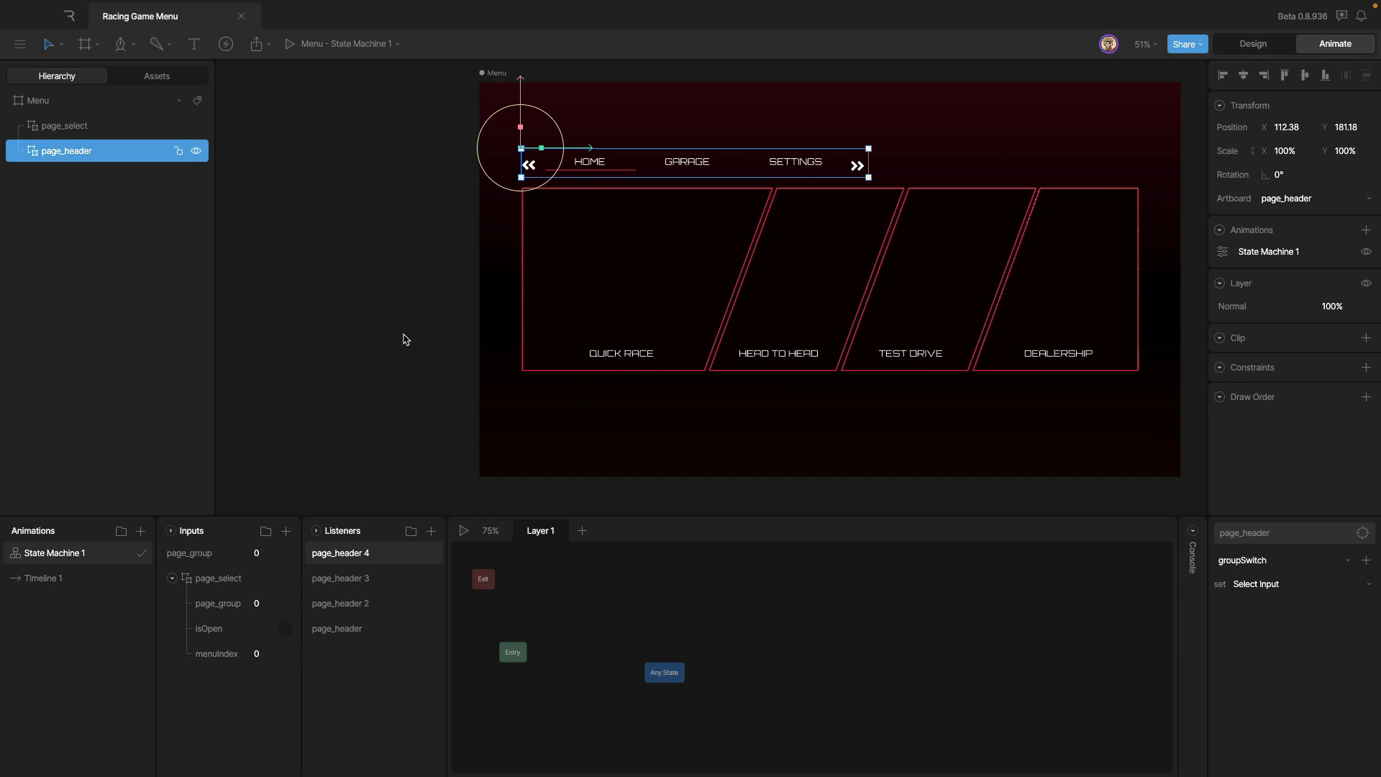
scroll(405, 337, down, 8)
drag(263, 380, 676, 334)
scroll(508, 411, up, 8)
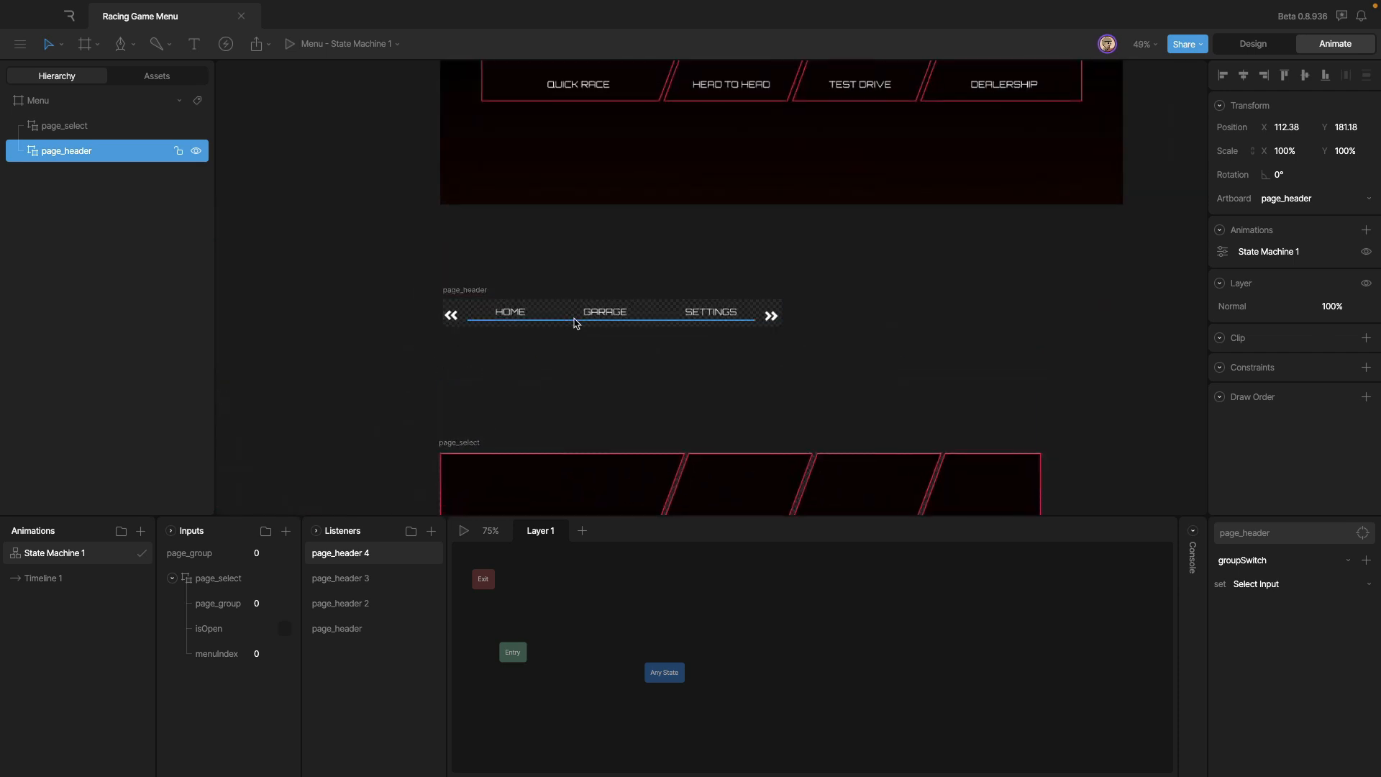
click(576, 321)
click(556, 356)
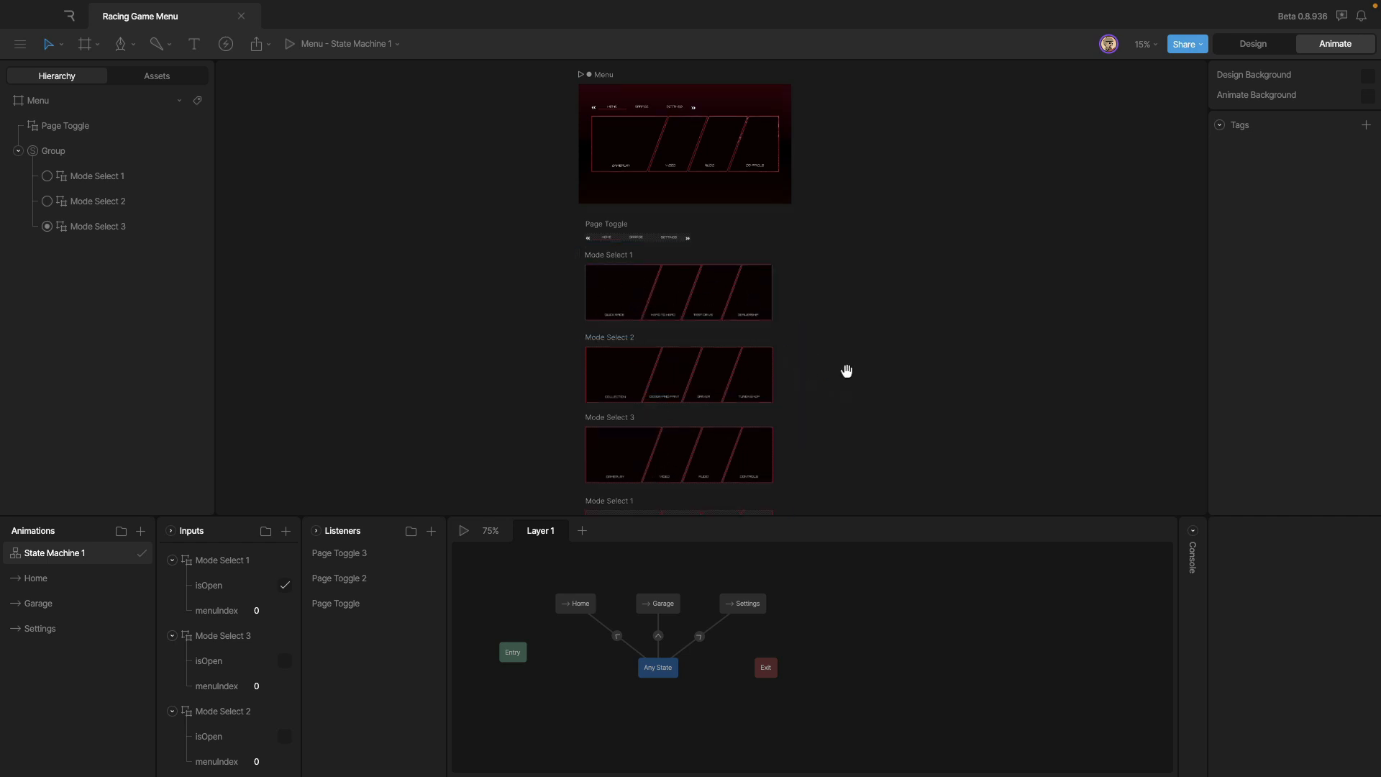
- Look over the Page Toggle and Mode Select artboards, and try the Head to Head panel in the running menu
scroll(847, 388, down, 5)
scroll(813, 388, up, 4)
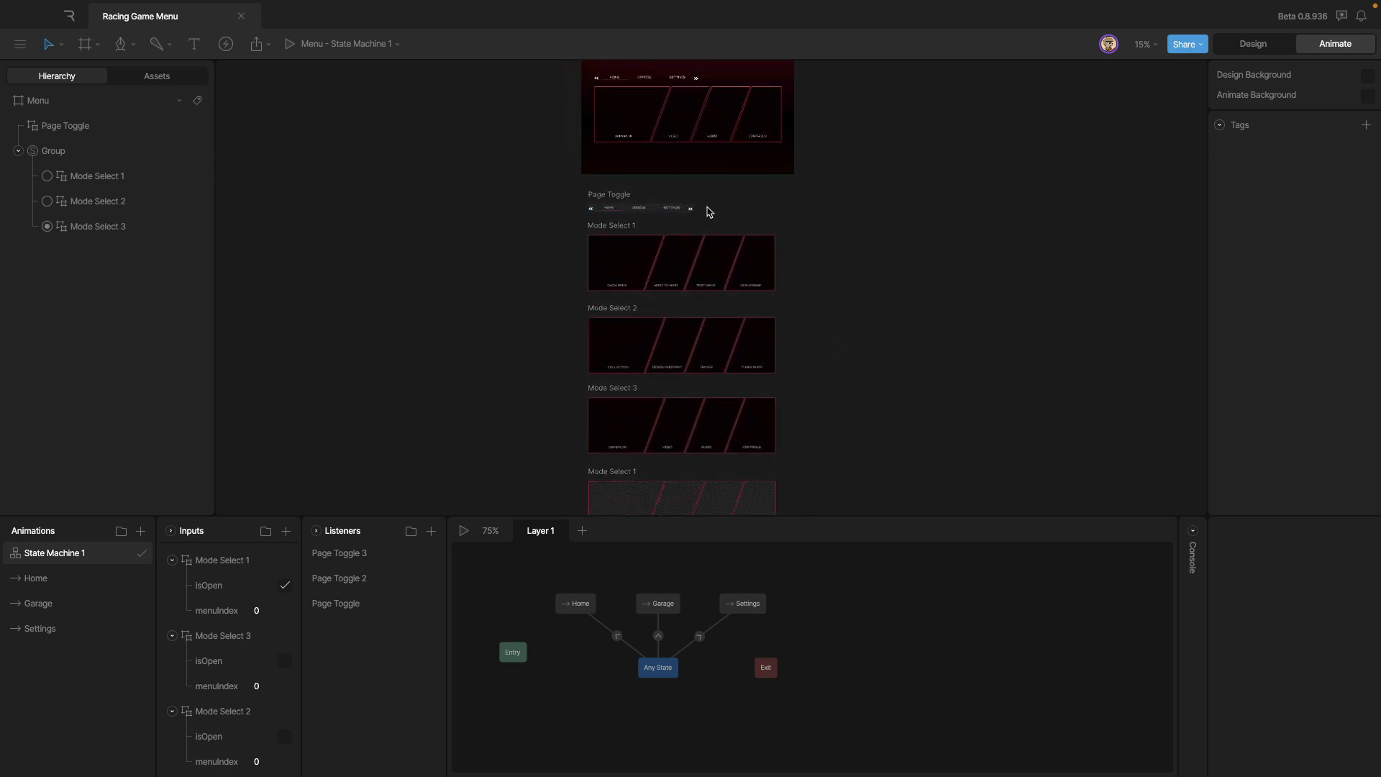
scroll(696, 204, down, 4)
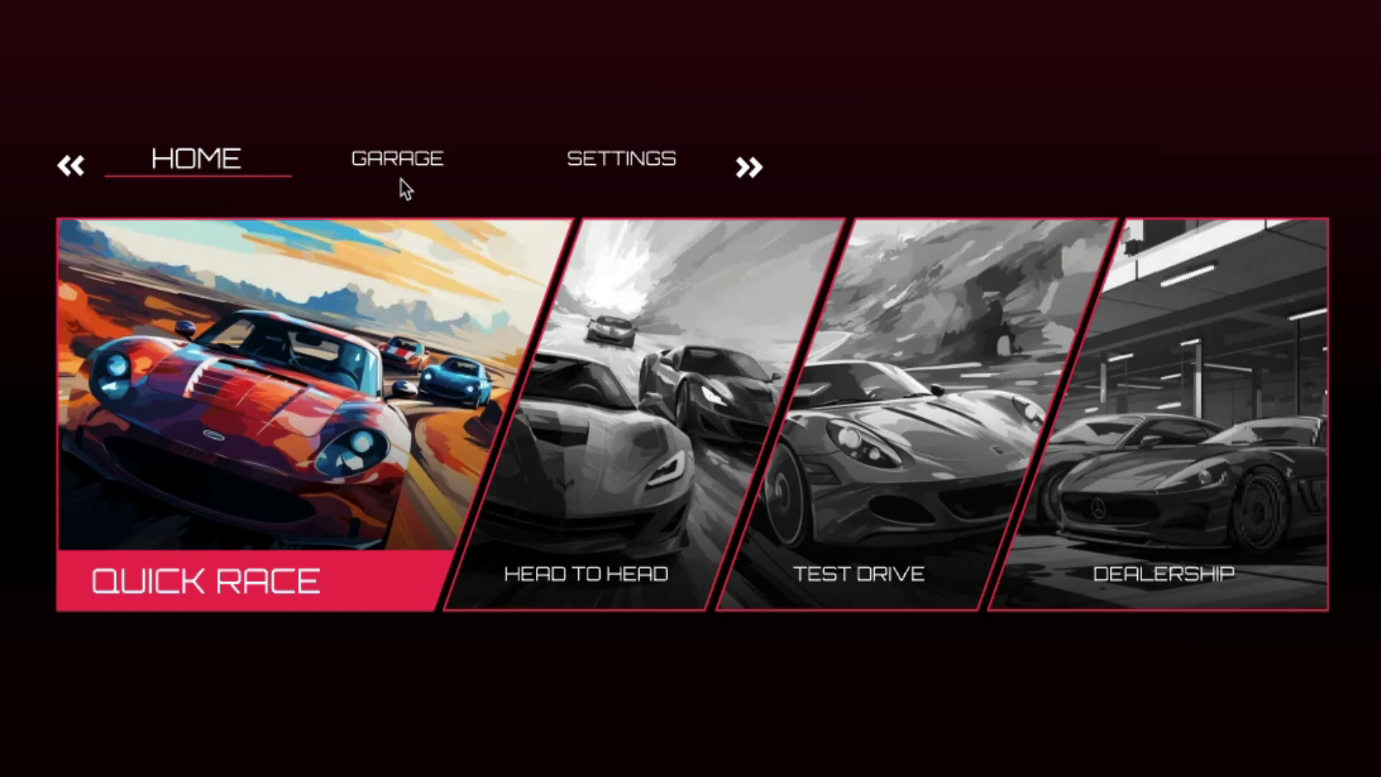
click(573, 441)
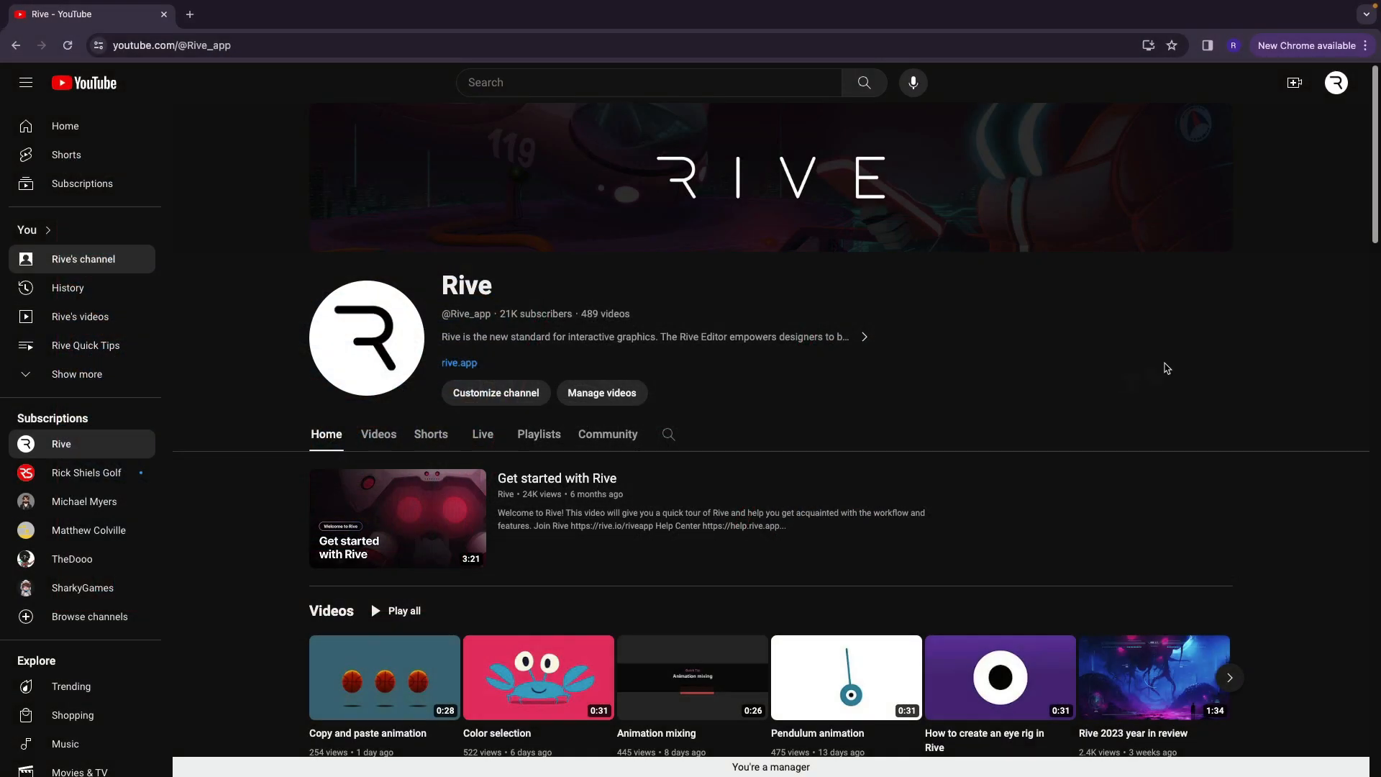
- Switch to Rive's YouTube channel, open the State Machine Basics playlist and browse its video list
drag(1372, 199, 1377, 332)
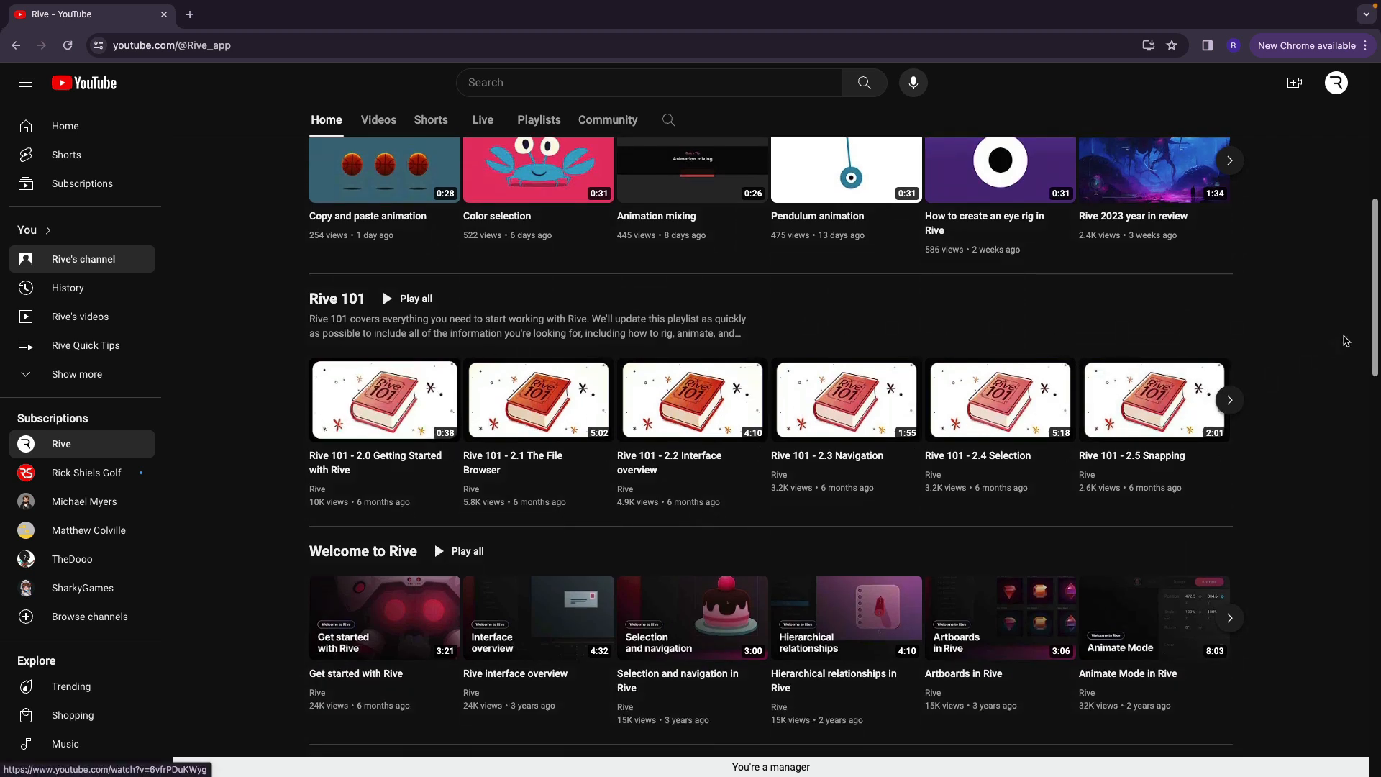
drag(1373, 335, 1354, 221)
click(532, 324)
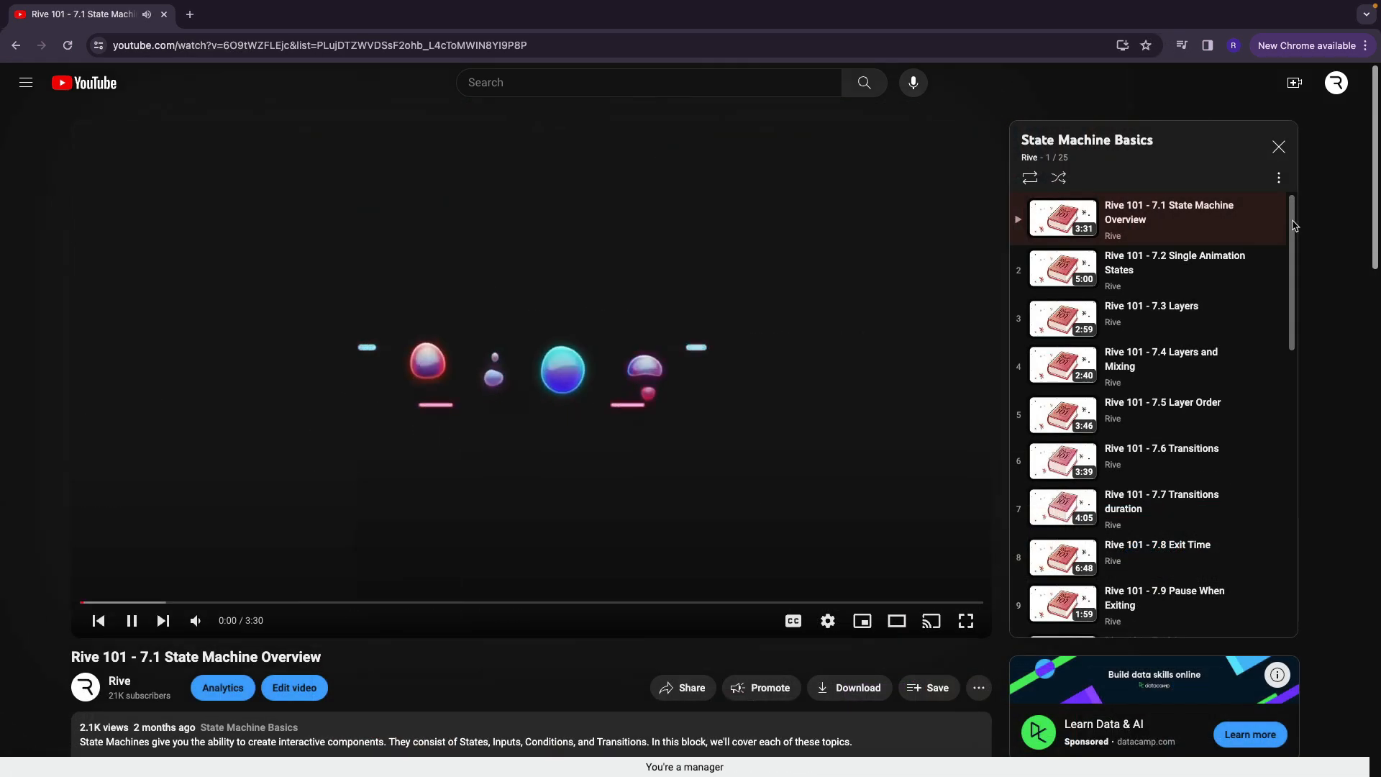
drag(1294, 224, 1285, 512)
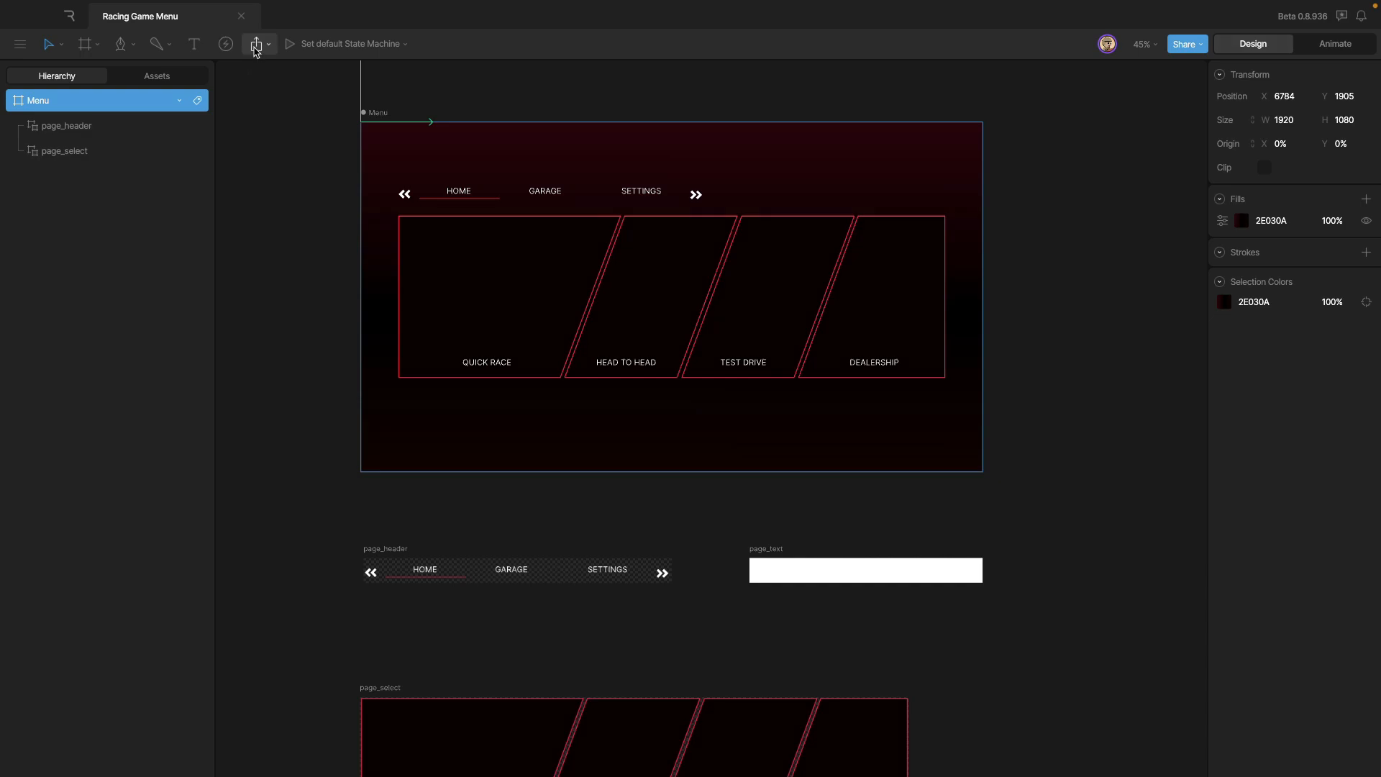
- Prepare a community post of the Menu titled "Racing Game Menu - Creative Session" with a description beginning "One minor change! This version doesn't have a custom"
click(257, 44)
click(273, 160)
text(Racing Game Menu)
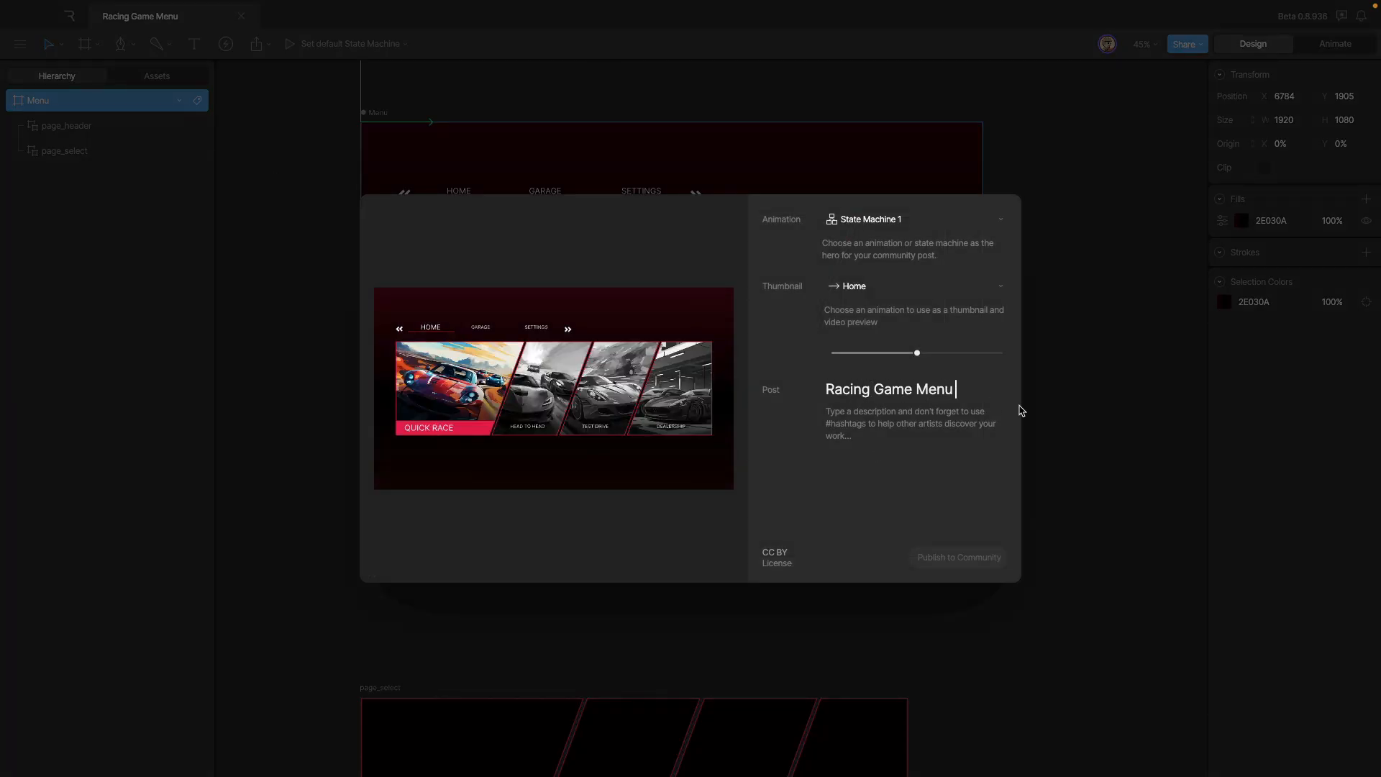
text( - Creative Session)
click(921, 424)
text(One minor change! This version doesn)
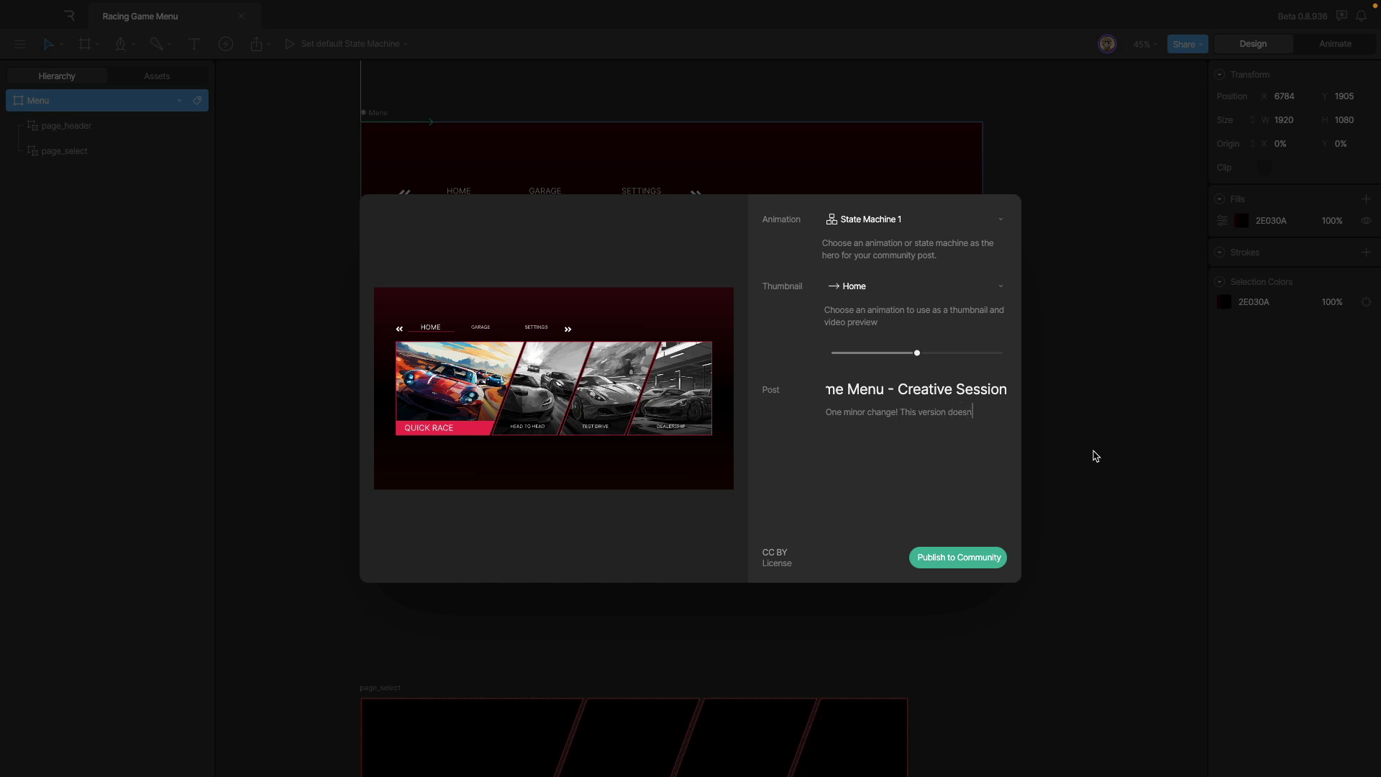
text('t have a custom fon)
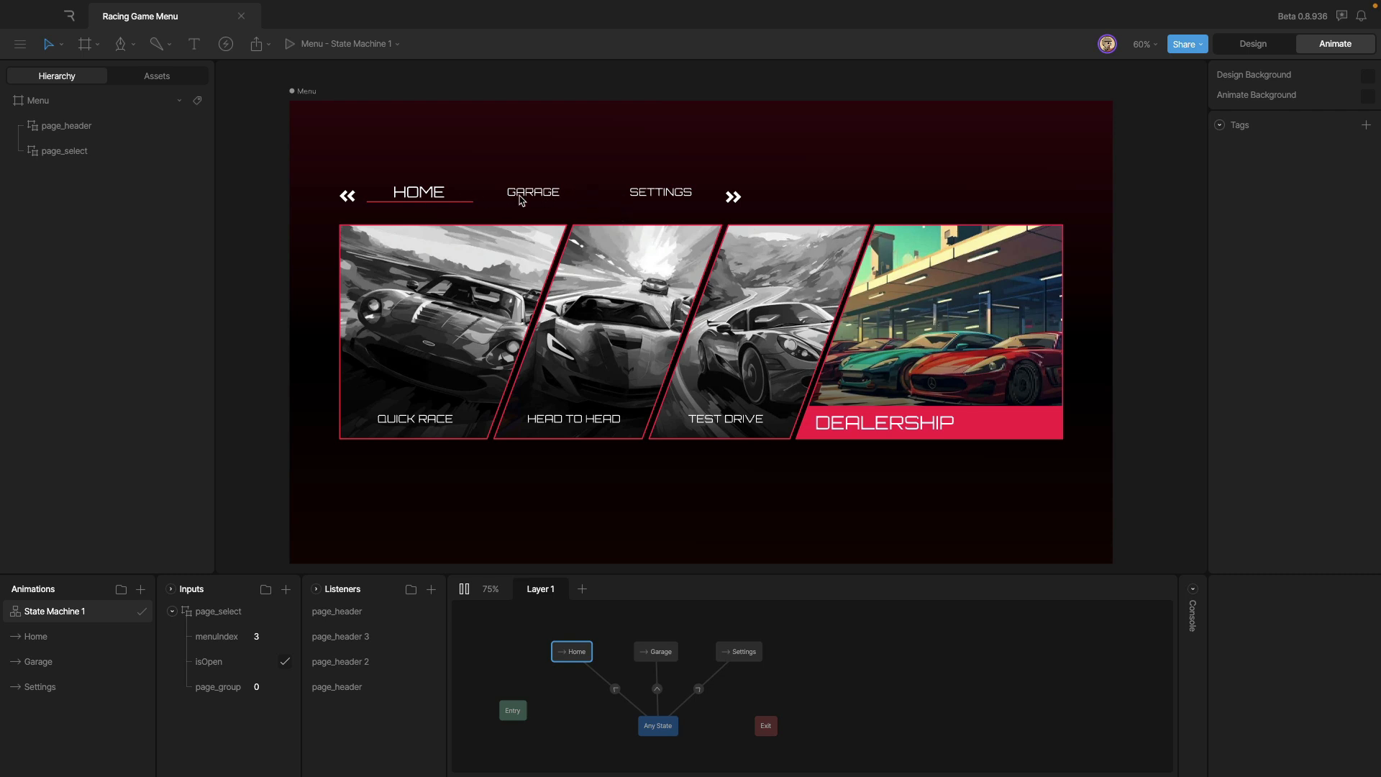
- Test the running Menu state machine by switching repeatedly between the Garage, Settings and Home pages
click(522, 200)
click(666, 201)
click(517, 201)
click(419, 198)
click(587, 201)
click(660, 199)
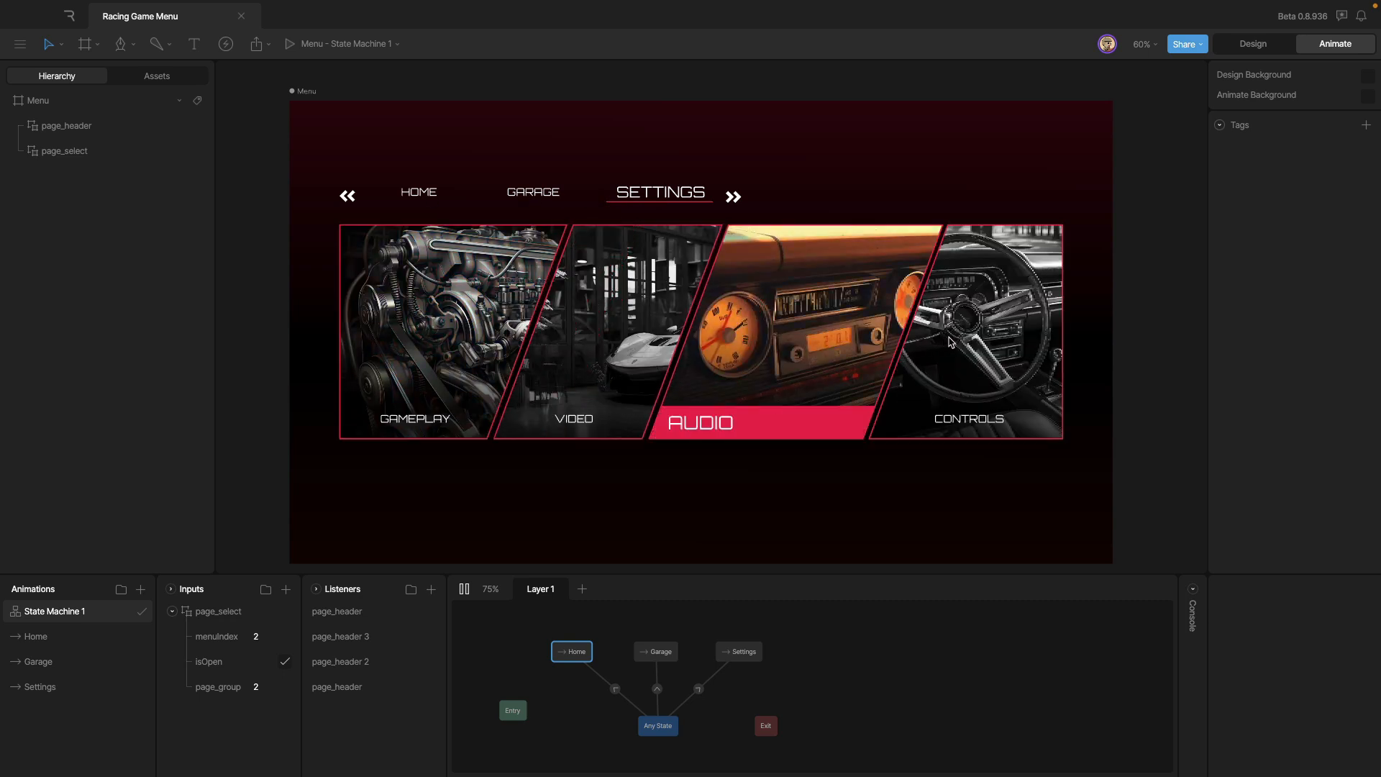
click(411, 200)
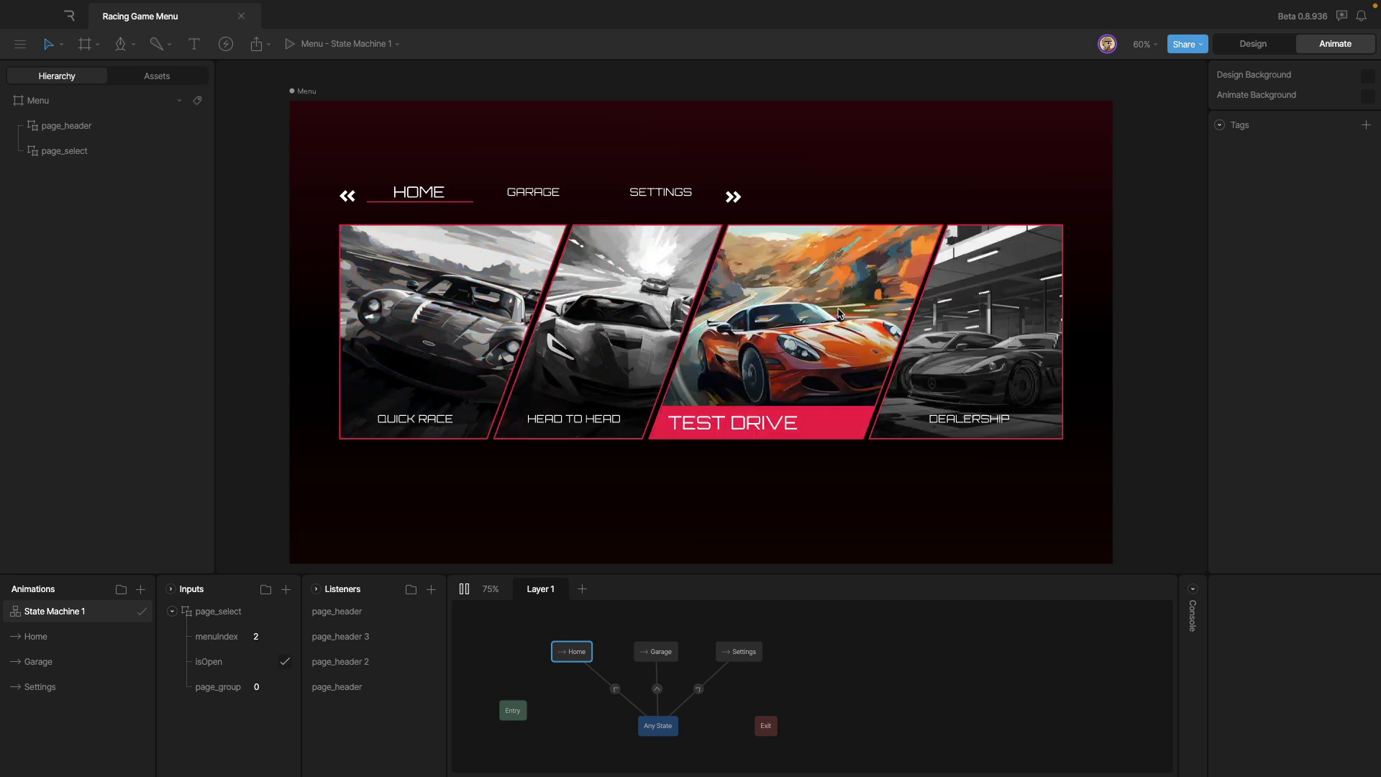
click(540, 195)
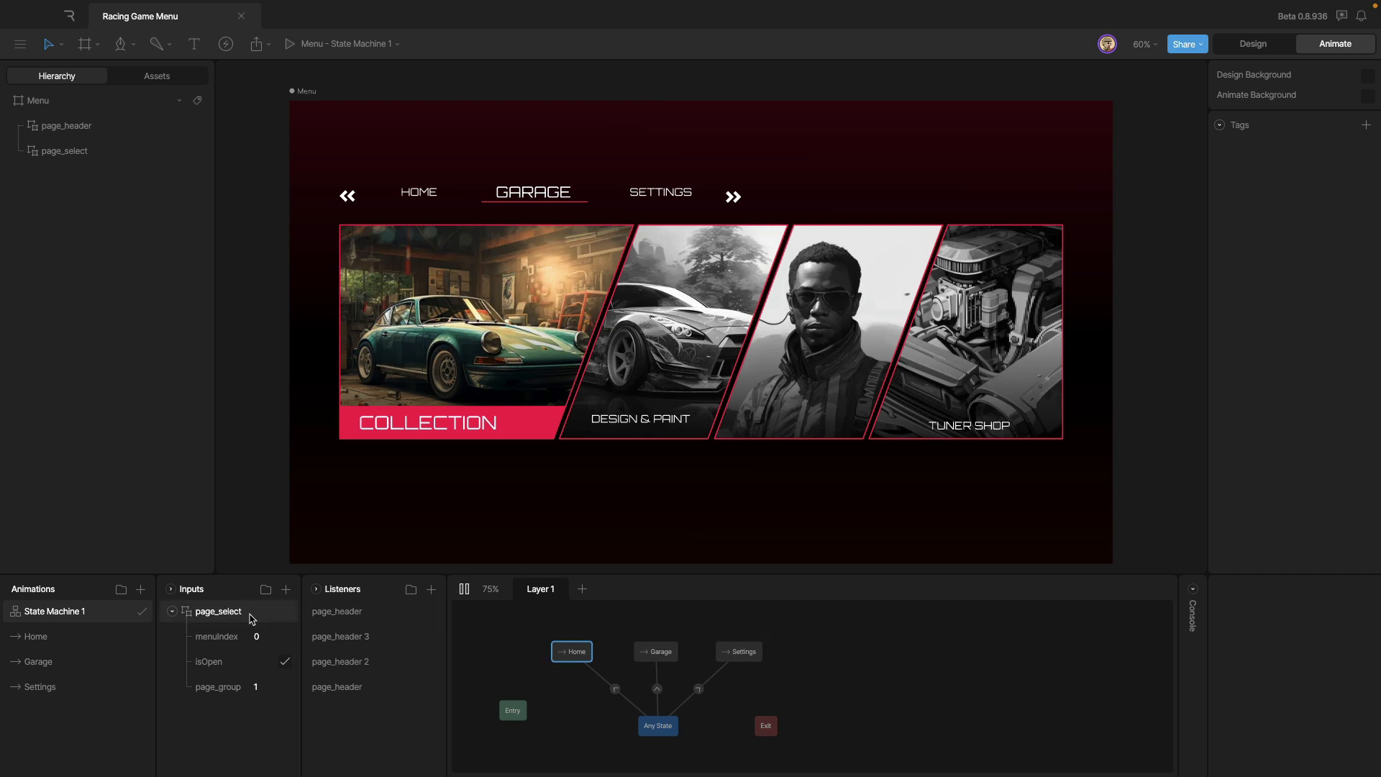
- Collapse the Menu's page_select inputs, open the page_header artboard and inspect the Home, Garage and Settings states of its state machine
click(172, 611)
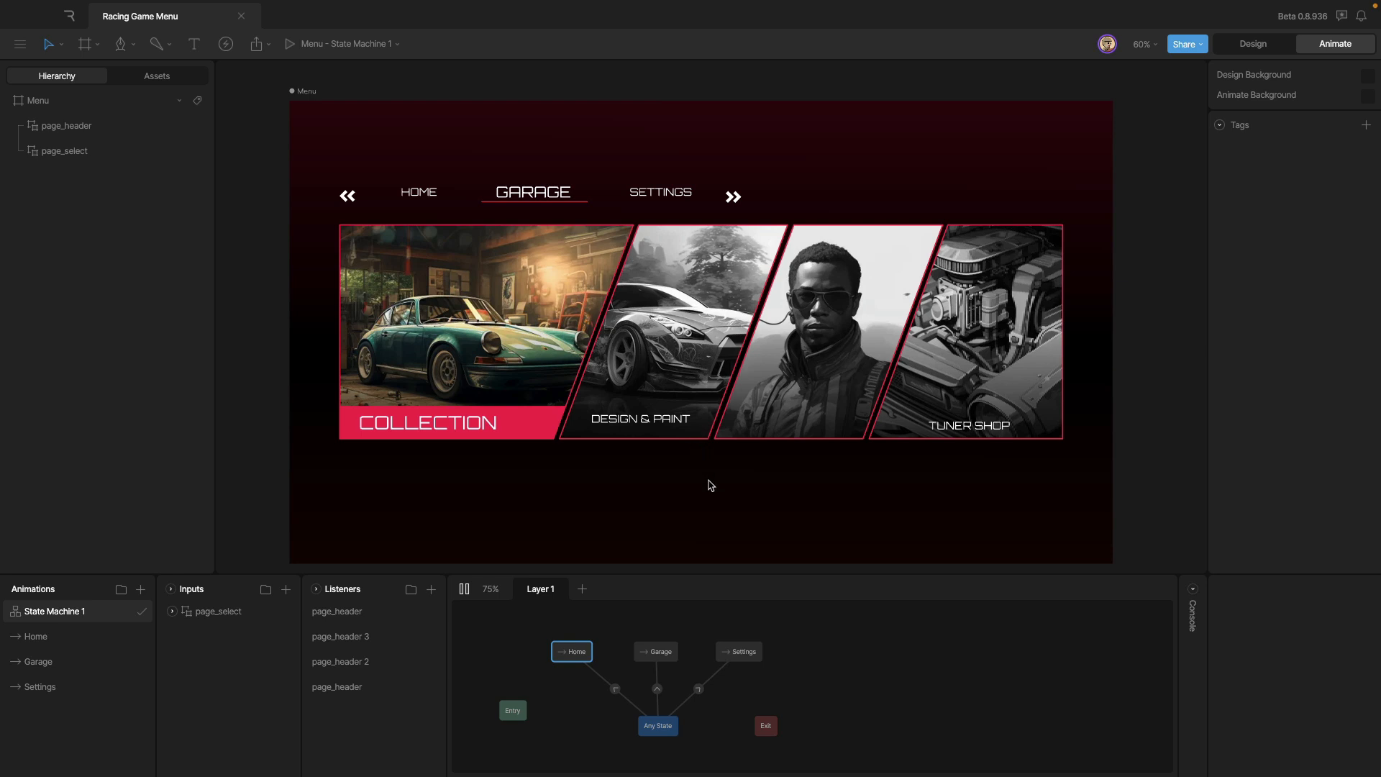
double_click(620, 186)
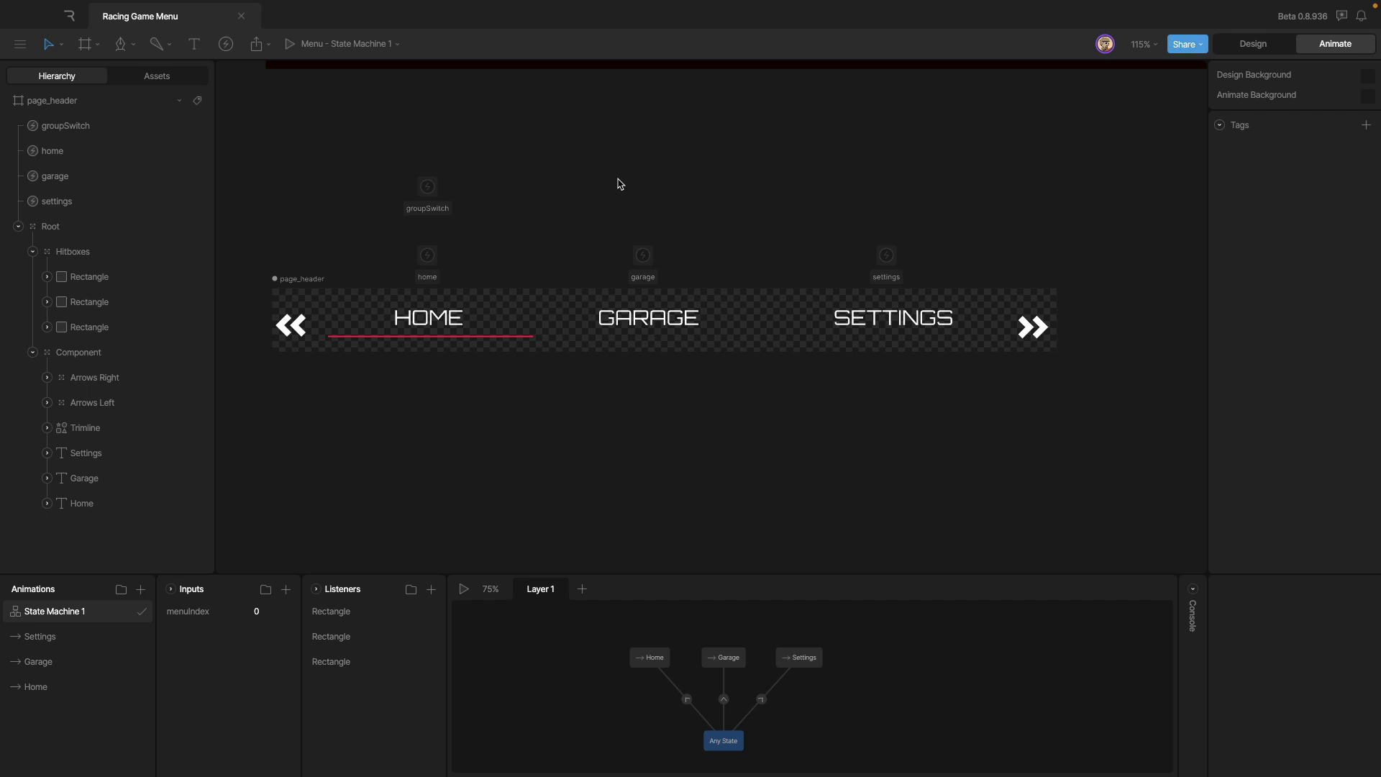
drag(606, 642, 826, 668)
click(633, 639)
click(650, 657)
click(741, 654)
click(807, 659)
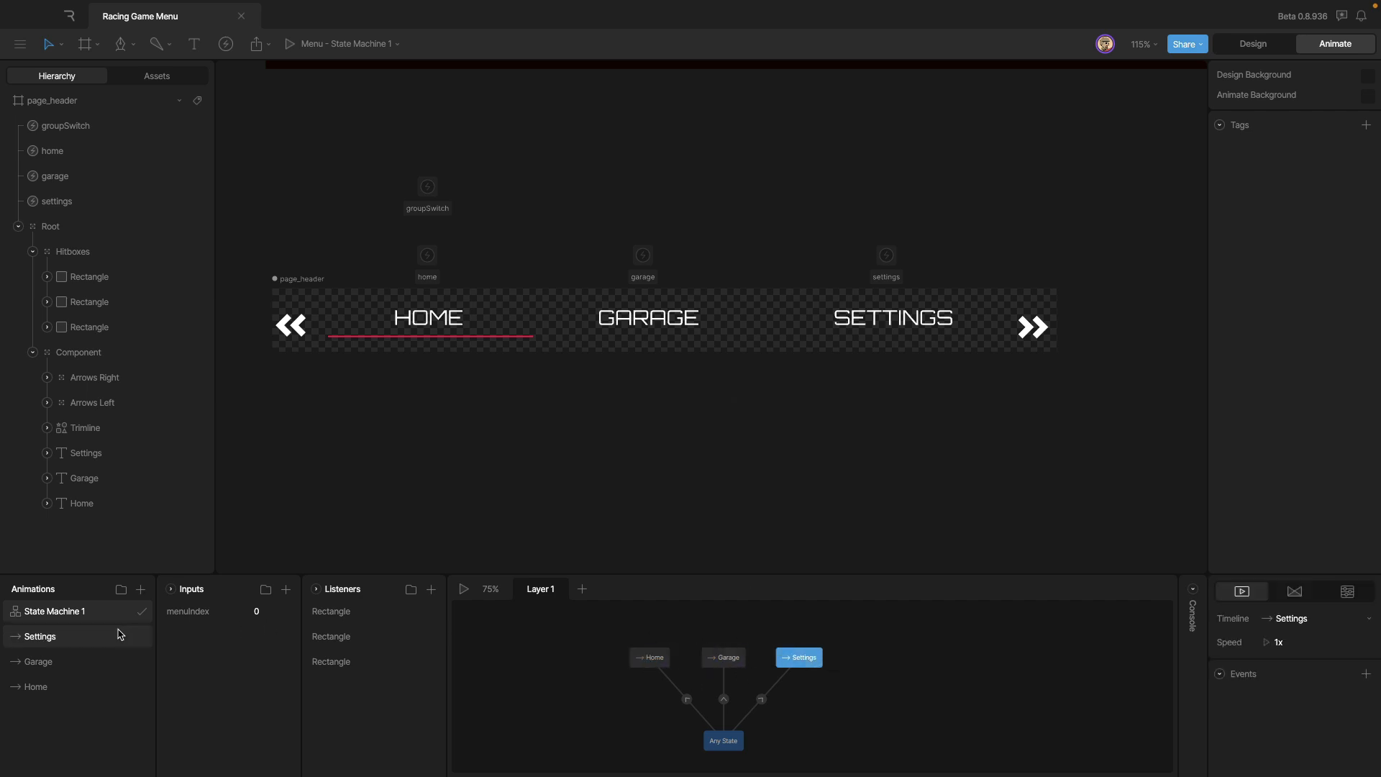
- Examine the Home timeline's keyed properties: the Home text size and the Trimline stroke's trim path settings
click(83, 687)
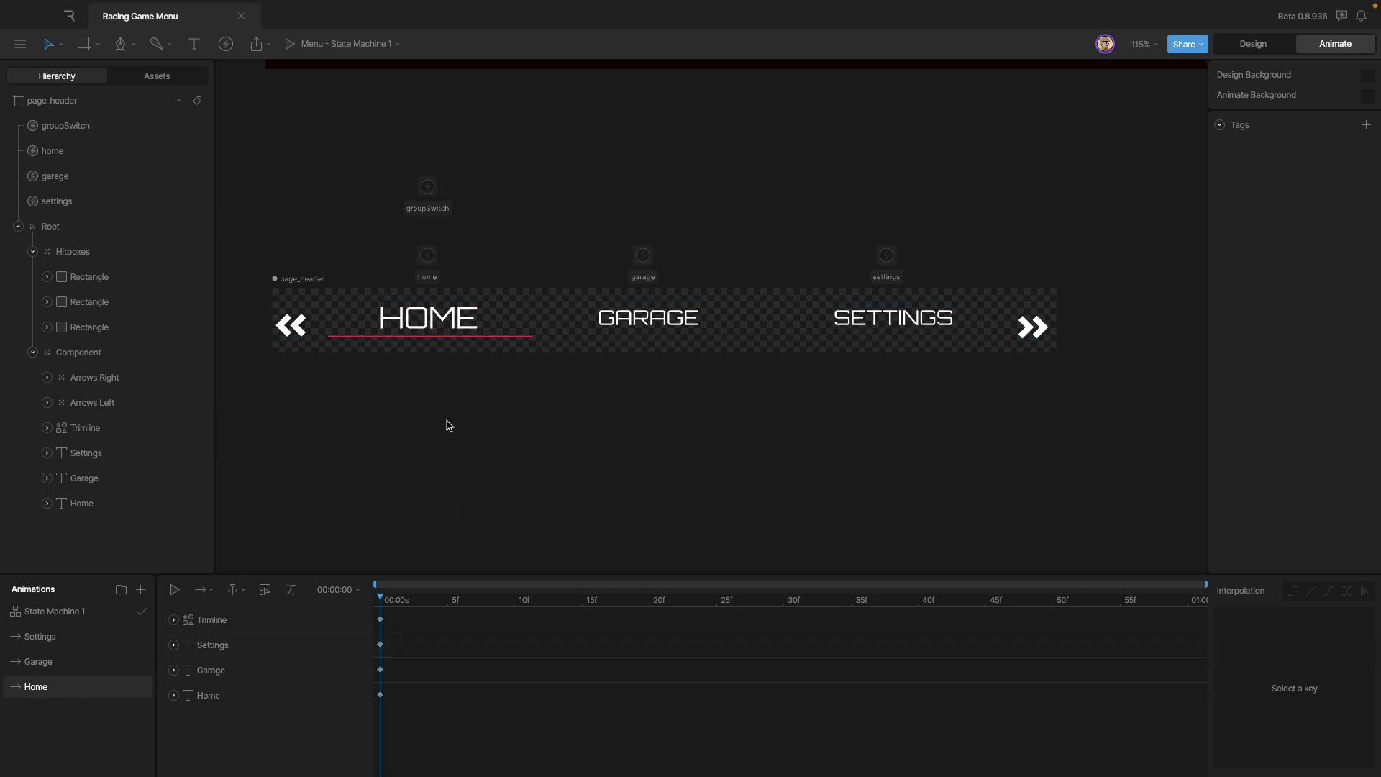
click(430, 324)
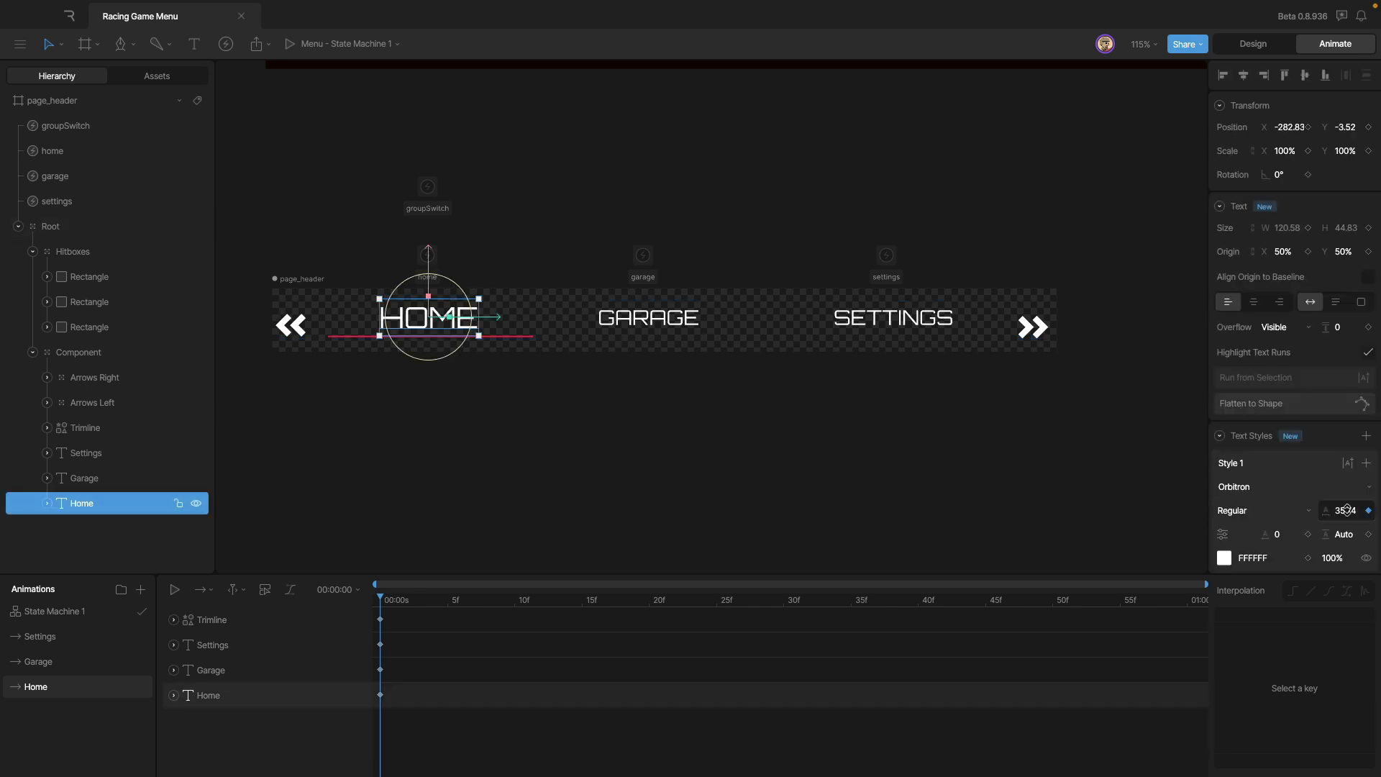
click(472, 345)
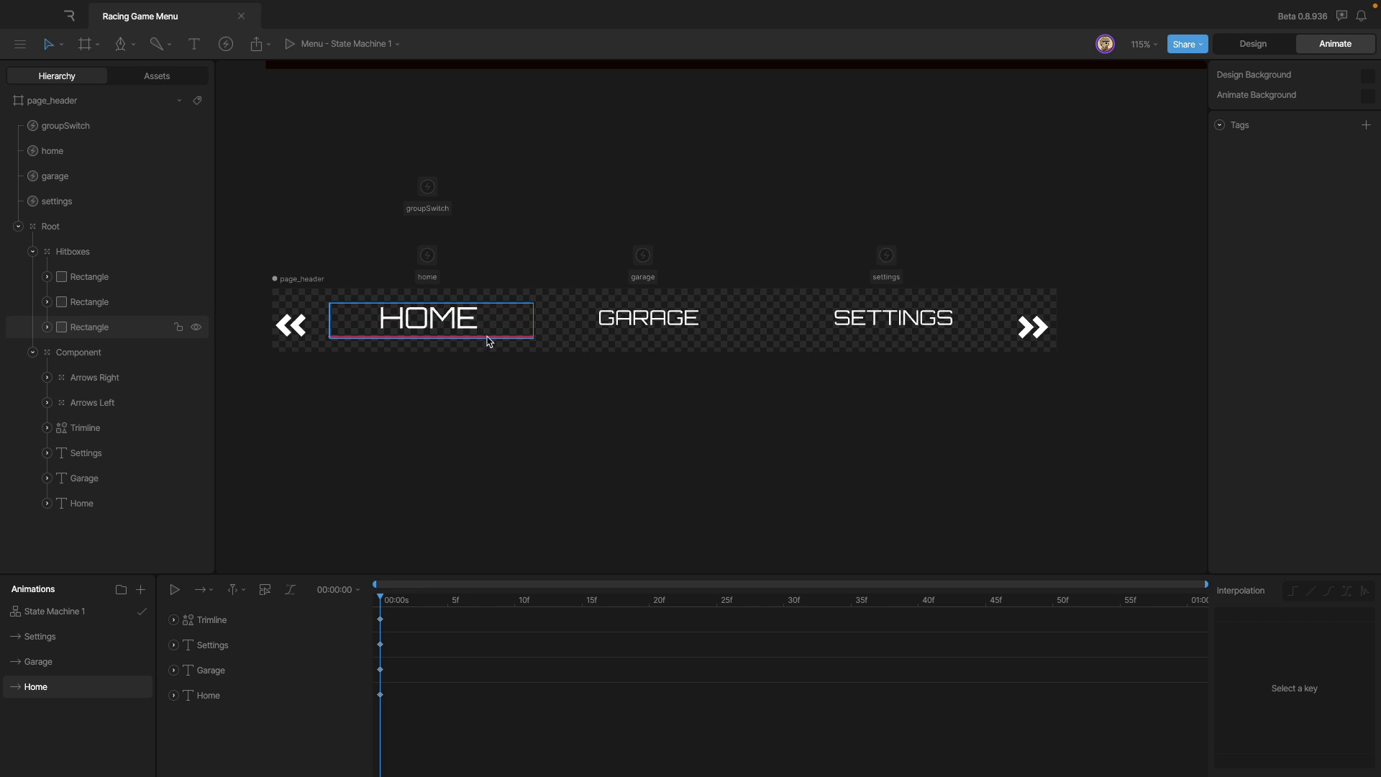
click(493, 338)
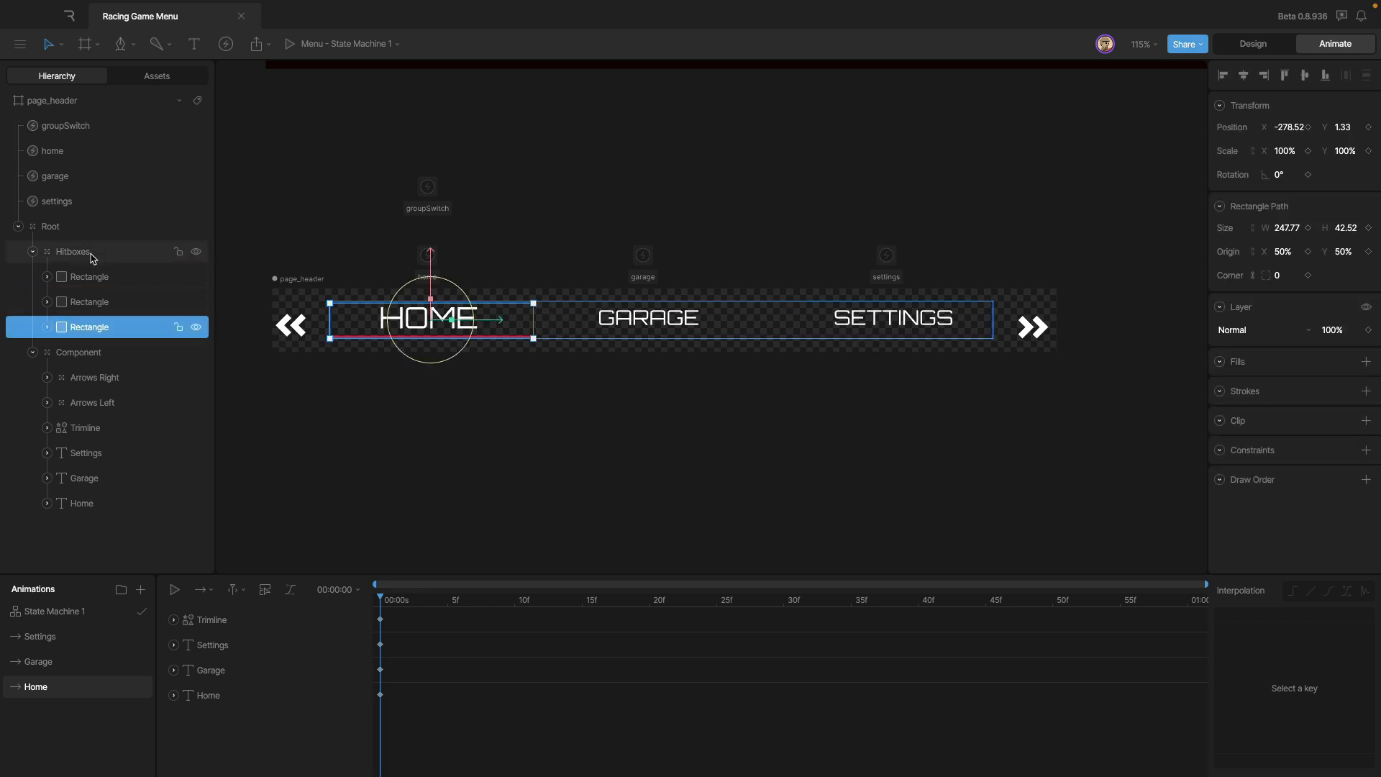
click(109, 430)
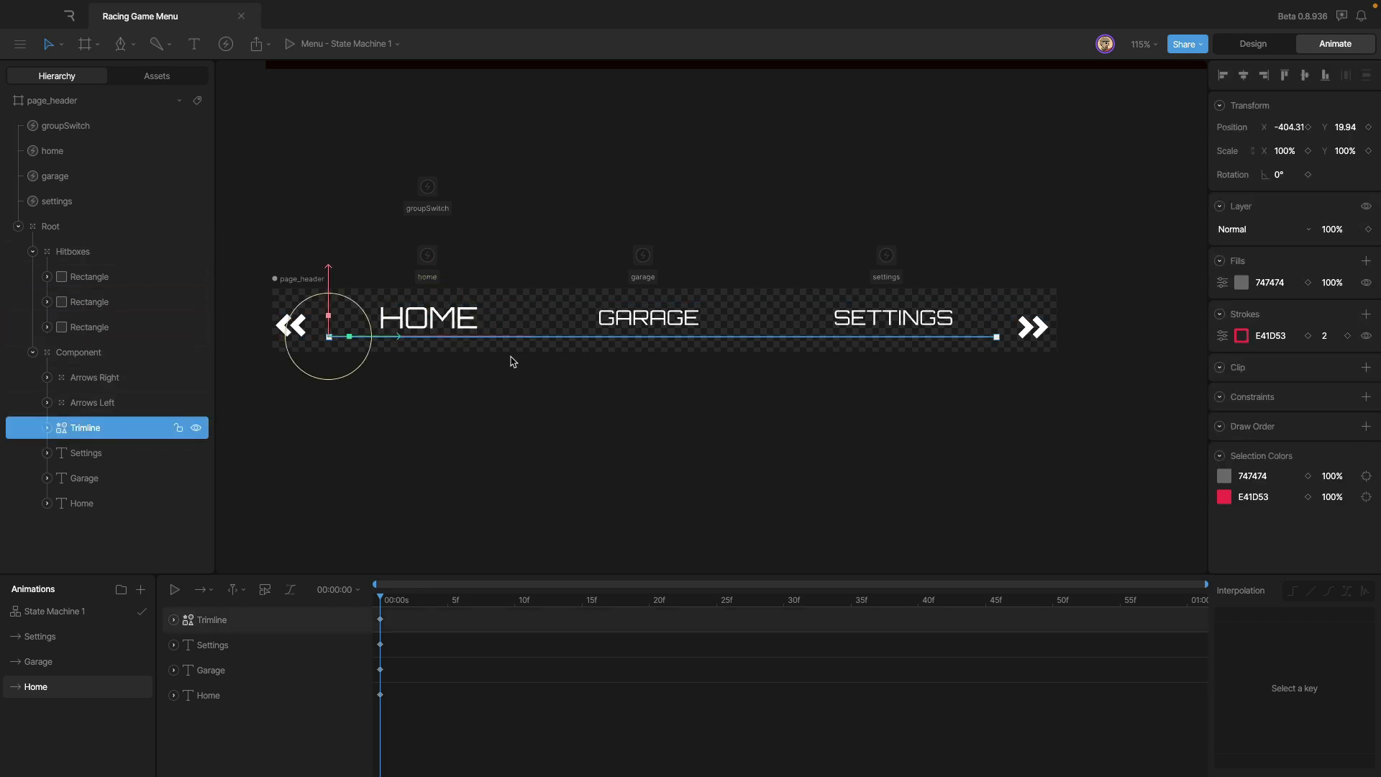
click(1222, 336)
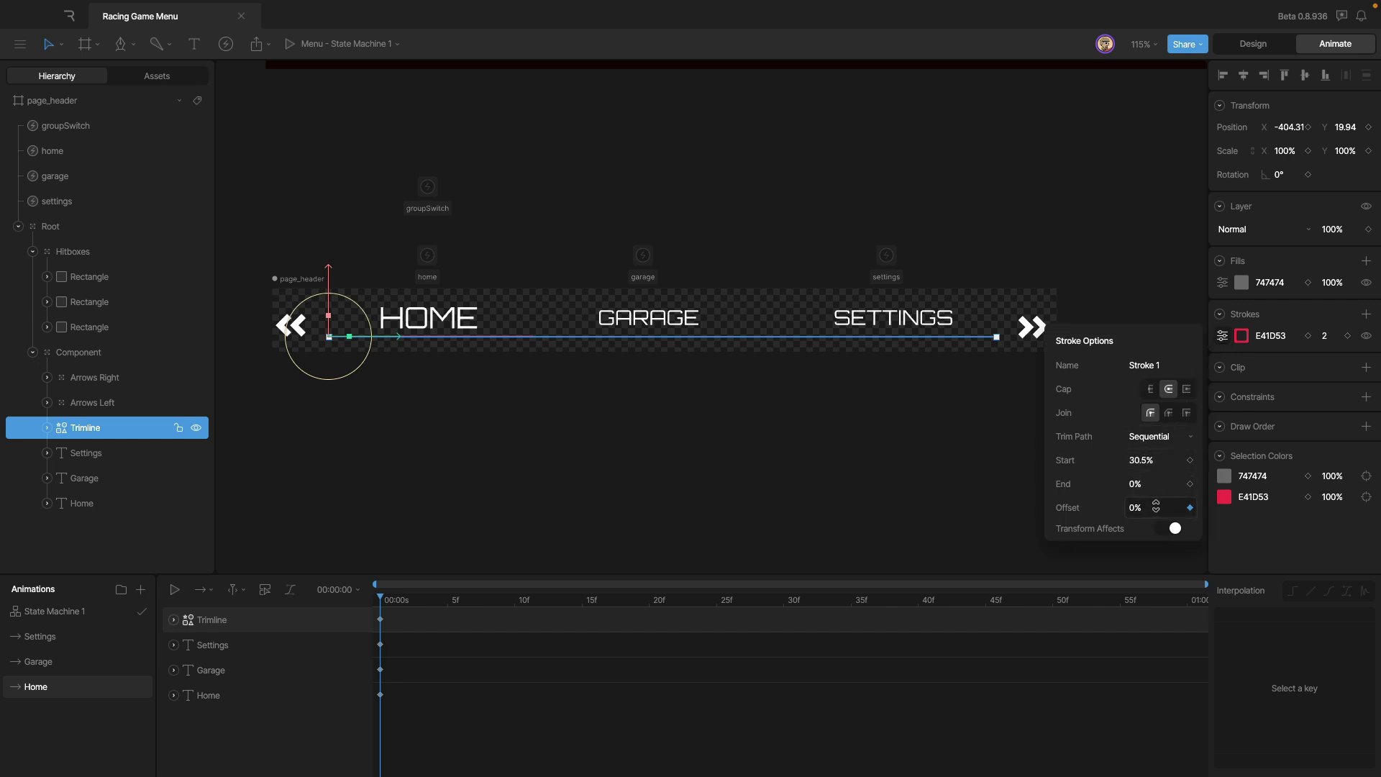
click(497, 384)
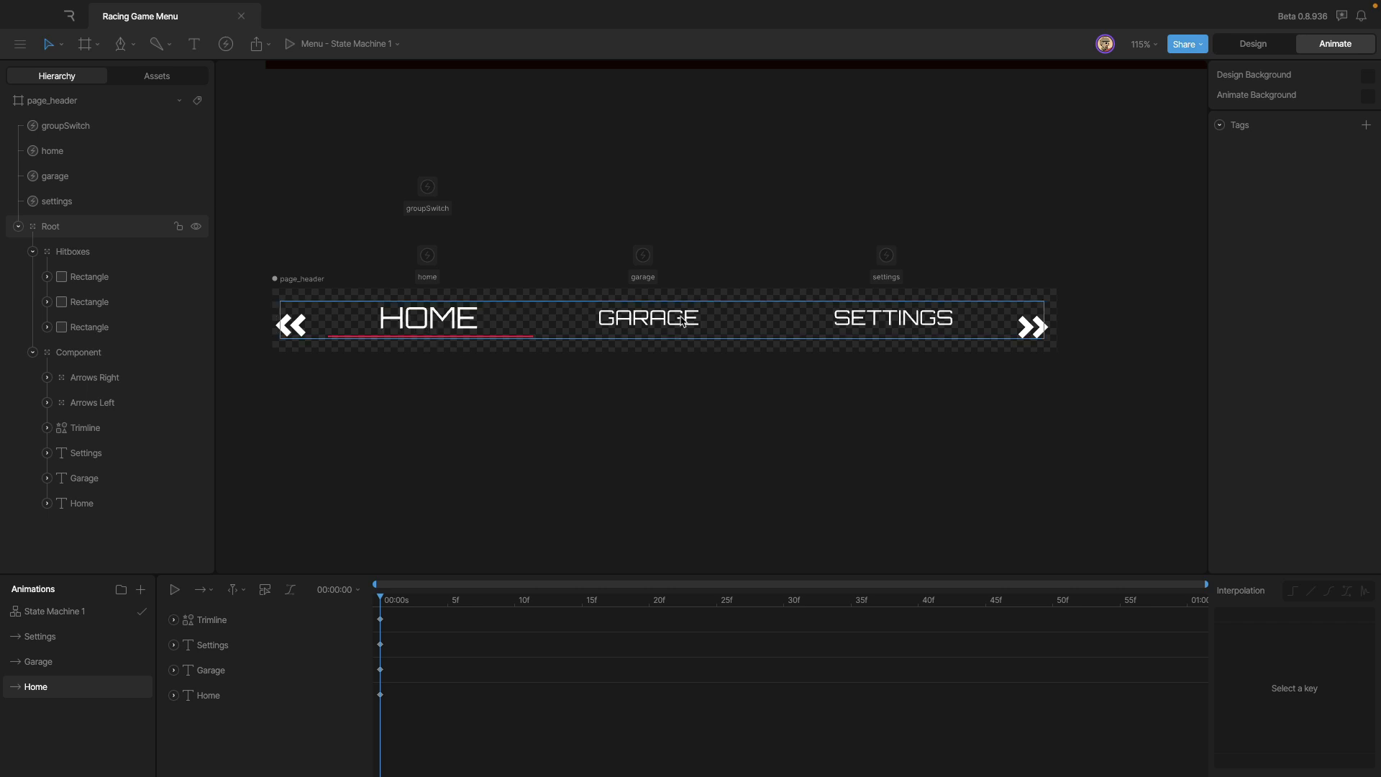
- Compare the Garage, Settings and Home timelines of the page_header artboard
click(81, 662)
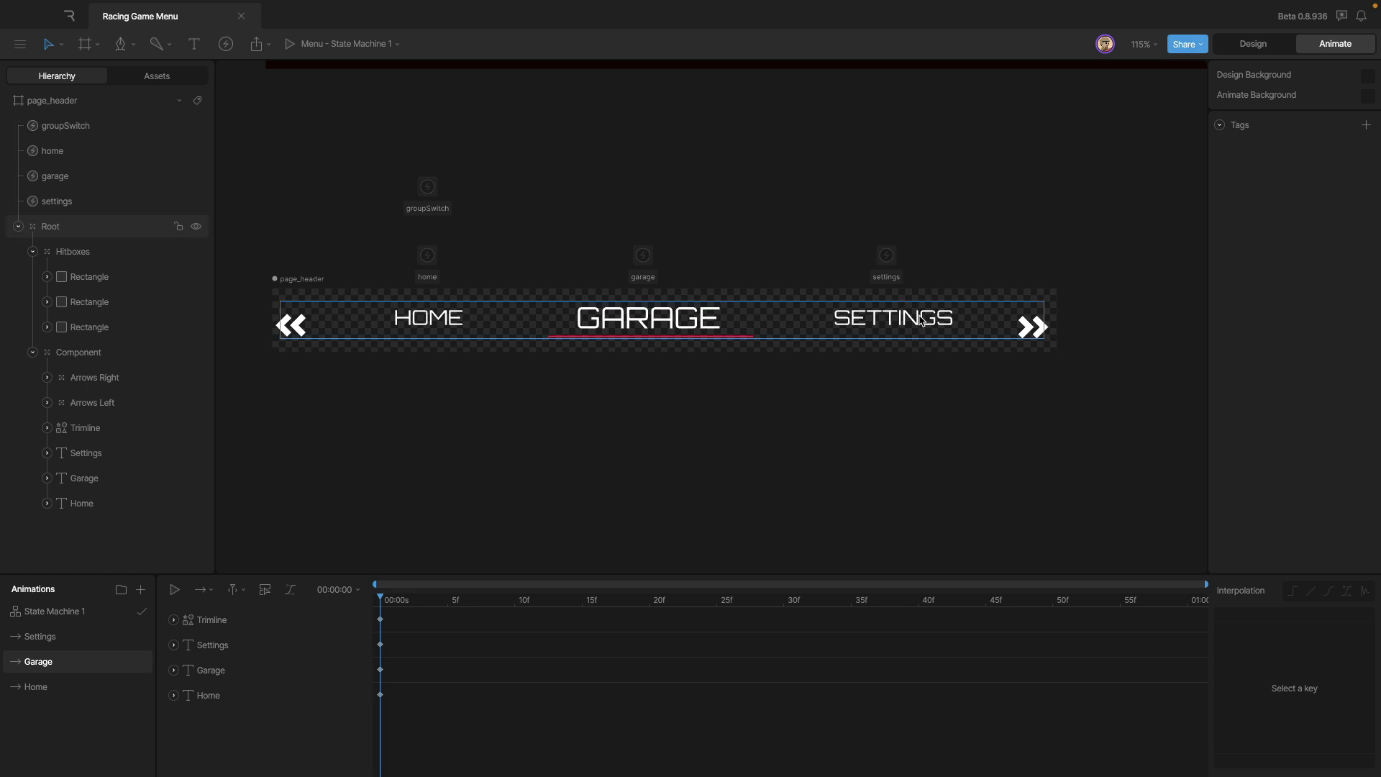
click(99, 637)
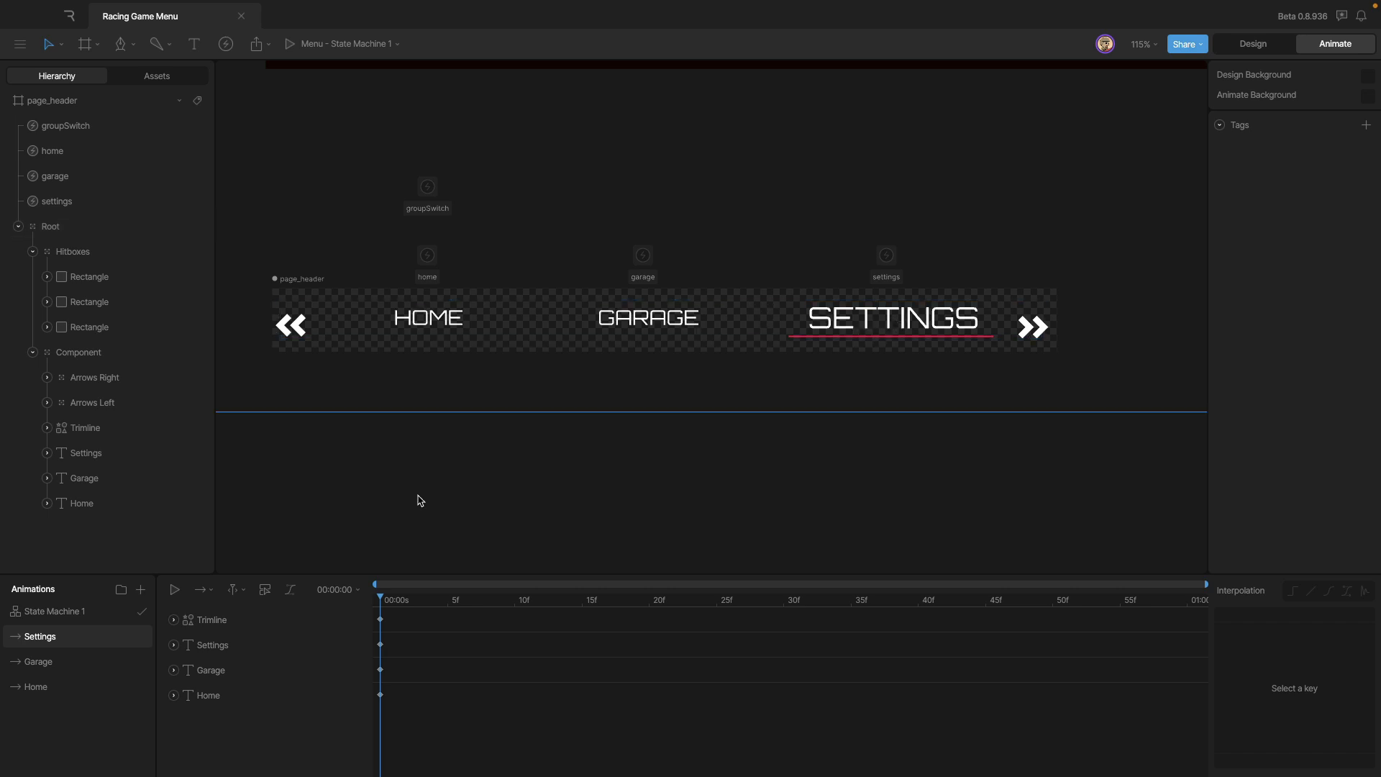
click(58, 662)
click(61, 687)
click(75, 661)
click(76, 636)
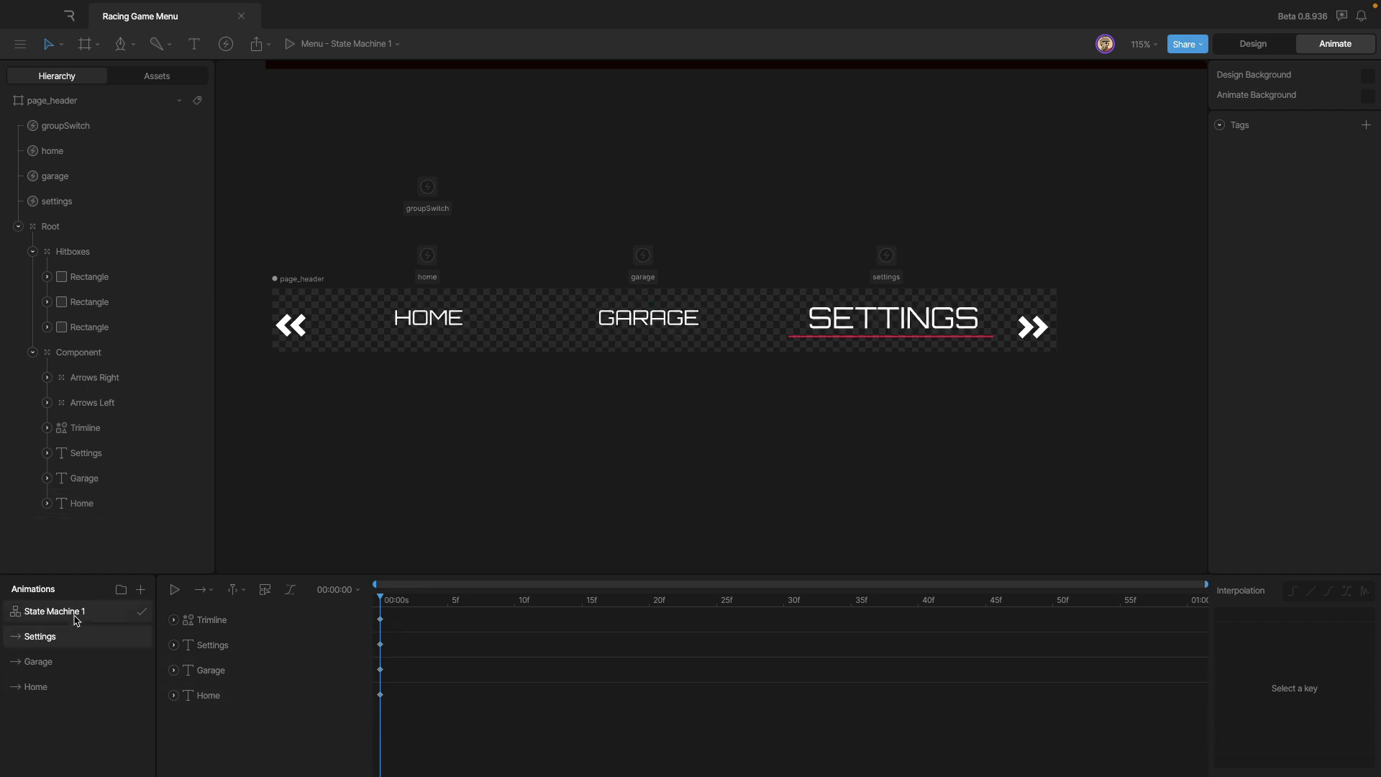
- Run State Machine 1 of page_header and switch the header between Garage, Settings and Home while checking the active states
click(81, 612)
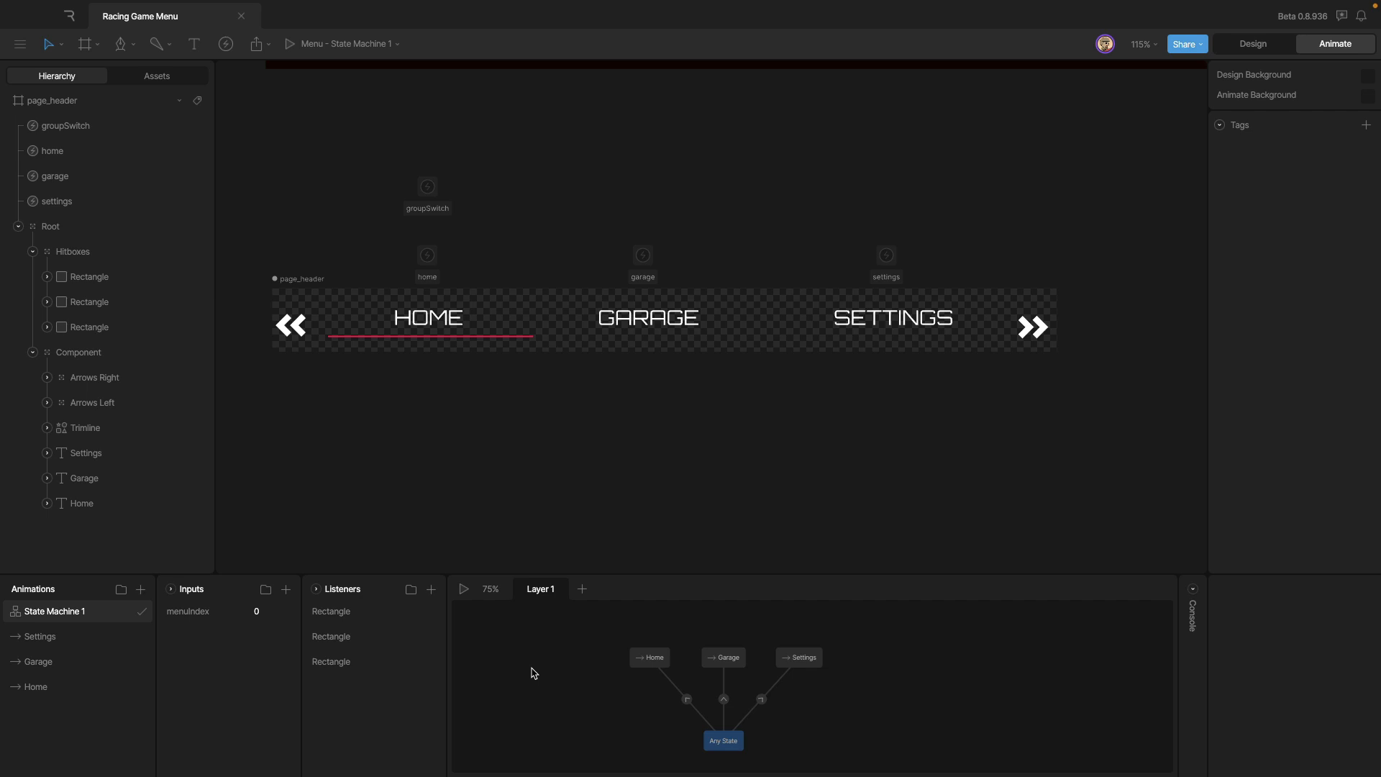
click(463, 589)
click(640, 323)
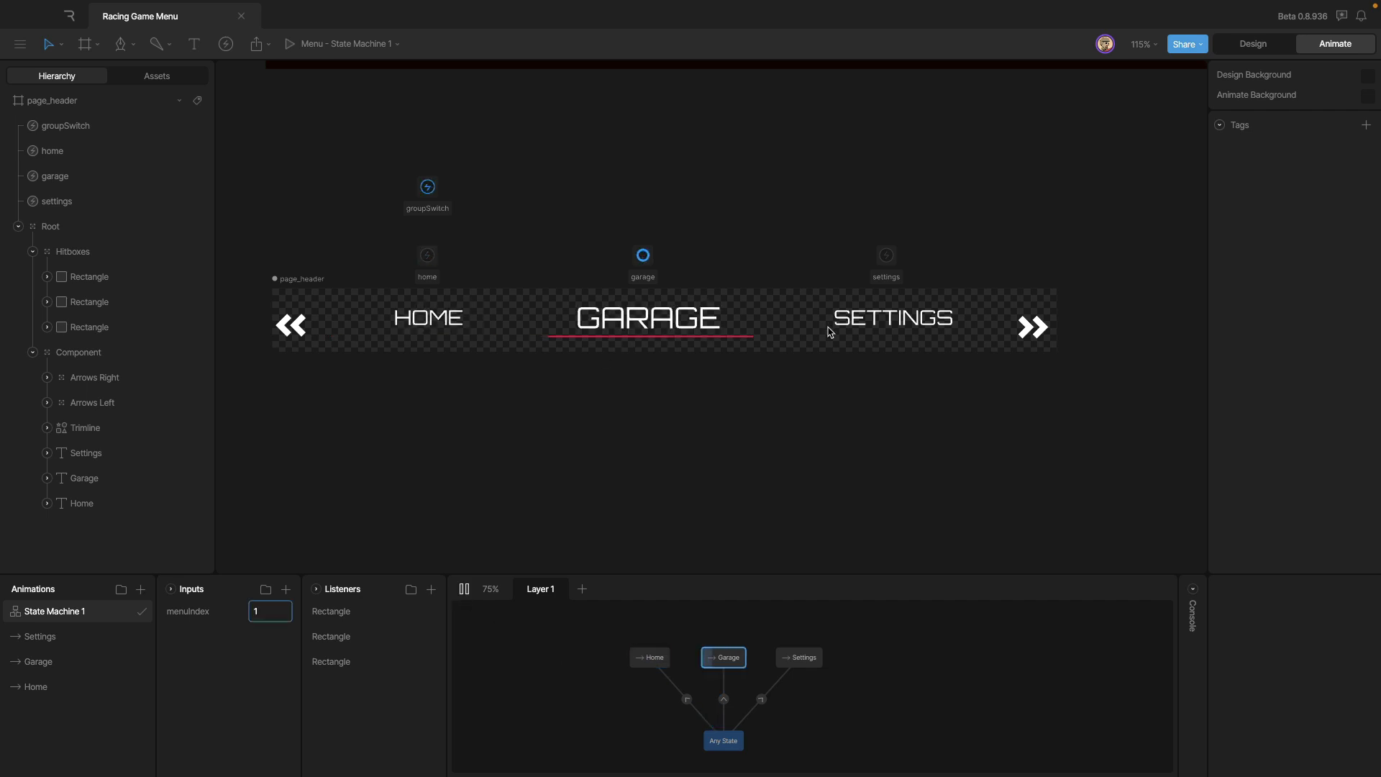
click(856, 328)
click(435, 324)
click(644, 325)
click(856, 328)
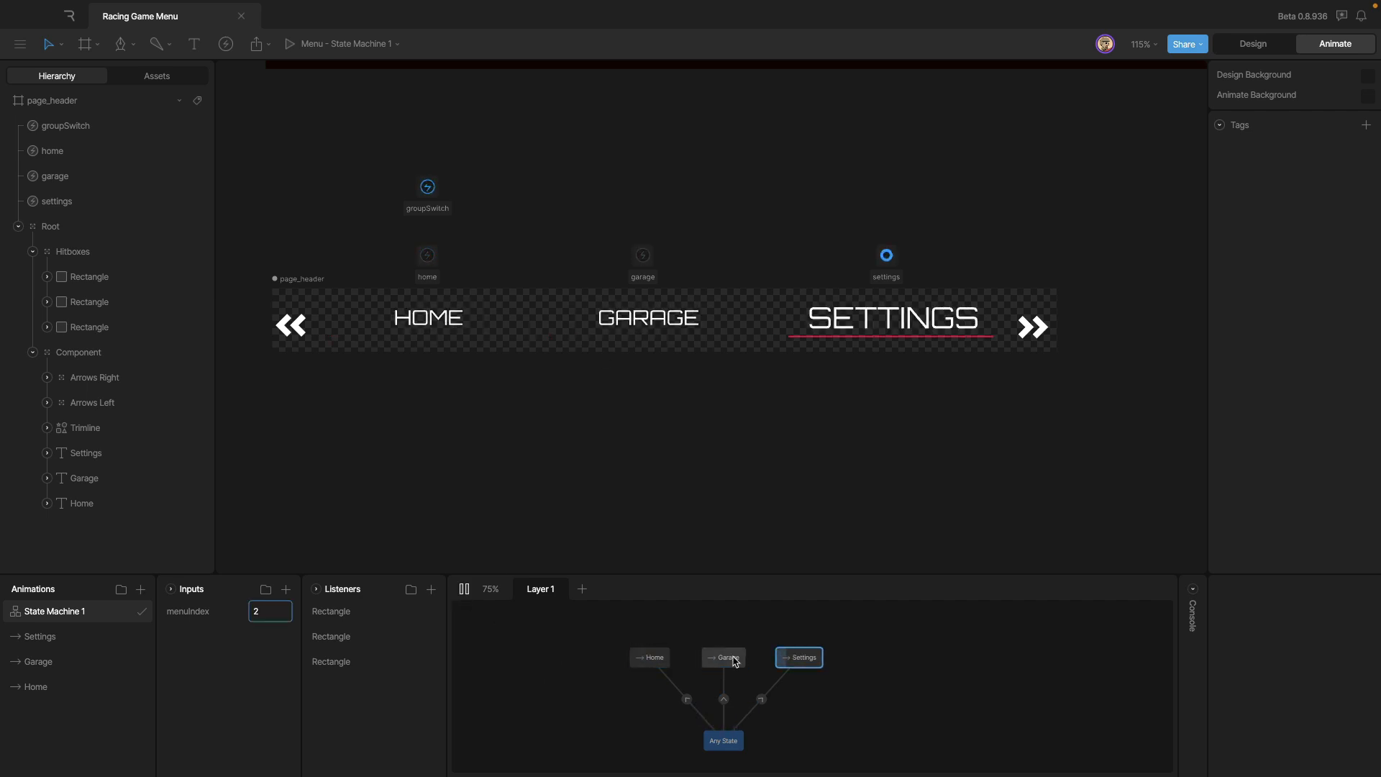
drag(610, 631, 828, 666)
click(752, 625)
drag(635, 621, 780, 638)
click(753, 628)
- Test the header's listeners by repeatedly selecting Home, Garage and Settings in varying order
click(414, 326)
click(653, 321)
click(881, 323)
click(452, 332)
click(669, 331)
click(869, 330)
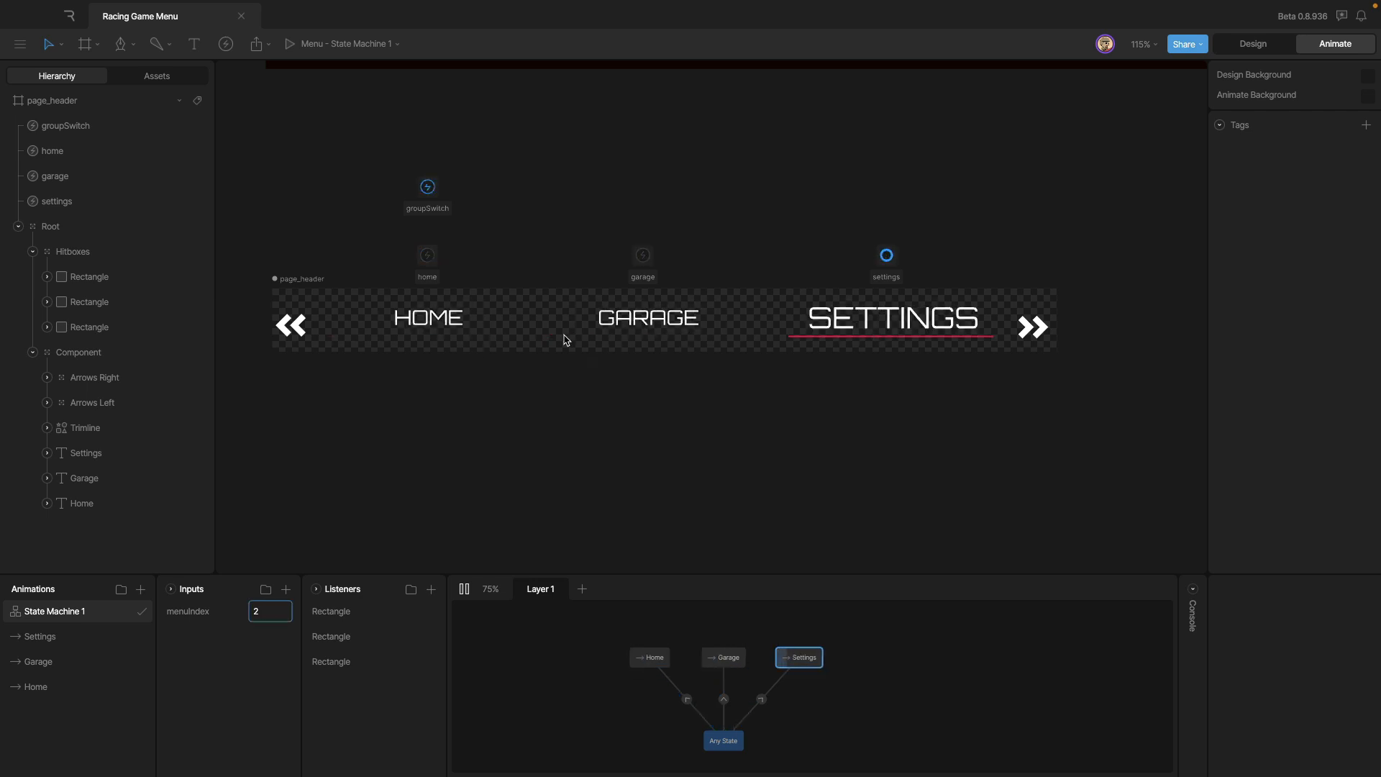
click(448, 321)
click(655, 322)
click(448, 328)
click(672, 331)
click(872, 330)
click(444, 328)
click(656, 327)
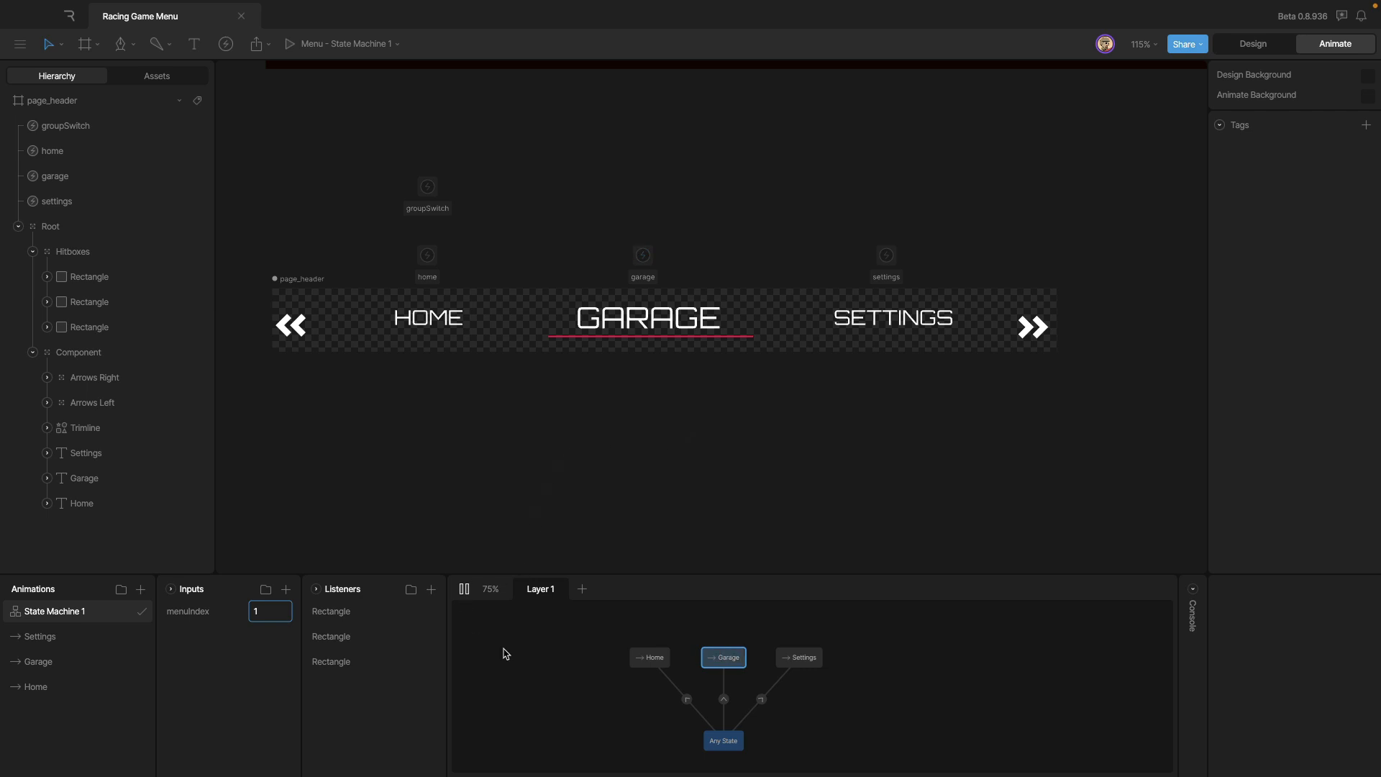
- Stop the state machine, add the Home timeline as an extra state and connect Entry to it
drag(607, 648, 669, 665)
click(464, 589)
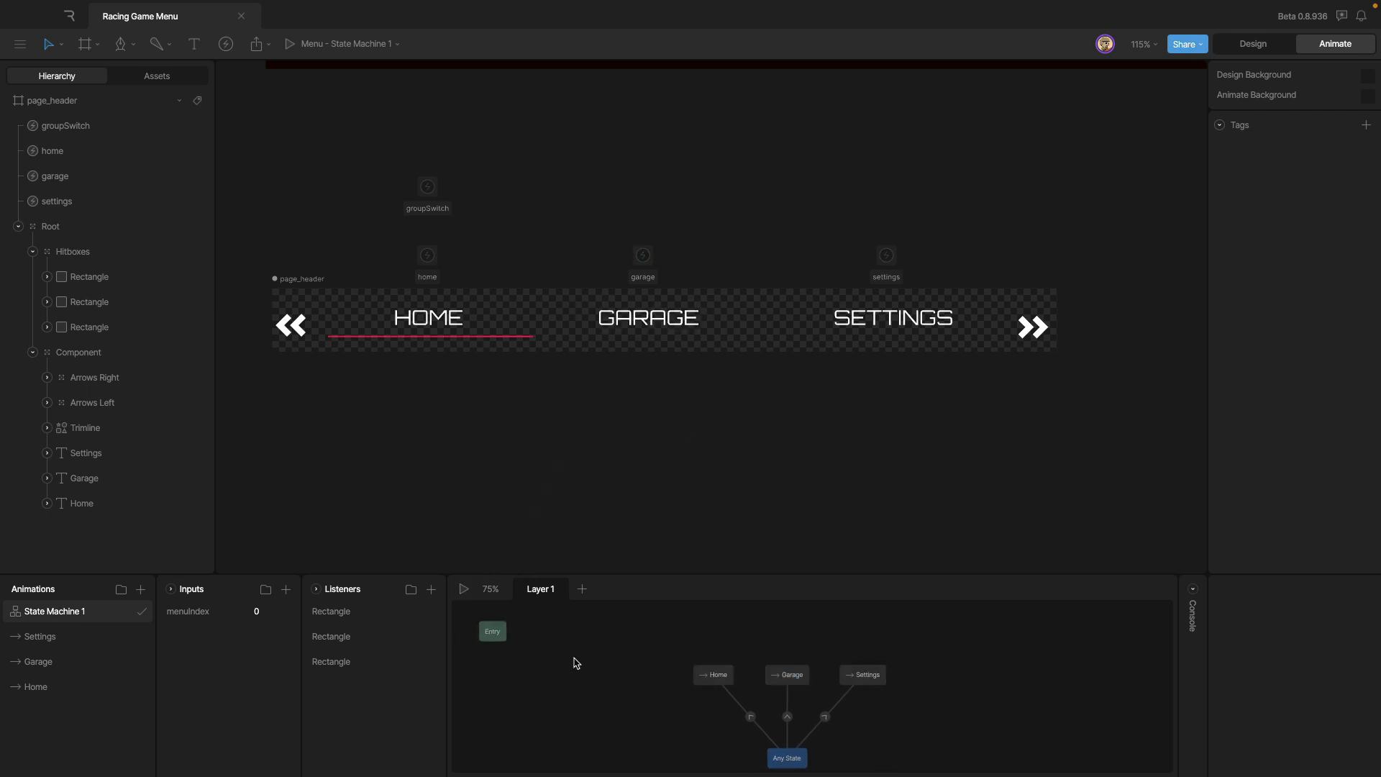
drag(573, 659, 574, 673)
mouse_move(494, 649)
mouse_down()
mouse_move(496, 663)
mouse_move(504, 648)
mouse_up()
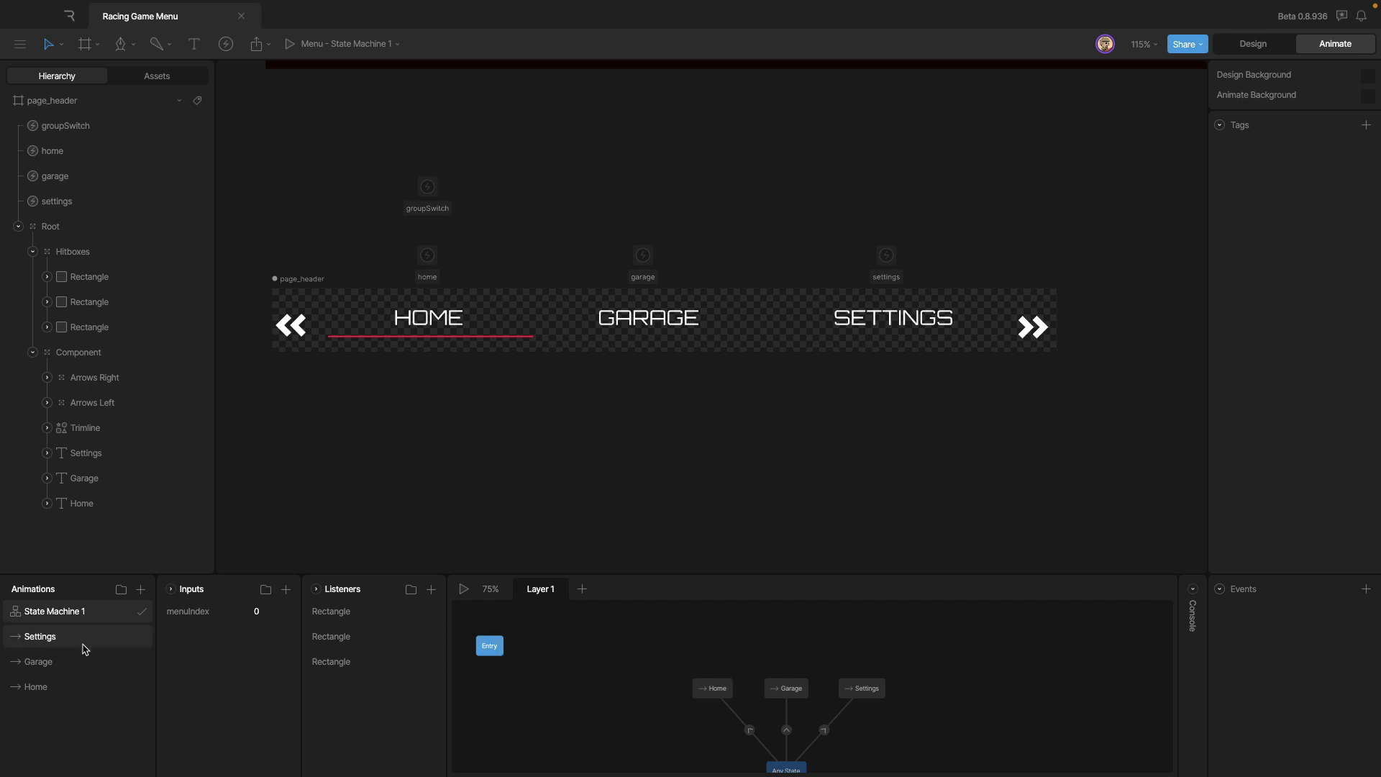
drag(75, 687, 590, 654)
mouse_move(639, 660)
mouse_down()
mouse_move(652, 682)
mouse_move(630, 672)
mouse_up()
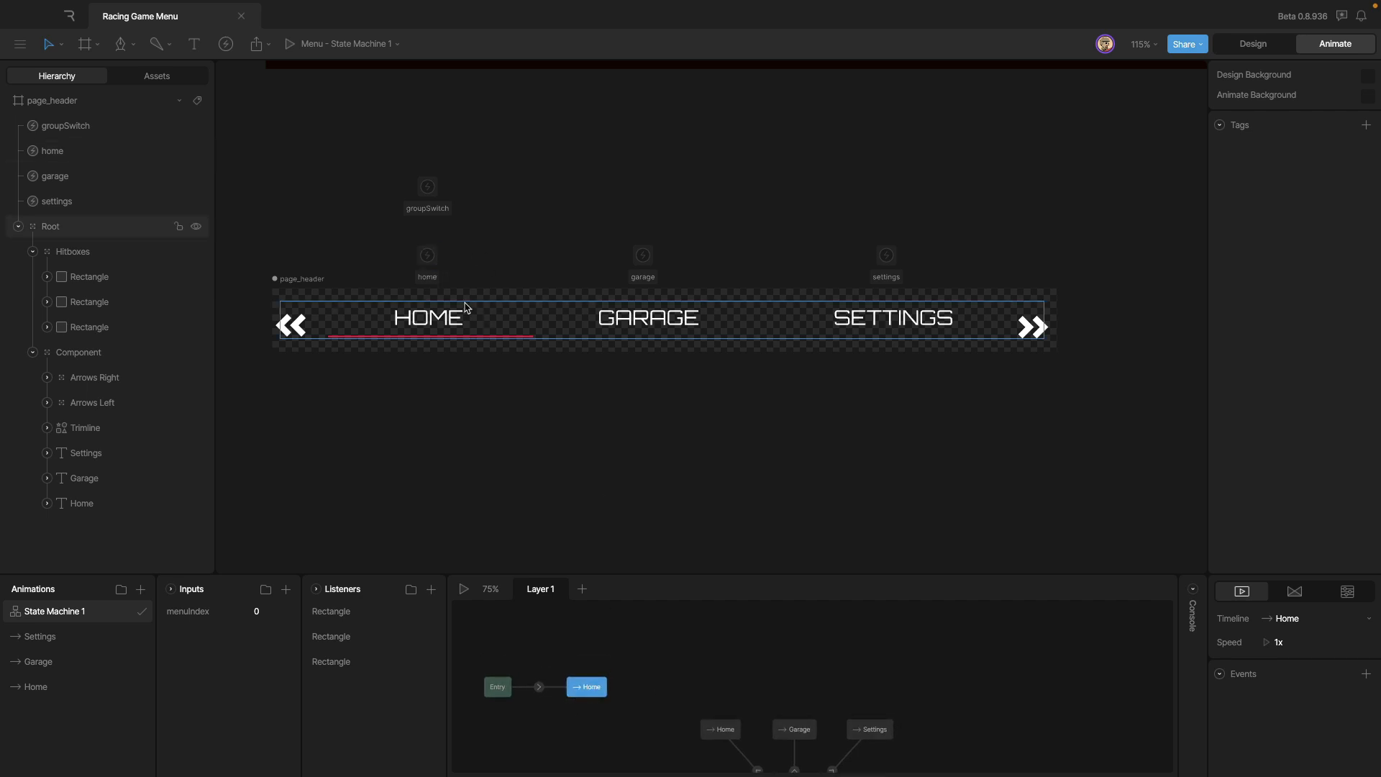
- Add extra Garage and Settings states and link them with the extra Home state and each other by two-way transitions
mouse_move(104, 656)
mouse_down()
mouse_move(299, 684)
mouse_move(697, 683)
mouse_up()
drag(608, 698, 690, 683)
mouse_move(86, 638)
mouse_down()
mouse_move(633, 651)
mouse_move(582, 623)
mouse_up()
mouse_move(585, 670)
mouse_down()
mouse_move(583, 631)
mouse_move(623, 640)
mouse_move(563, 633)
mouse_up()
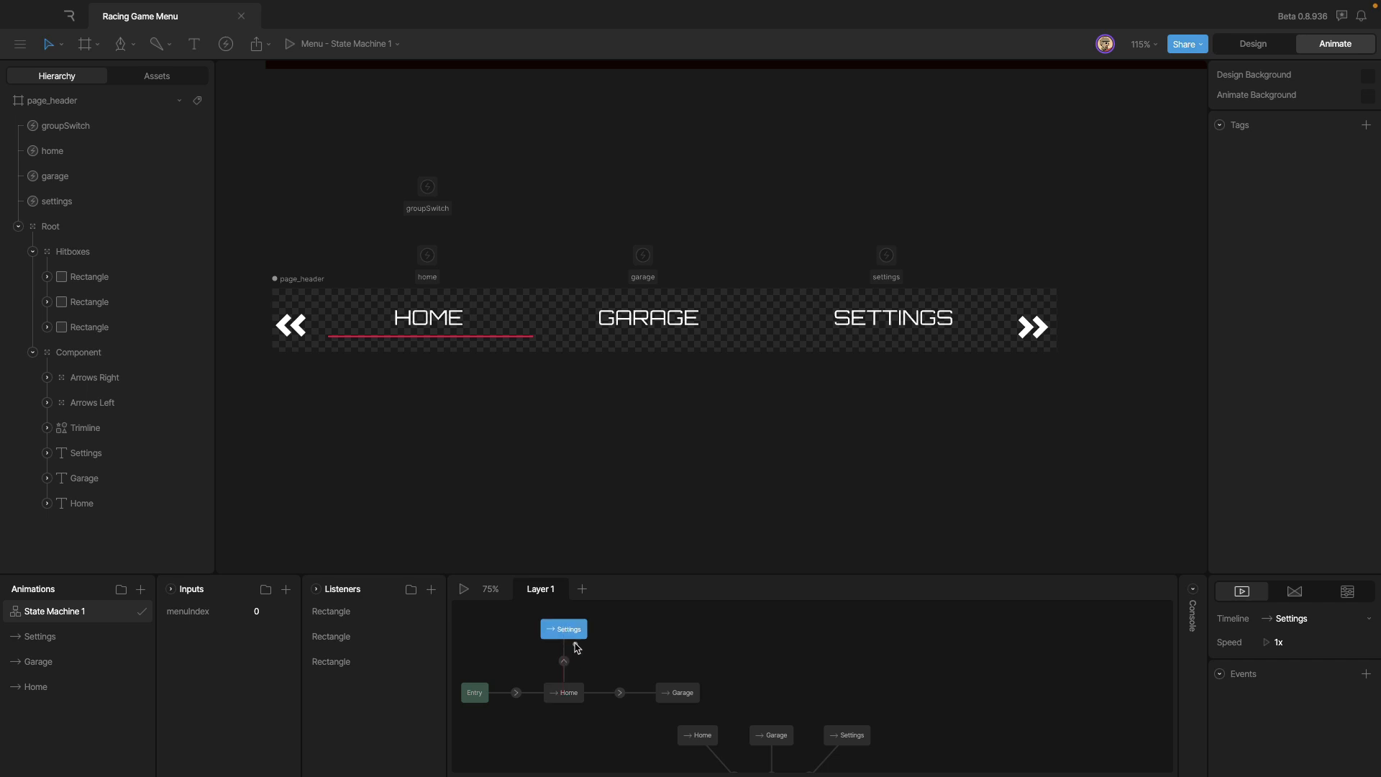
mouse_move(583, 651)
mouse_down()
mouse_move(567, 648)
mouse_move(564, 691)
mouse_move(569, 642)
mouse_move(654, 684)
mouse_move(584, 639)
mouse_up()
drag(651, 697, 572, 694)
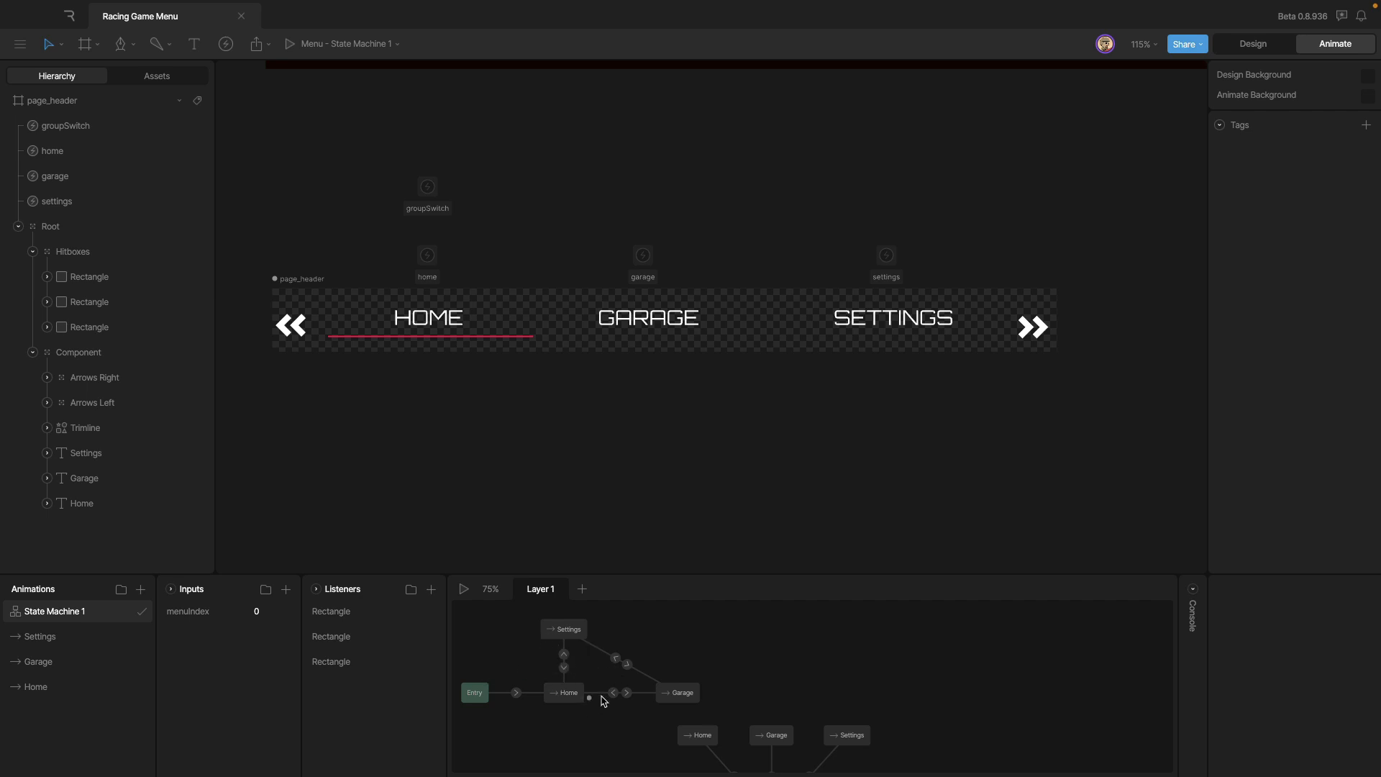
- Inspect the Settings-to-Home transition and one of the transitions between Settings and Garage
click(565, 666)
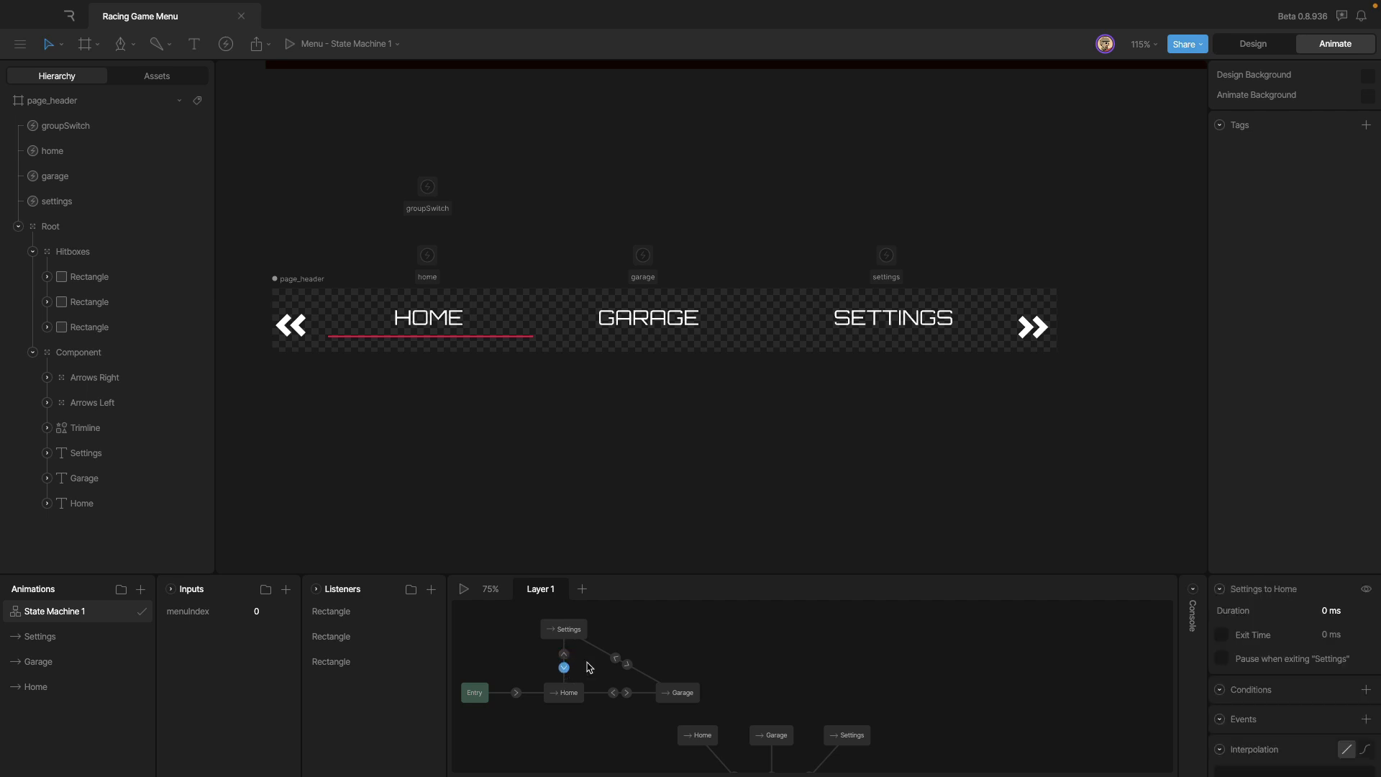
click(615, 660)
click(695, 645)
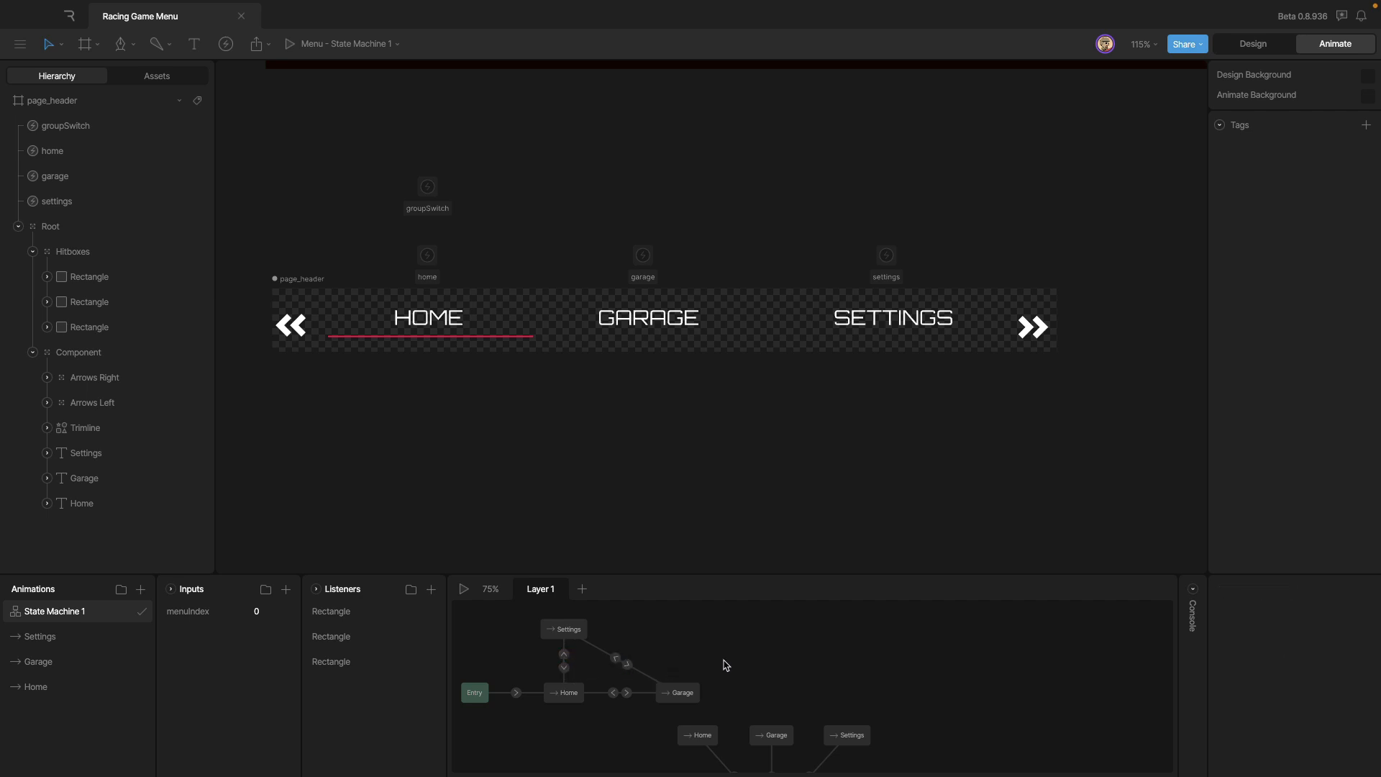
- Select the three Any State transitions, inspect their shared duration and interpolation, and start playing the state machine
drag(721, 654, 678, 632)
drag(680, 734, 776, 753)
drag(1284, 576, 1266, 516)
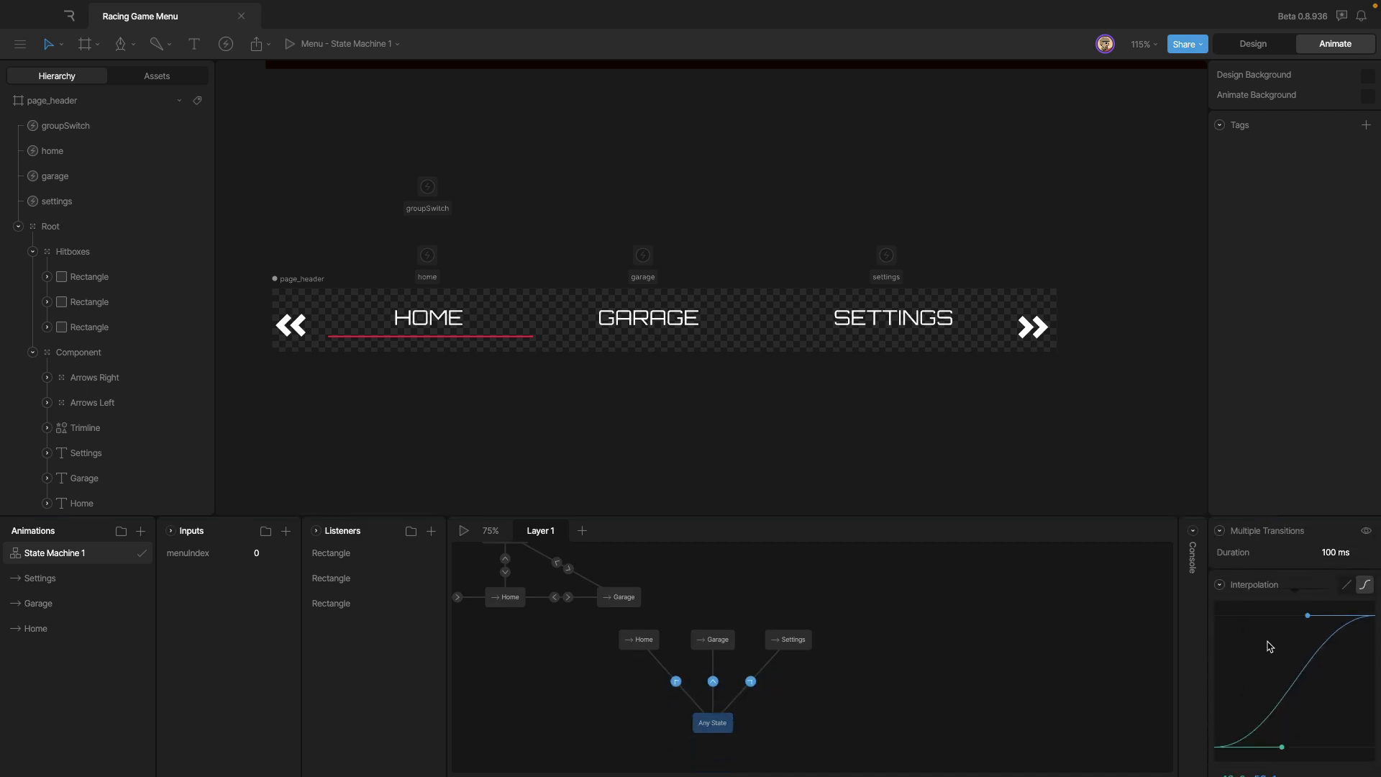
key(space)
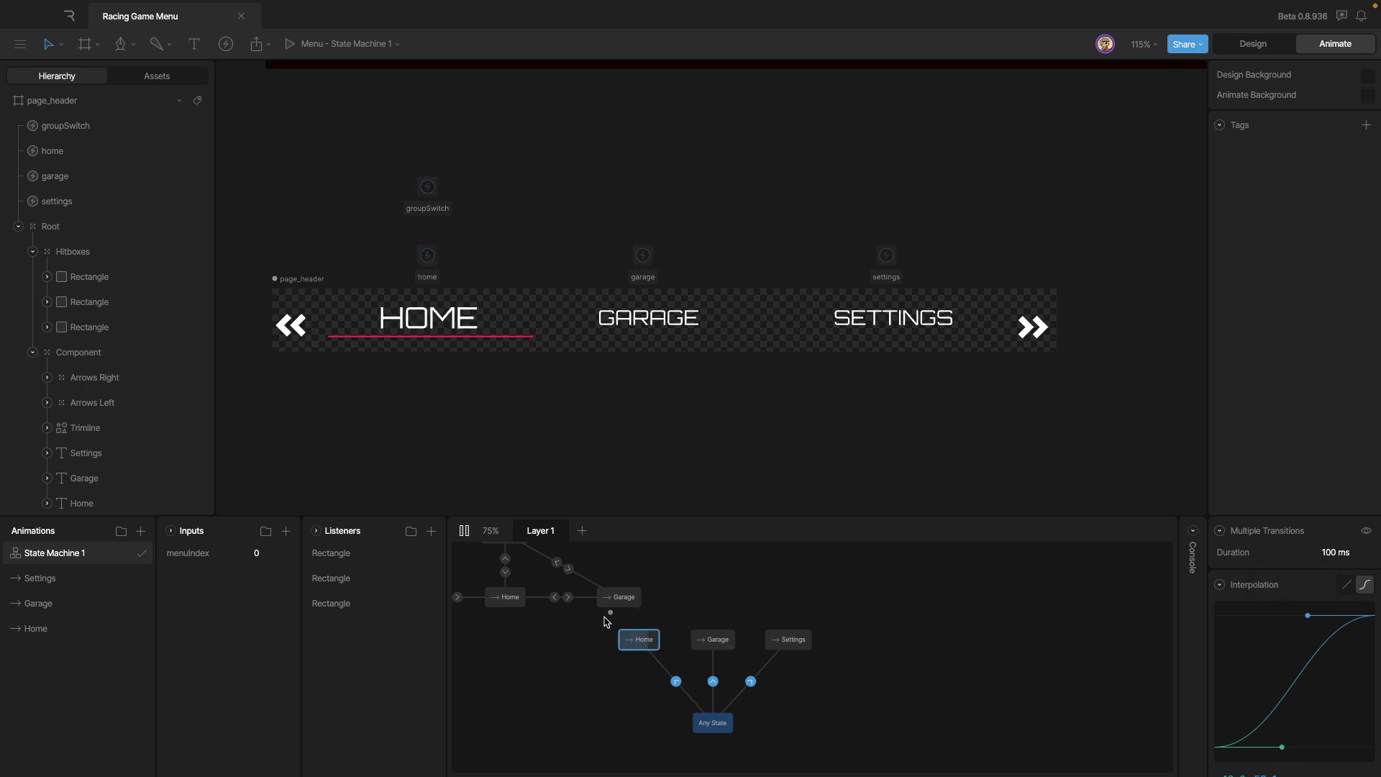
- Delete the extra Home, Garage and Settings states linked to Entry, together with their transitions
drag(634, 625, 708, 654)
drag(755, 558, 558, 648)
key(Delete)
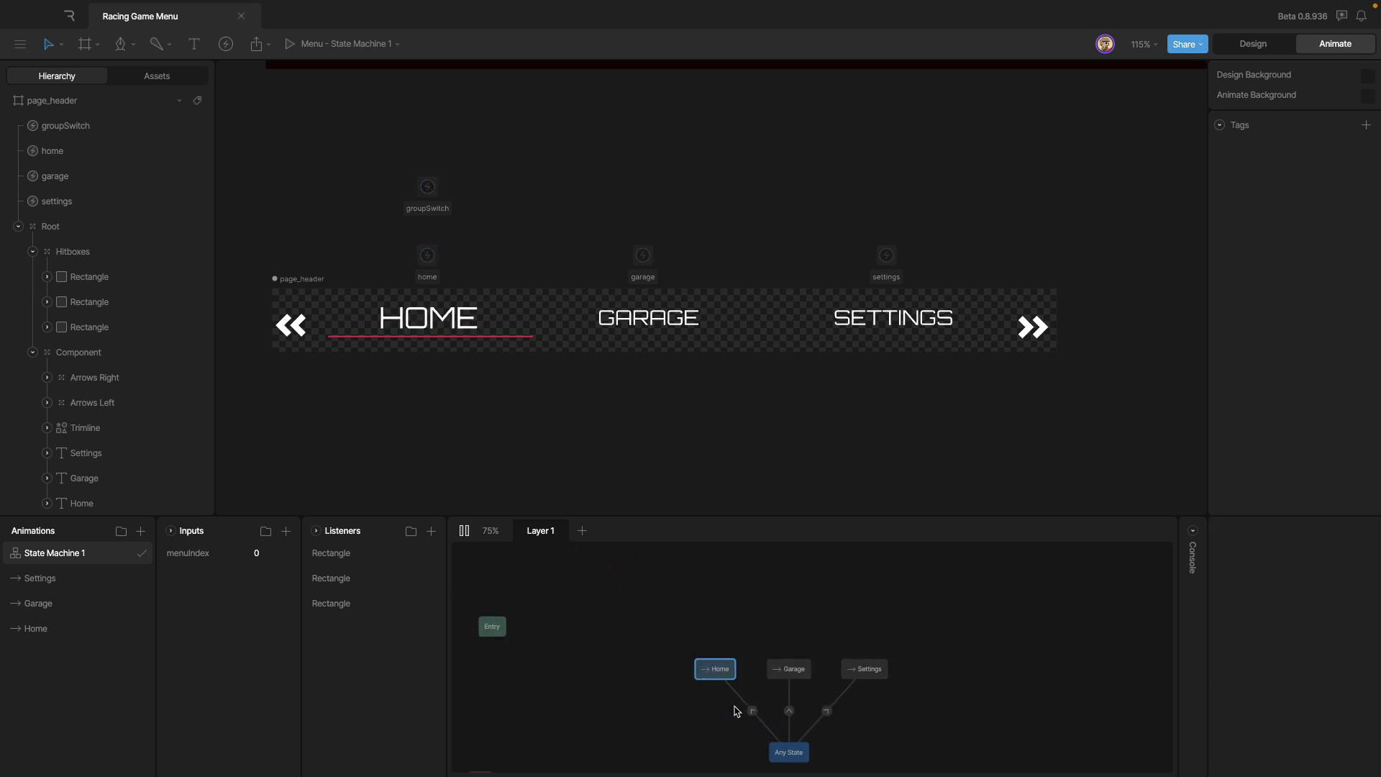
- Set the three Any State transitions to a 200 ms duration and an interpolation curve of .47, -.31, .53, 1.28
drag(878, 739, 749, 708)
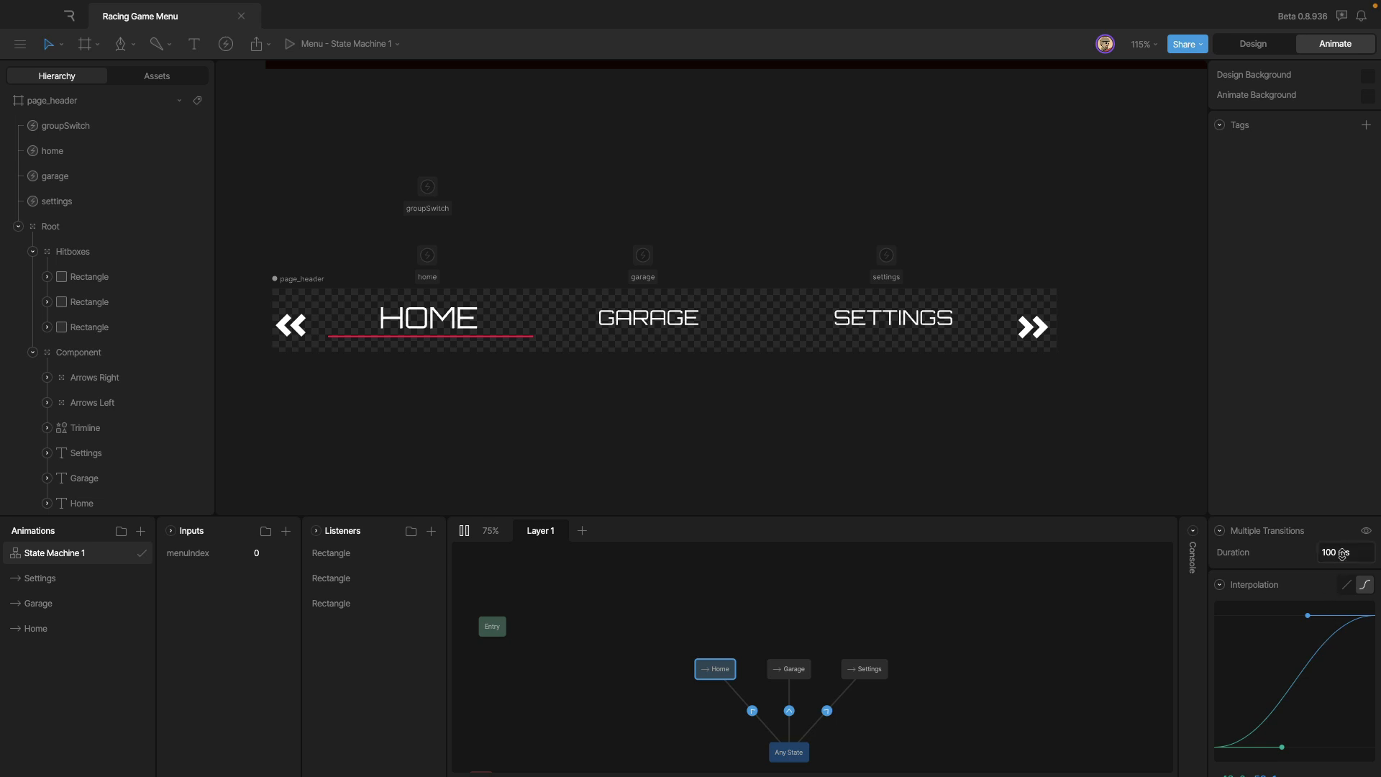
click(1339, 551)
text(200)
key(Return)
drag(1310, 617, 1297, 579)
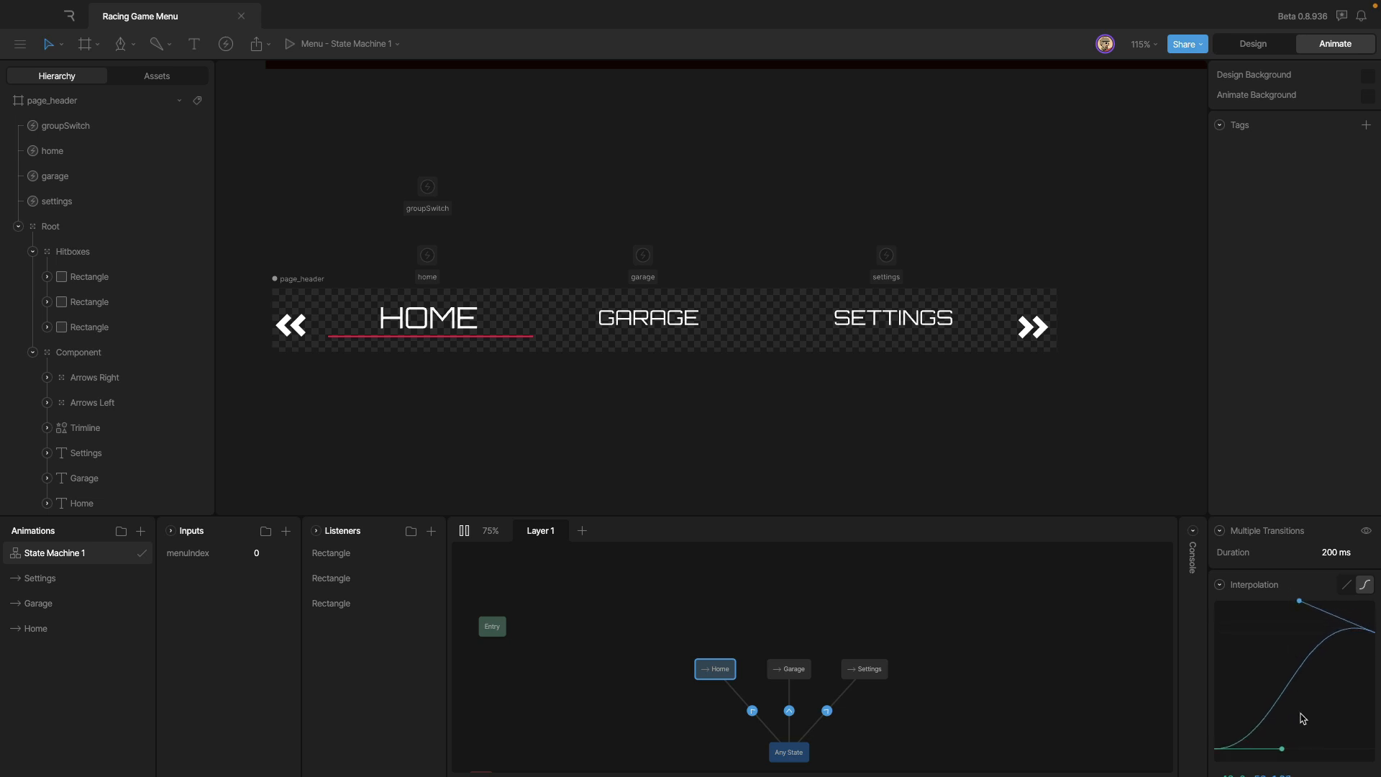
scroll(1301, 714, down, 1)
drag(1285, 728, 1292, 768)
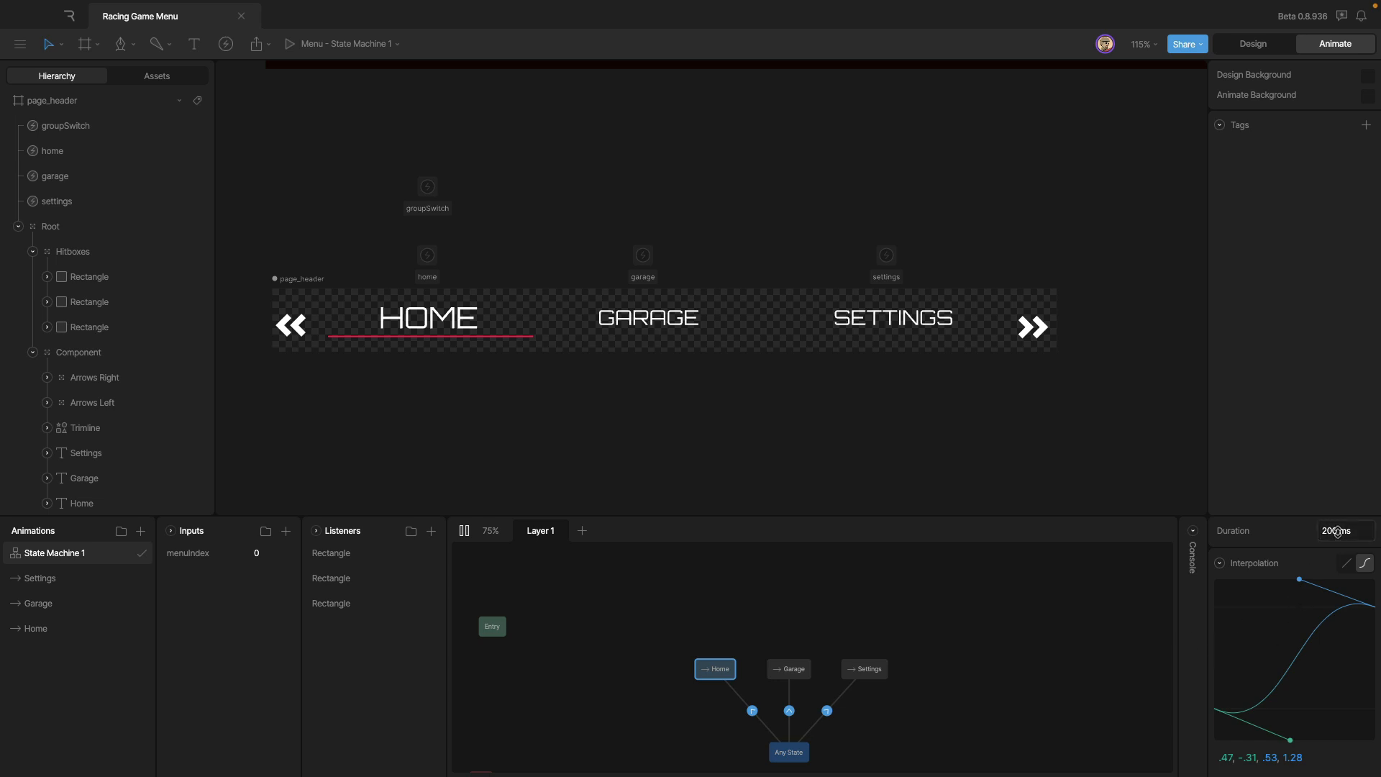
- Test the transitions by setting the menuIndex input to 2, 1, 0 and 1 in turn
click(256, 552)
text(2)
click(258, 550)
text(1)
key(Return)
click(264, 550)
text(0)
key(Return)
click(264, 550)
text(1)
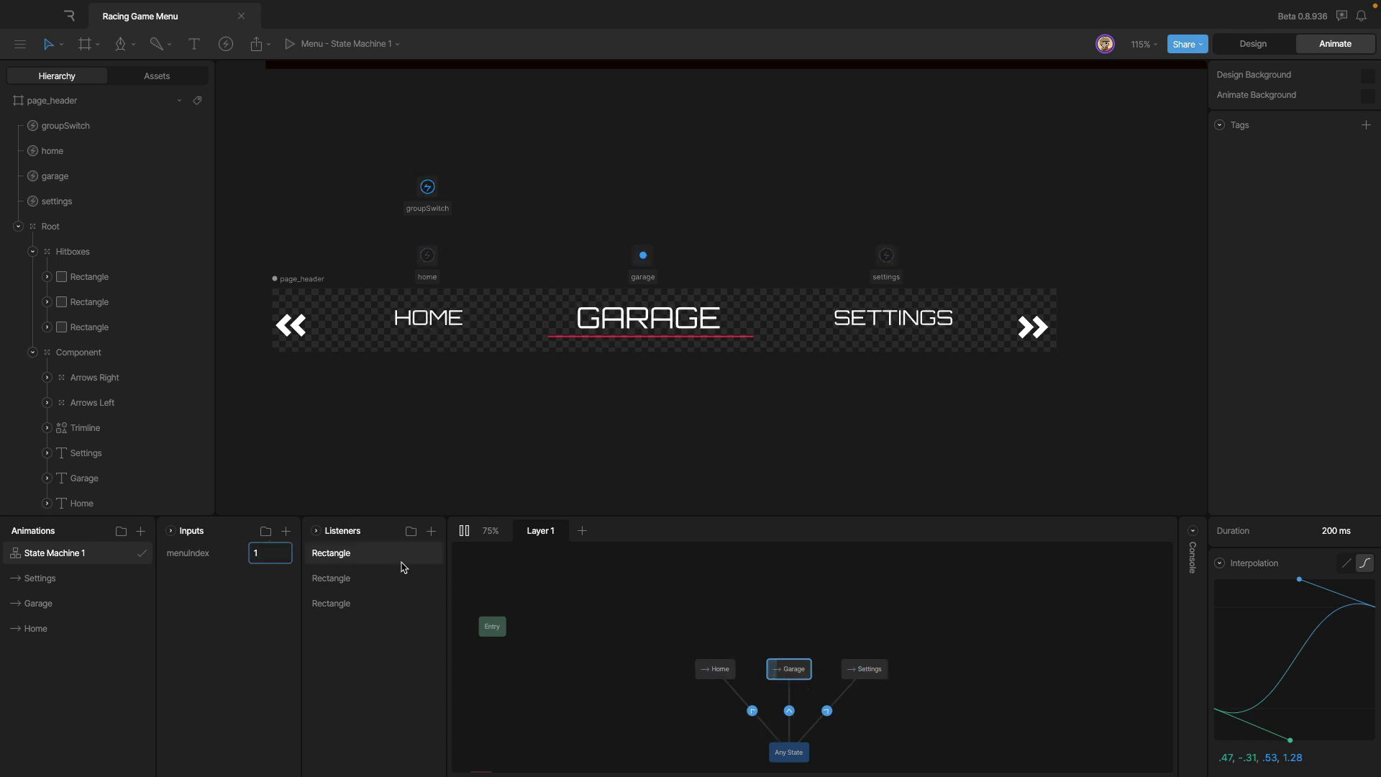
- Set the selected transitions' duration to 500 ms and exaggerate their interpolation curve to .47, -.69, .62, 1.71
click(1342, 532)
text(5)
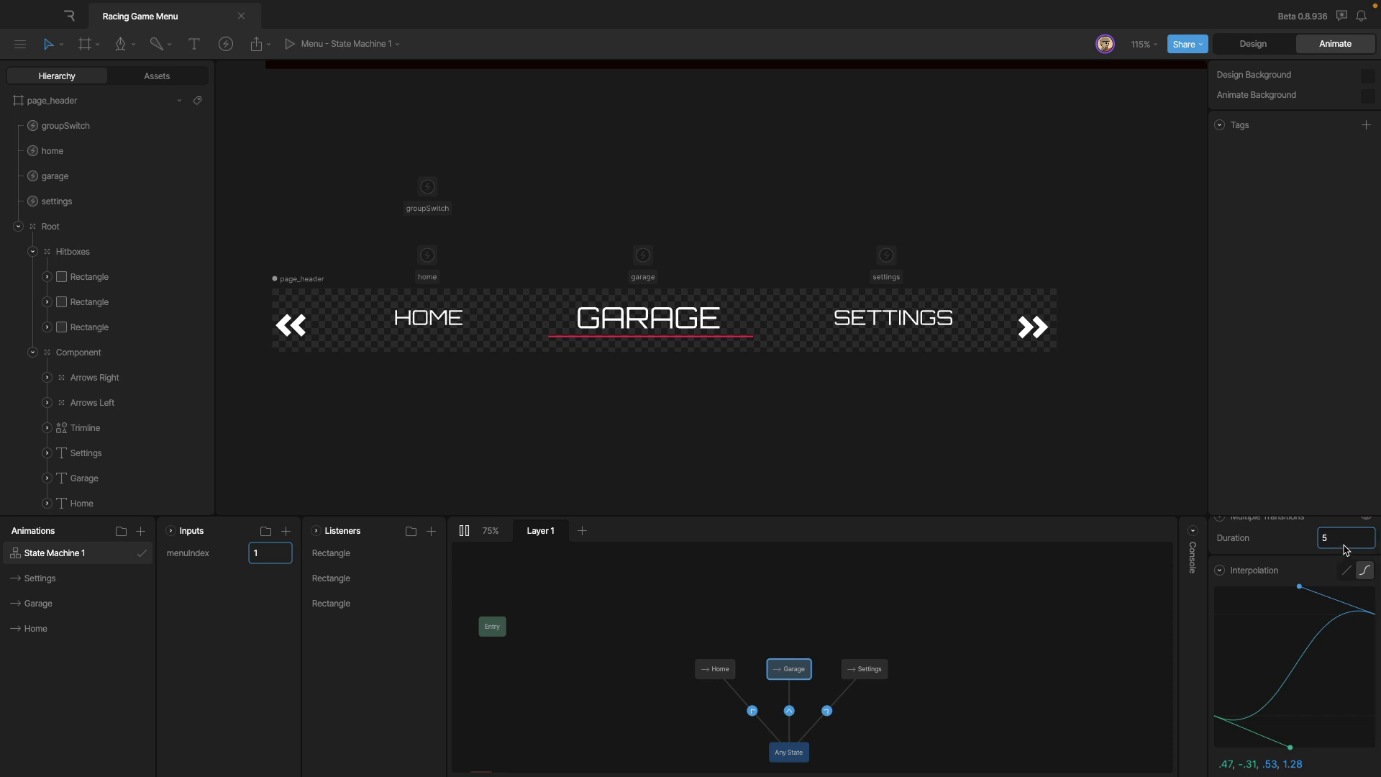
text(00)
key(Return)
drag(1299, 586, 1316, 547)
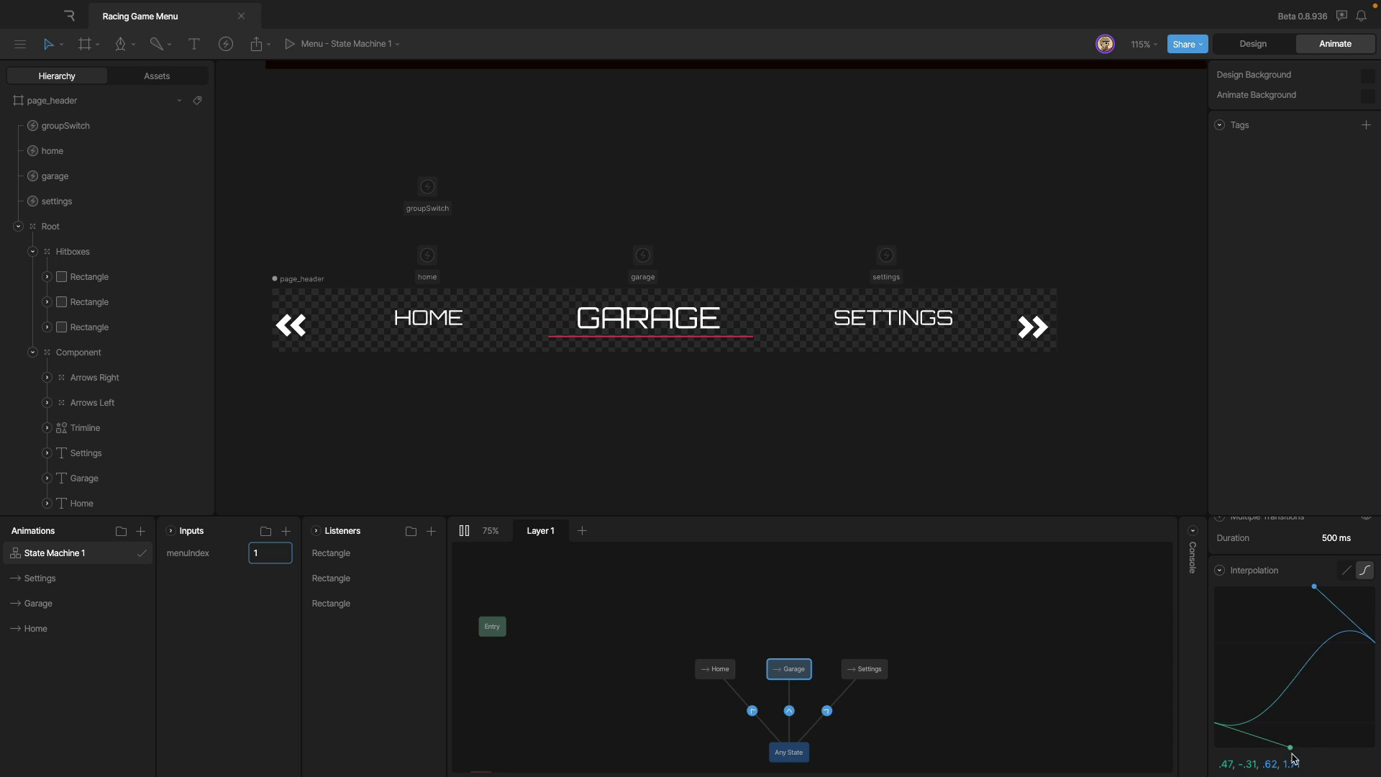
drag(1291, 748, 1291, 776)
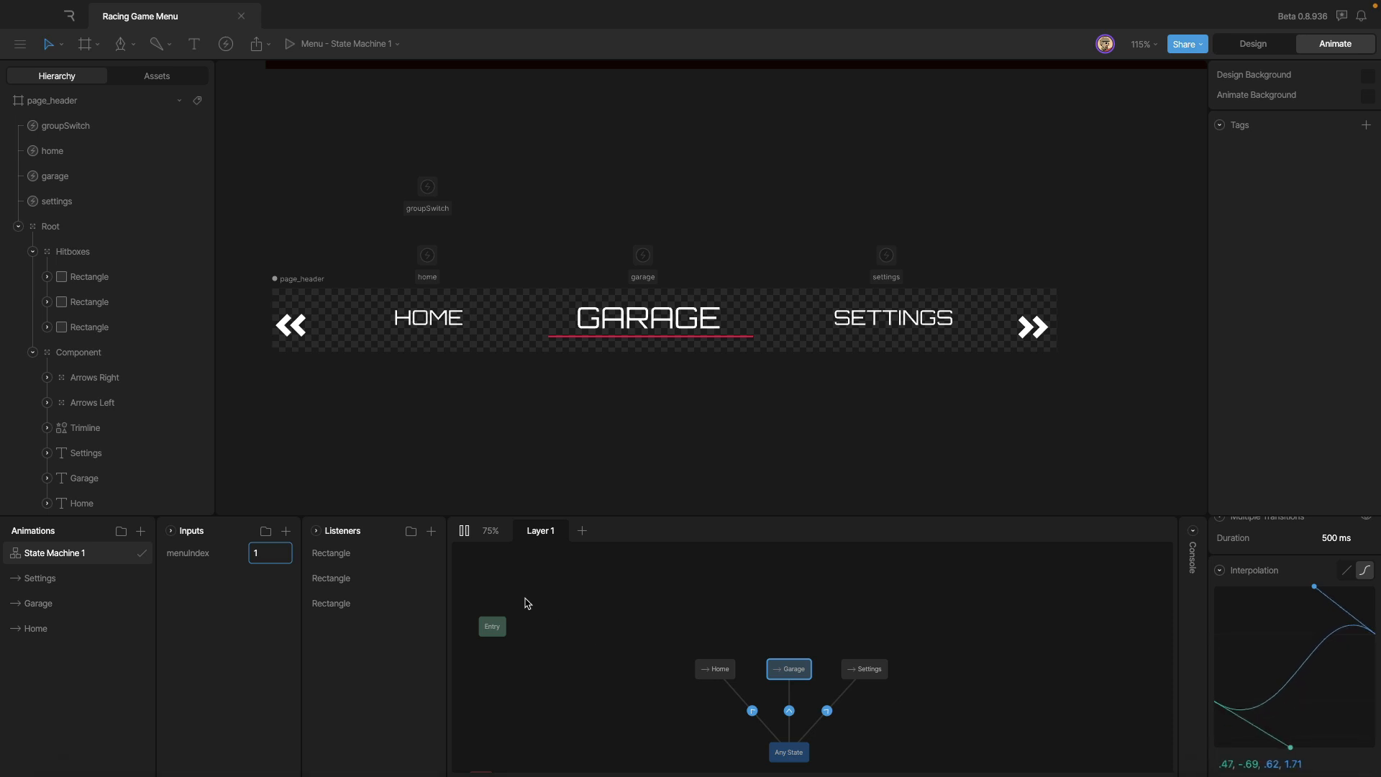
- Test the exaggerated transitions by stepping the menuIndex input up to 2 and back down to 0
click(268, 550)
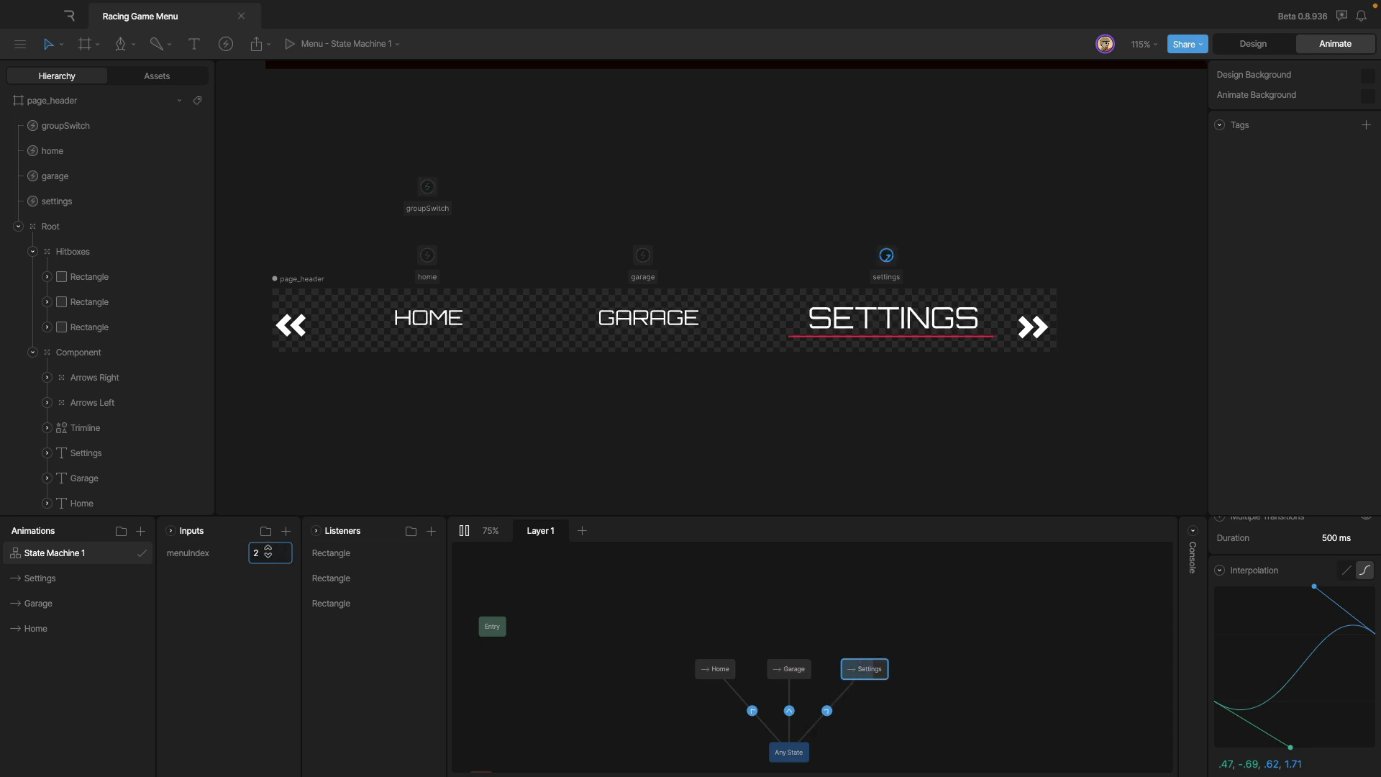
click(267, 560)
click(268, 560)
- Set the Any State transitions' duration to 100 ms and reset their interpolation curve to .42, 0, .58, 1
click(1334, 539)
text(100)
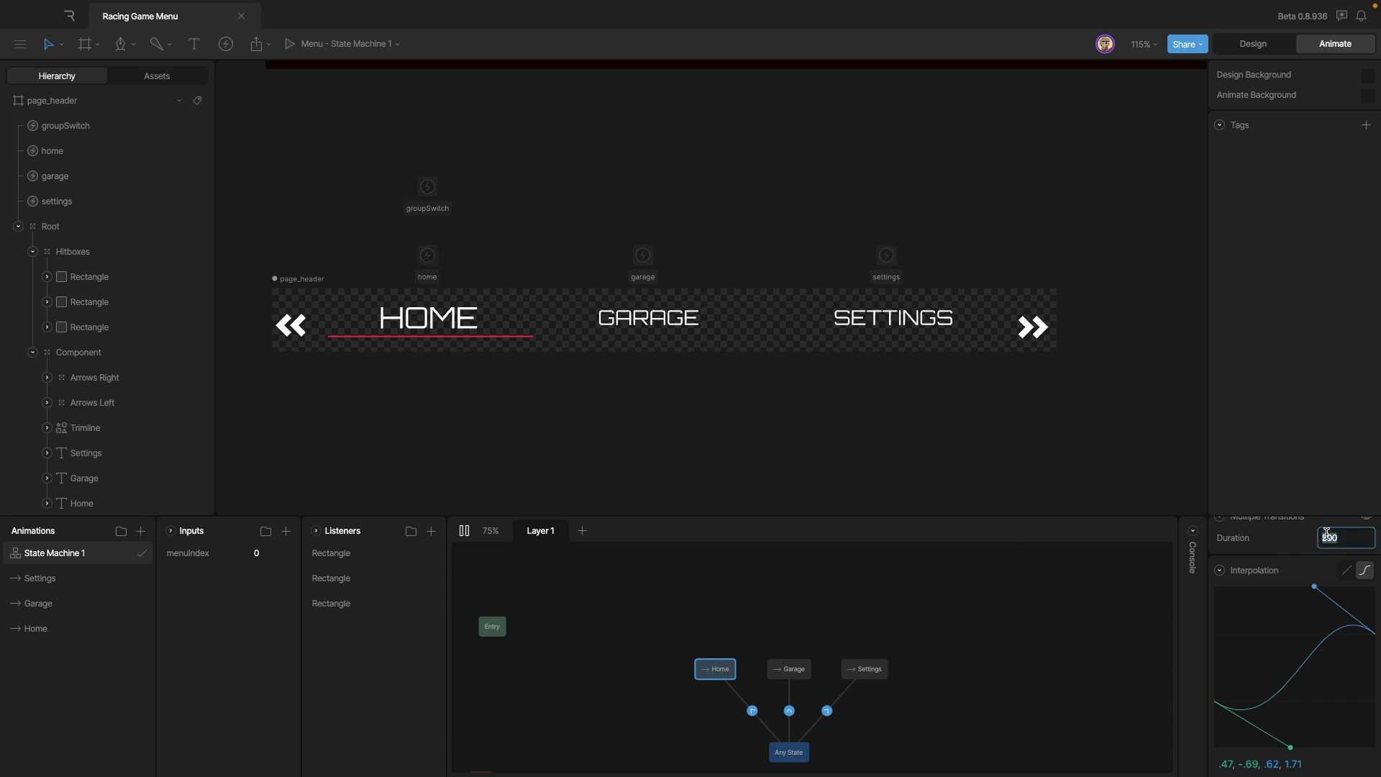
key(Return)
click(280, 546)
click(280, 546)
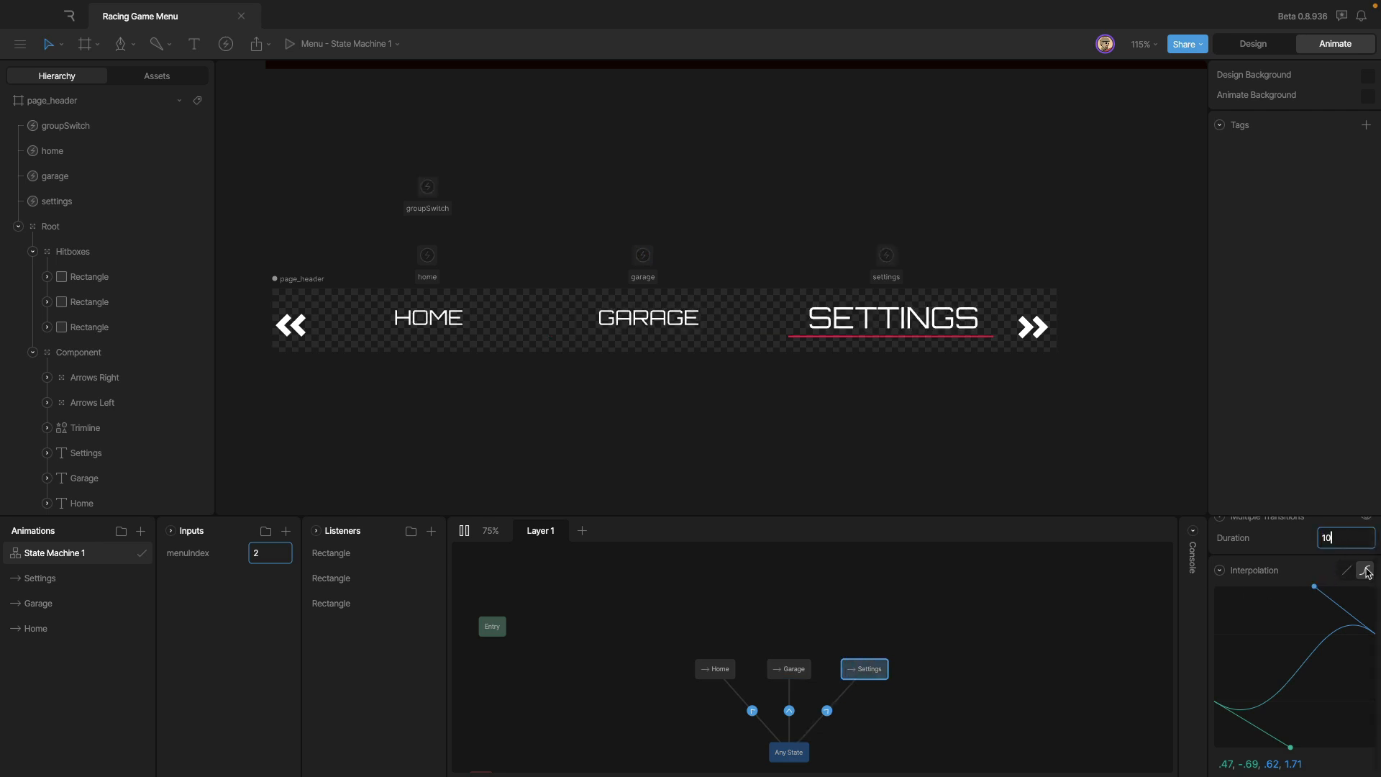
click(1365, 571)
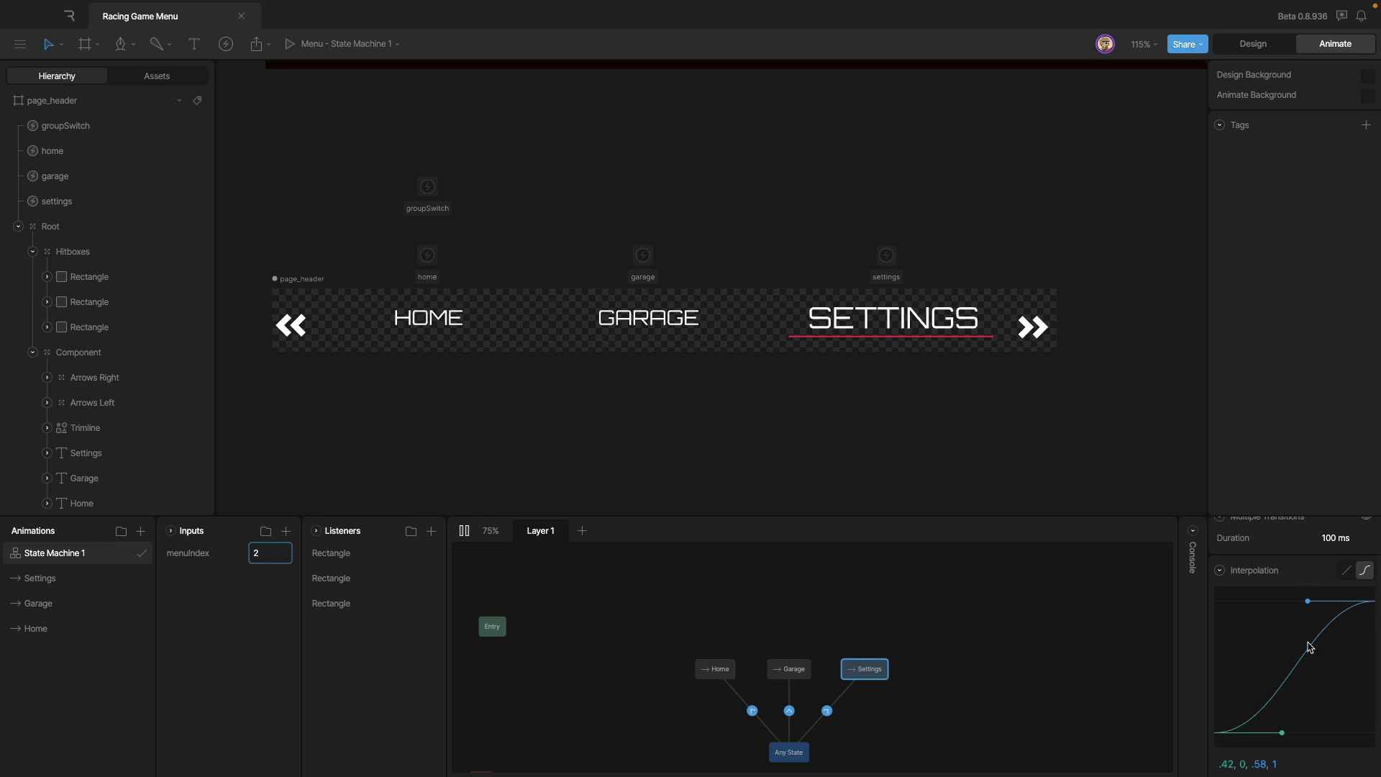
click(610, 620)
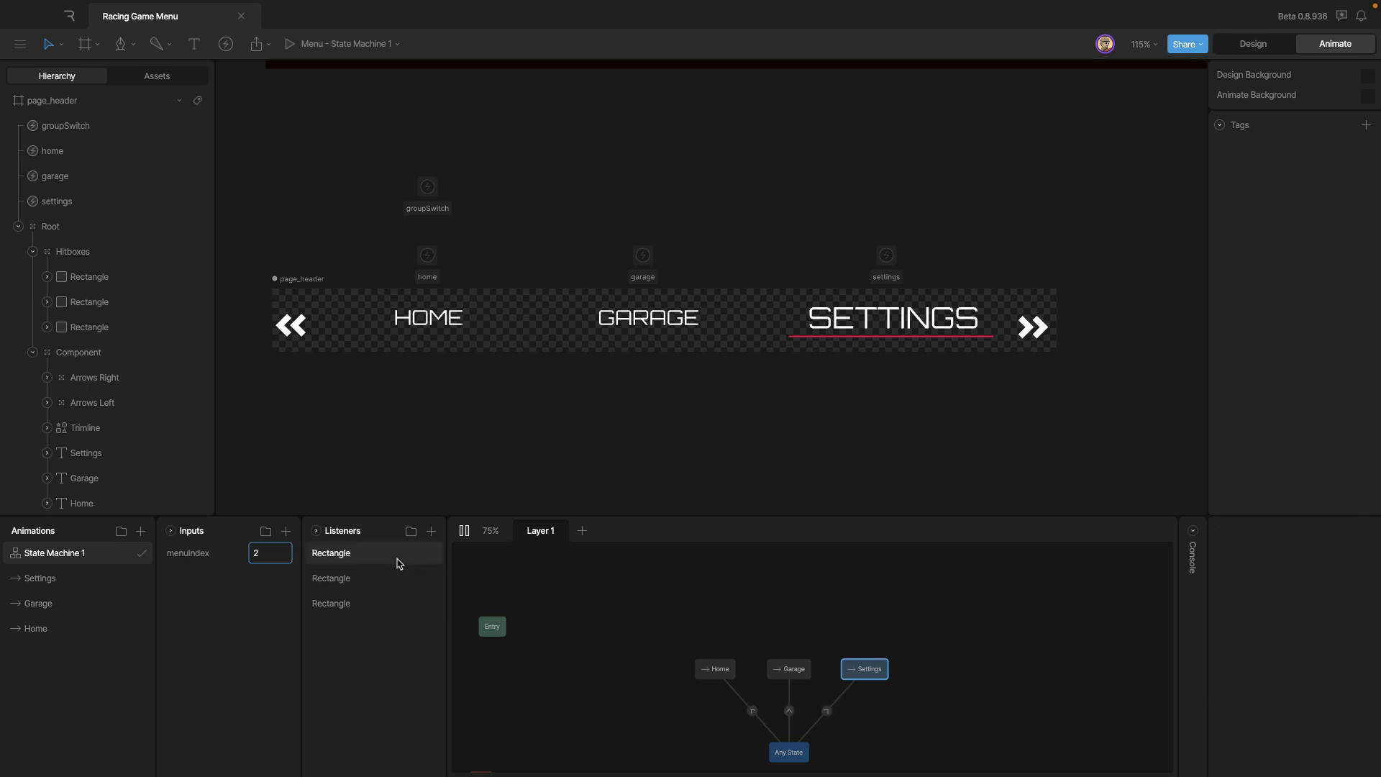
- Test the restored transitions by switching the header between Home, Garage and Settings
click(441, 323)
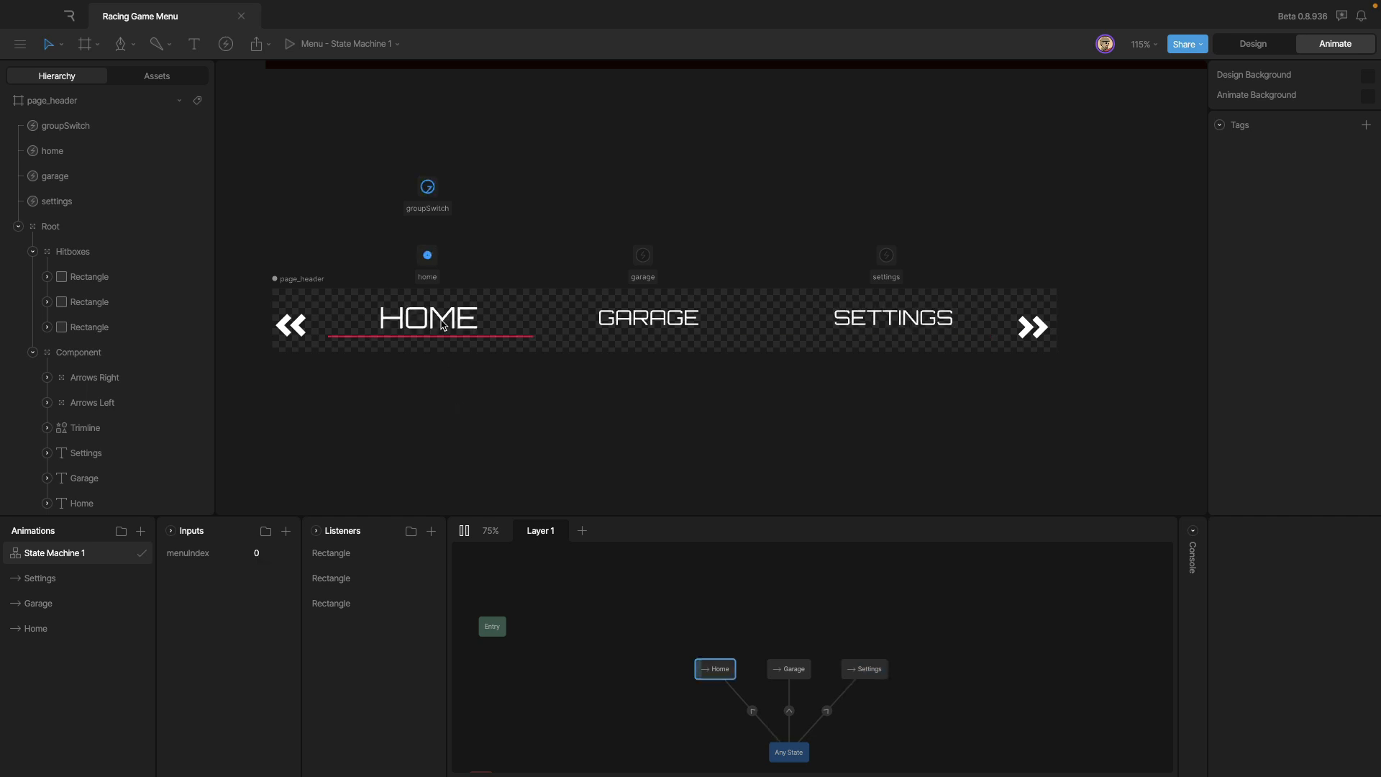
click(647, 320)
click(833, 340)
click(647, 320)
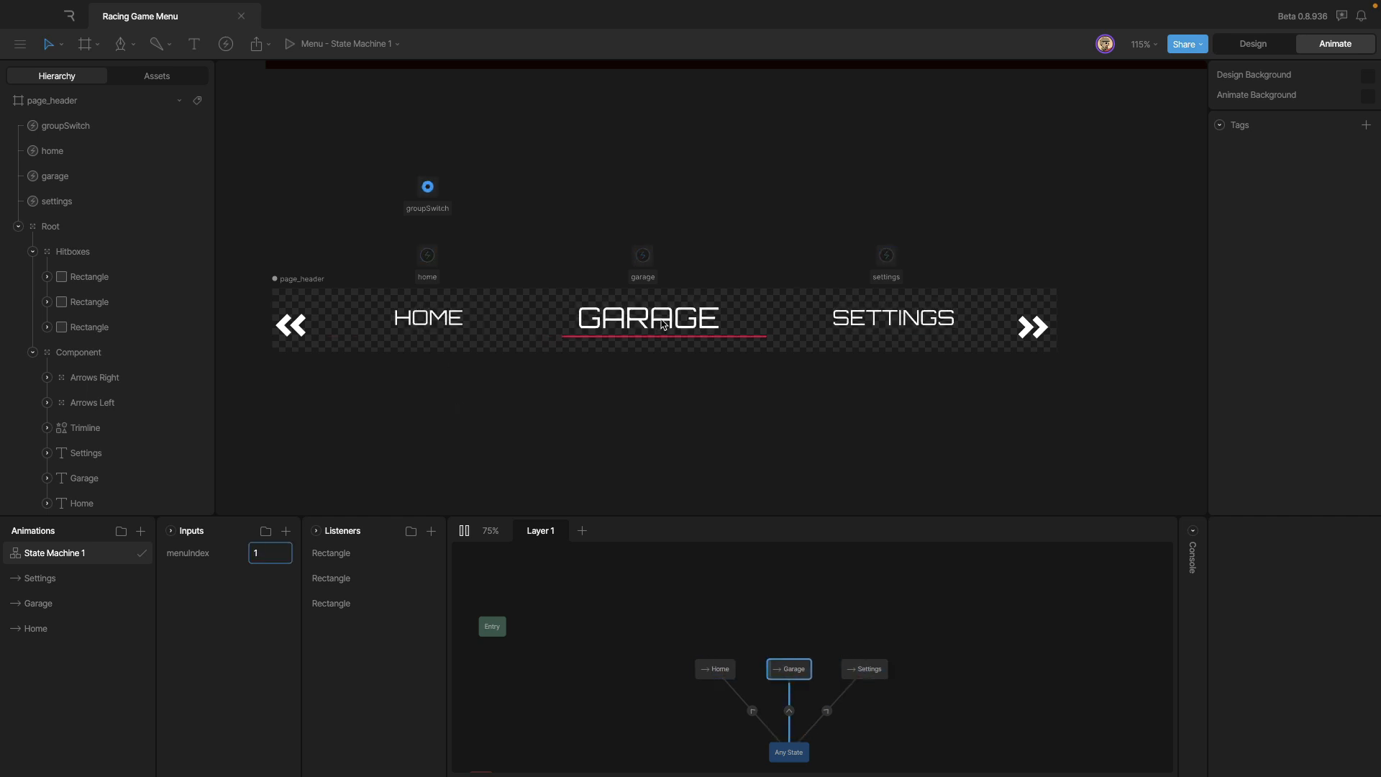
click(417, 322)
click(647, 321)
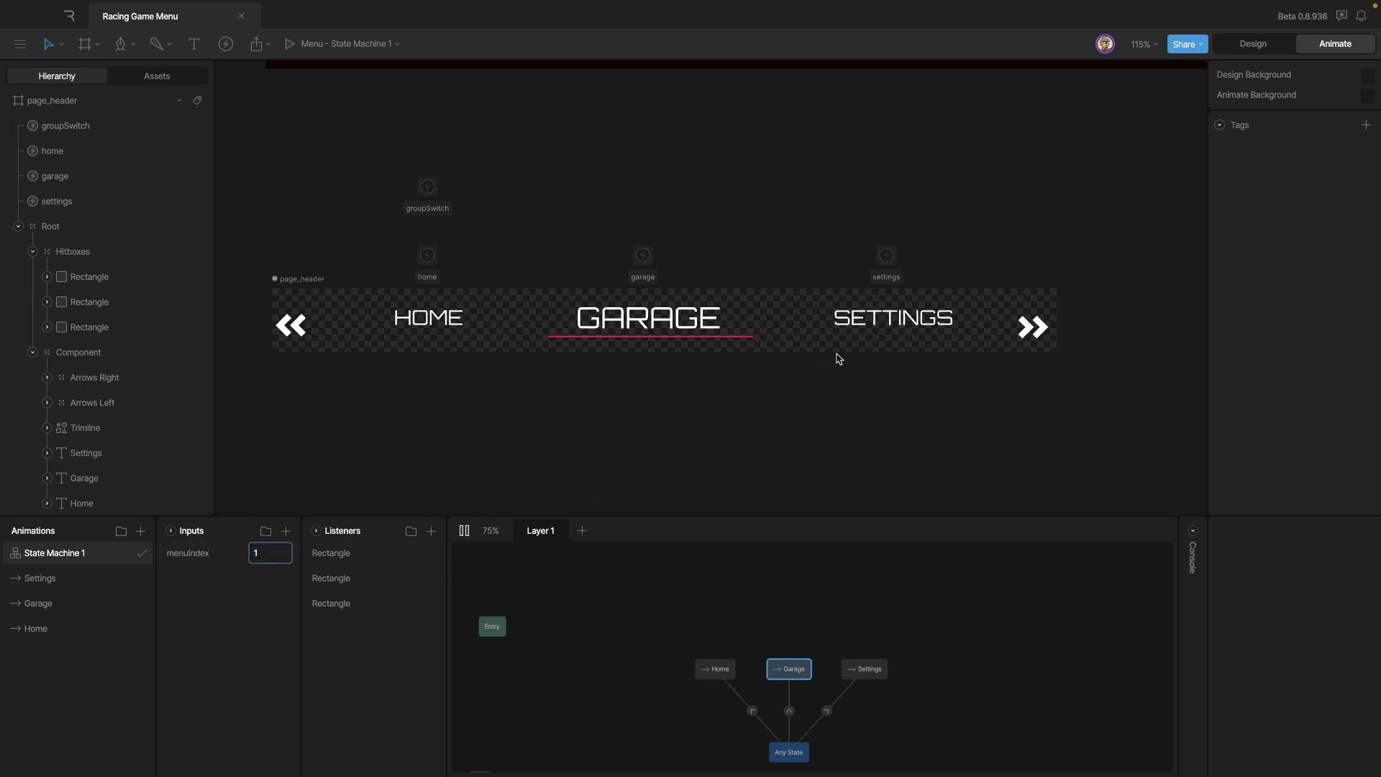
click(824, 357)
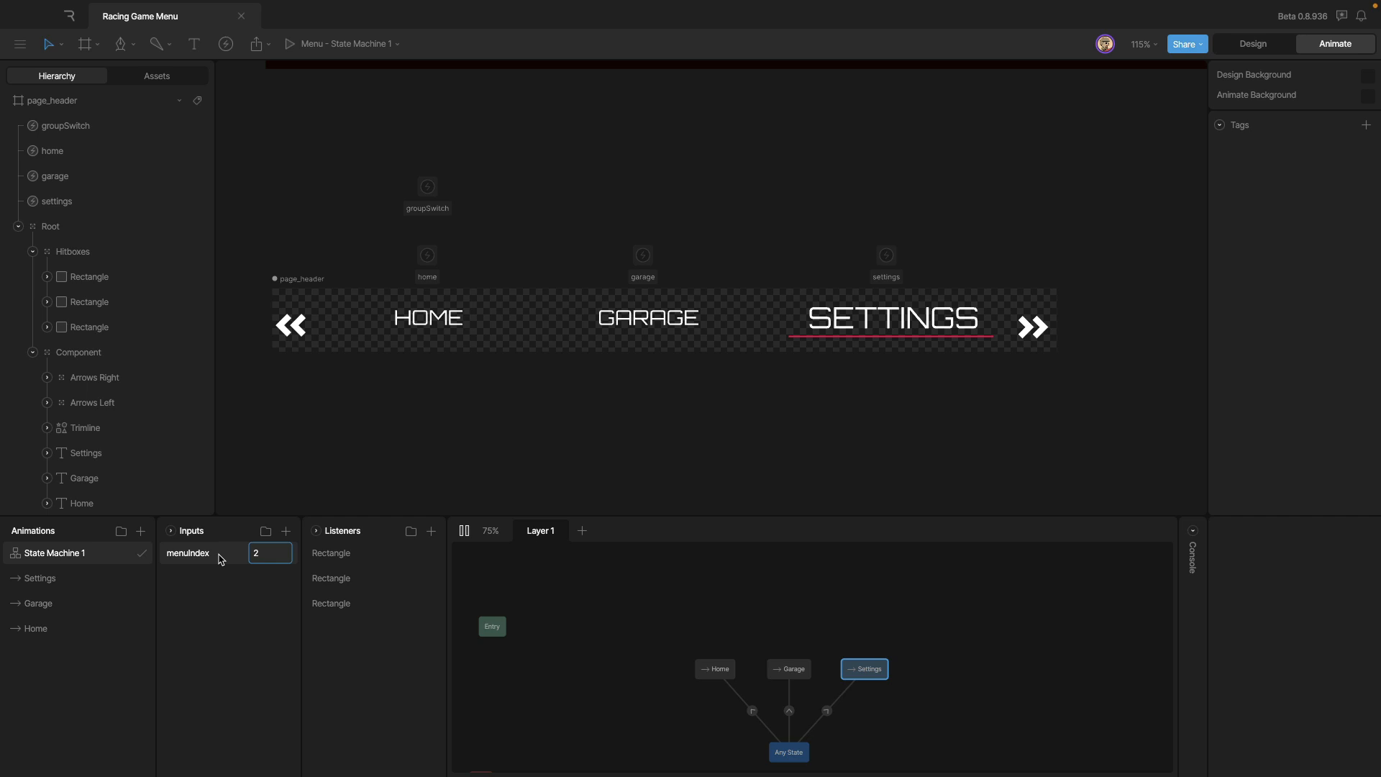
- Switch the running header repeatedly between Garage and Home to check the hitbox areas and the menuIndex input
click(641, 327)
click(478, 318)
click(620, 325)
click(640, 333)
click(464, 333)
click(464, 333)
click(497, 331)
click(529, 329)
click(560, 327)
click(561, 327)
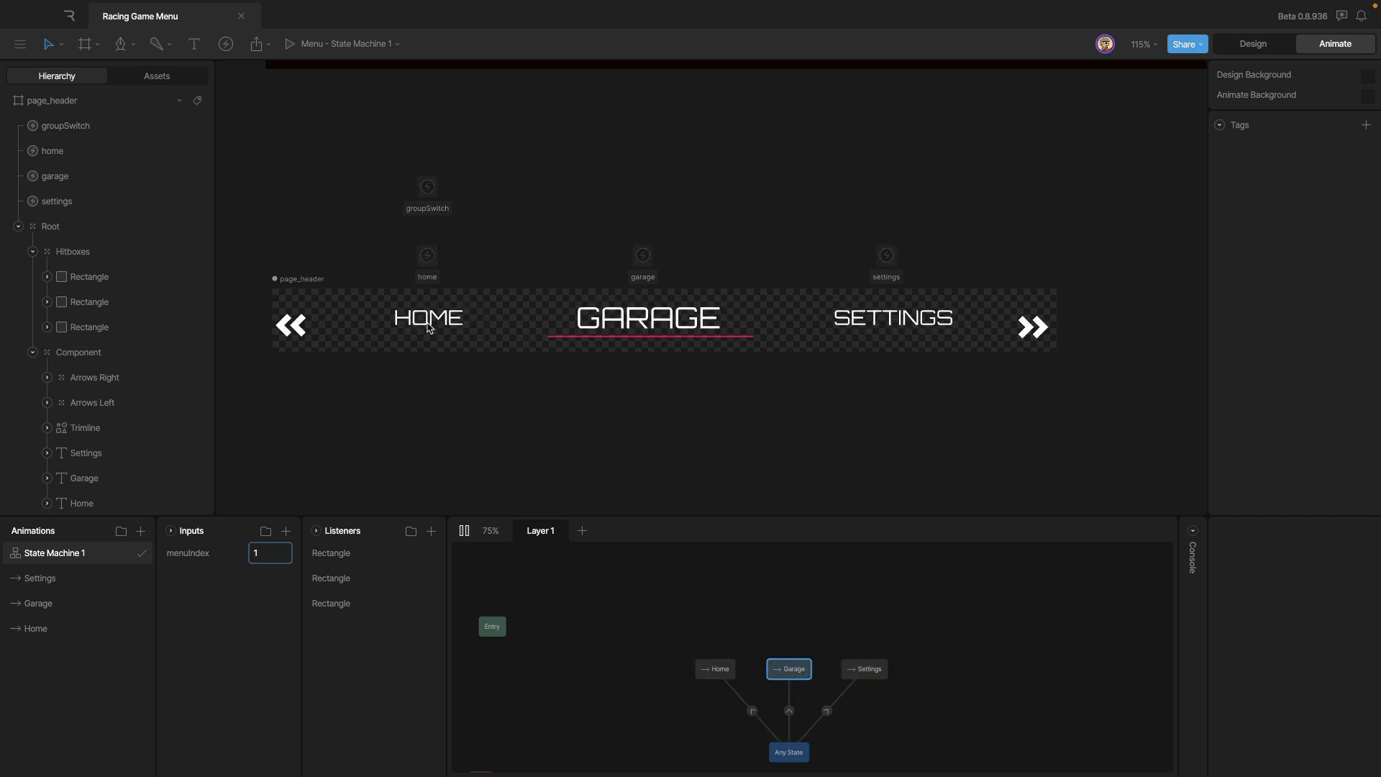
click(429, 327)
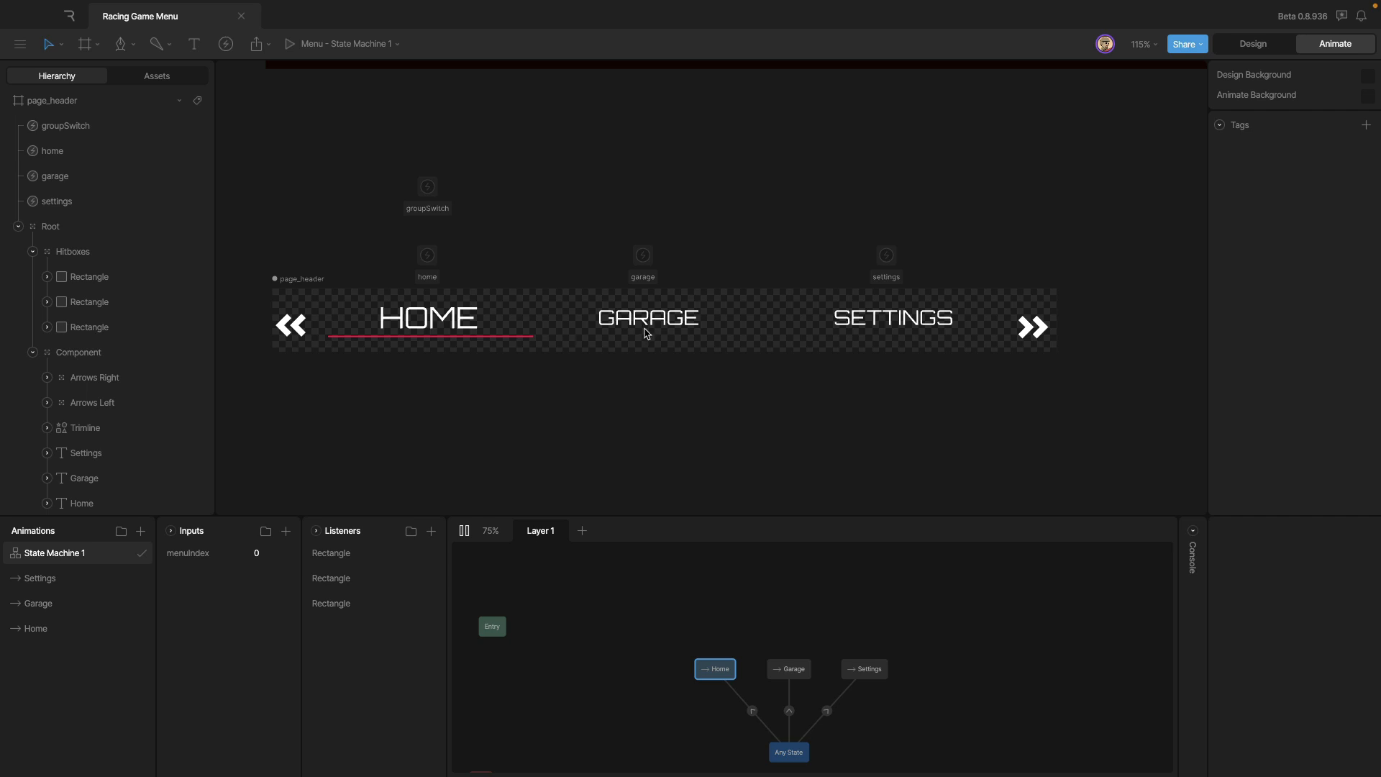
- Alternate the running header between Garage and Settings, finishing on Settings
click(645, 334)
click(925, 332)
click(712, 328)
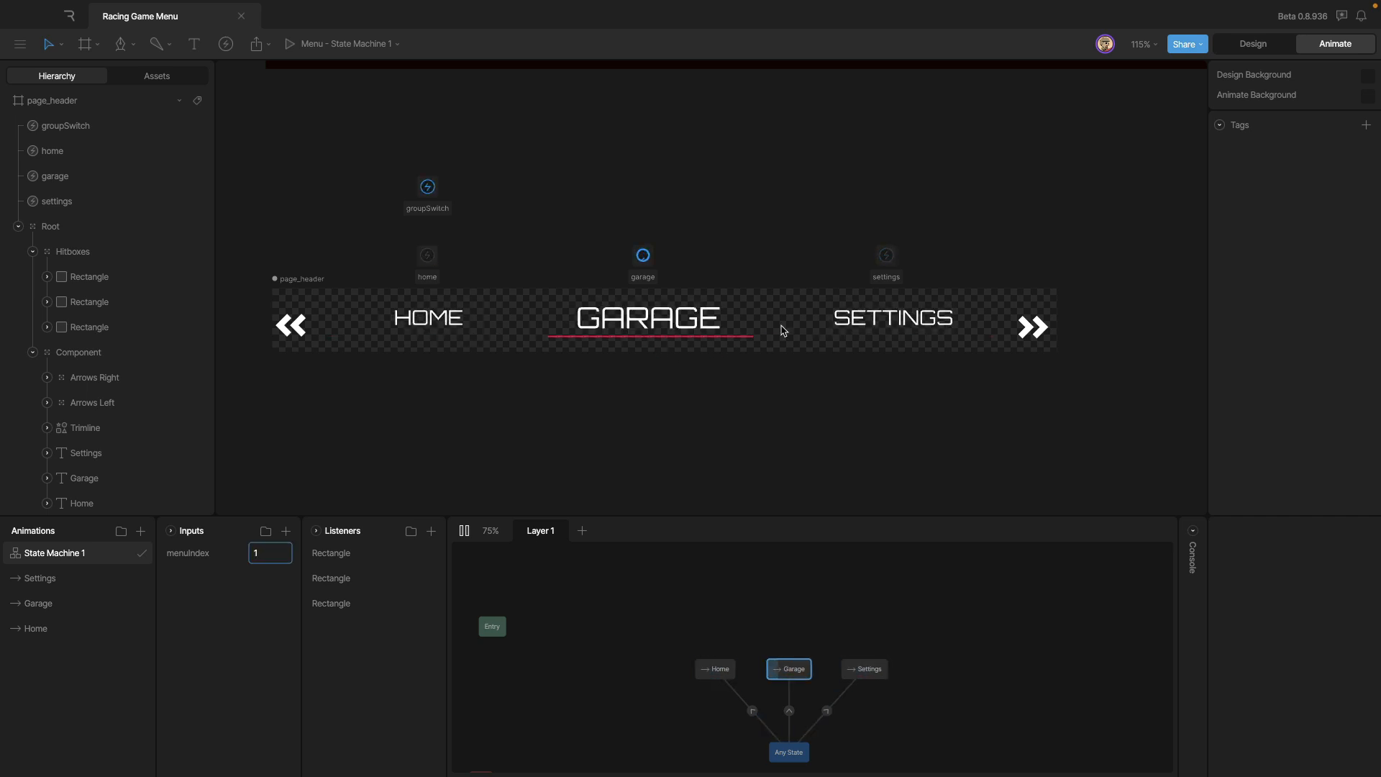
click(900, 337)
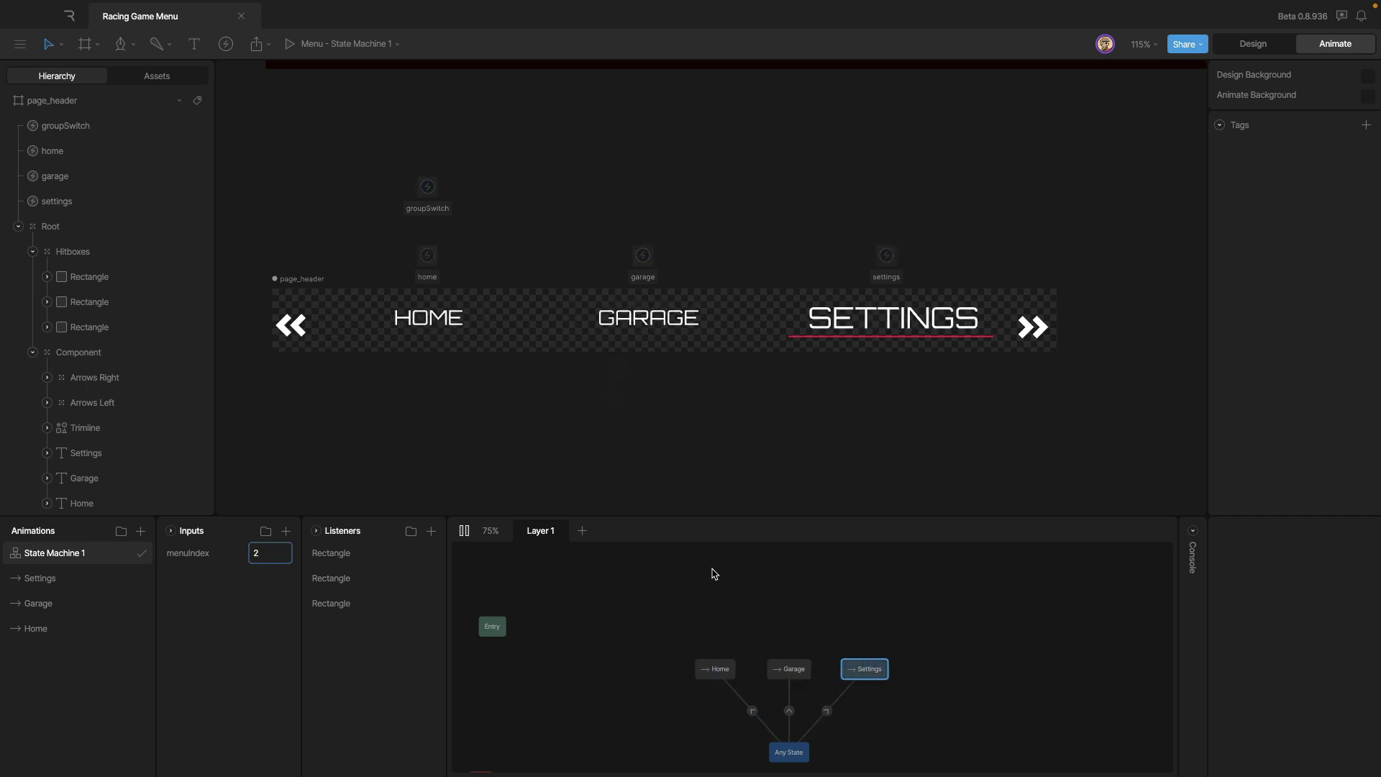
- Examine the conditions and events of the Any State transitions to Home, Garage and Settings alongside the Rectangle listeners that set menuIndex
click(751, 713)
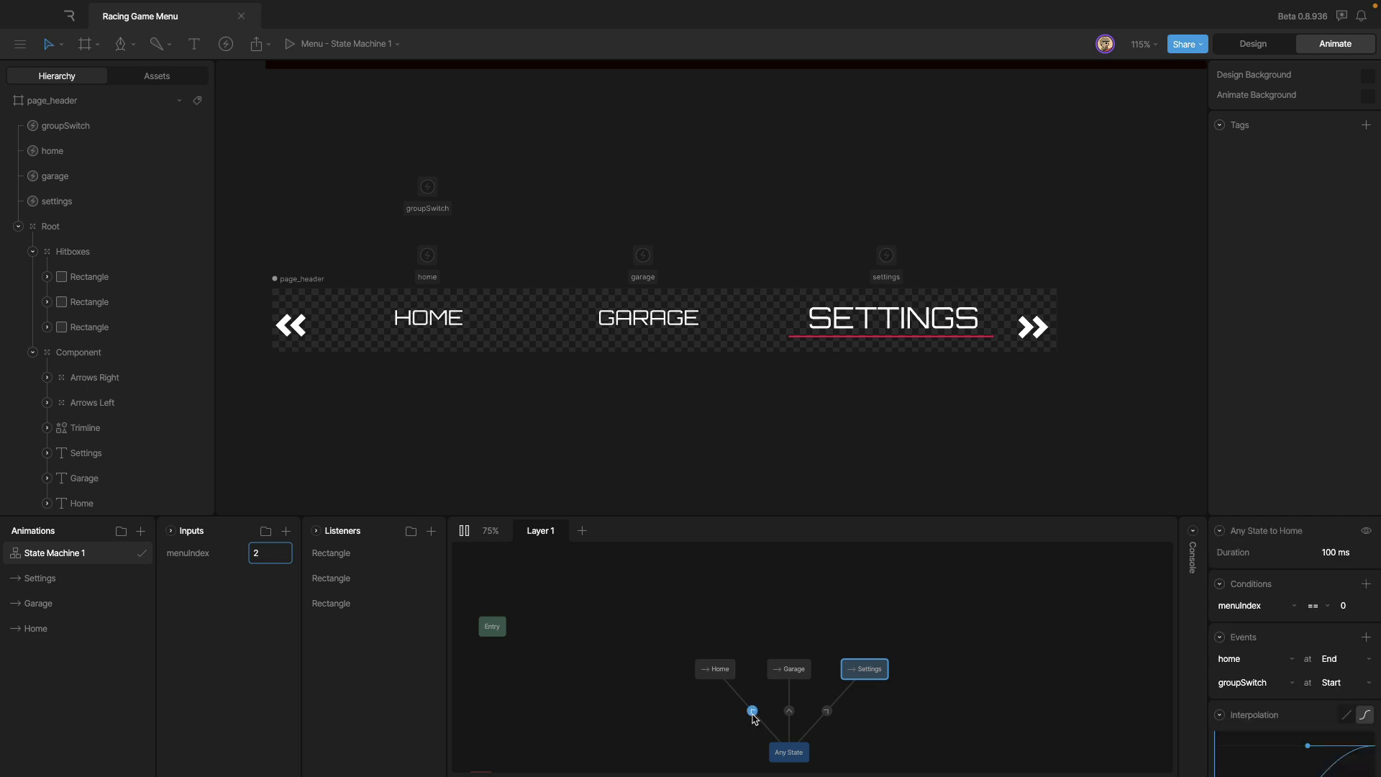
click(789, 712)
click(827, 711)
click(789, 712)
click(396, 577)
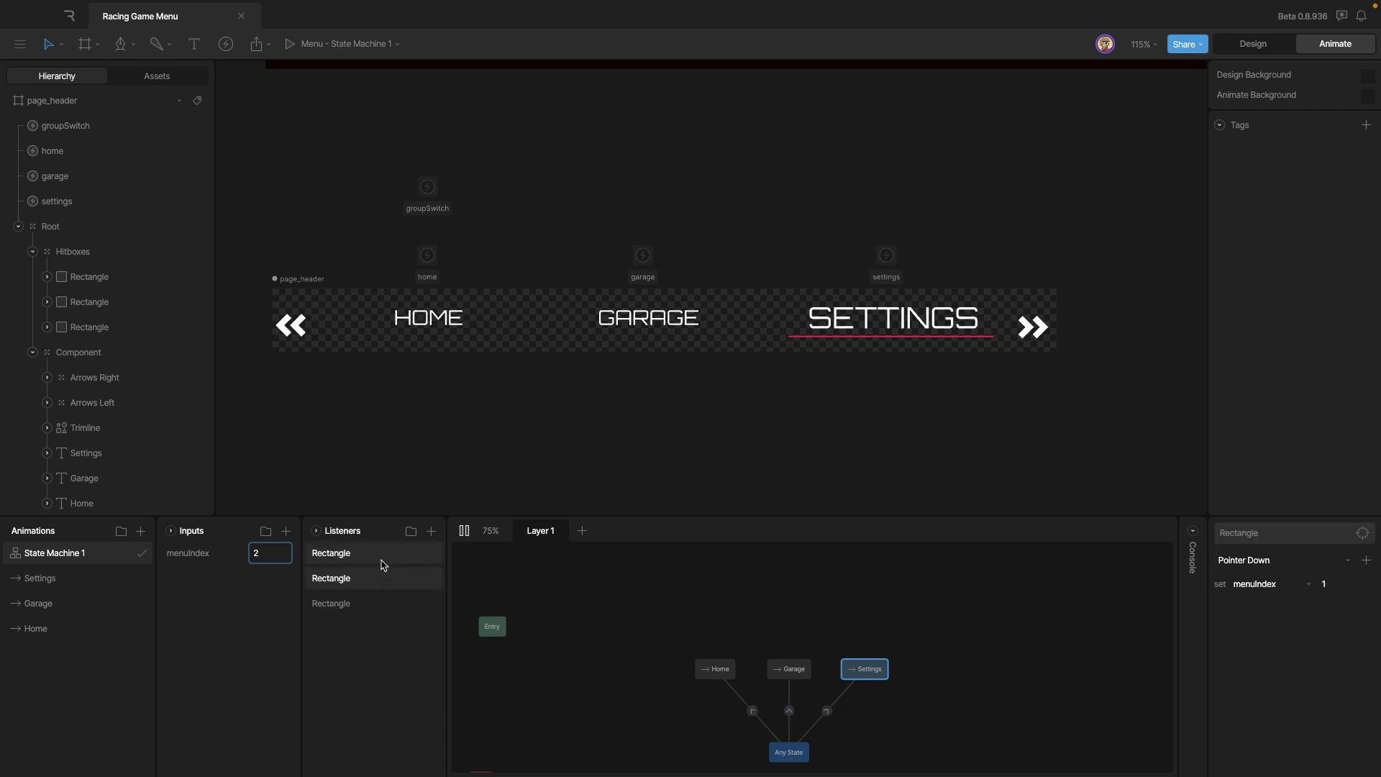
click(753, 711)
click(789, 711)
click(827, 711)
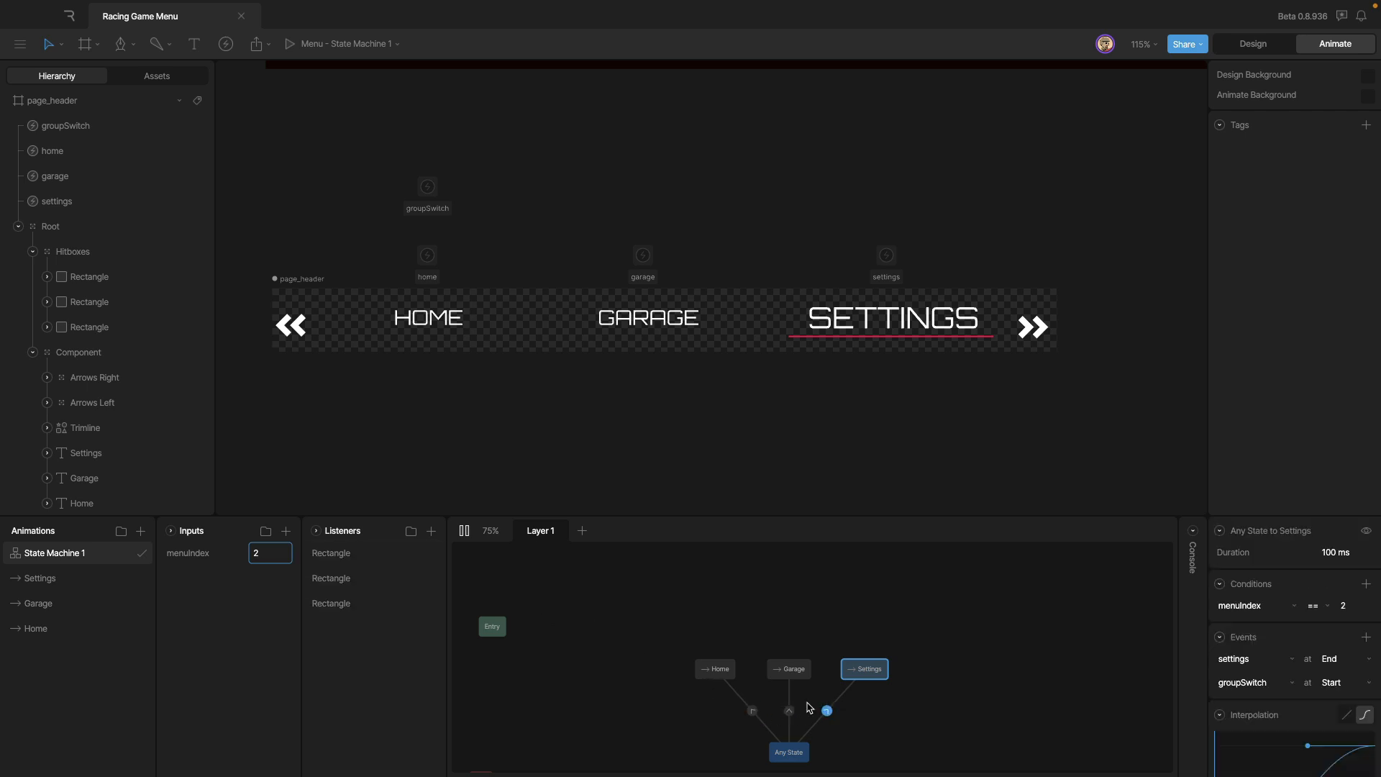
click(338, 553)
click(691, 611)
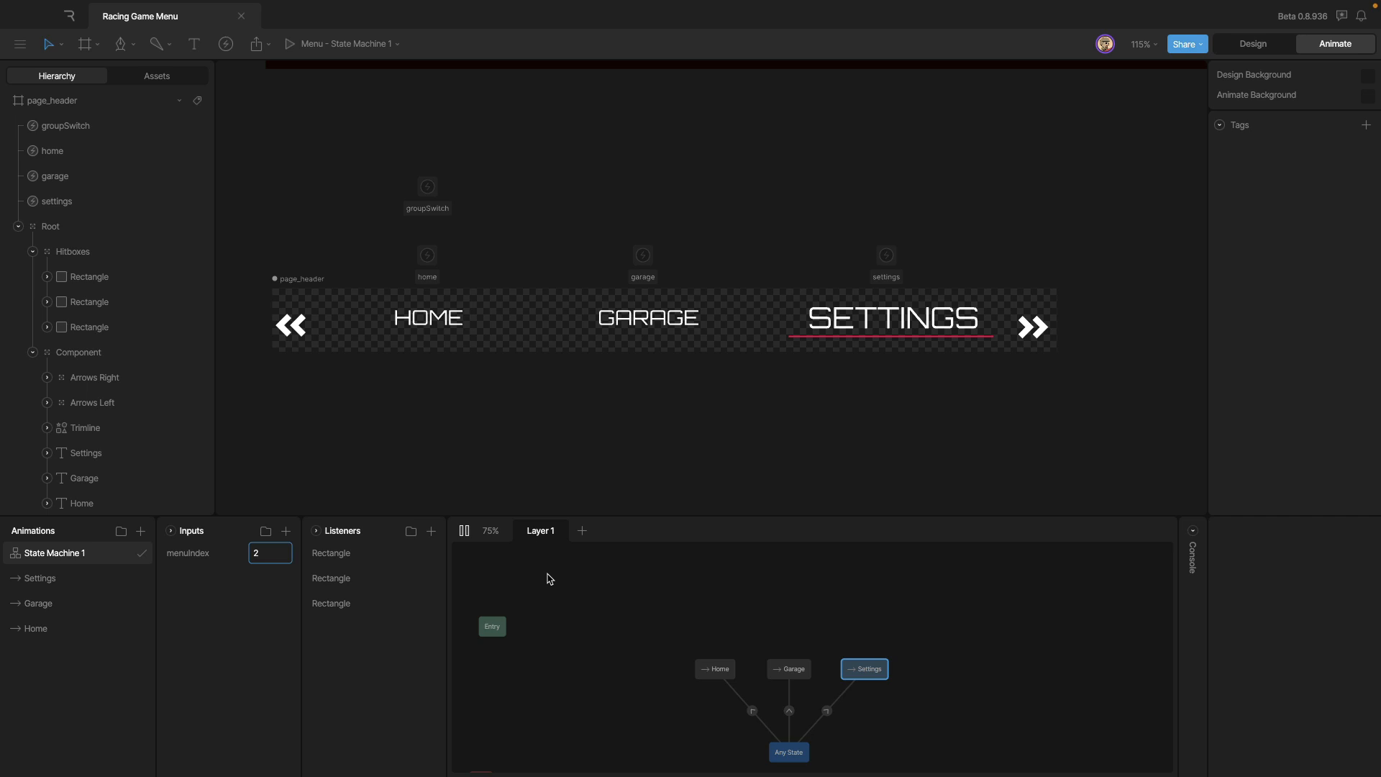
- Set the menuIndex input to 0, 1 and 2 in turn to test the header, and inspect the Settings and Garage transitions
click(278, 554)
text(0)
key(Return)
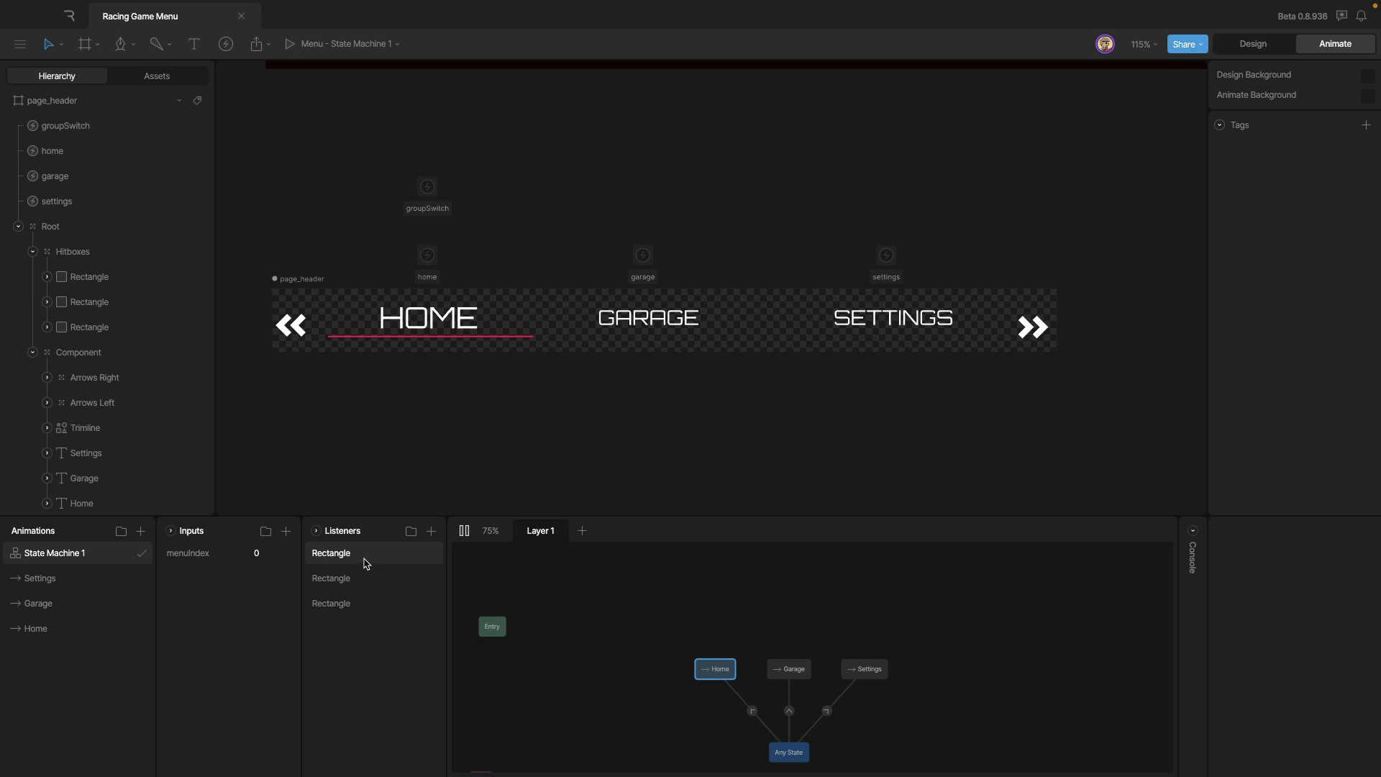
click(275, 559)
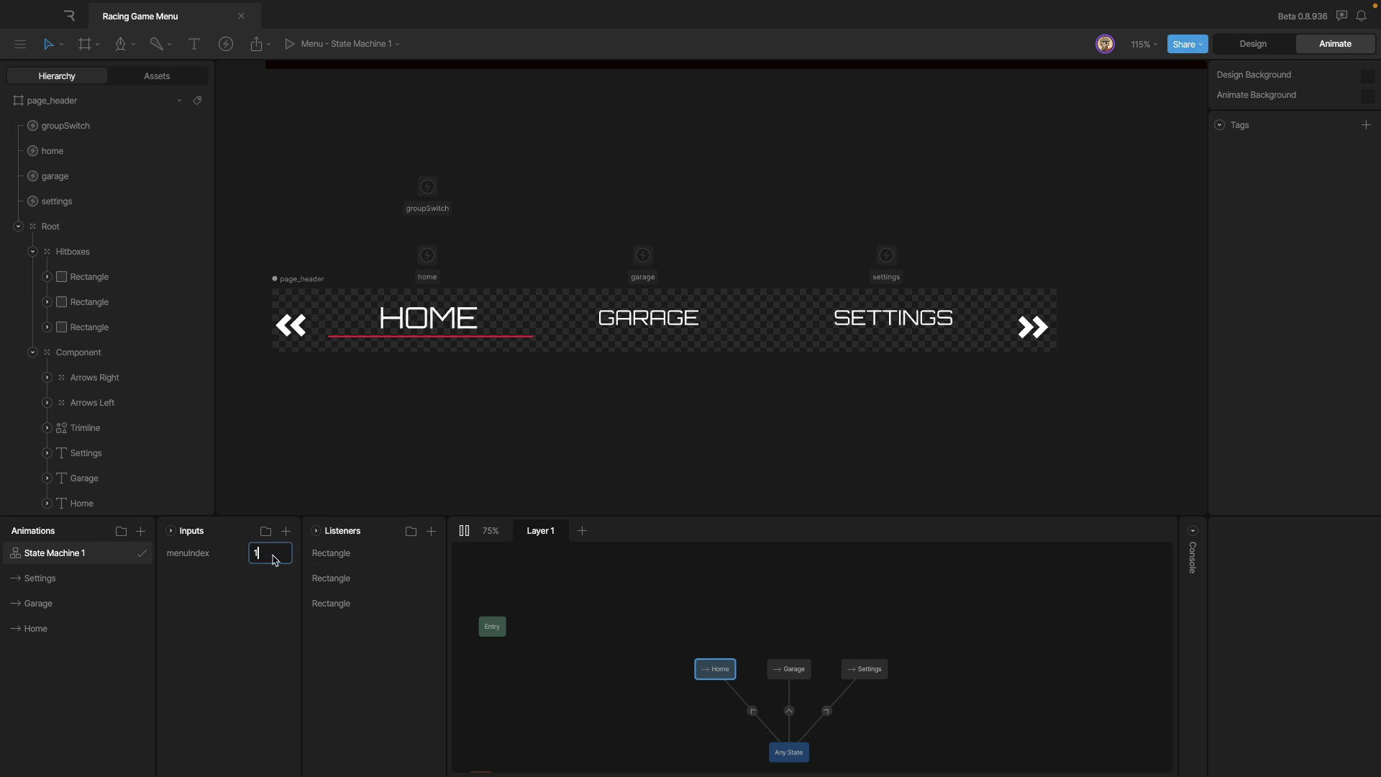
text(1)
double_click(273, 557)
text(2)
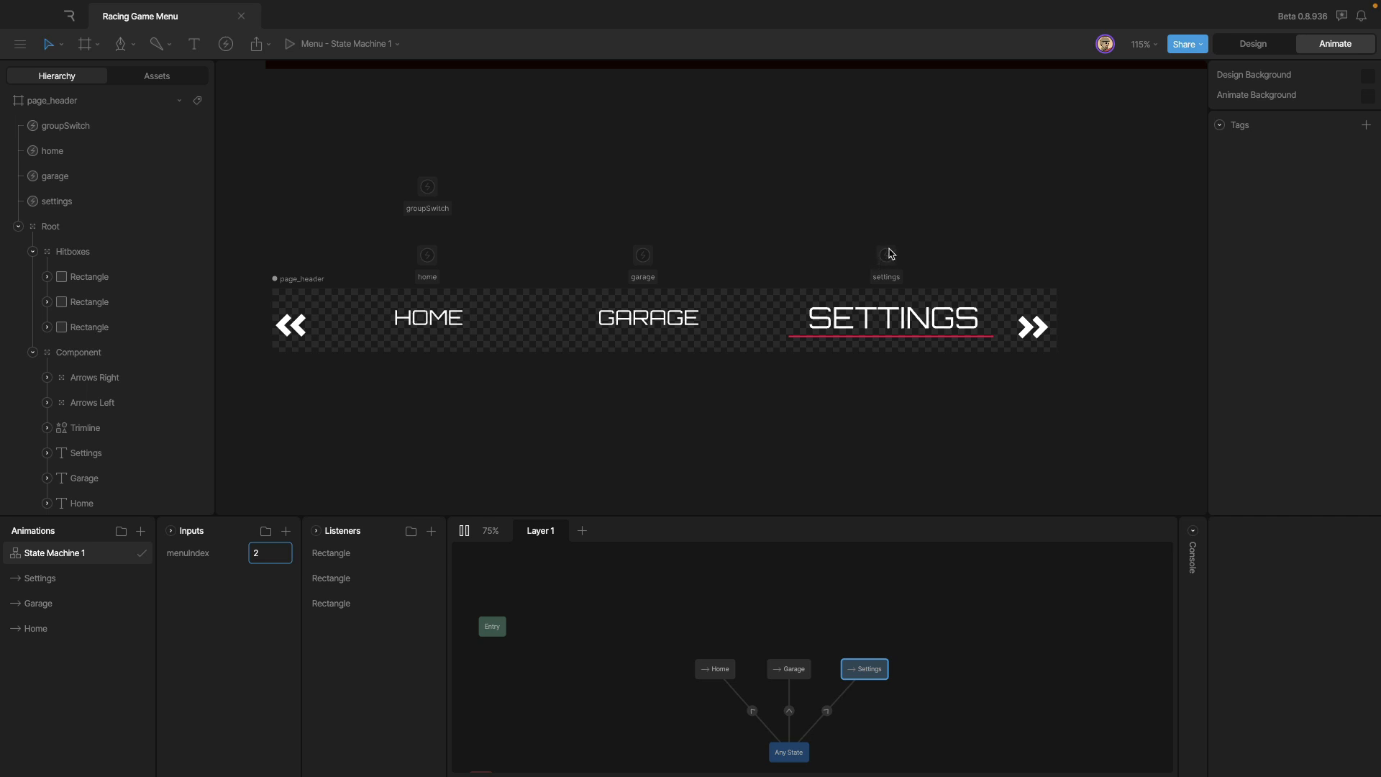
click(827, 712)
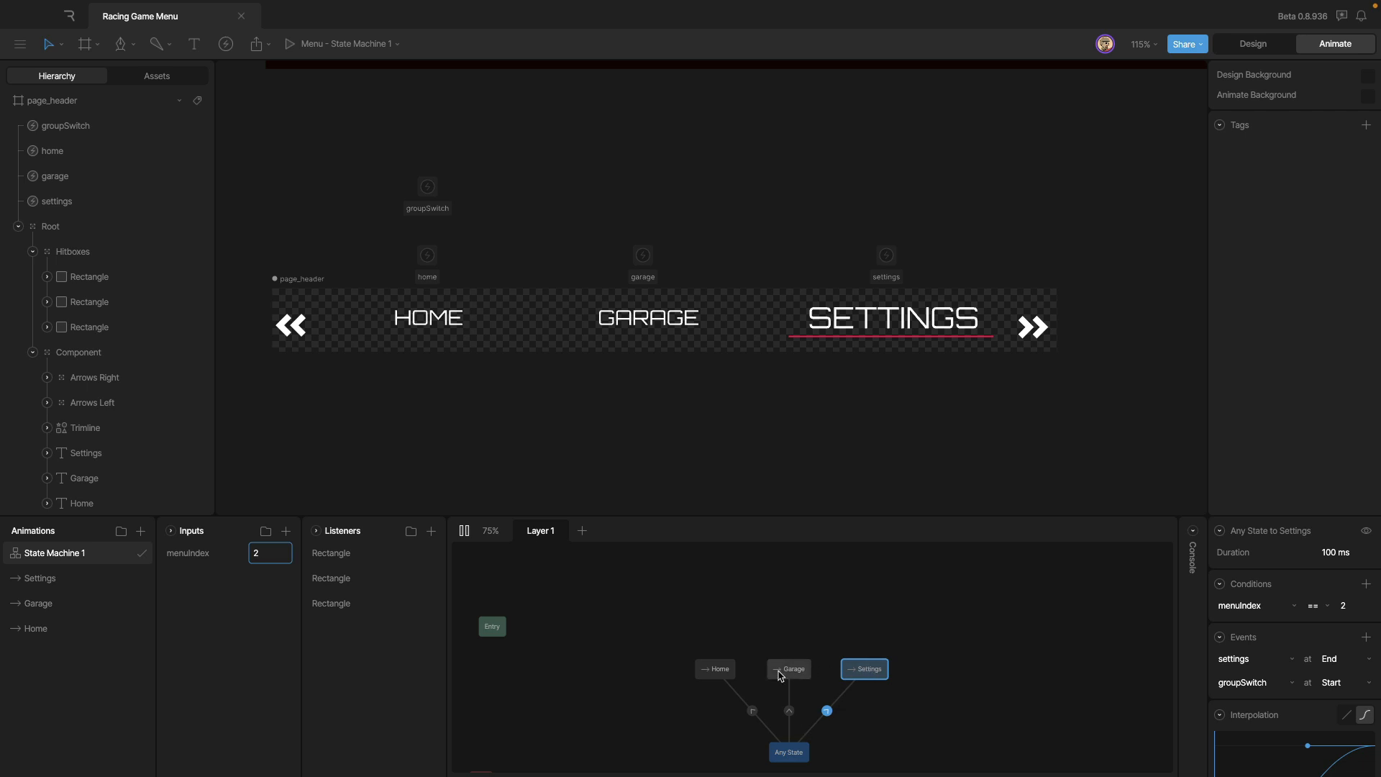
click(789, 712)
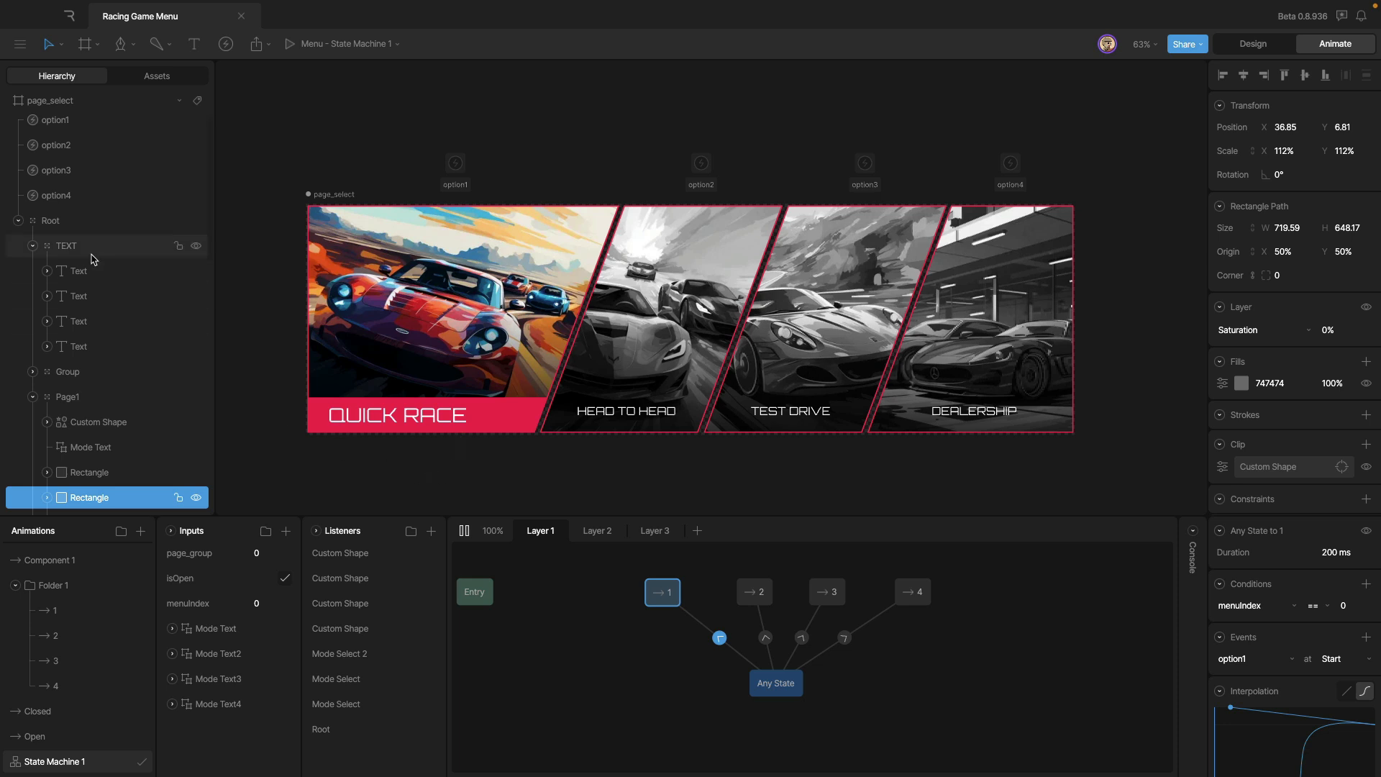
- Collapse the TEXT, Page1, Page2 and Page3 groups under the Root of page_select and select the Page3 group
click(18, 221)
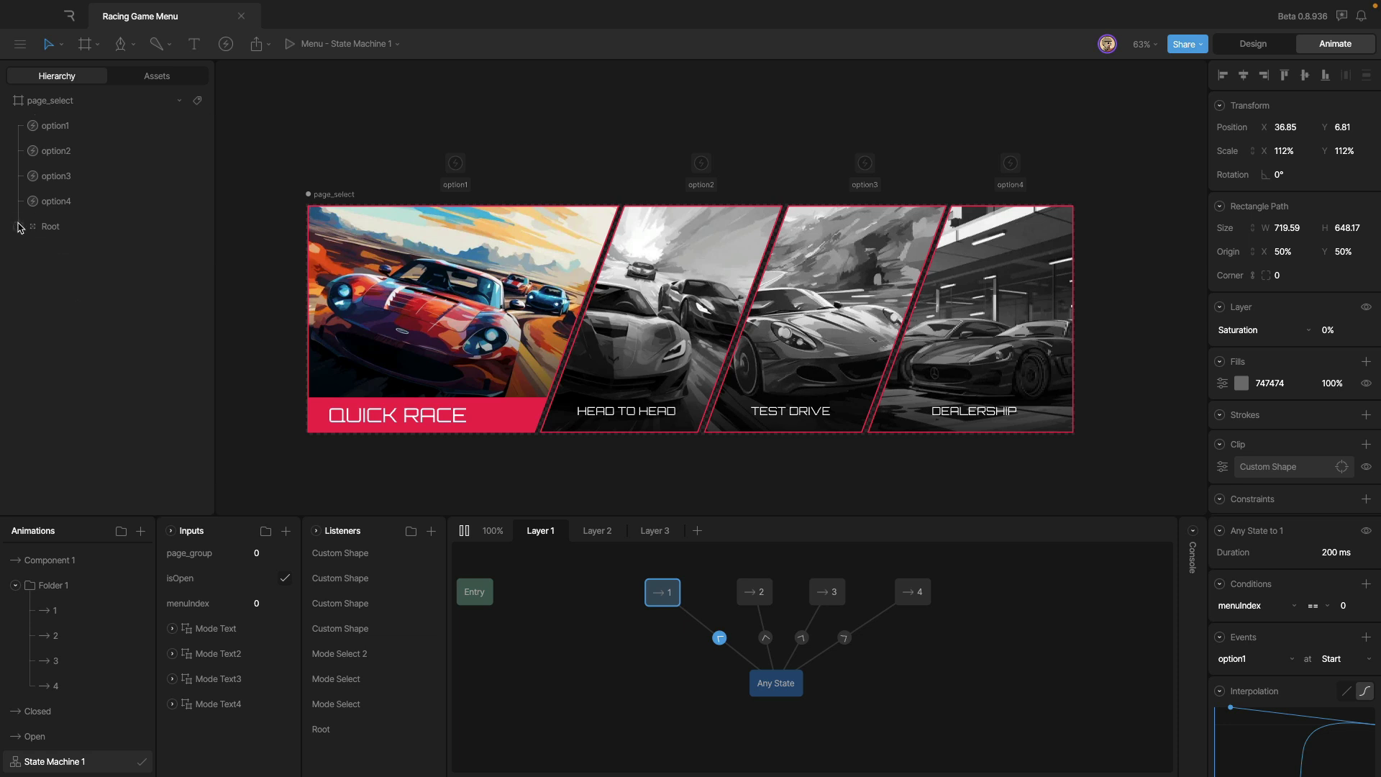
click(18, 226)
click(33, 403)
click(33, 251)
click(32, 327)
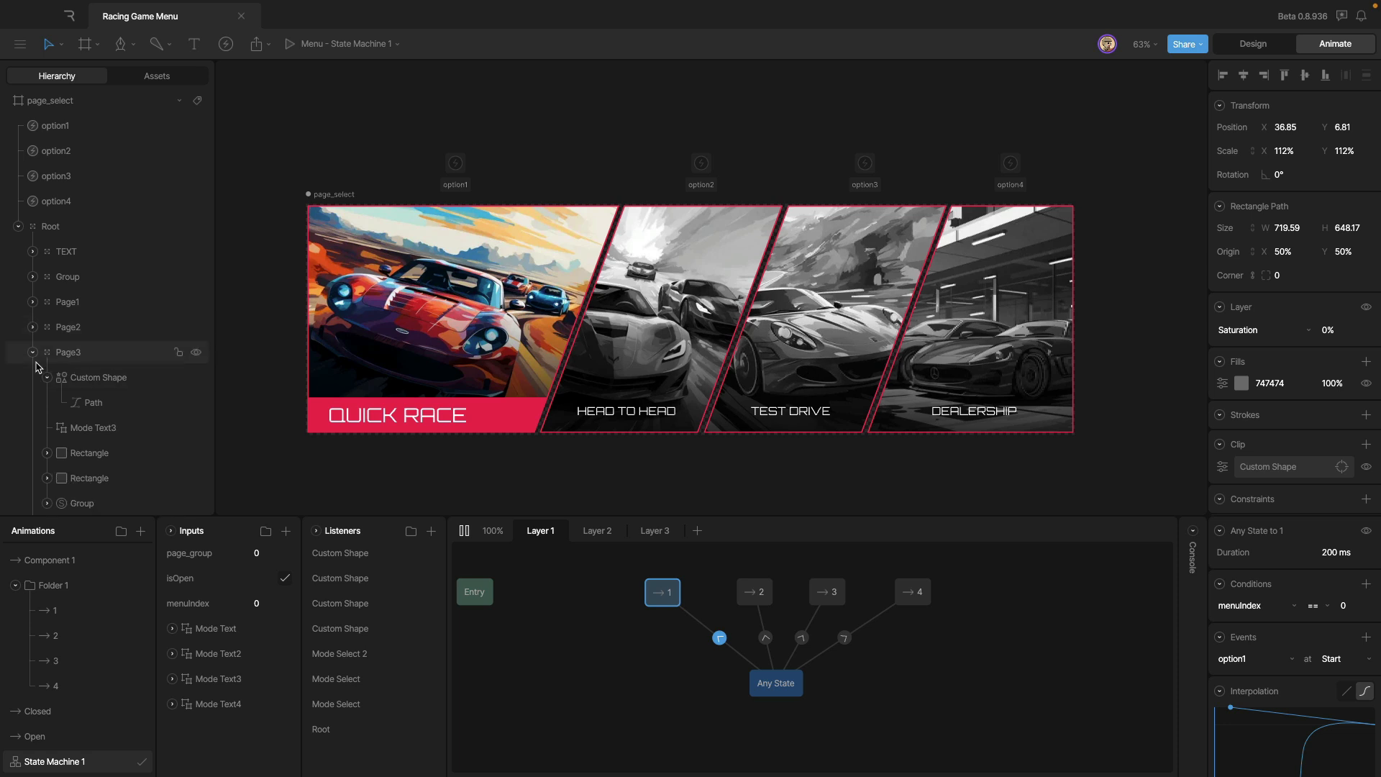
click(68, 352)
click(33, 352)
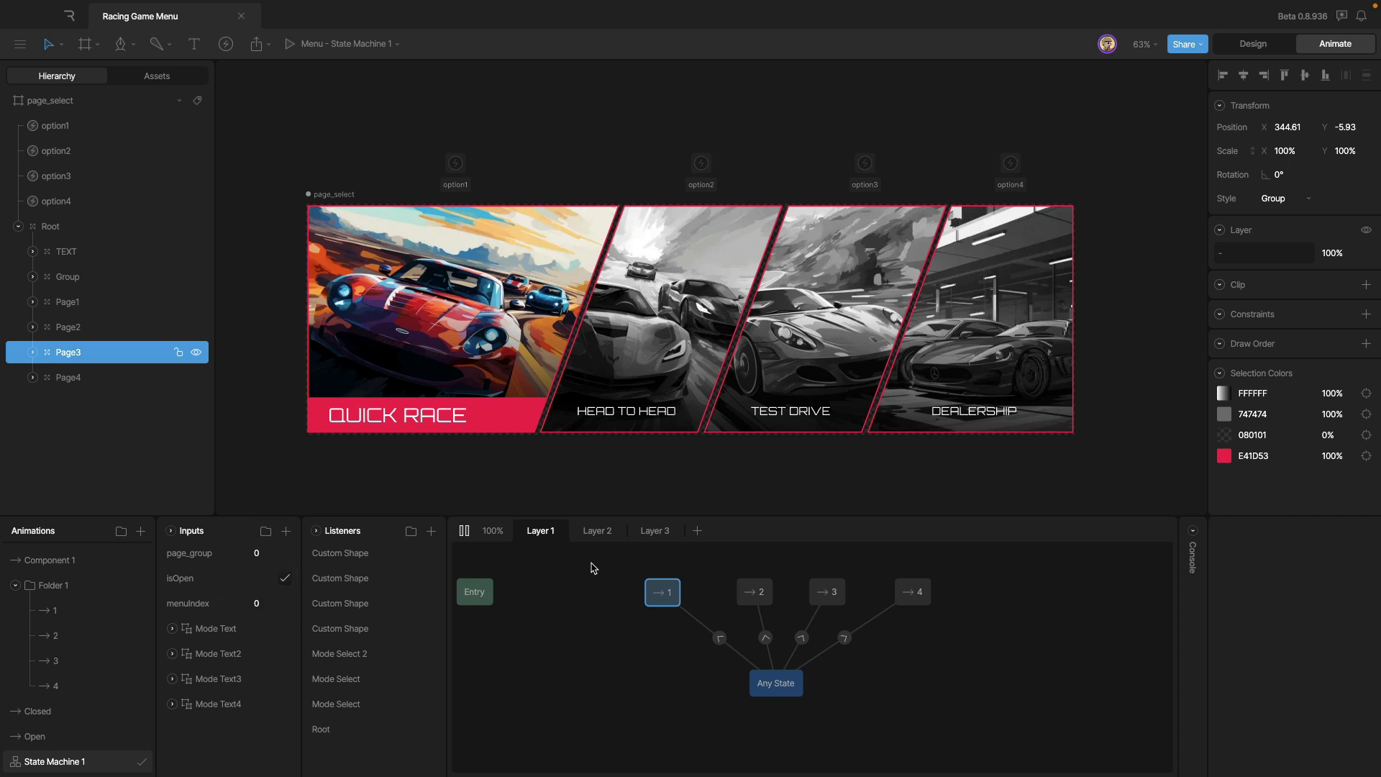
- Examine how timelines 1, 2, 3 and 4 in Folder 1 each widen a different page of the selector
click(68, 615)
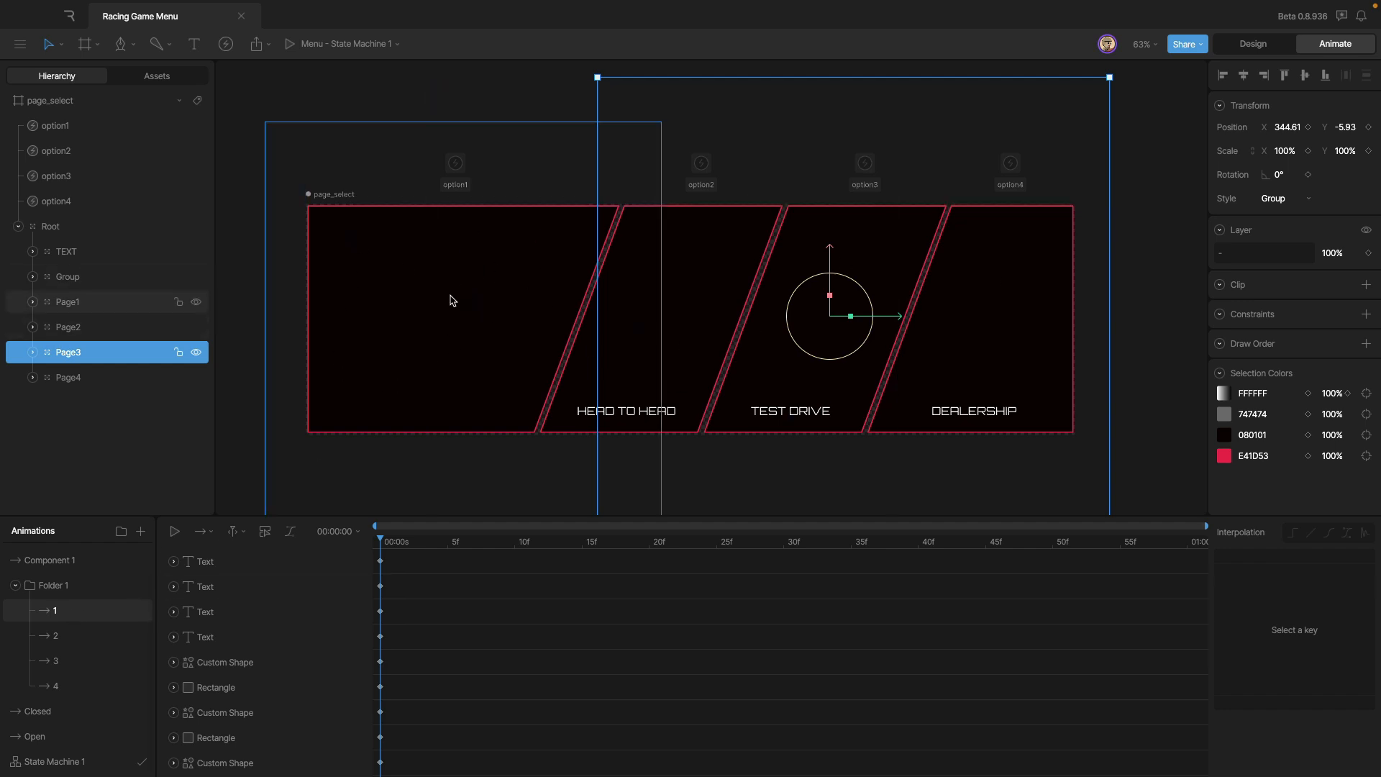
click(69, 636)
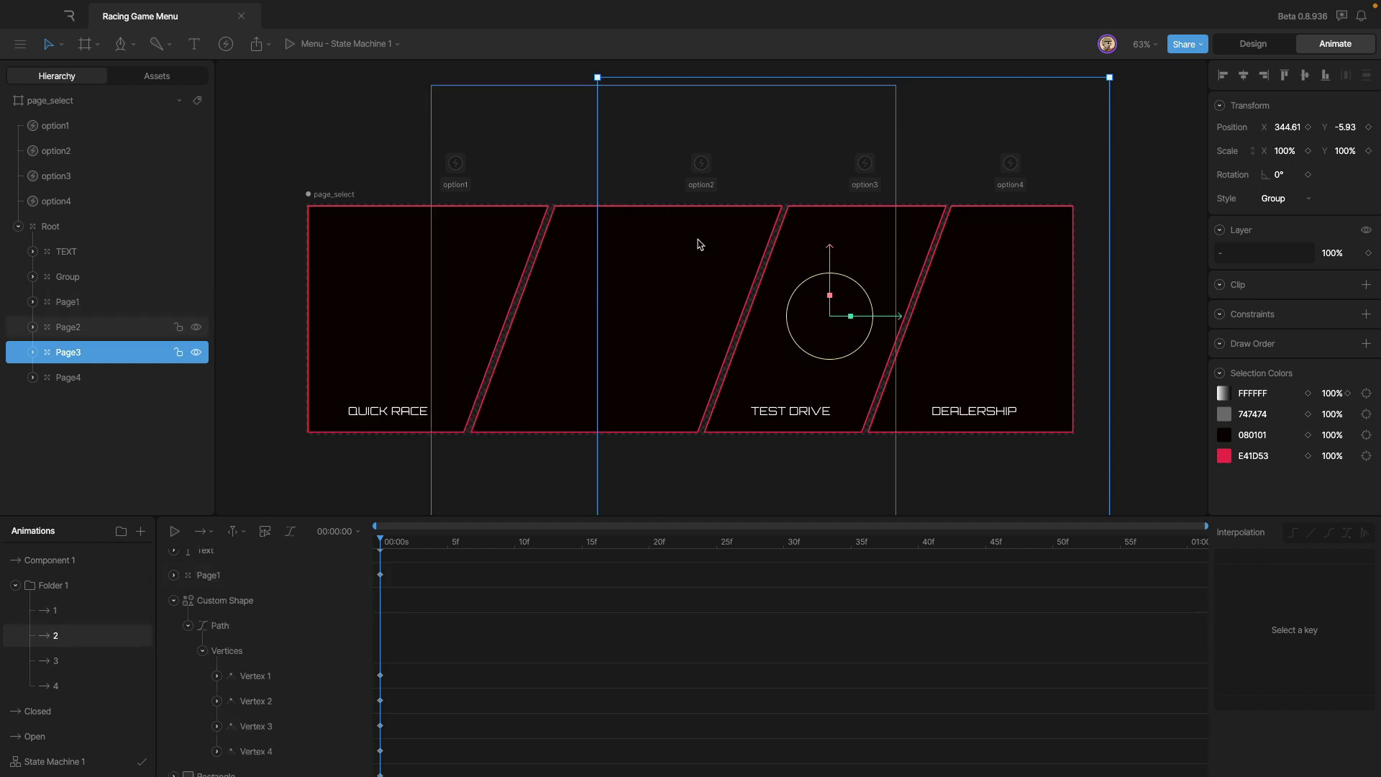
click(72, 661)
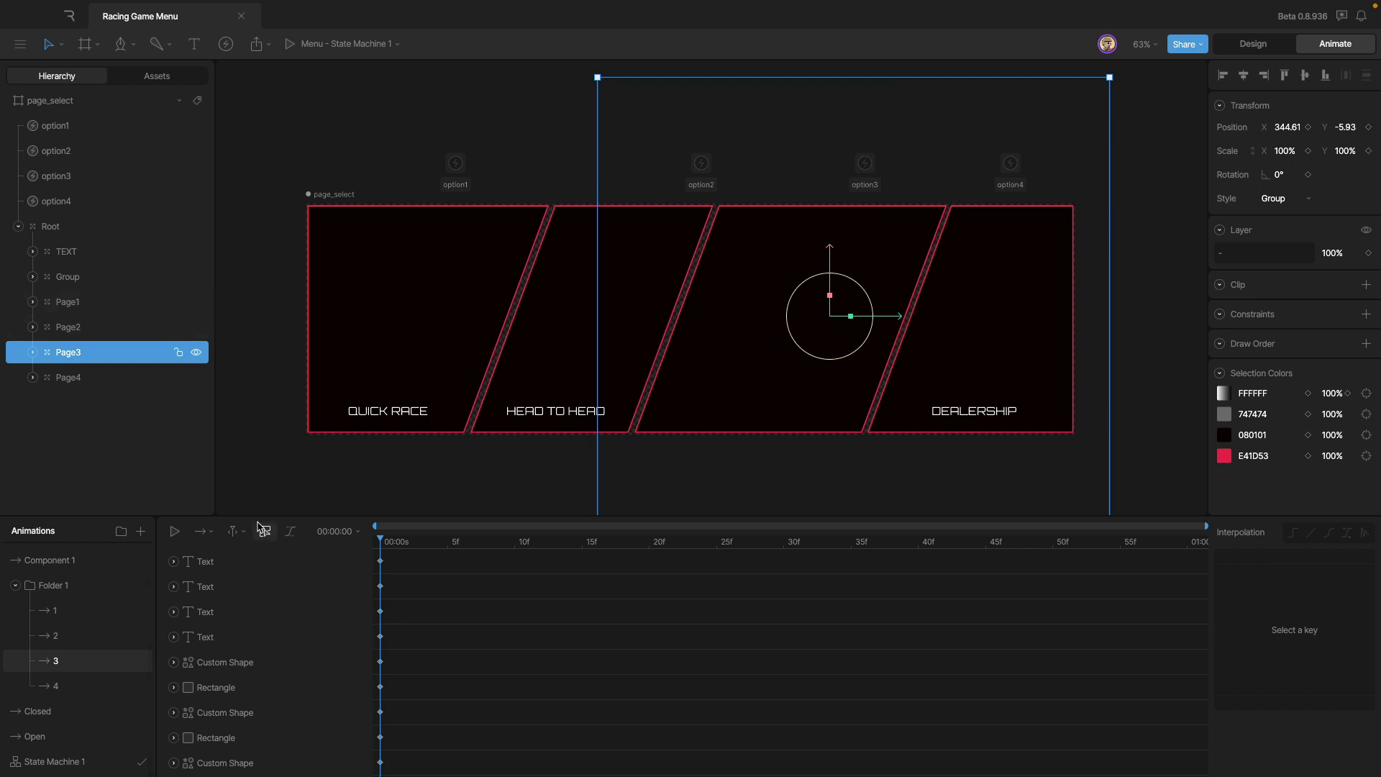
click(49, 686)
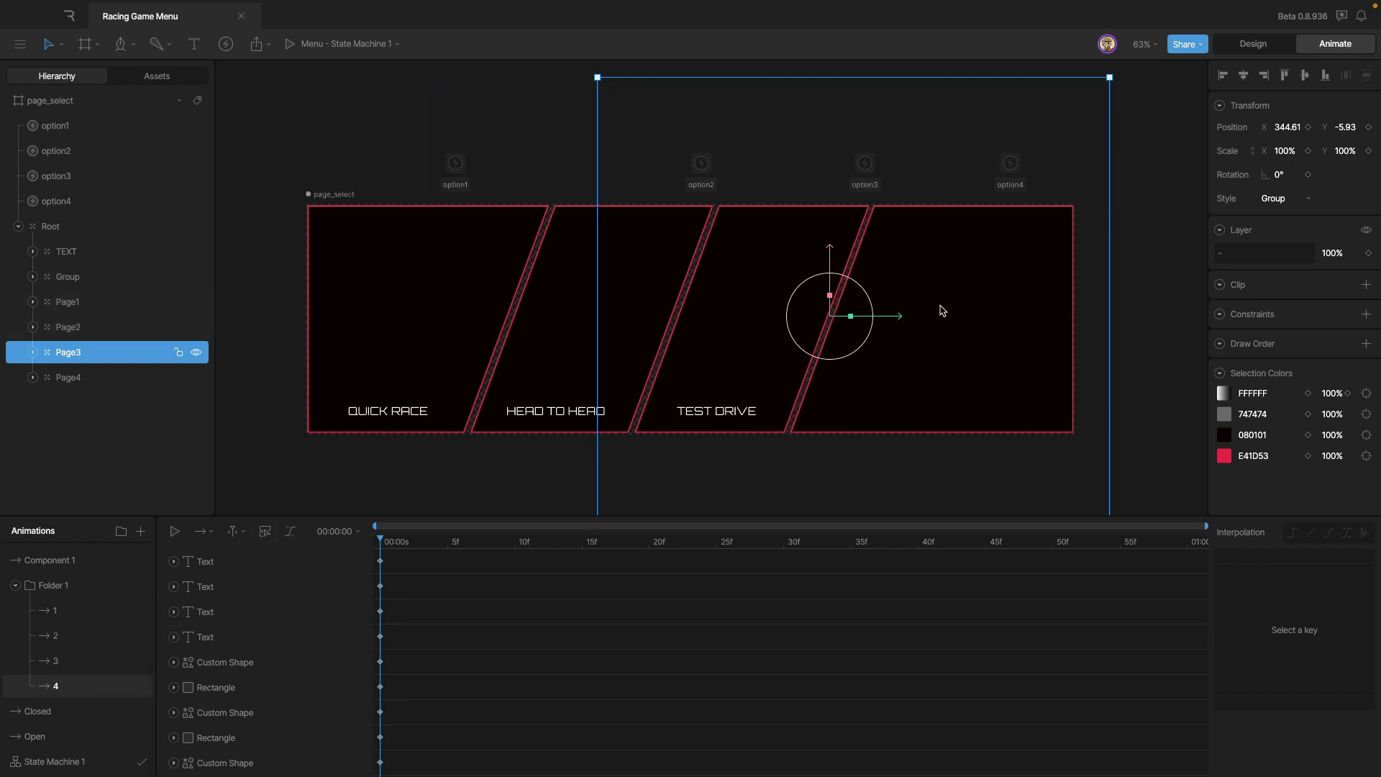
click(100, 660)
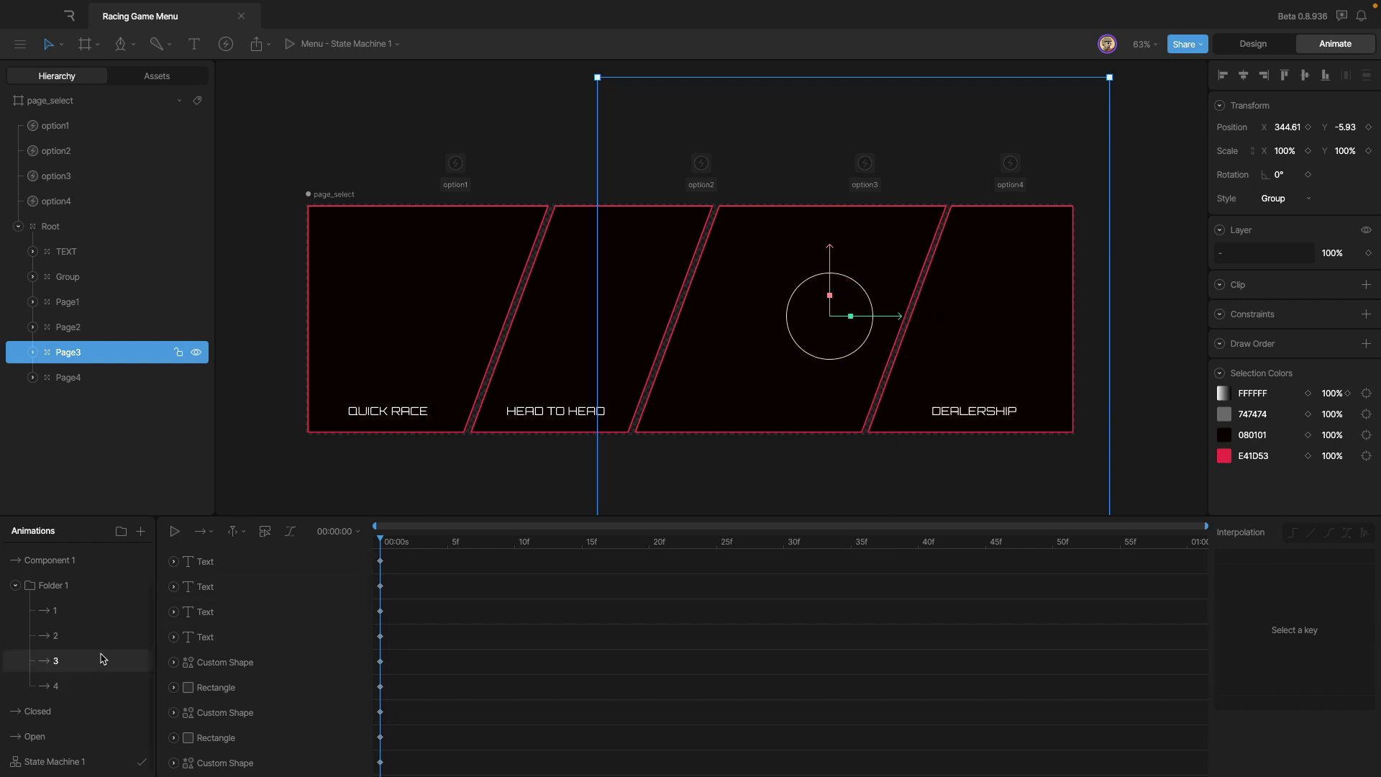
click(105, 612)
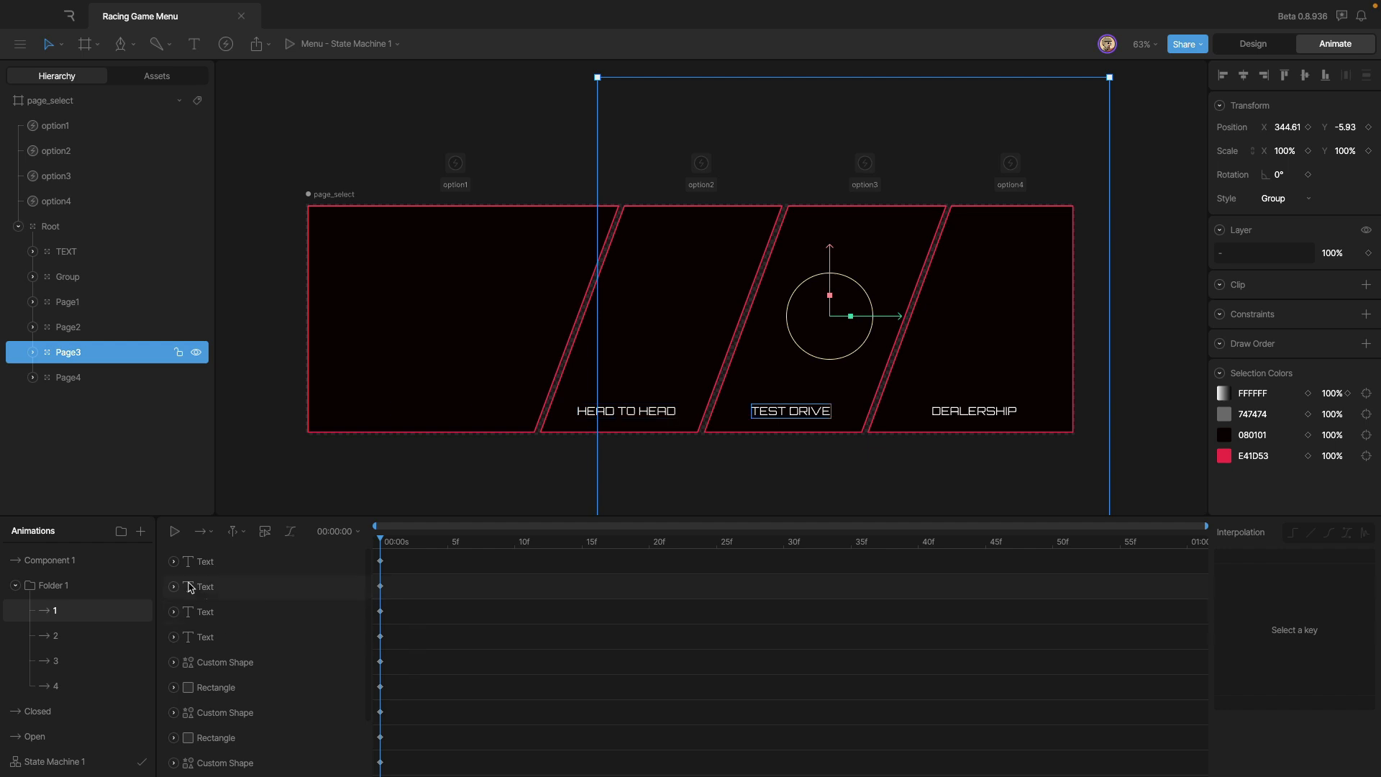
- Open State Machine 1 of page_select and inspect the Any State transitions to 1 through 4, including their shared duration and interpolation
click(100, 760)
drag(622, 575, 957, 596)
click(968, 661)
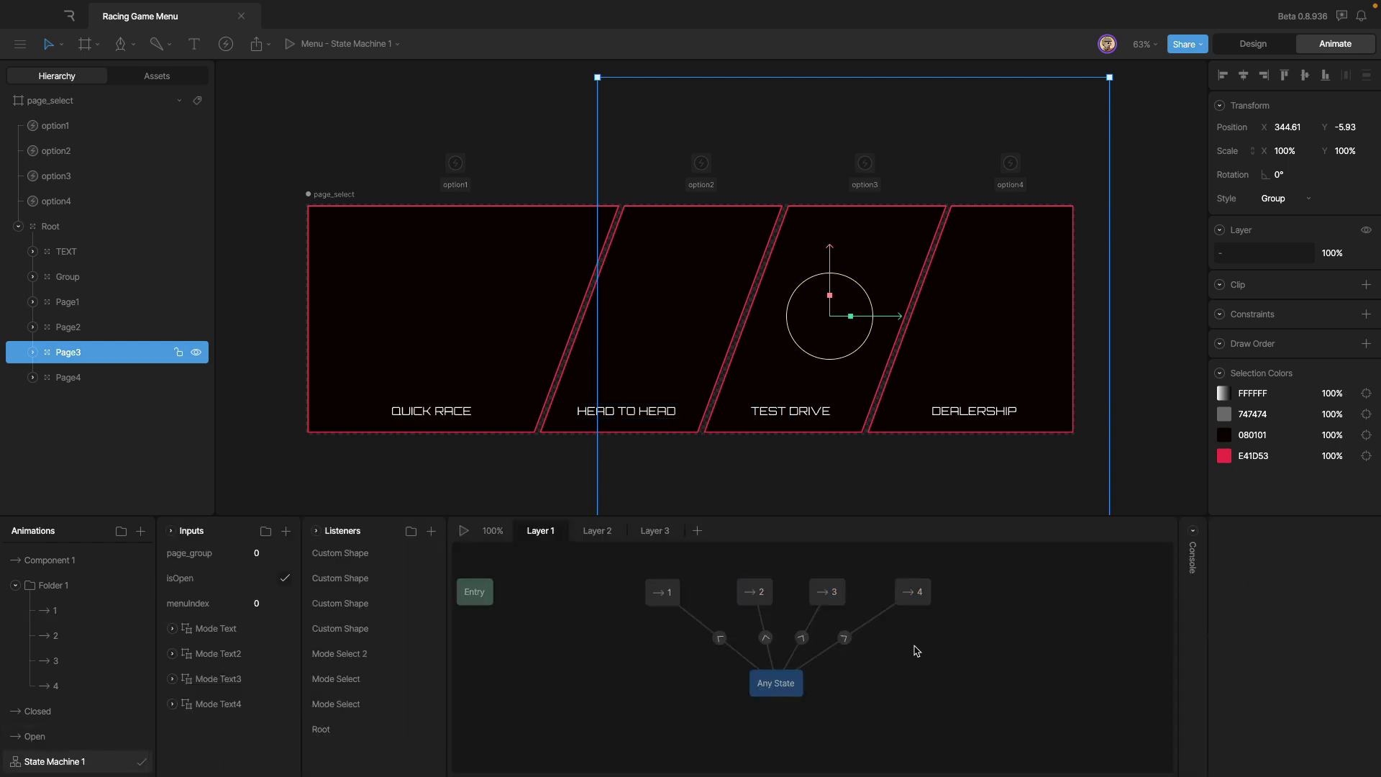
click(844, 639)
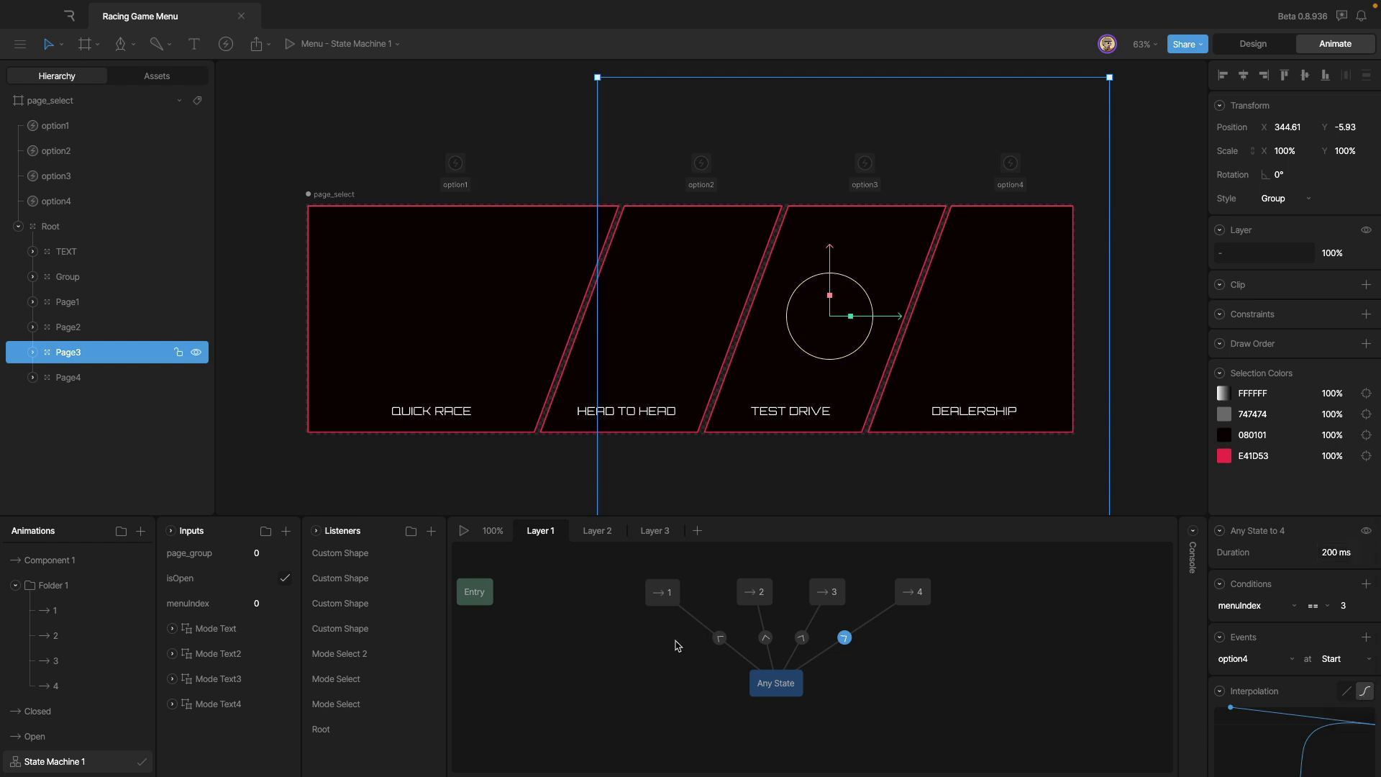
click(720, 638)
drag(740, 640, 907, 652)
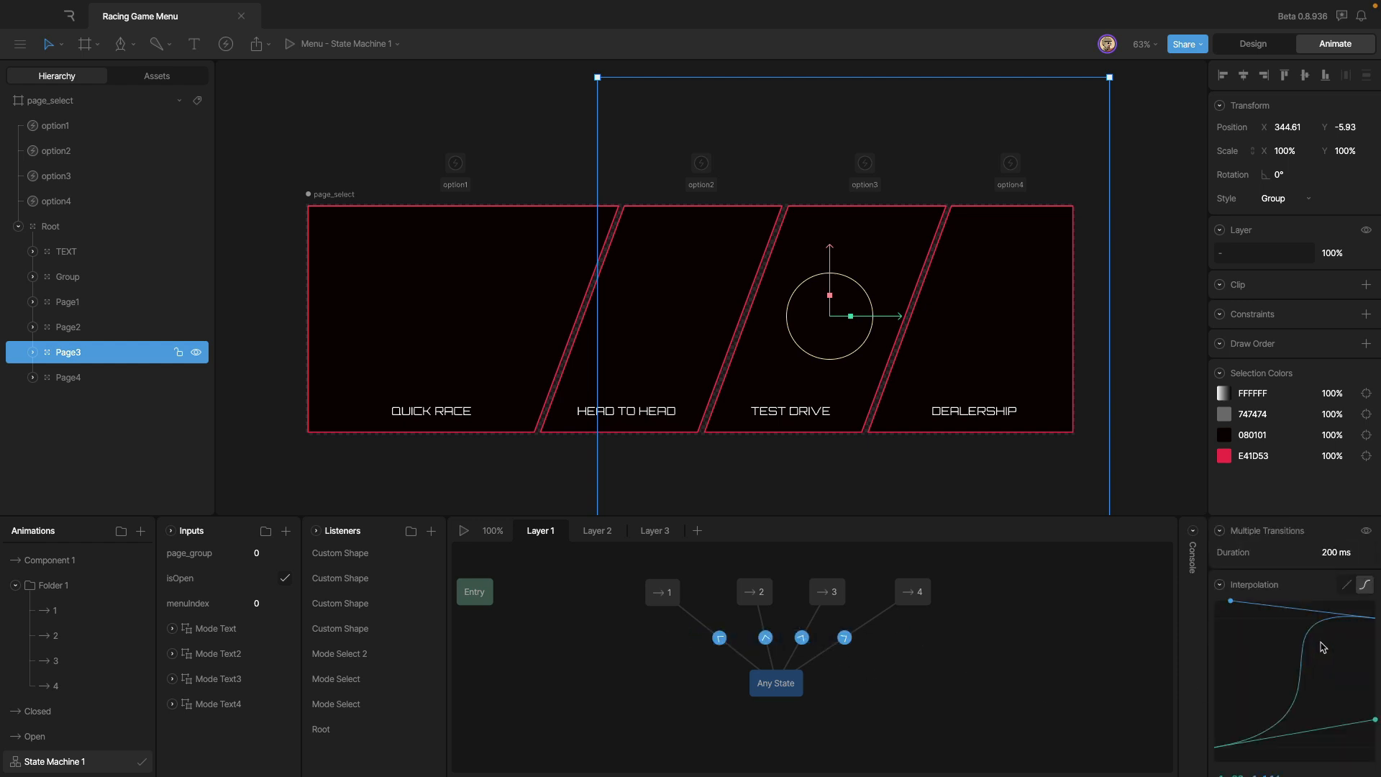
click(1017, 646)
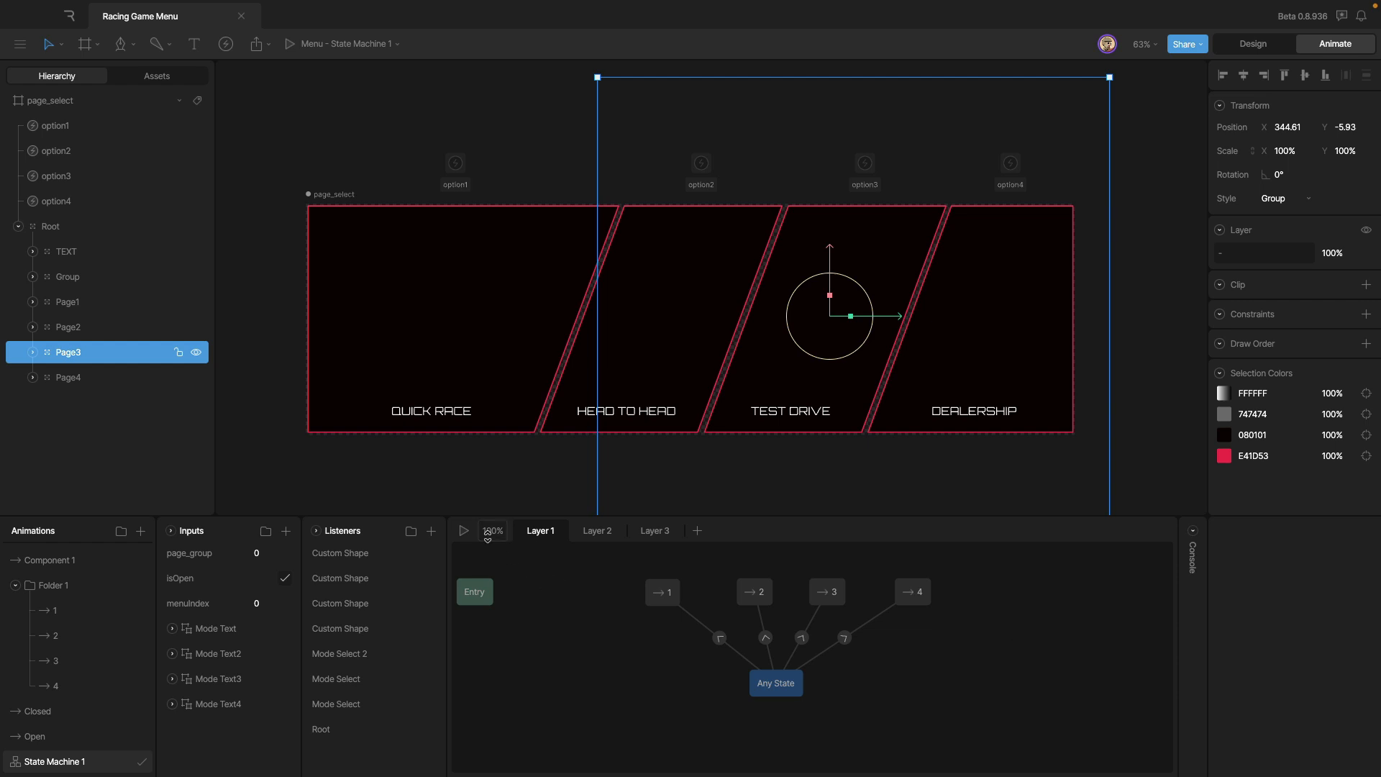
- Play the page_select state machine and select the lower Rectangle in the Page1 group to examine its Saturation layer setting
click(464, 531)
mouse_move(493, 205)
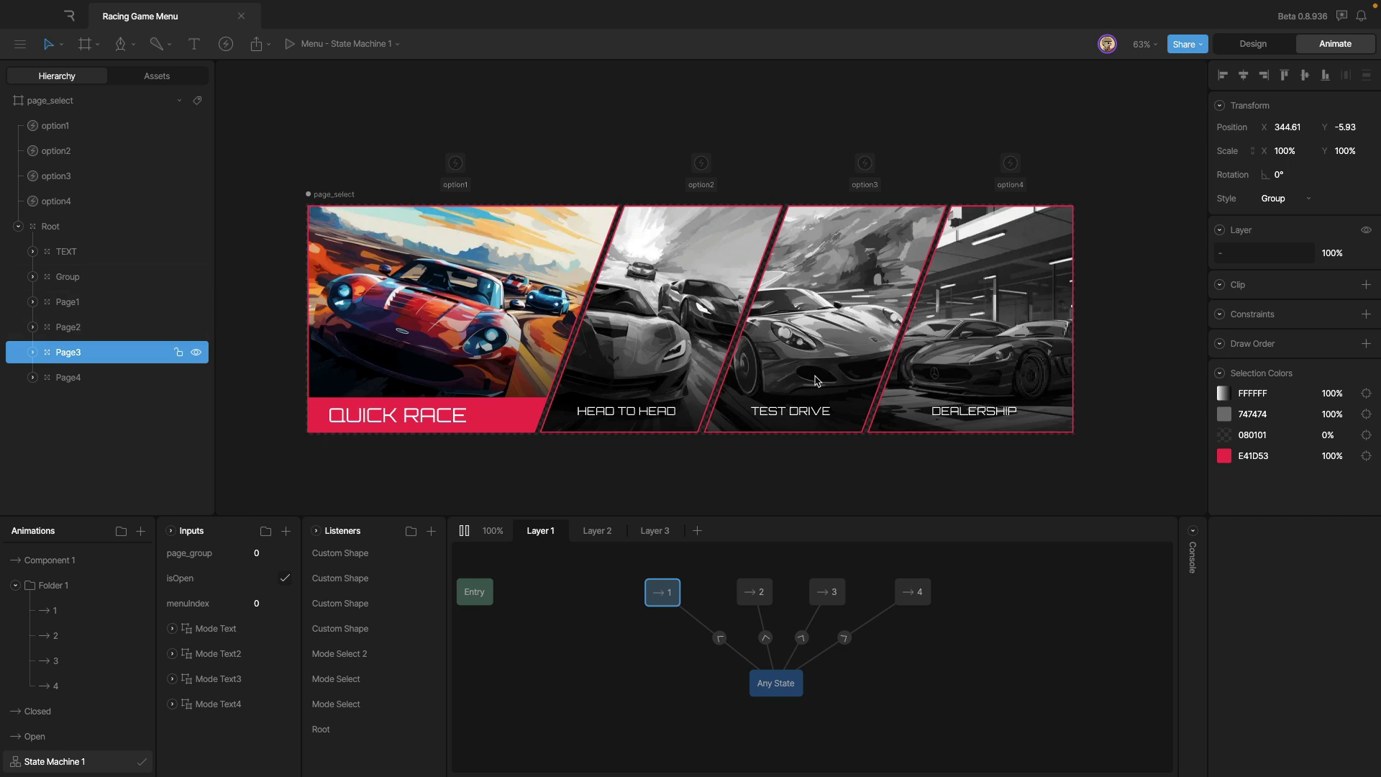
click(32, 303)
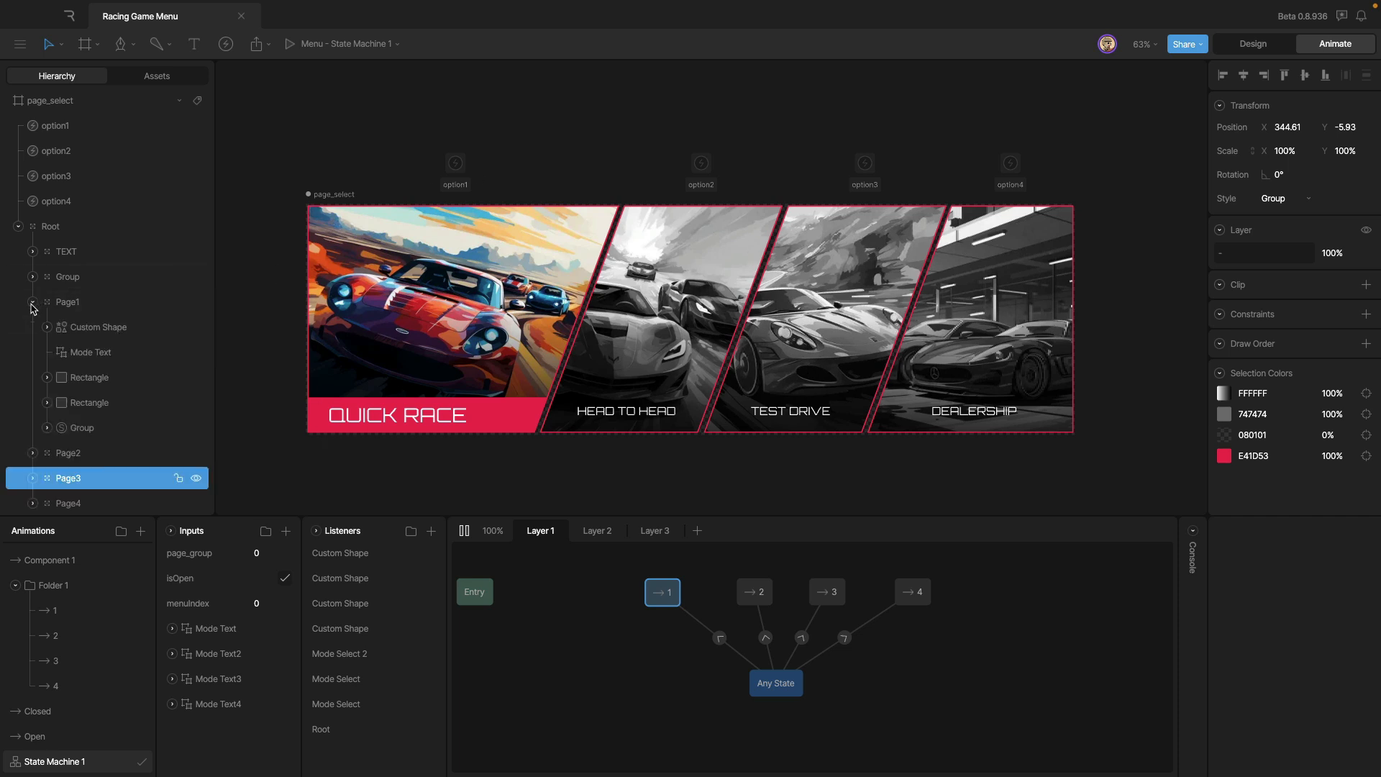
click(88, 403)
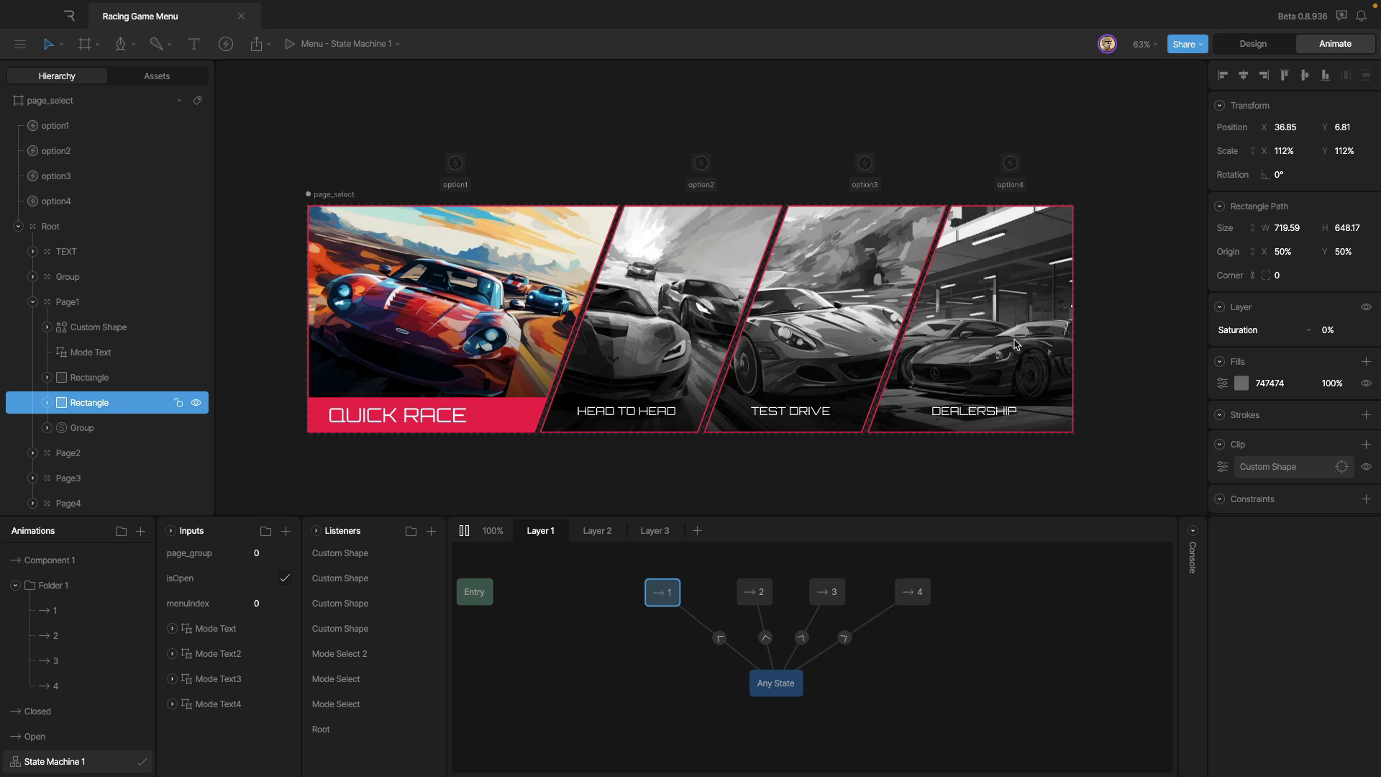
- Test the running page selector by switching between Head to Head, Test Drive and Dealership, finishing on Quick Race
click(647, 320)
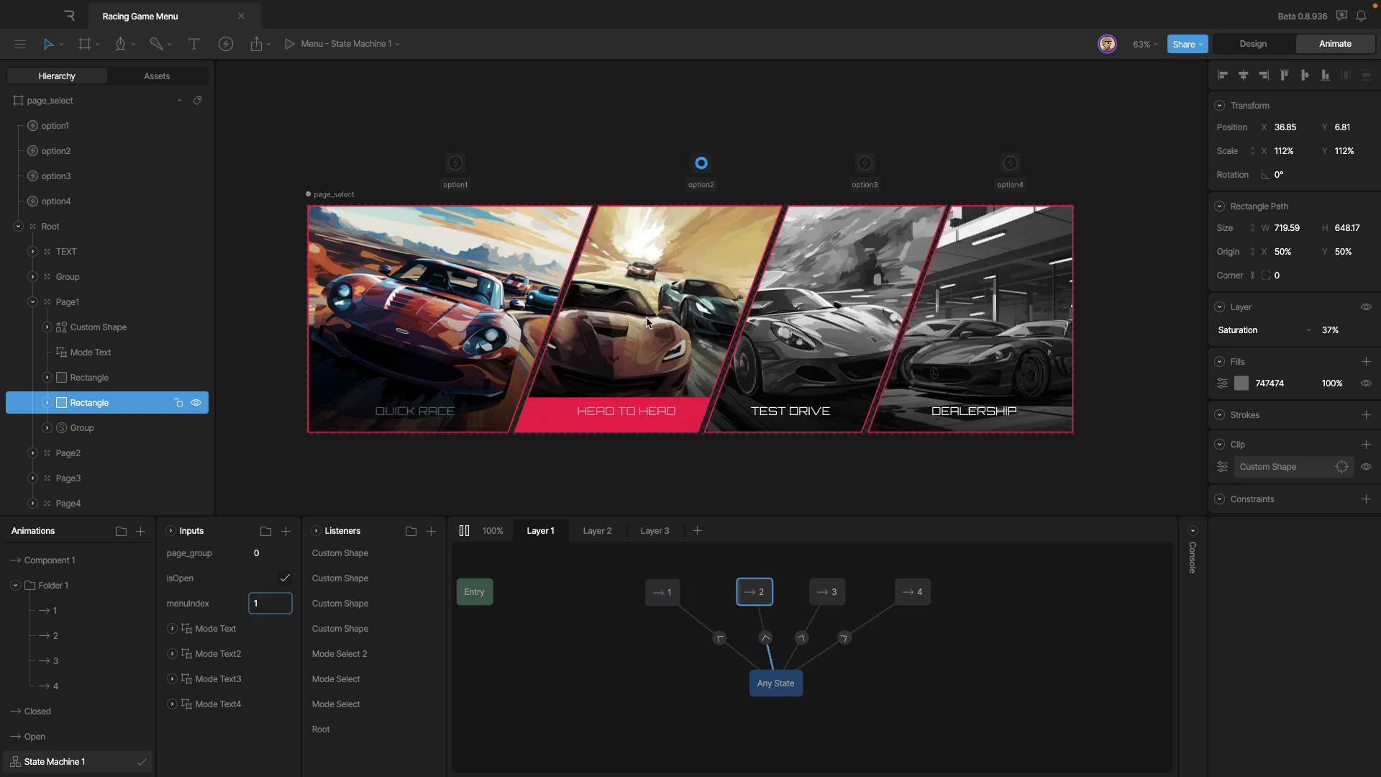
click(803, 350)
click(914, 303)
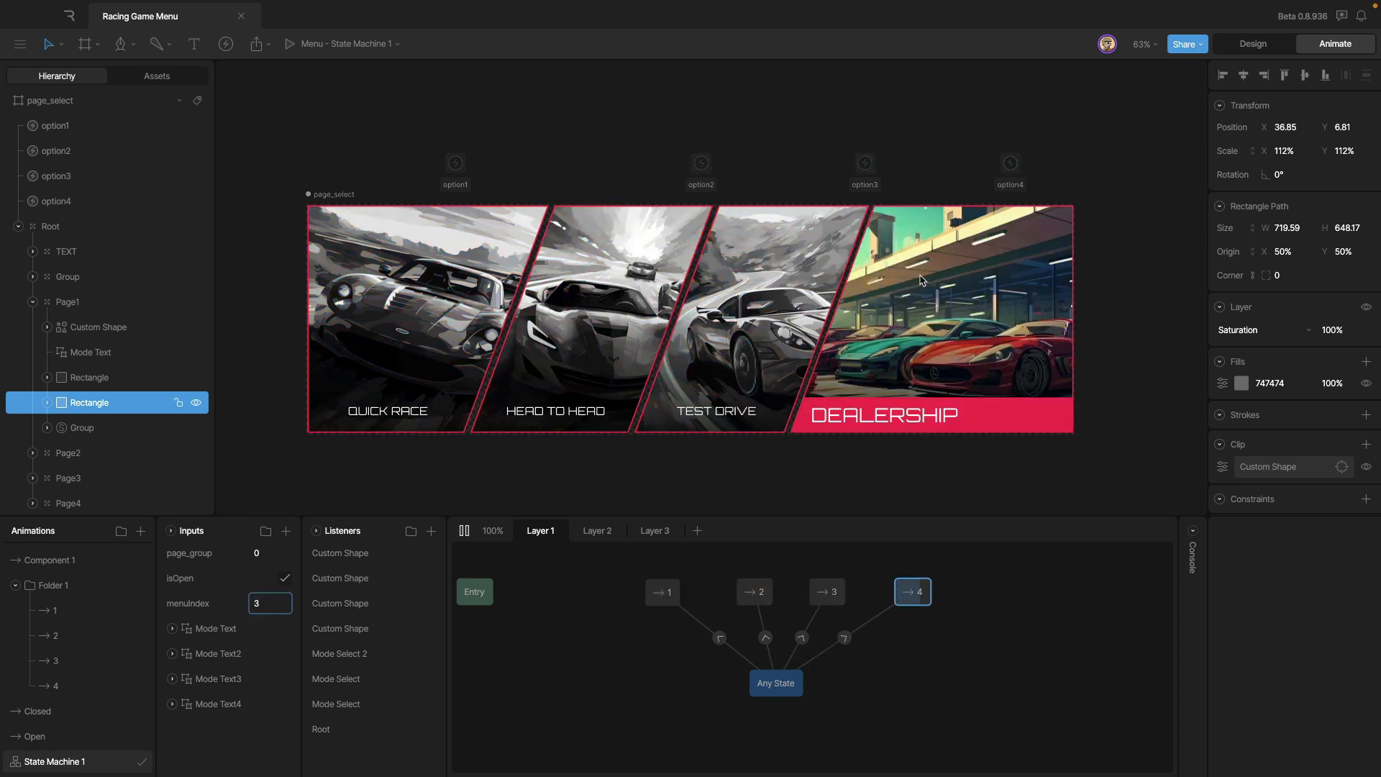
click(775, 309)
click(936, 316)
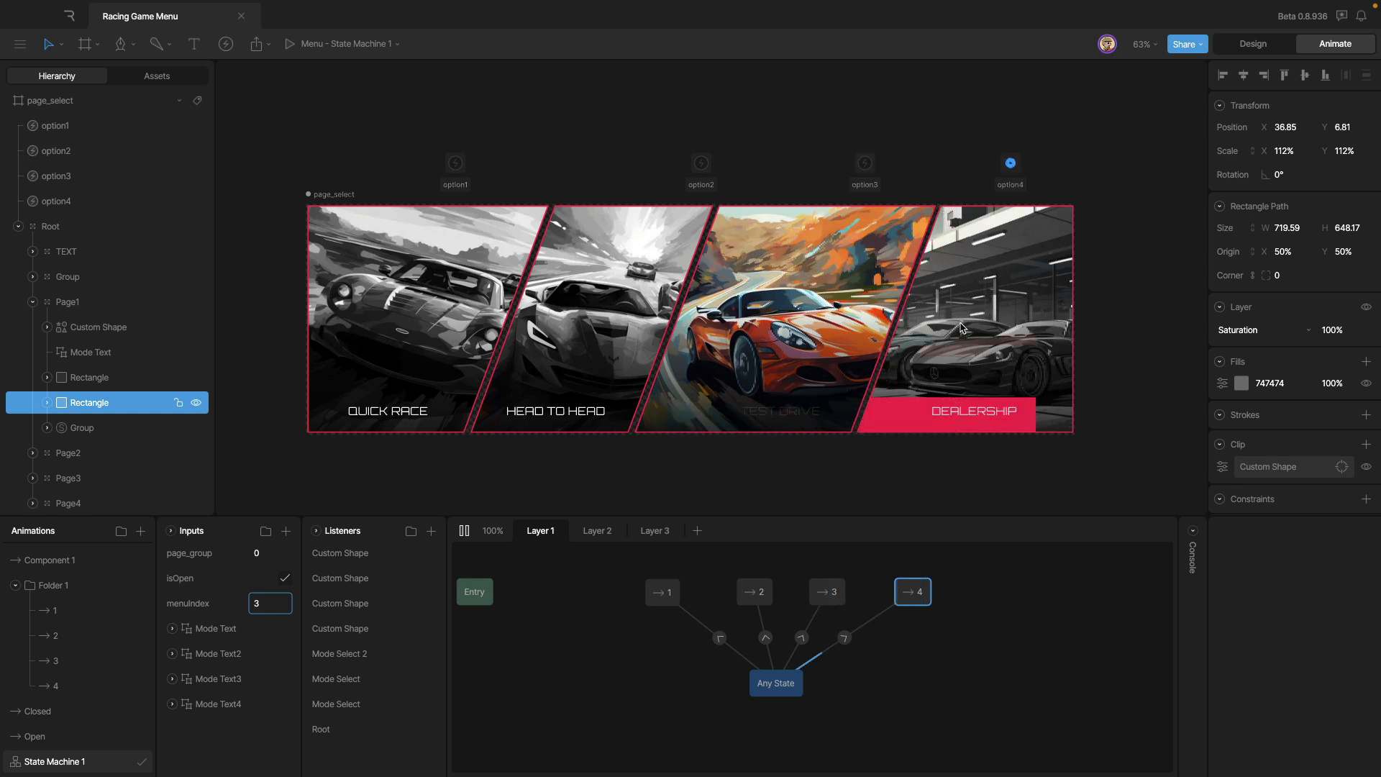
click(901, 323)
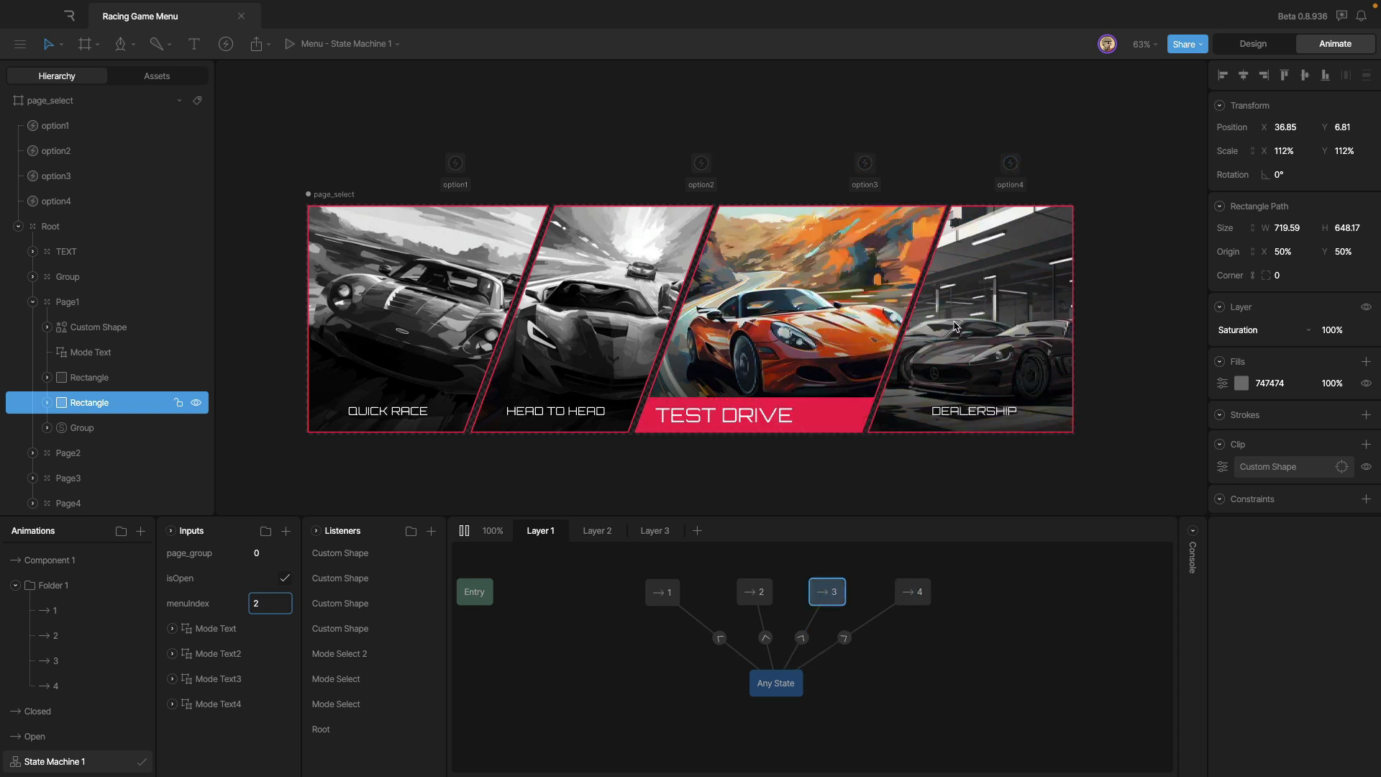
key(Up)
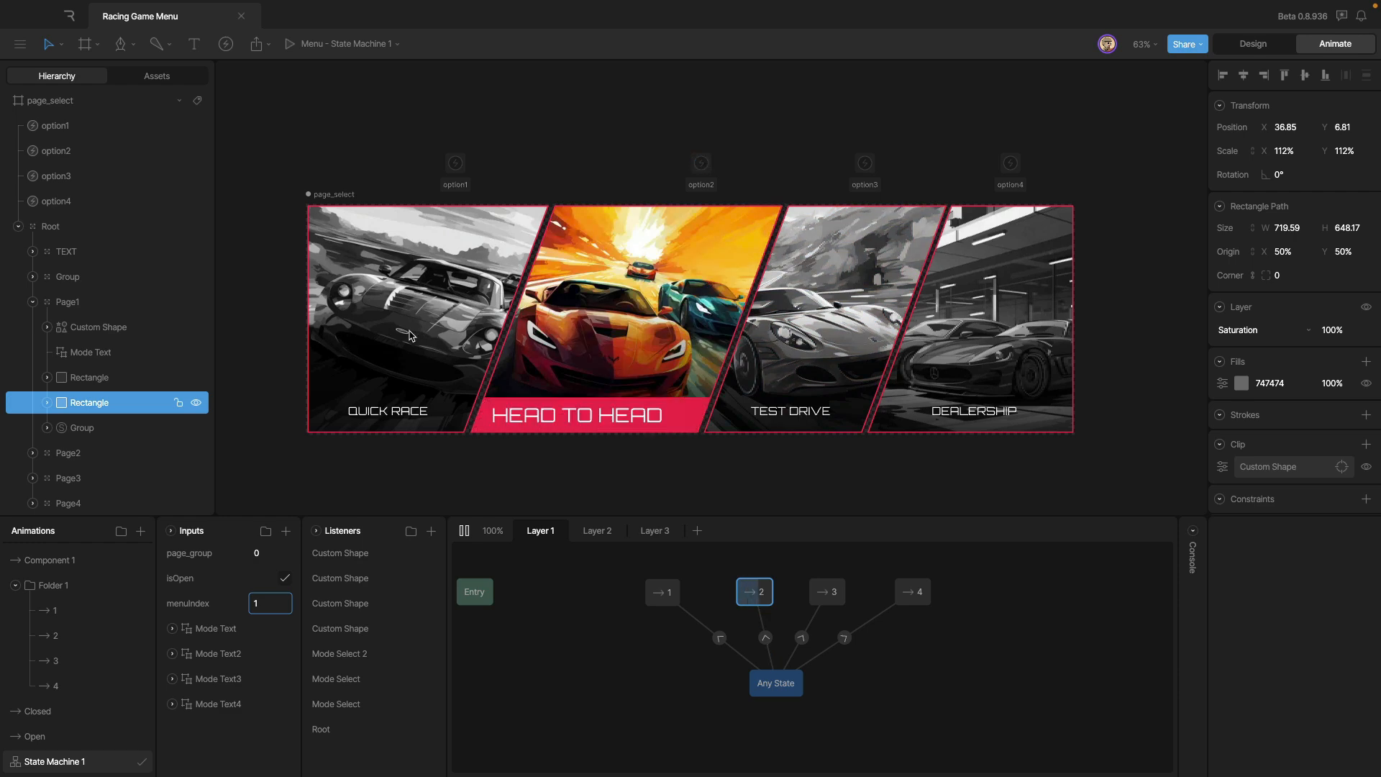
mouse_move(410, 335)
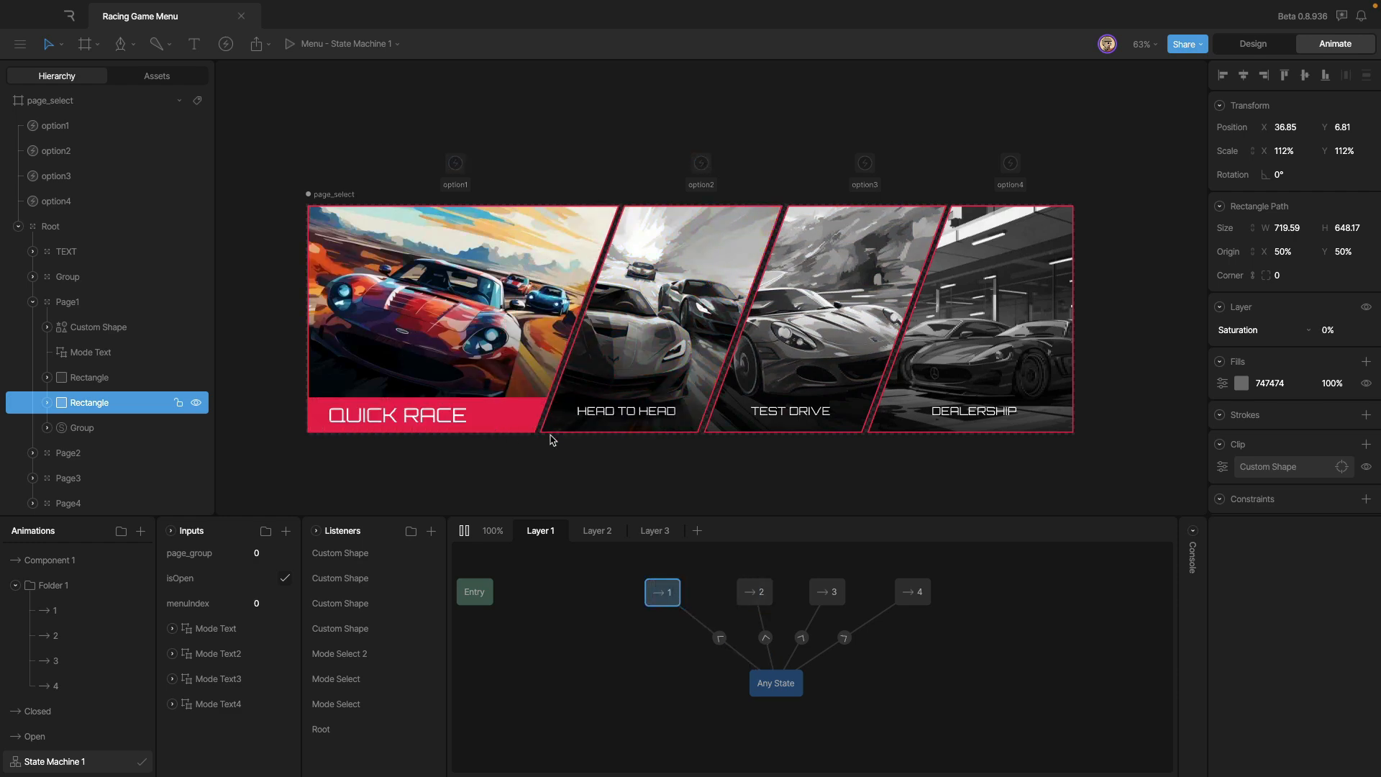
- Select the text on the page_text artboard and show Layer 1 of its state machine with the On and Off states
scroll(552, 440, down, 2)
scroll(561, 453, down, 2)
scroll(602, 285, down, 3)
scroll(521, 334, up, 4)
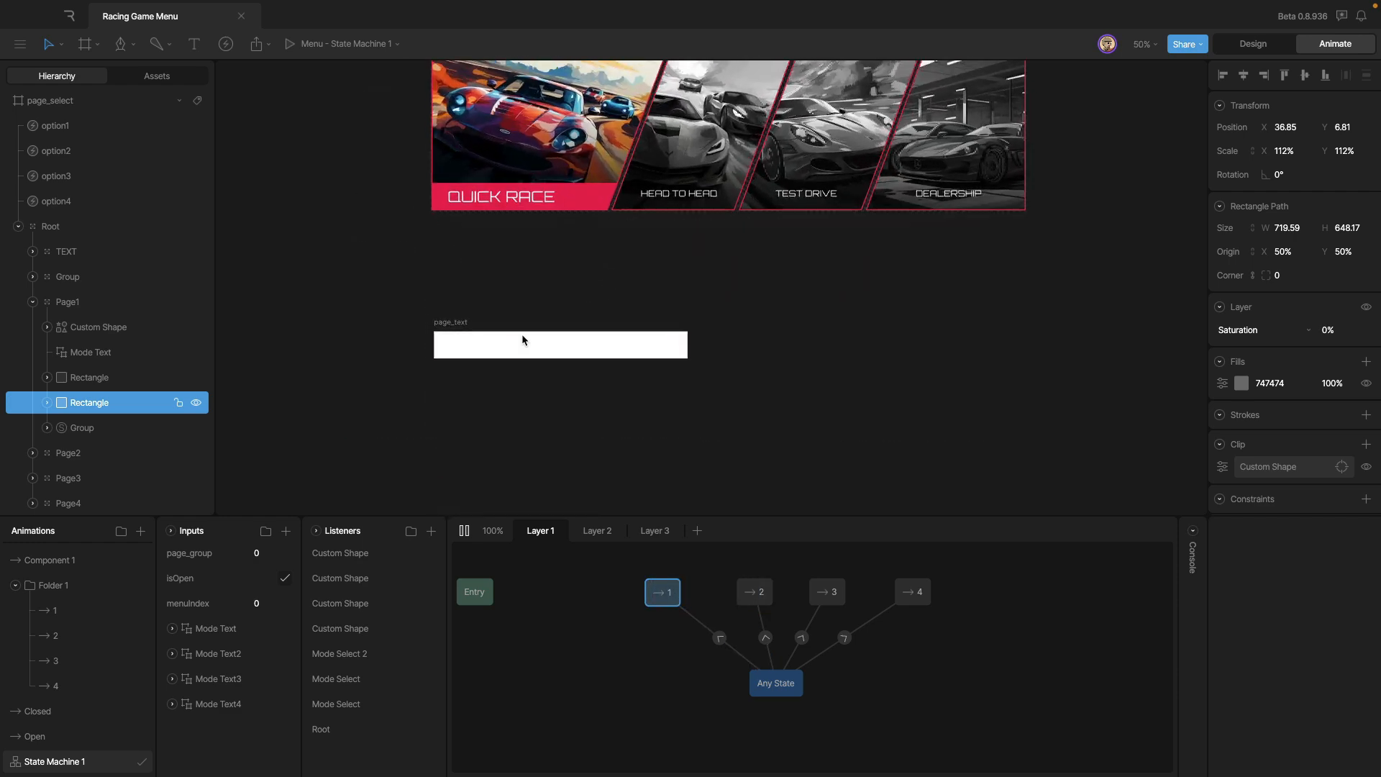
double_click(493, 356)
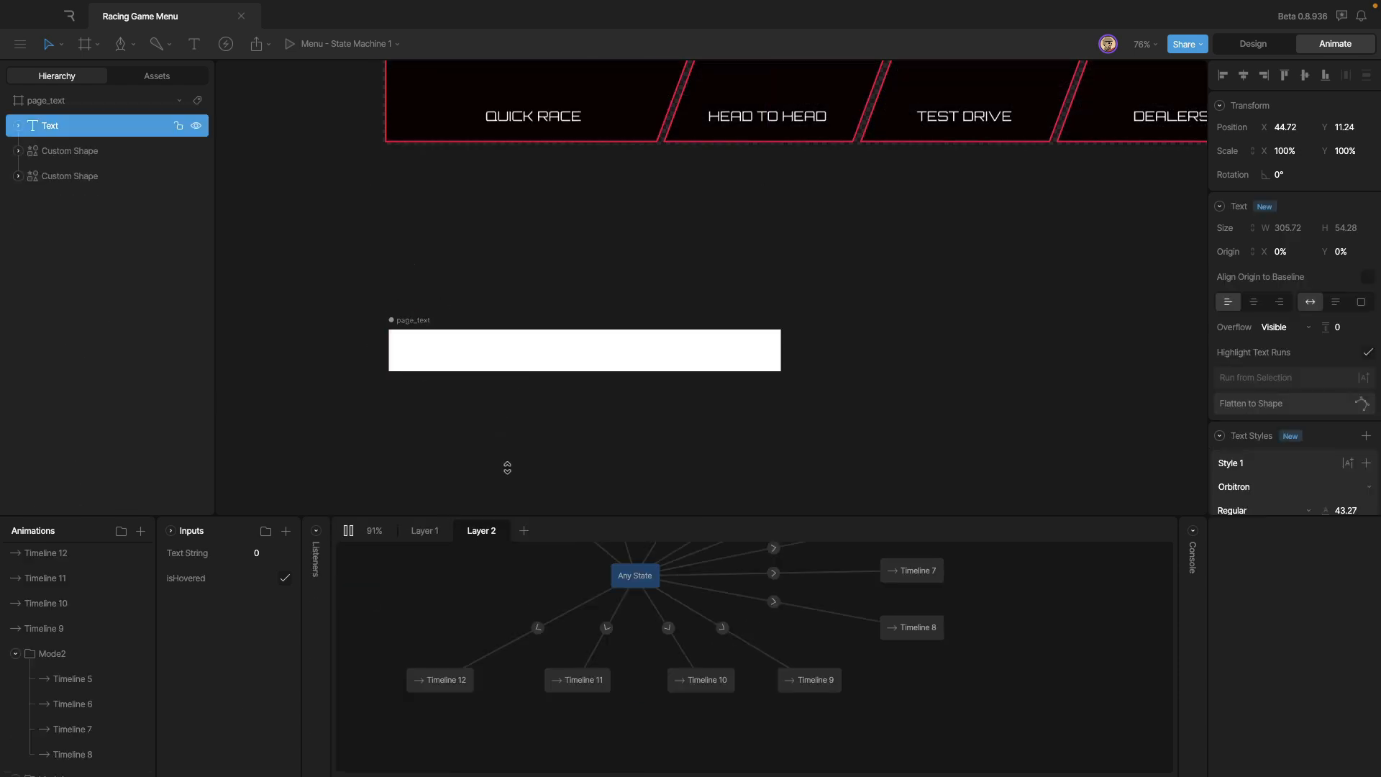
click(430, 533)
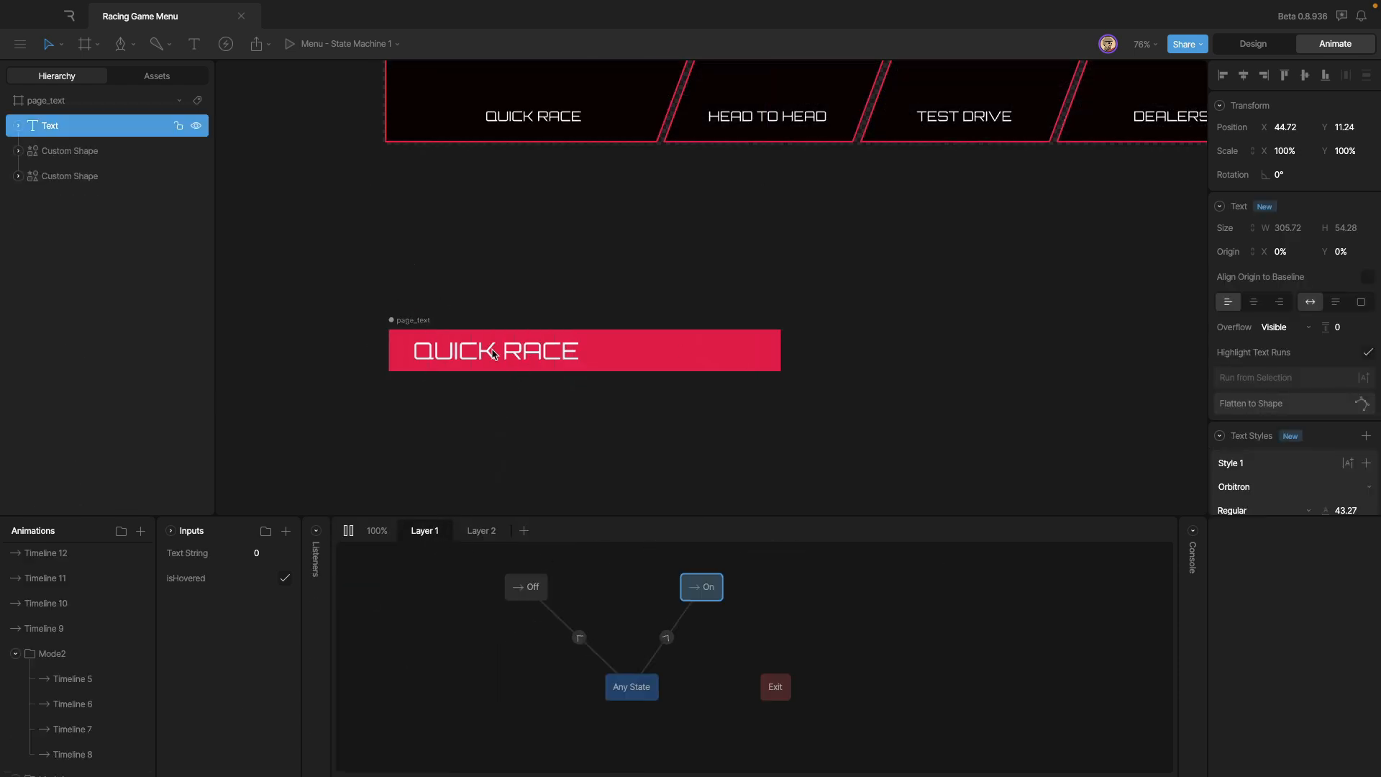
- Toggle the isHovered input off and on twice to test the page_text On and Off states, leaving it enabled
click(285, 580)
click(286, 580)
click(286, 579)
click(286, 580)
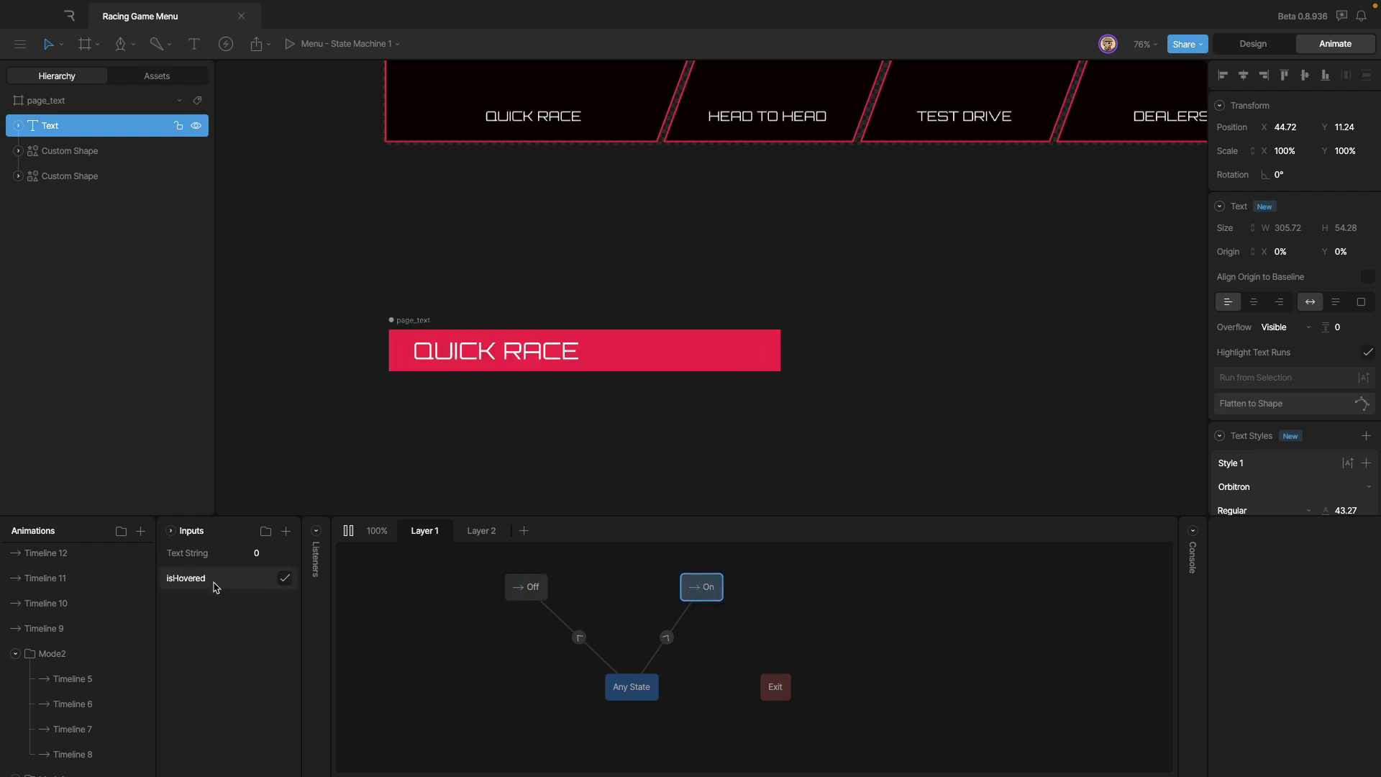
- Show Layer 2 of the page_text state machine and examine the Timeline 1 to Timeline 12 states around Any State
click(480, 531)
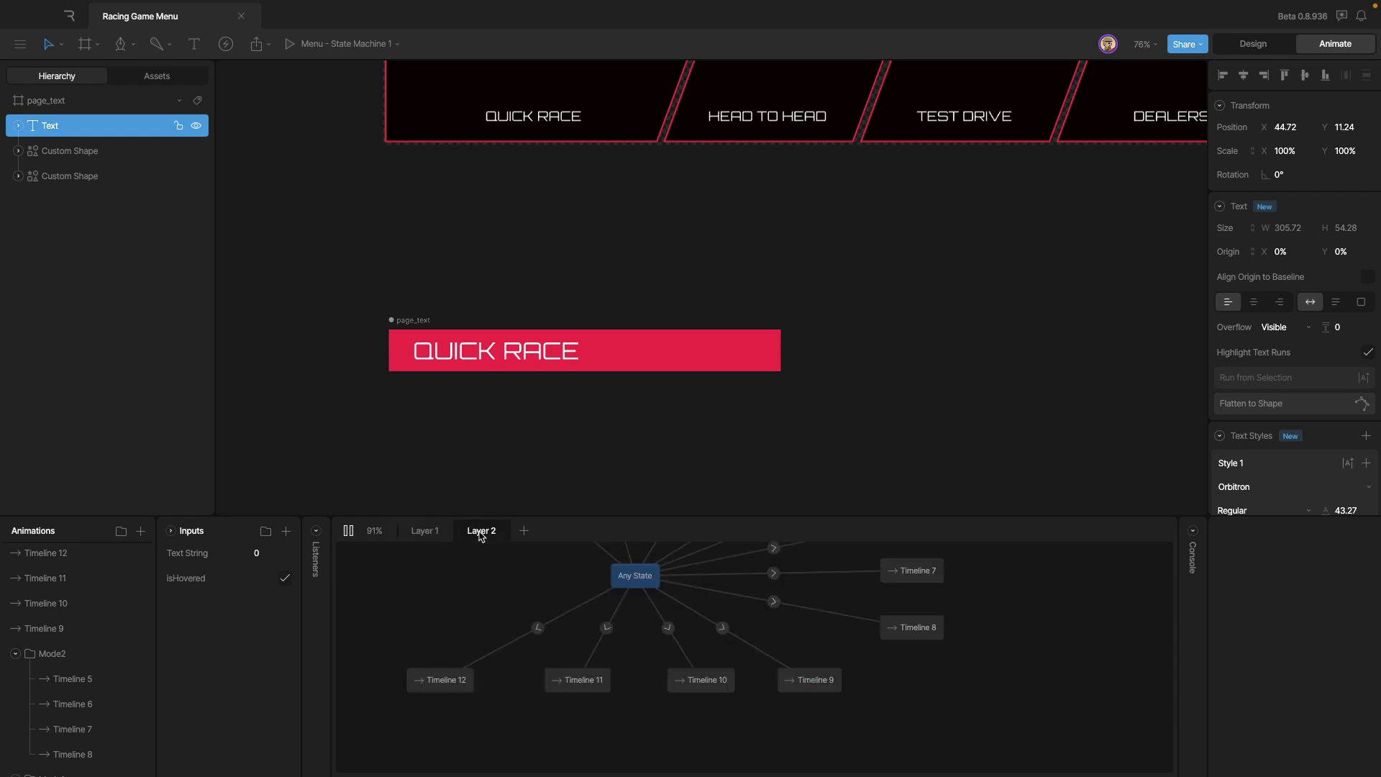
scroll(509, 663, up, 3)
scroll(474, 628, down, 2)
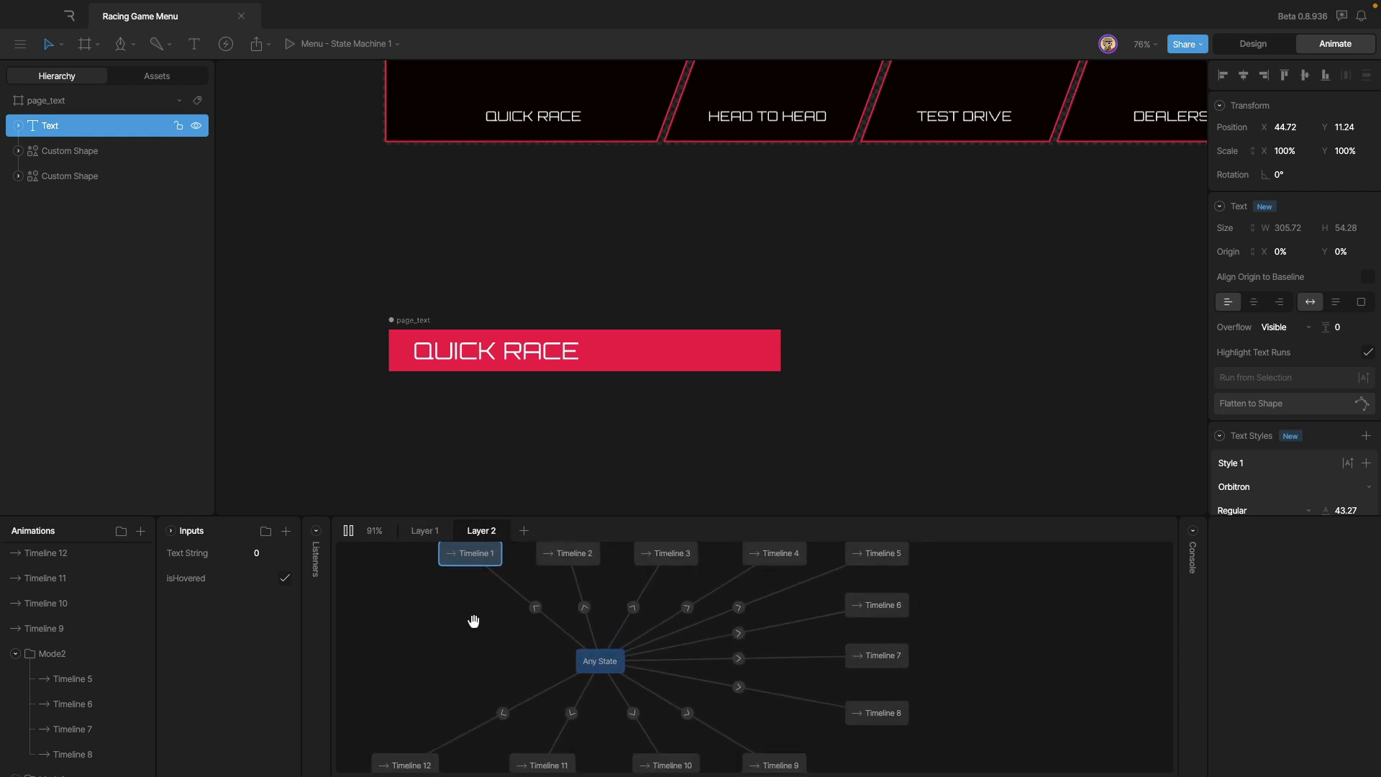
scroll(558, 321, up, 3)
scroll(558, 322, right, 5)
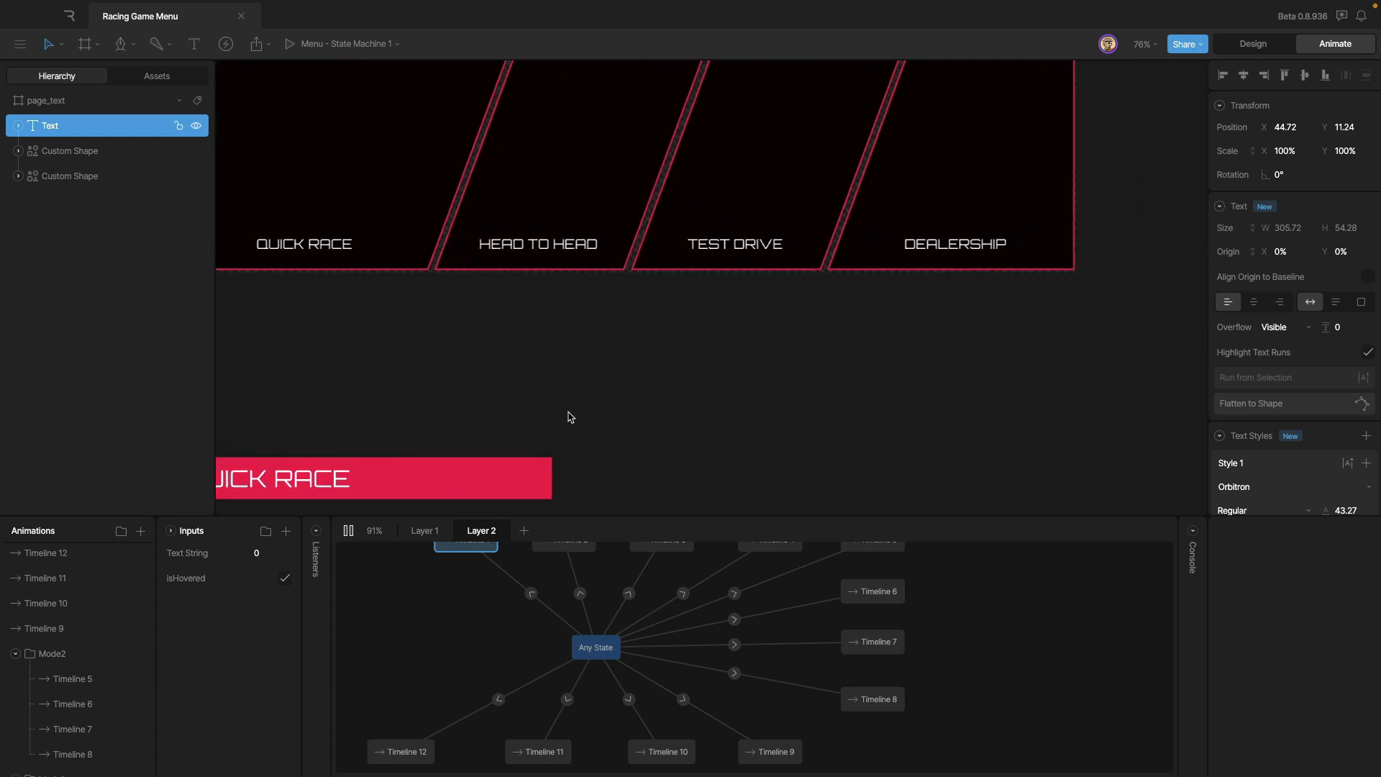
- Test the page_text labels by setting the Text String input to 1, 2, 3 and 4 in turn
scroll(561, 423, down, 2)
scroll(561, 423, left, 5)
click(276, 559)
text(1.)
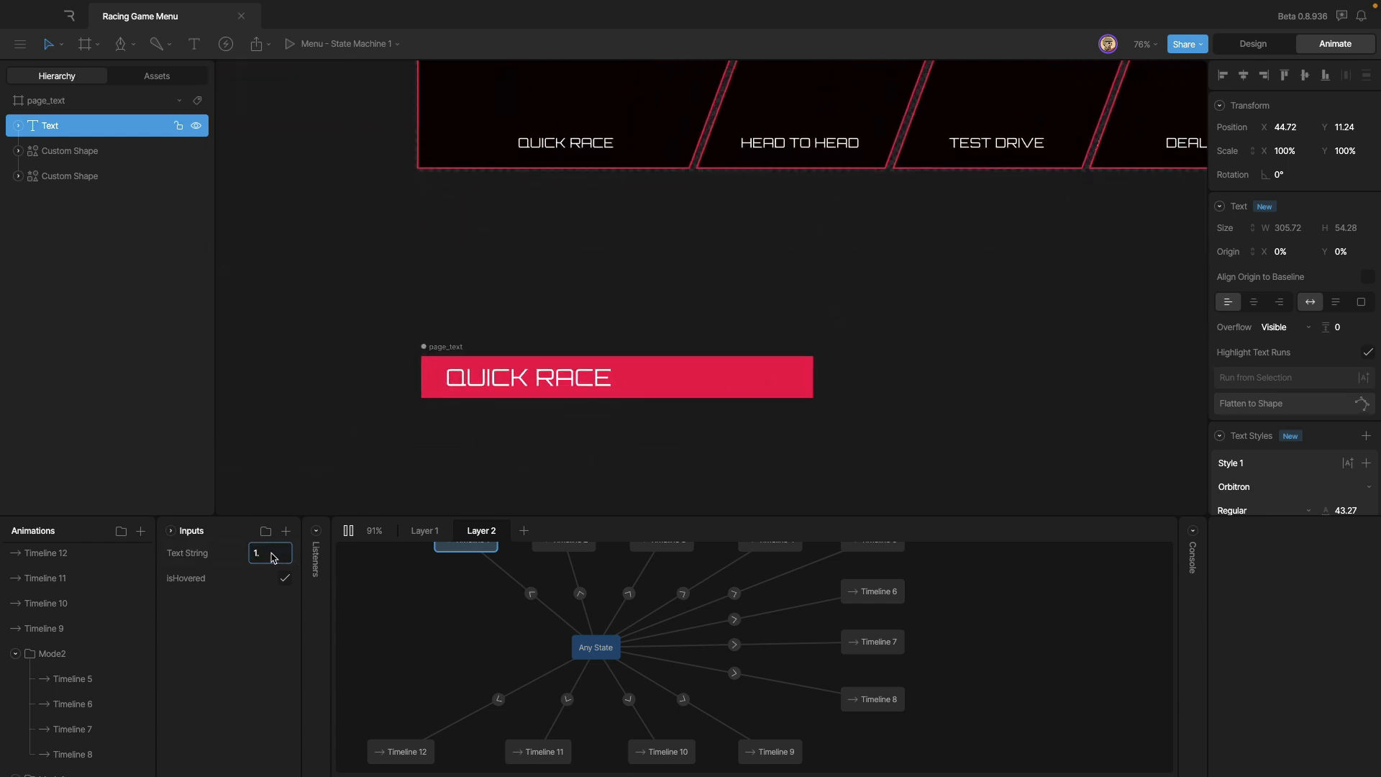
key(Return)
click(269, 554)
text(2)
key(Return)
click(267, 554)
text(3)
key(Return)
click(267, 559)
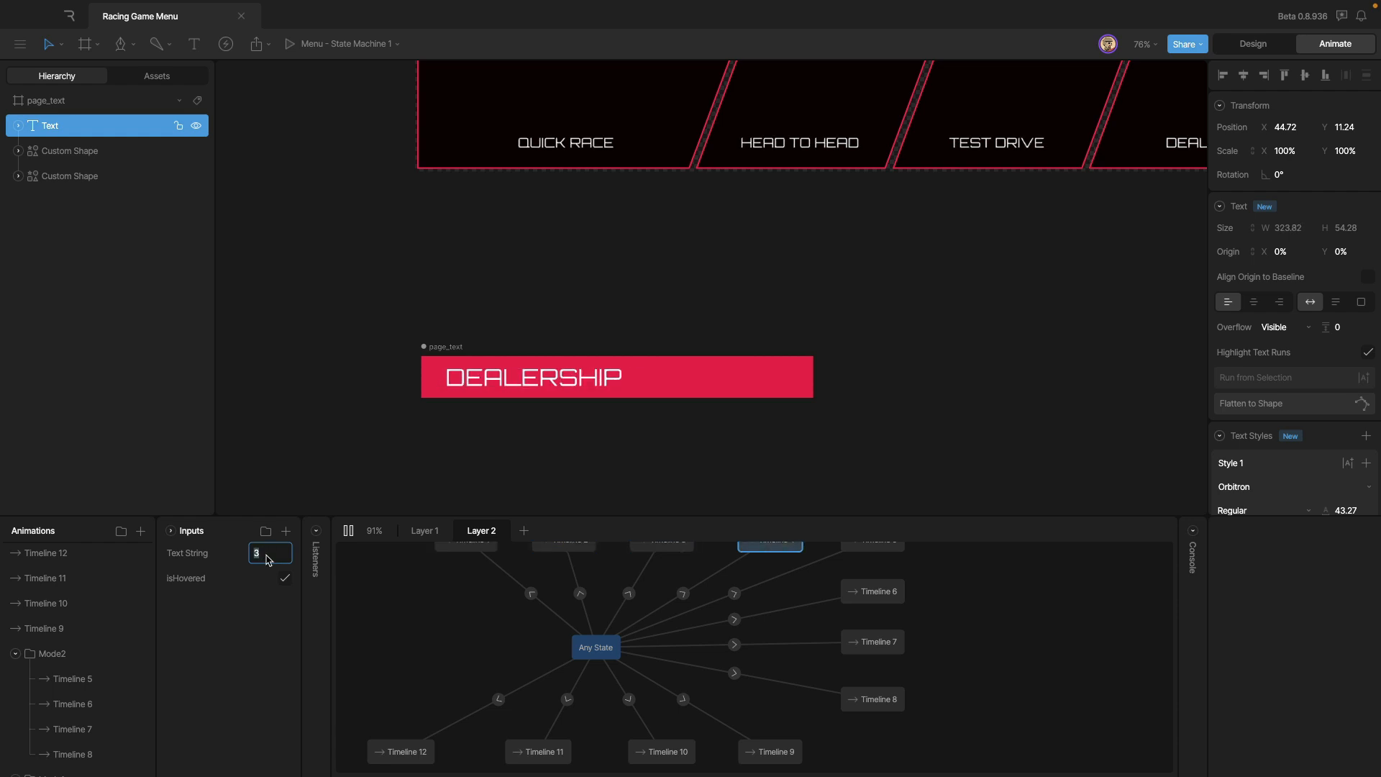
key(Return)
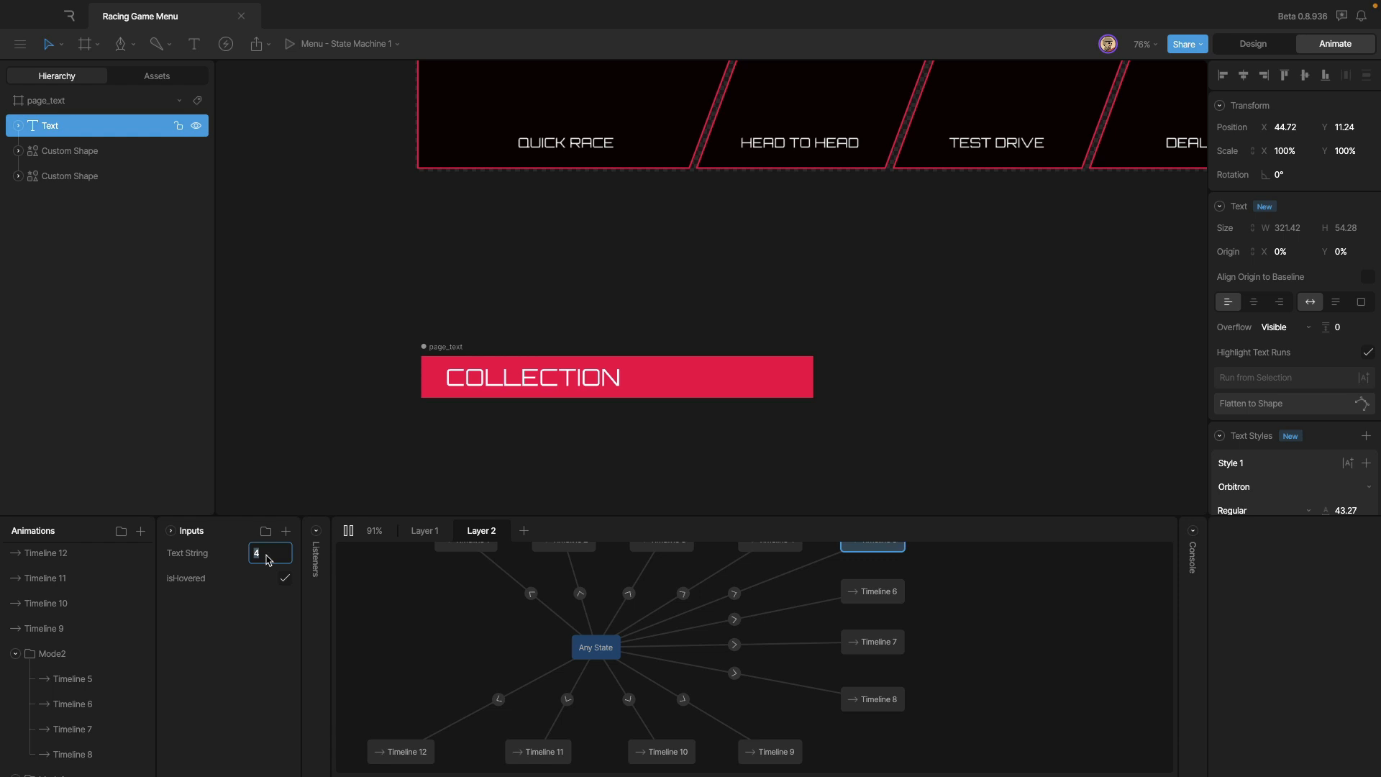
- Raise the Text String input step by step to 11 to run through the remaining page_text labels
click(266, 551)
click(266, 551)
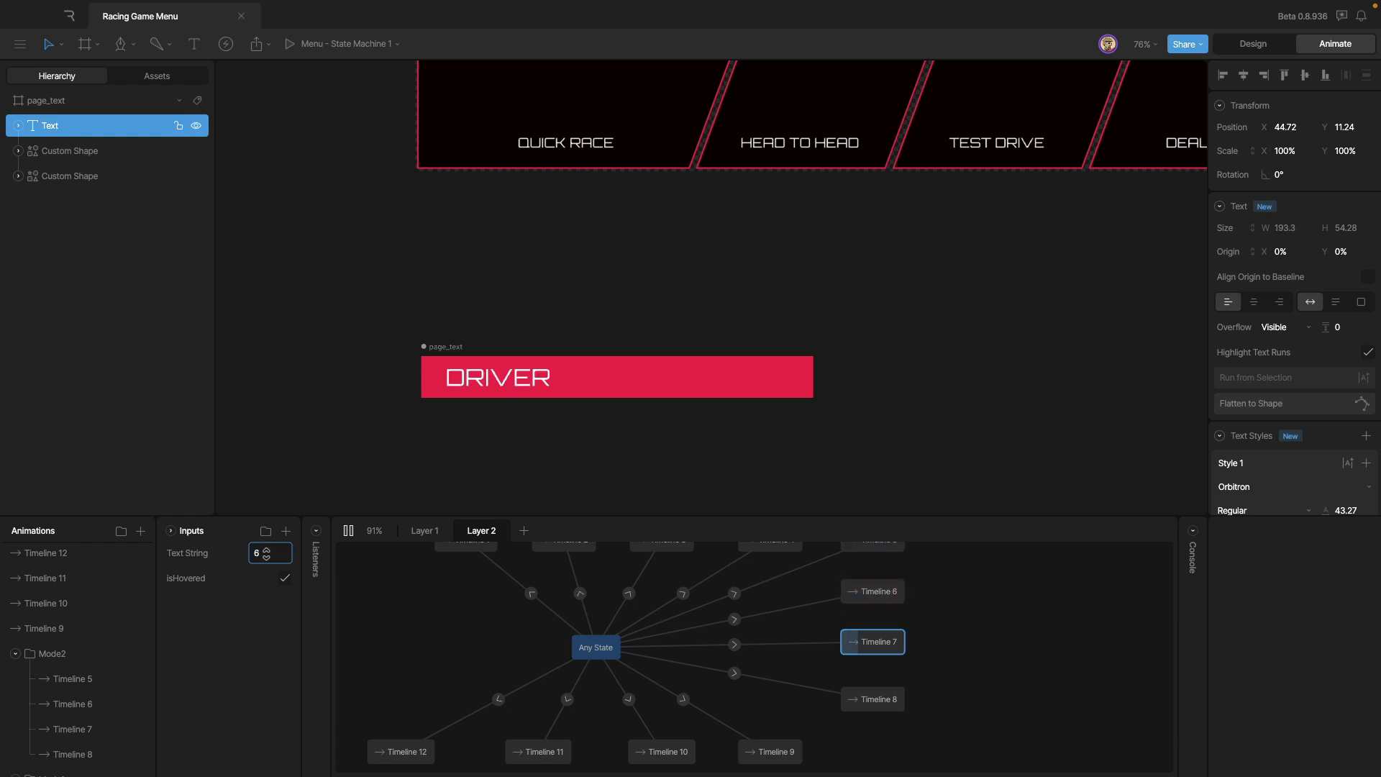
click(266, 551)
click(266, 551)
click(267, 551)
click(268, 560)
key(Up)
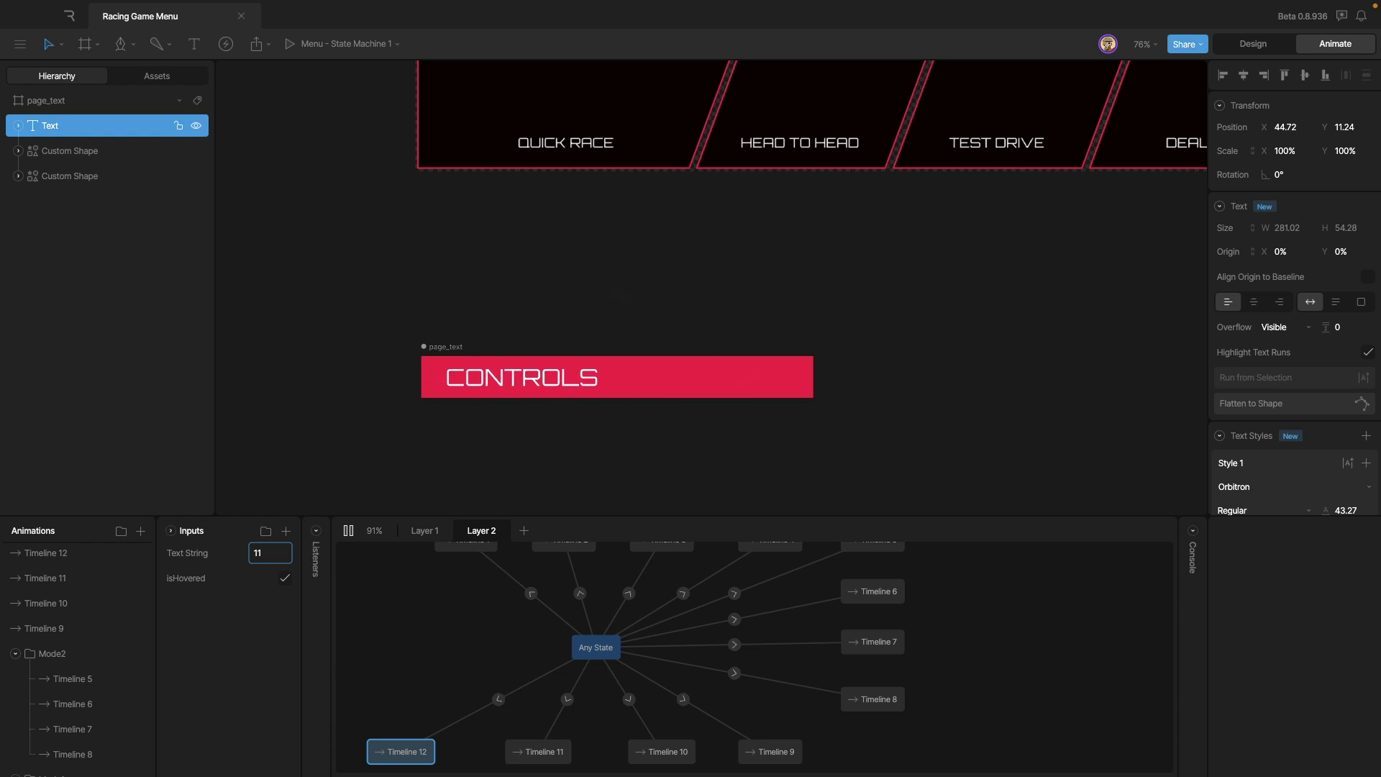
- Inspect the Expose to Parent Artboard setting of the Text String and isHovered inputs
drag(609, 316, 514, 375)
drag(943, 351, 857, 421)
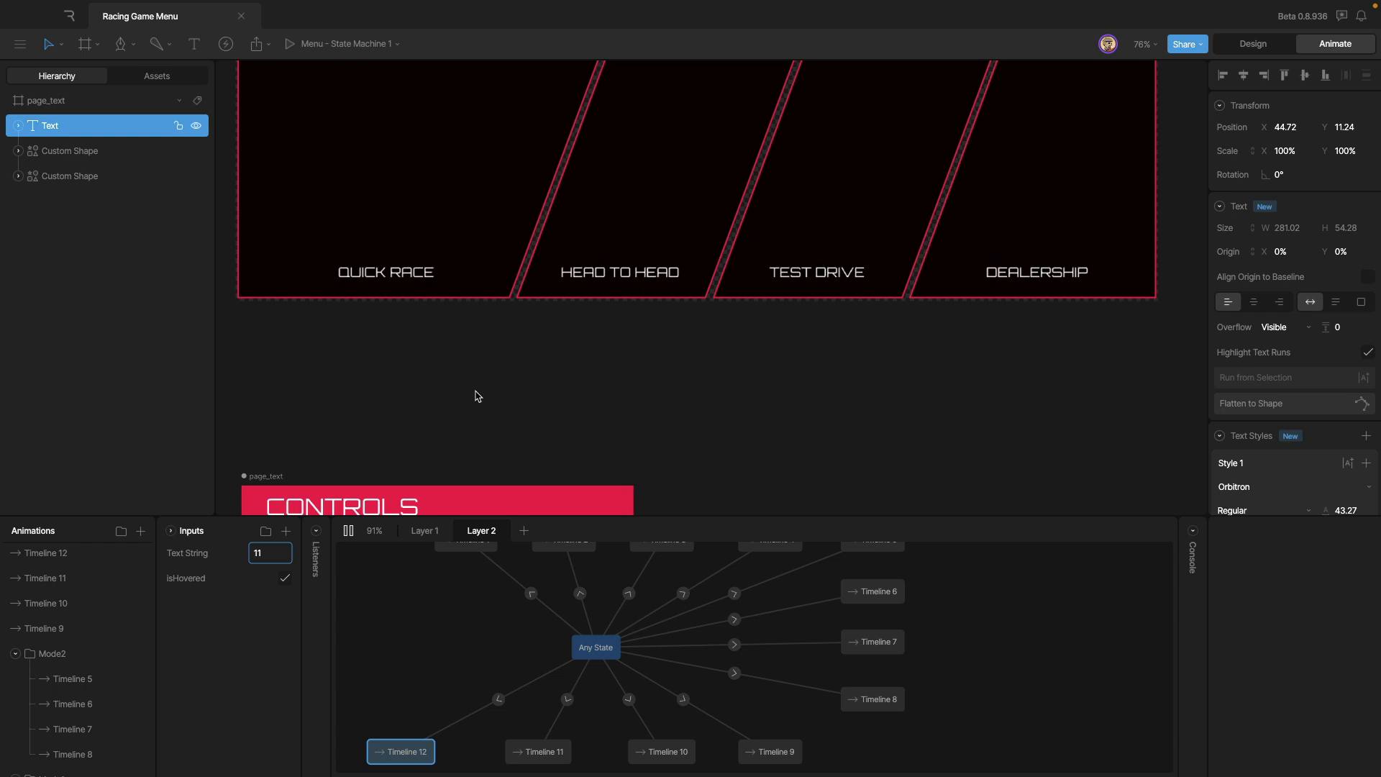
click(178, 561)
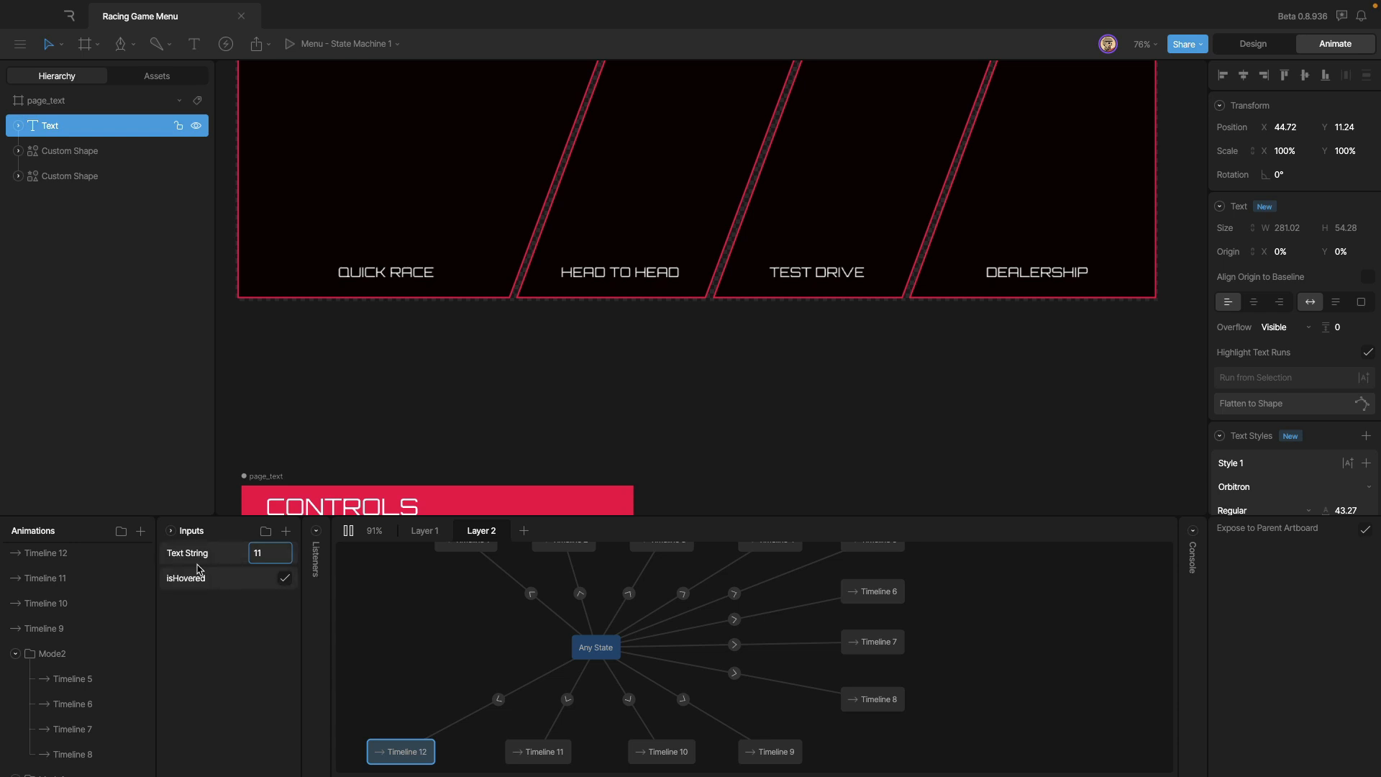
click(202, 575)
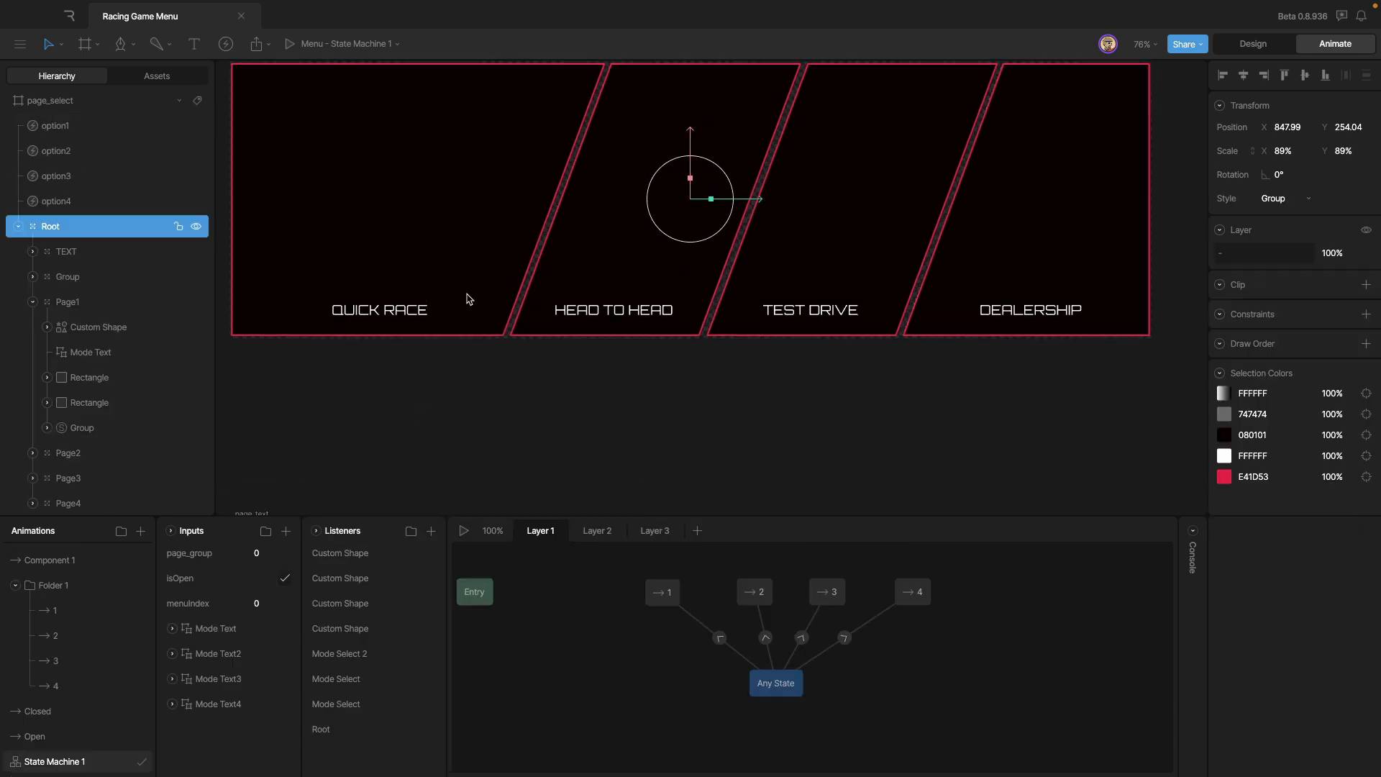
- Examine the four Custom Shape listeners on page_select and the menuIndex value each sets on Pointer Down
scroll(475, 298, up, 1)
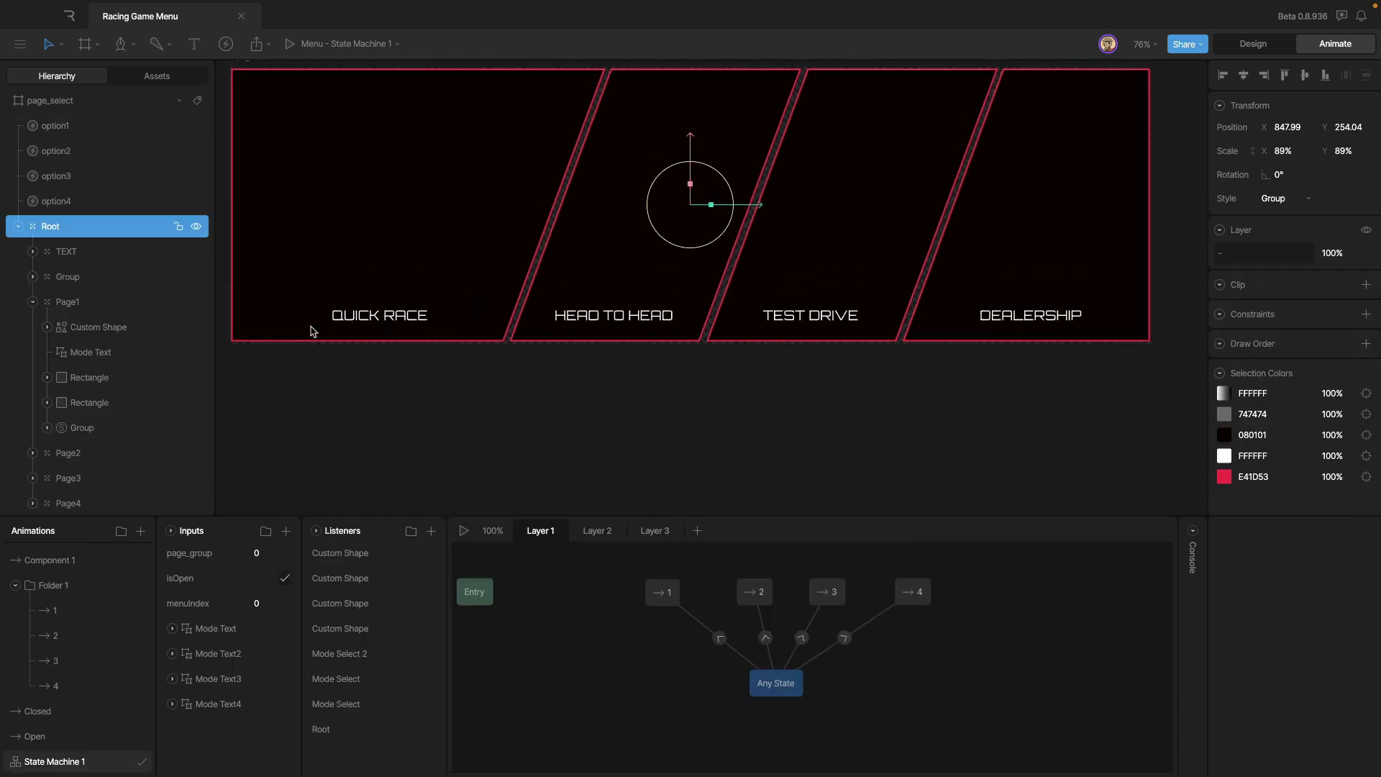
click(393, 560)
click(391, 579)
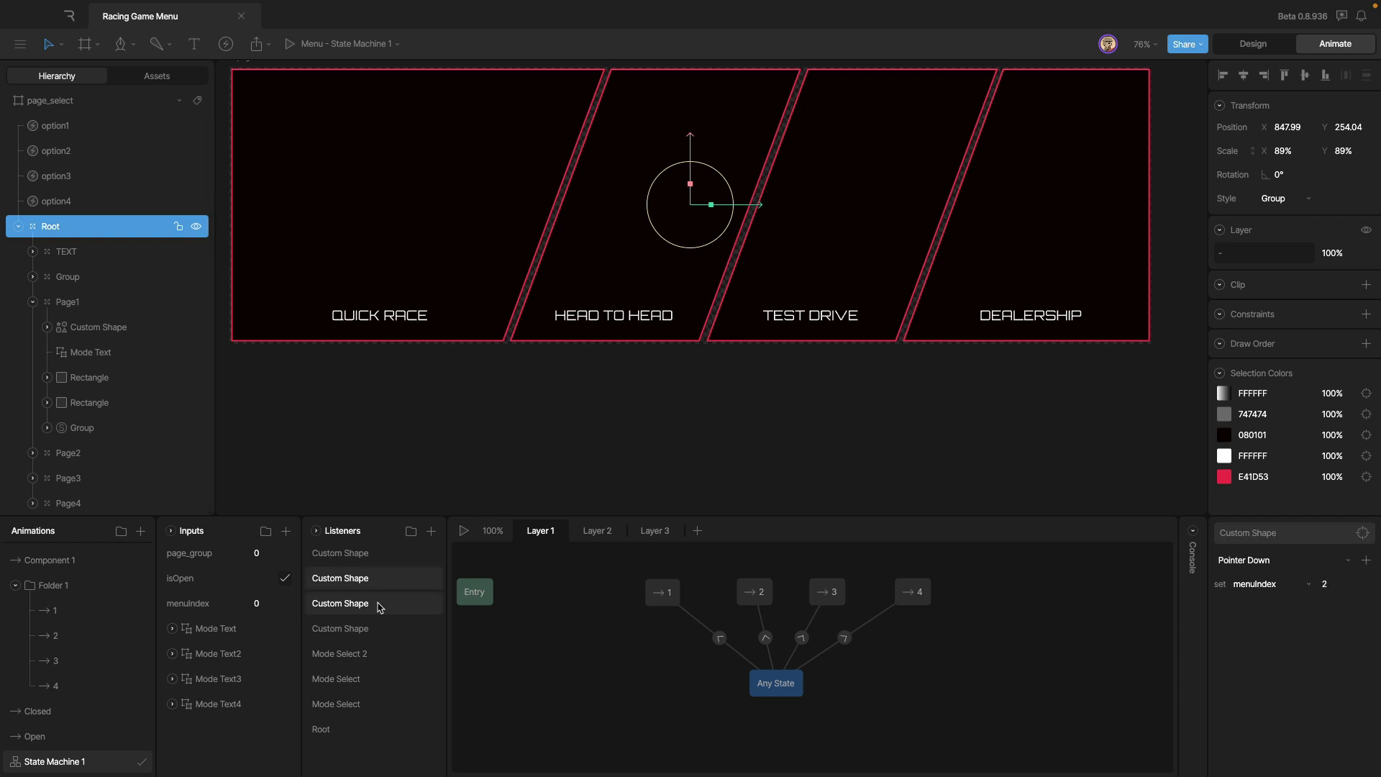
click(382, 606)
scroll(364, 350, up, 4)
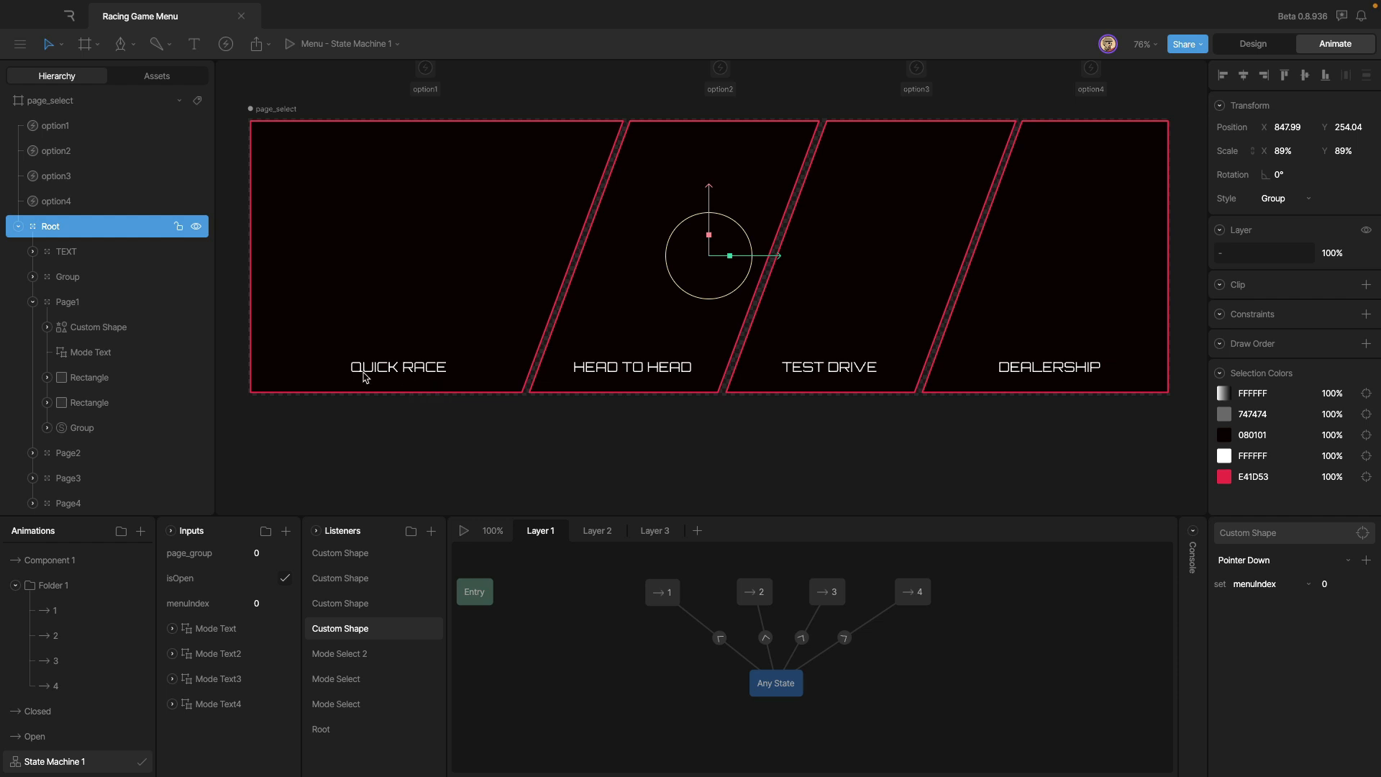
scroll(410, 382, down, 4)
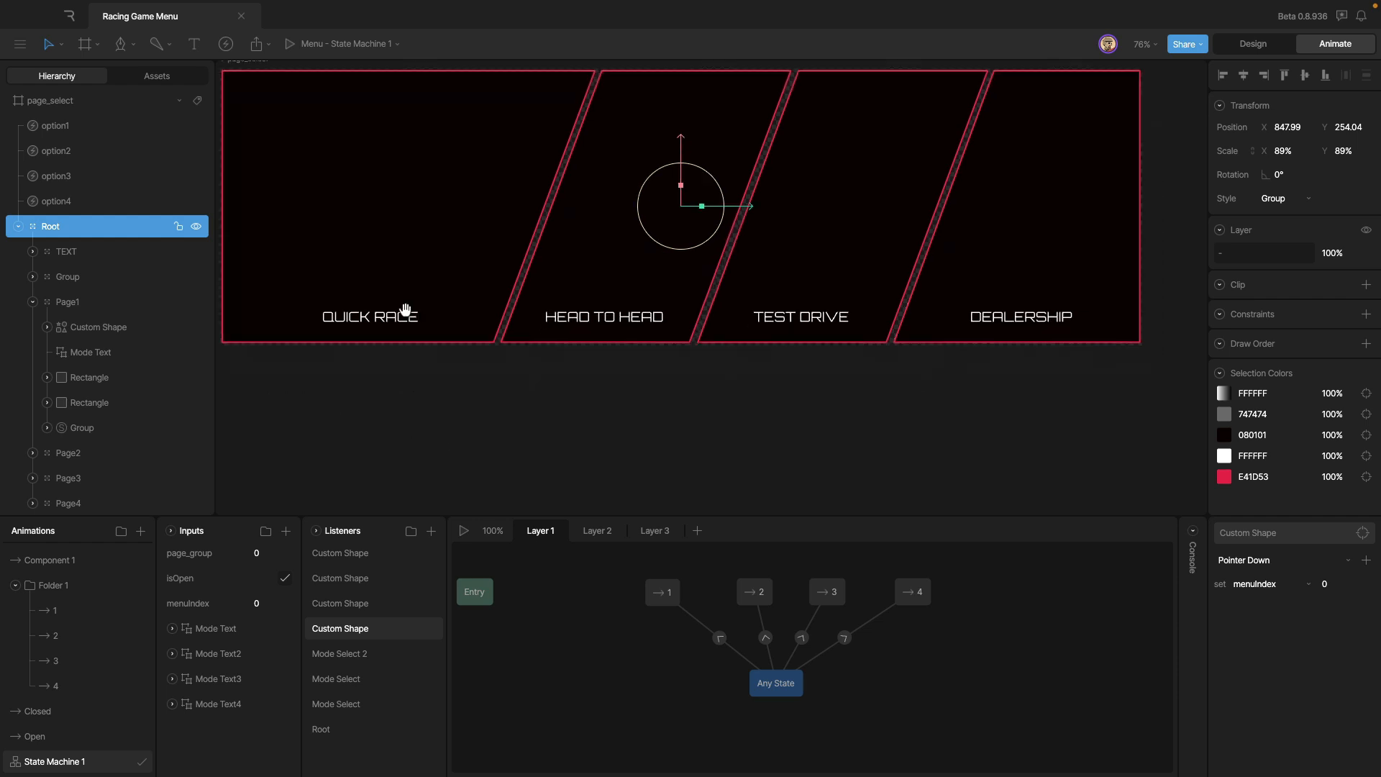
- Examine the Root listener's option1 event and the isHovered values it sets on page_select
drag(691, 435, 659, 457)
click(360, 729)
drag(705, 373, 687, 439)
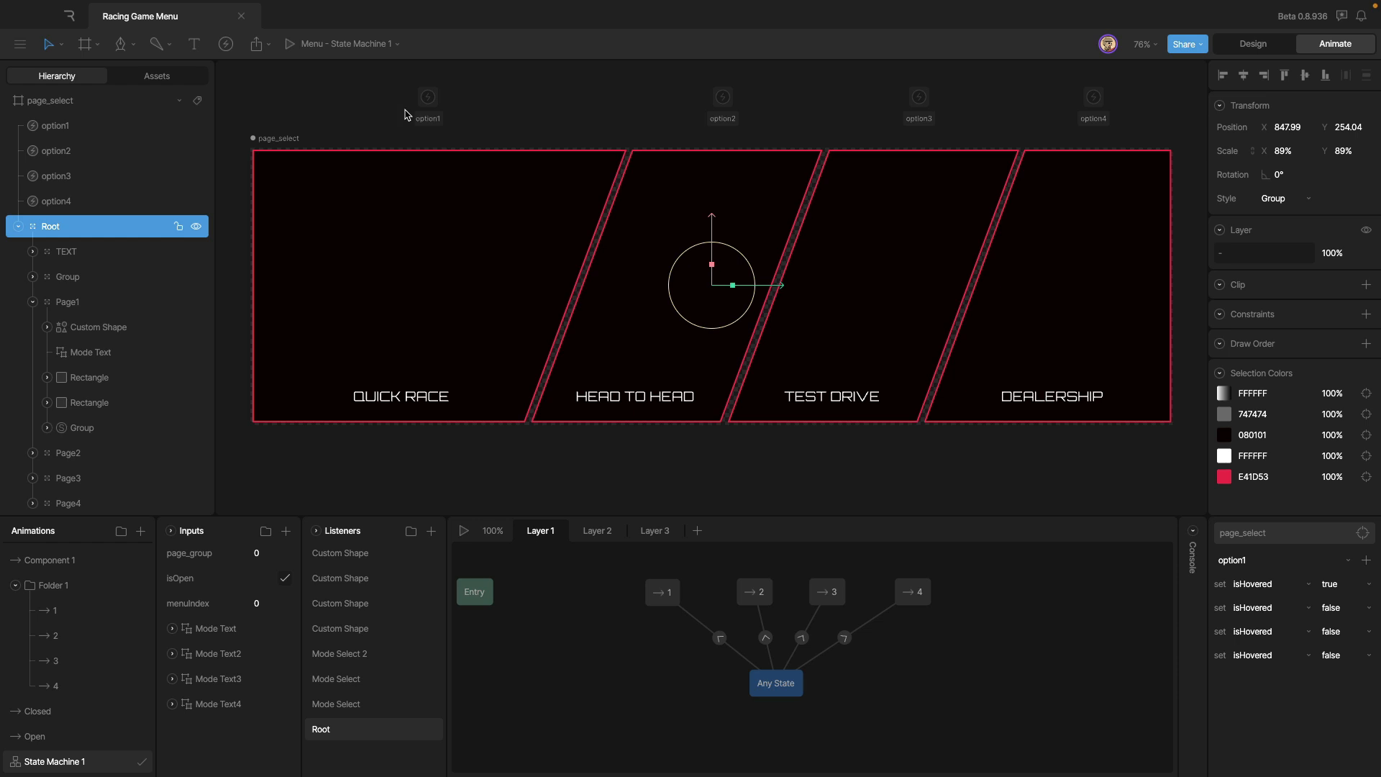
click(429, 105)
click(418, 198)
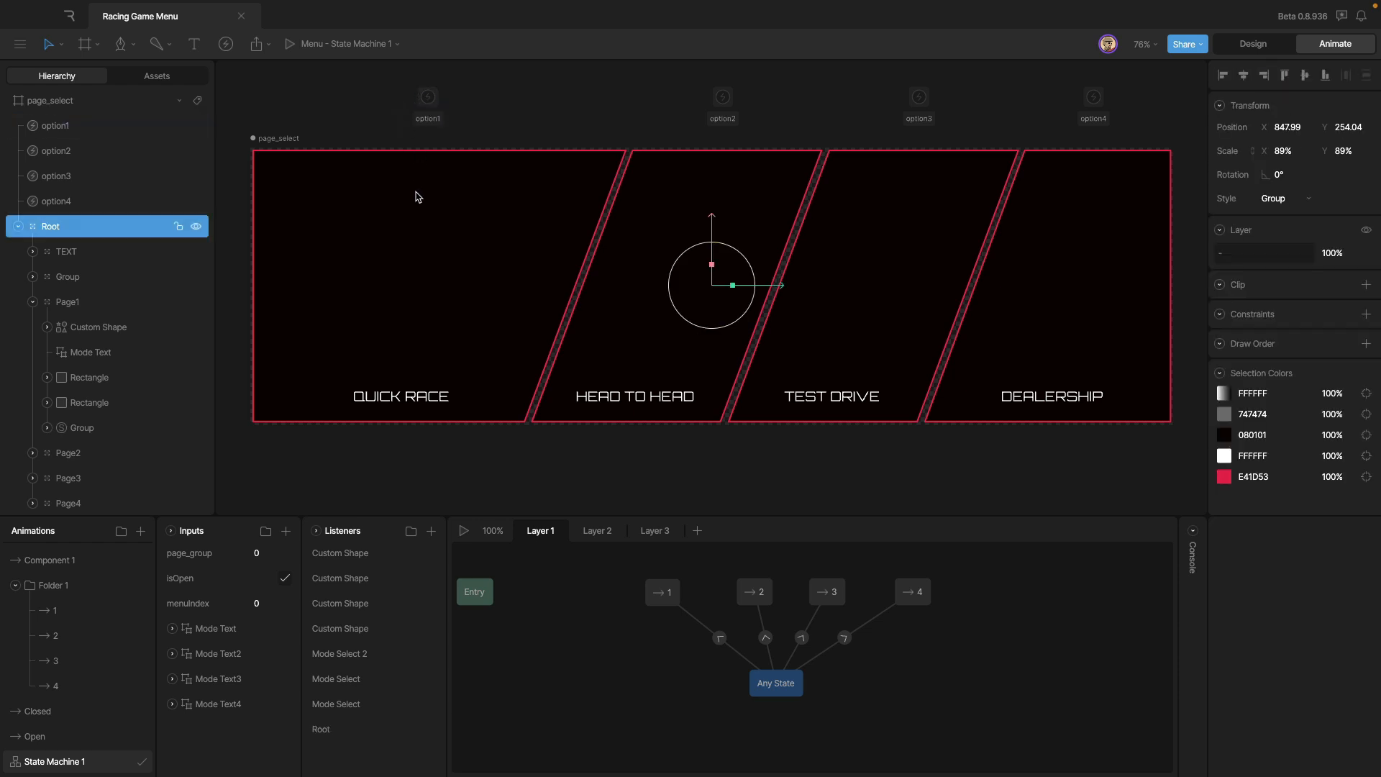
- Play the page_select state machine and compare the Any State to 1 transition's option1 event with the Root listener's actions
click(463, 530)
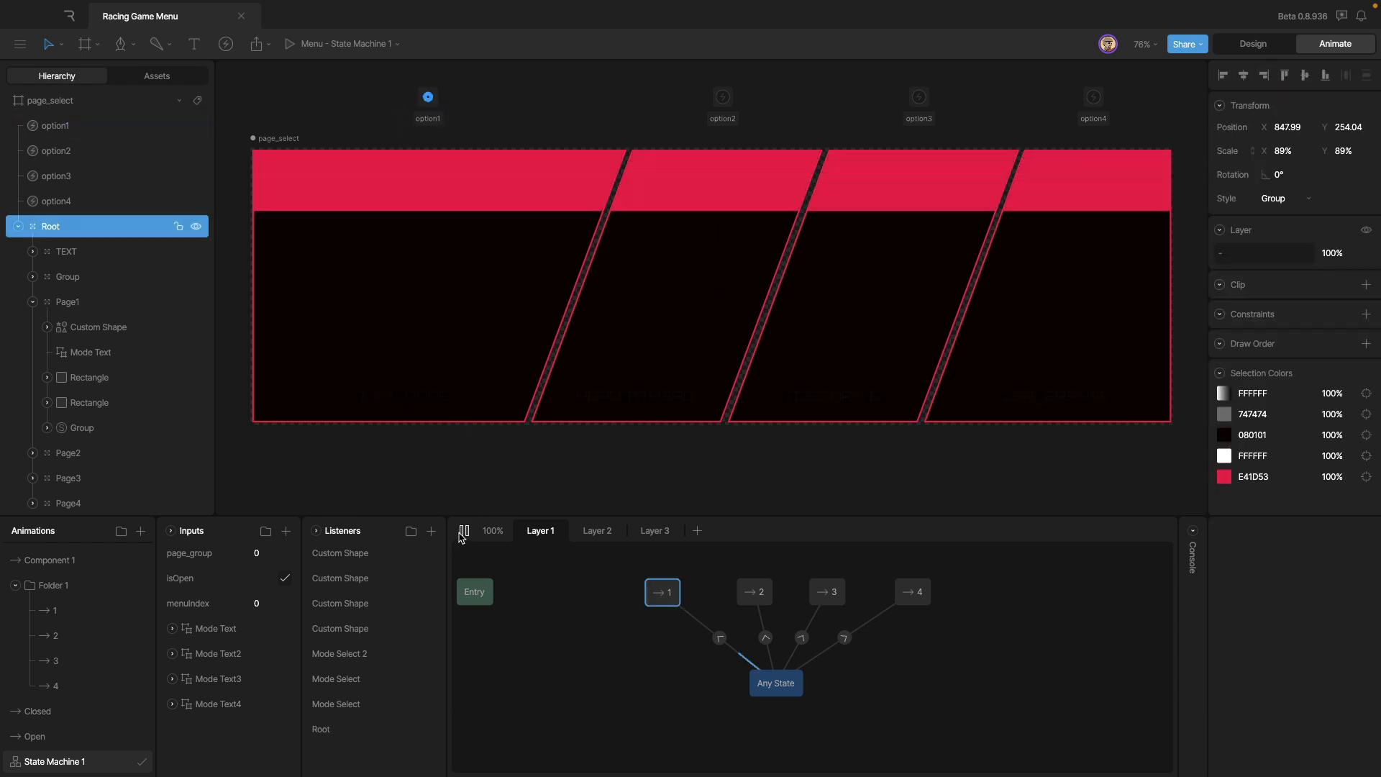
click(719, 637)
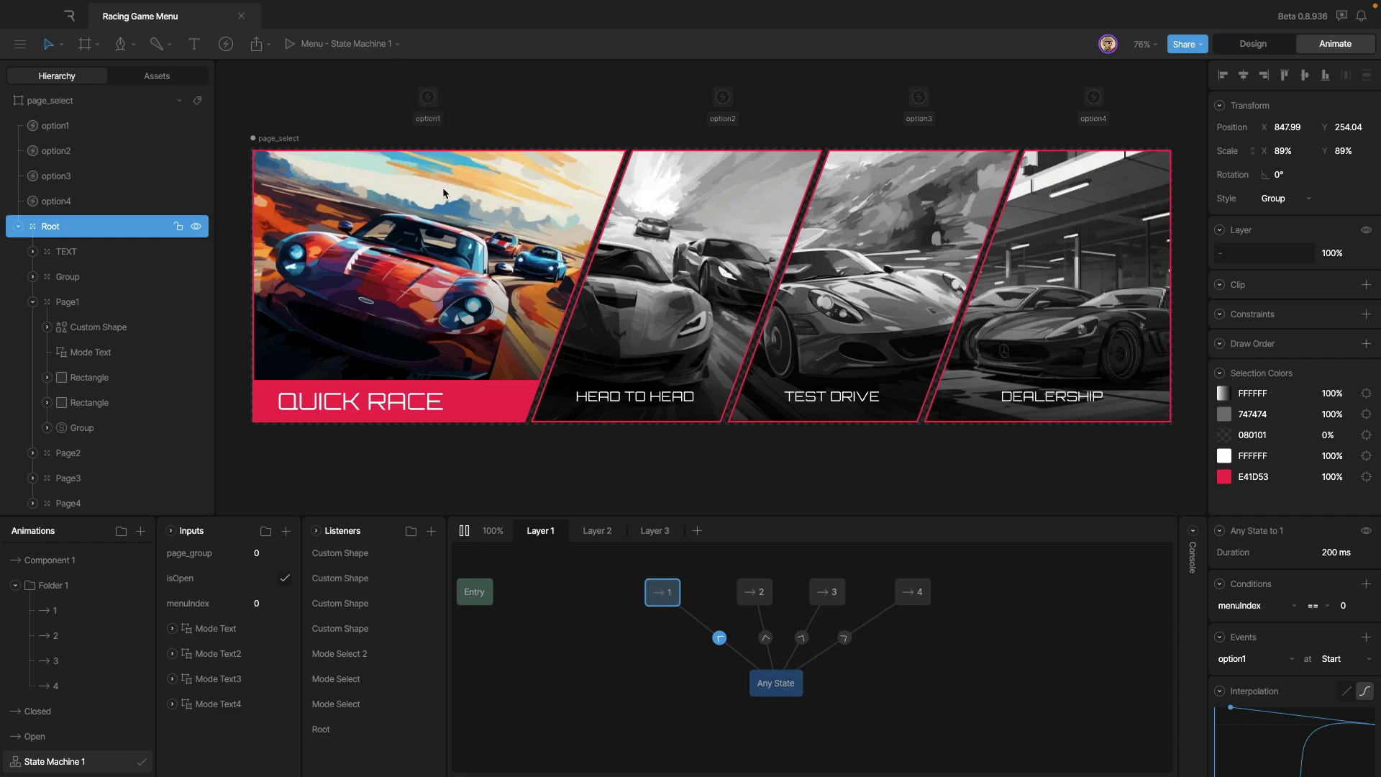
click(351, 729)
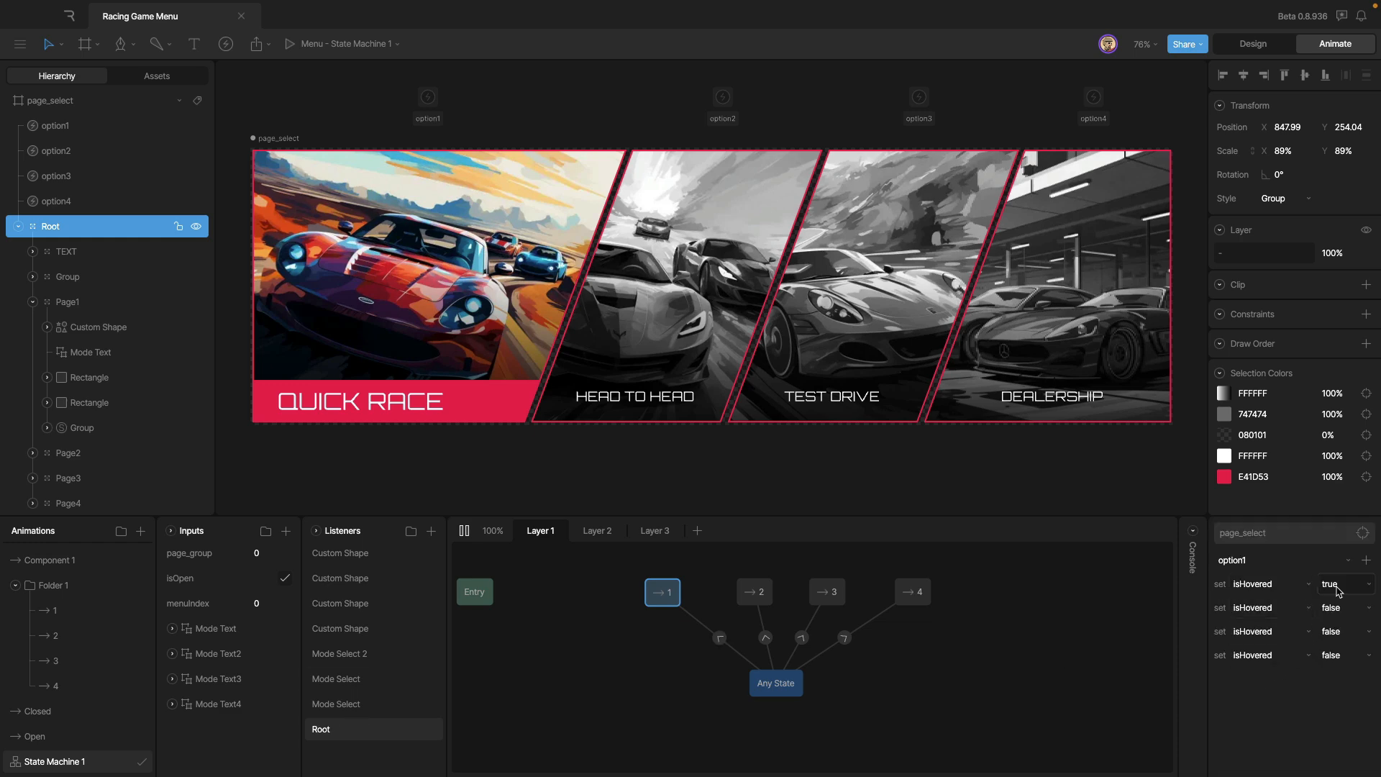
scroll(901, 474, down, 4)
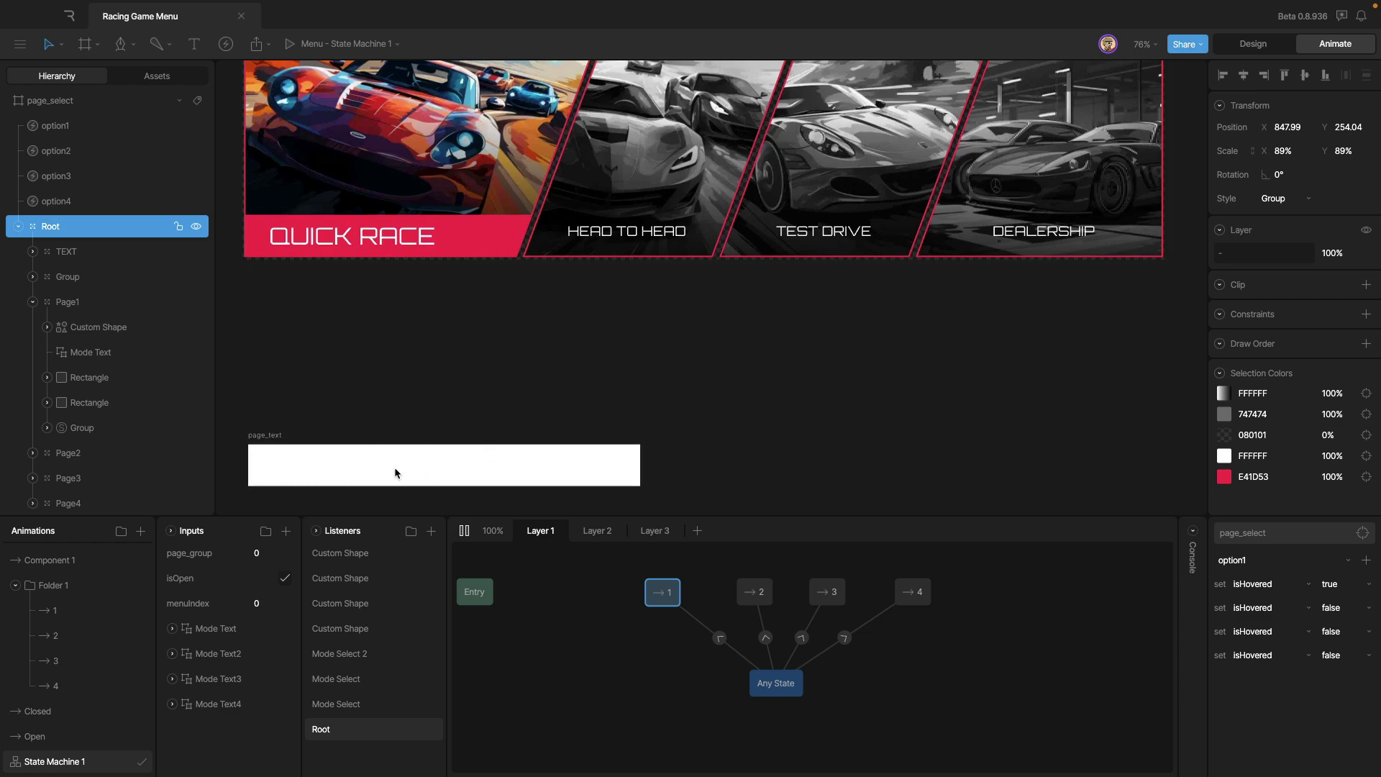
scroll(478, 461, up, 4)
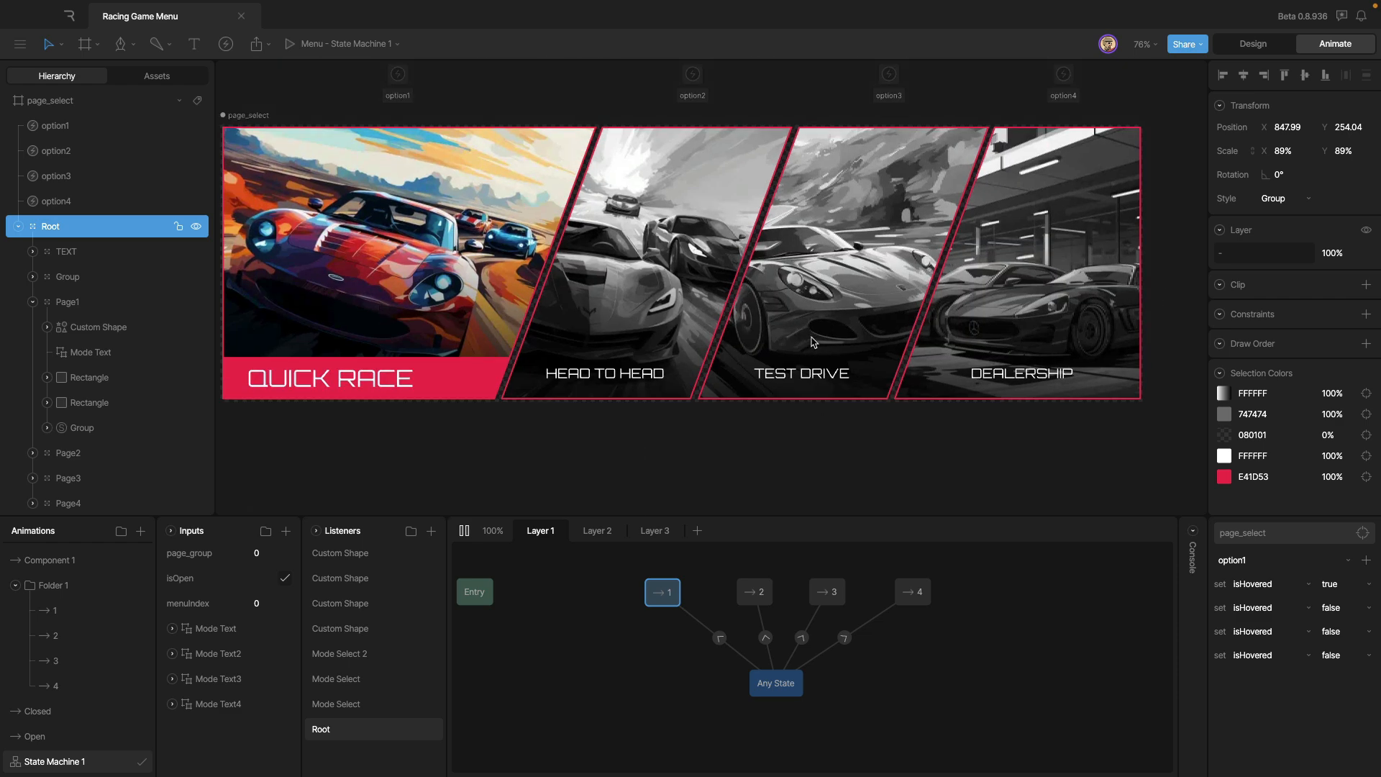
- Select Mode Text in Page1, expand the Page2, Page3 and Page4 groups, and select Mode Text4
click(113, 359)
click(33, 452)
scroll(43, 454, down, 2)
scroll(119, 441, down, 3)
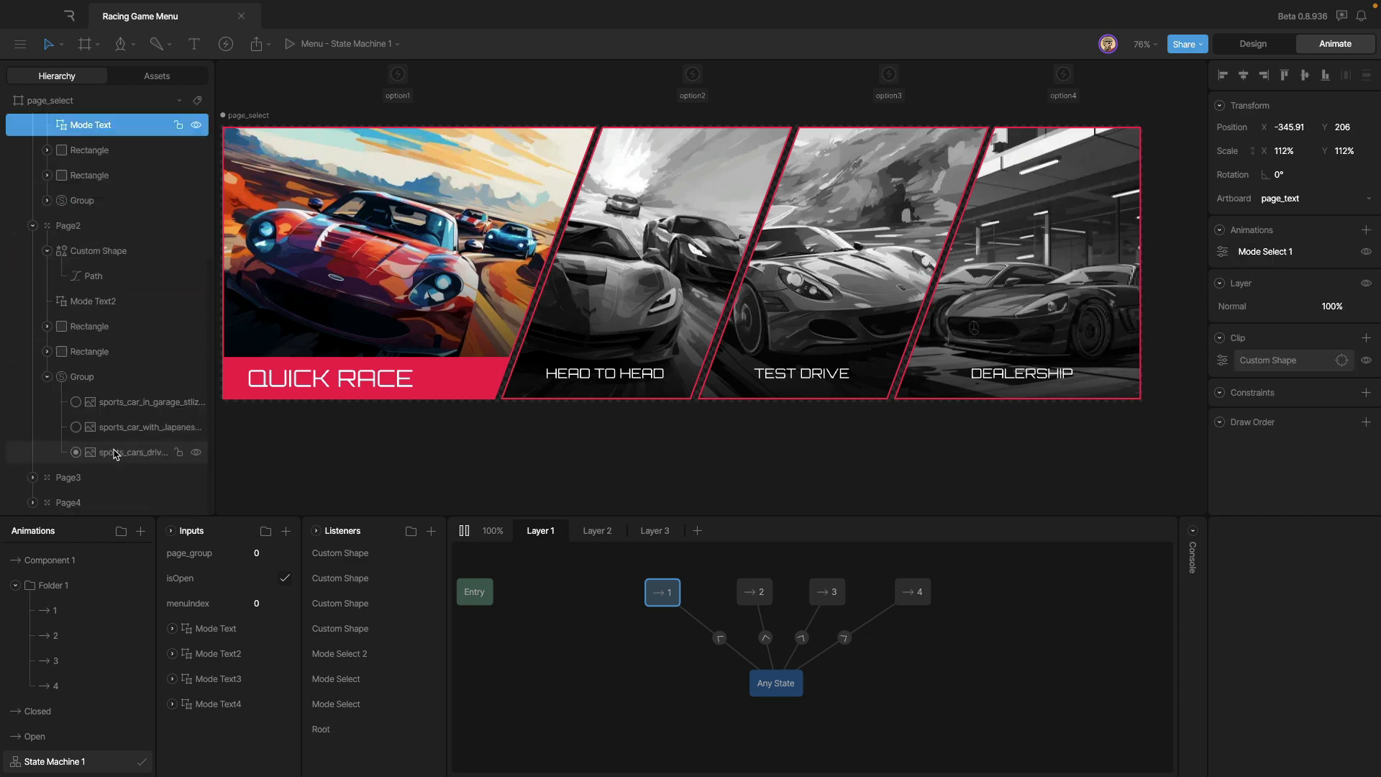
click(32, 477)
scroll(33, 477, down, 3)
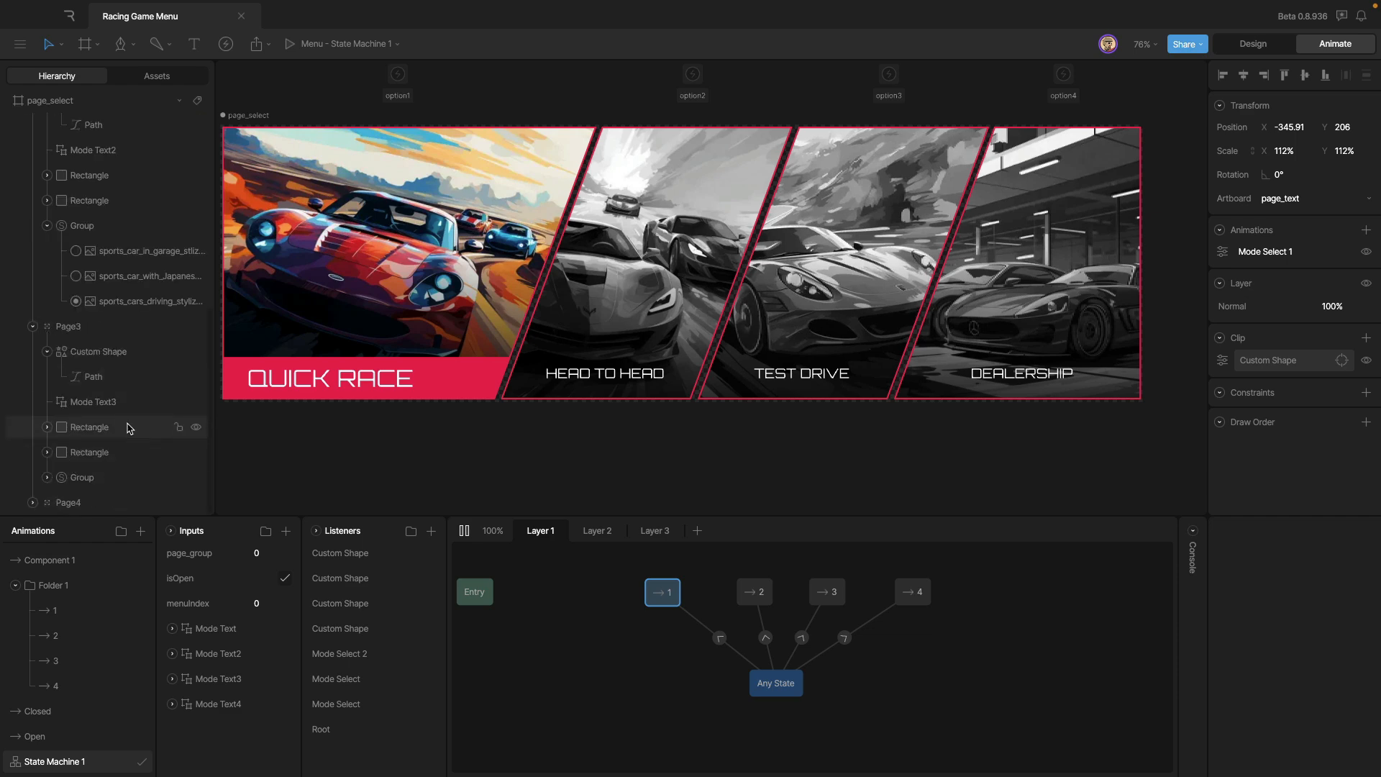
click(33, 502)
scroll(124, 461, down, 1)
scroll(123, 432, down, 3)
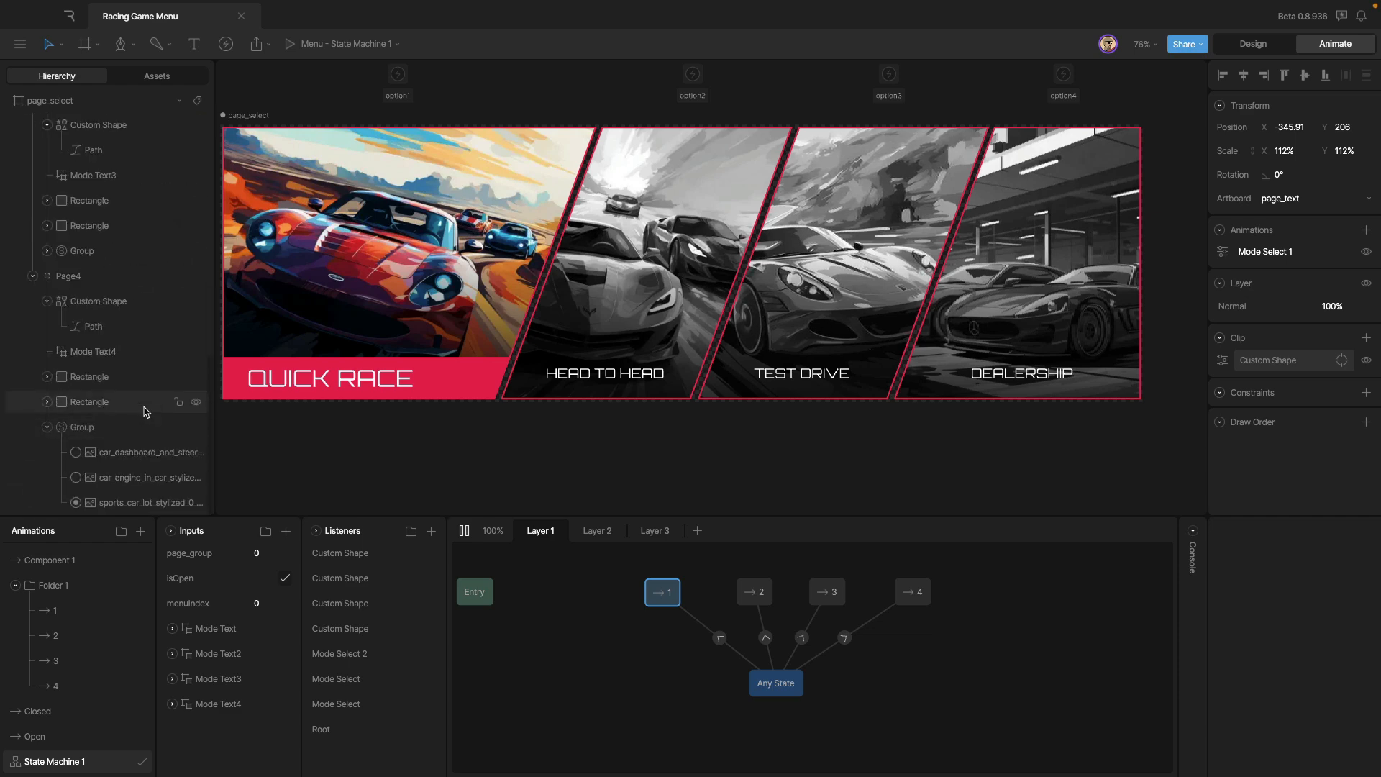
click(124, 353)
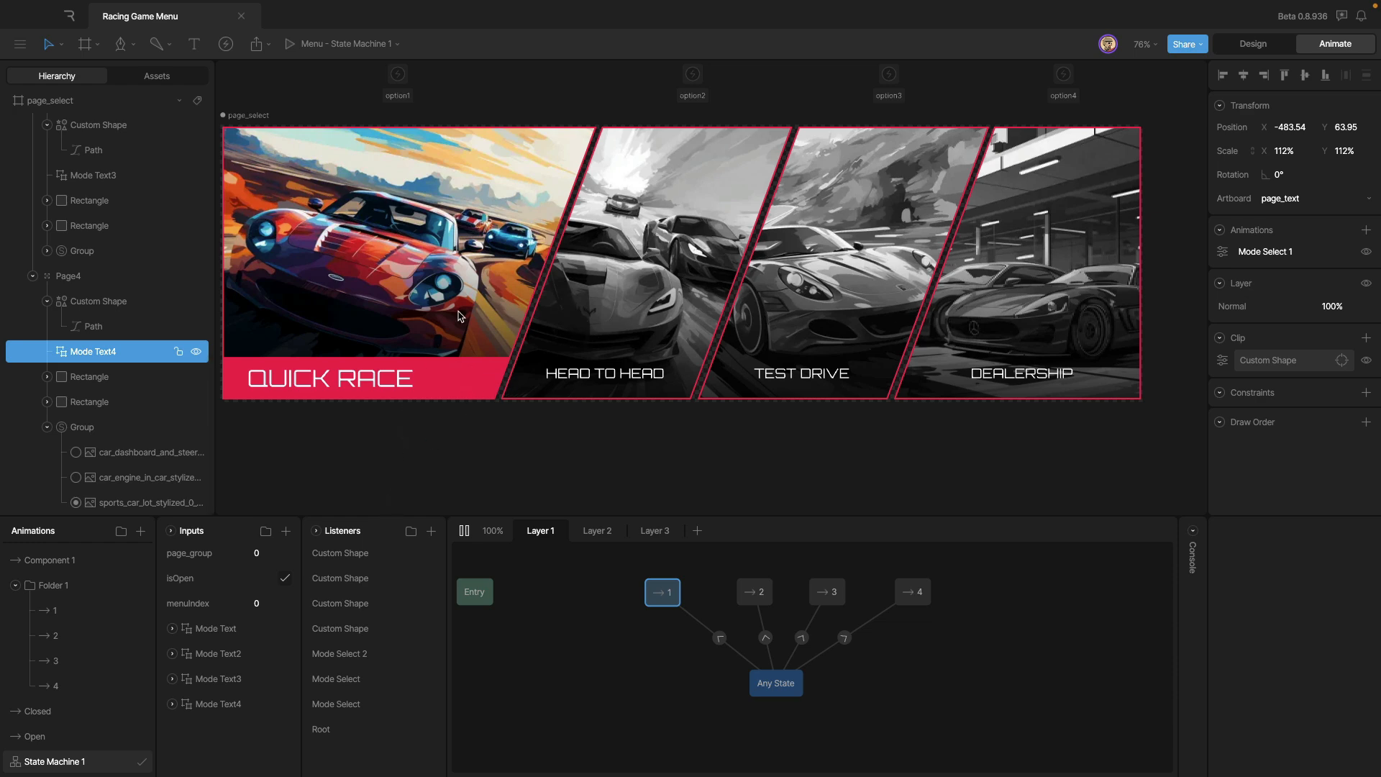
- Restart the page_select state machine and compare the isHovered values set by the listeners for option1 through option4
click(466, 534)
click(466, 534)
click(357, 728)
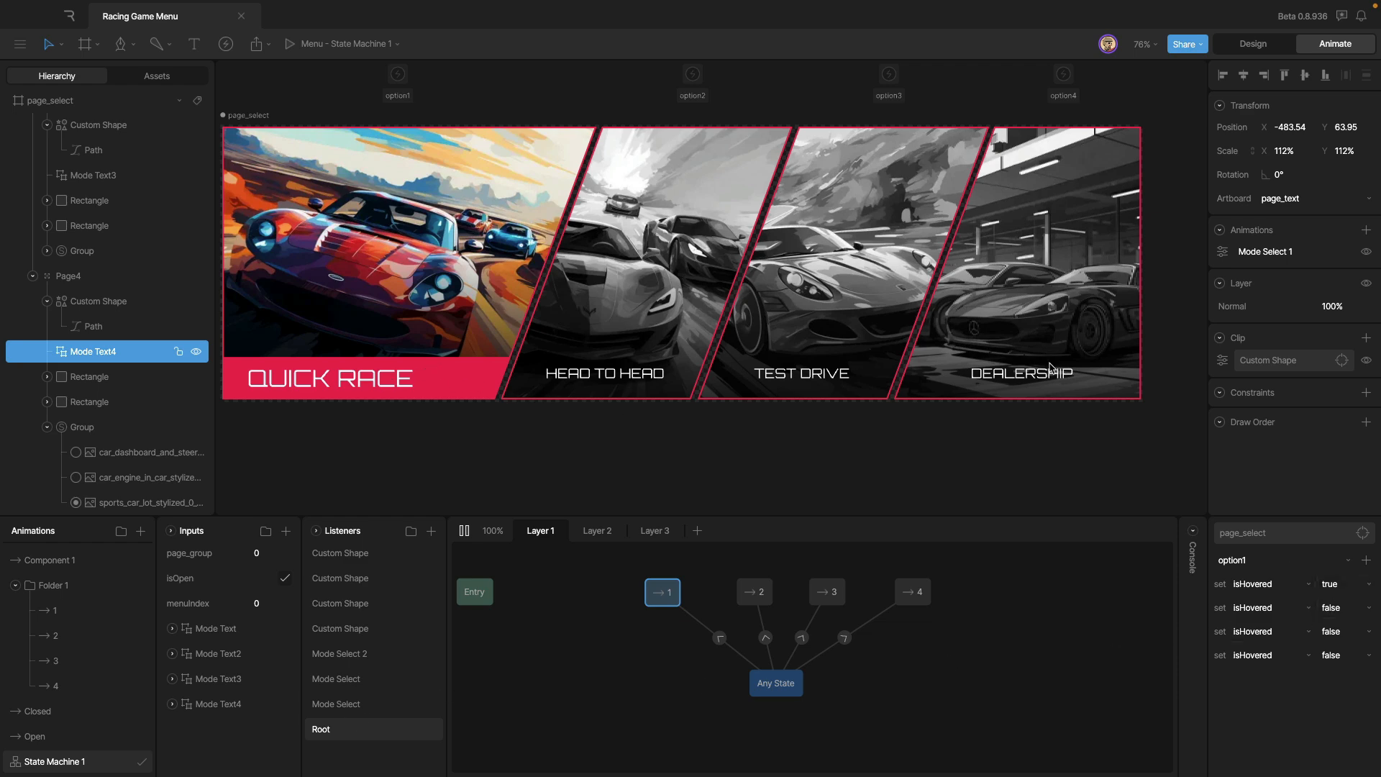
click(374, 705)
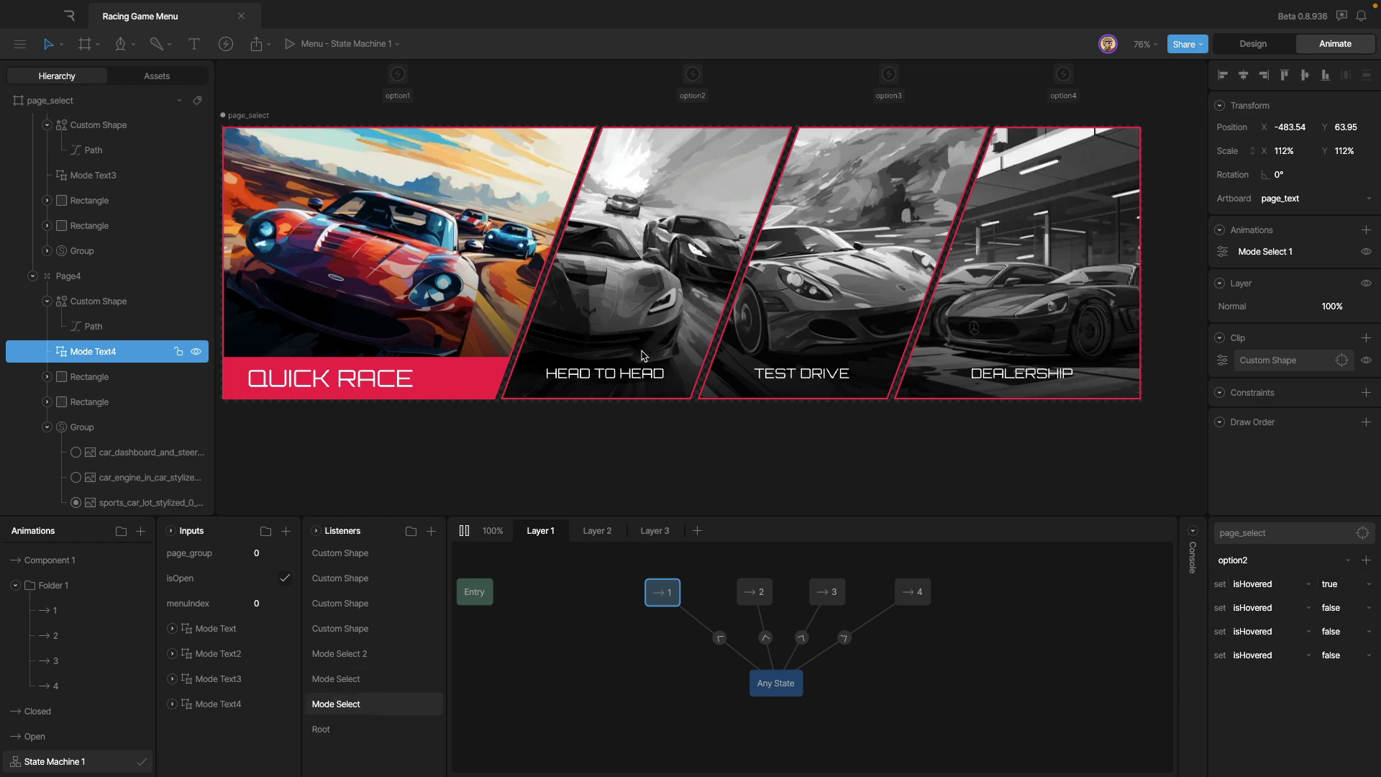
click(383, 679)
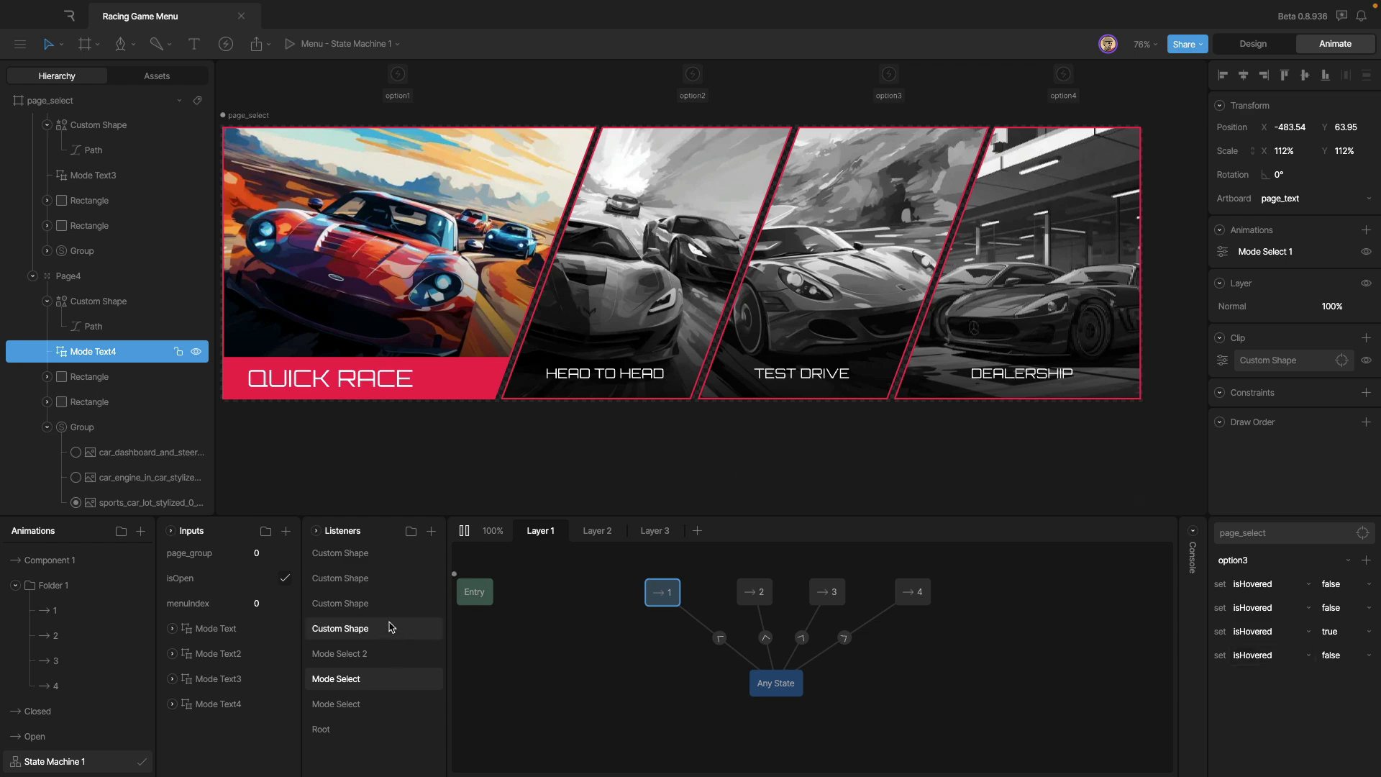
click(368, 654)
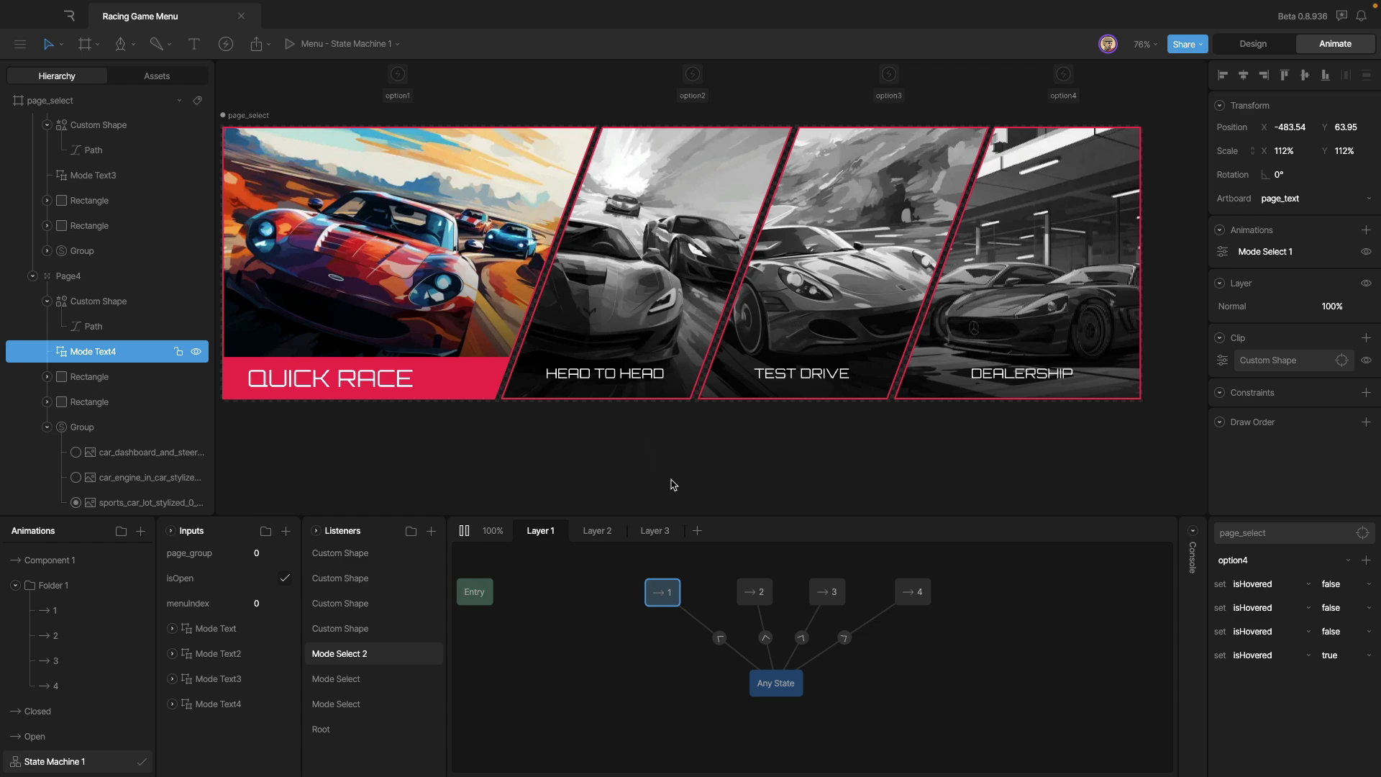
- Restart the page_select state machine and set menuIndex to 3 to activate the Dealership page
double_click(467, 529)
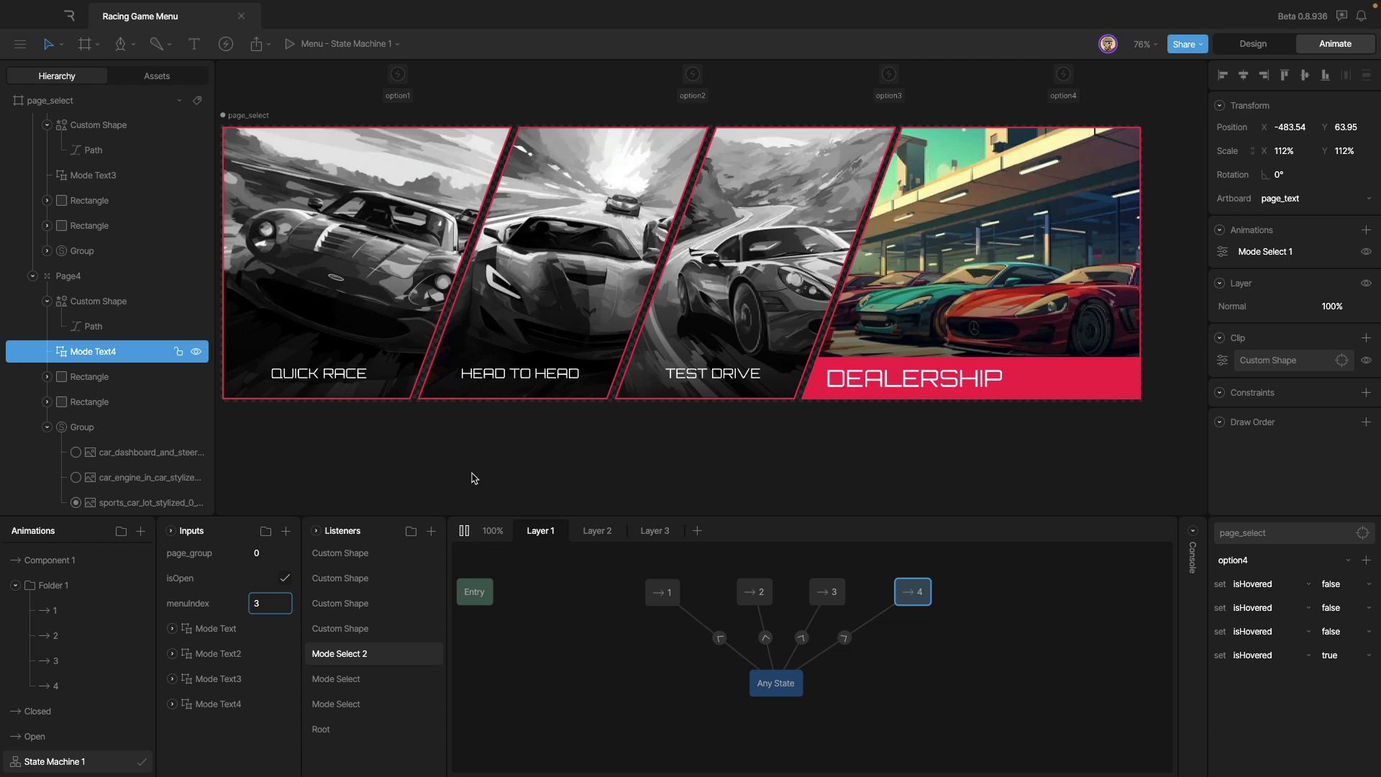
scroll(482, 478, up, 1)
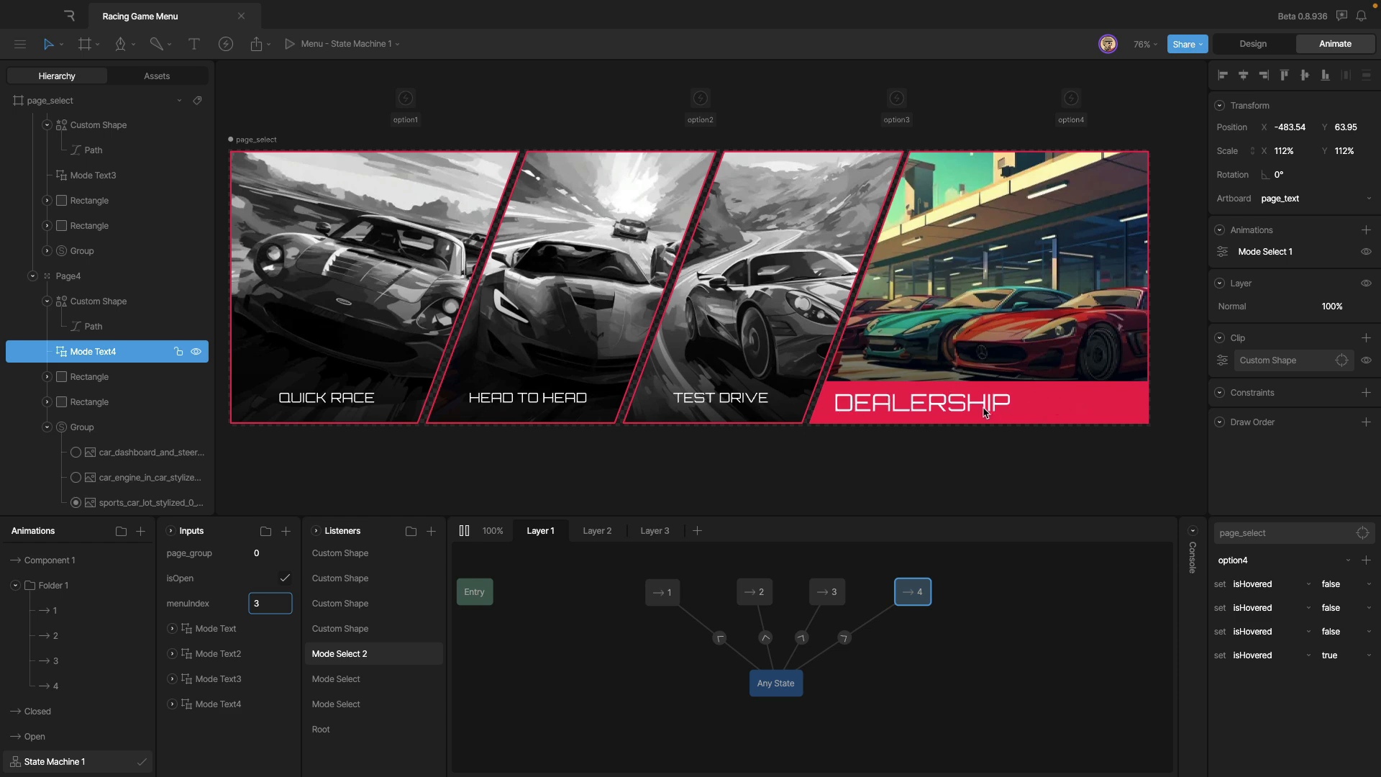
- Expand the nested inputs of Mode Text through Mode Text4 to examine their isHovered and Text String values
click(216, 629)
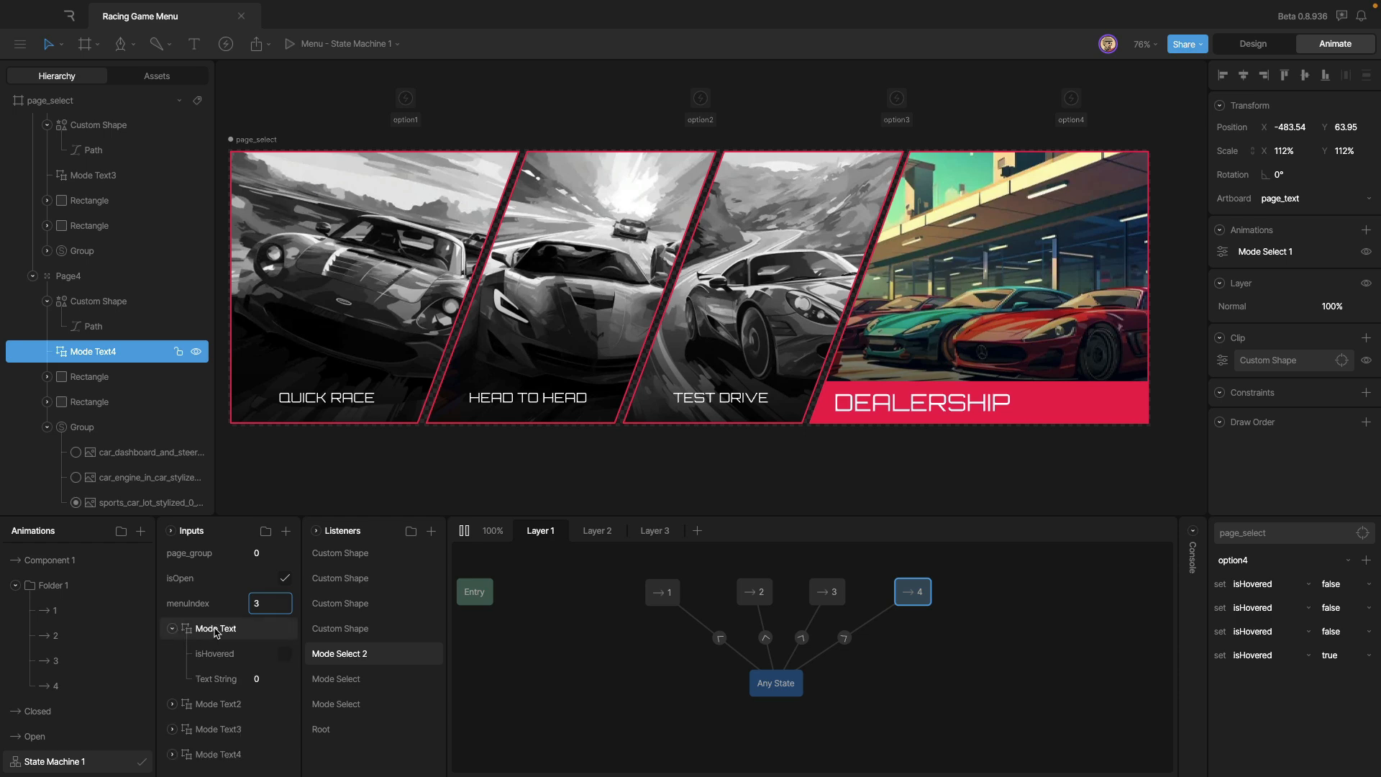
click(209, 705)
scroll(198, 716, down, 1)
click(209, 736)
scroll(210, 733, down, 1)
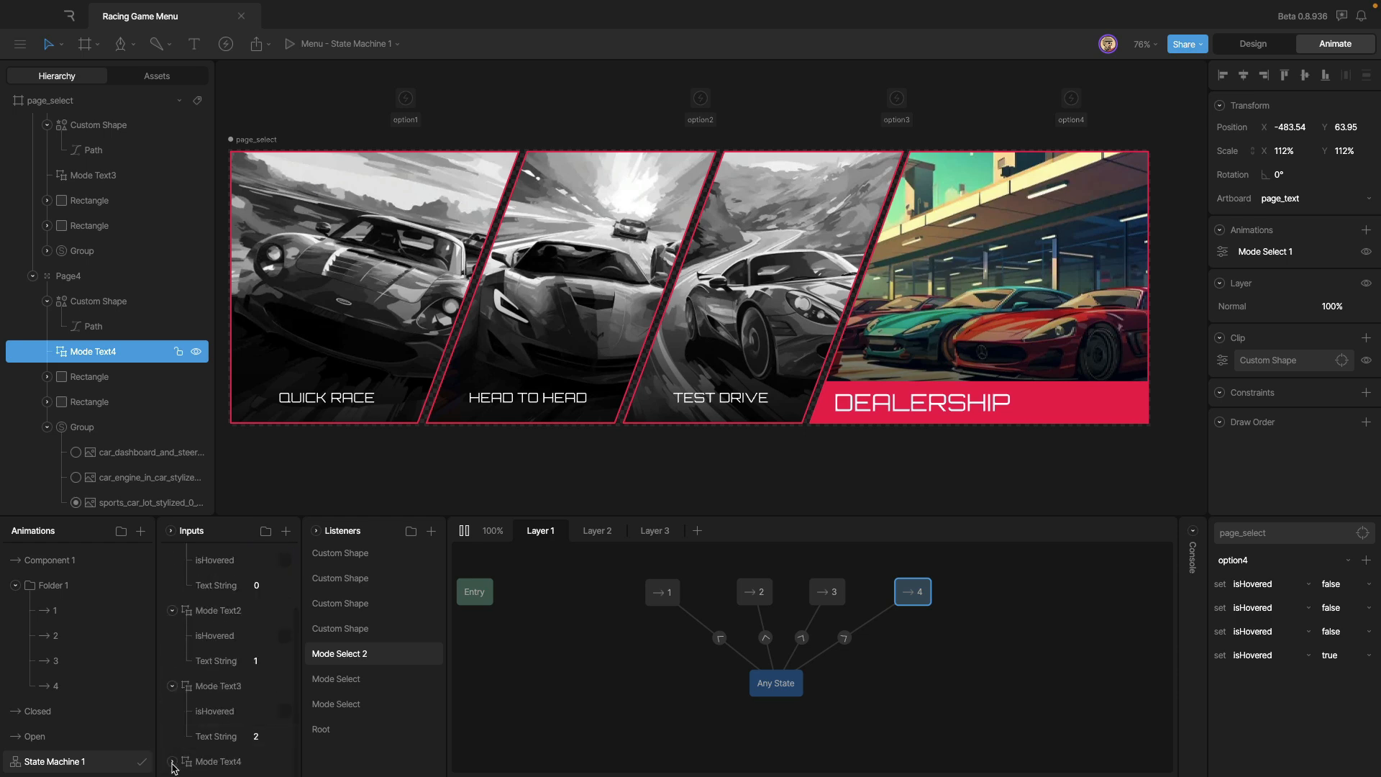
scroll(266, 608, down, 1)
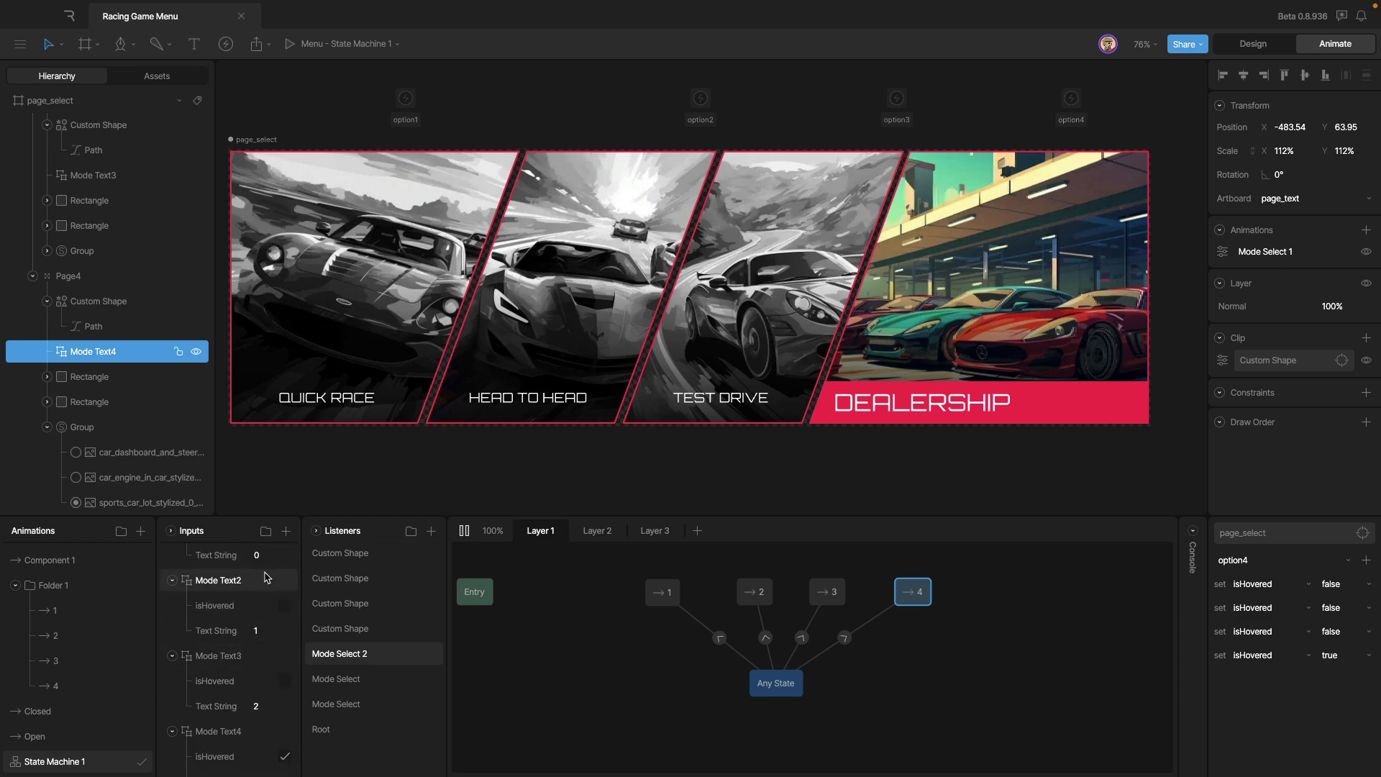
- Open Layer 3 of State Machine 1 and move the Any State node further below the Component states
scroll(87, 676, up, 2)
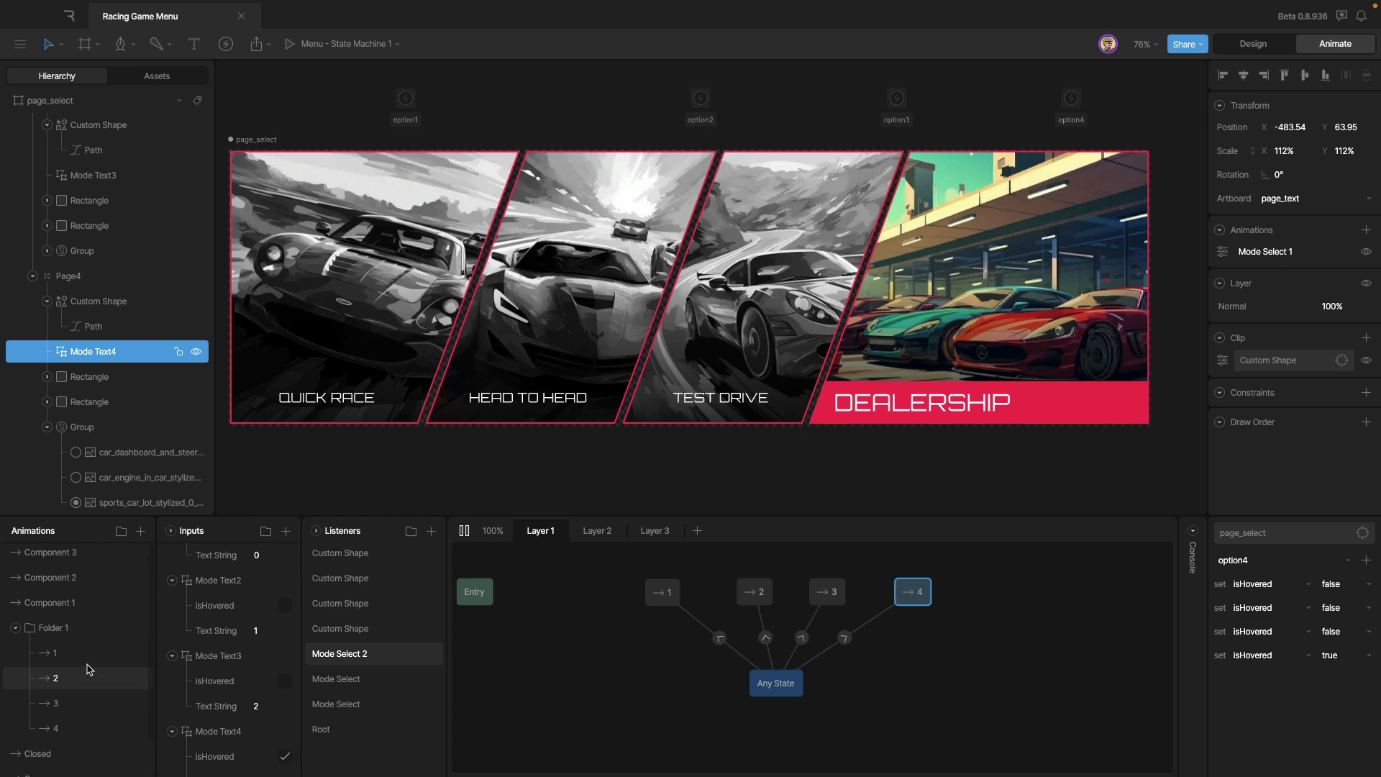
click(72, 605)
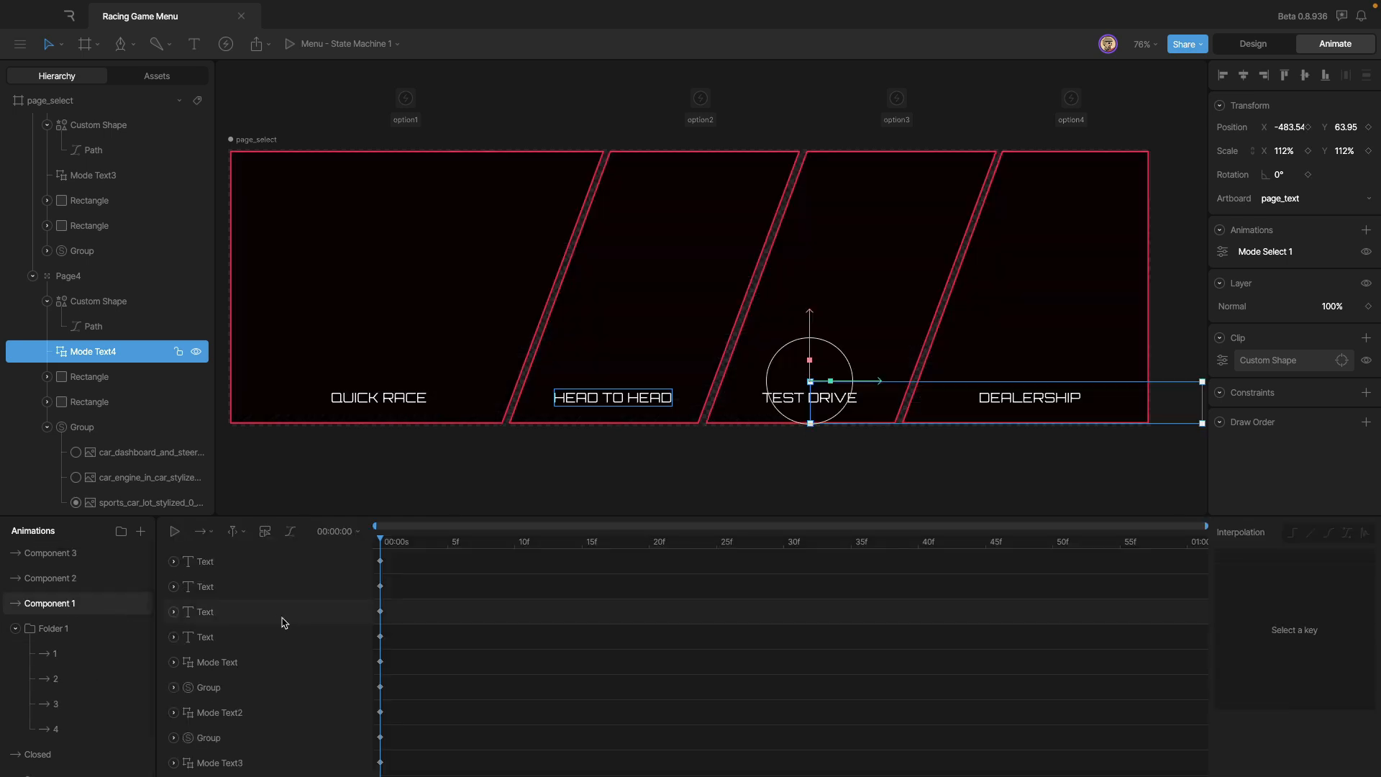
scroll(68, 738, down, 2)
click(54, 761)
click(597, 531)
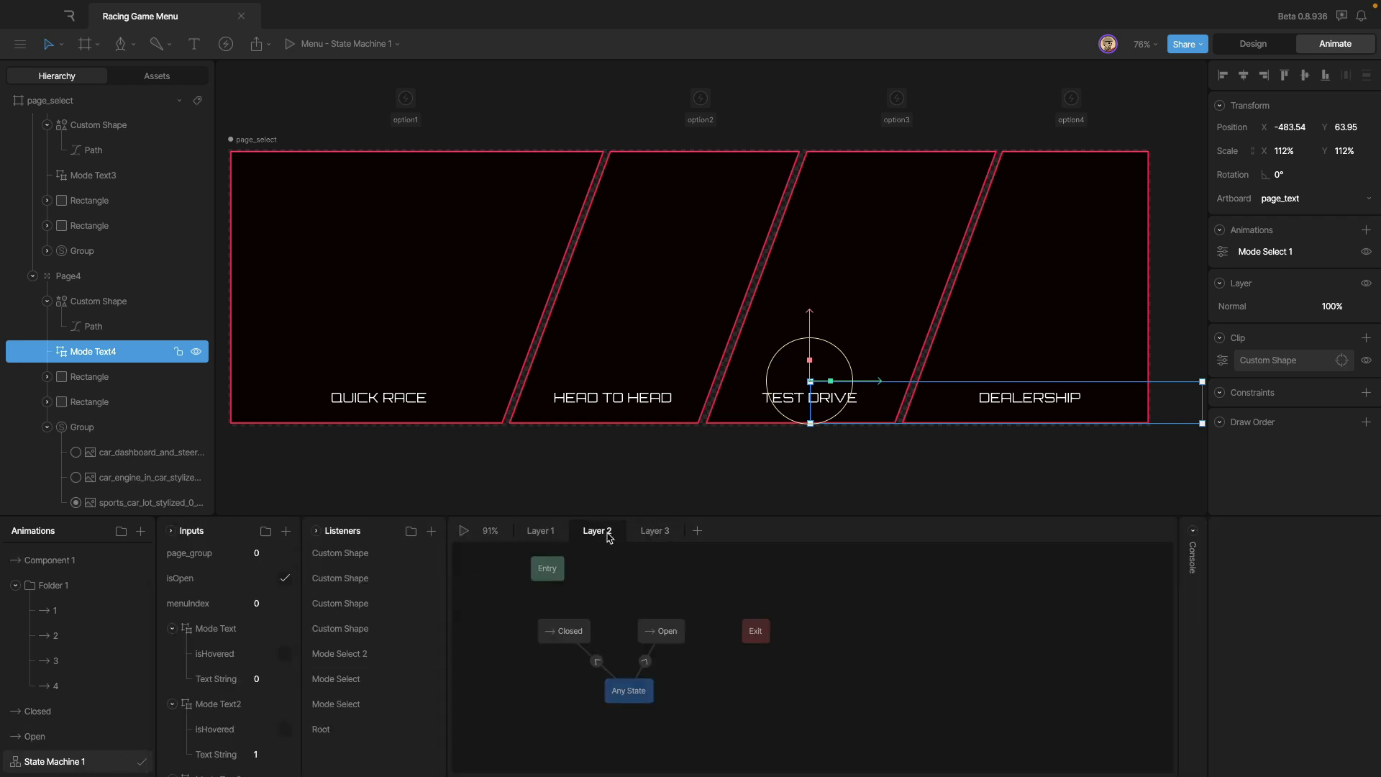
click(656, 531)
click(669, 630)
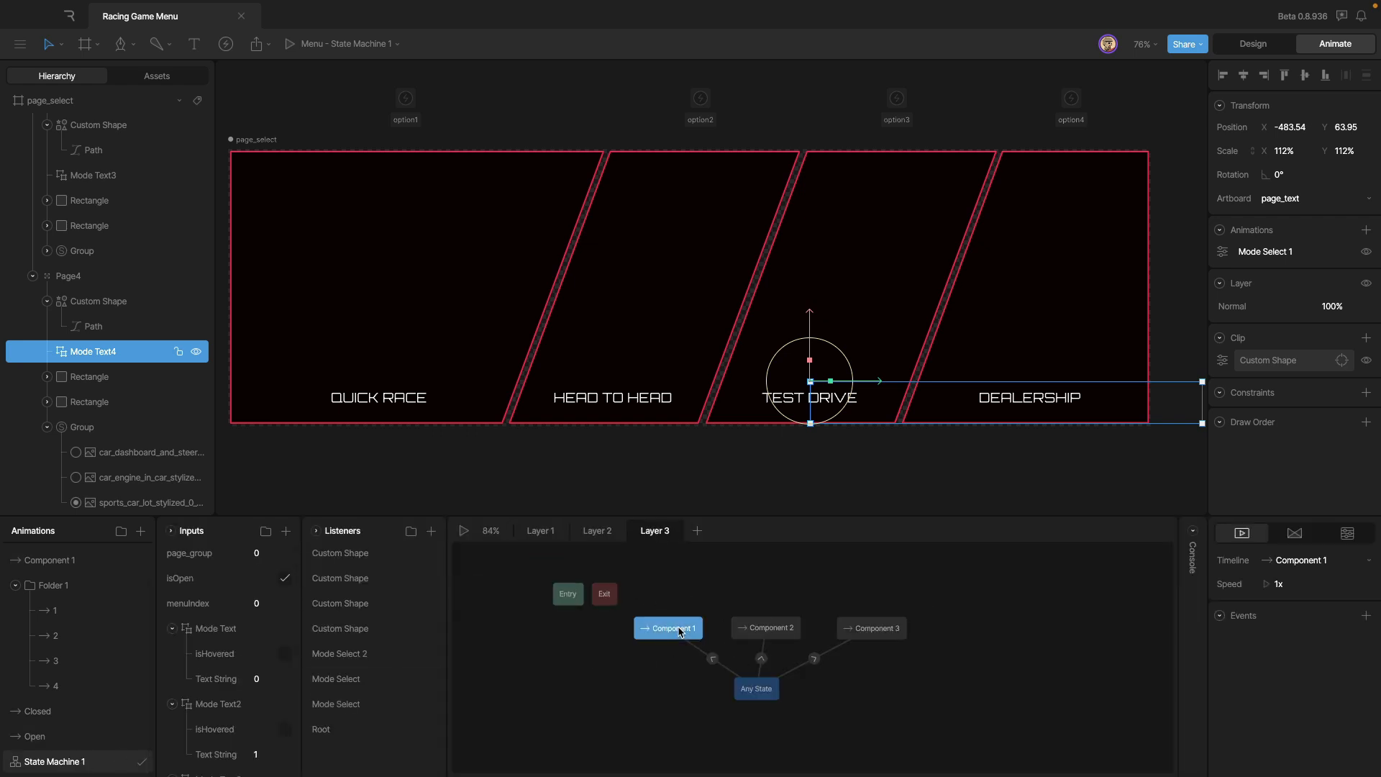
drag(764, 683, 772, 719)
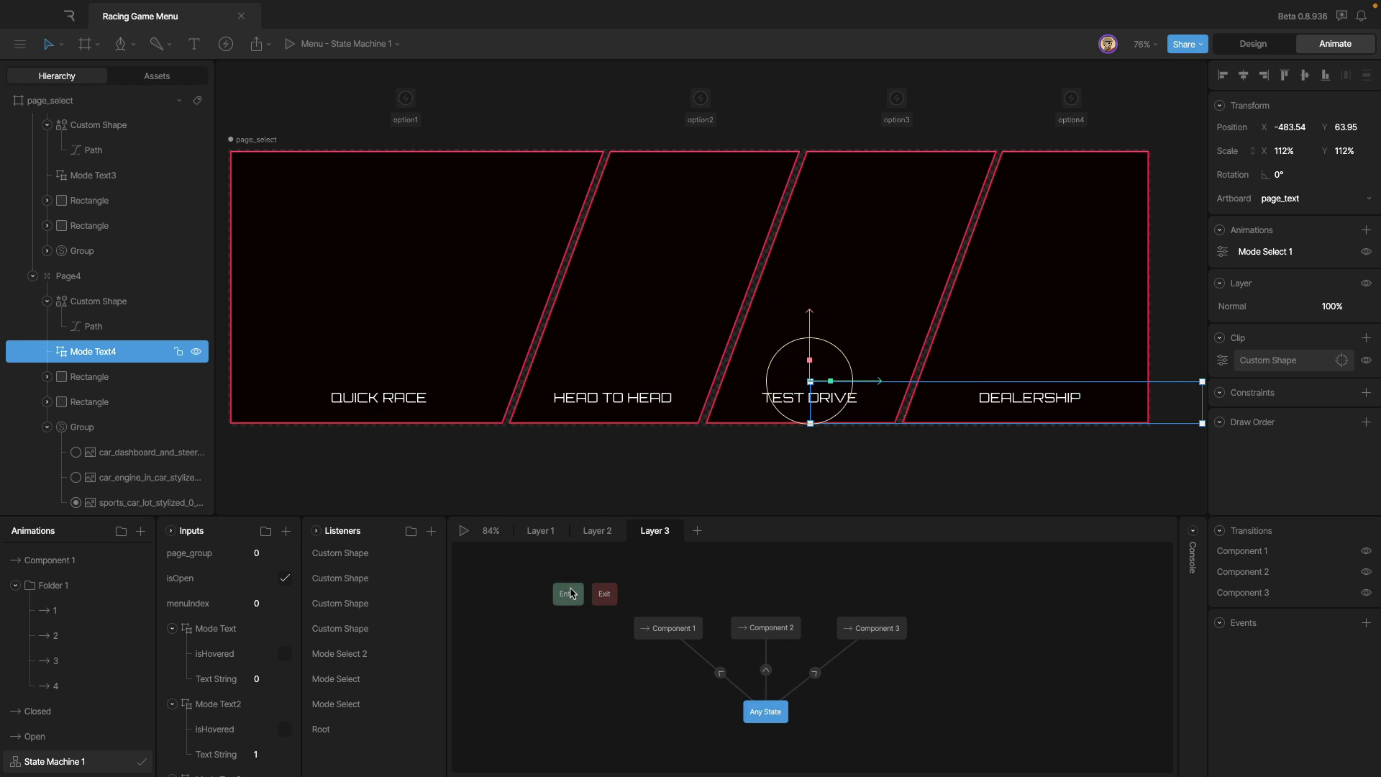
- Open the Component 1 timeline and examine the text run keyed on each of its Text tracks
double_click(673, 630)
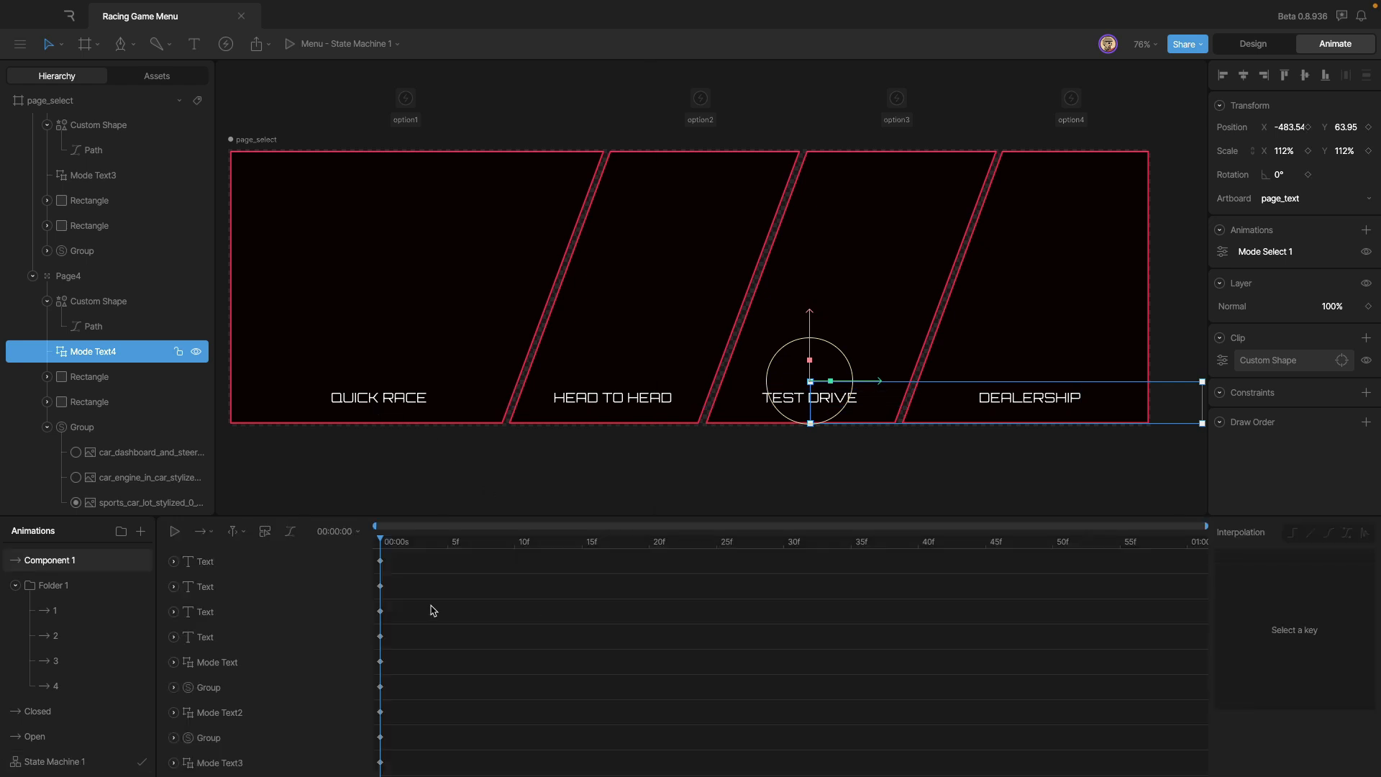
click(208, 586)
click(215, 595)
click(223, 629)
click(217, 612)
click(221, 625)
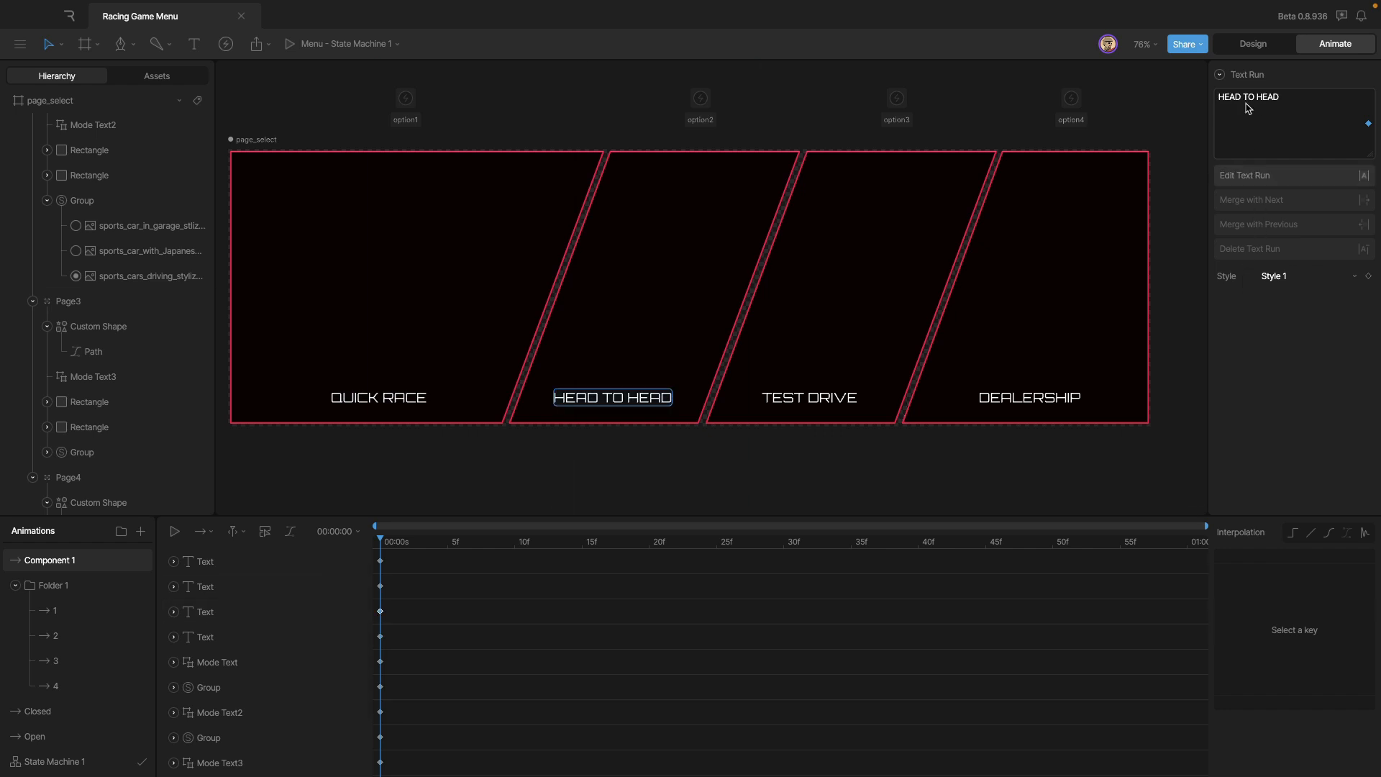
click(239, 567)
click(240, 590)
click(242, 613)
click(241, 636)
- Expand the Mode Text and first Group tracks in Component 1 to examine the keyed Text String and Active values
click(240, 663)
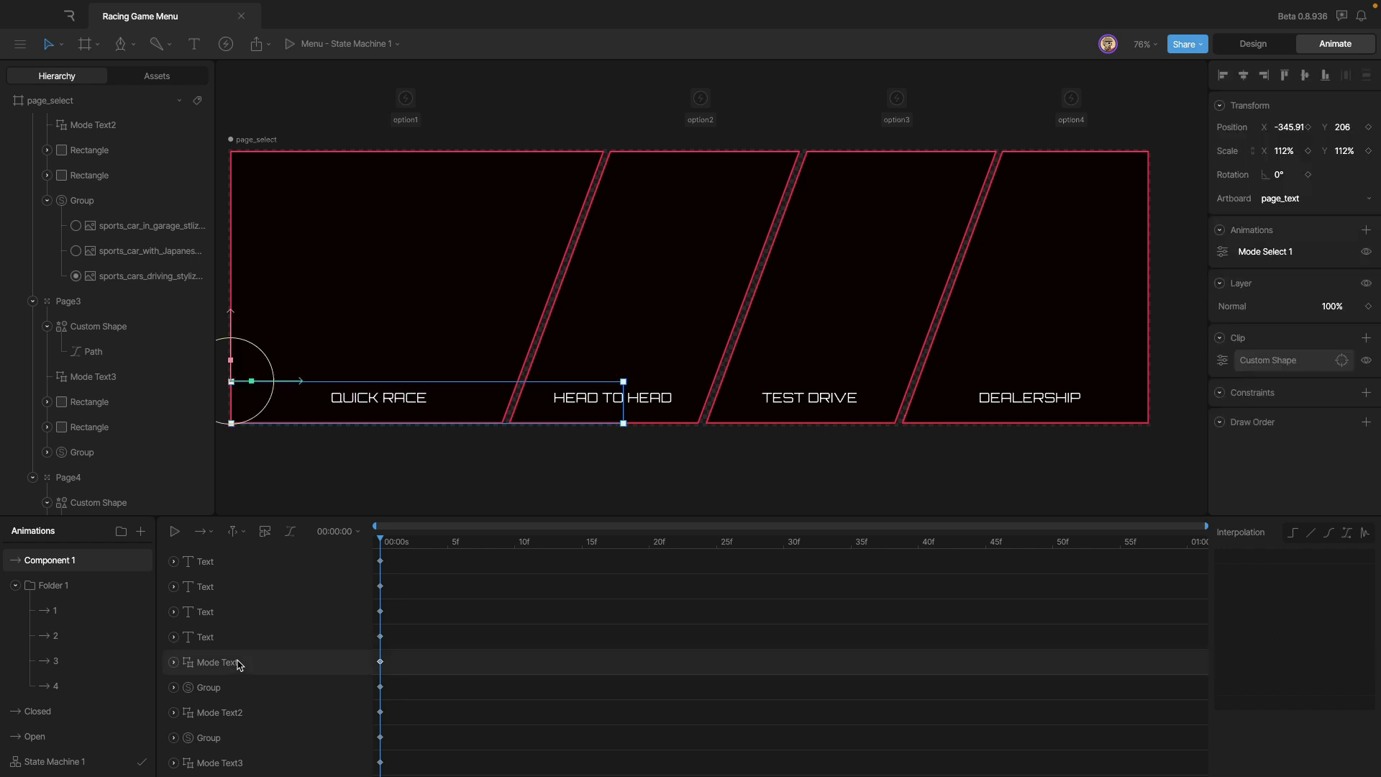
scroll(242, 676, down, 1)
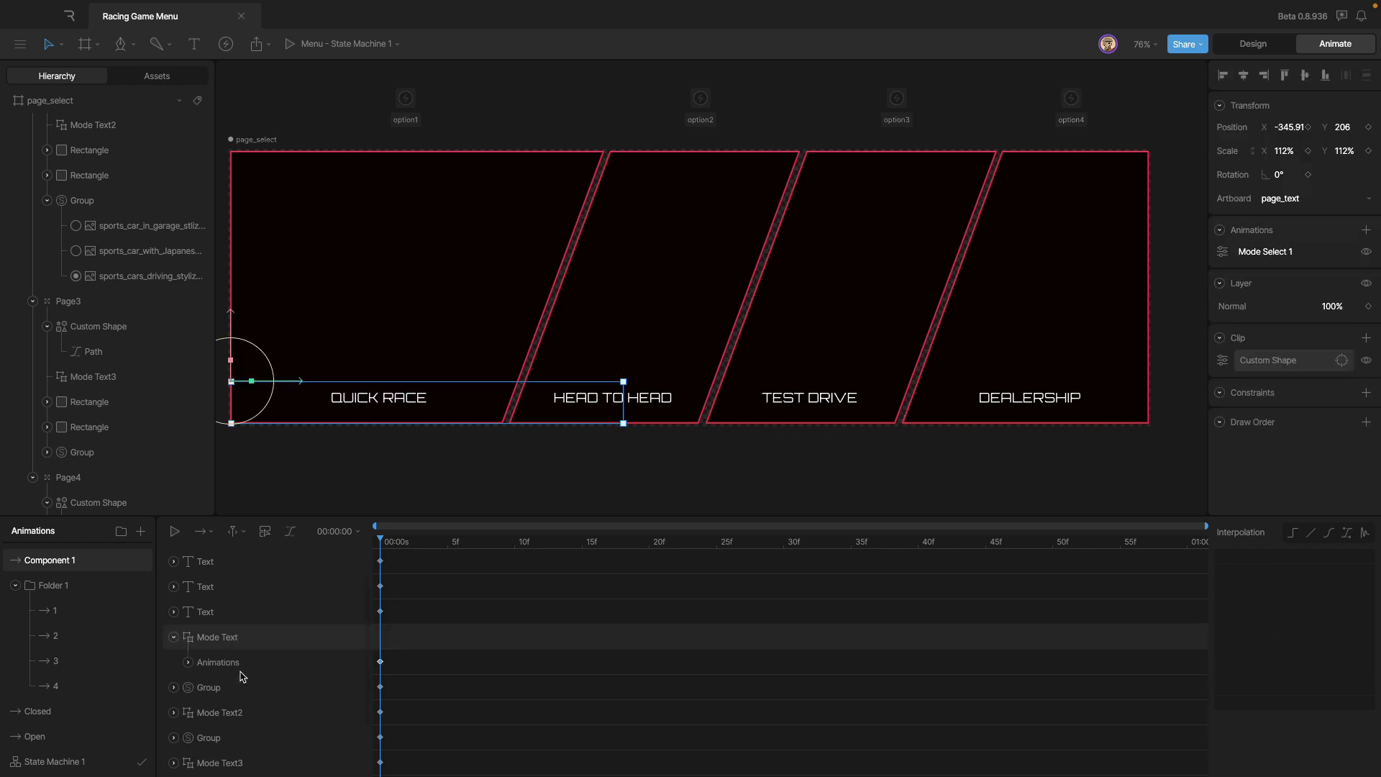
click(189, 662)
click(203, 660)
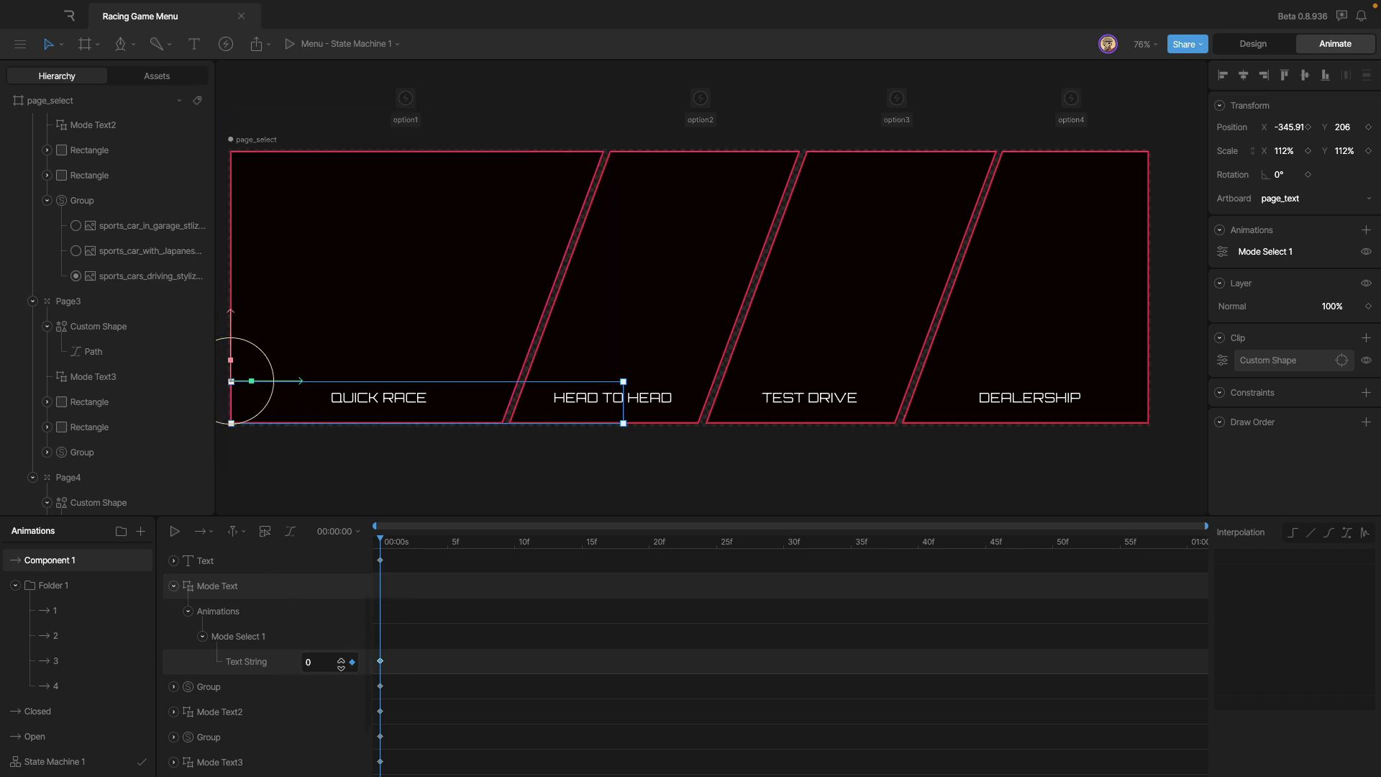
scroll(369, 625, down, 1)
click(173, 669)
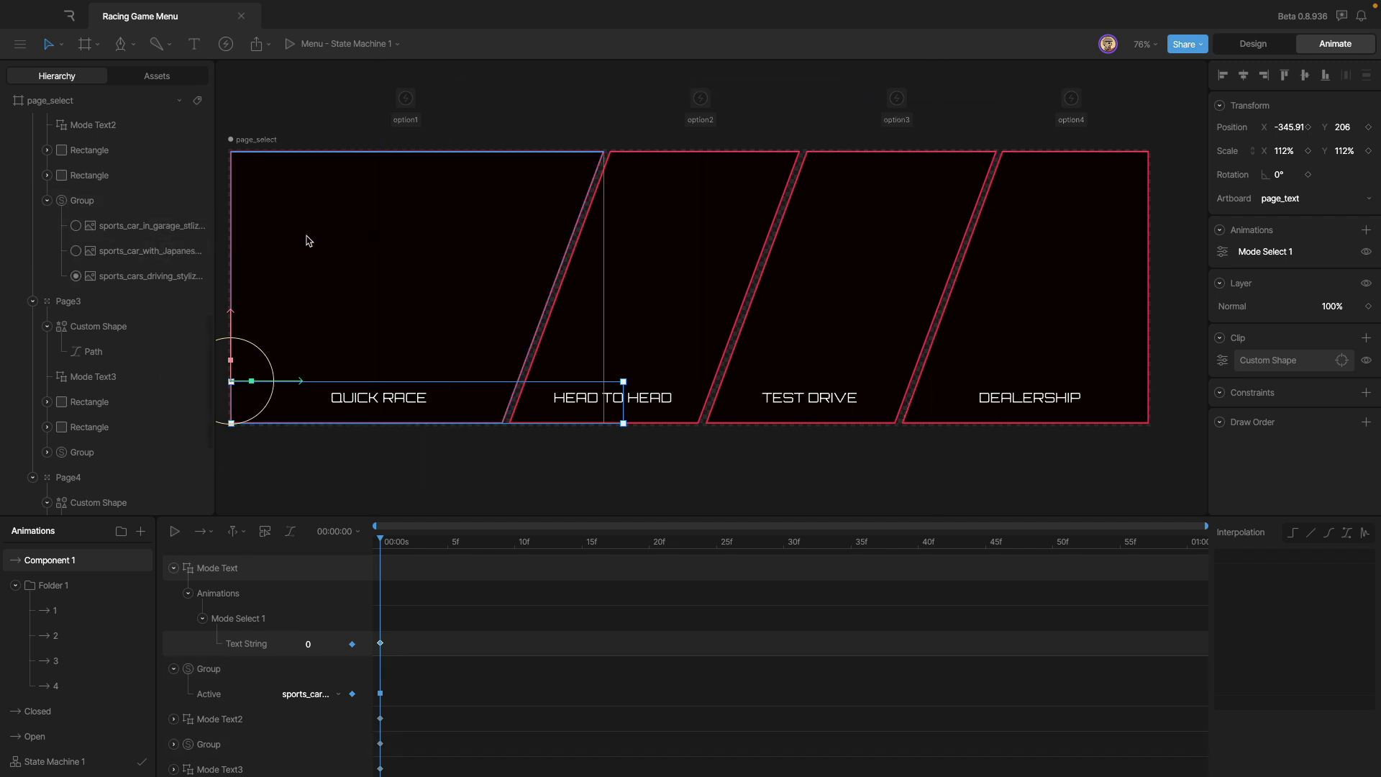
- Open the Component 2 and Component 3 animations to compare their page labels
scroll(92, 661, up, 1)
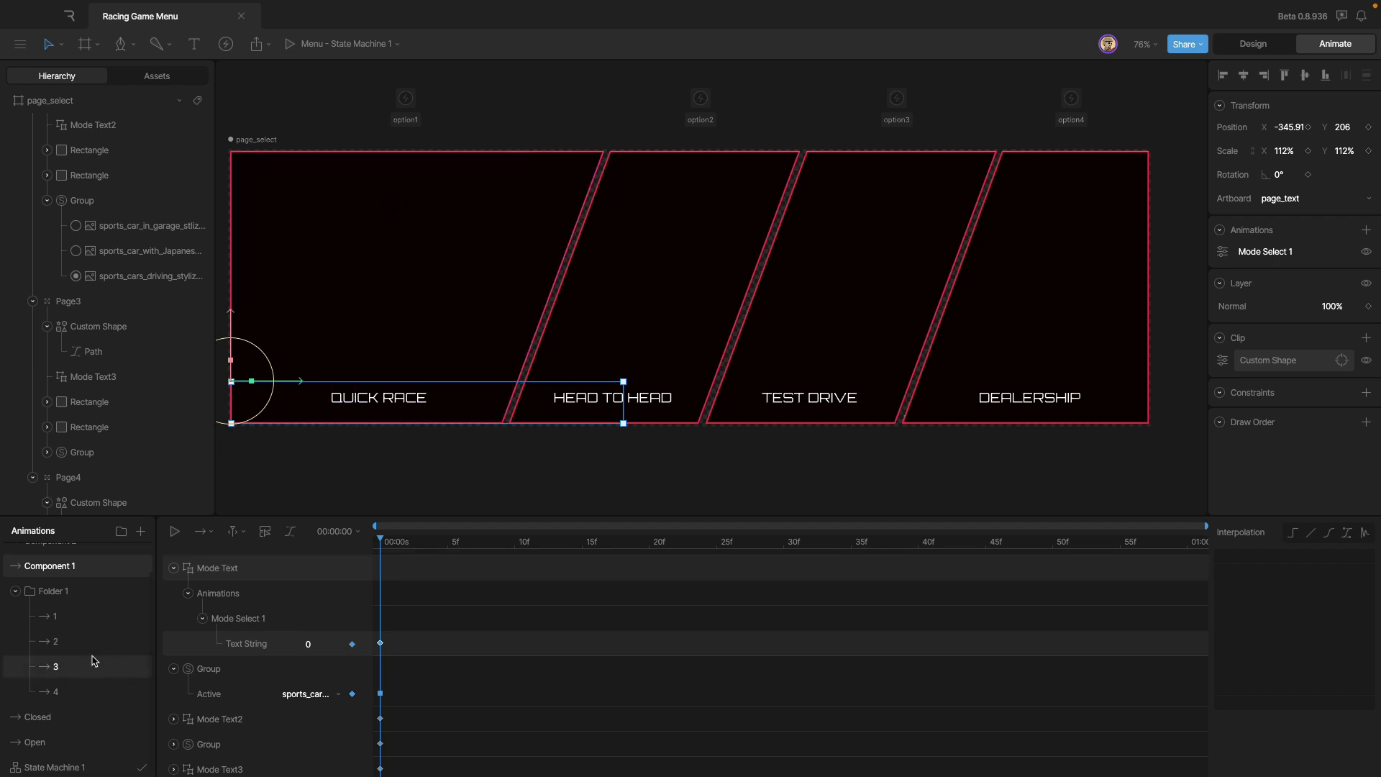
click(80, 586)
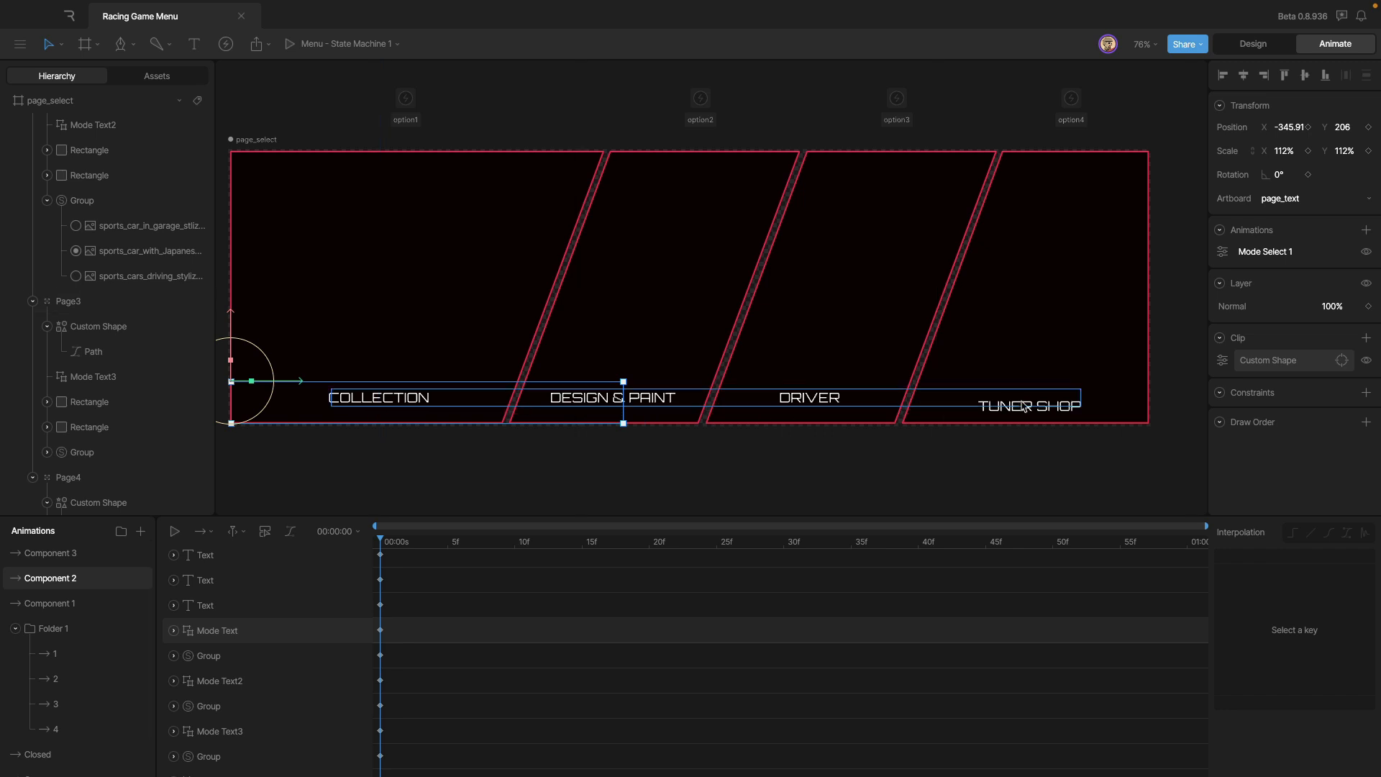
click(50, 553)
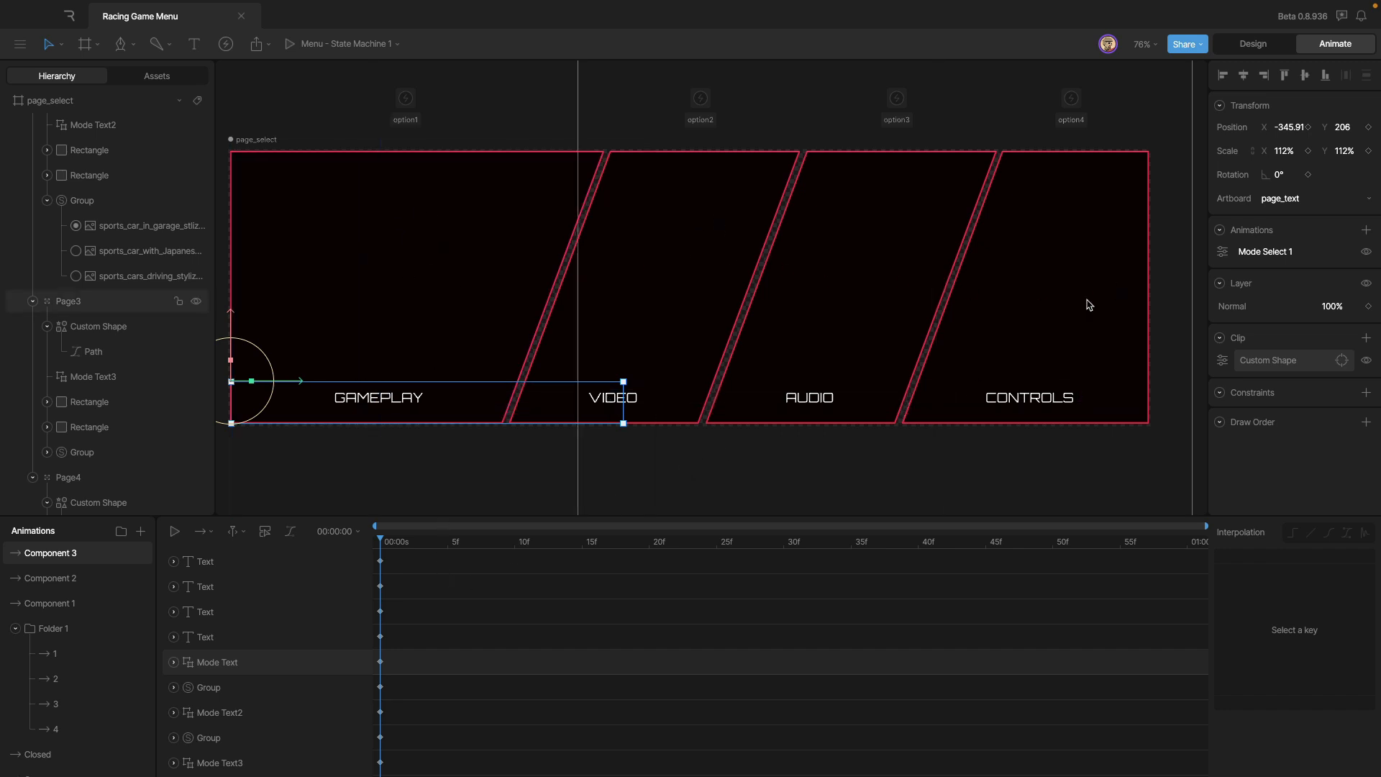
- Play State Machine 1 with menuIndex at 3, and switch the menu pages by setting page_group to 1 and 2
click(16, 628)
click(64, 702)
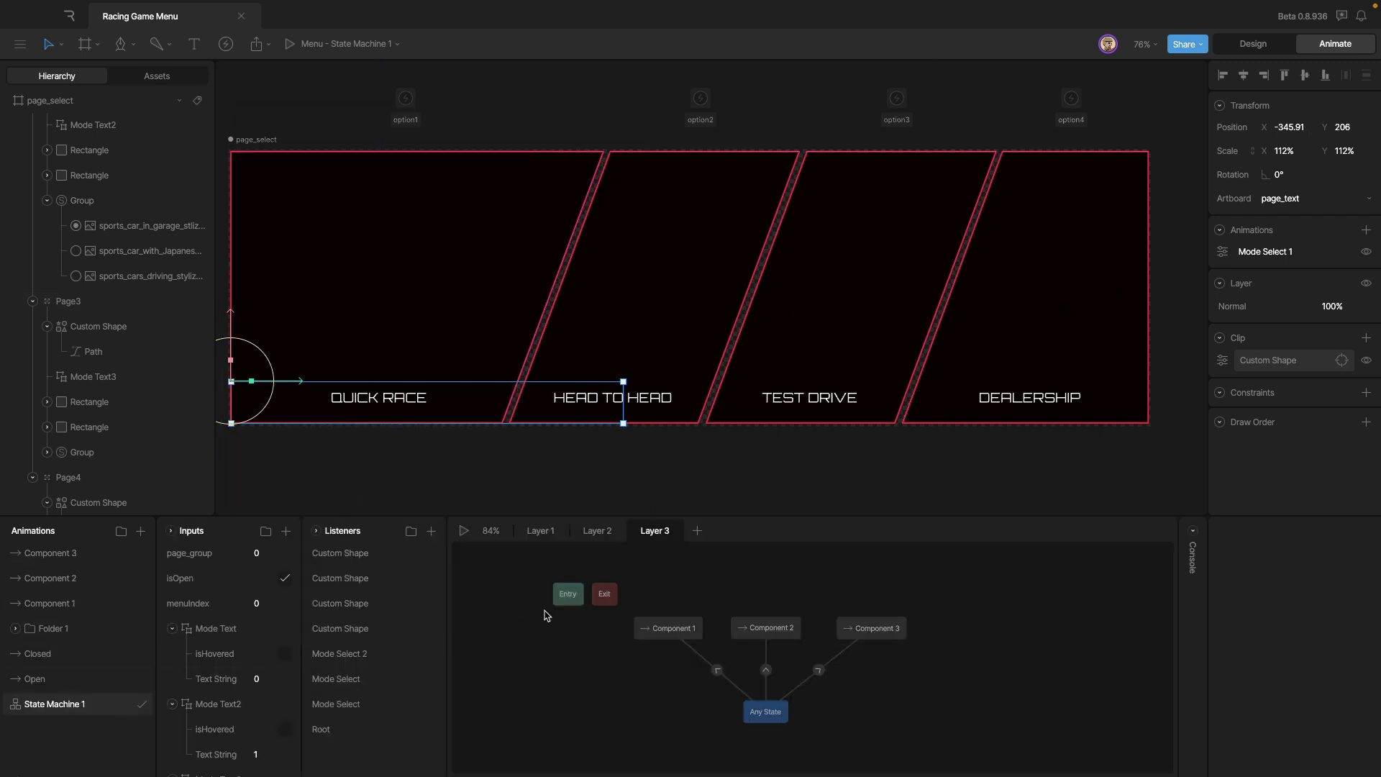
click(464, 530)
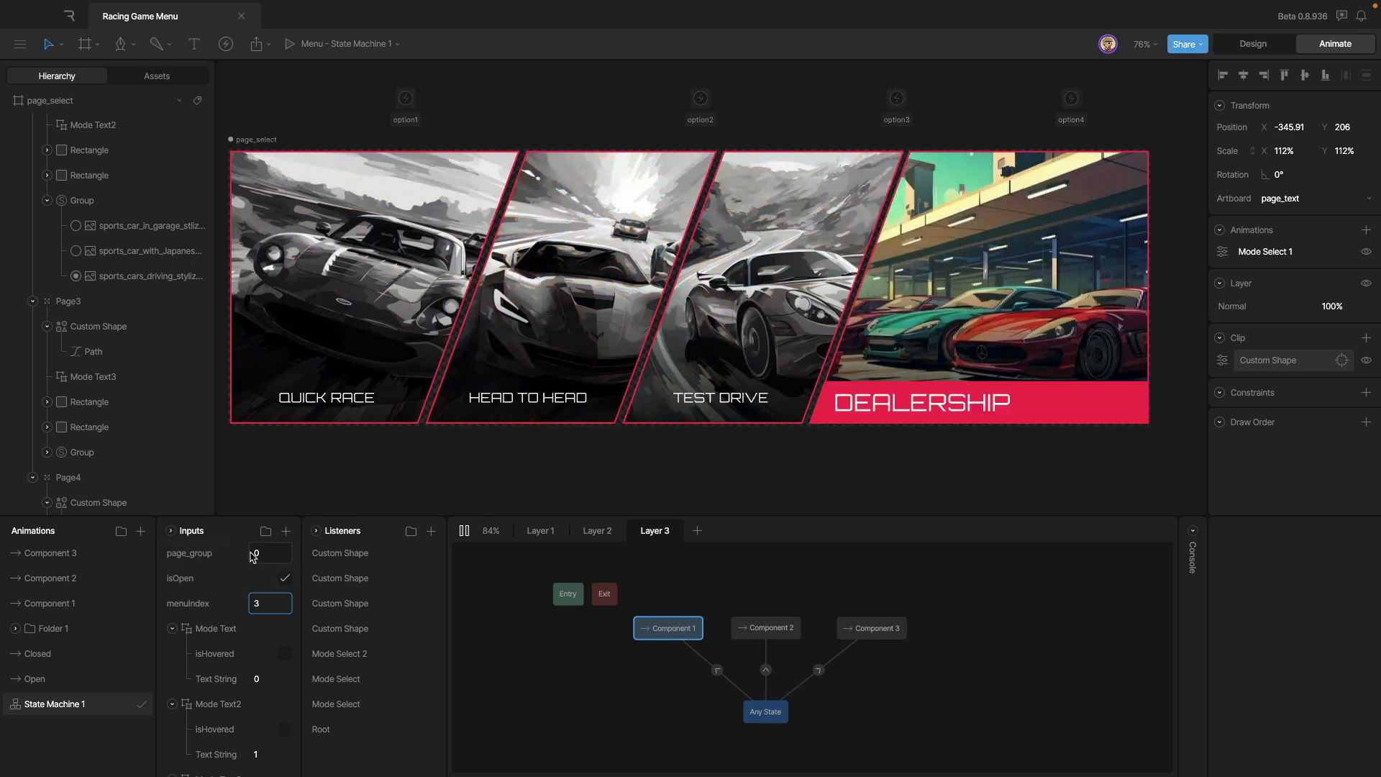
click(254, 558)
text(1)
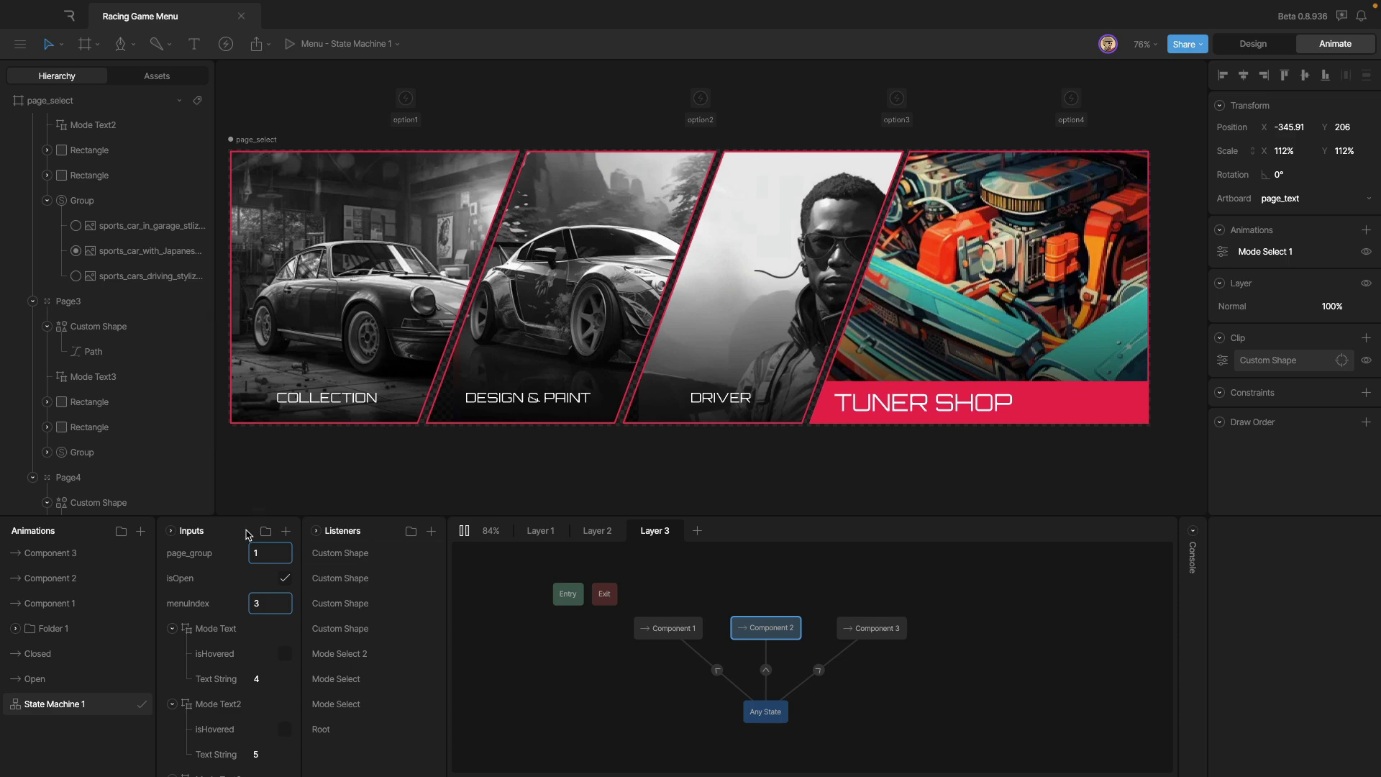
click(272, 550)
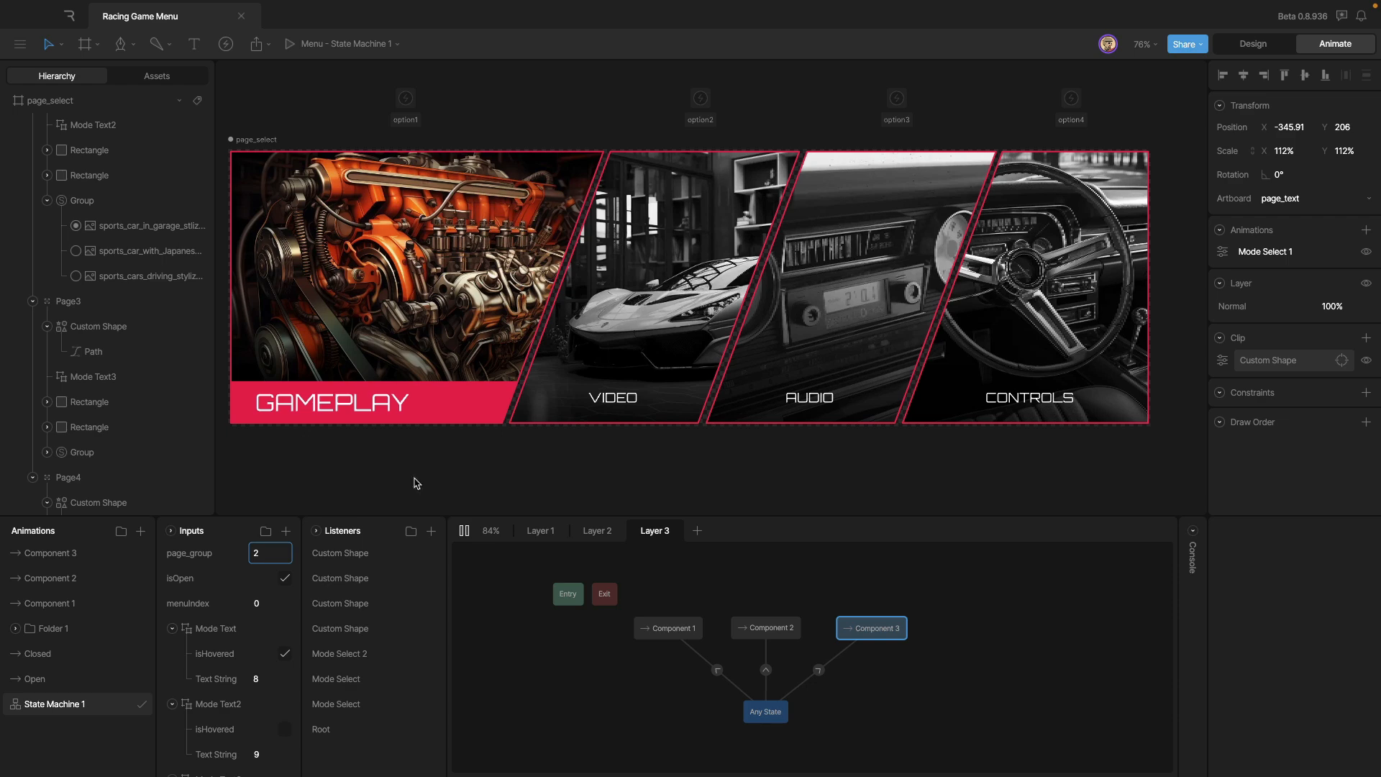
- Collapse the nested inputs of Mode Text through Mode Text4 and stop the state machine playback
click(172, 629)
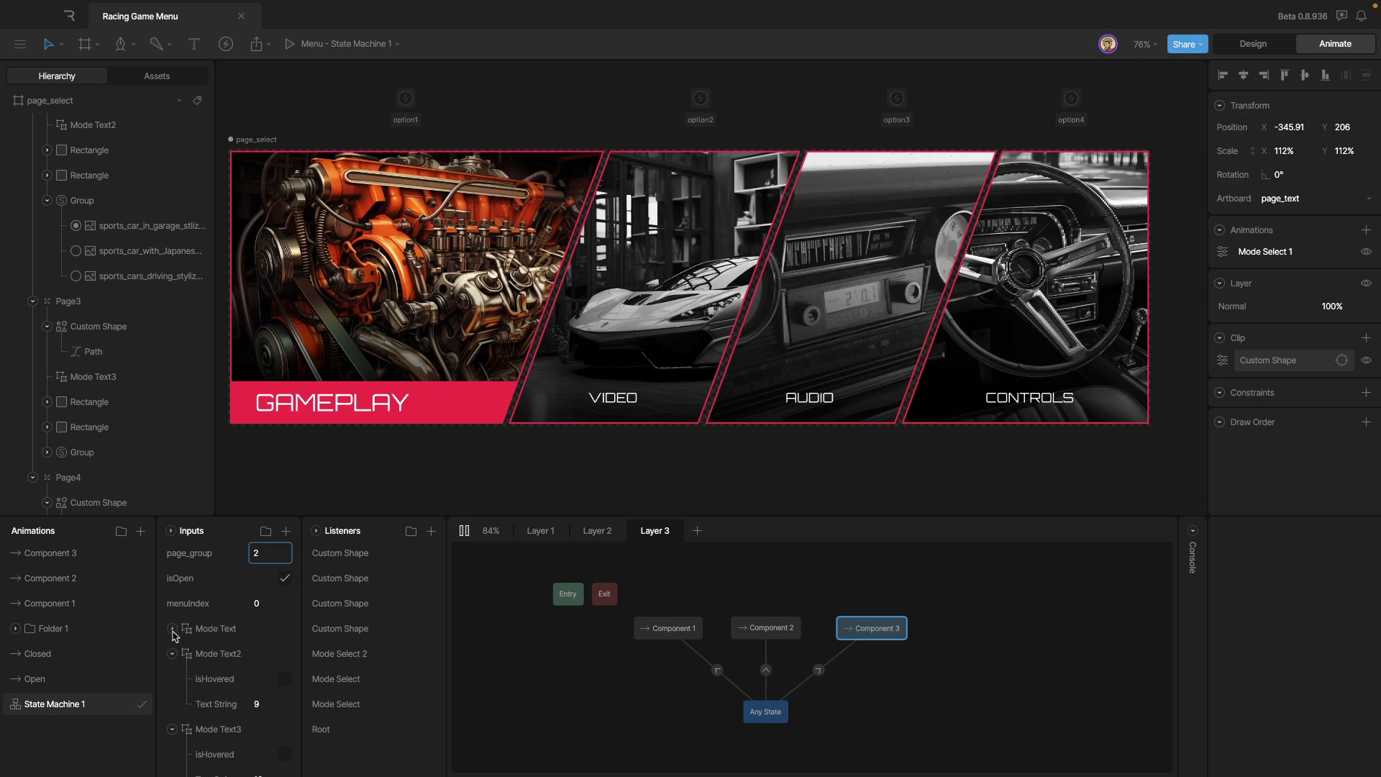
click(172, 654)
click(172, 679)
click(171, 704)
click(462, 532)
- Show Layer 2 of the state machine and open the timeline of its Closed state
click(597, 530)
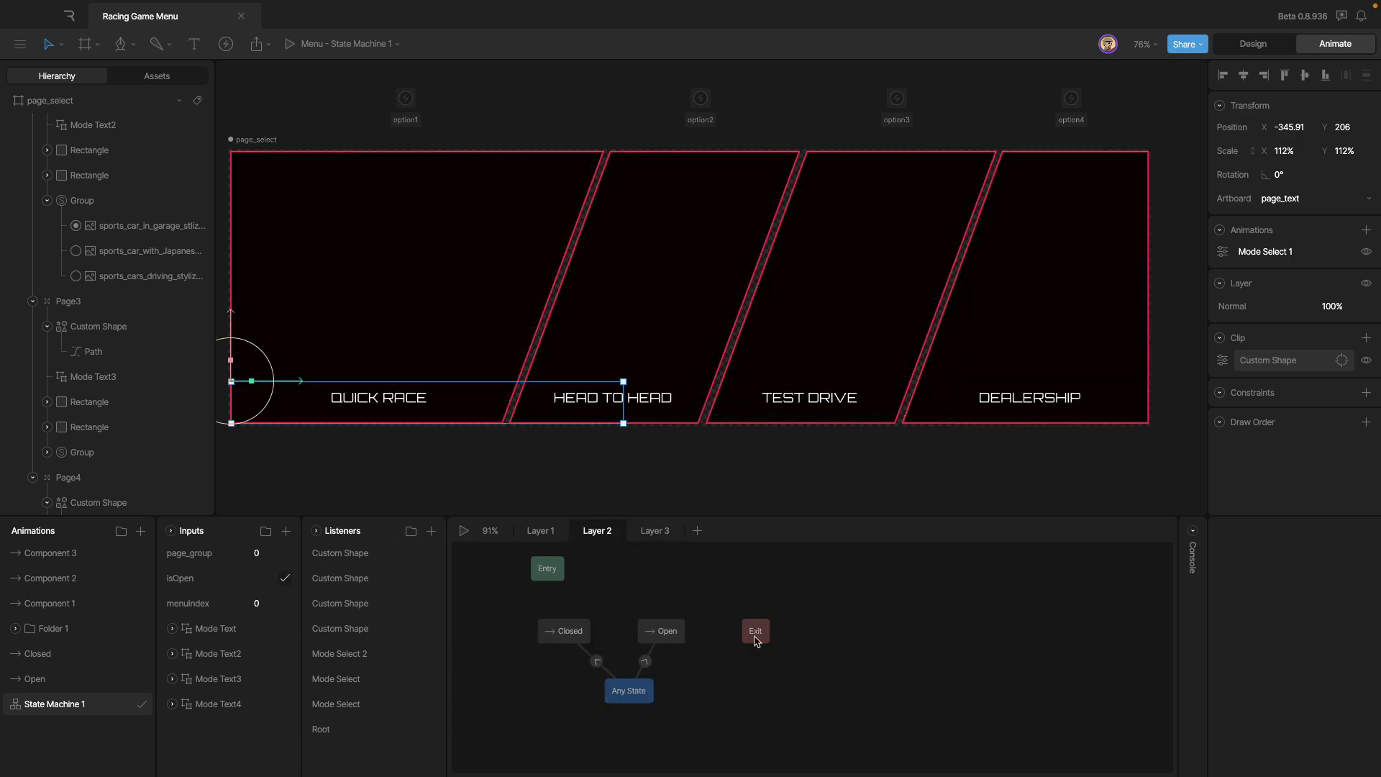
click(579, 640)
double_click(580, 643)
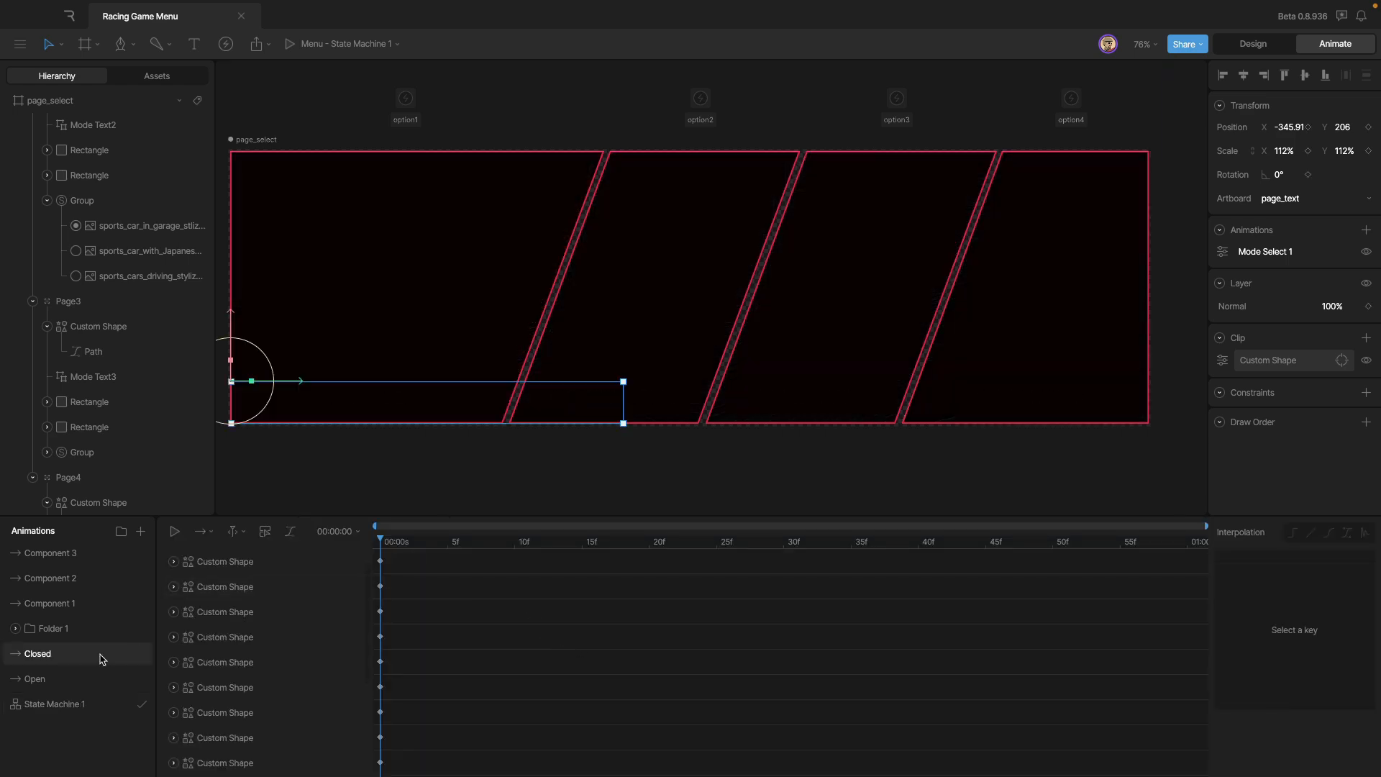
- Play the Open animation twice from the start, and scrub its playhead to frame 8
click(108, 679)
key(space)
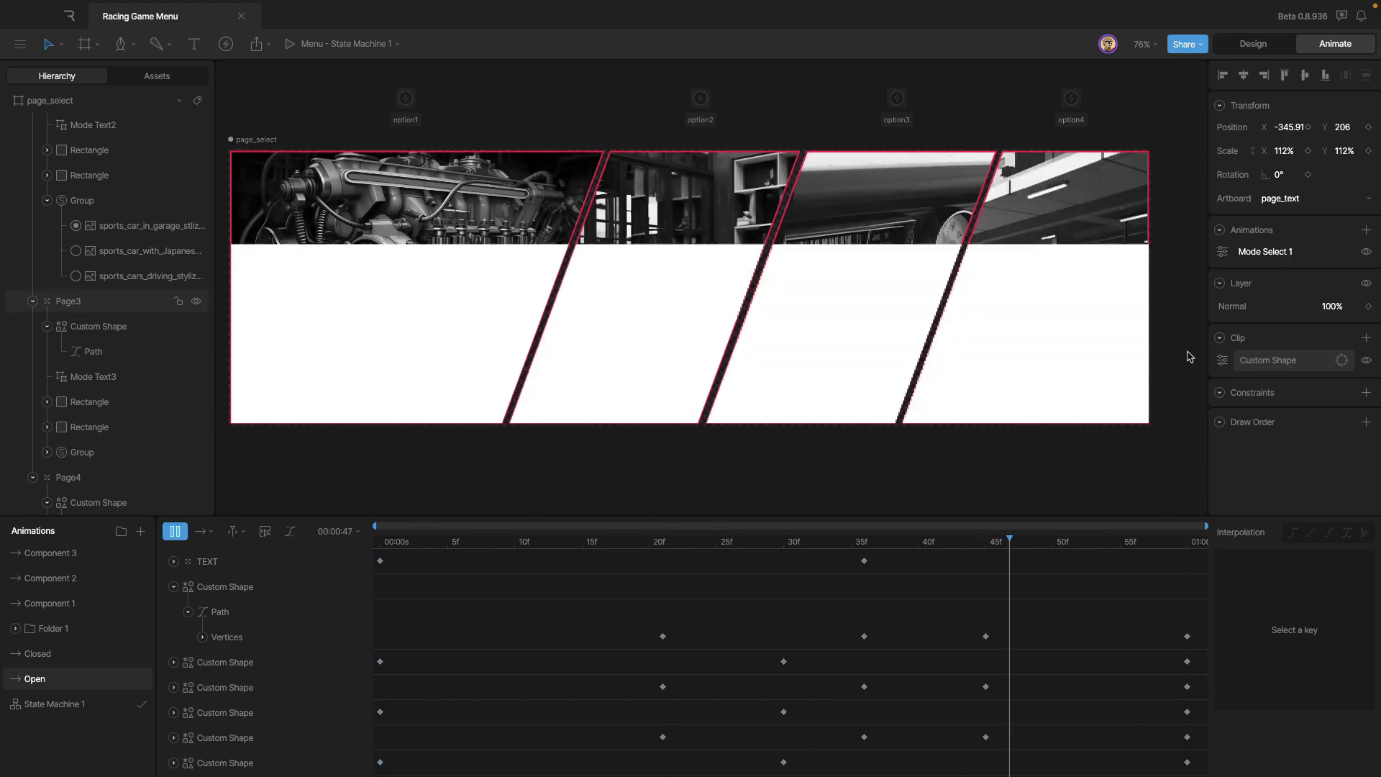
click(916, 438)
drag(441, 545, 322, 561)
key(space)
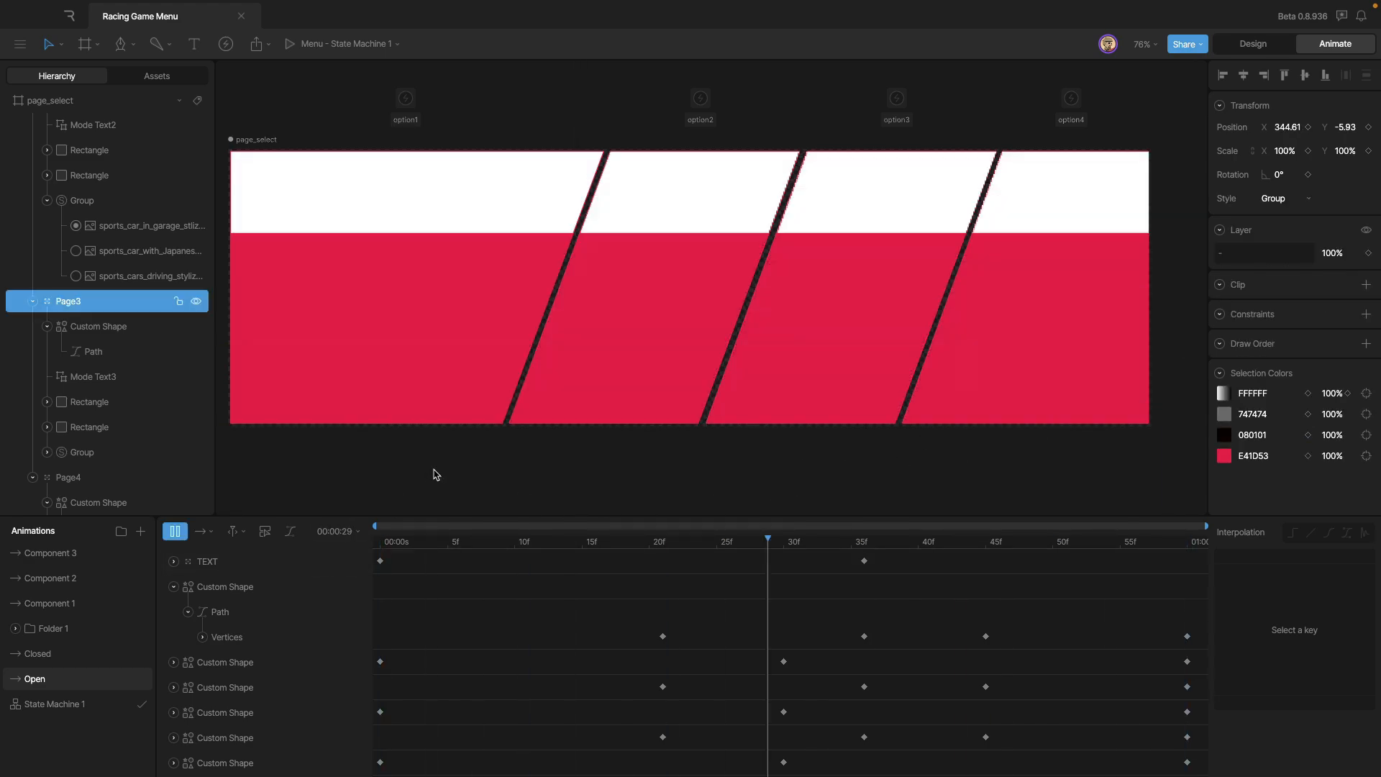
mouse_move(471, 545)
mouse_down()
mouse_move(1187, 545)
mouse_move(376, 545)
mouse_move(567, 552)
mouse_move(489, 546)
mouse_up()
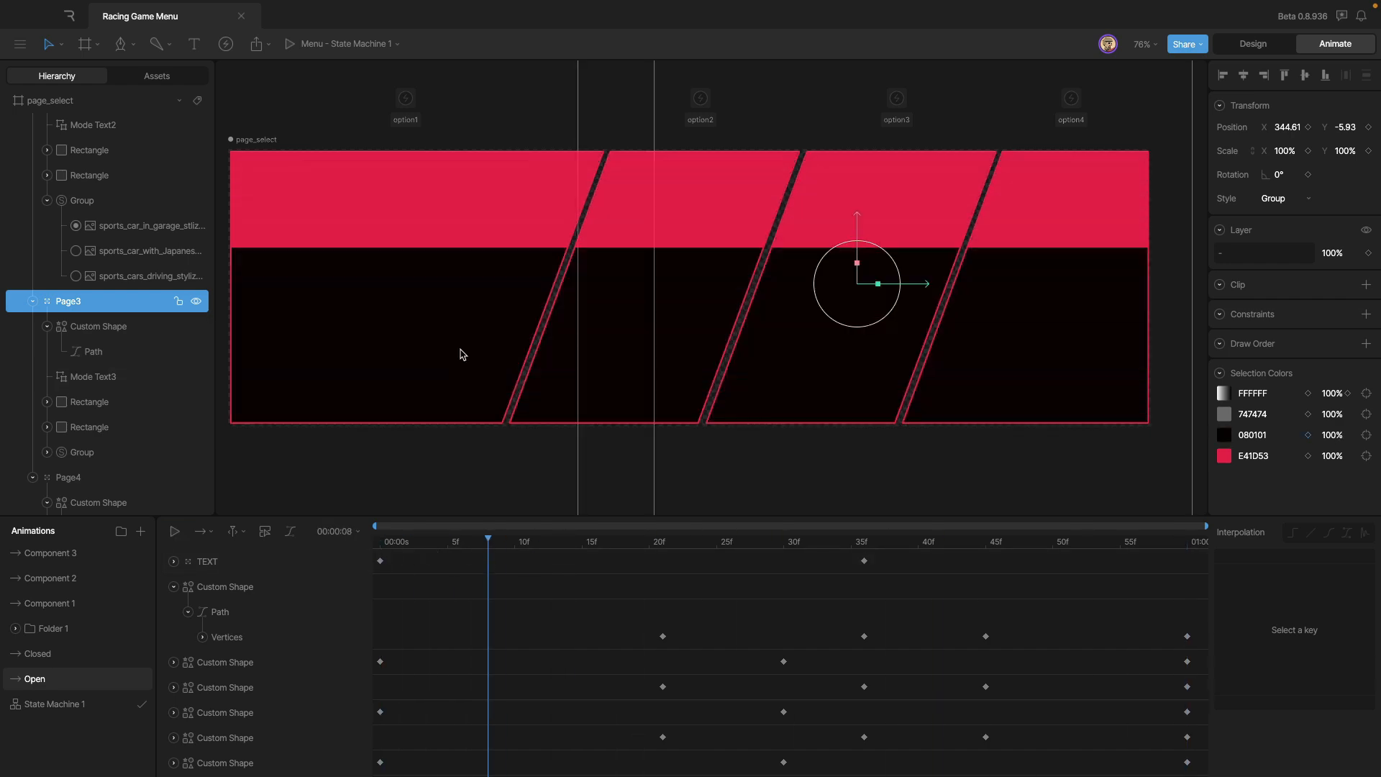
- Select the red and white Custom Shapes in the first two transition groups to examine how the wipe is layered
click(454, 223)
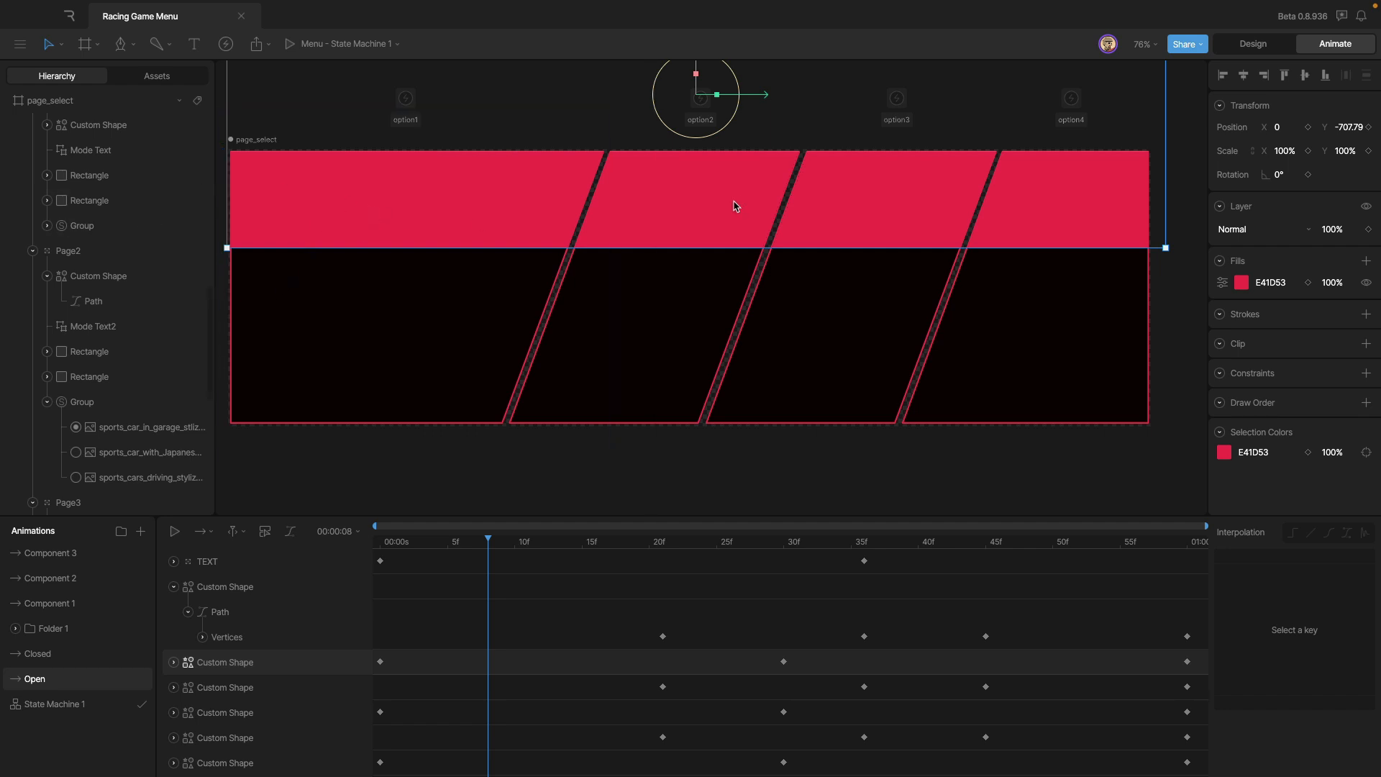
drag(659, 239, 691, 314)
scroll(564, 271, down, 2)
click(331, 256)
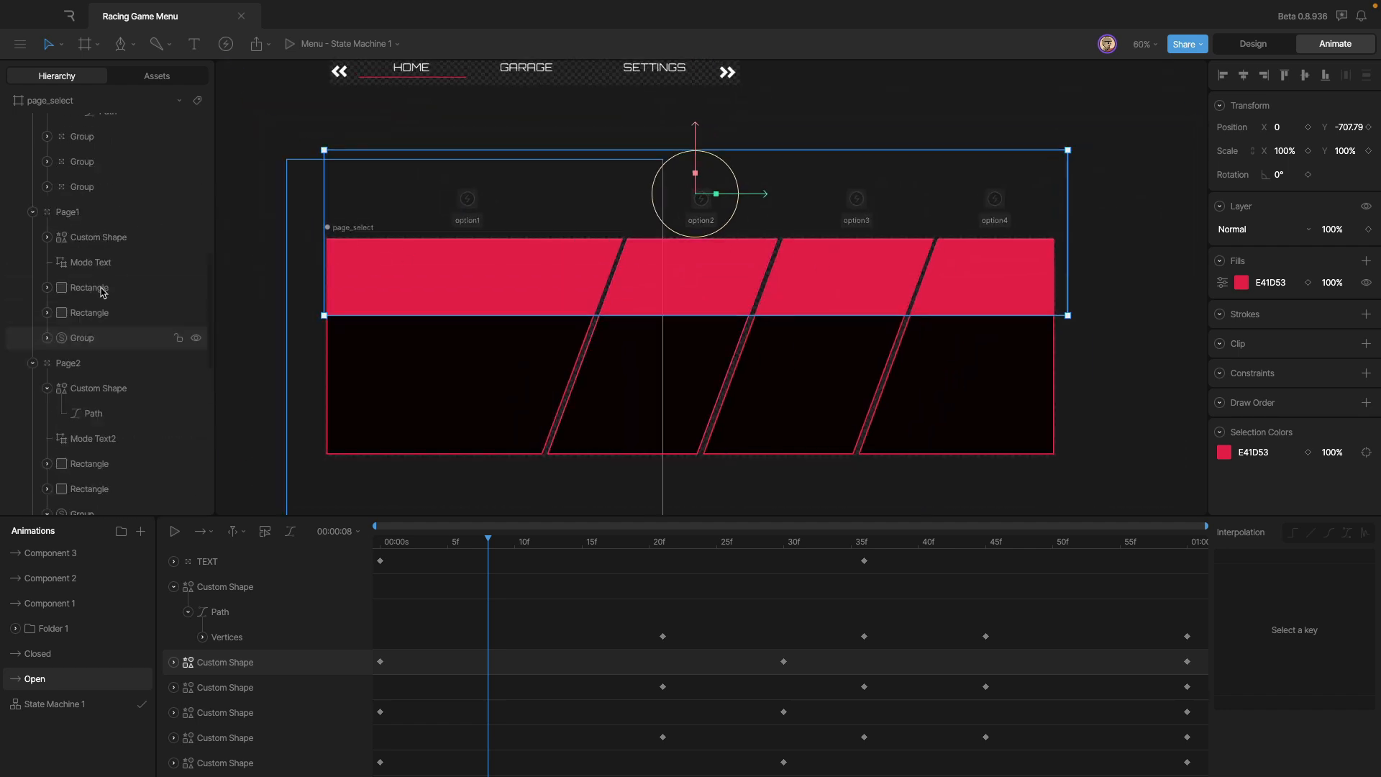
click(119, 201)
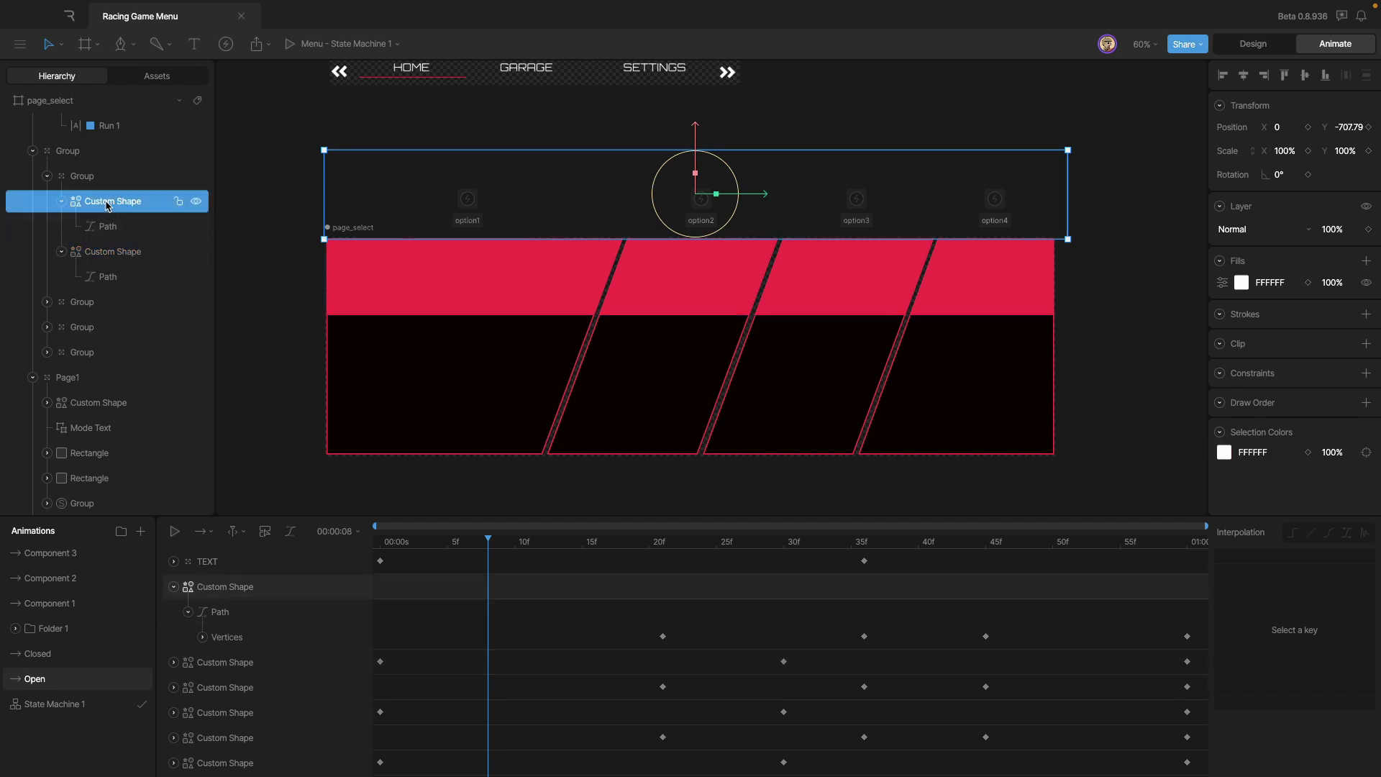
click(112, 253)
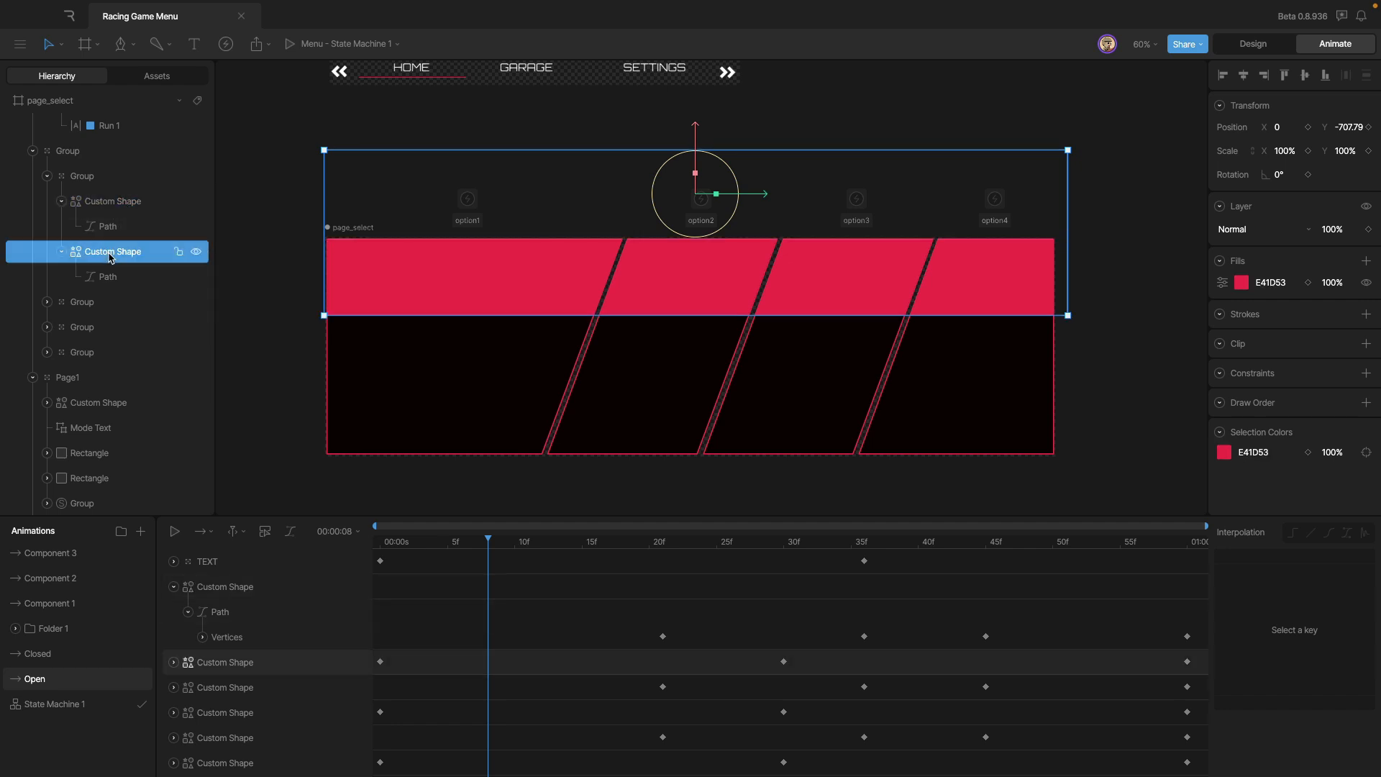
click(47, 301)
click(112, 380)
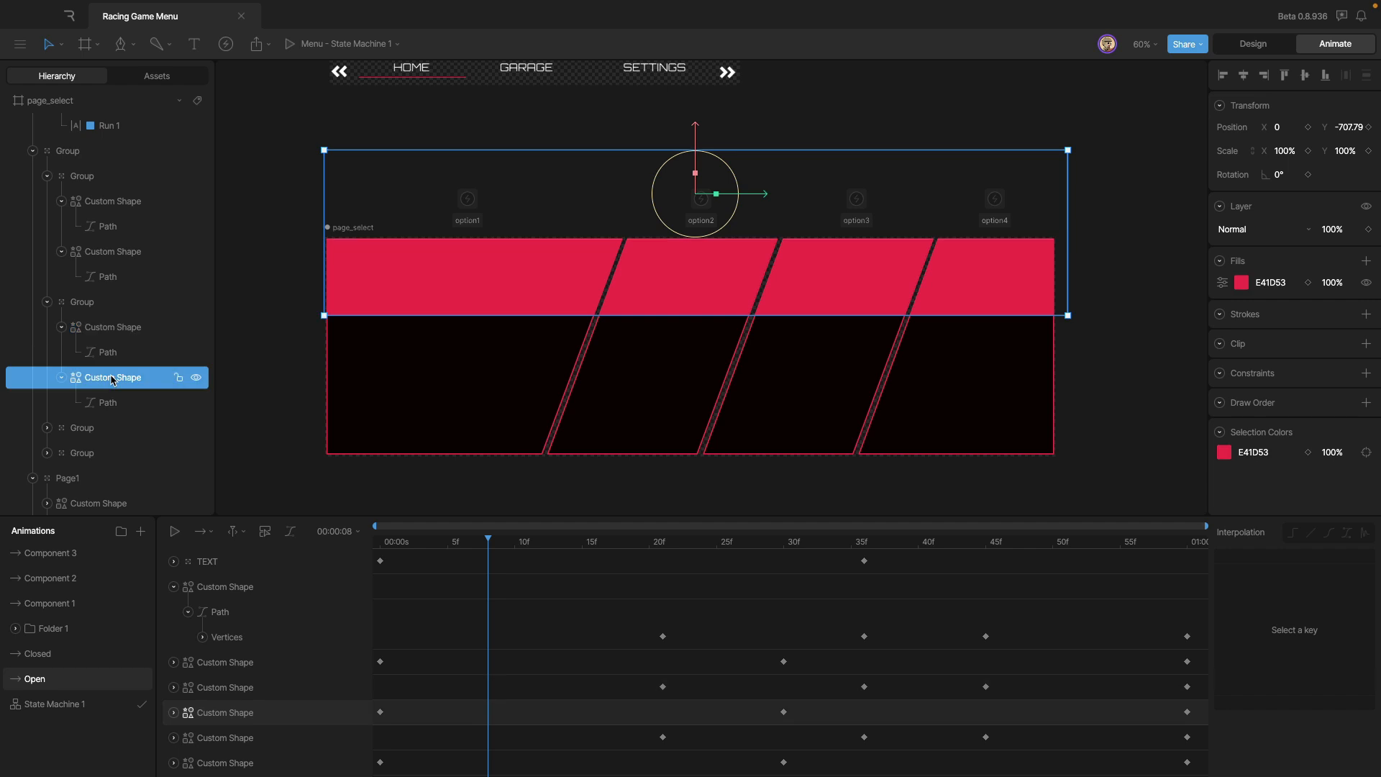
- Select the black panel shapes of the first two pages at frame 0, and scrub the Open timeline to frame 11 and back
drag(508, 554, 353, 592)
click(451, 383)
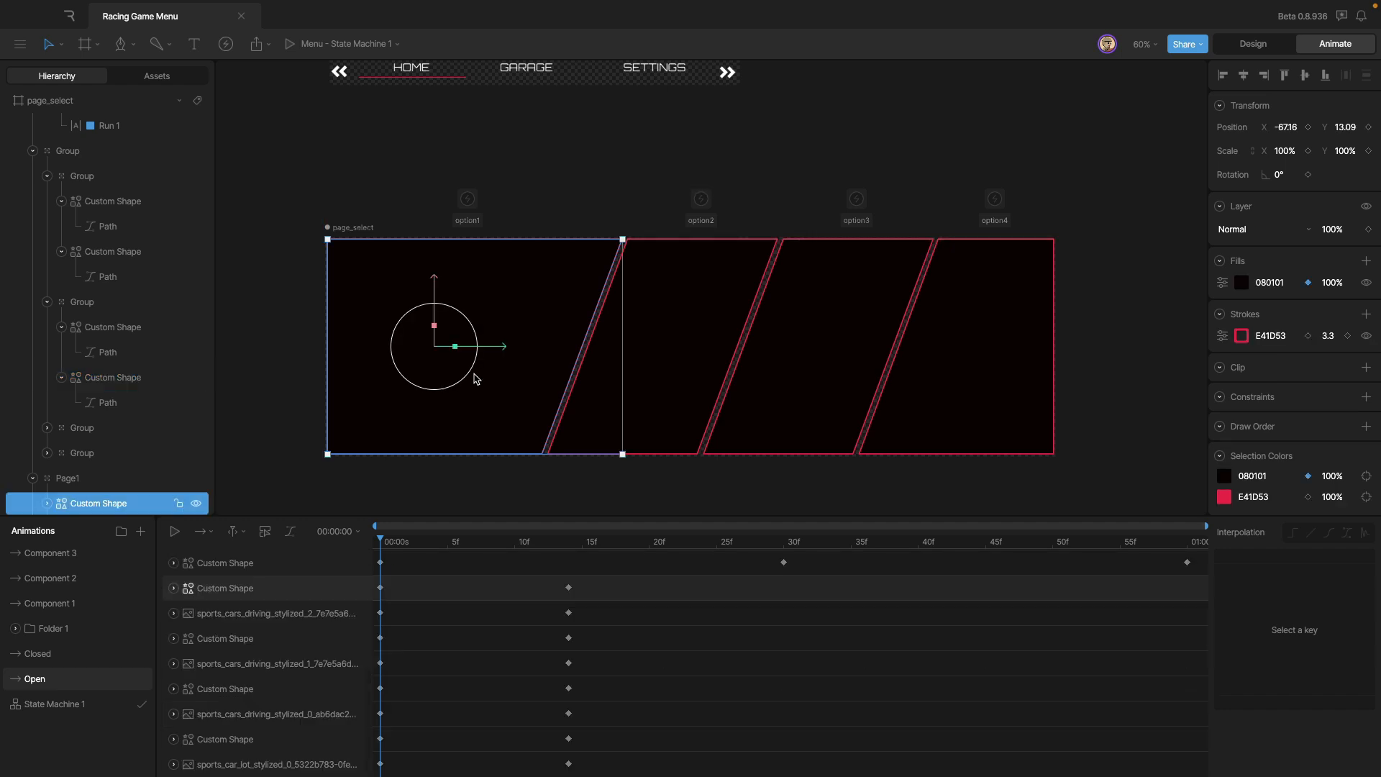
shift+click(723, 352)
click(1110, 364)
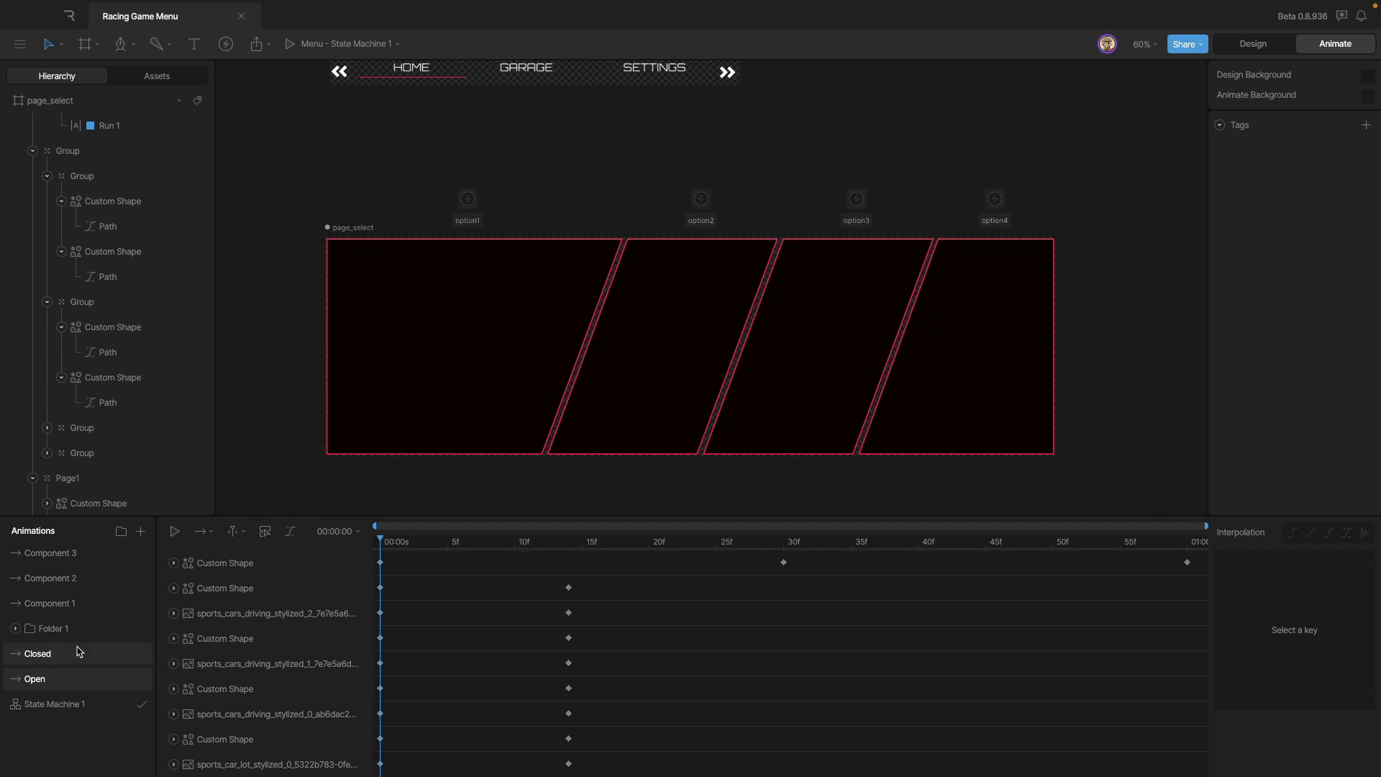
drag(393, 546, 528, 545)
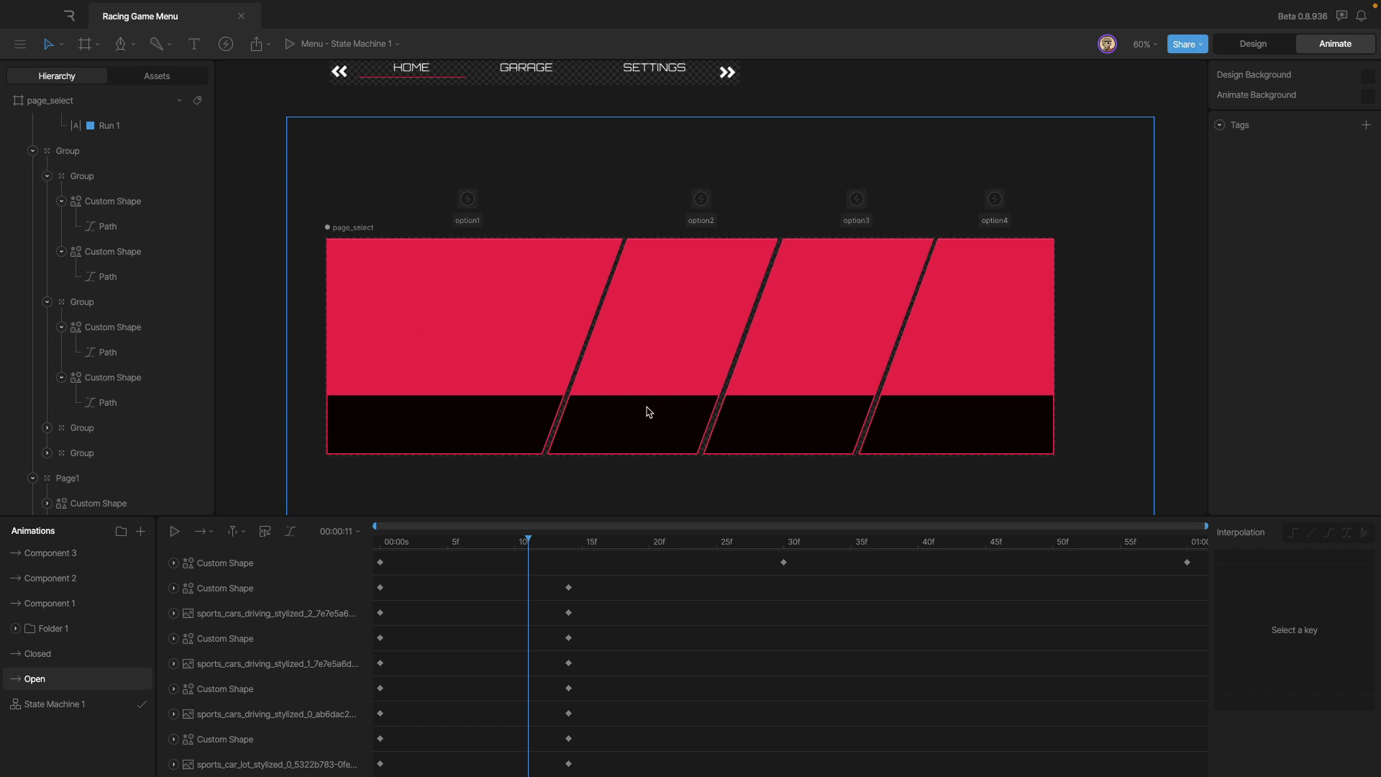
drag(530, 545, 284, 564)
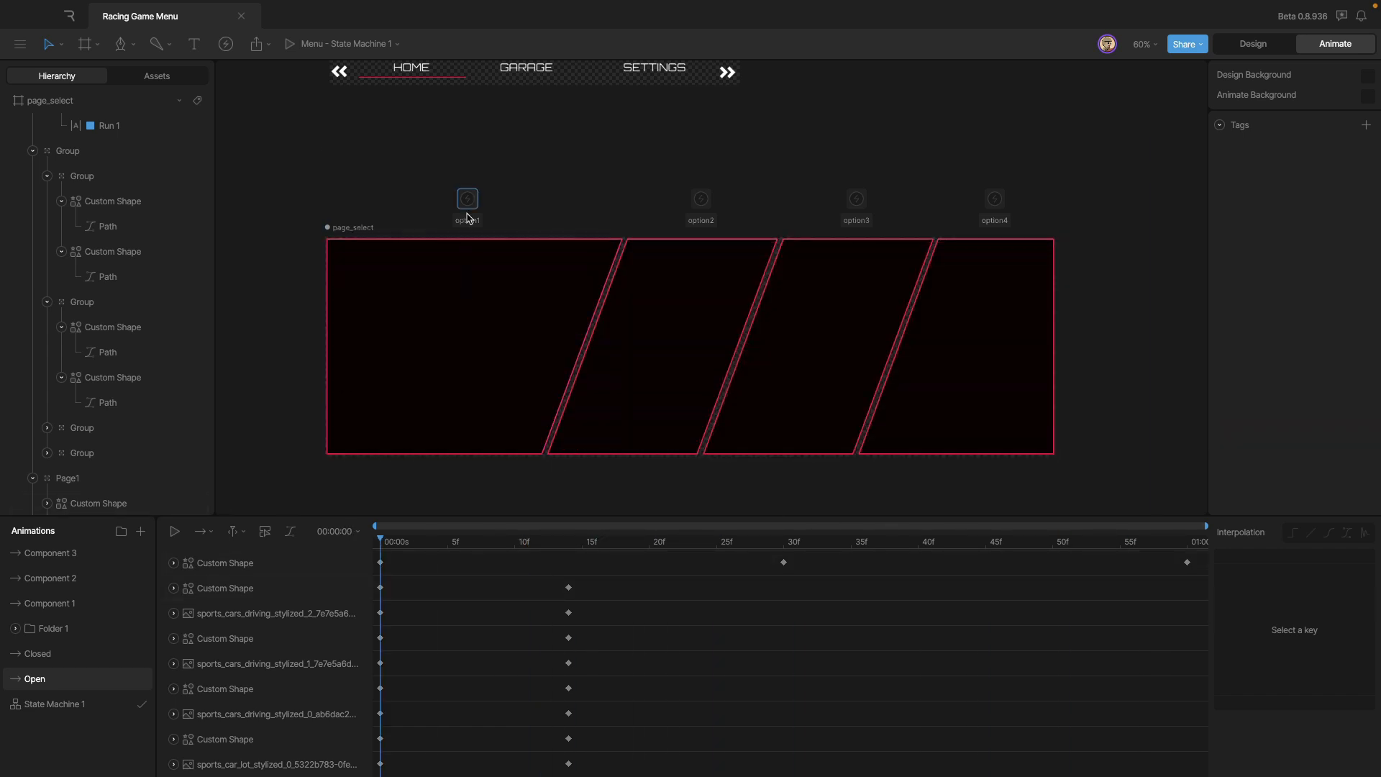
- Compare the white and red Custom Shapes in the first transition group at frame 0, ending with the red one selected
scroll(154, 252, up, 5)
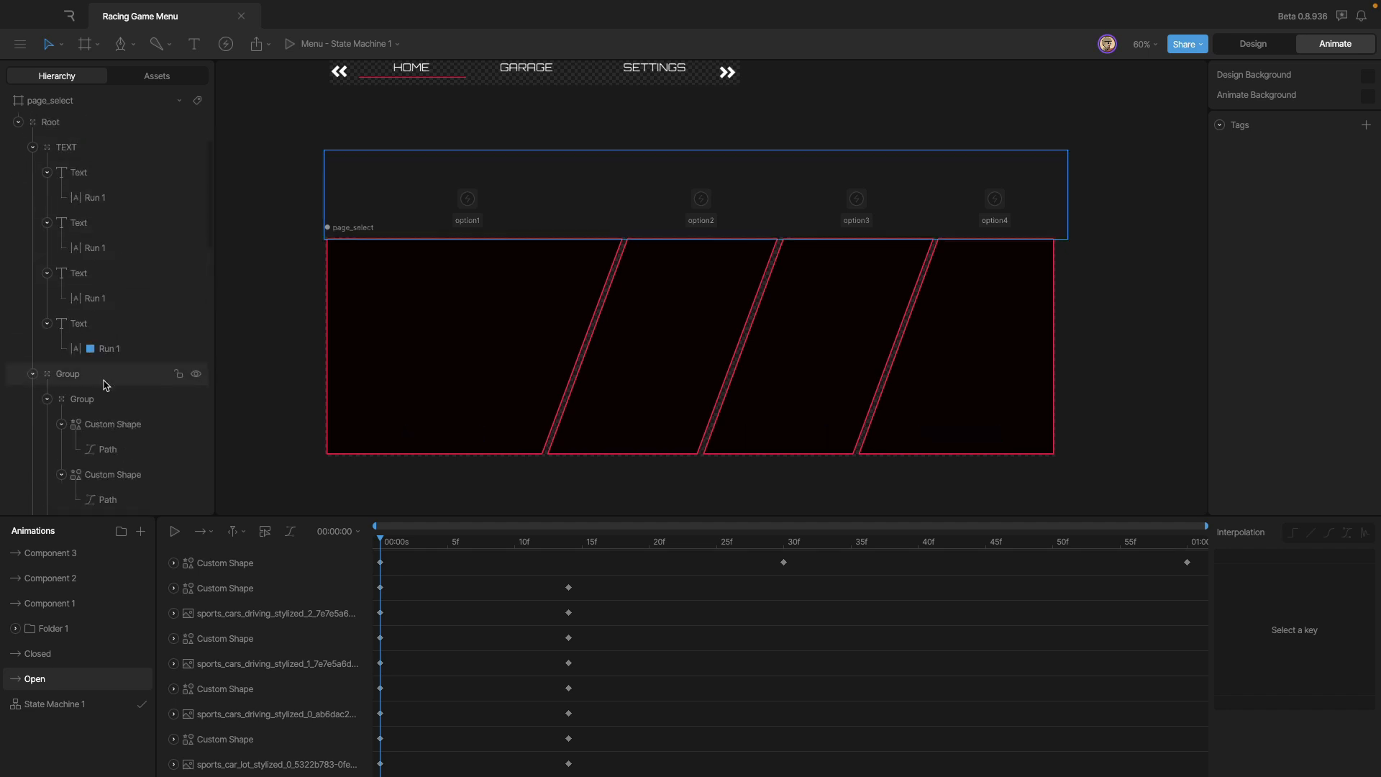
click(109, 425)
click(108, 474)
click(108, 425)
click(108, 474)
click(109, 424)
click(115, 474)
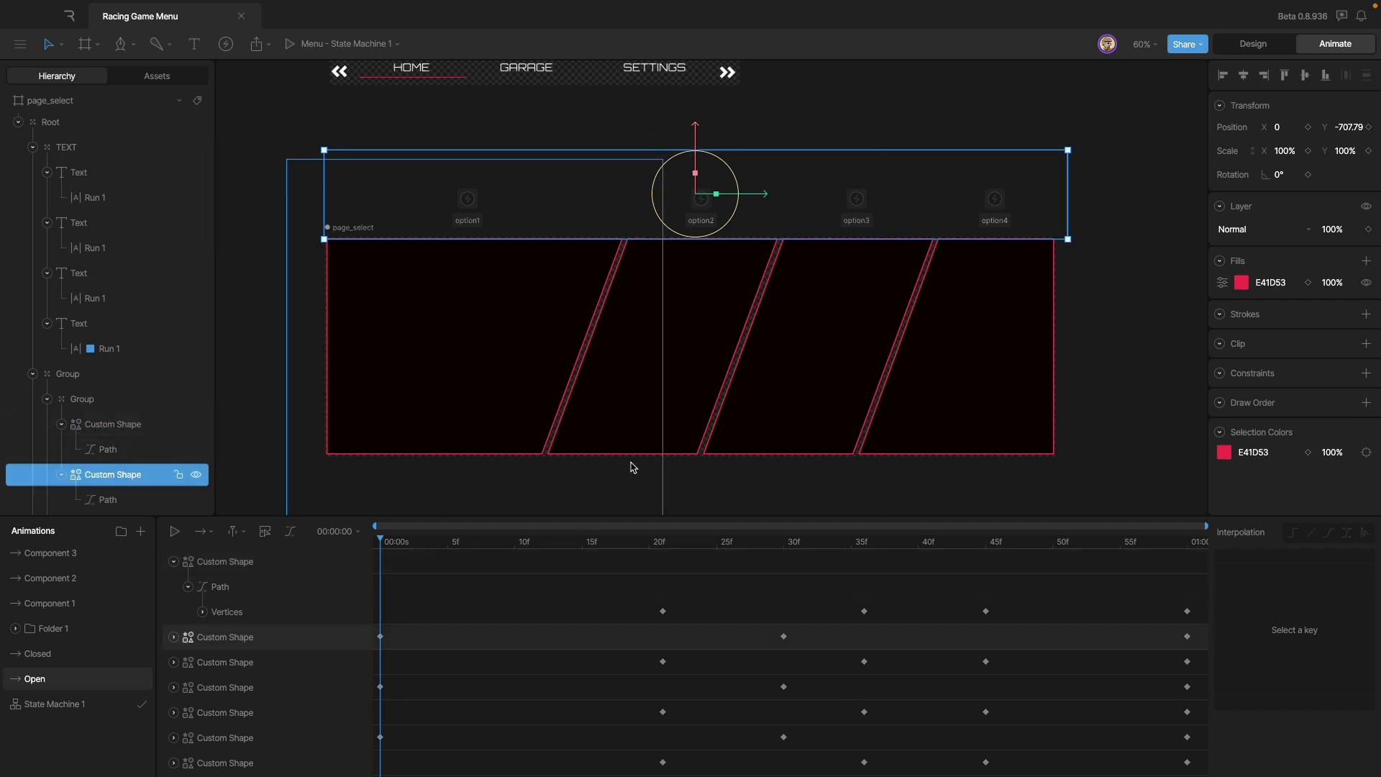
- Play the Open animation from frame 0 and stop it to review the red wipe
scroll(108, 410, down, 1)
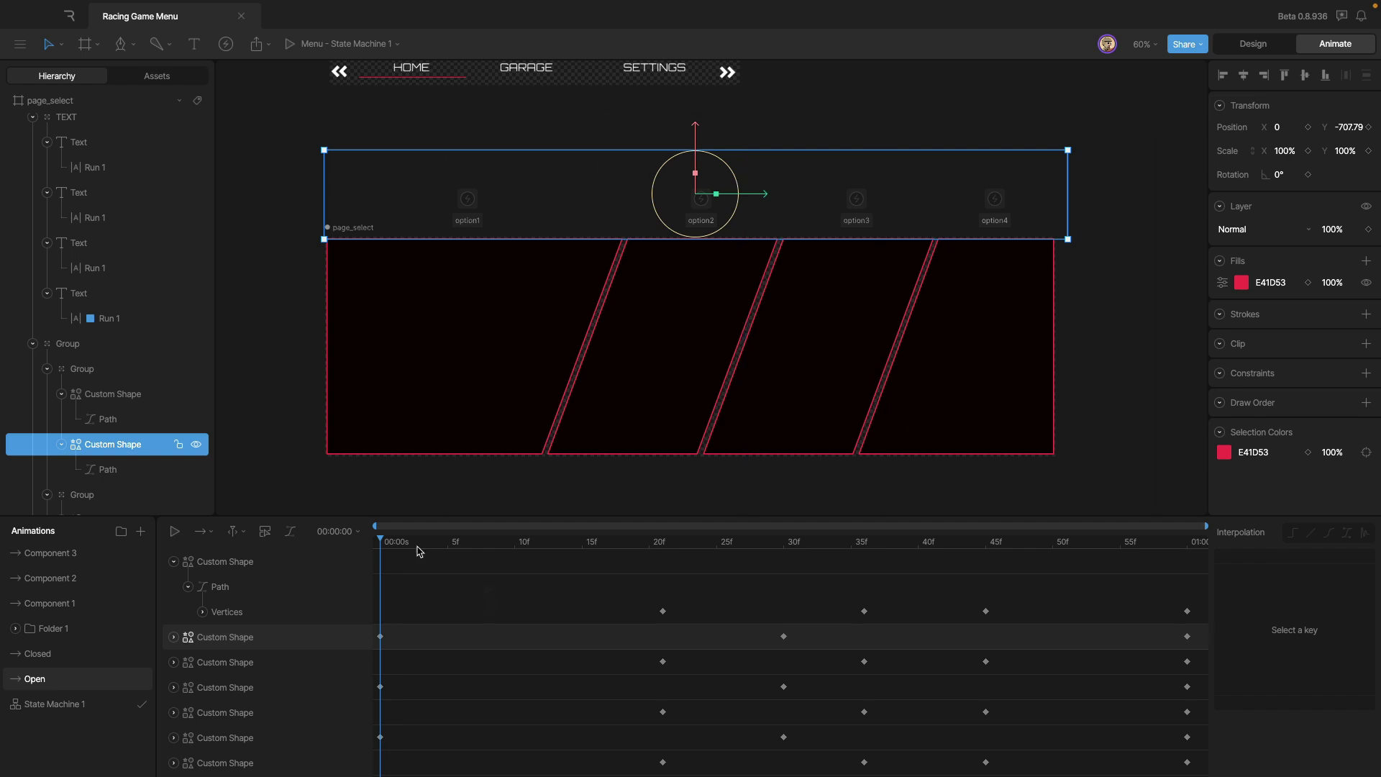
key(space)
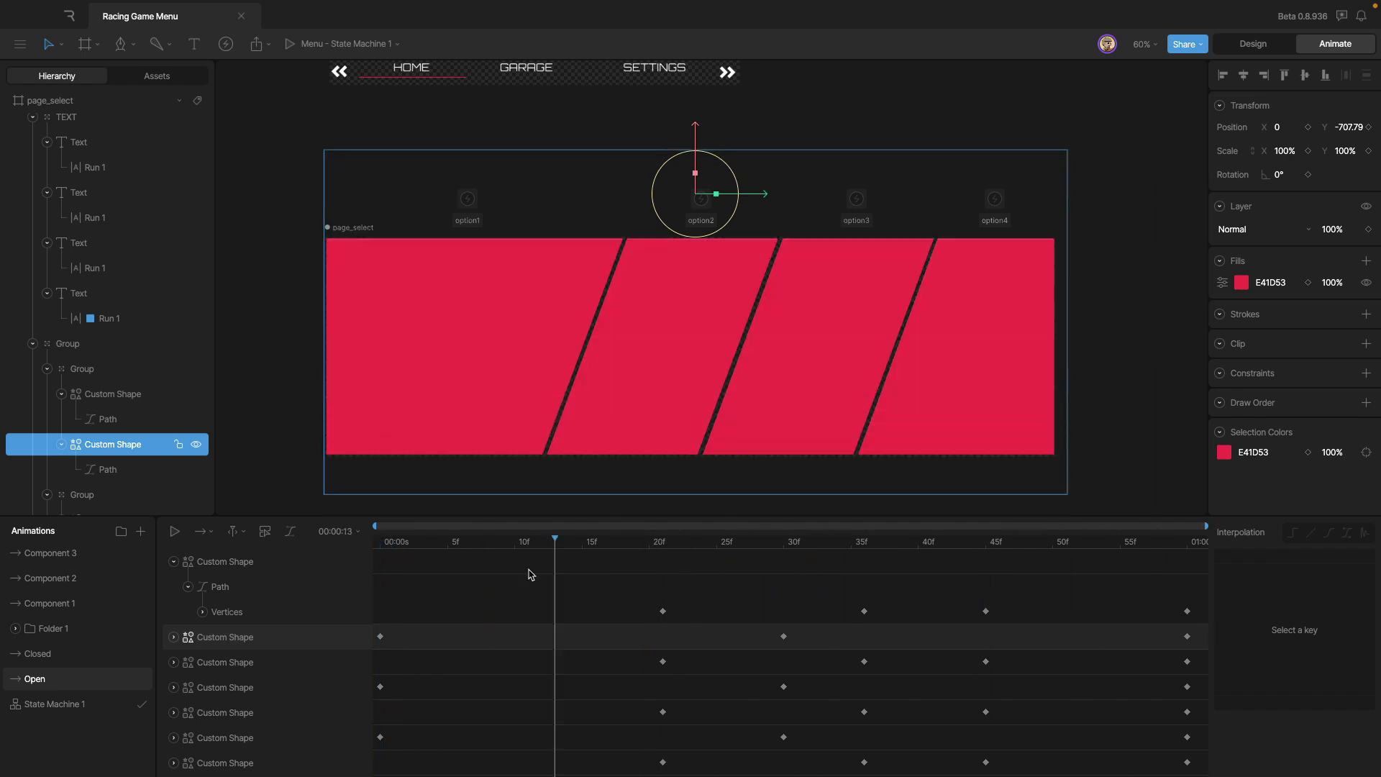
key(space)
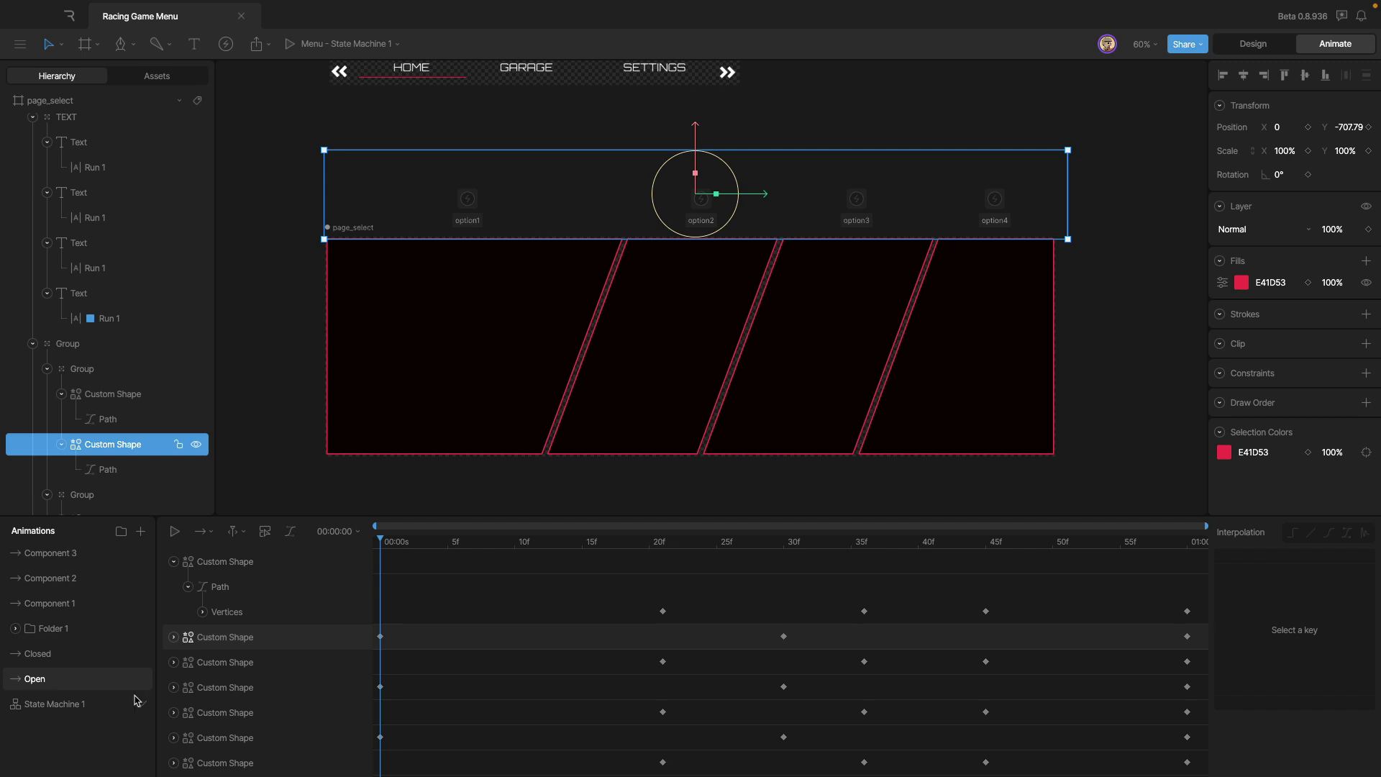
- Open page_select's State Machine 1 and examine the Custom Shape and Mode Select listeners
click(86, 702)
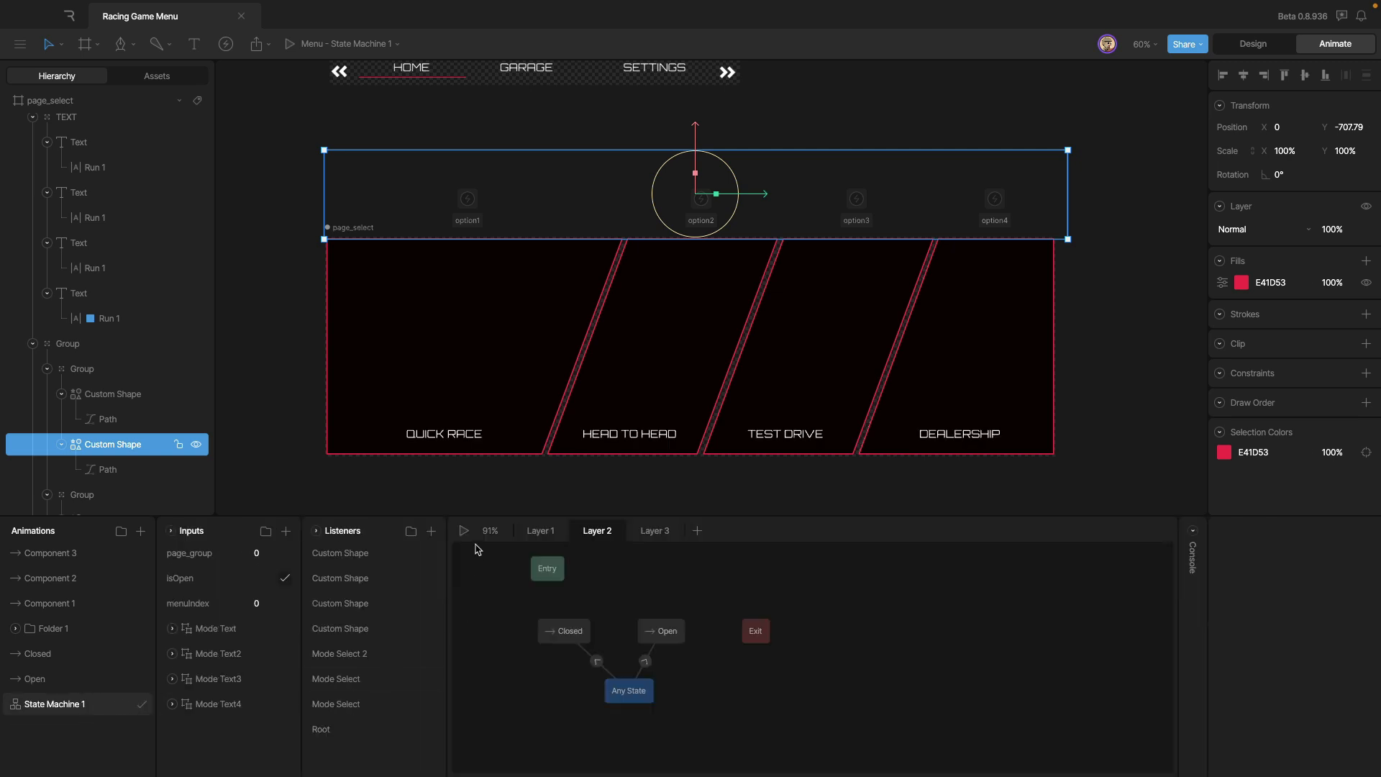
click(352, 553)
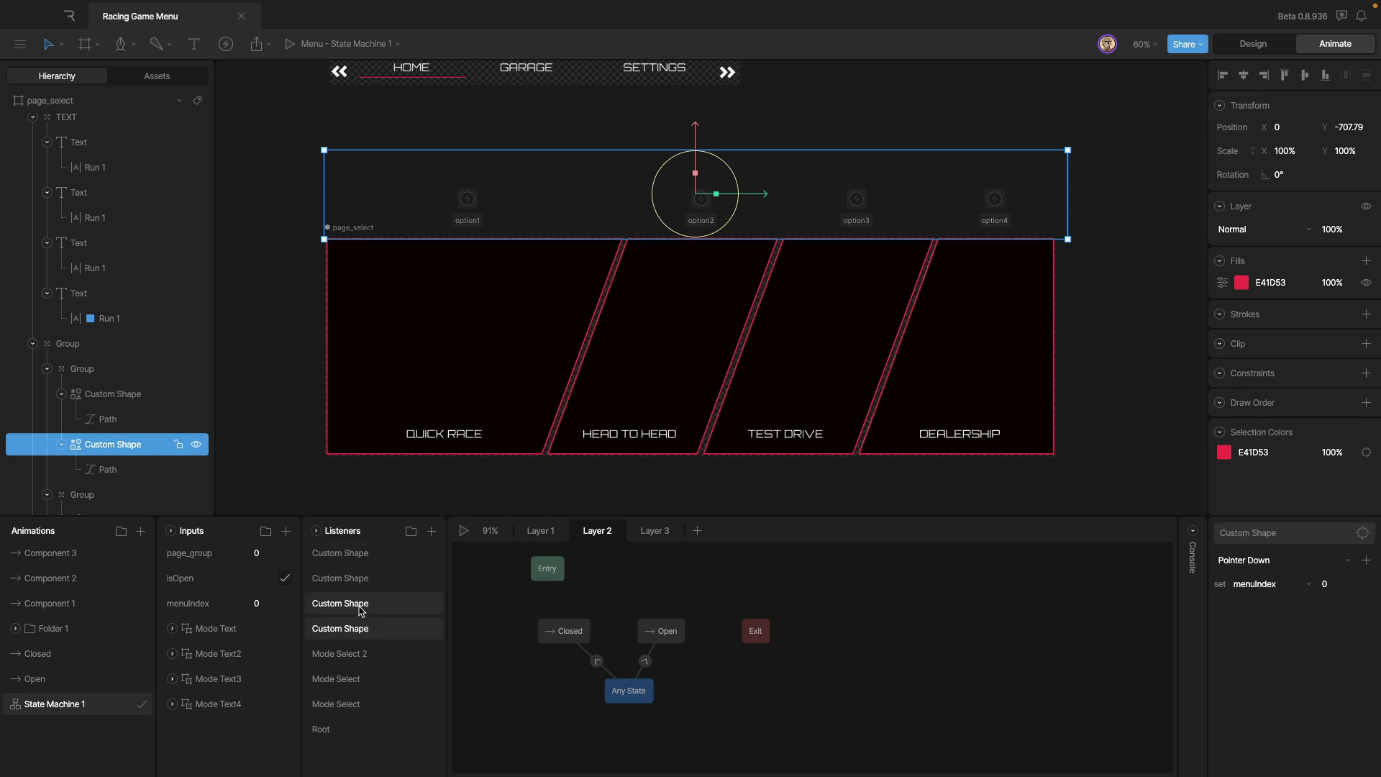
click(357, 603)
click(358, 628)
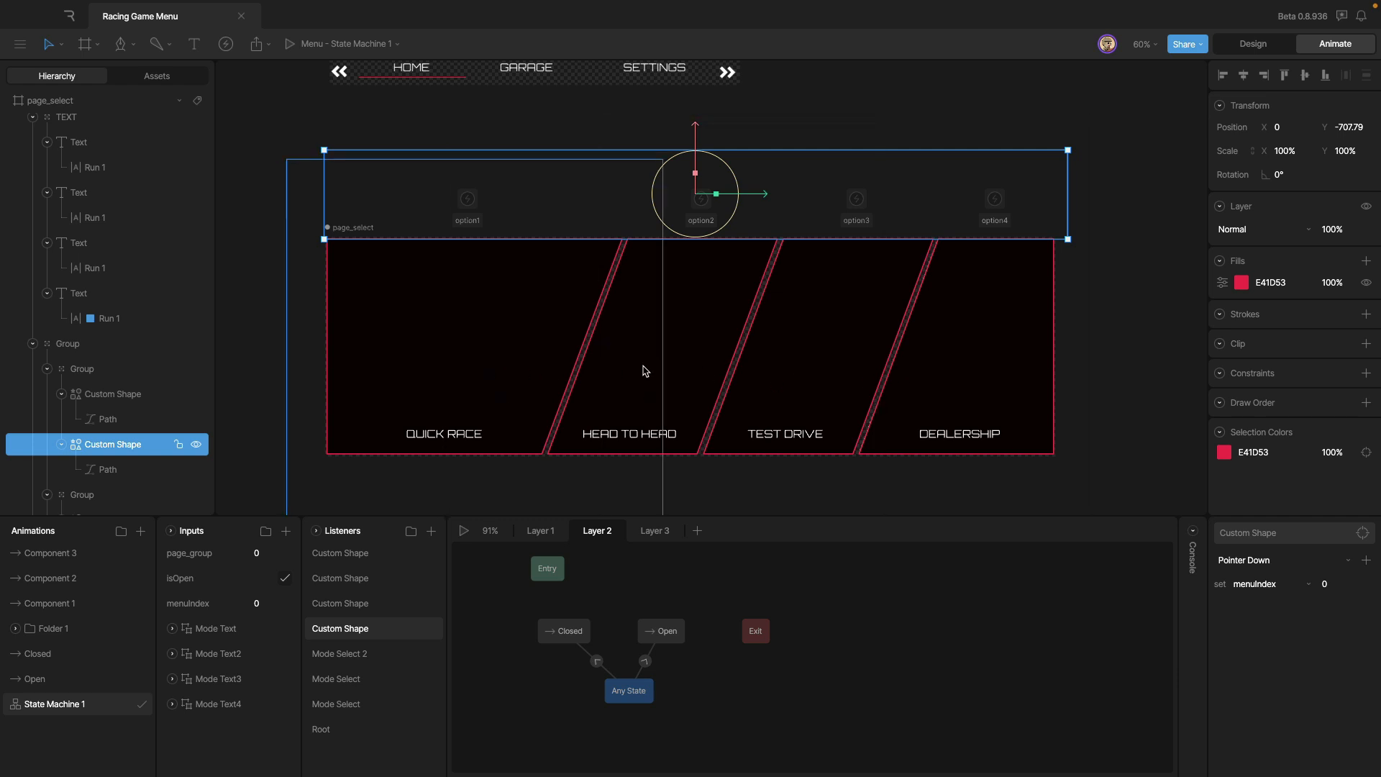
click(356, 709)
click(340, 654)
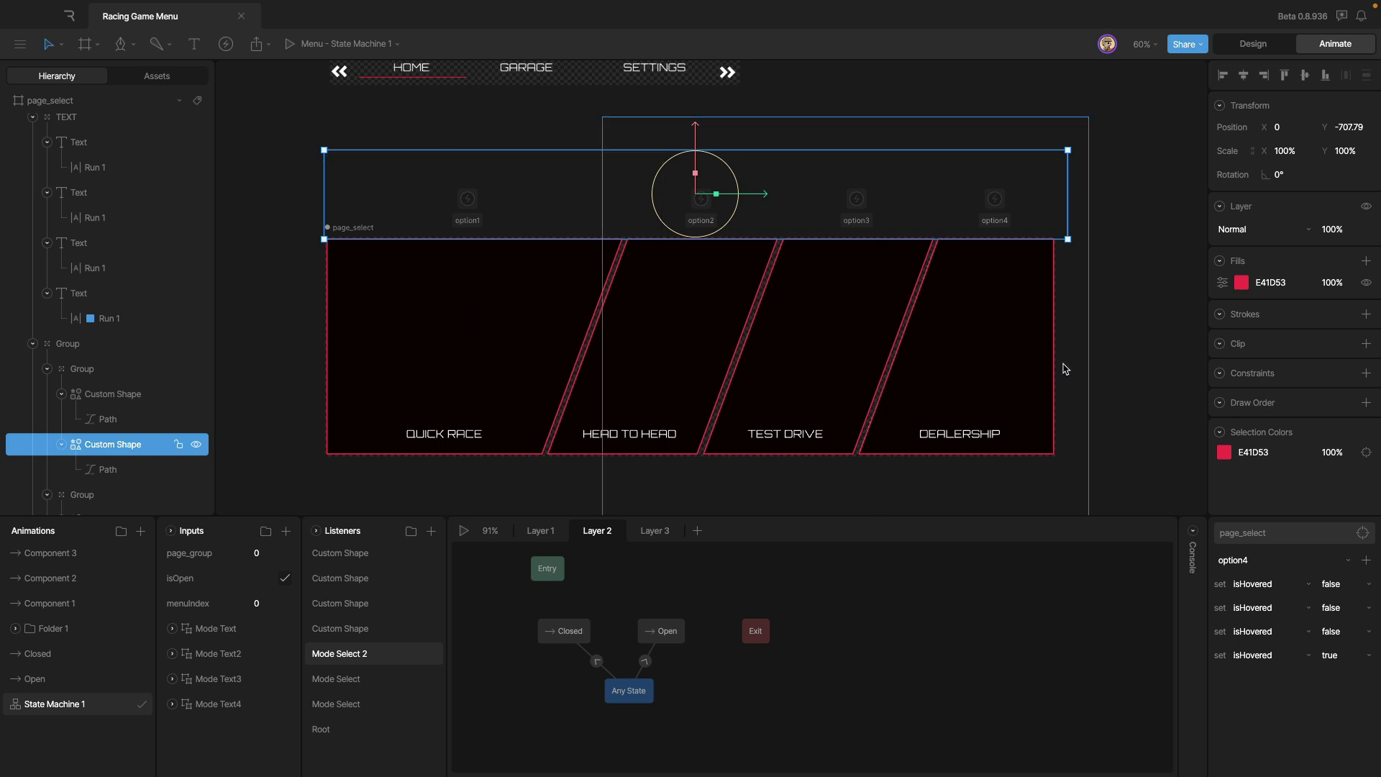
- Select the option events above the page_select artboard through option4 to examine them, and clear the selection
click(701, 199)
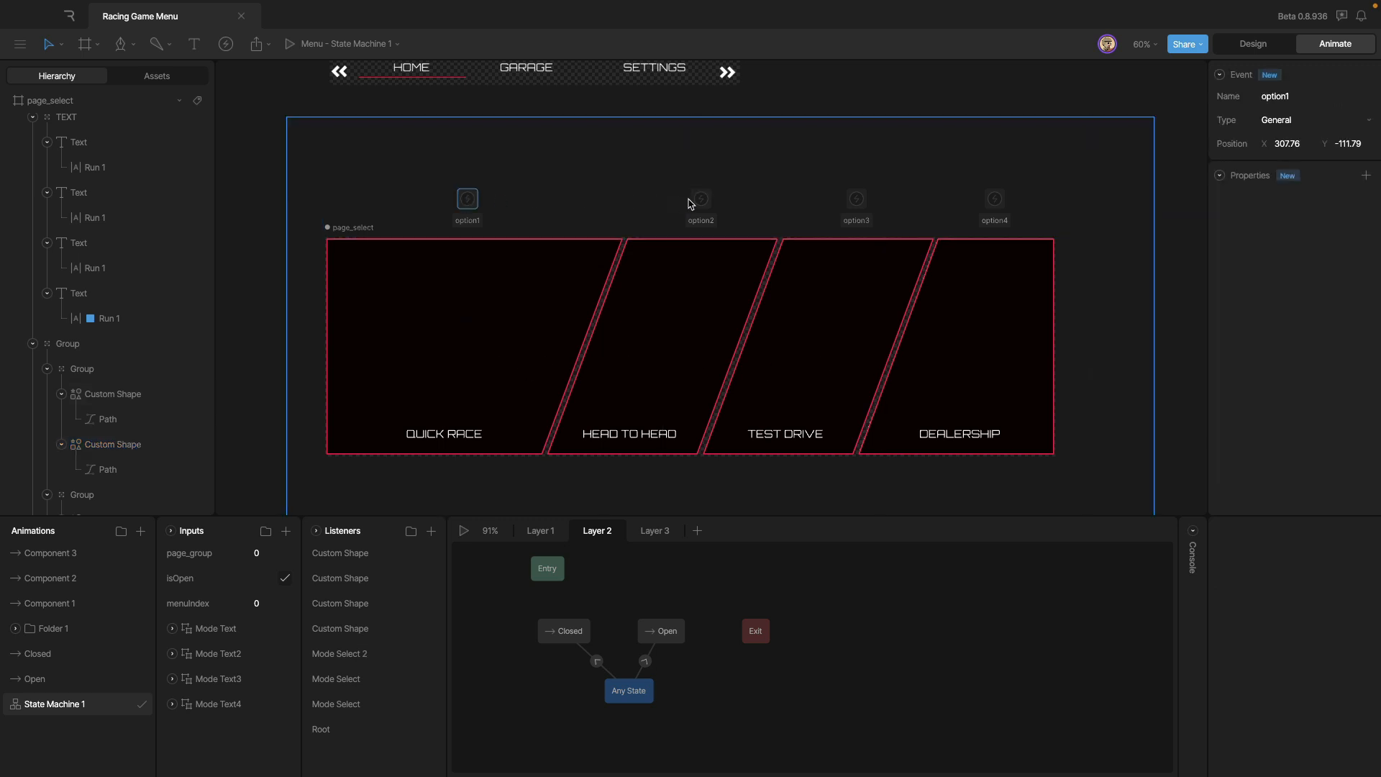
click(846, 202)
click(993, 203)
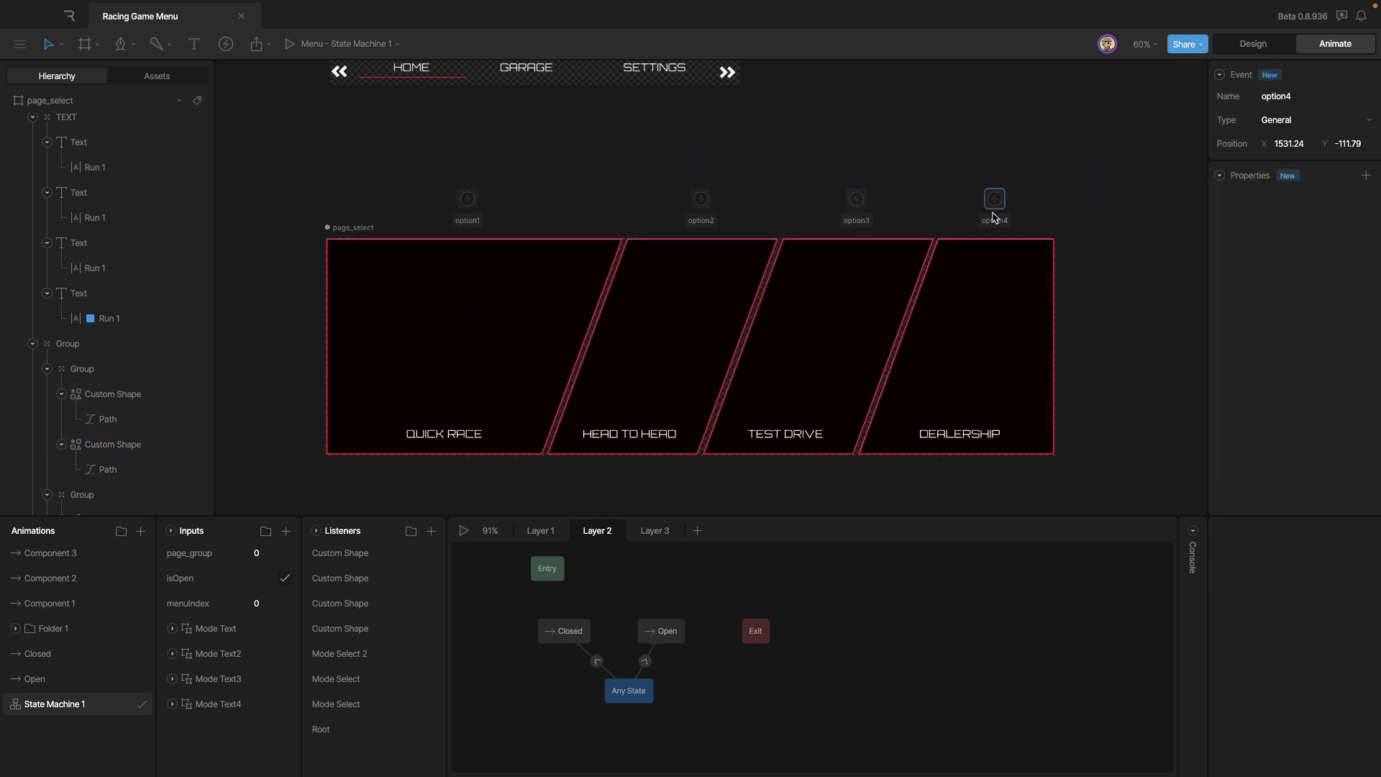
click(1176, 184)
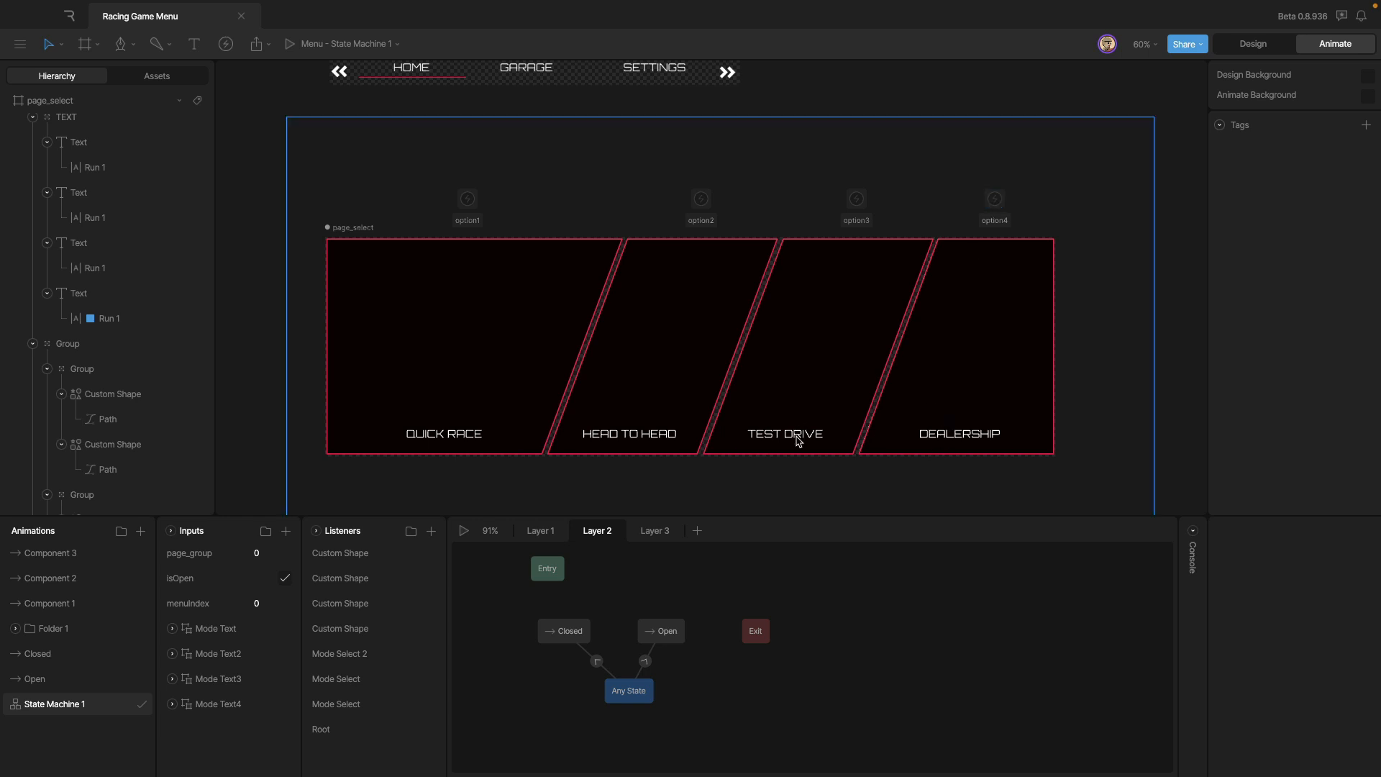
- Look over the page_text, page_select, page_header and Menu artboards to compare how the menu components fit together
scroll(490, 388, down, 5)
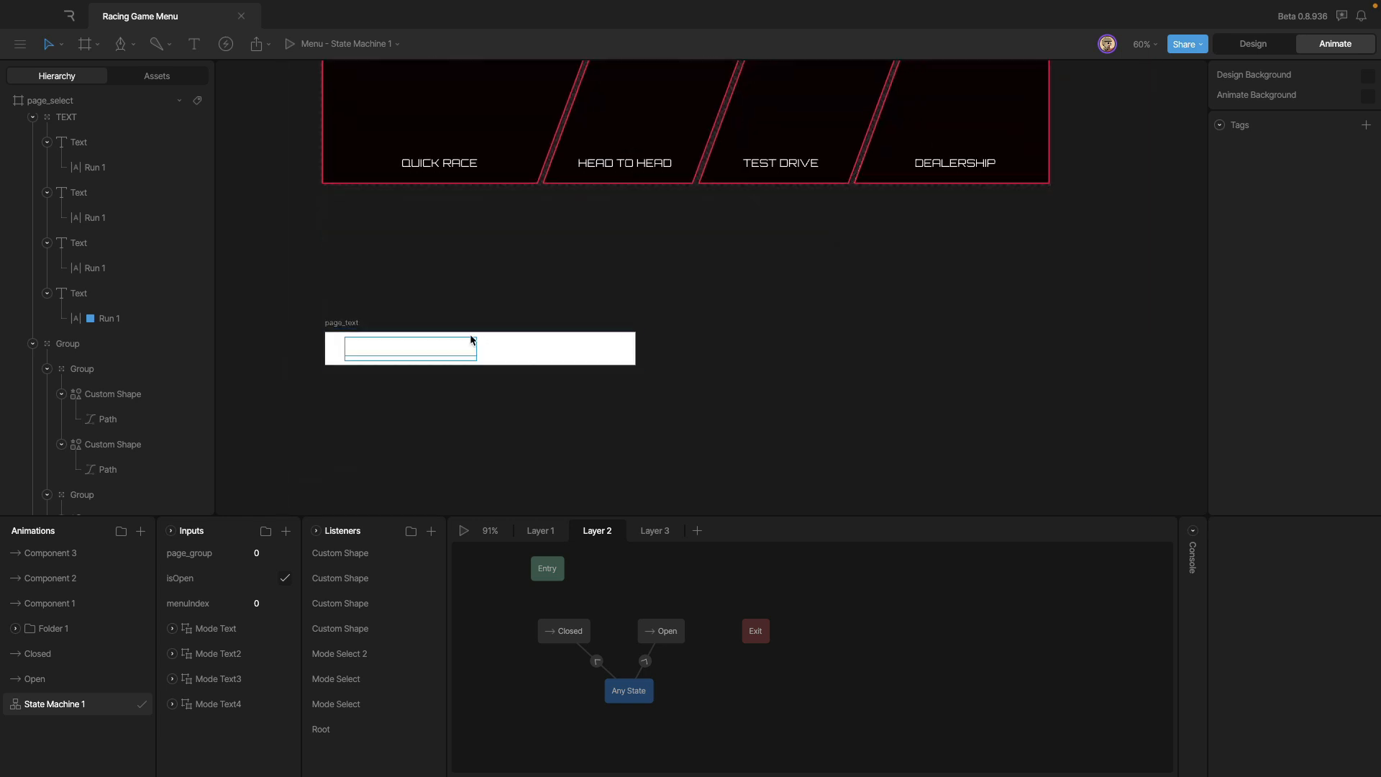
scroll(439, 432, up, 3)
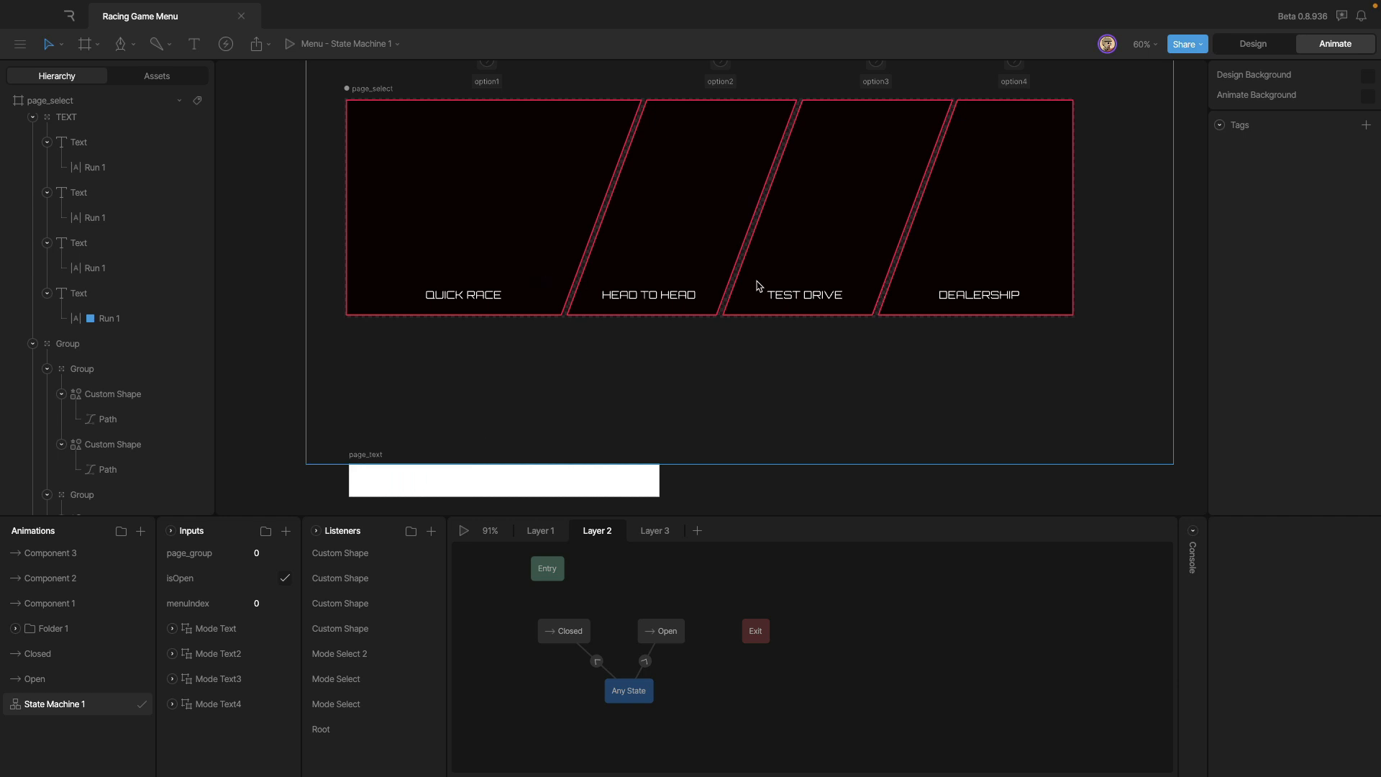
scroll(748, 382, up, 2)
scroll(806, 292, up, 3)
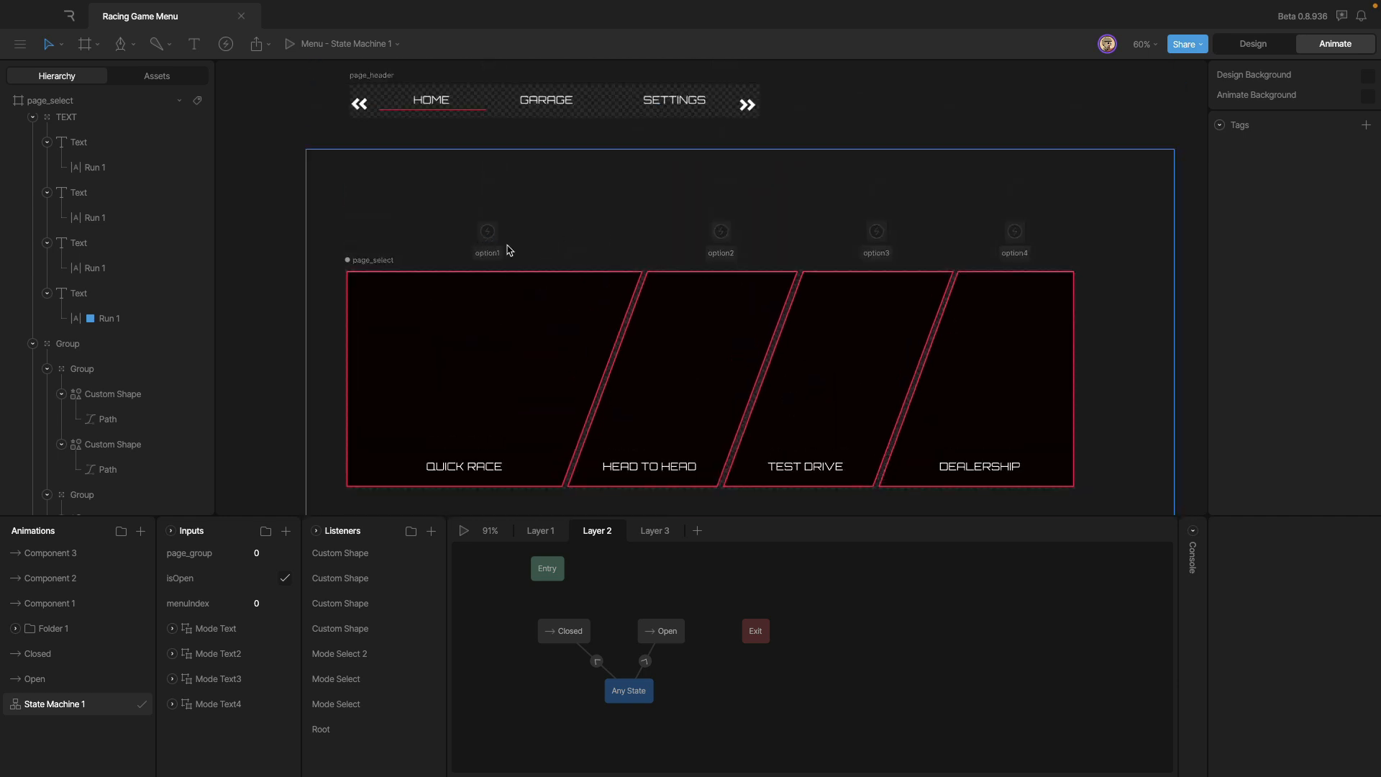
scroll(559, 504, down, 15)
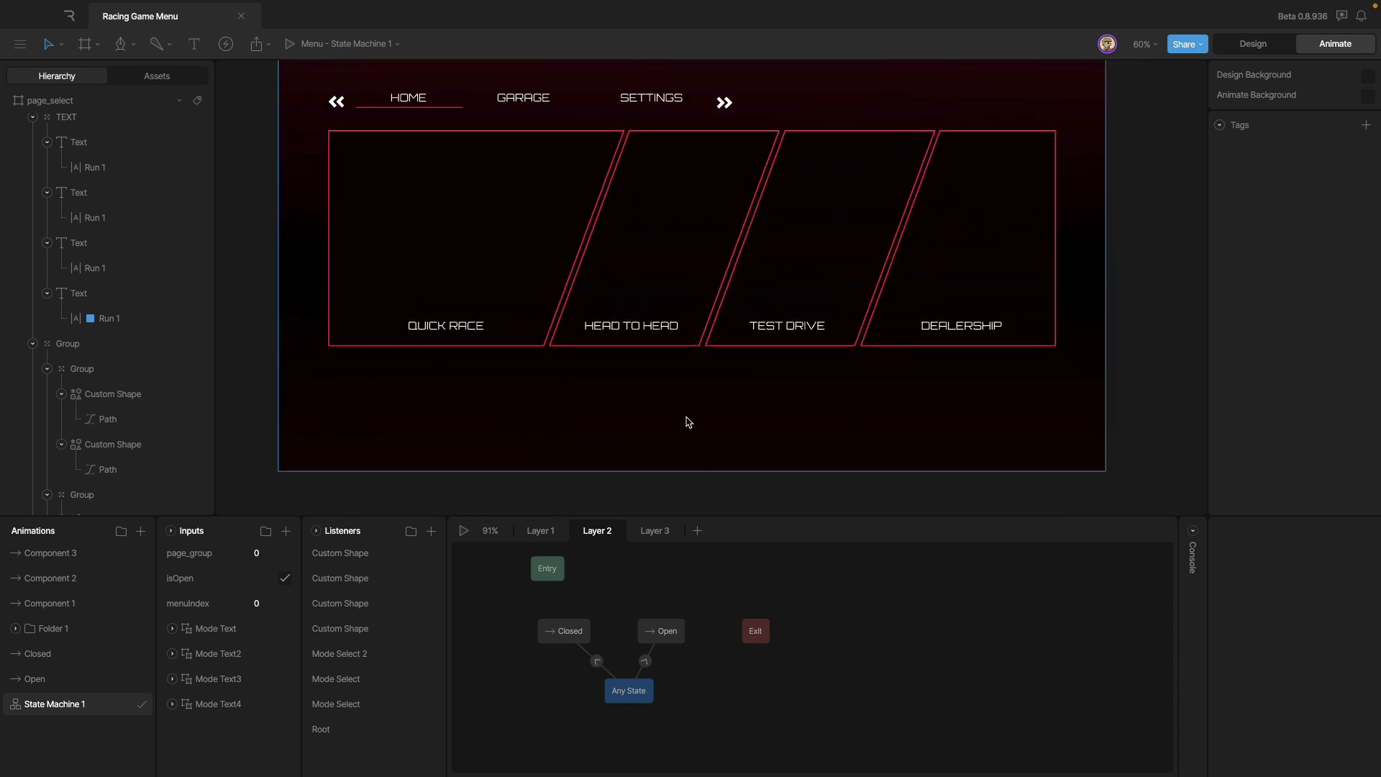
scroll(672, 496, up, 15)
scroll(697, 334, down, 3)
scroll(696, 333, left, 3)
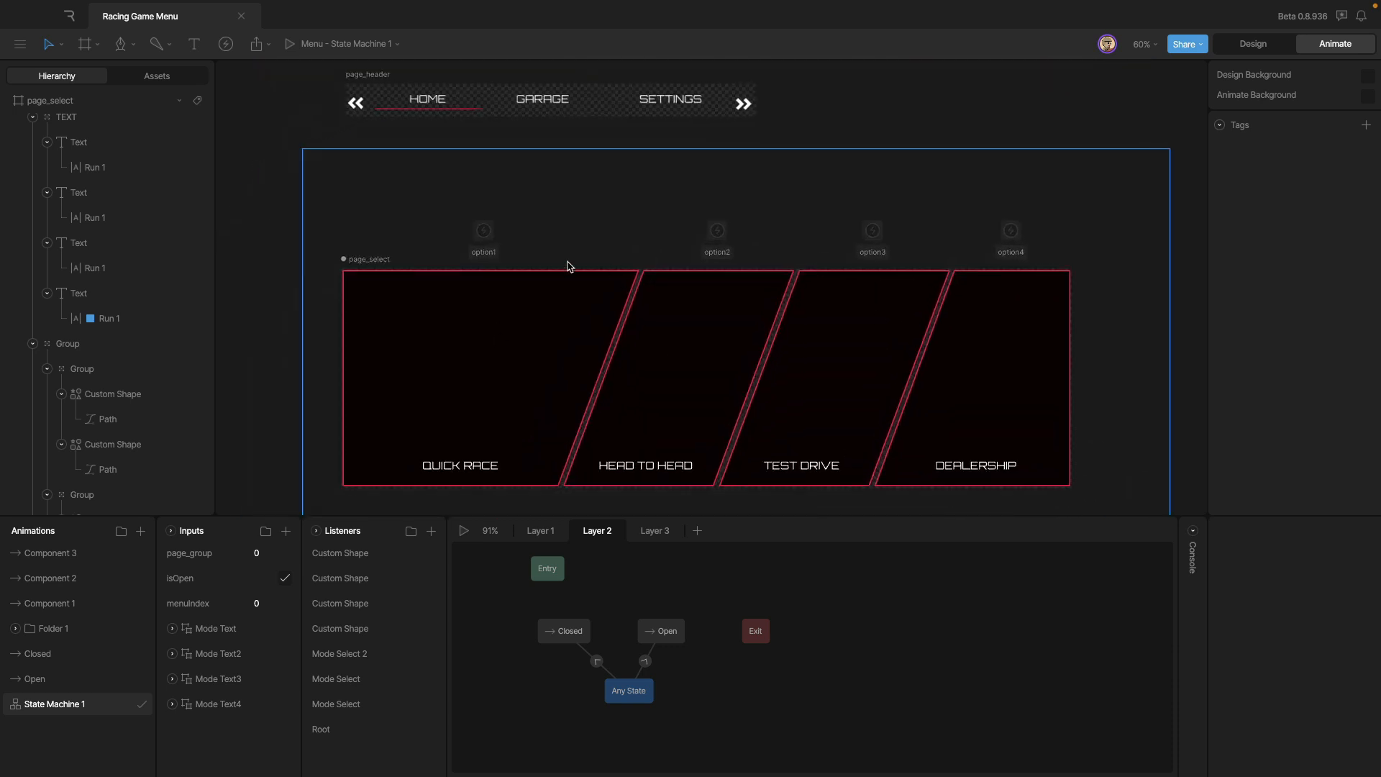
scroll(571, 324, down, 1)
scroll(570, 324, right, 2)
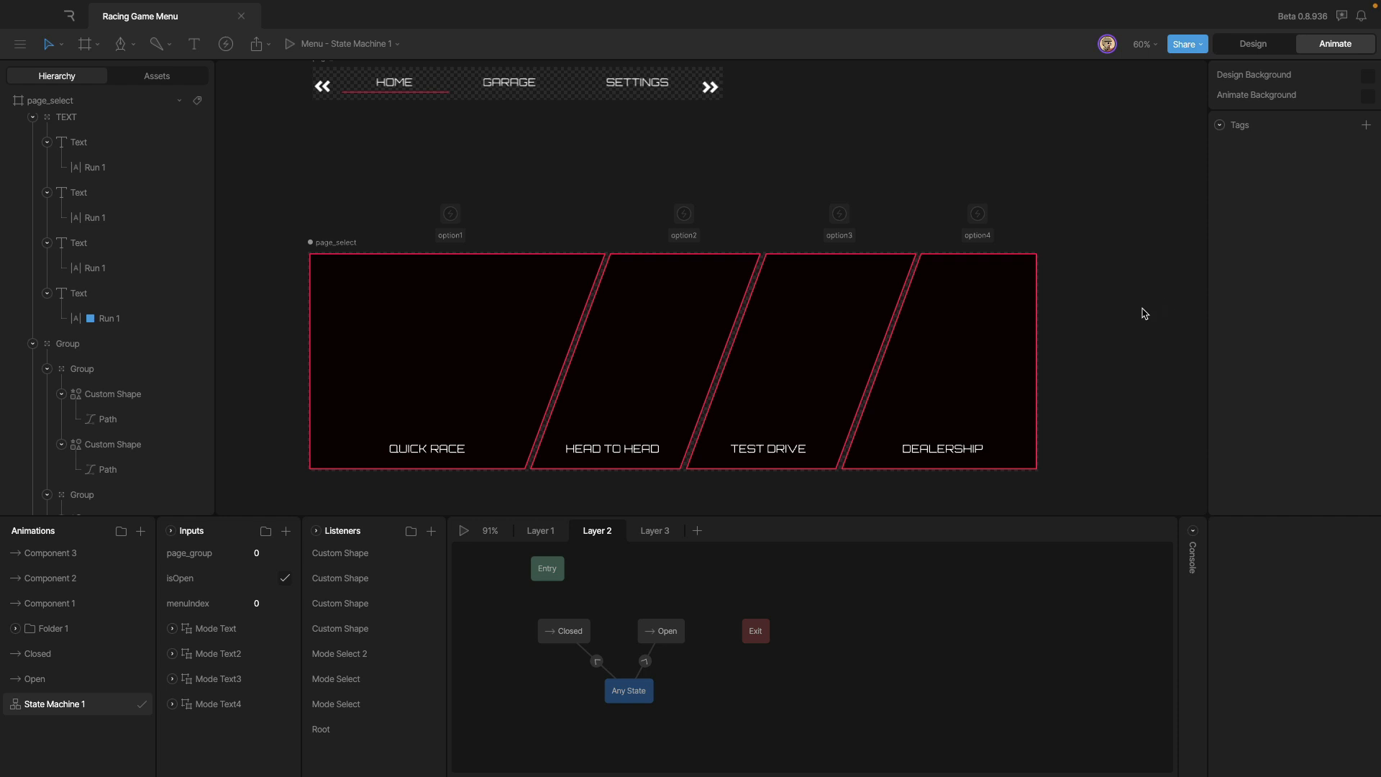
- Switch to design mode and examine the Menu artboard with its nested page_header and page_select artboards
key(Tab)
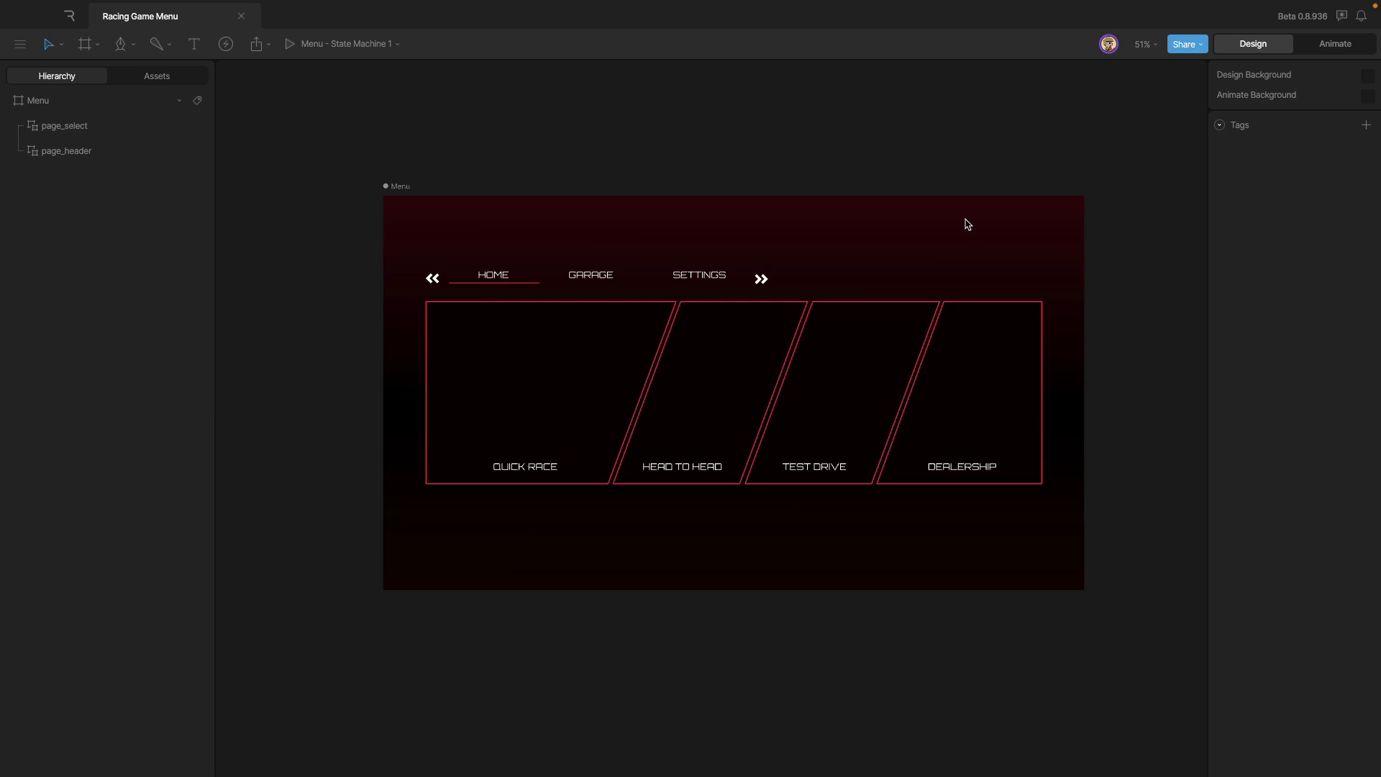
click(395, 189)
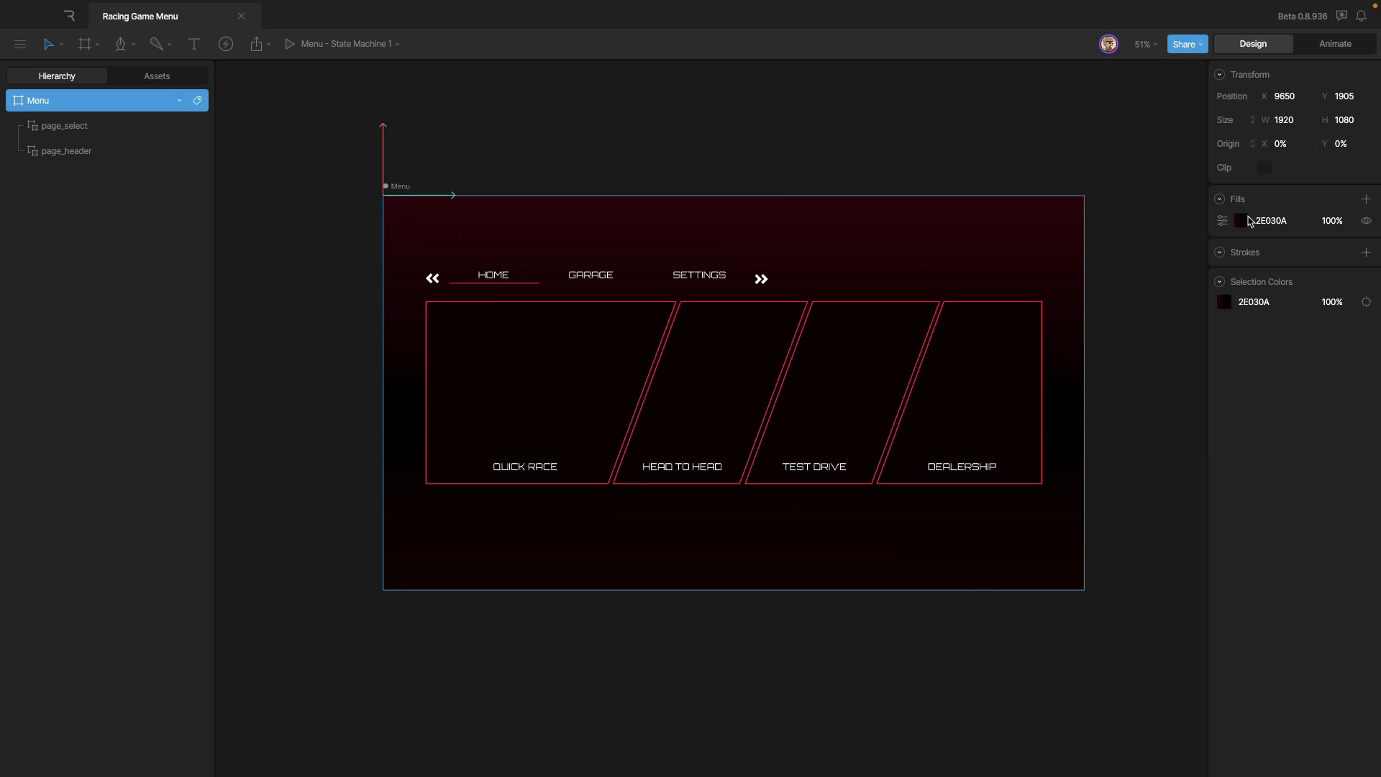
click(583, 280)
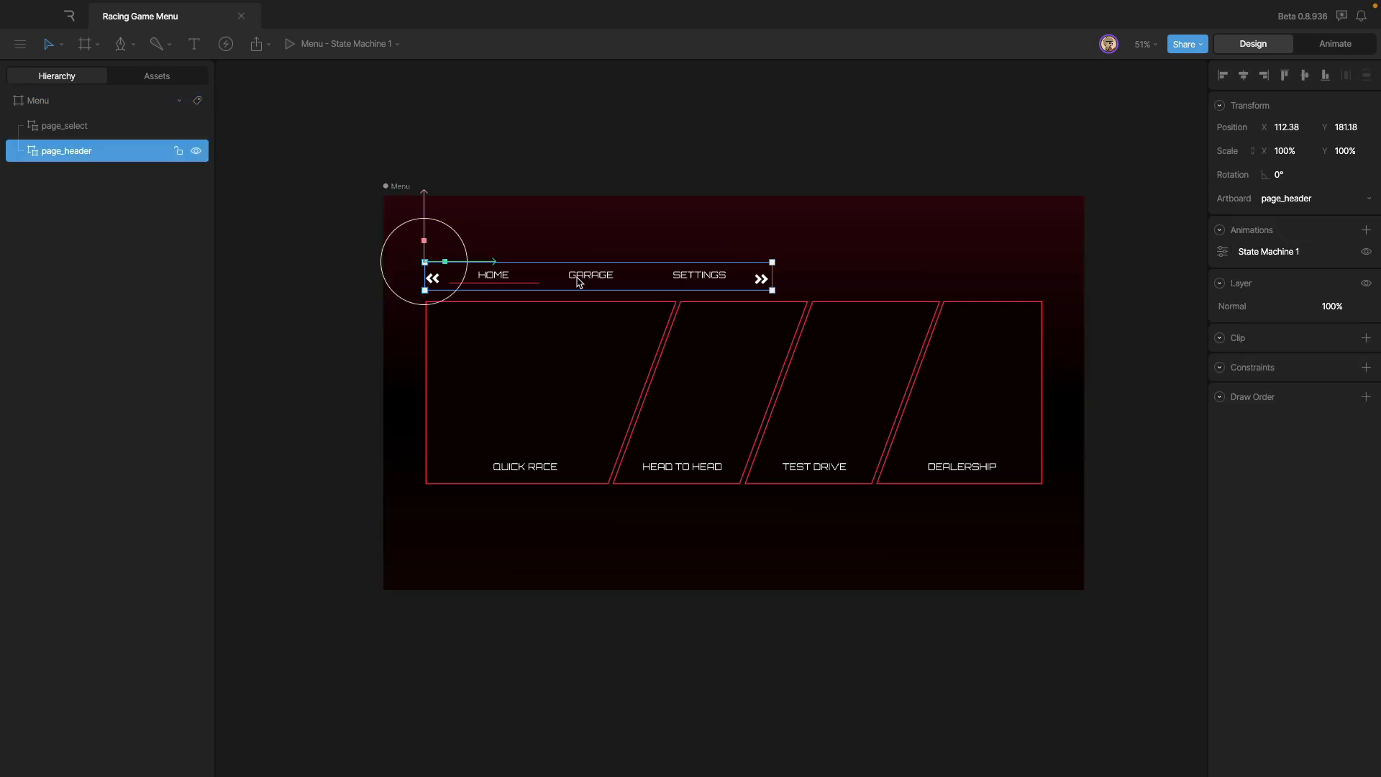
click(595, 336)
click(596, 284)
click(596, 327)
click(596, 280)
click(904, 357)
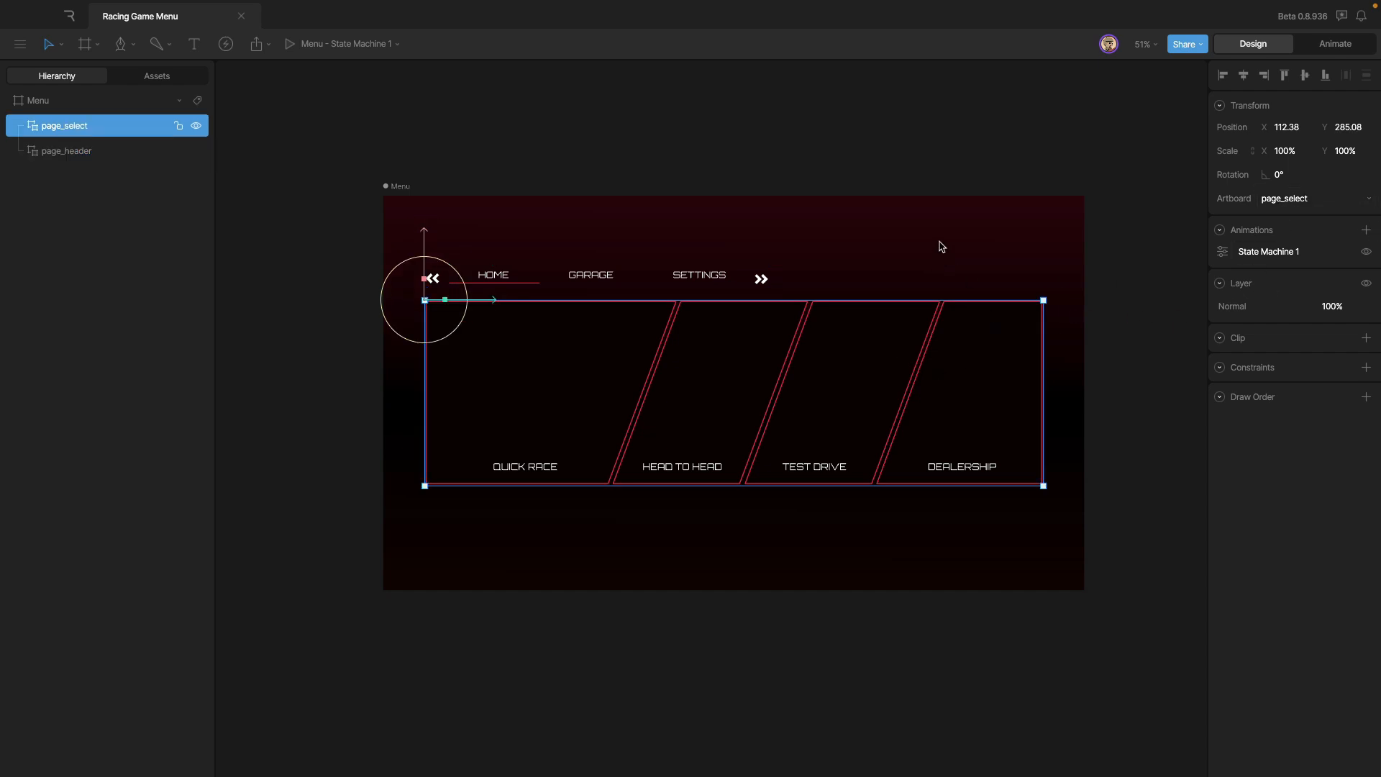
- Play the Menu state machine in Animate mode and test the HOME, GARAGE and SETTINGS header items
click(1335, 43)
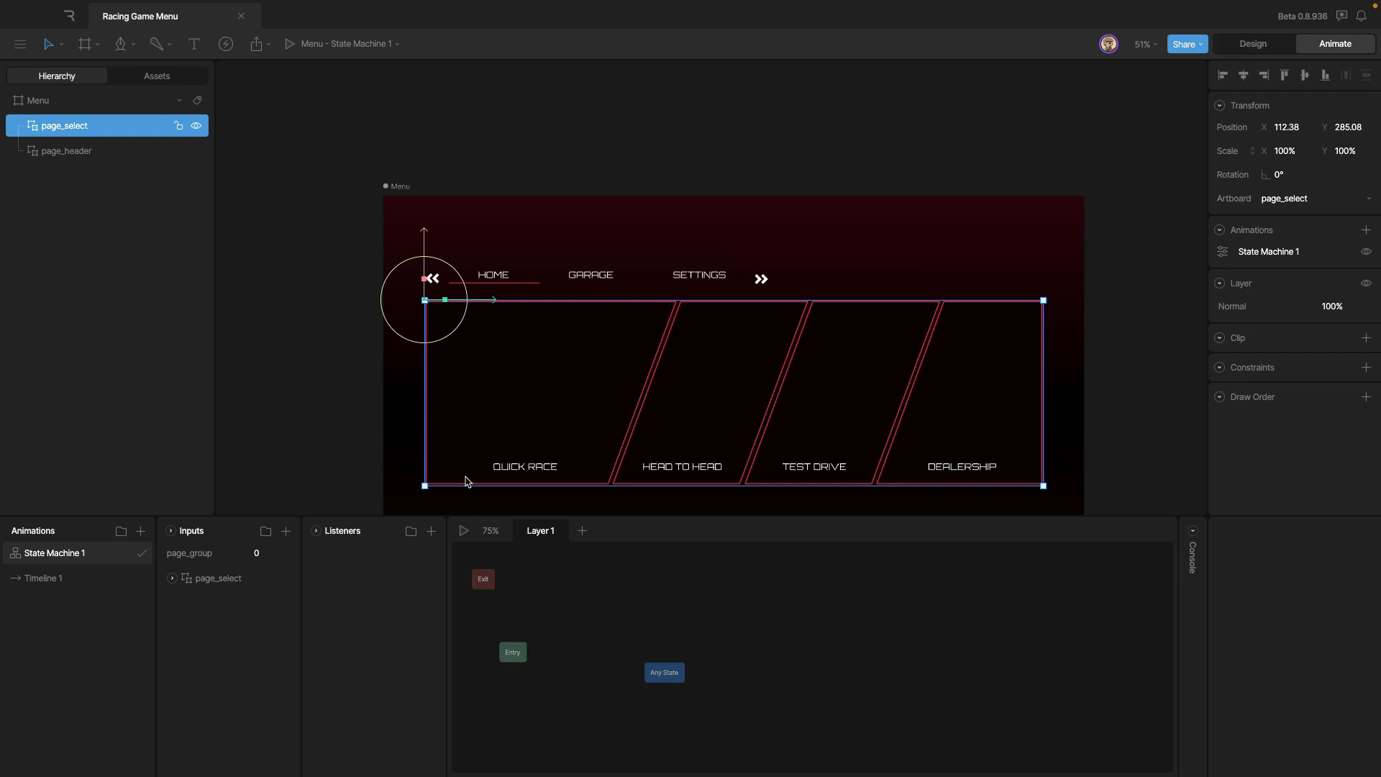
drag(714, 214, 716, 116)
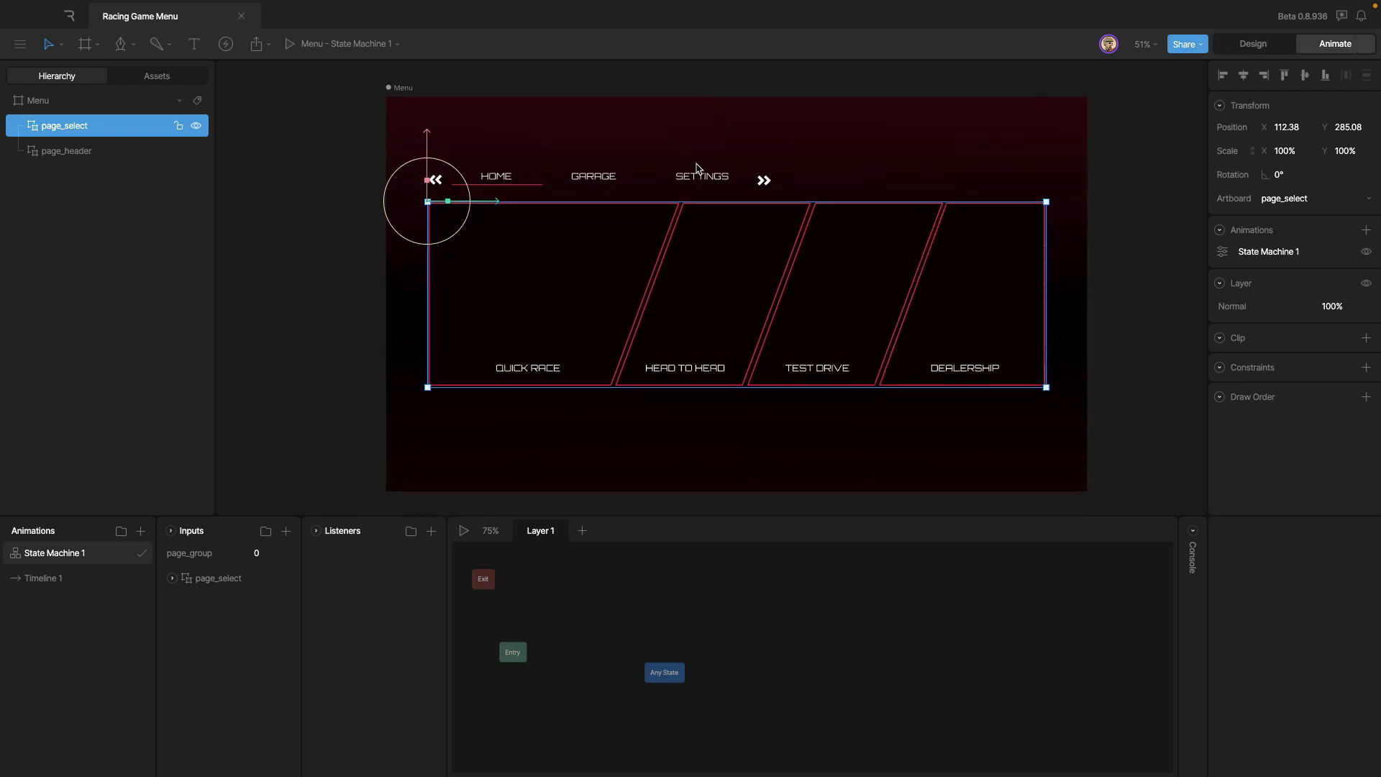
click(461, 530)
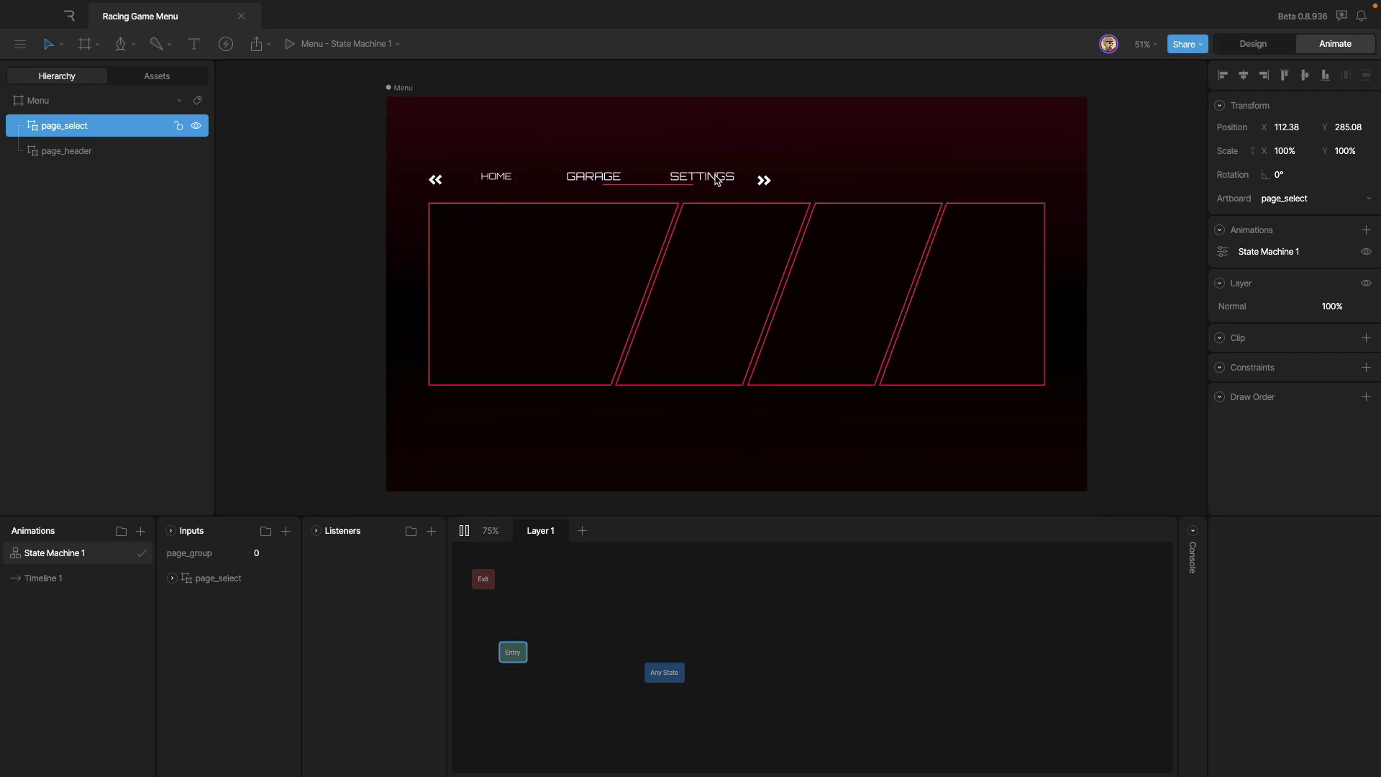
click(495, 178)
click(589, 180)
click(705, 177)
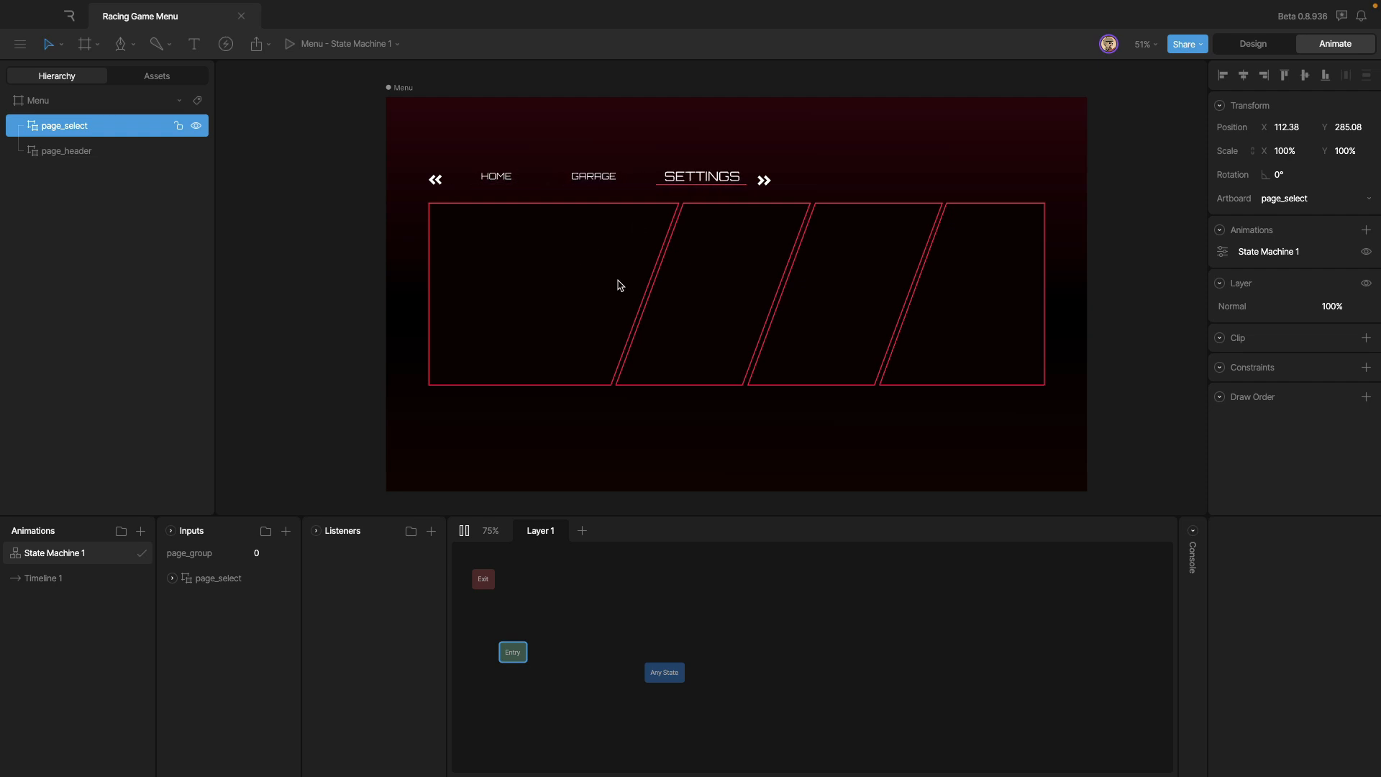
- Test the page panels, and cycle the header through GARAGE, HOME and SETTINGS, ending on HOME
click(758, 289)
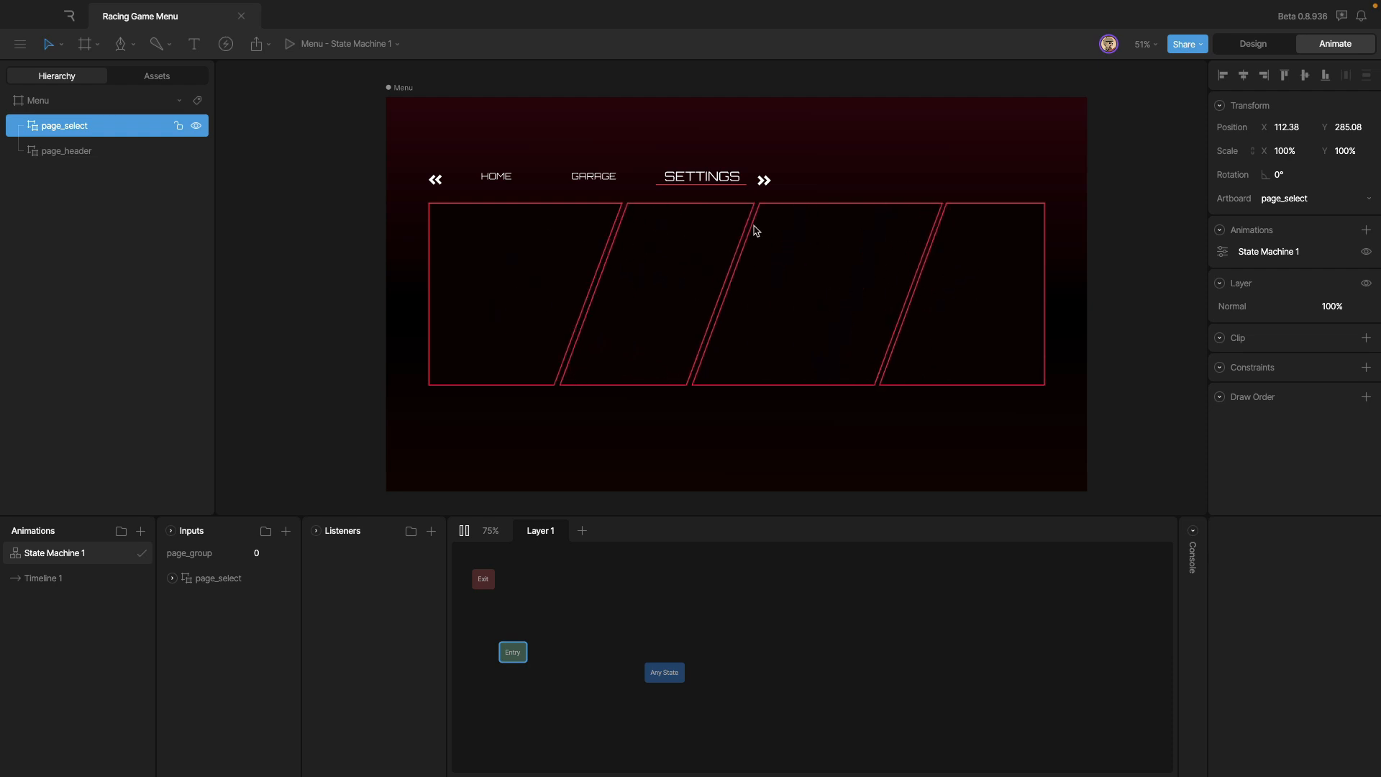
click(588, 177)
click(502, 178)
click(601, 180)
click(712, 184)
click(607, 182)
click(499, 183)
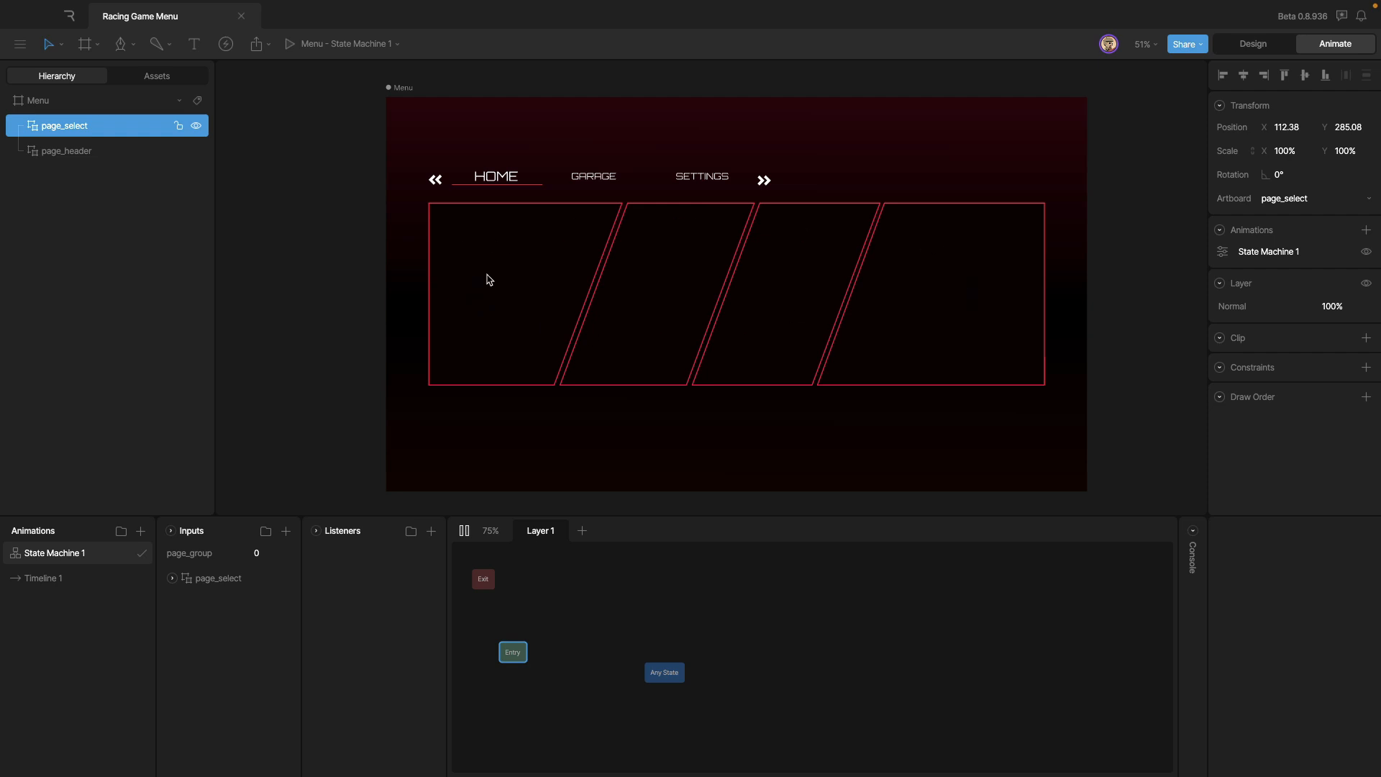
- Check page_select's animation options, expand its nested inputs and turn on isOpen during playback
click(1227, 255)
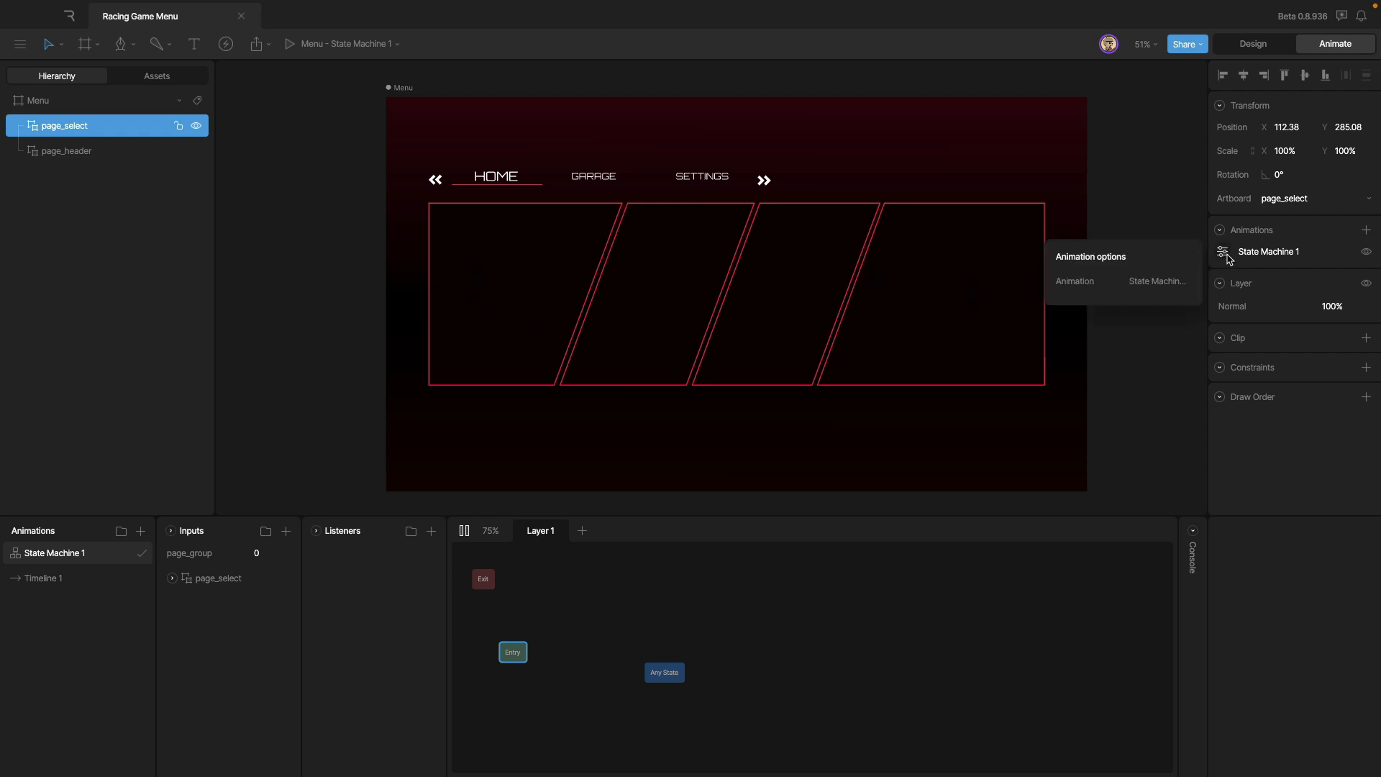
click(173, 580)
click(285, 630)
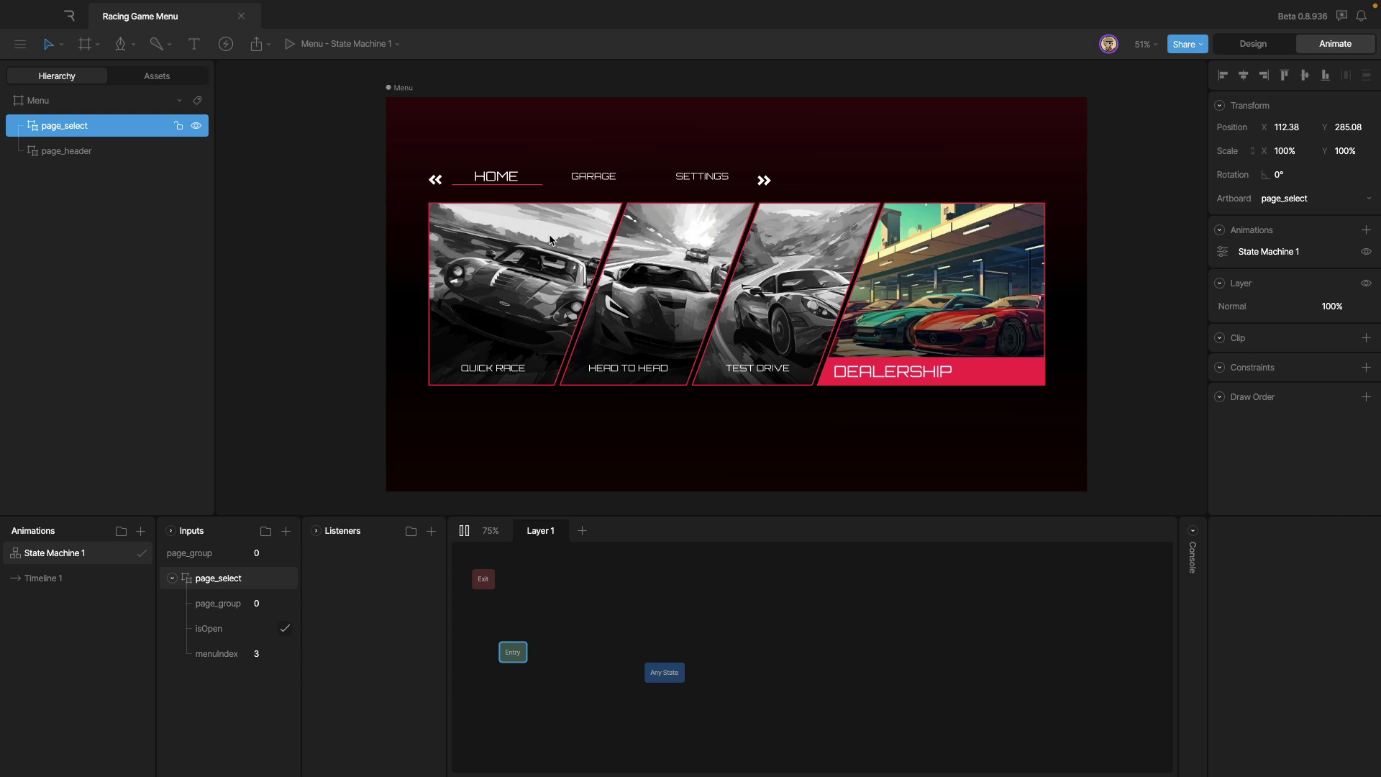
- With isOpen on, switch the header among GARAGE, SETTINGS and HOME, ending on GARAGE, to compare the panels' response
click(588, 180)
click(702, 180)
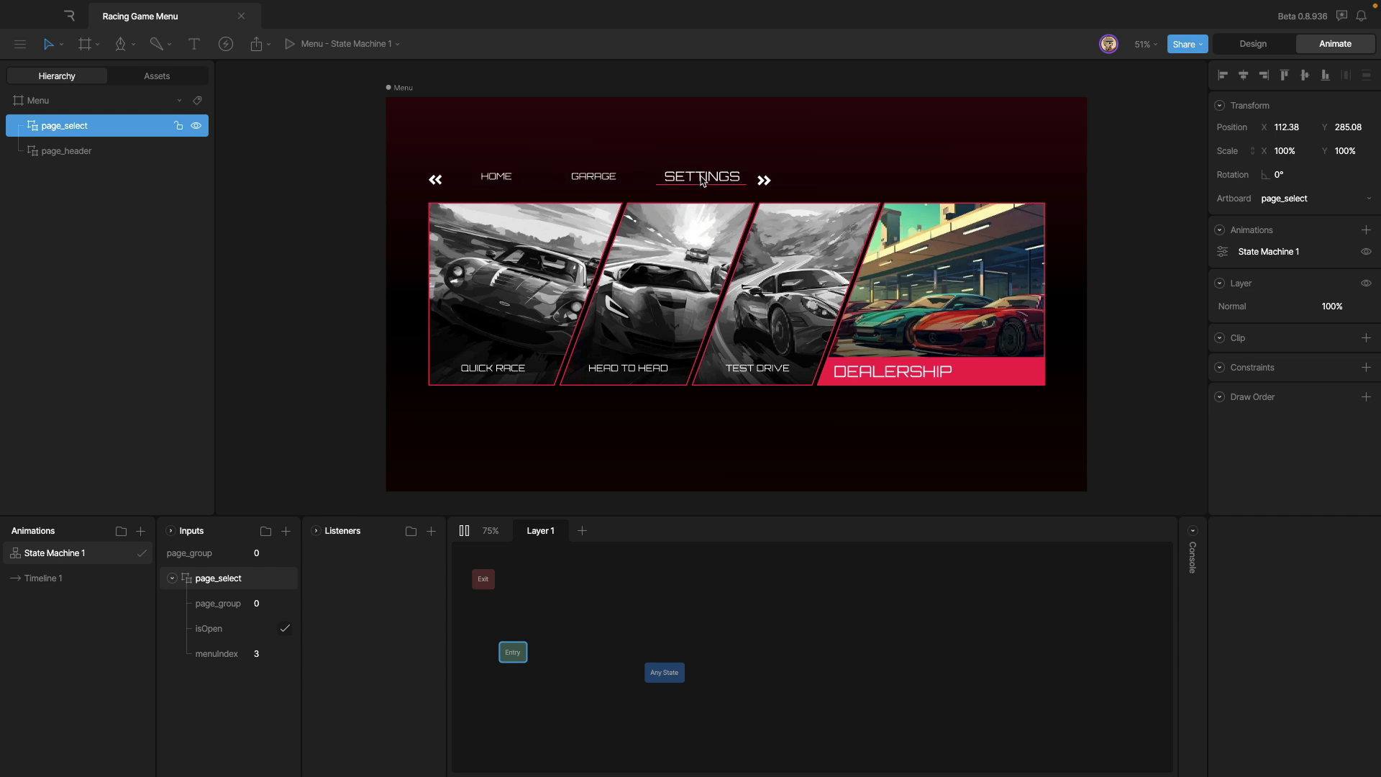
click(589, 185)
click(502, 186)
click(599, 181)
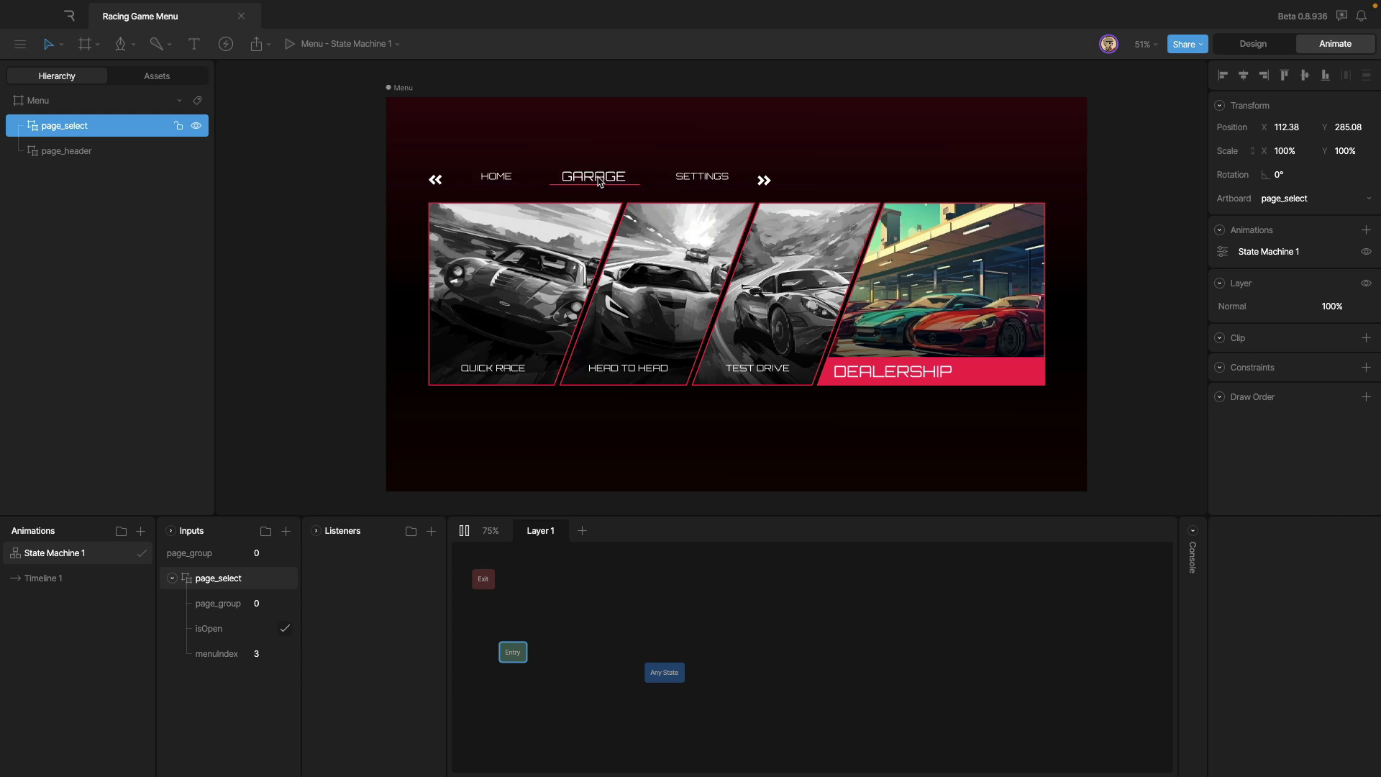
- Toggle page_select's isOpen input several times to preview the transition, stop the state machine and clear the selection
click(286, 629)
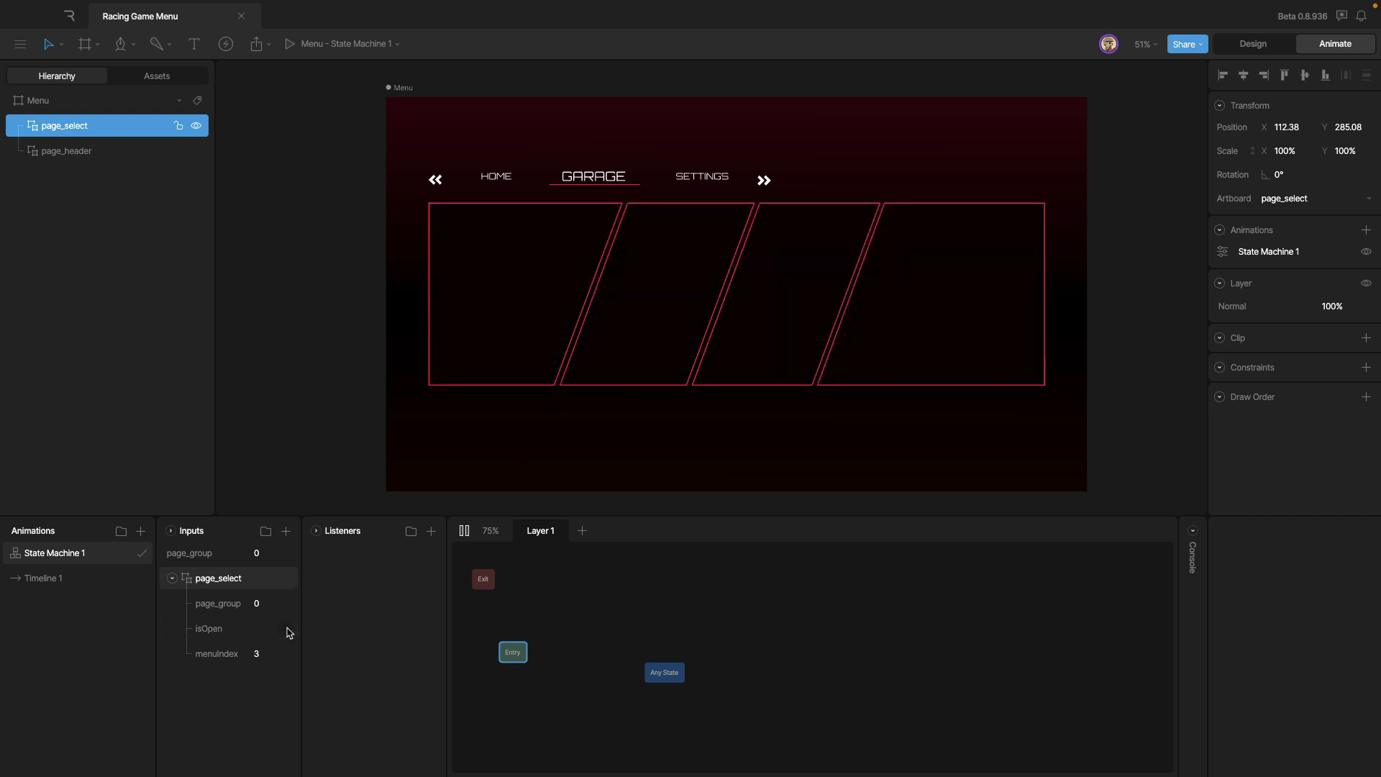
click(286, 630)
click(286, 629)
click(463, 533)
click(479, 488)
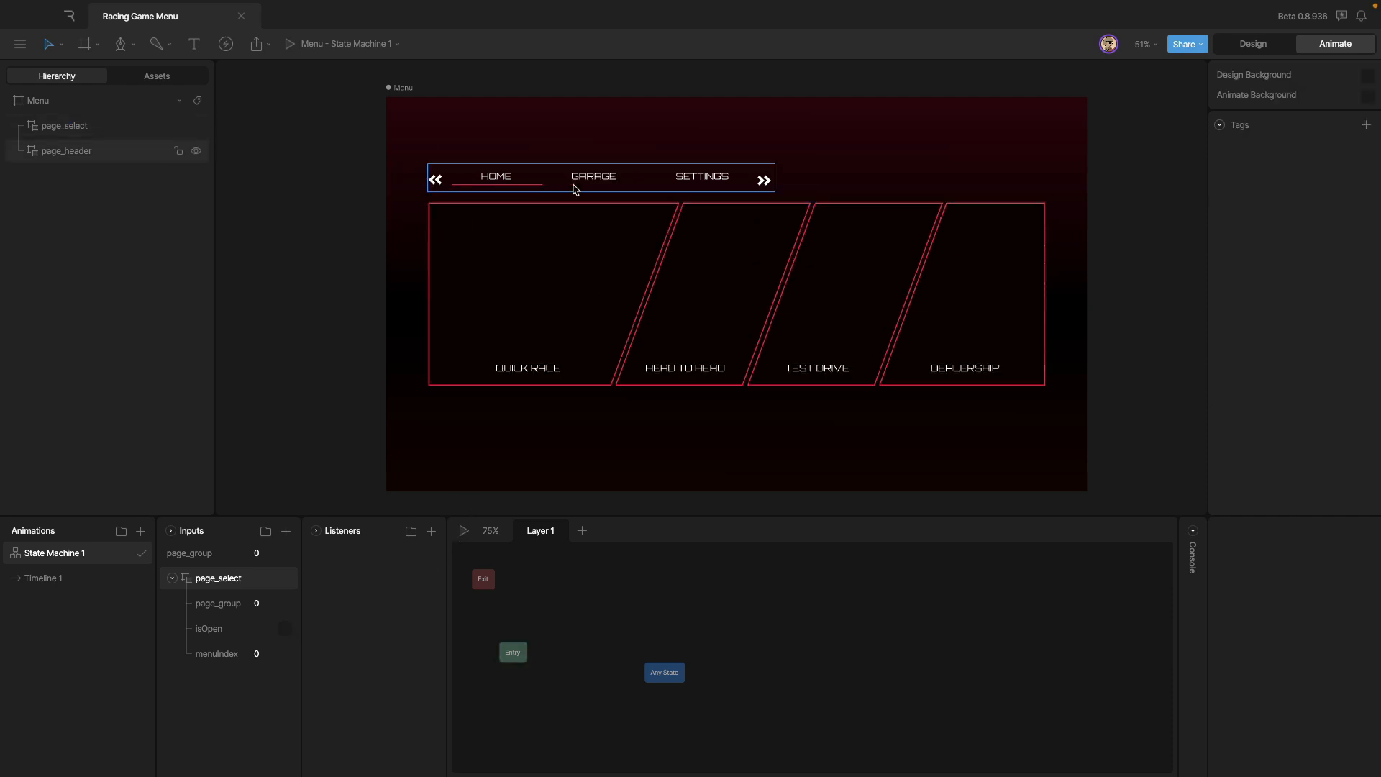
- Add a listener targeting the nested page_header and set it to respond to the home event
click(569, 177)
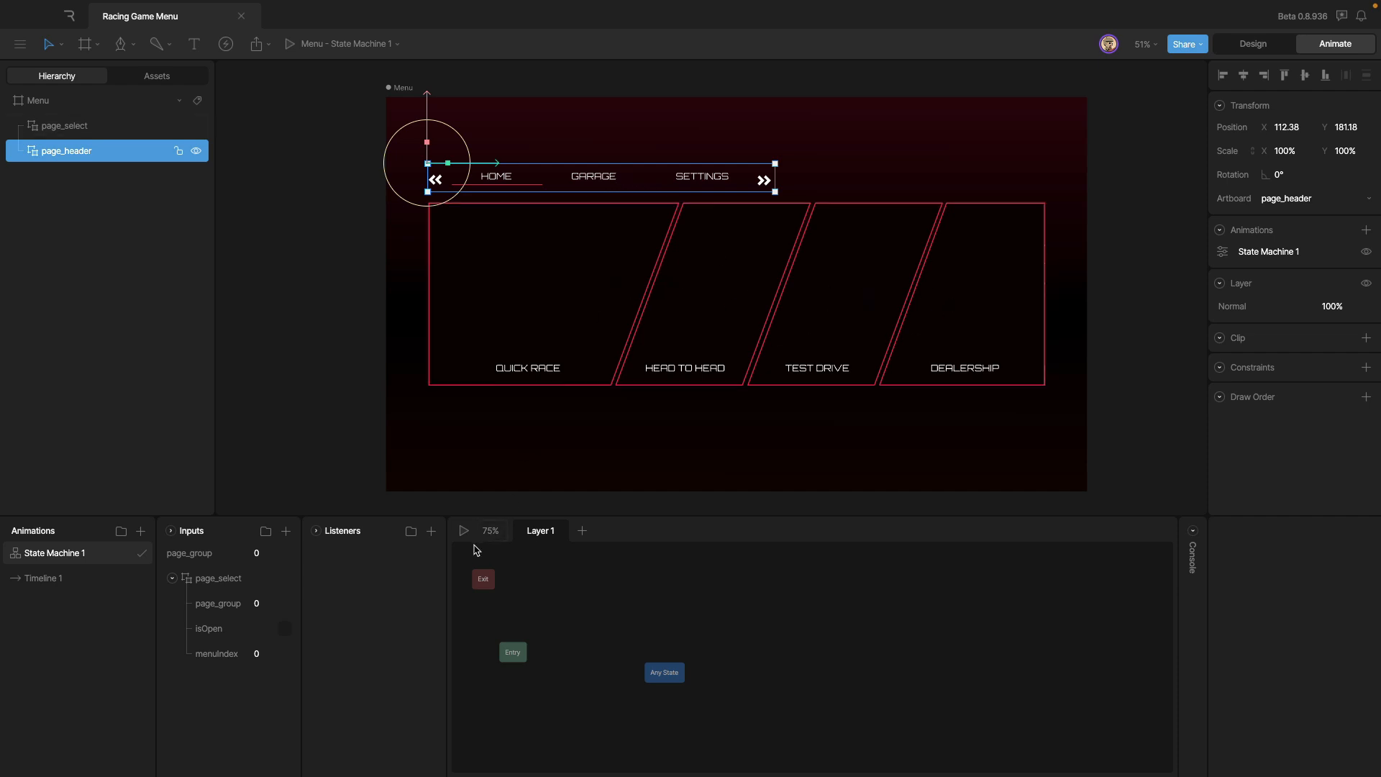
click(431, 531)
click(1279, 569)
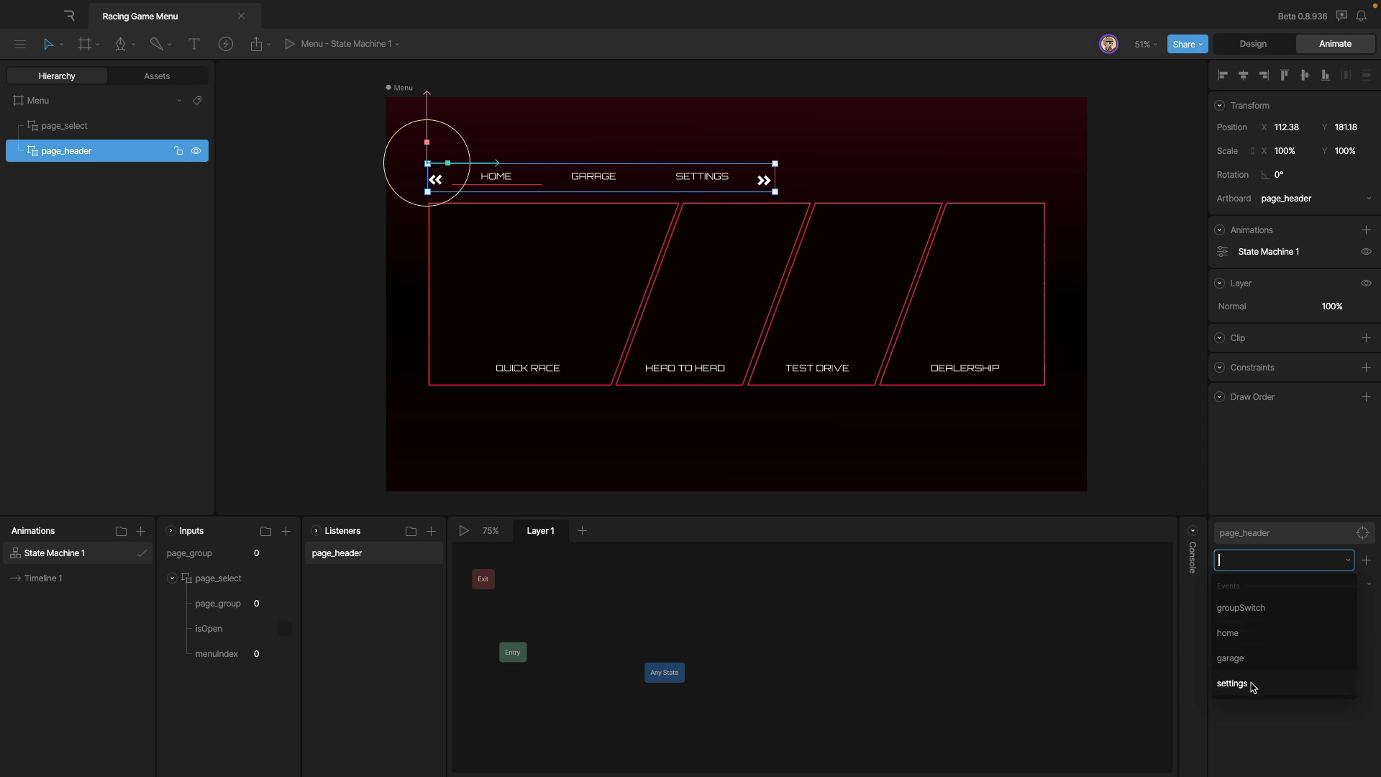
click(1268, 633)
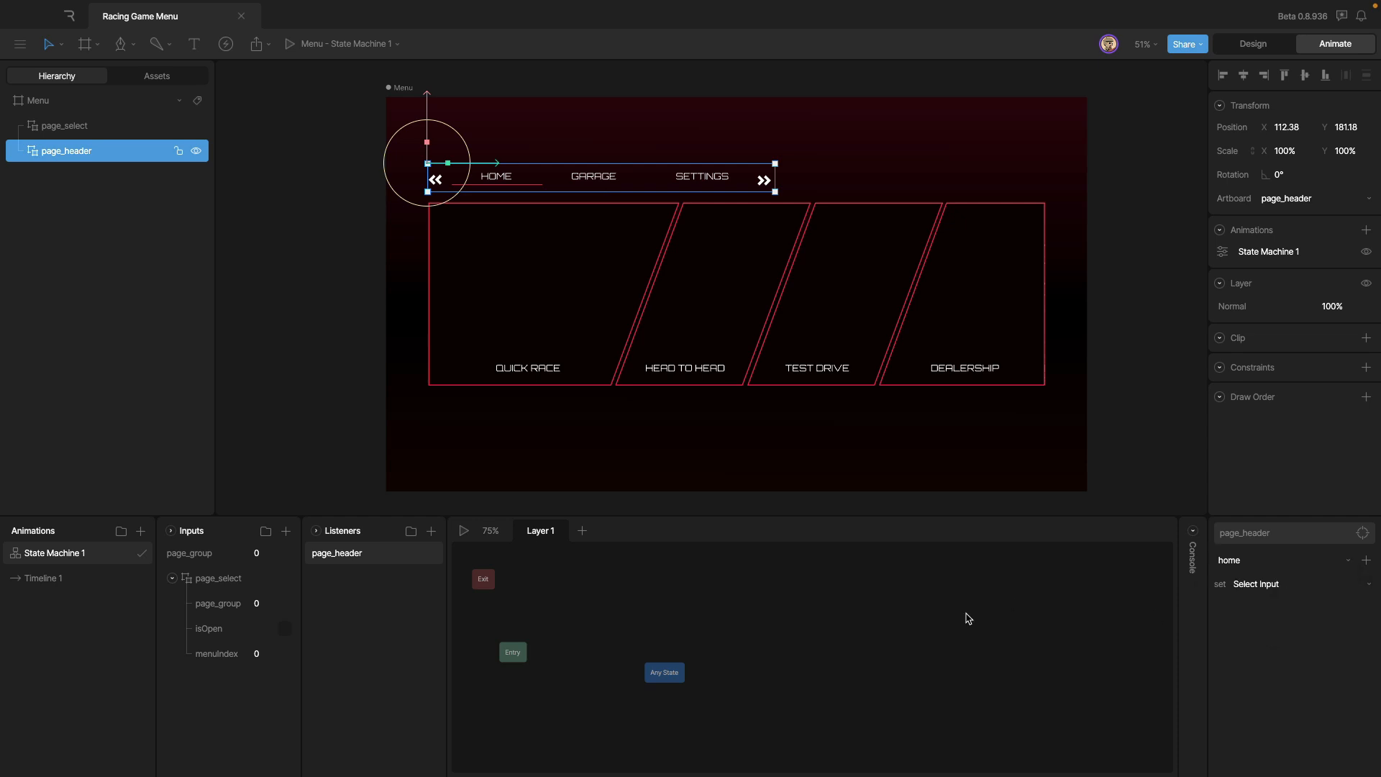
- Duplicate the page_header listener three times on the Menu state machine
right_click(422, 556)
click(442, 570)
right_click(369, 555)
click(392, 569)
right_click(378, 559)
click(398, 569)
- Set the page_header 2, 3 and 4 listeners to respond to the garage, settings and groupSwitch events respectively
click(345, 603)
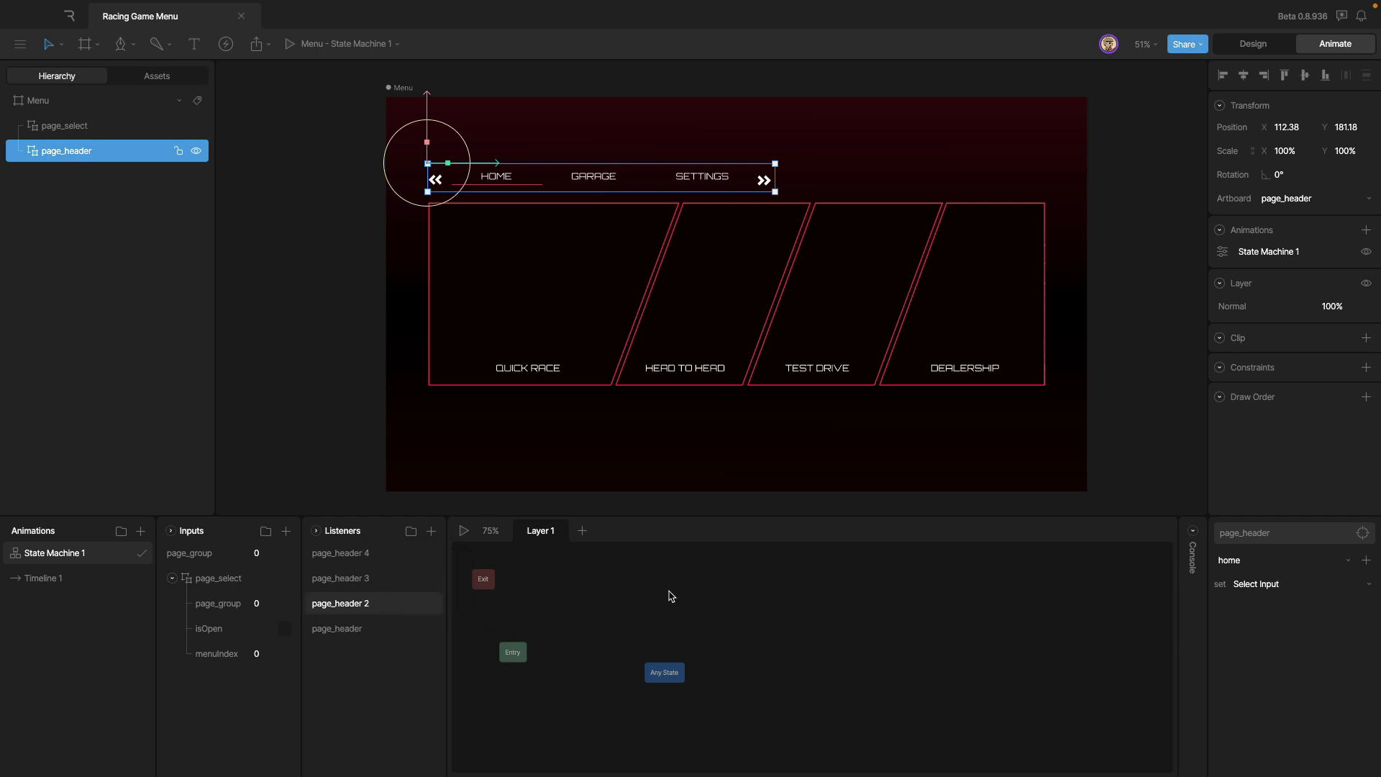
click(1240, 563)
click(1259, 657)
click(381, 580)
click(1257, 568)
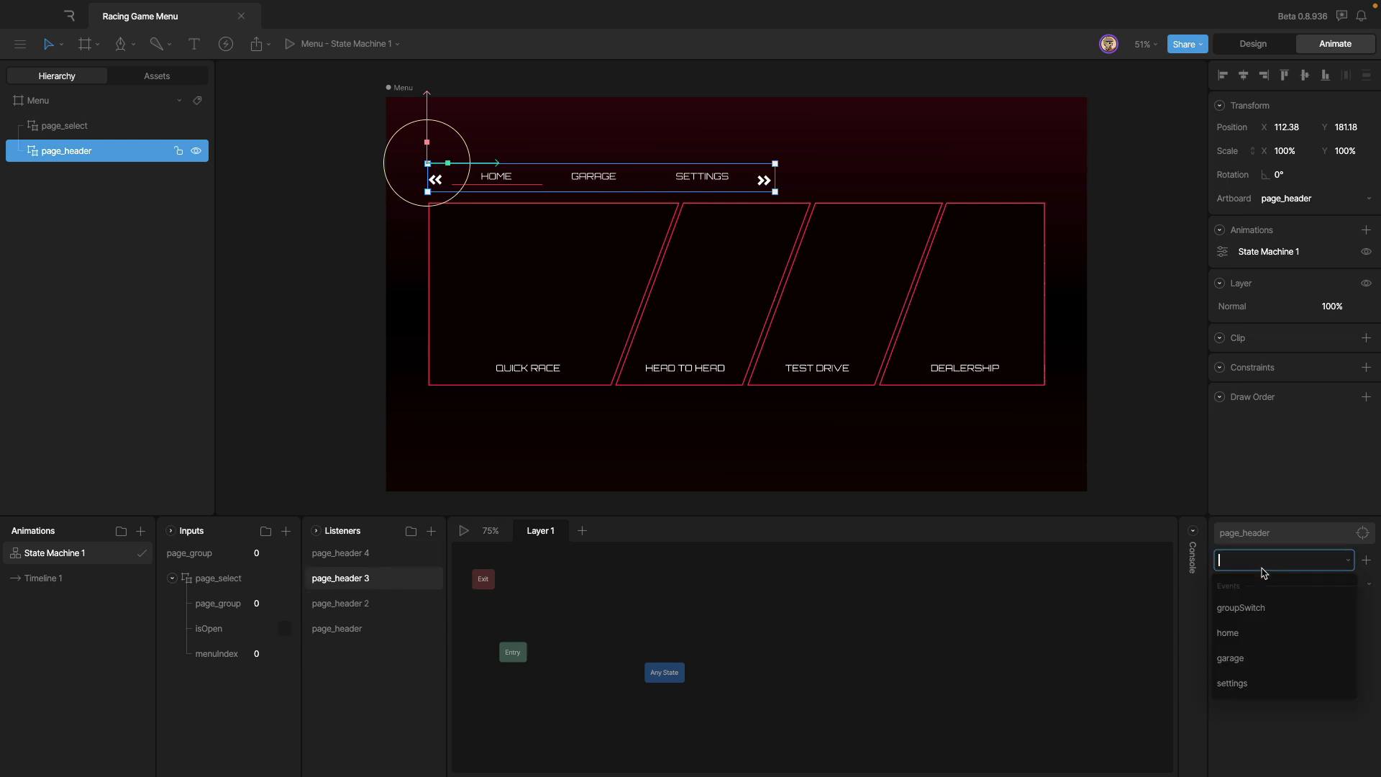
click(1270, 693)
click(340, 553)
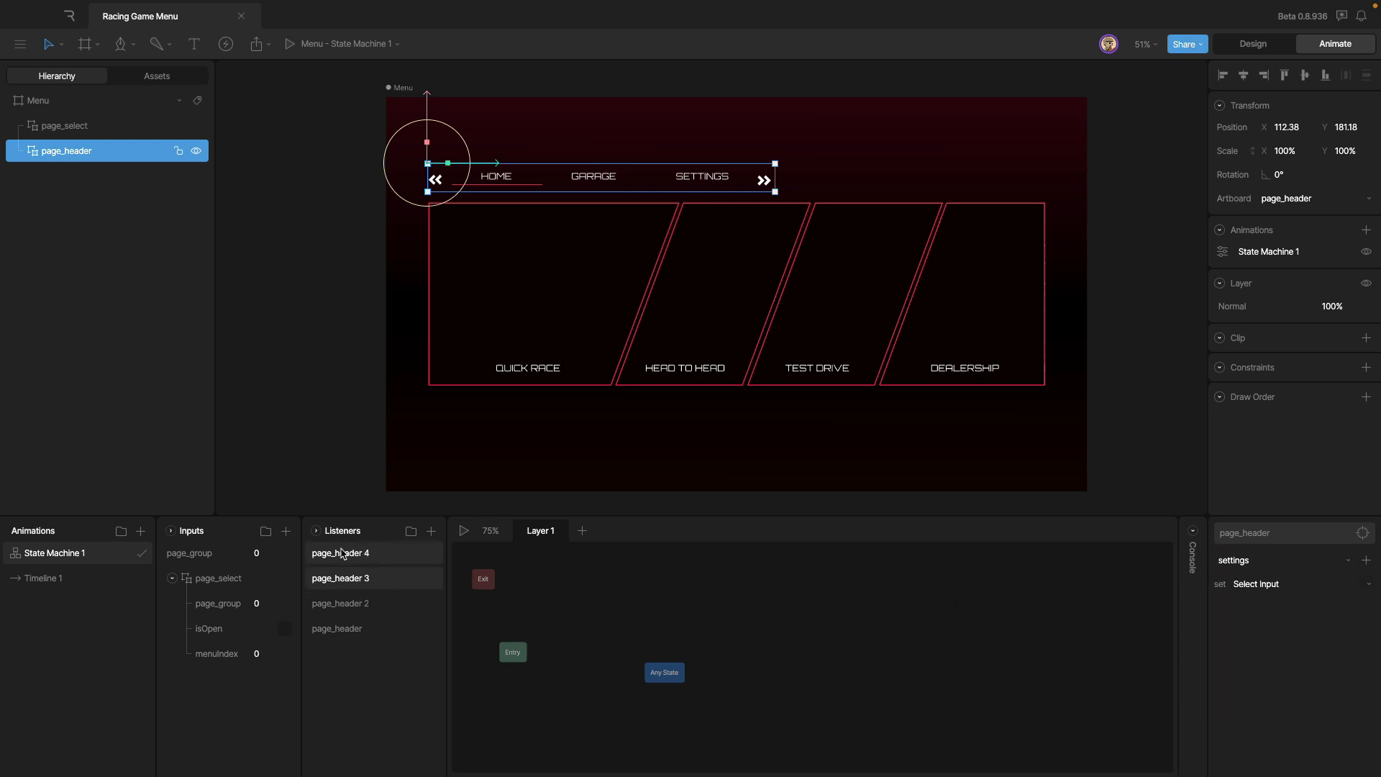
click(1240, 561)
click(1257, 610)
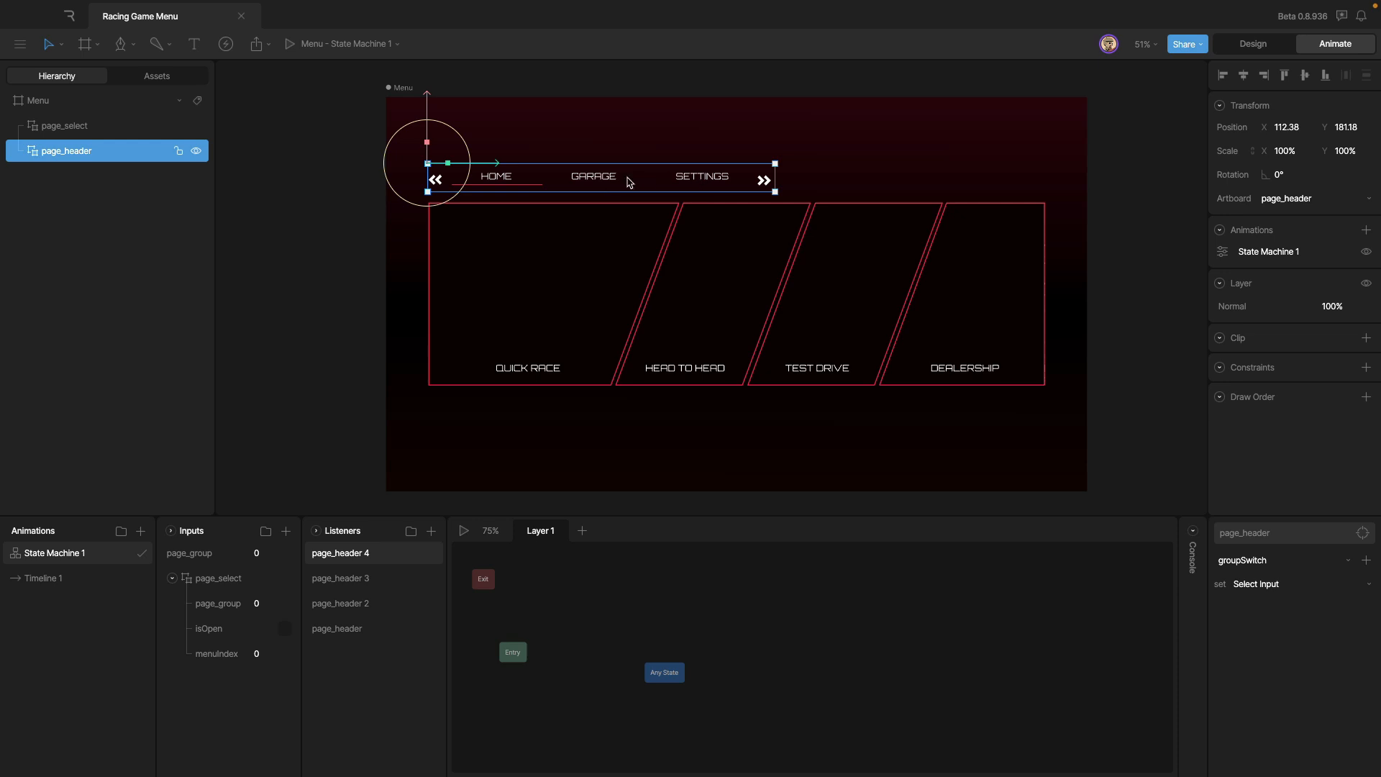
- Play the page_header artboard's state machine, switch among GARAGE, SETTINGS and HOME to review when events fire, and stop playback
scroll(401, 327, down, 5)
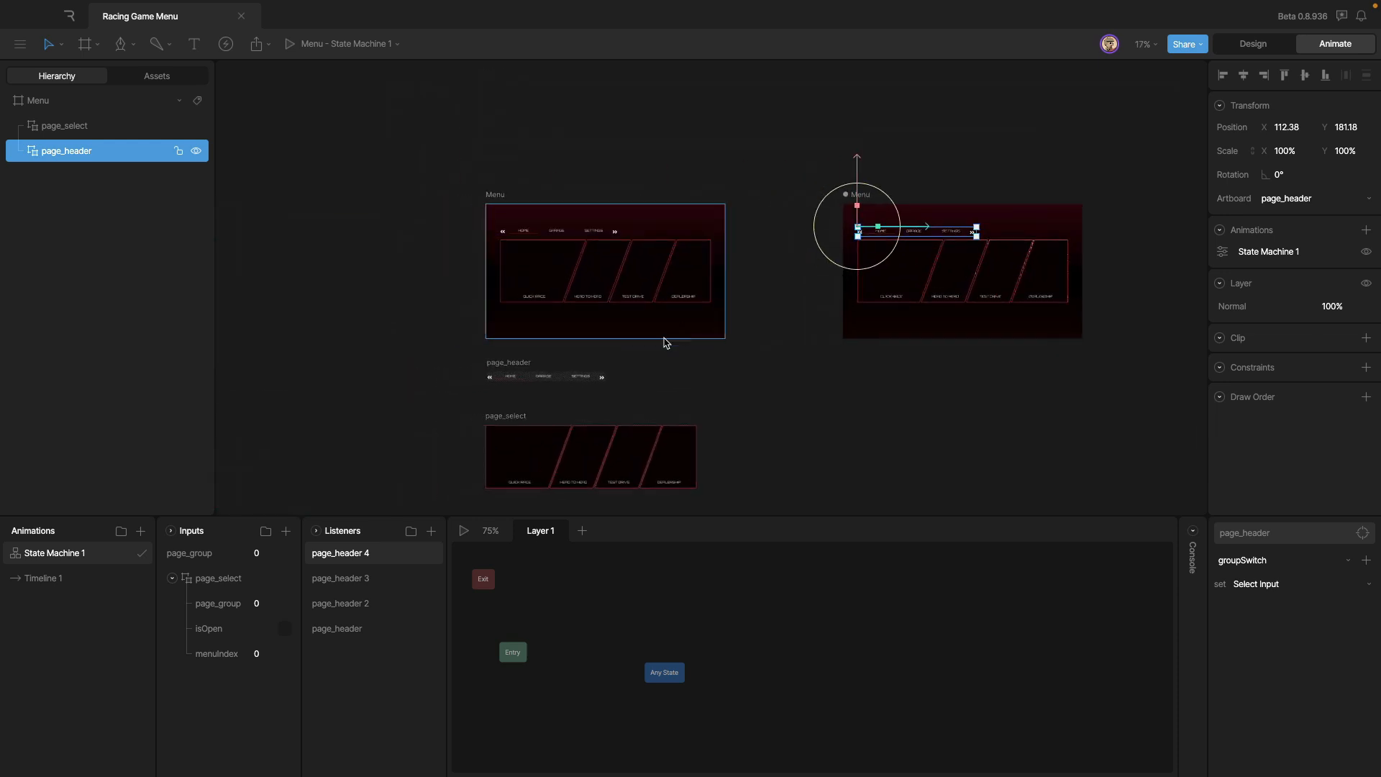
scroll(512, 405, up, 5)
click(558, 317)
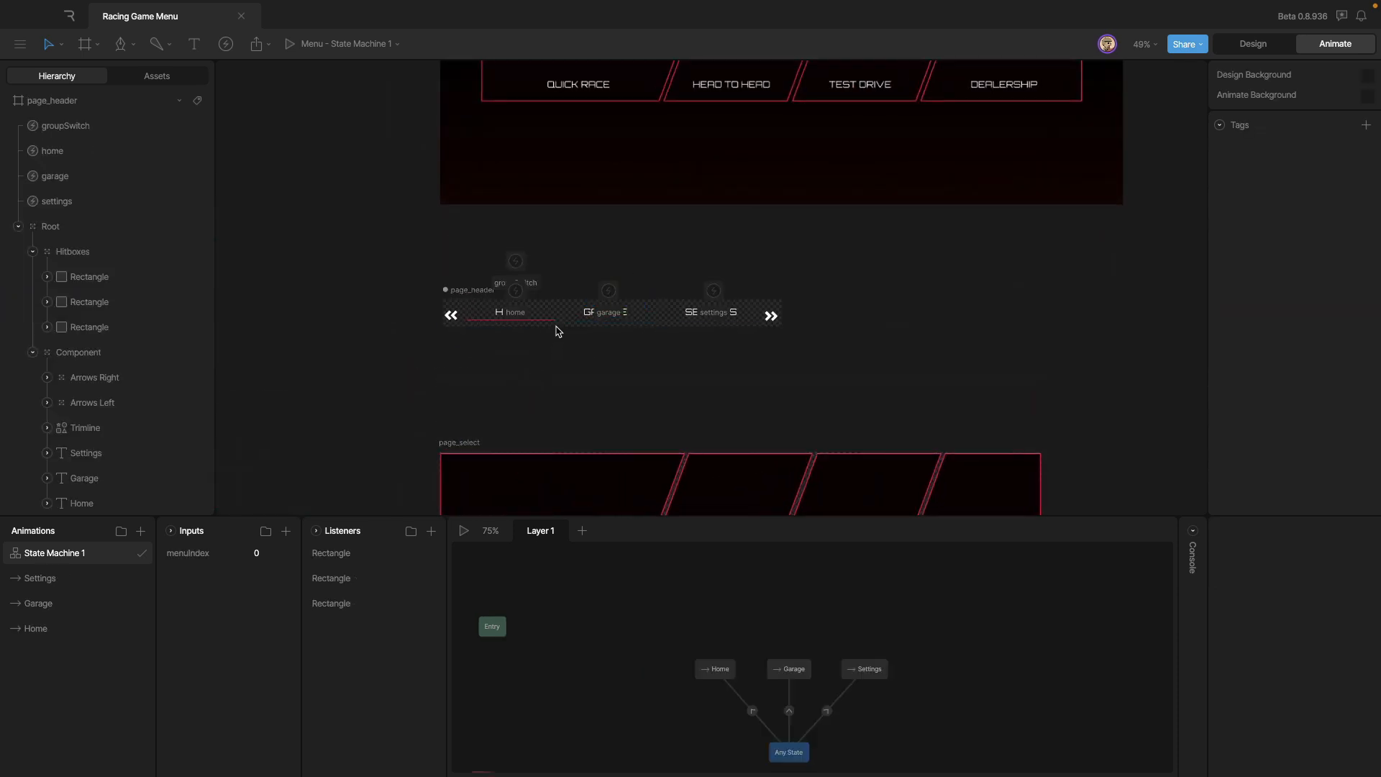
scroll(558, 331, up, 4)
key(space)
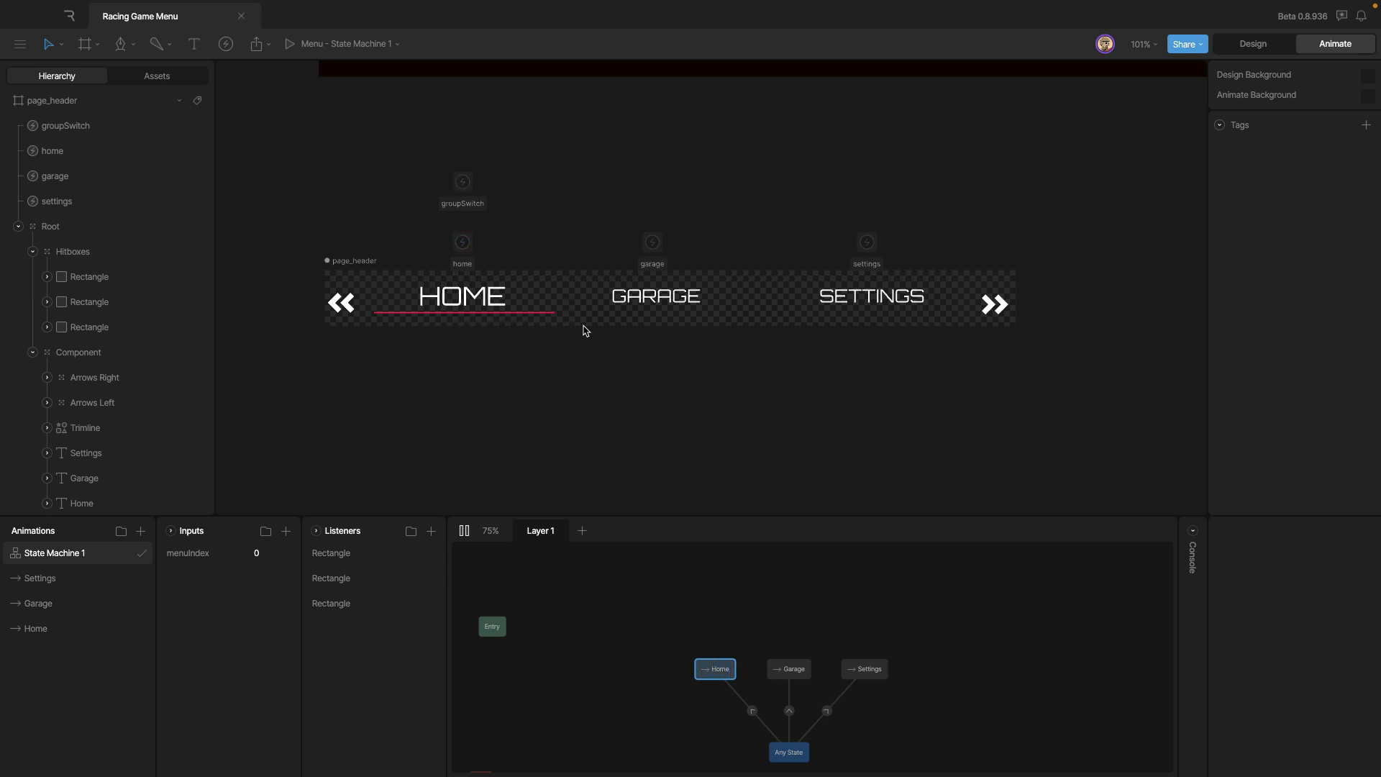
click(625, 306)
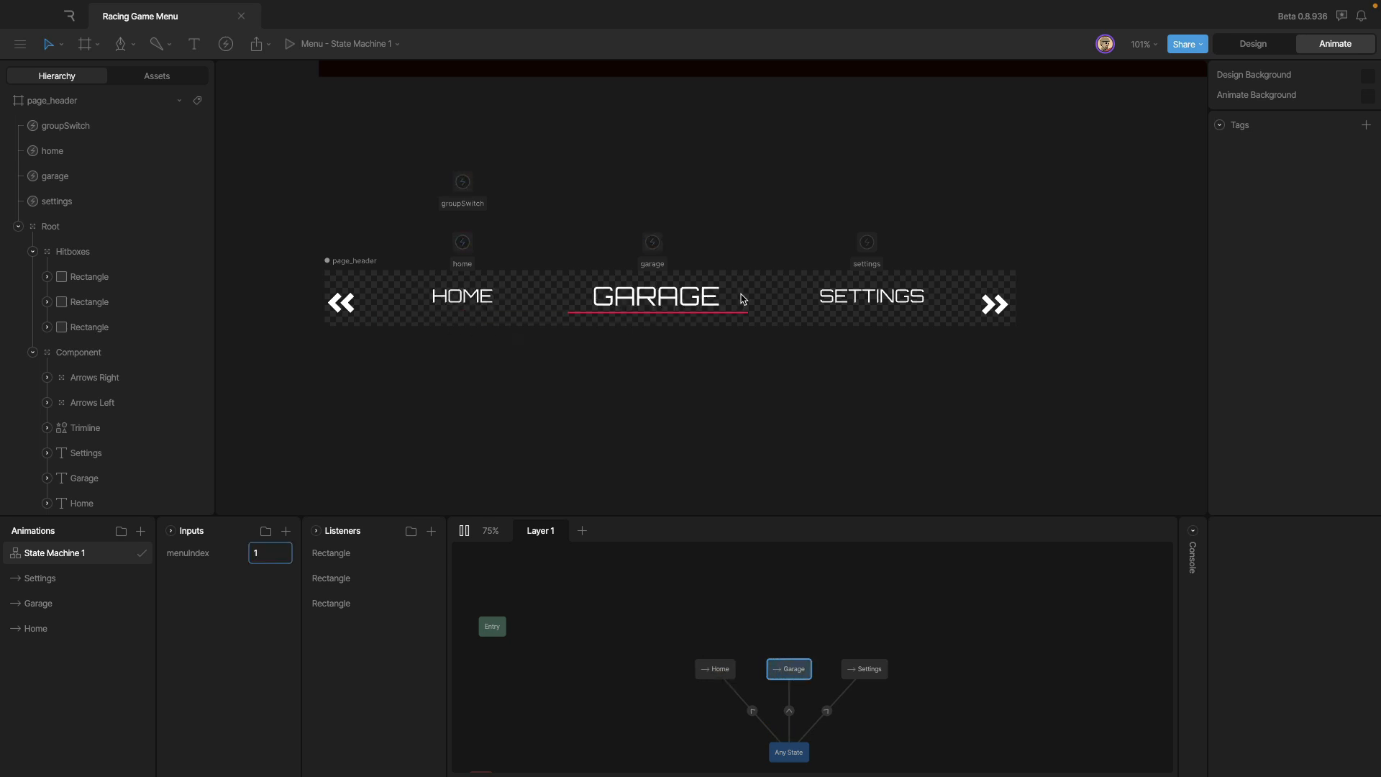
click(862, 297)
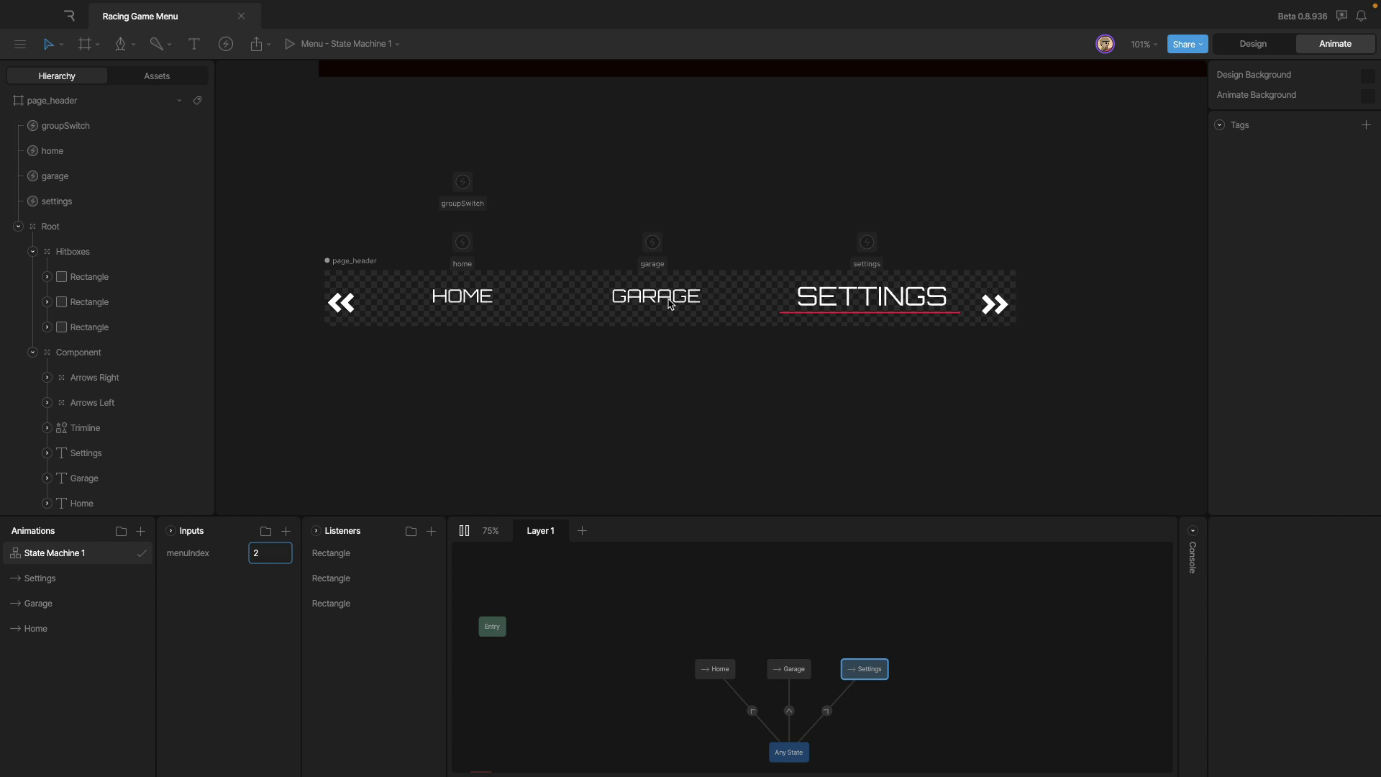
click(673, 302)
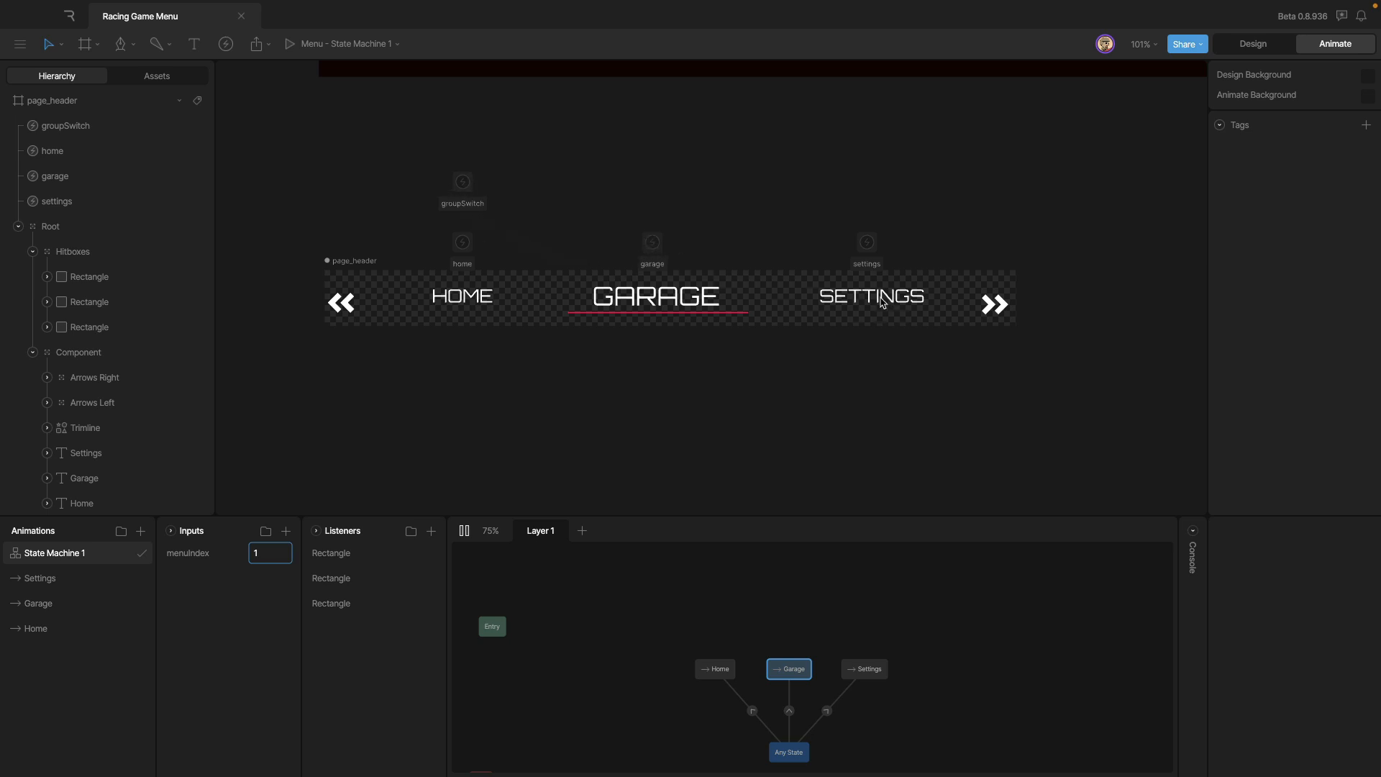
click(884, 302)
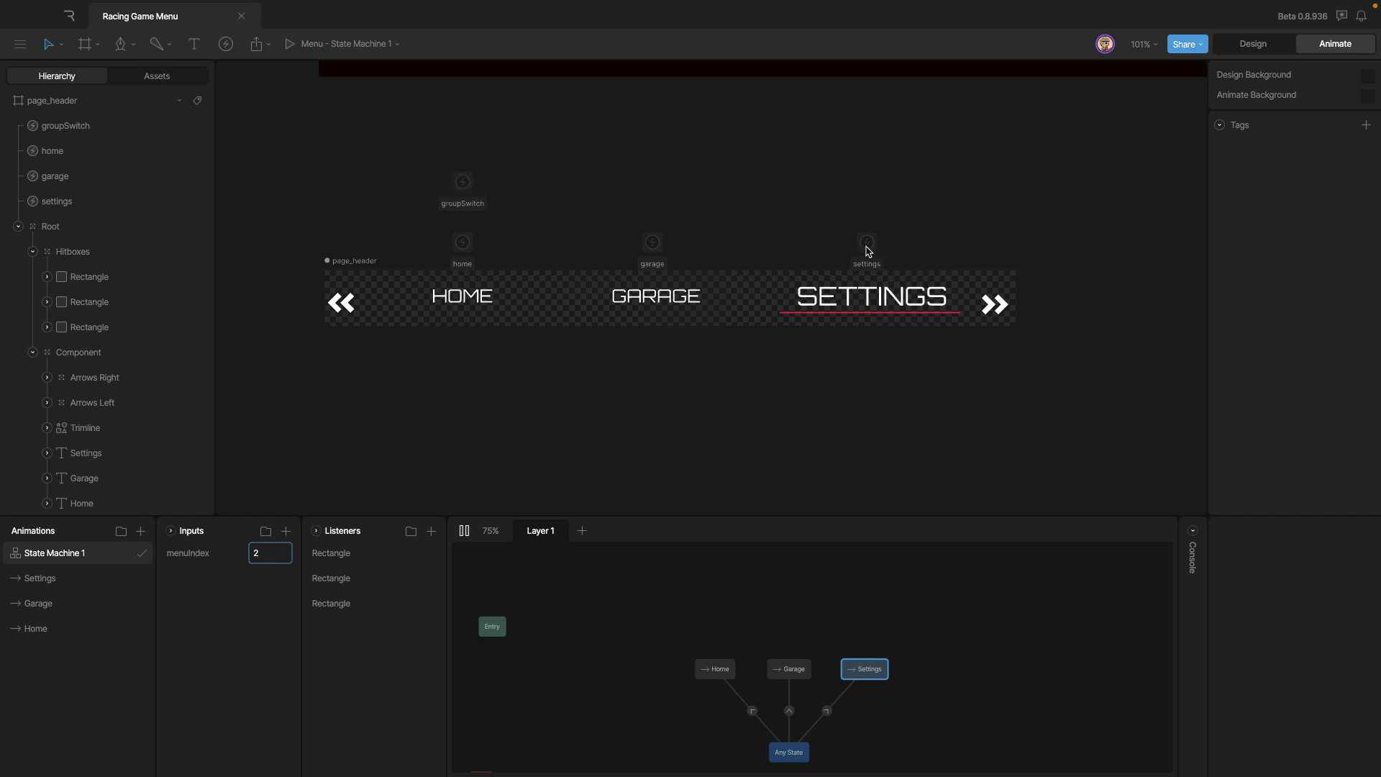
click(461, 303)
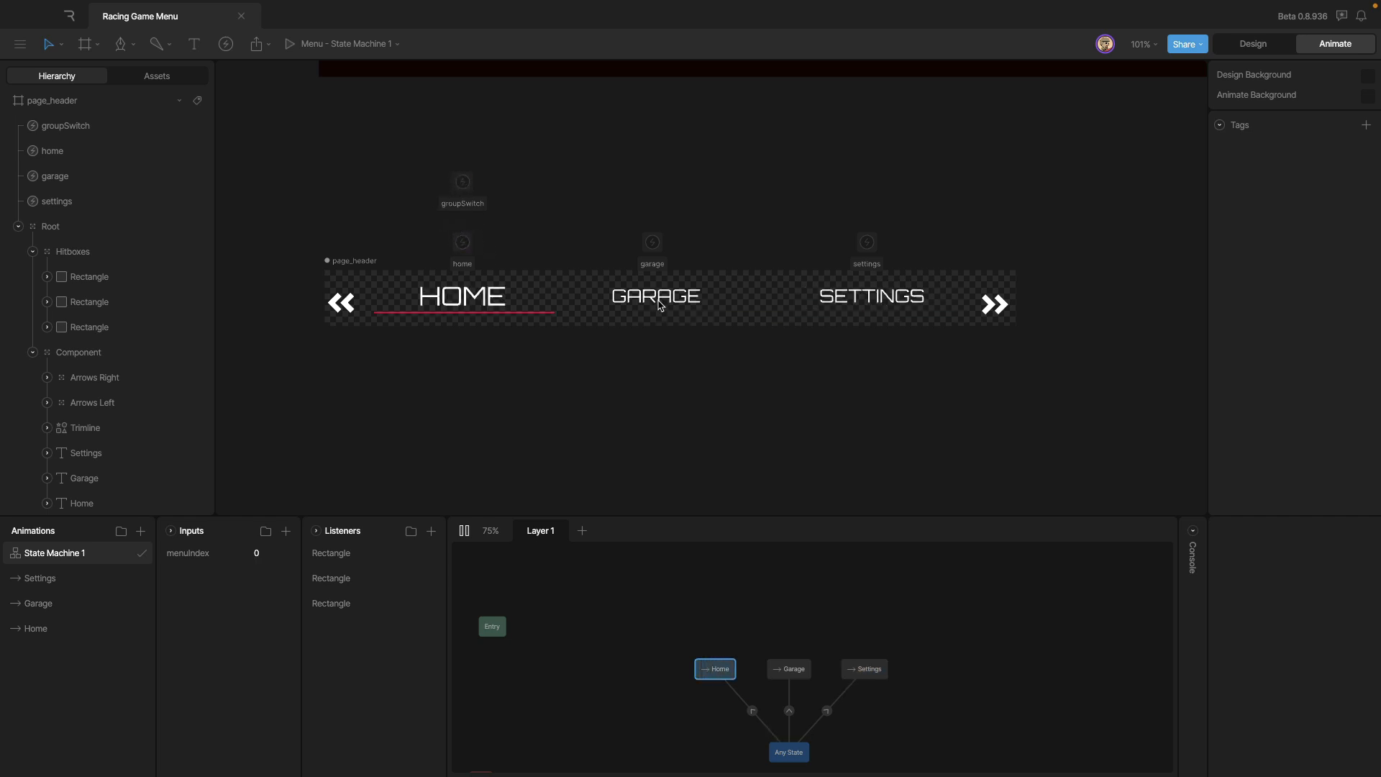
click(655, 302)
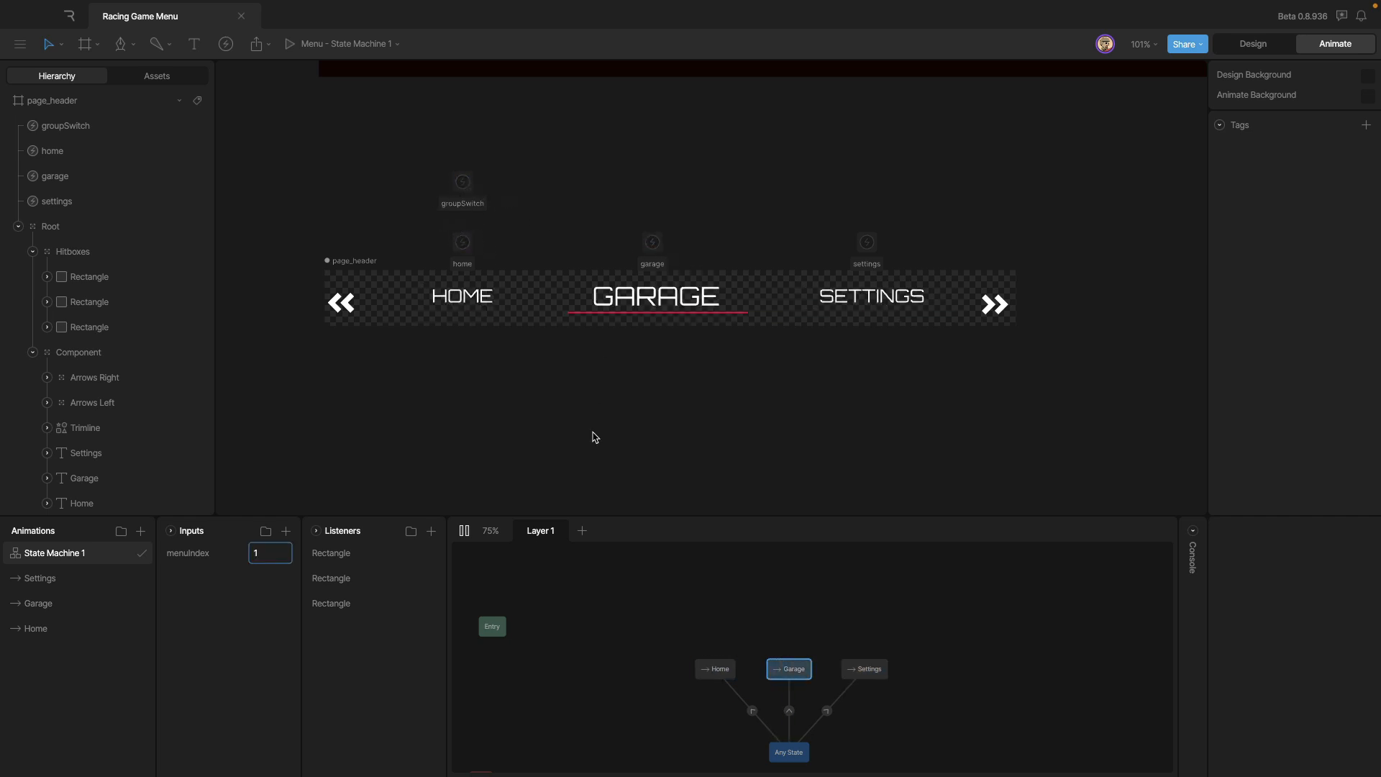
click(464, 530)
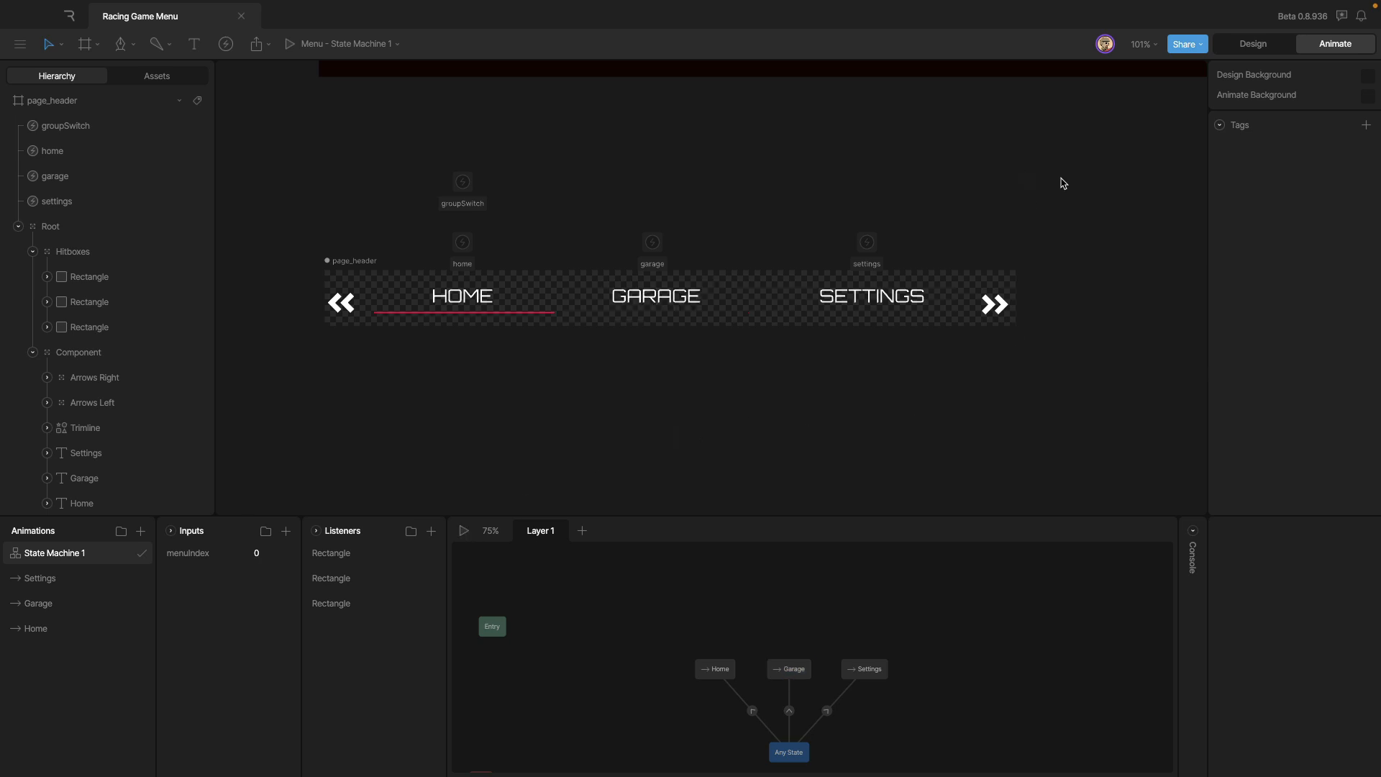
- Return to the Menu artboard and make the home event listener set page_select's isOpen input to true
scroll(1042, 179, down, 2)
drag(1042, 180, 777, 287)
scroll(1025, 315, down, 5)
drag(1025, 315, 494, 392)
drag(888, 331, 756, 378)
click(756, 378)
drag(827, 444, 583, 484)
scroll(626, 418, up, 5)
drag(647, 410, 593, 451)
scroll(550, 423, down, 2)
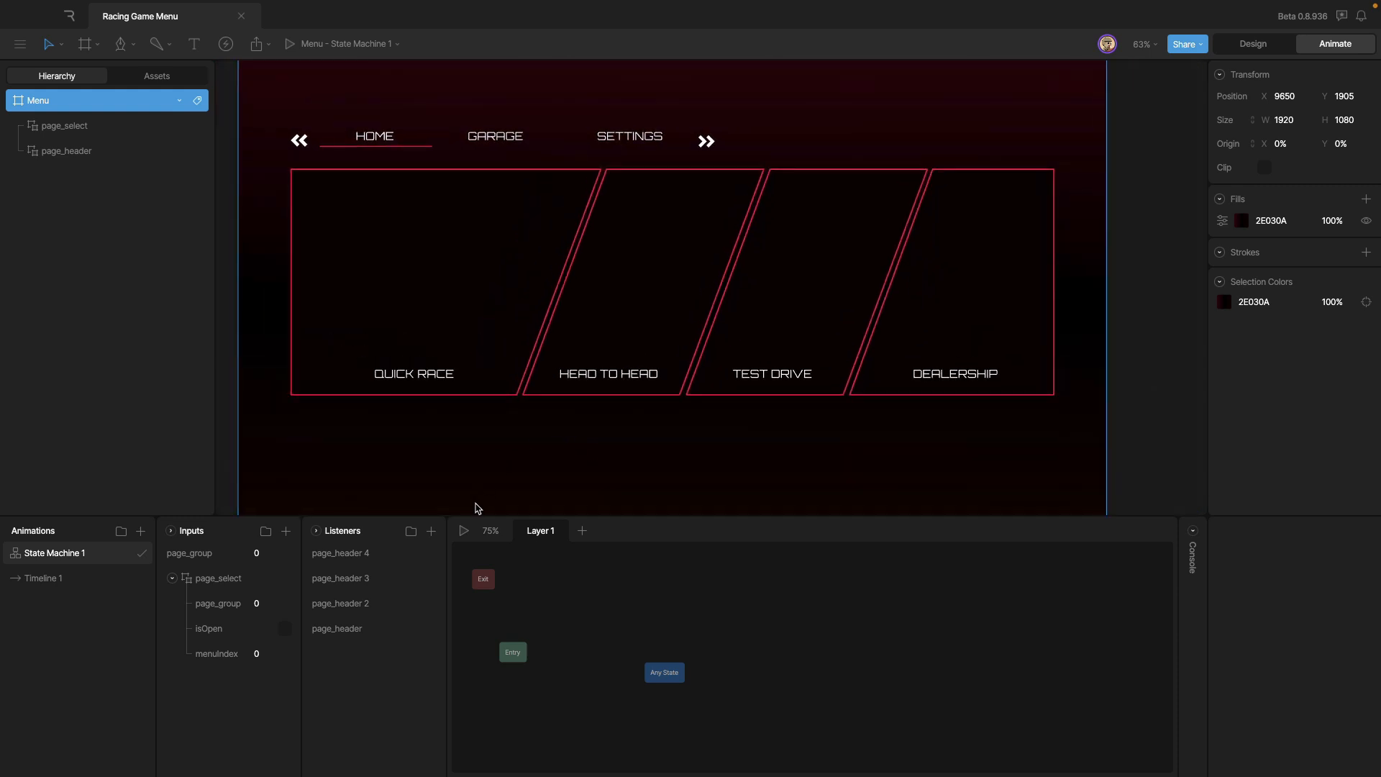
click(360, 628)
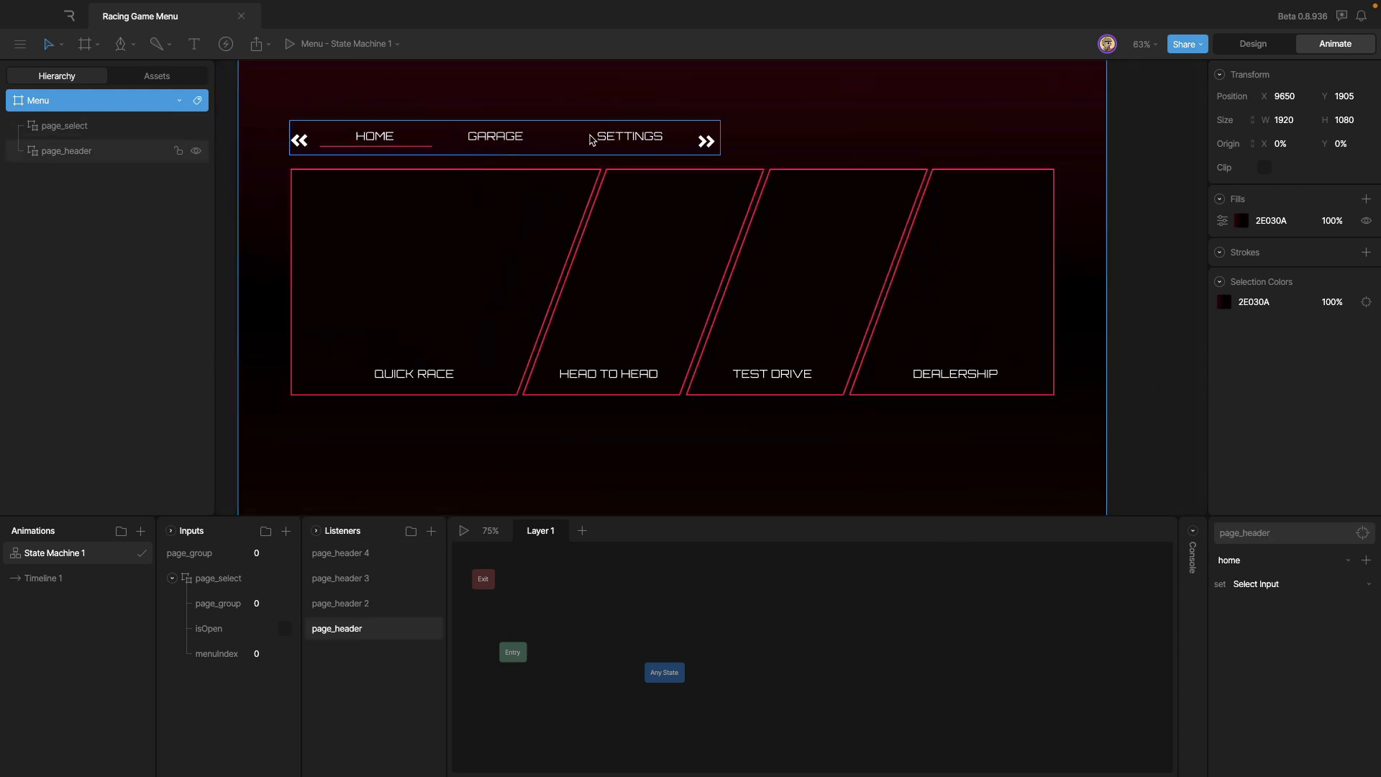
click(1259, 586)
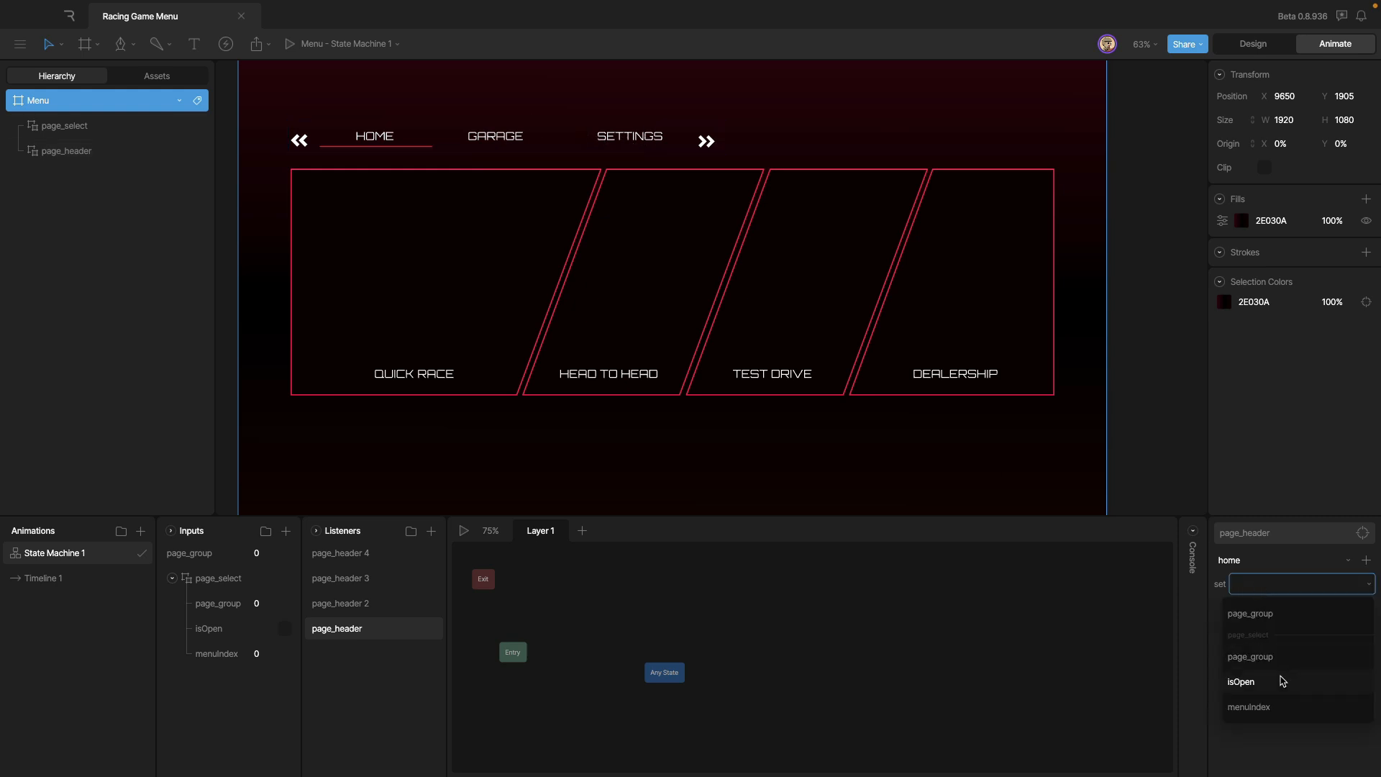
click(1240, 682)
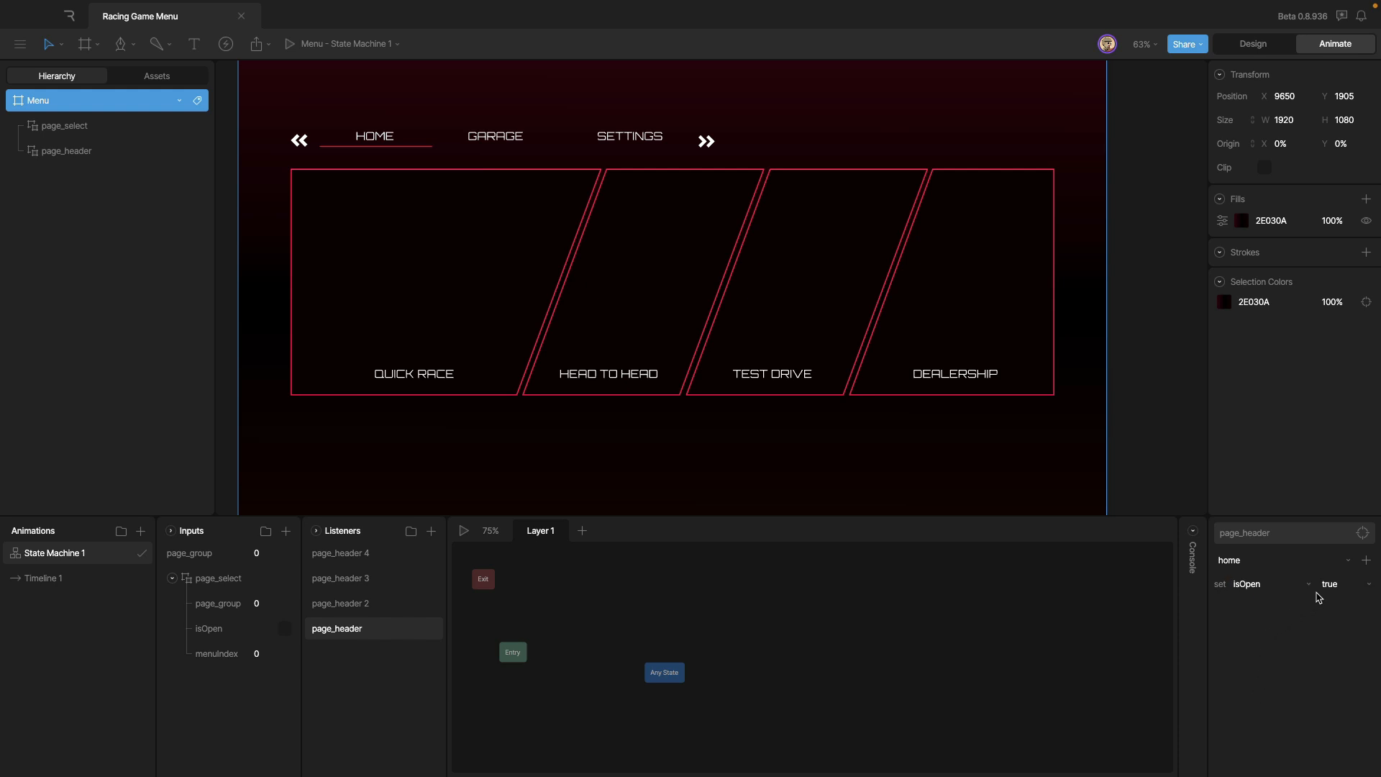
- Play and restart the Menu state machine, turning on isOpen to preview the panels' opening transition
click(285, 629)
click(464, 530)
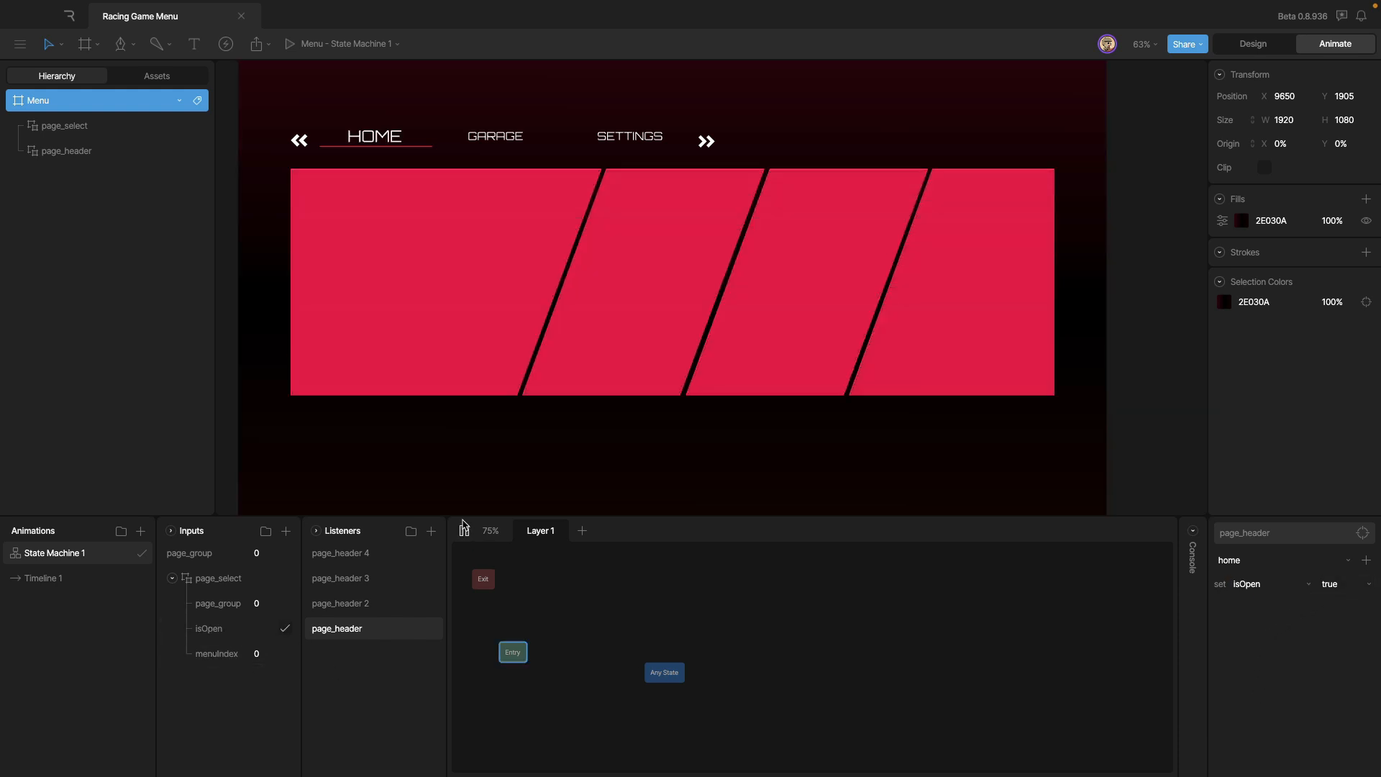
click(464, 530)
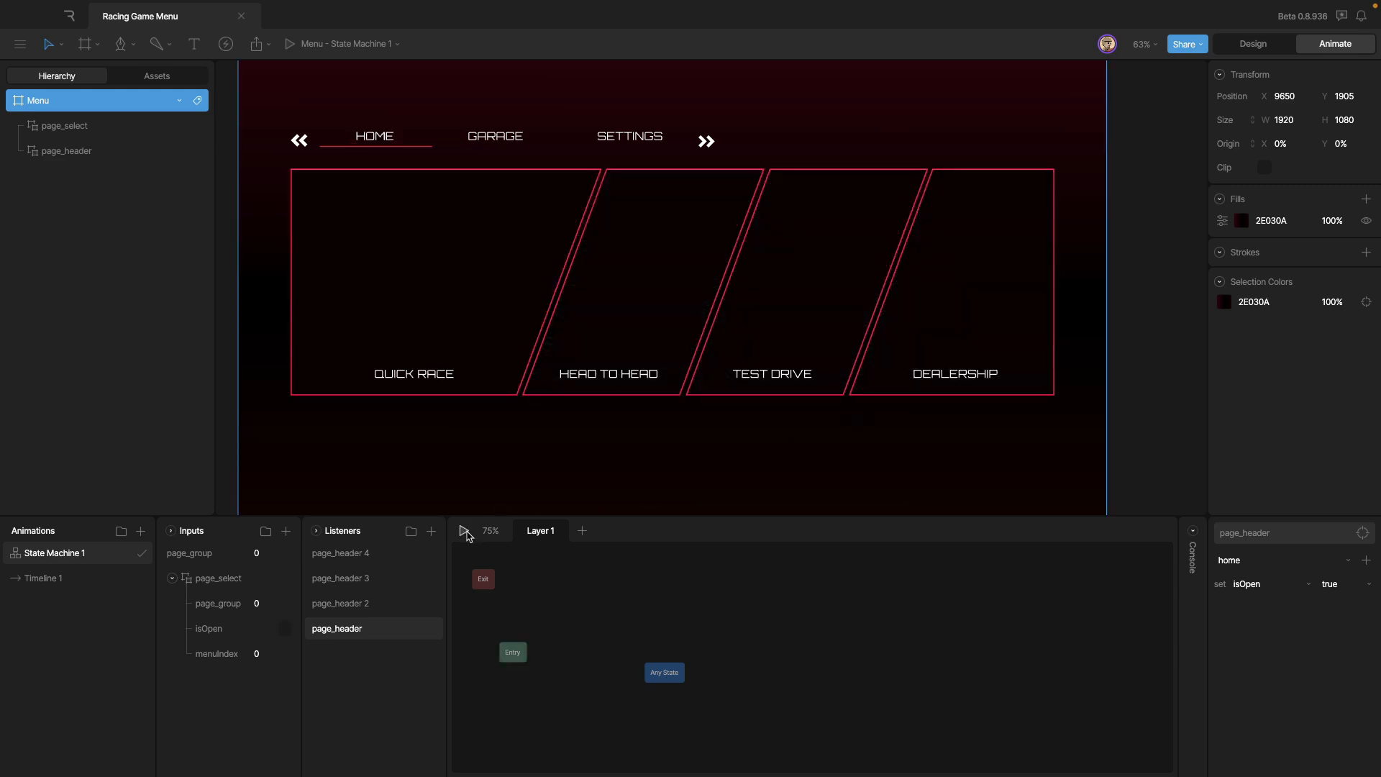
click(464, 530)
click(464, 530)
click(285, 629)
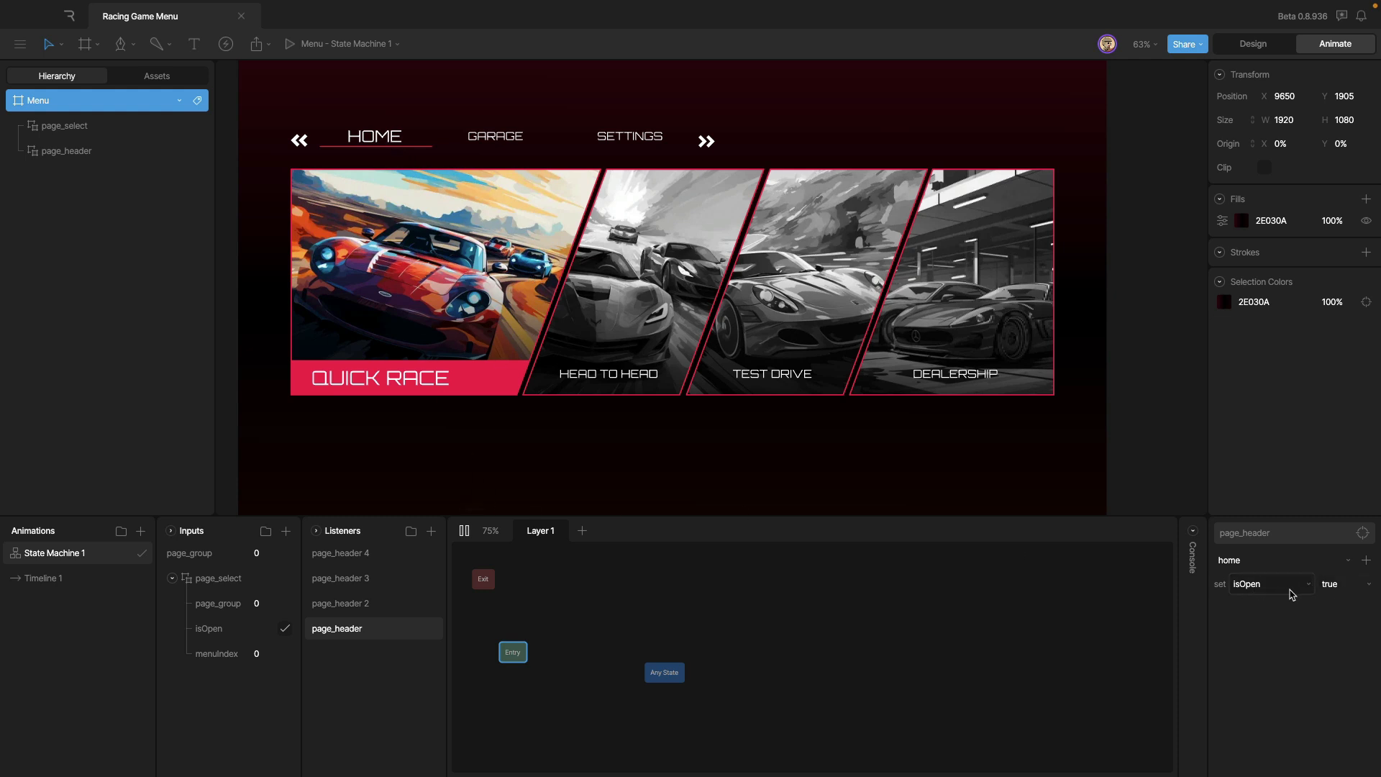
- Make the garage and settings event listeners set page_select's isOpen input to true, and clear the listener selection
click(395, 604)
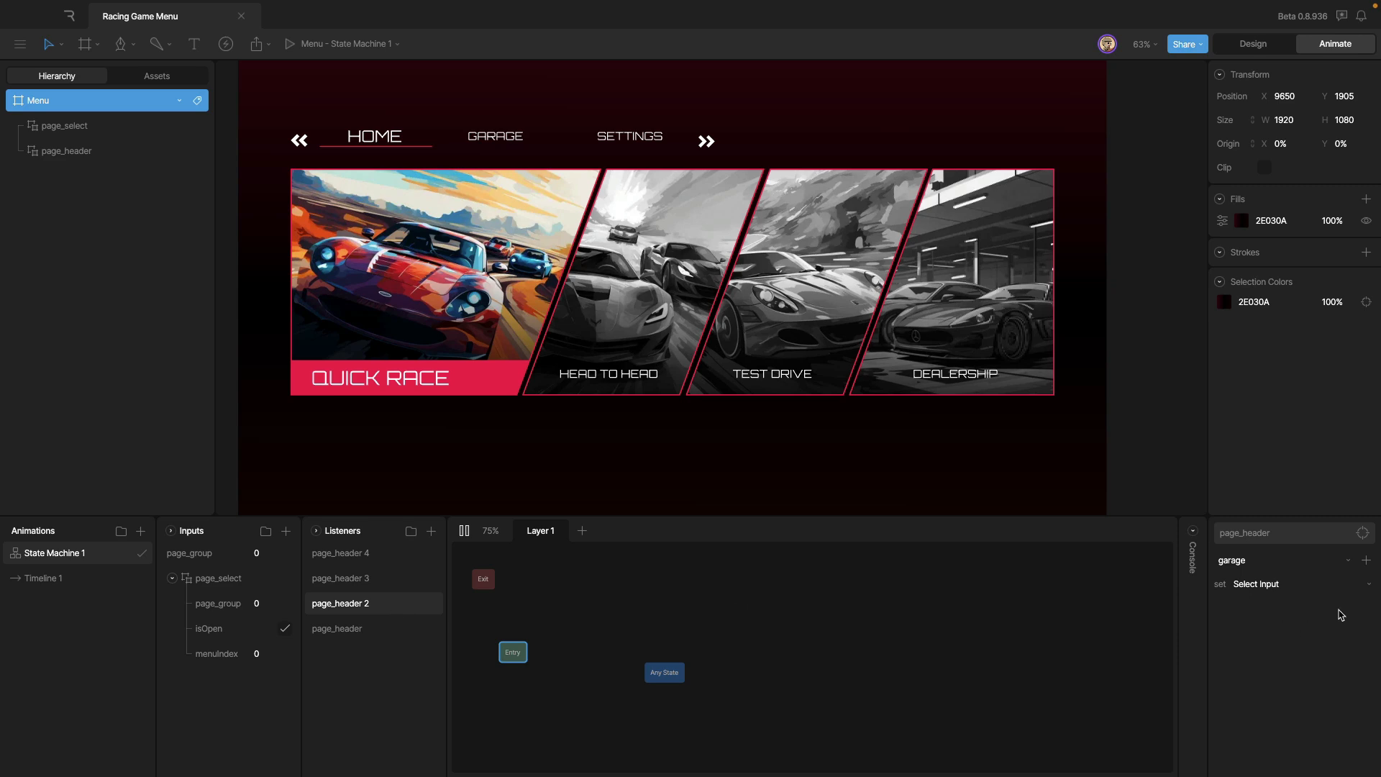
click(1329, 584)
click(1305, 681)
click(389, 584)
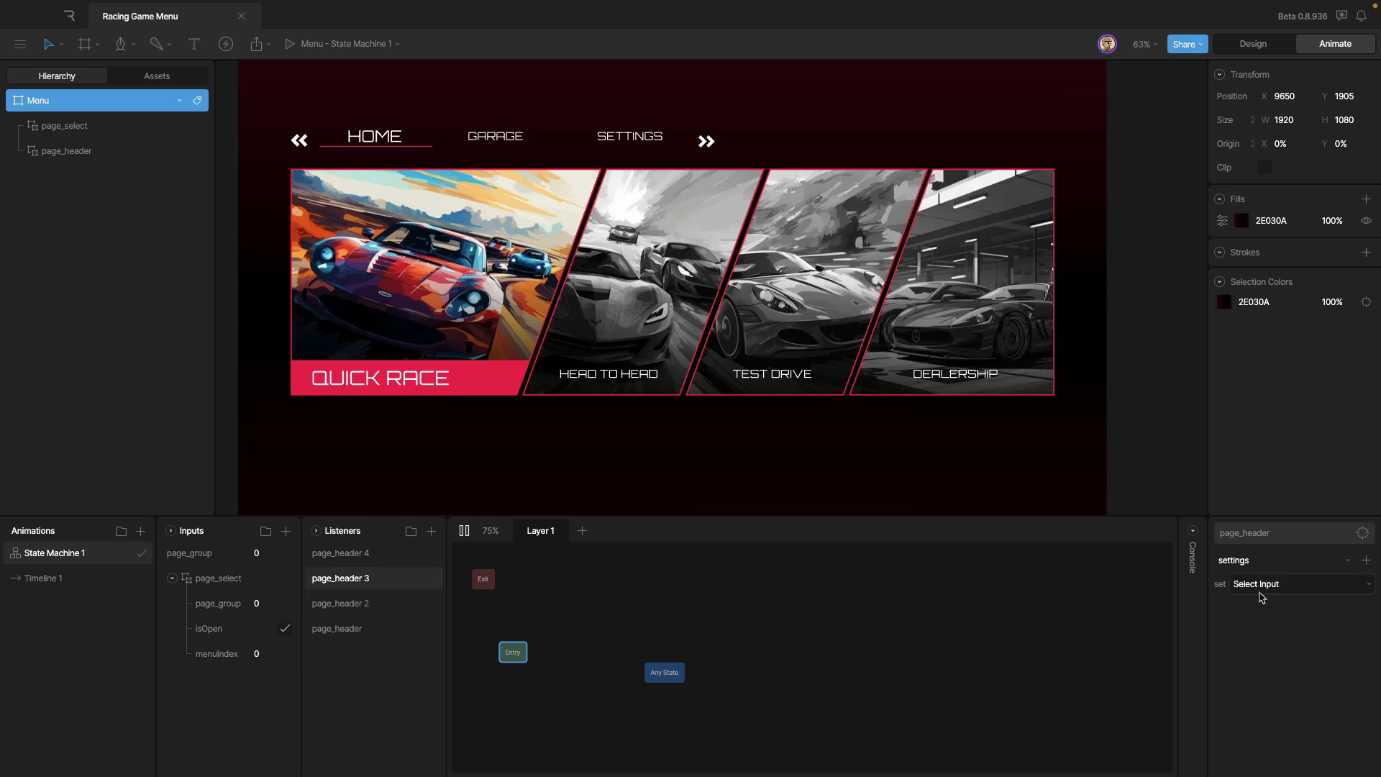
click(1274, 584)
click(1267, 682)
click(703, 590)
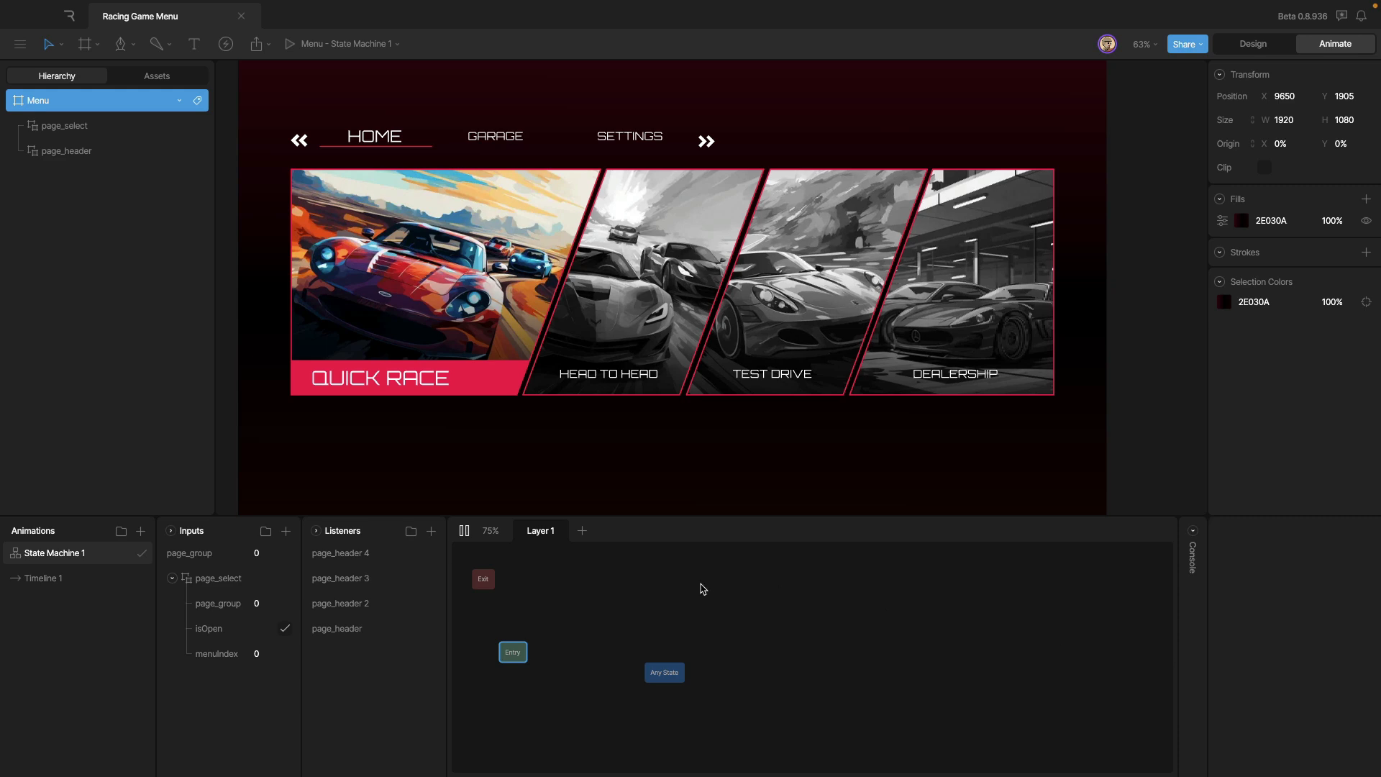
- Switch the header repeatedly among GARAGE, SETTINGS and HOME during playback to check how the panels respond
click(464, 531)
click(509, 139)
click(629, 140)
click(496, 141)
click(379, 138)
click(495, 140)
click(637, 145)
click(451, 140)
click(361, 139)
click(504, 141)
click(628, 144)
click(502, 141)
click(375, 138)
click(498, 141)
click(632, 143)
click(501, 143)
click(361, 141)
click(515, 144)
click(630, 141)
- Make the groupSwitch event listener set page_select's isOpen input to false
click(365, 553)
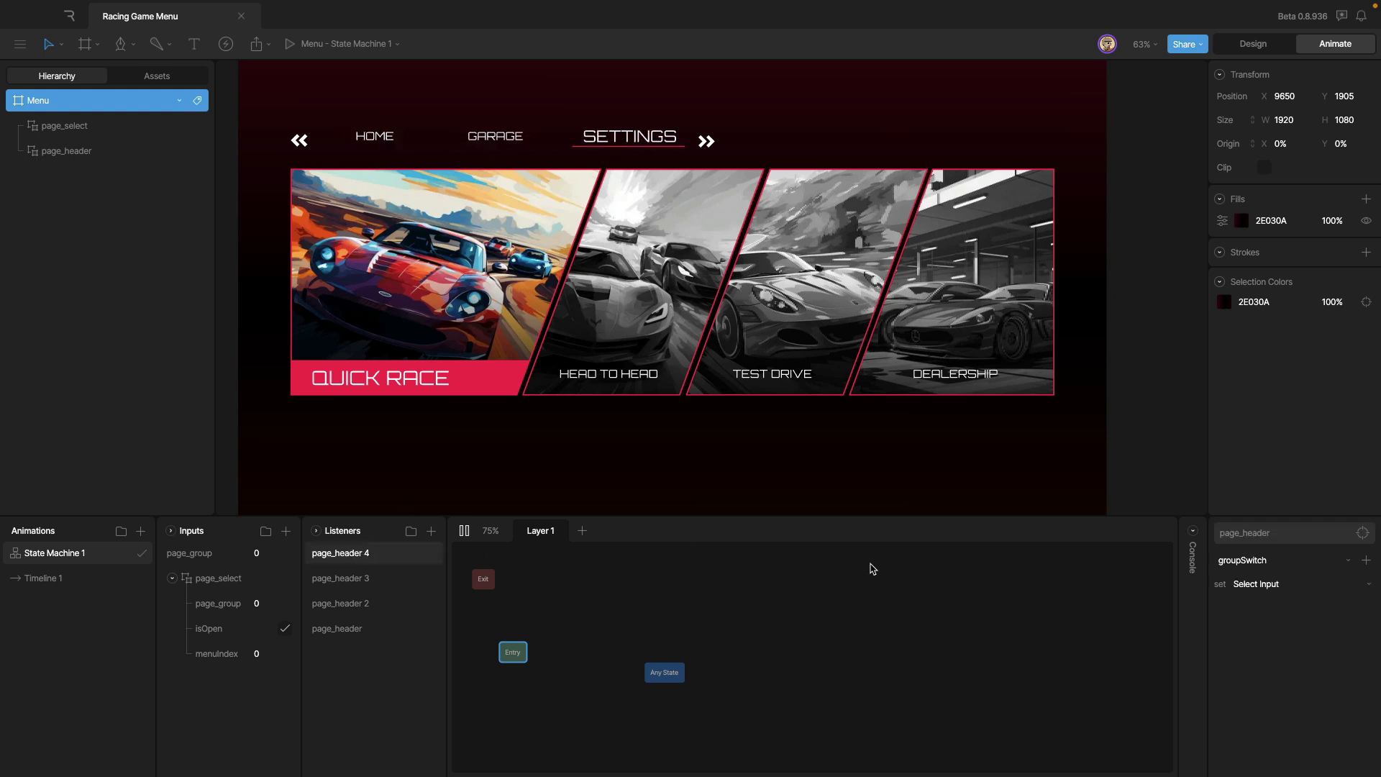
click(1256, 586)
click(1270, 681)
click(1322, 586)
click(1322, 587)
- Play the Menu state machine and test the header pages together with the HEAD TO HEAD, TEST DRIVE and QUICK RACE panels
click(465, 534)
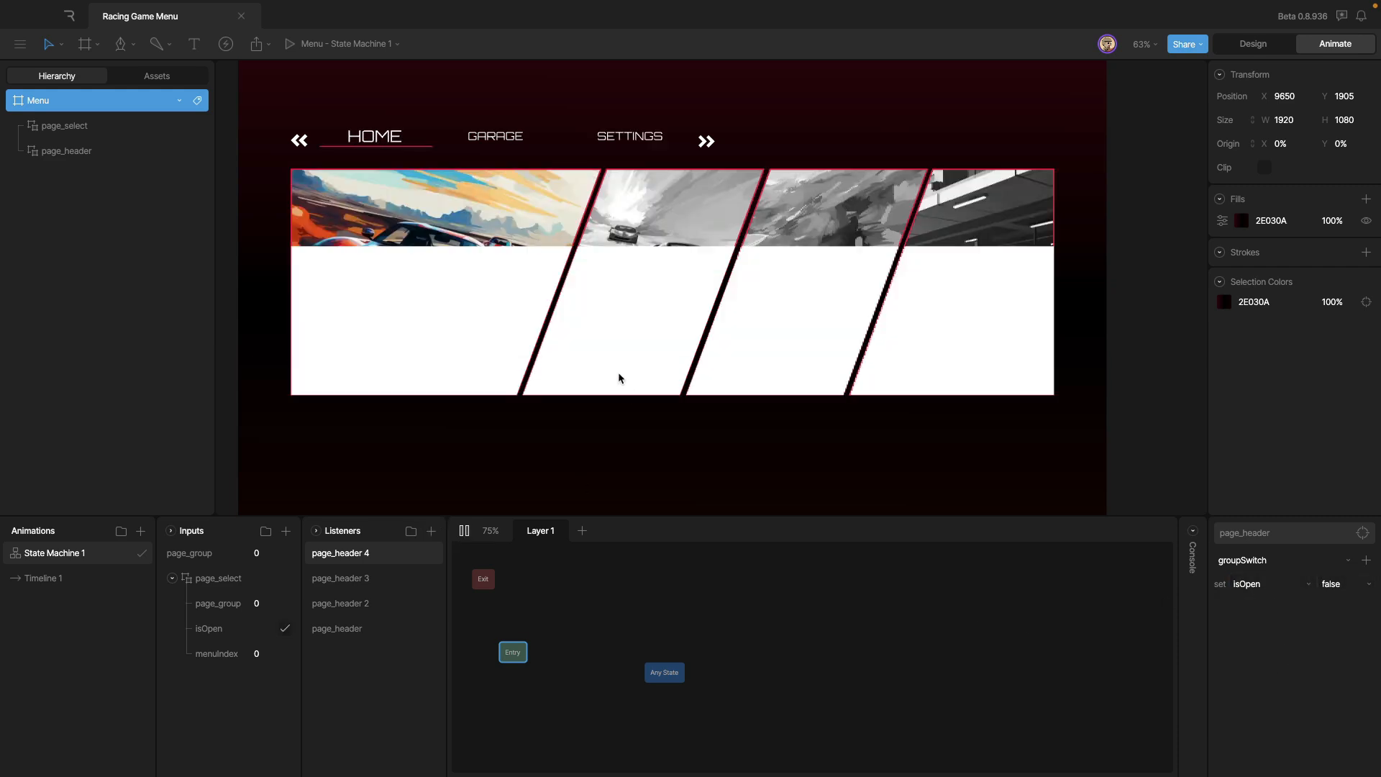
click(494, 141)
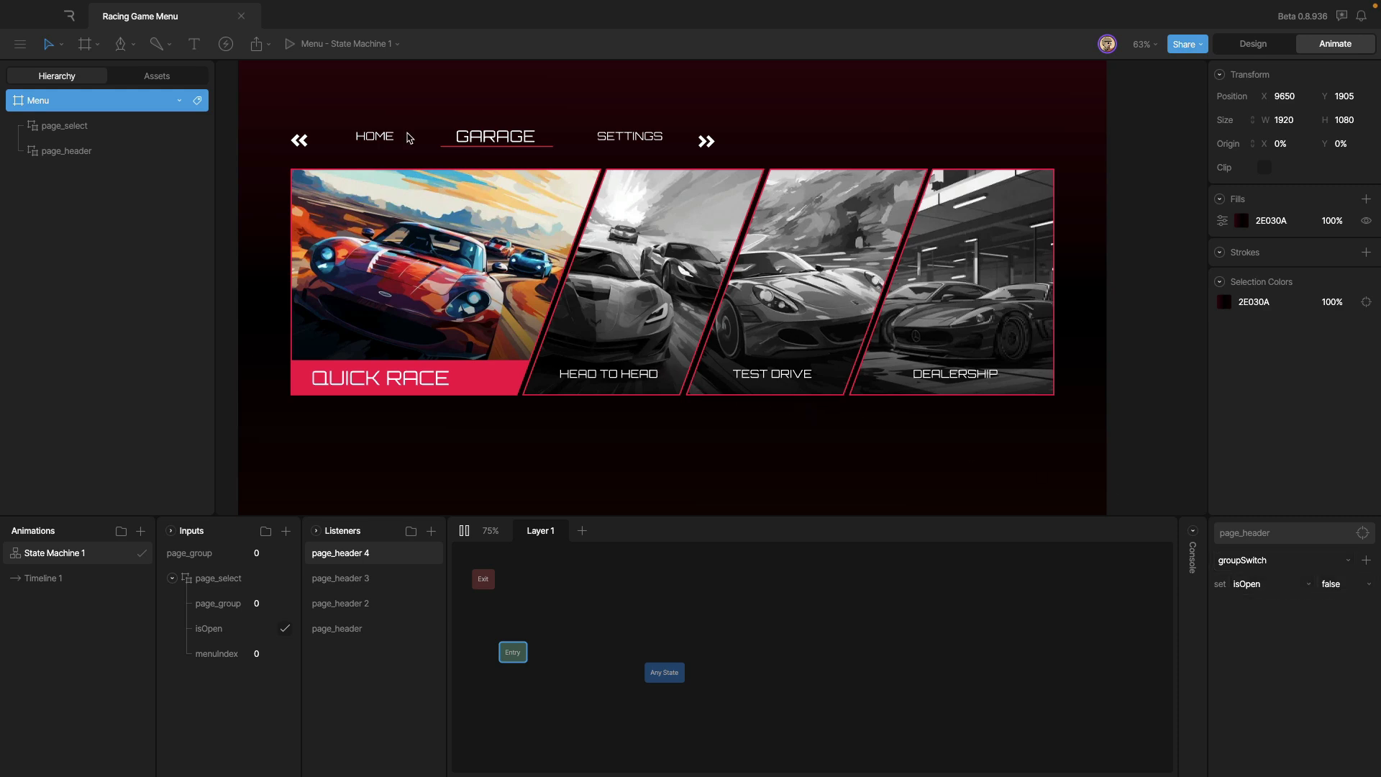
click(373, 137)
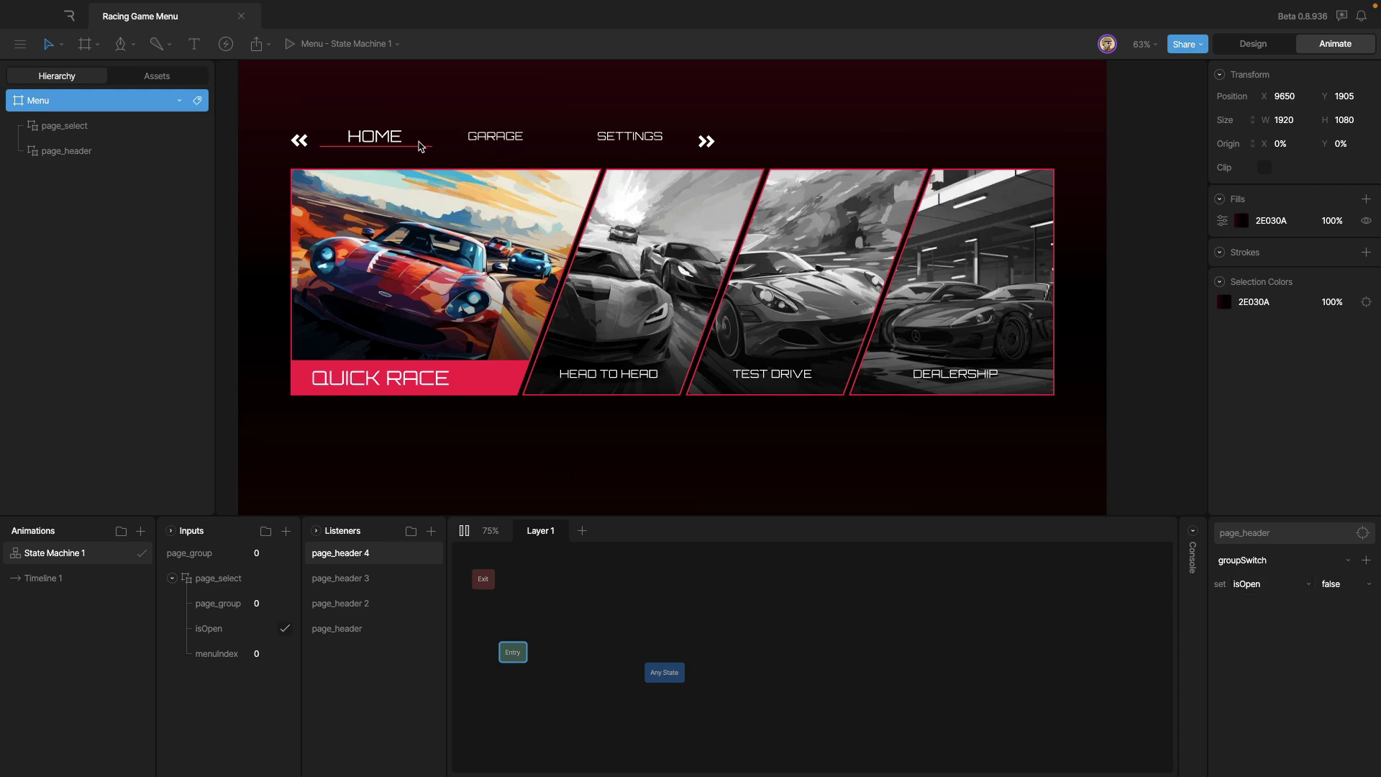
click(635, 352)
click(496, 139)
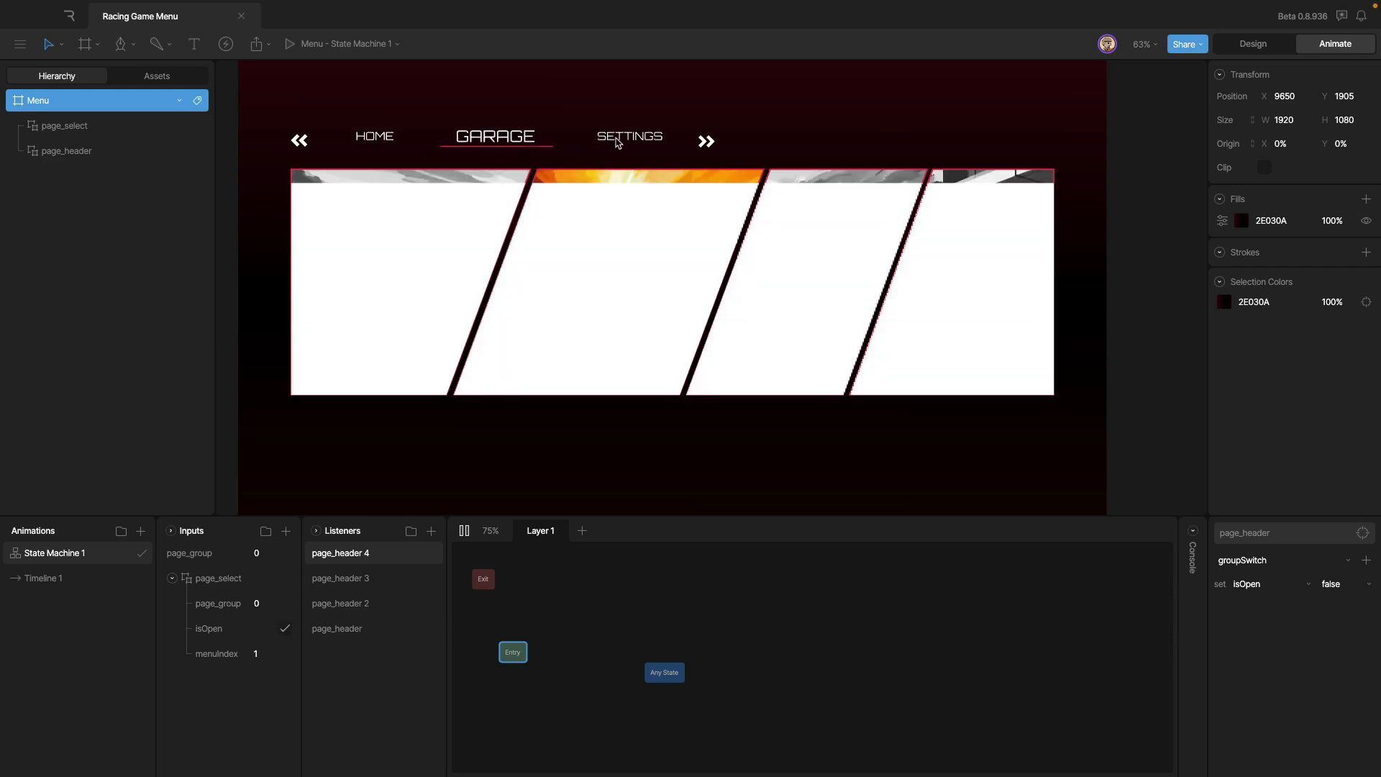
click(619, 143)
click(488, 136)
click(371, 134)
click(836, 271)
click(520, 139)
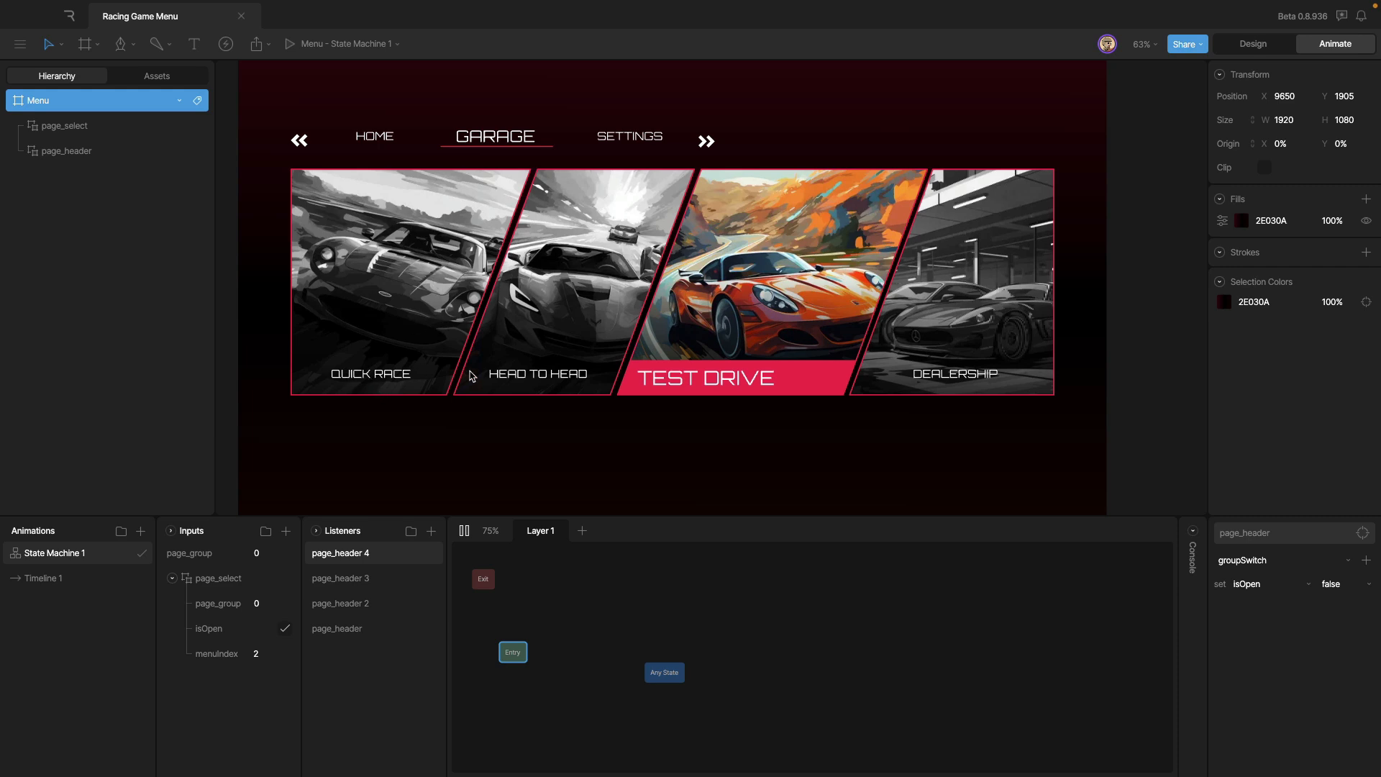
click(584, 353)
click(446, 310)
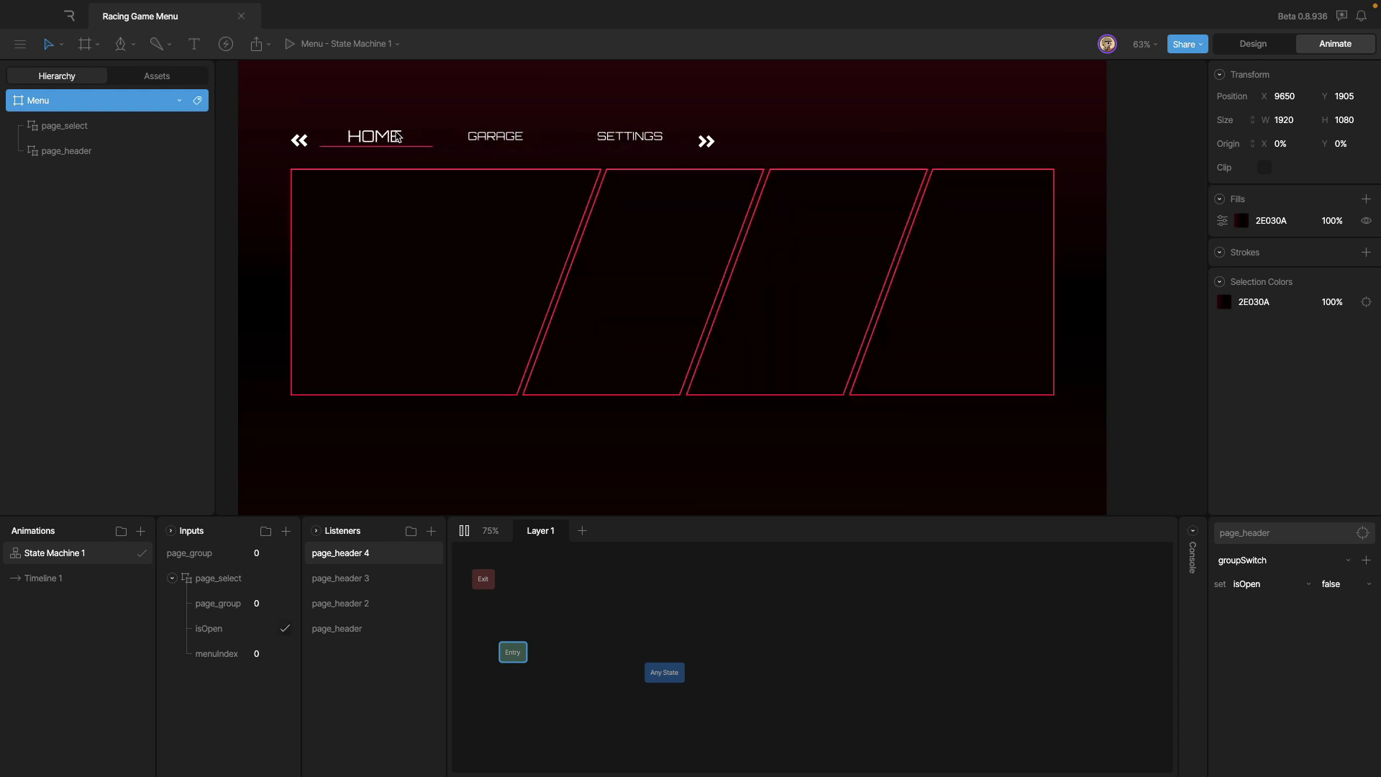
- Cycle the header through HOME, GARAGE and SETTINGS to review the close-and-reopen transition, and stop the state machine
click(374, 137)
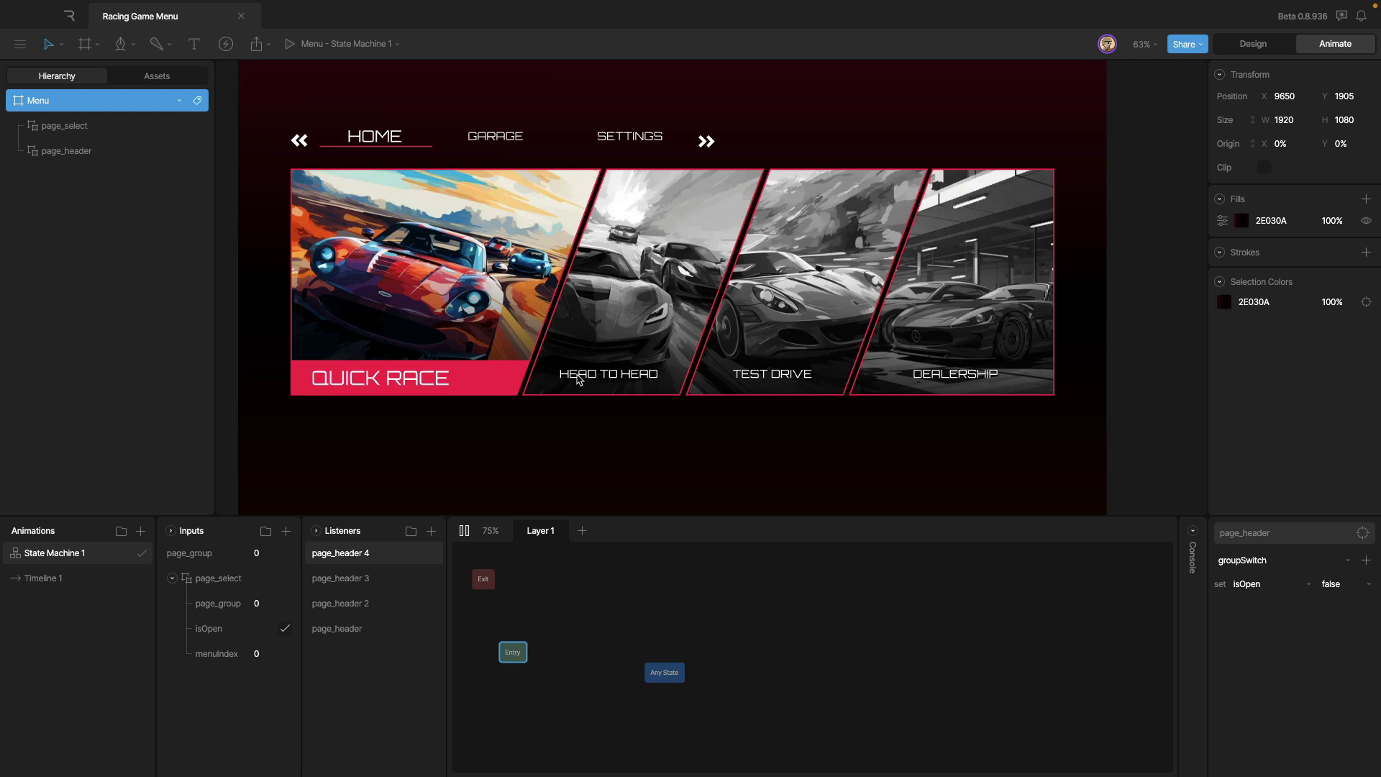
click(500, 139)
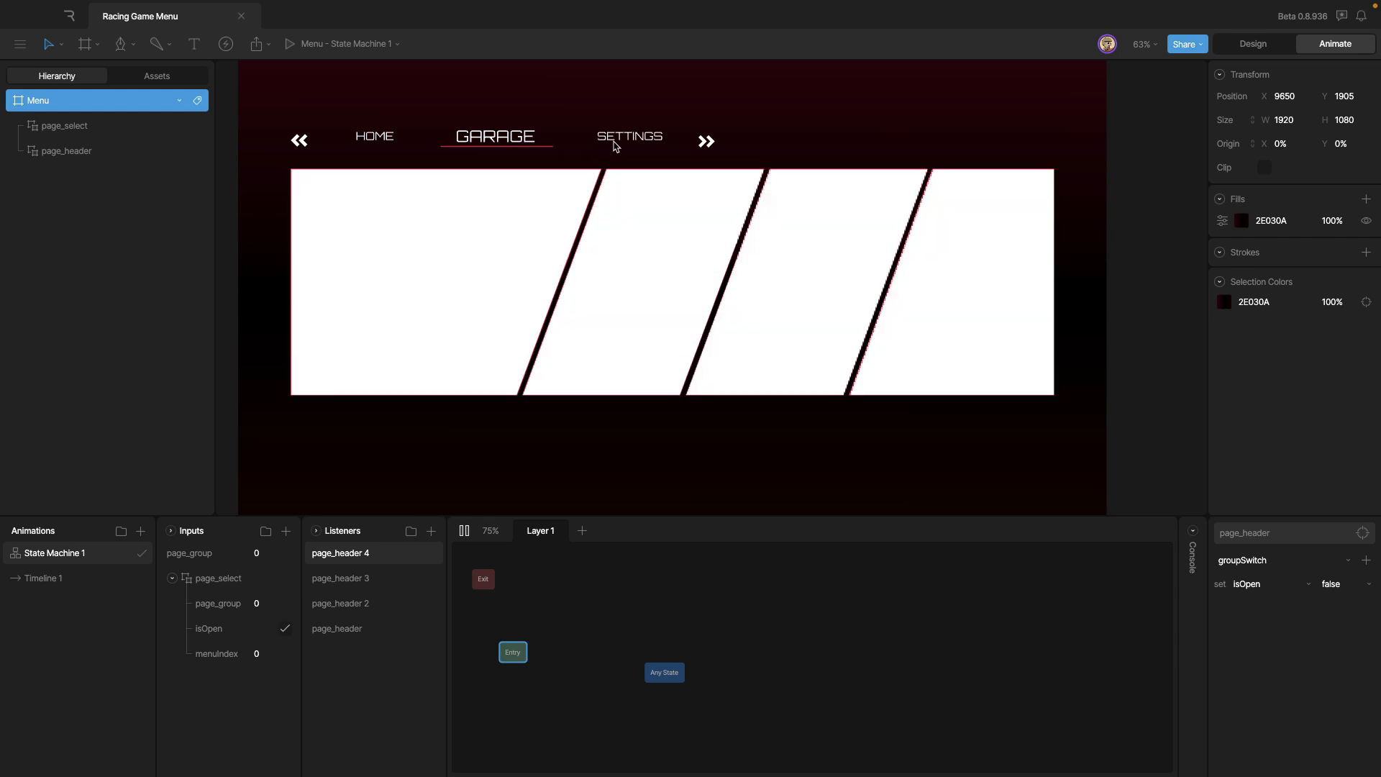
click(390, 141)
click(500, 146)
click(604, 146)
click(496, 141)
click(403, 141)
click(464, 530)
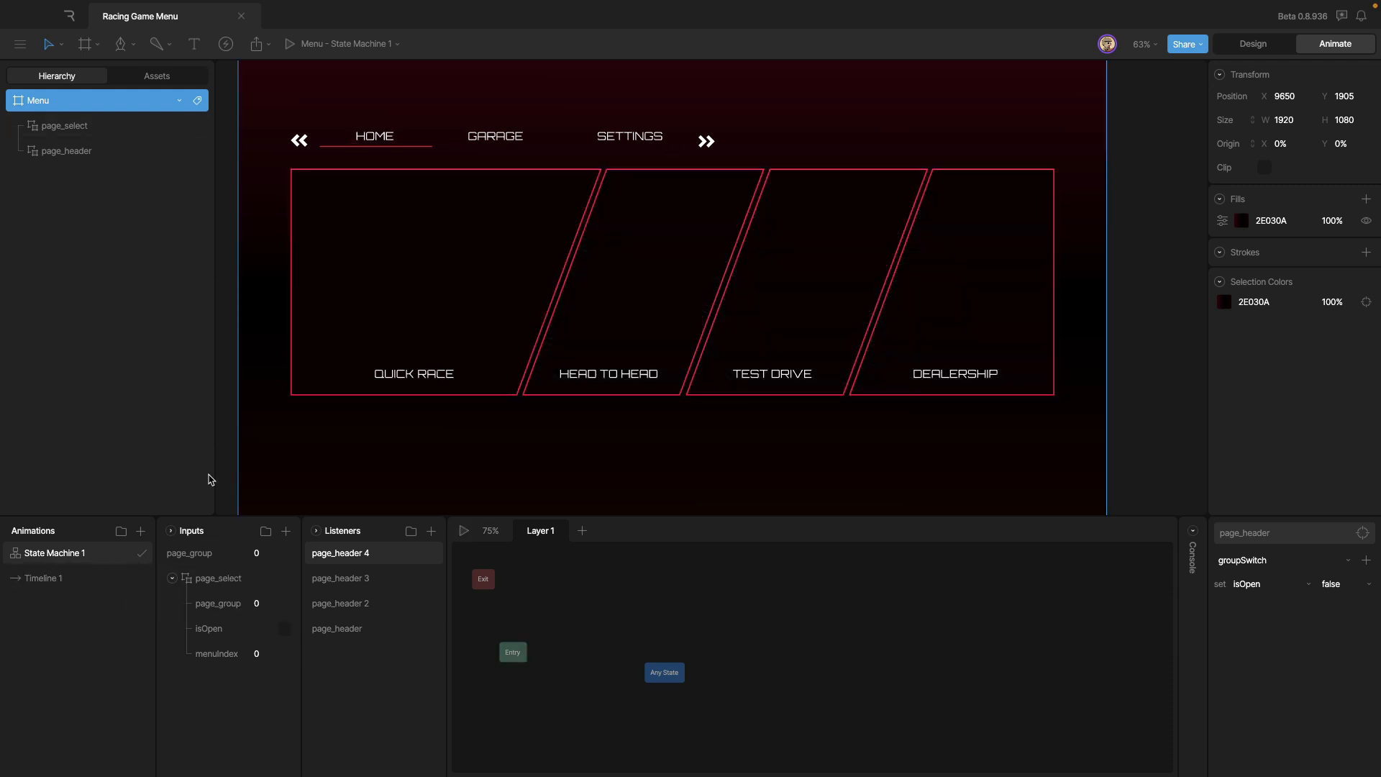
- Rename the Menu artboard's Timeline 1 animation as Home
double_click(52, 580)
text(Home)
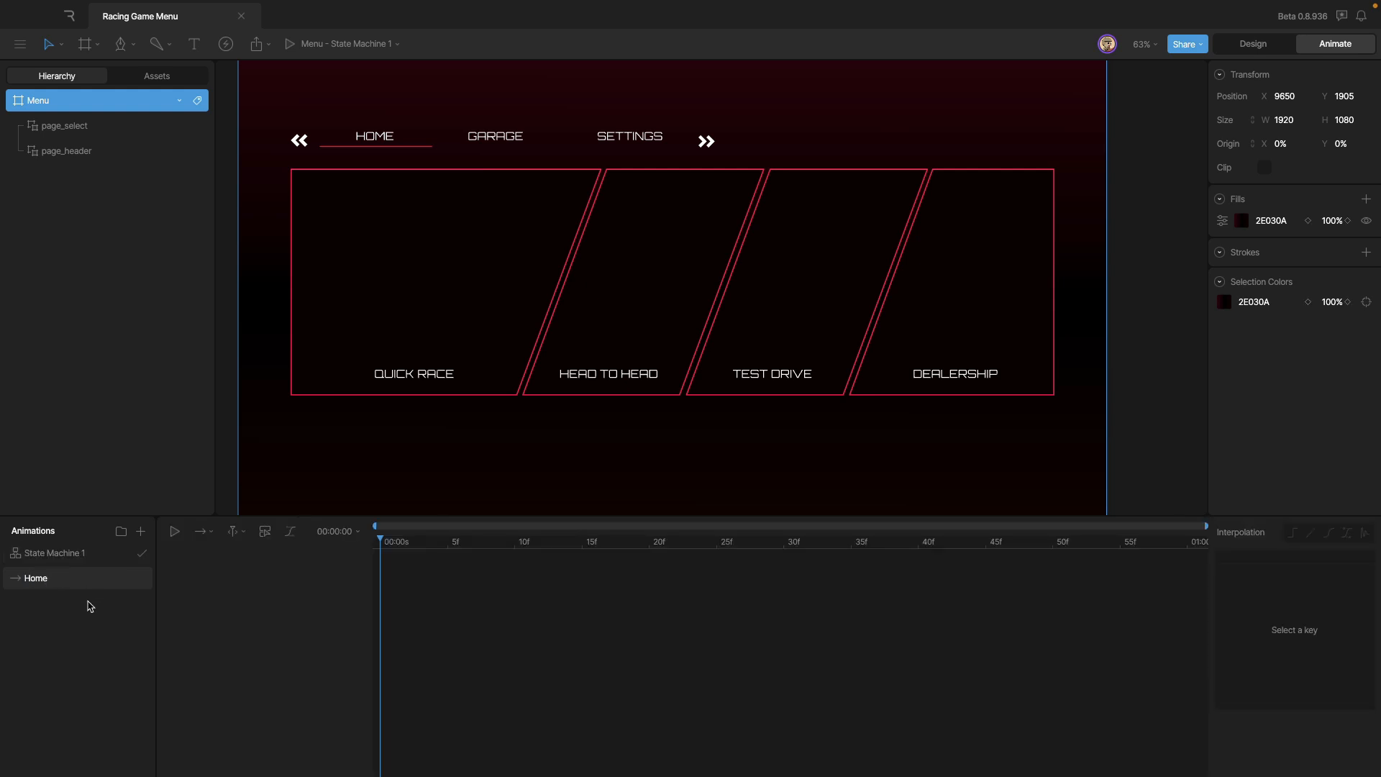
- Create a second timeline animation on the Menu artboard and name it Garage
click(140, 531)
click(151, 573)
key(Return)
double_click(49, 588)
text(Garage)
- Create a third timeline animation on the Menu artboard and name it Settings
click(140, 531)
click(151, 572)
drag(74, 555, 75, 597)
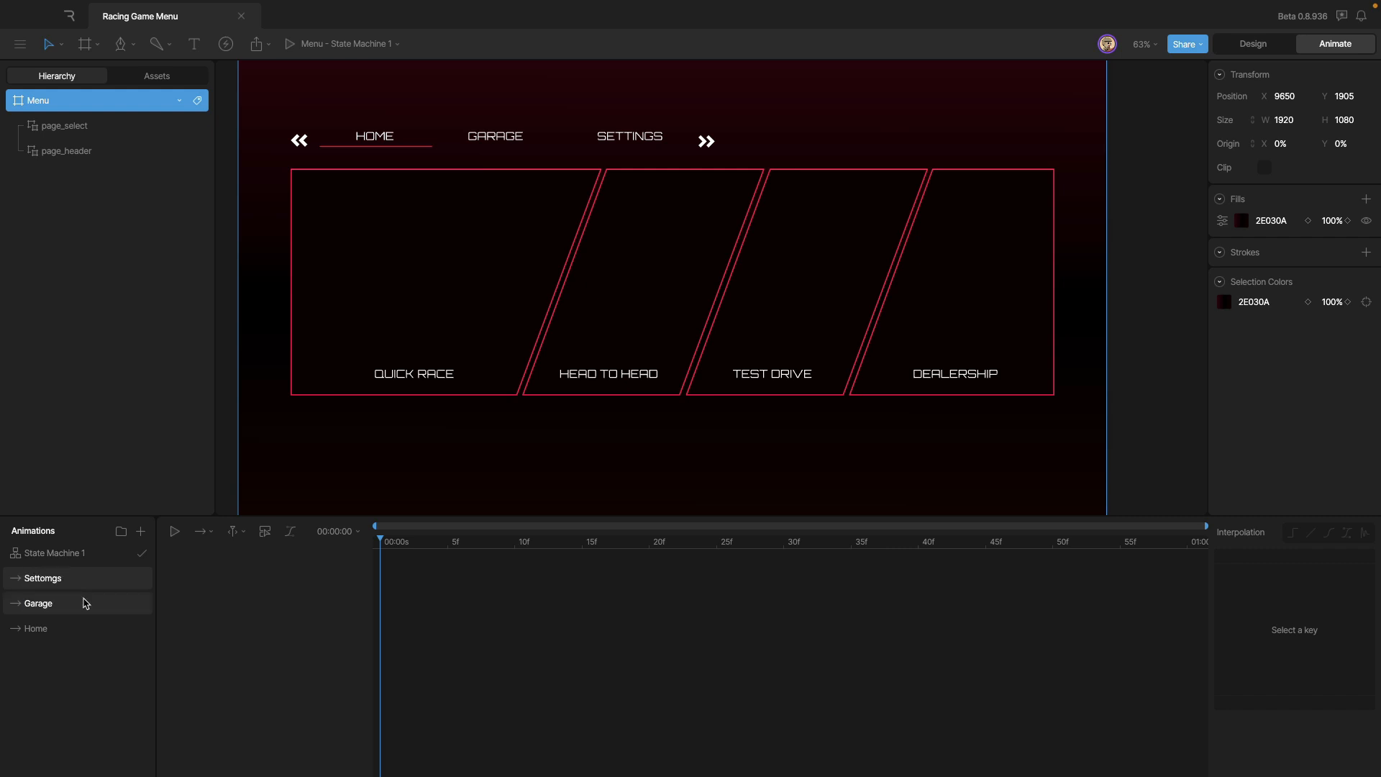
double_click(52, 580)
text(S)
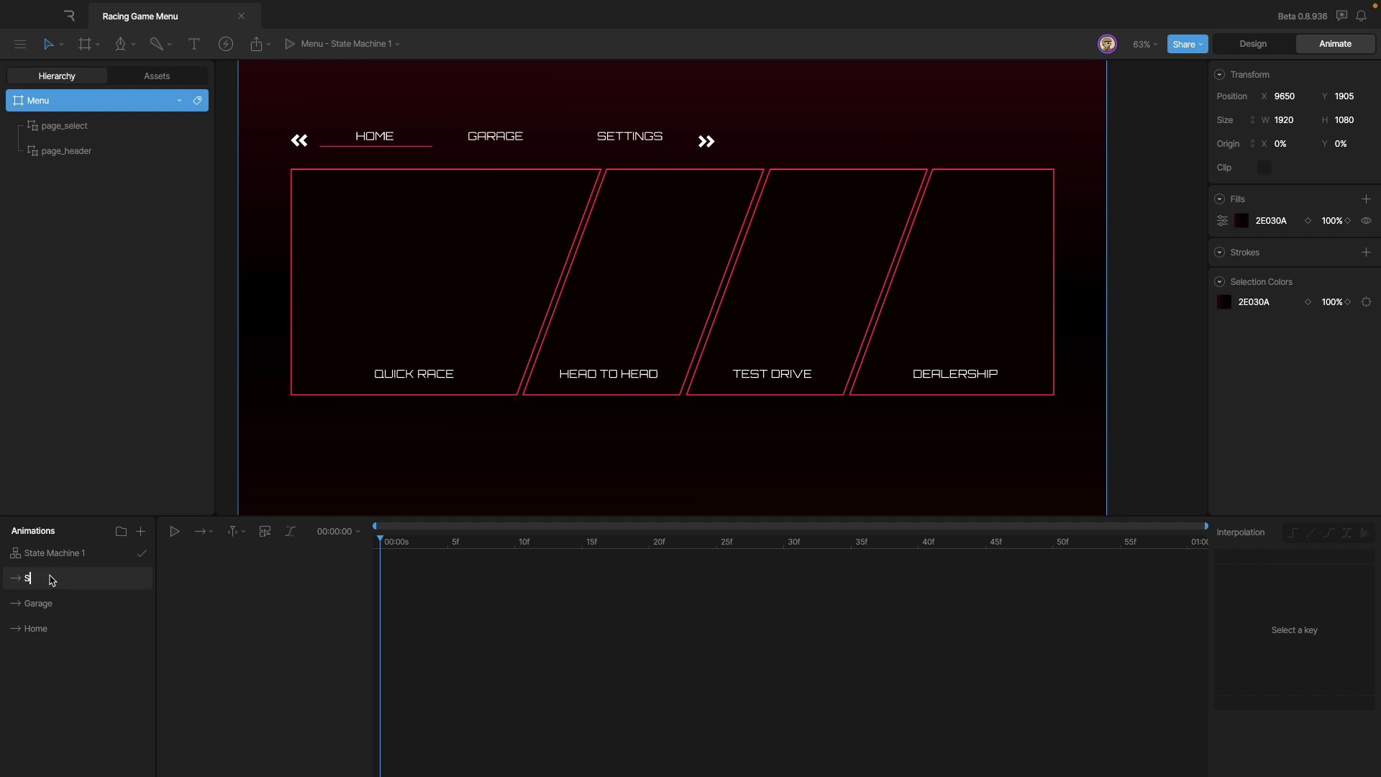
text(ettings)
key(BackSpace)
key(BackSpace)
key(BackSpace)
text(tings)
- In the Home animation, key page_select's nested page_group input at 0 on the first frame
click(496, 312)
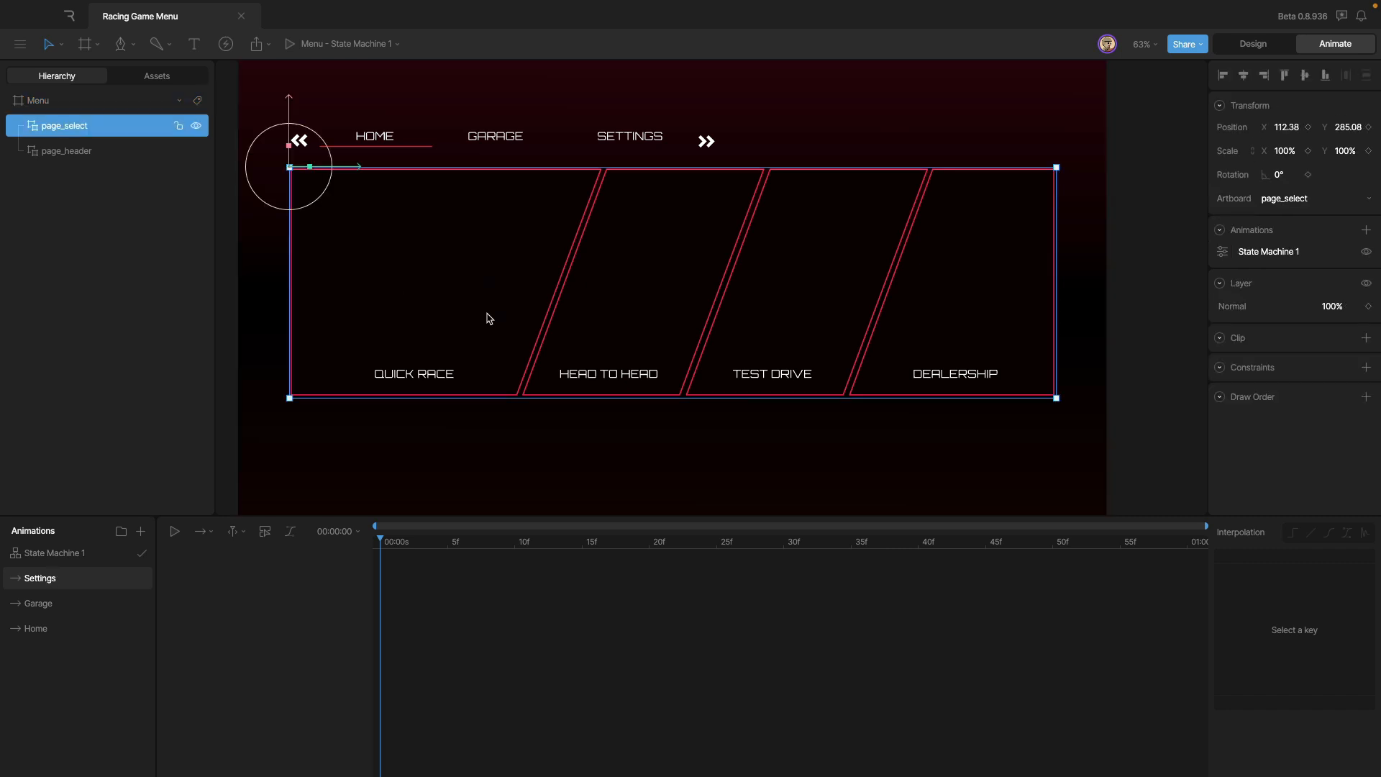
click(87, 630)
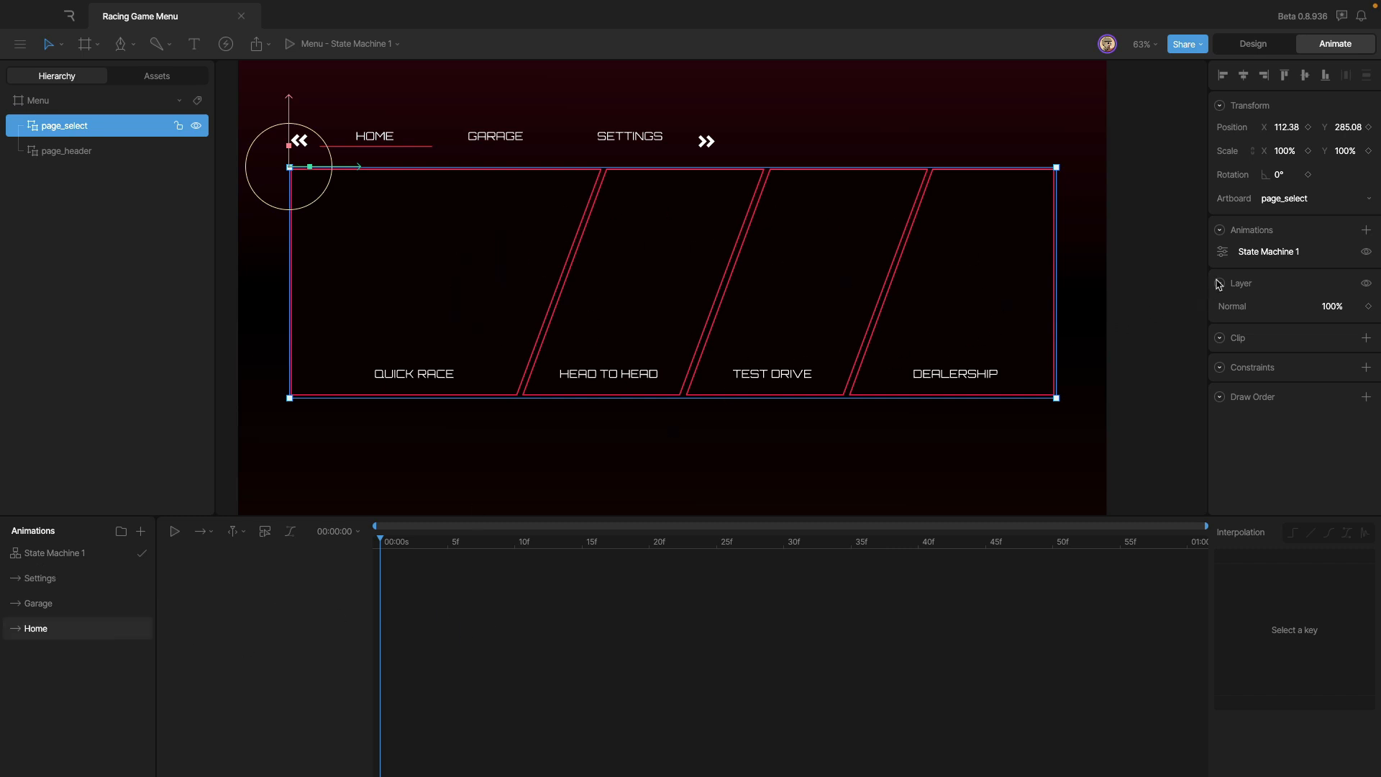
click(1222, 251)
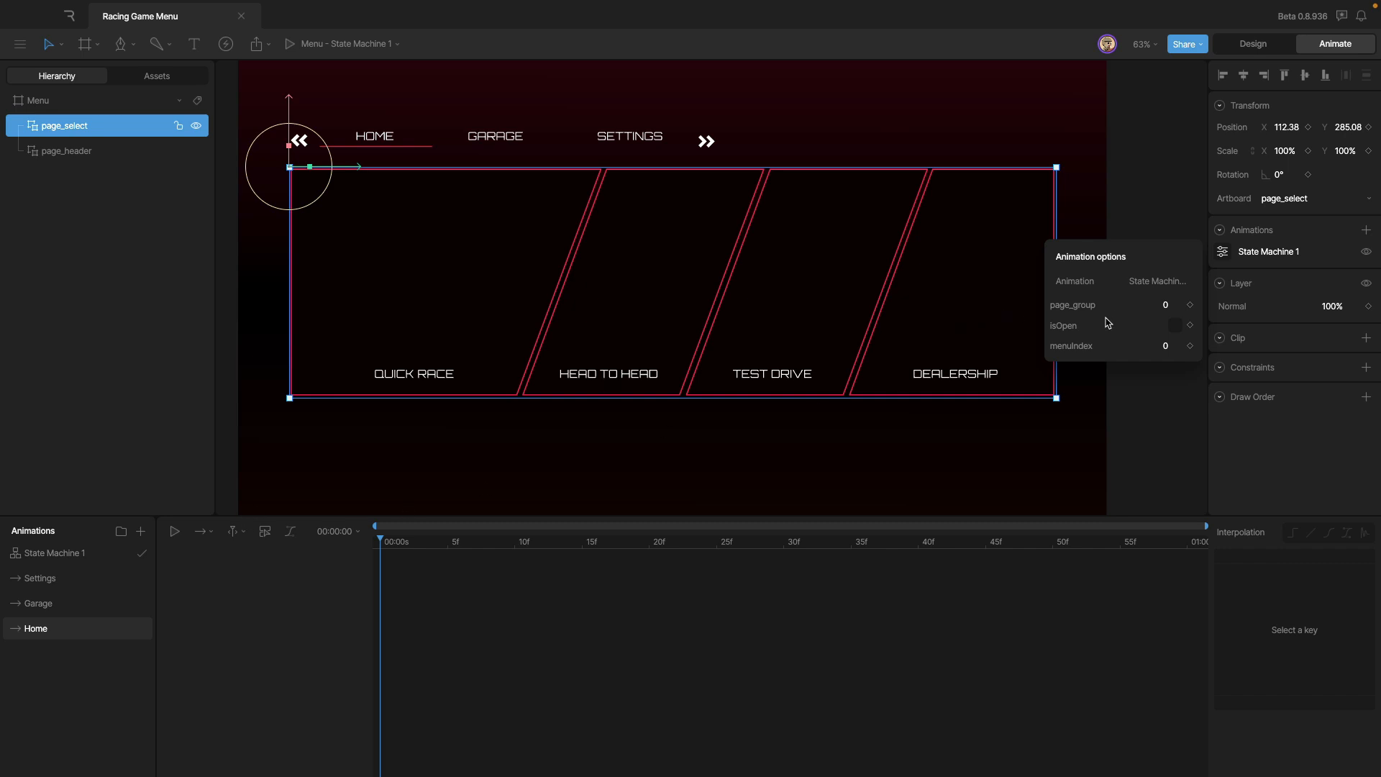
click(1191, 306)
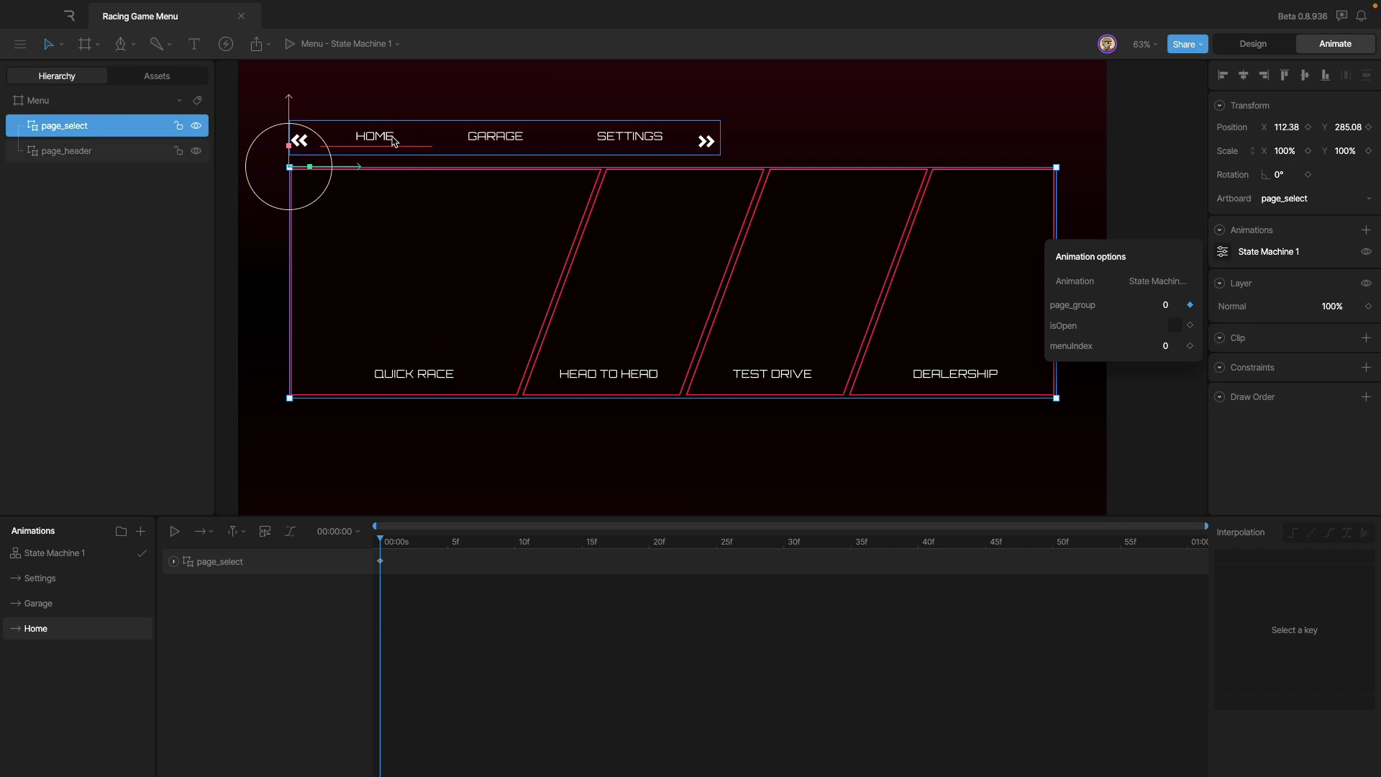
- In the Garage animation, key page_select's nested page_group input at 1 on the first frame
click(41, 604)
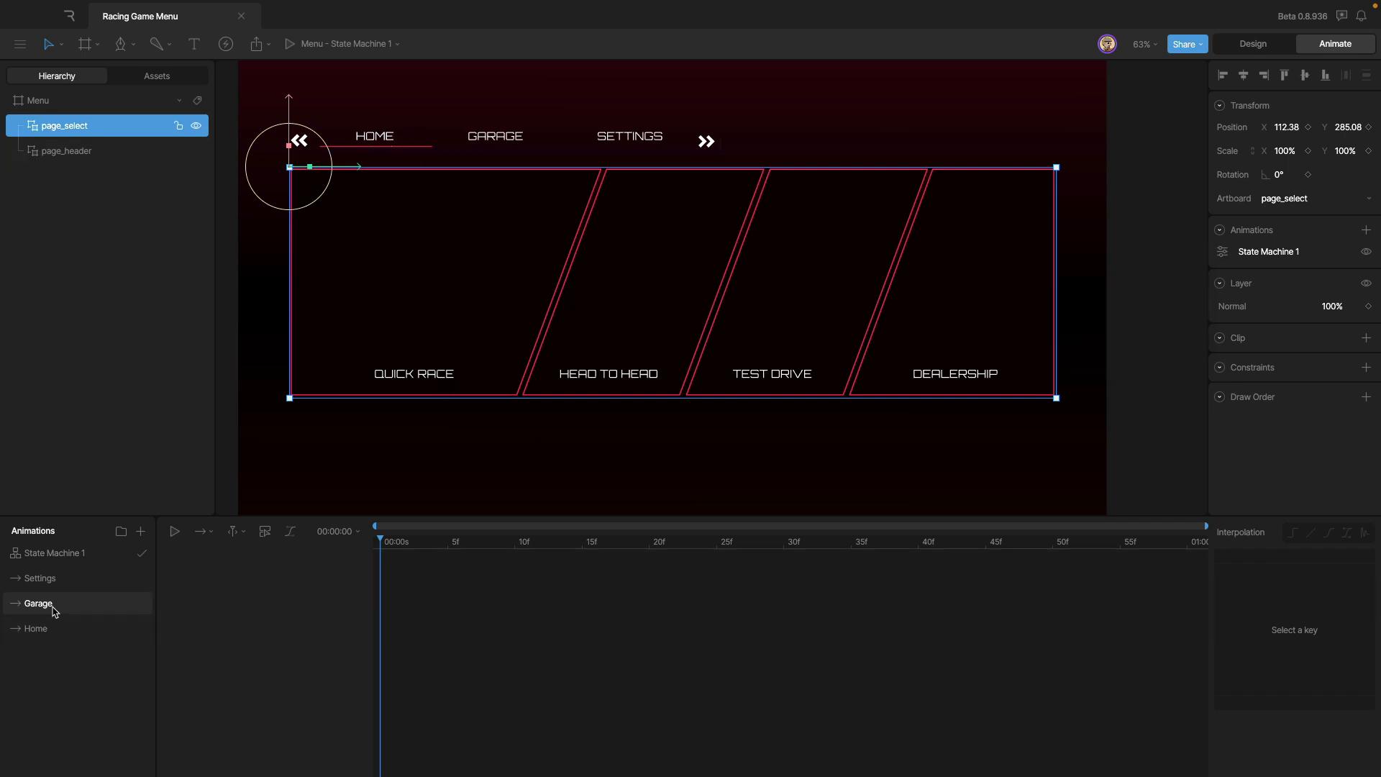
click(1230, 251)
click(1172, 305)
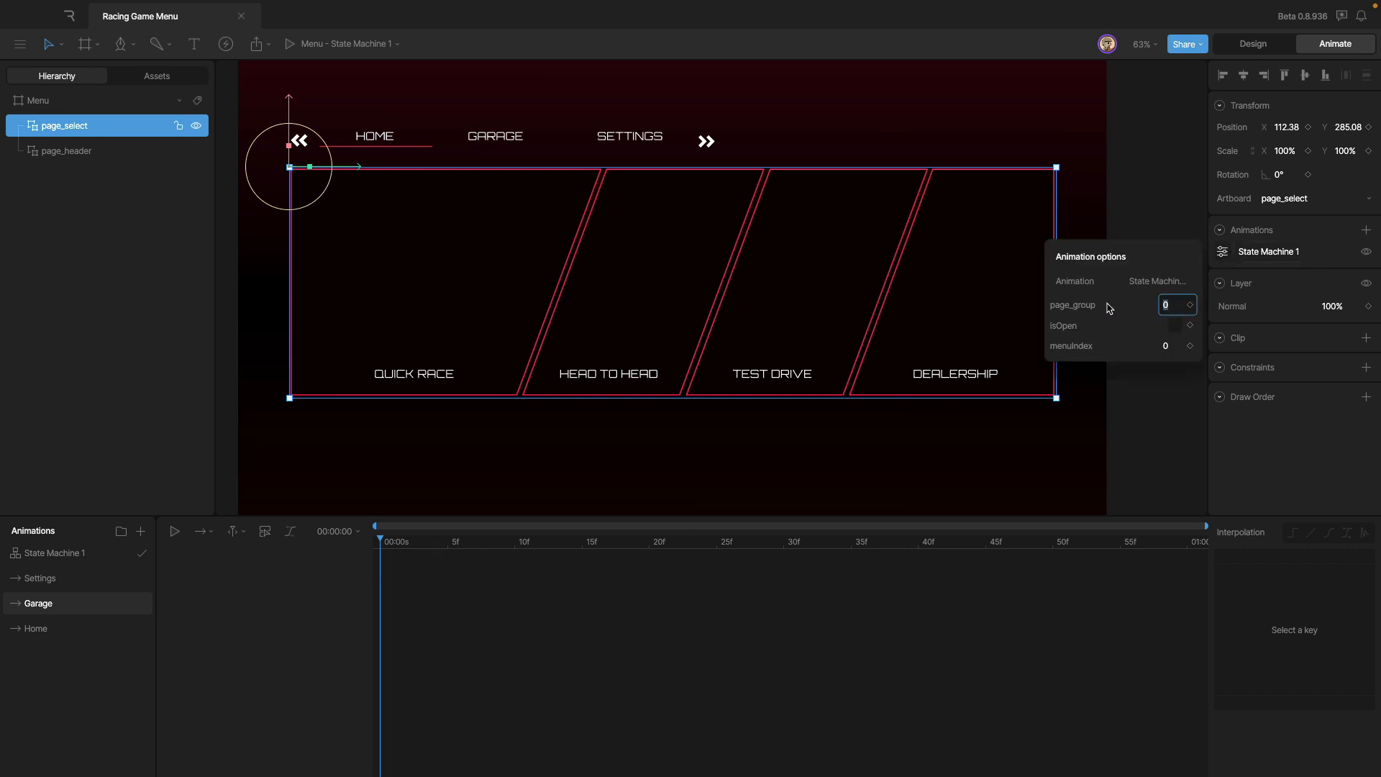
text(1)
key(Return)
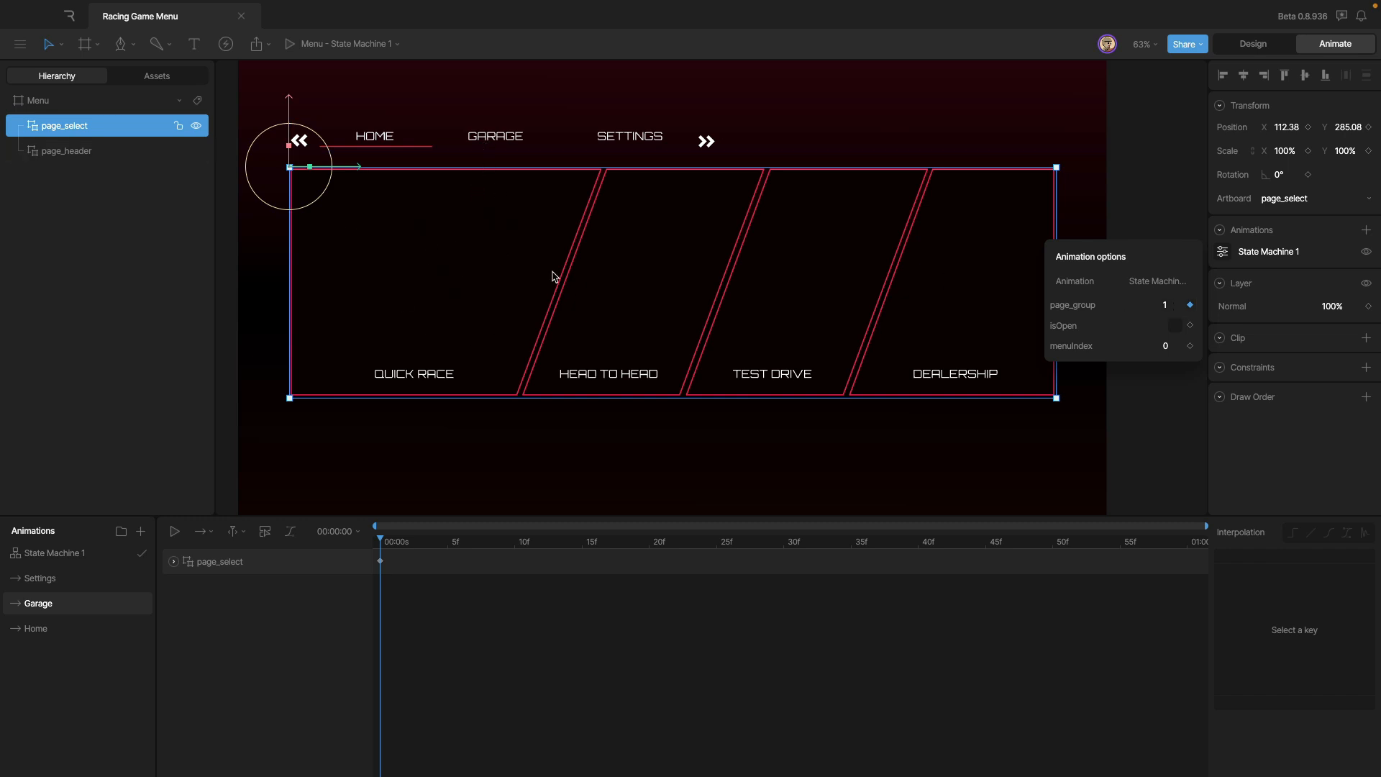
- In the Settings animation, key page_select's nested page_group input at 2 on the first frame
click(92, 578)
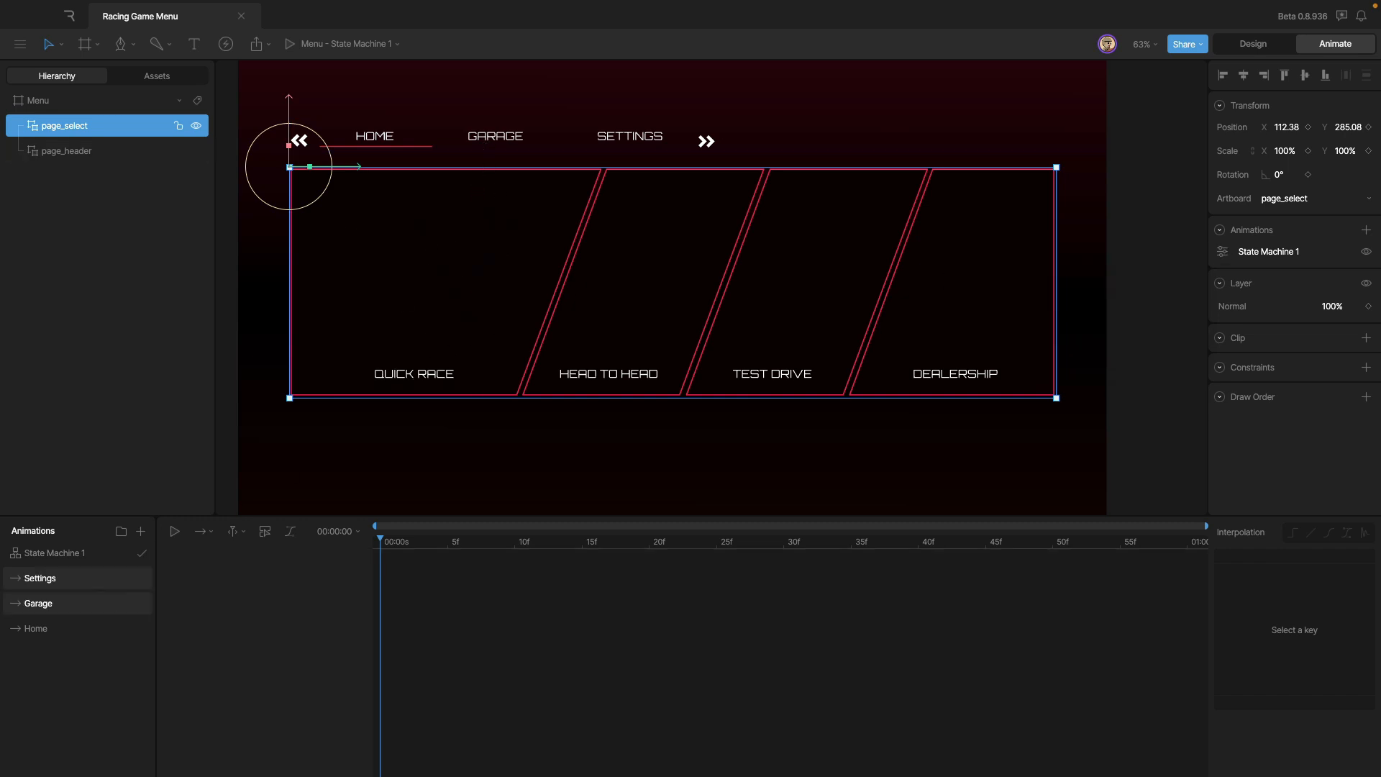
click(1222, 253)
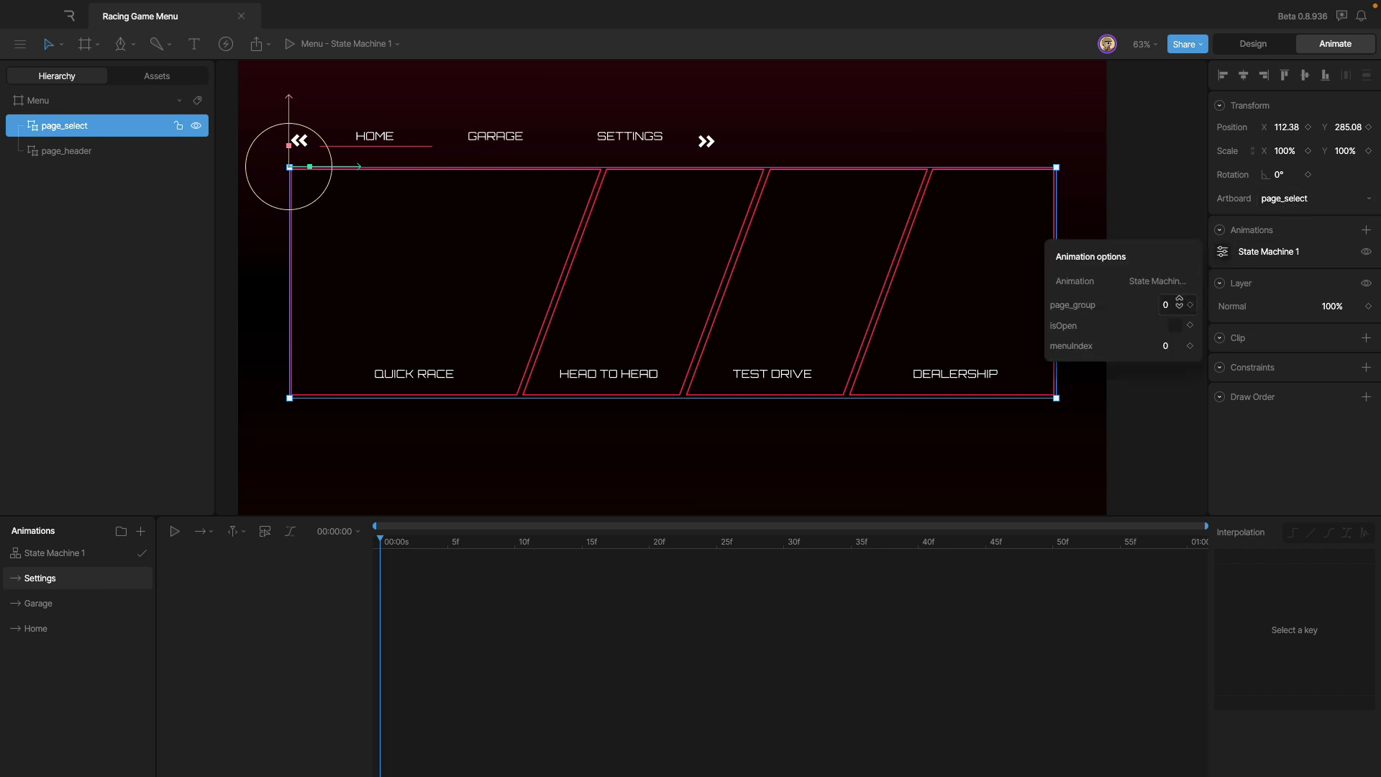
click(1174, 304)
text(2)
key(Return)
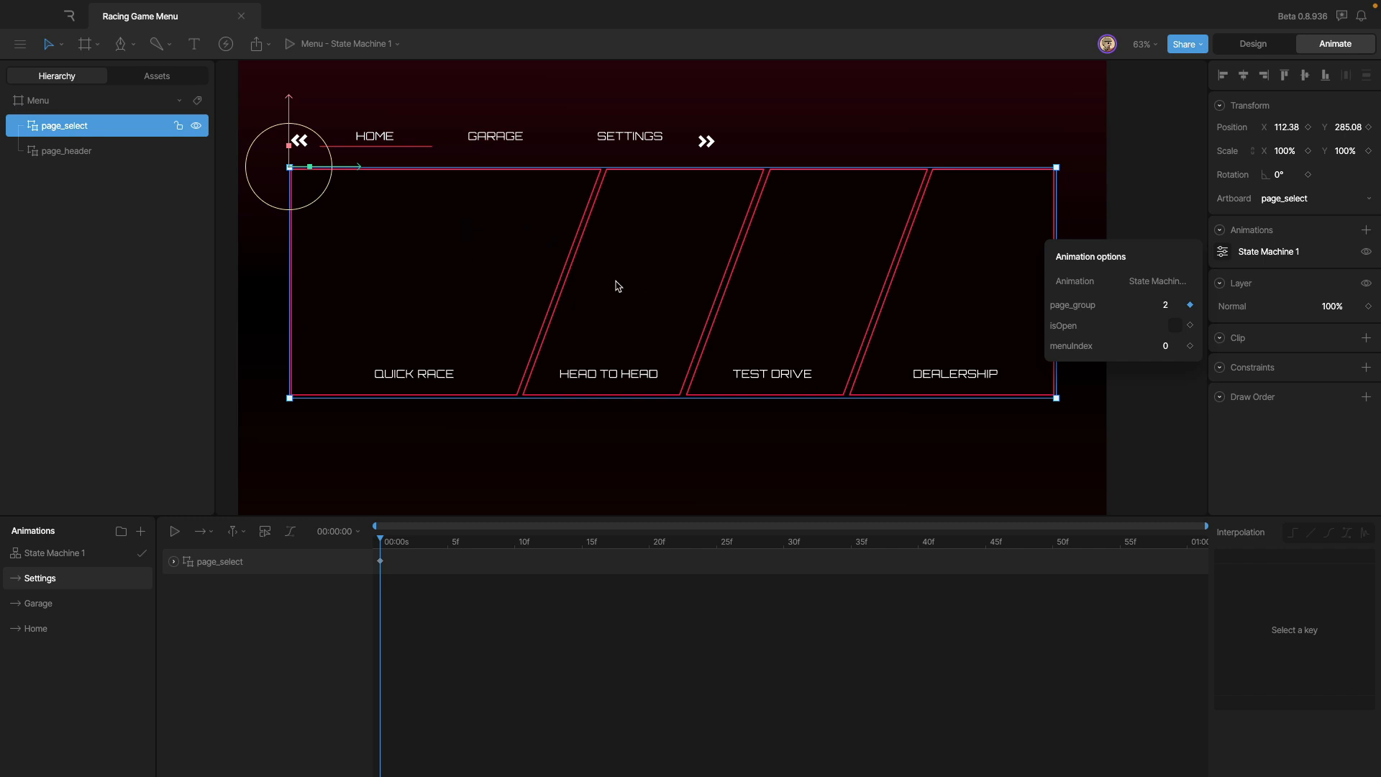
- Add the Home, Garage and Settings animations as a row of states in Layer 1 of State Machine 1
click(54, 552)
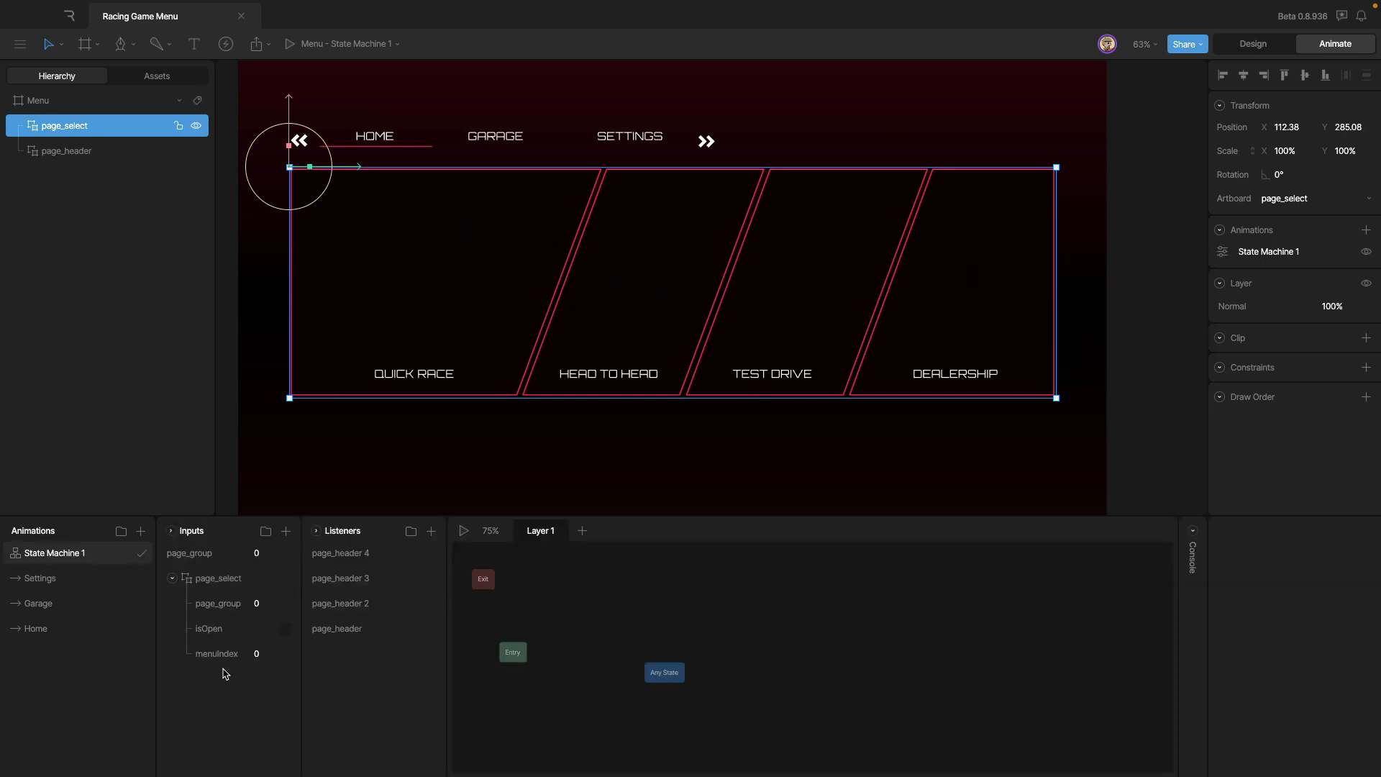
drag(66, 630, 603, 632)
drag(99, 602, 681, 629)
drag(86, 578, 745, 613)
- Place Any State beneath the three page states and connect it with transitions to Home, Garage and Settings
drag(665, 672, 685, 693)
drag(674, 681, 610, 619)
mouse_move(685, 682)
mouse_down()
mouse_move(684, 627)
mouse_move(746, 614)
mouse_move(771, 631)
mouse_up()
drag(625, 627, 781, 689)
click(610, 659)
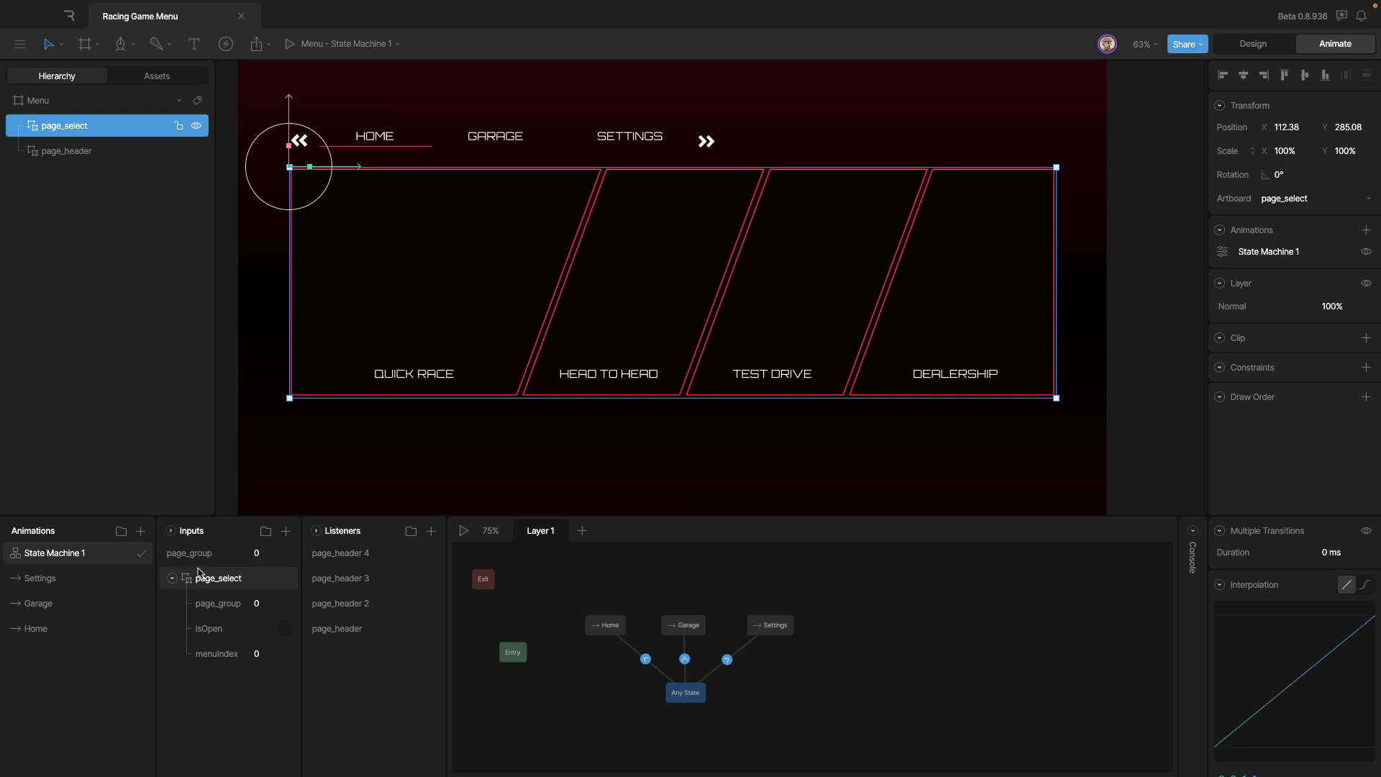
click(171, 579)
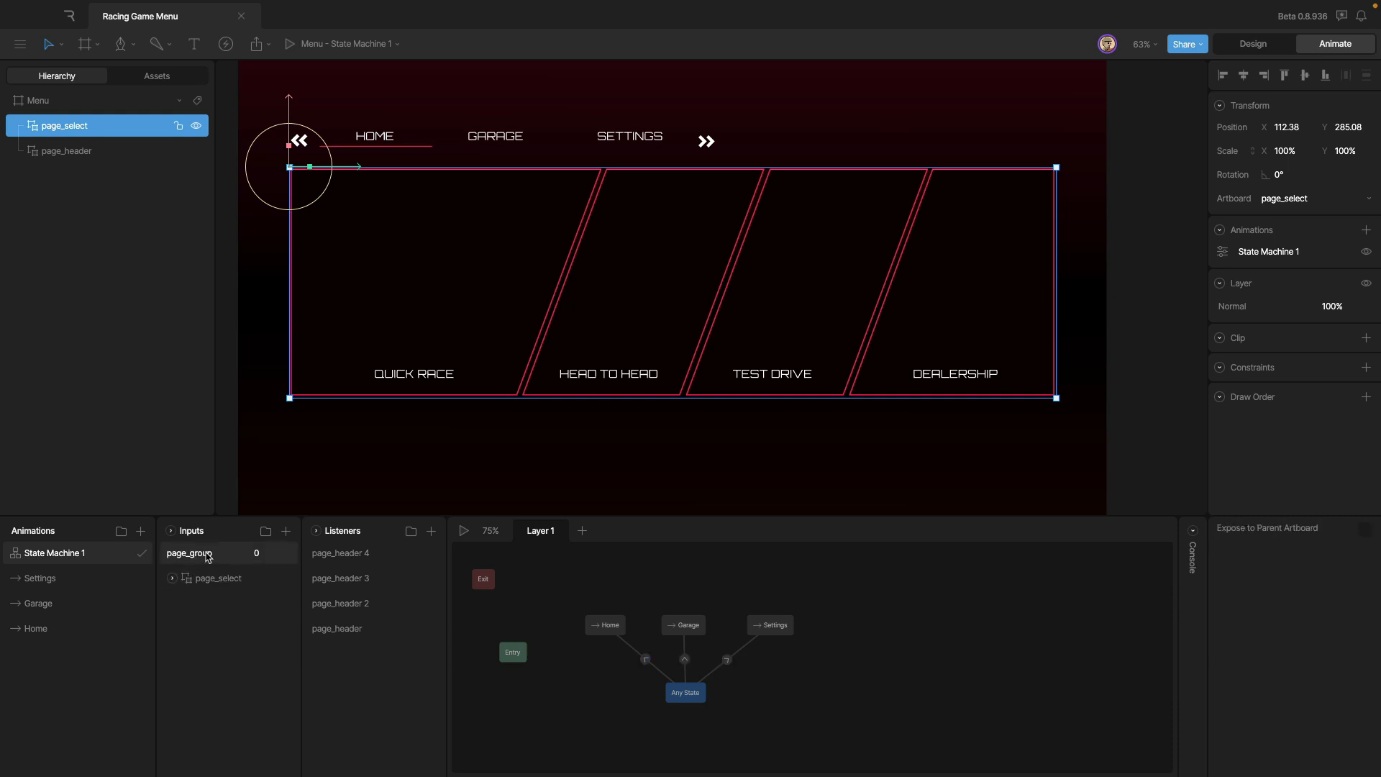
- Give the Any State to Home transition the condition page_group == 0
click(647, 660)
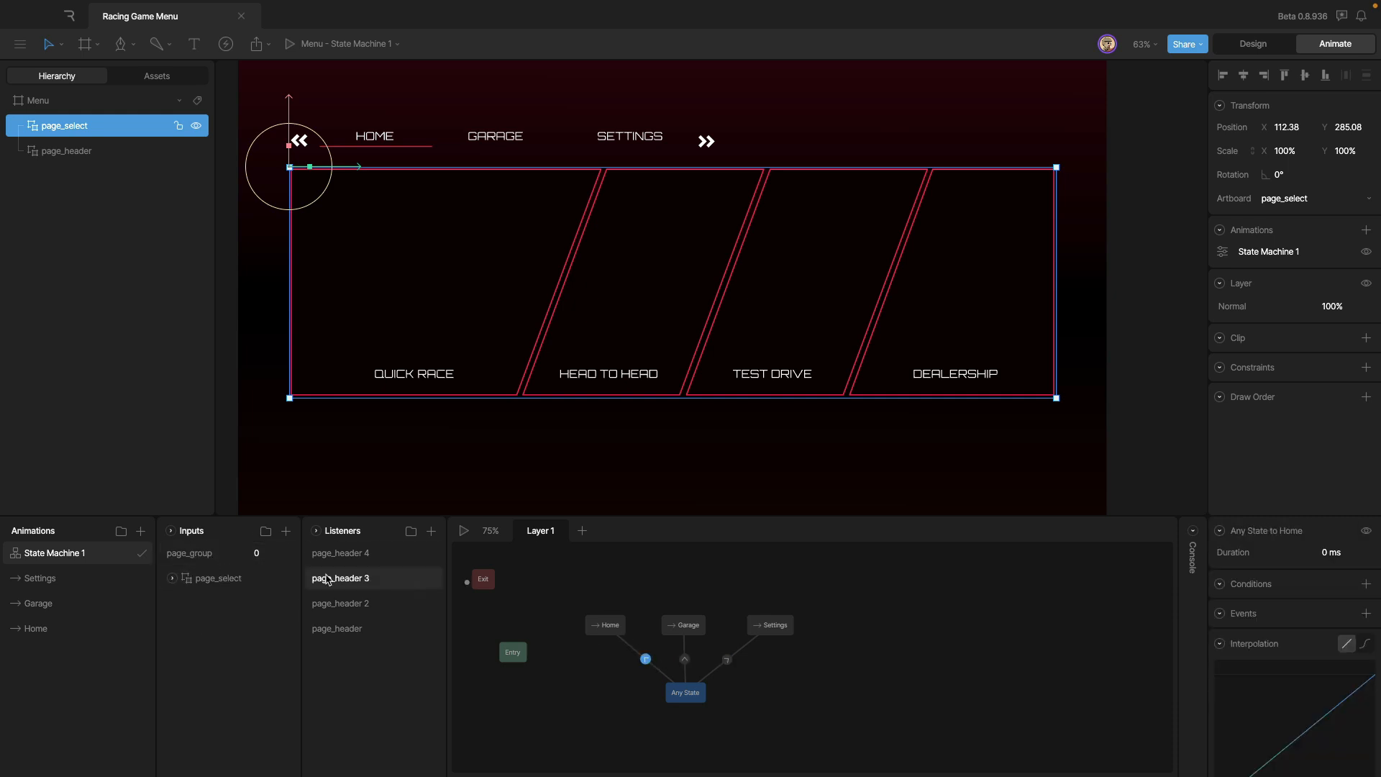
click(1366, 584)
click(1267, 633)
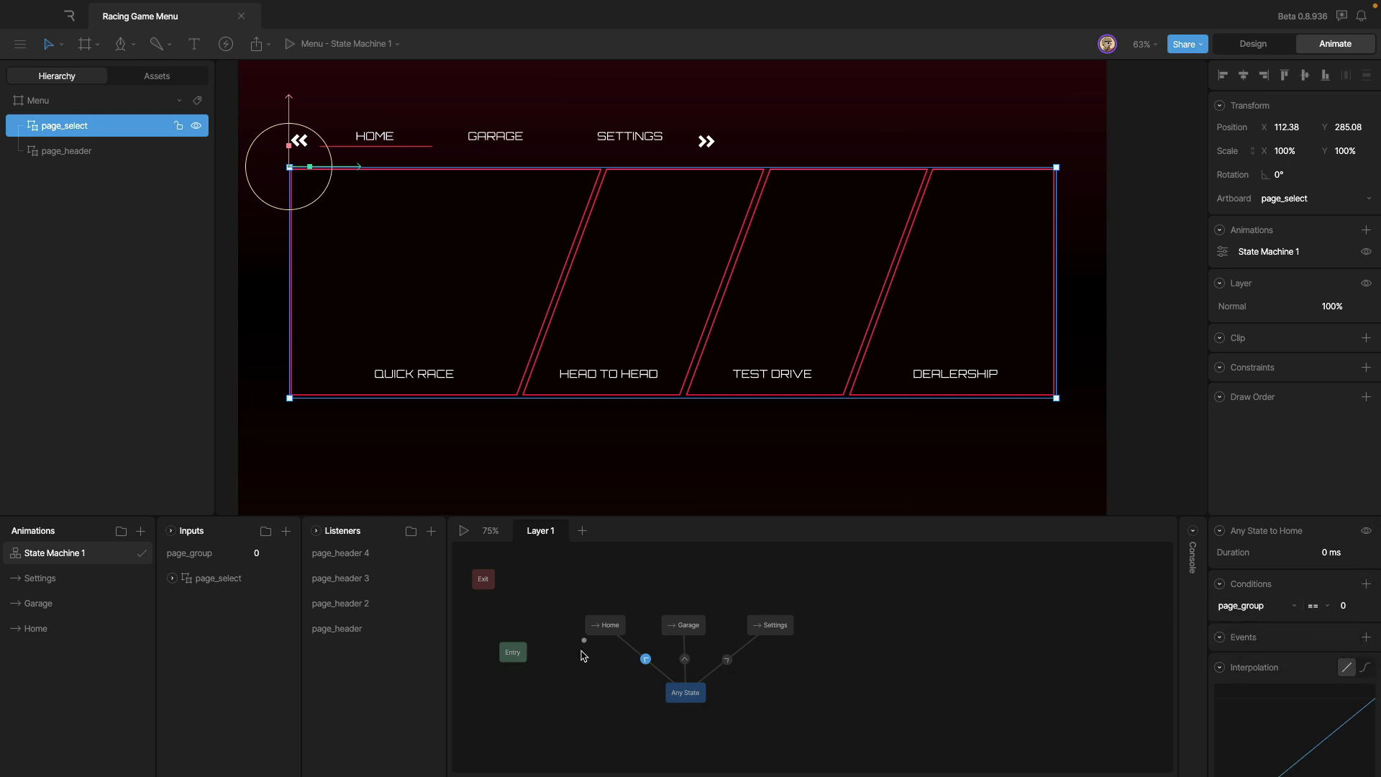
- Give the Any State to Garage transition the condition page_group == 1
click(685, 659)
click(1367, 583)
click(1335, 605)
click(1316, 633)
click(1352, 608)
text(1)
key(Return)
- Give the Any State to Settings transition the condition page_group == 2
click(727, 659)
click(1366, 584)
click(1335, 608)
click(1316, 633)
click(1344, 606)
text(2)
key(Return)
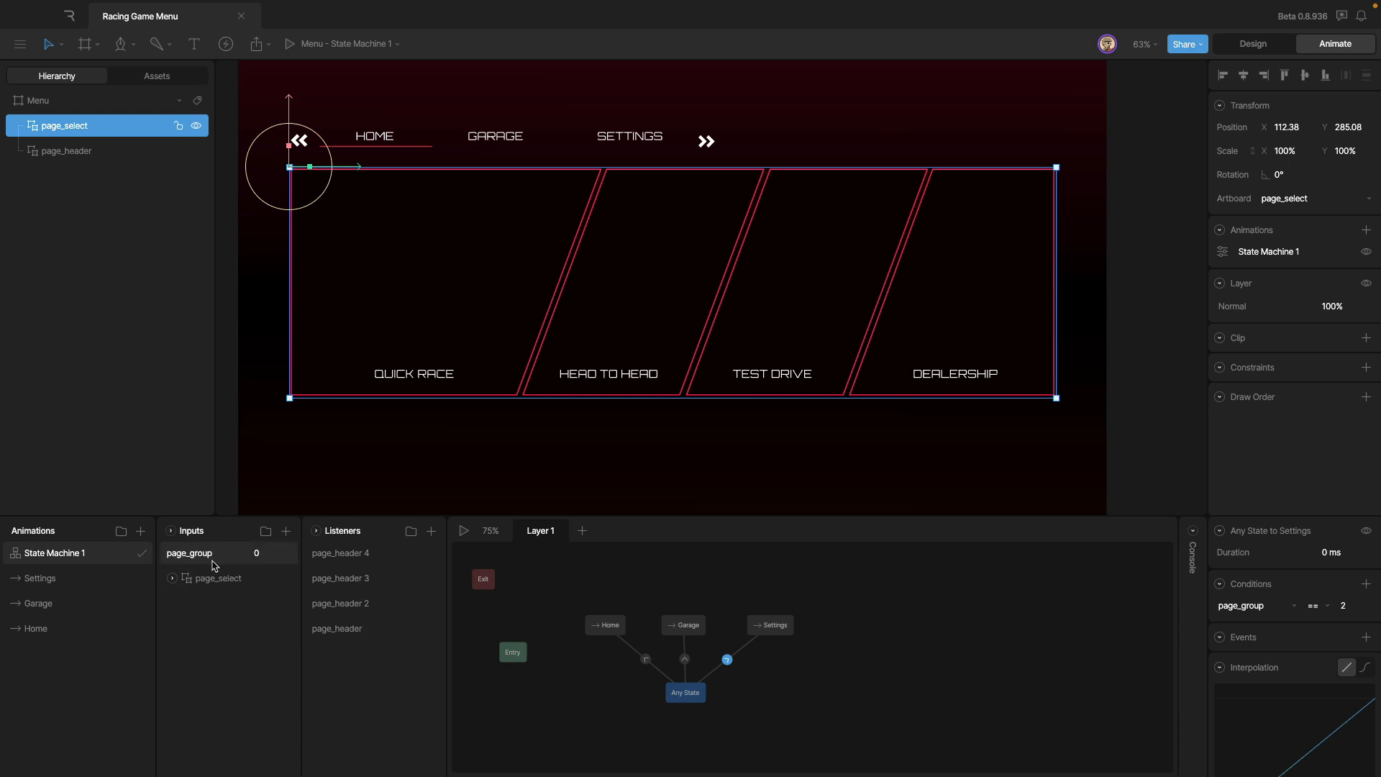
click(202, 557)
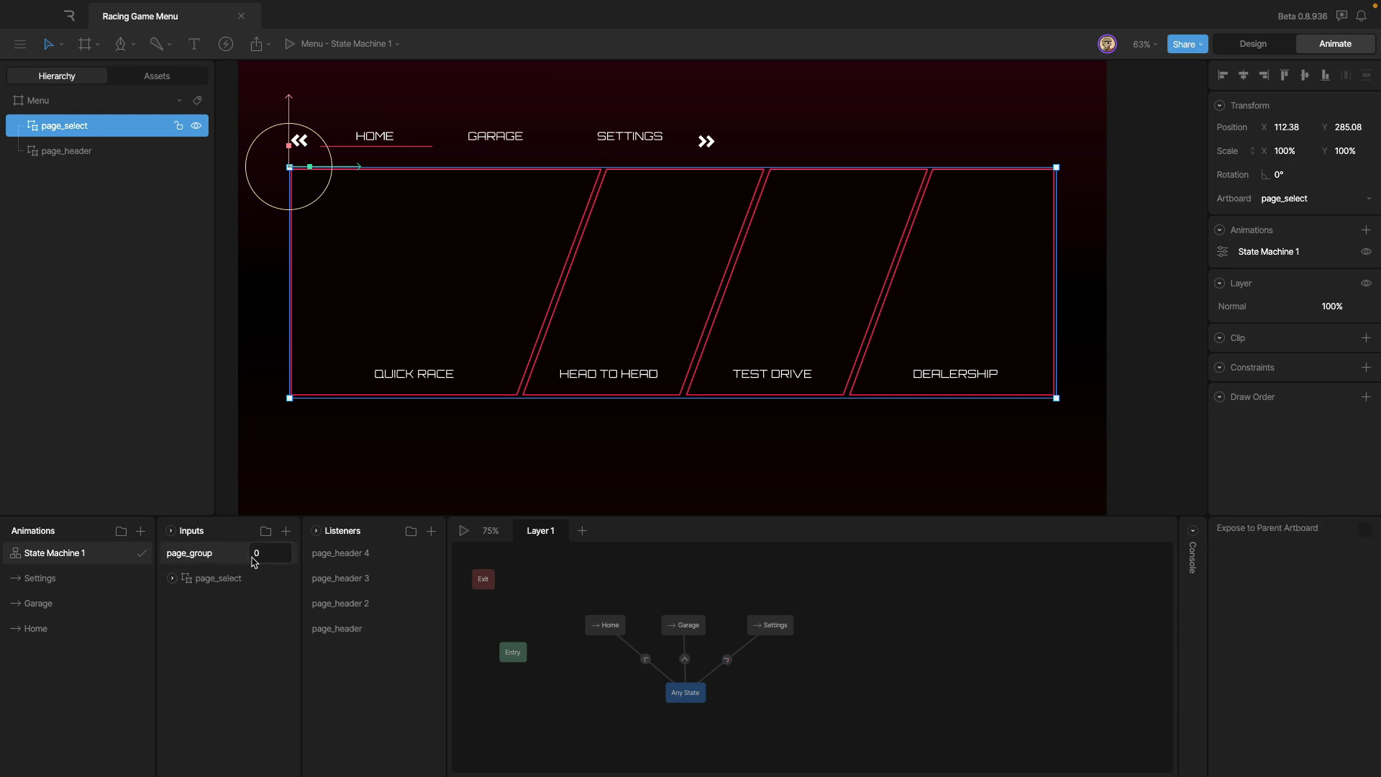
click(170, 584)
click(173, 580)
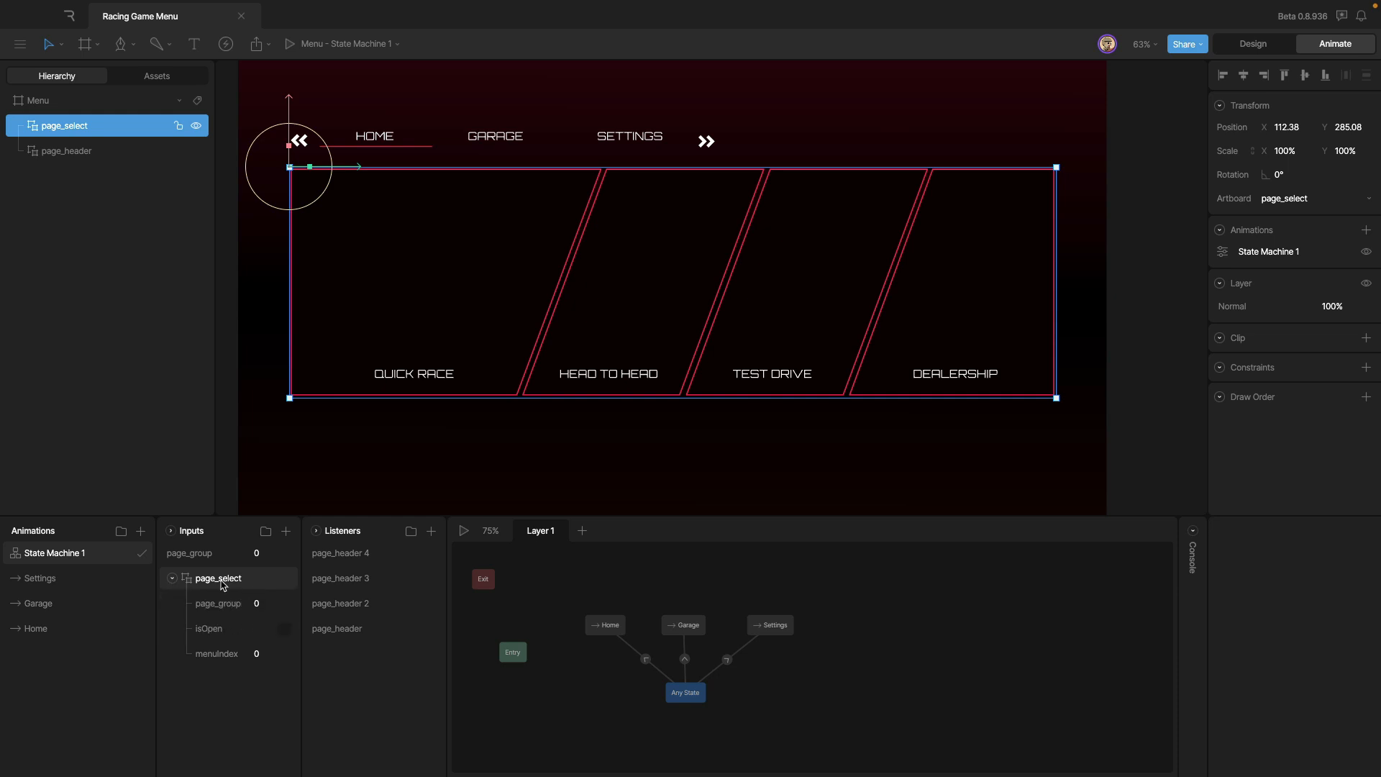
click(173, 580)
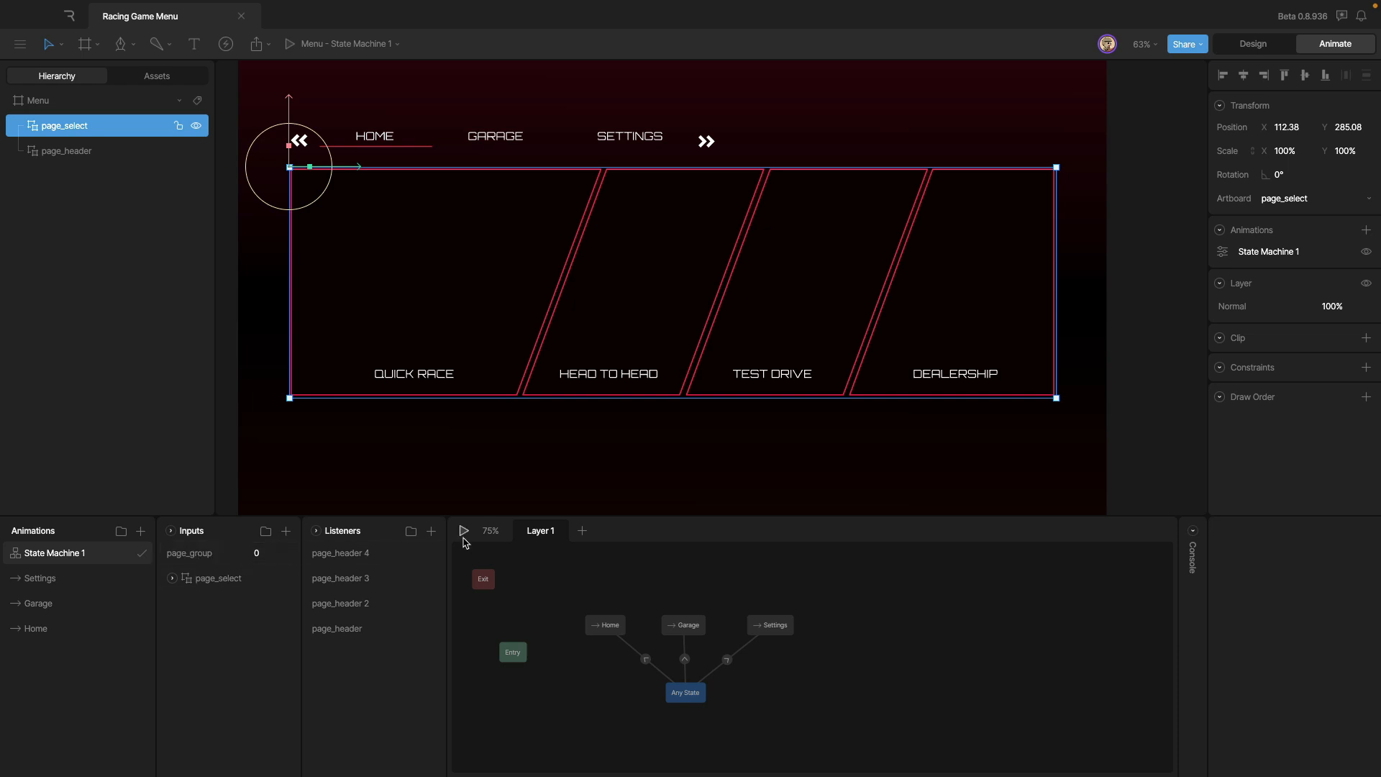
- Play the state machine, test the Menu's page_group input with the values 1, 2 and 0, and stop playback
click(464, 530)
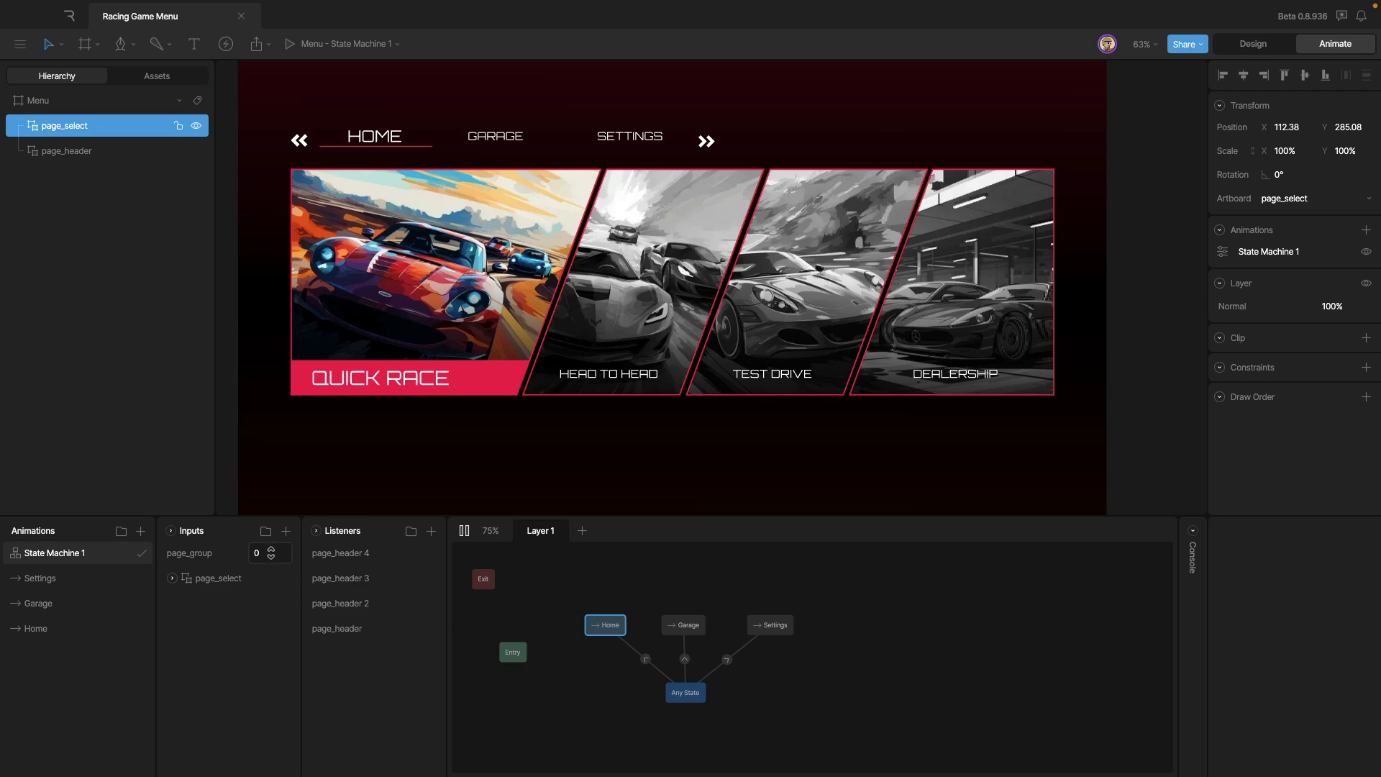
click(272, 553)
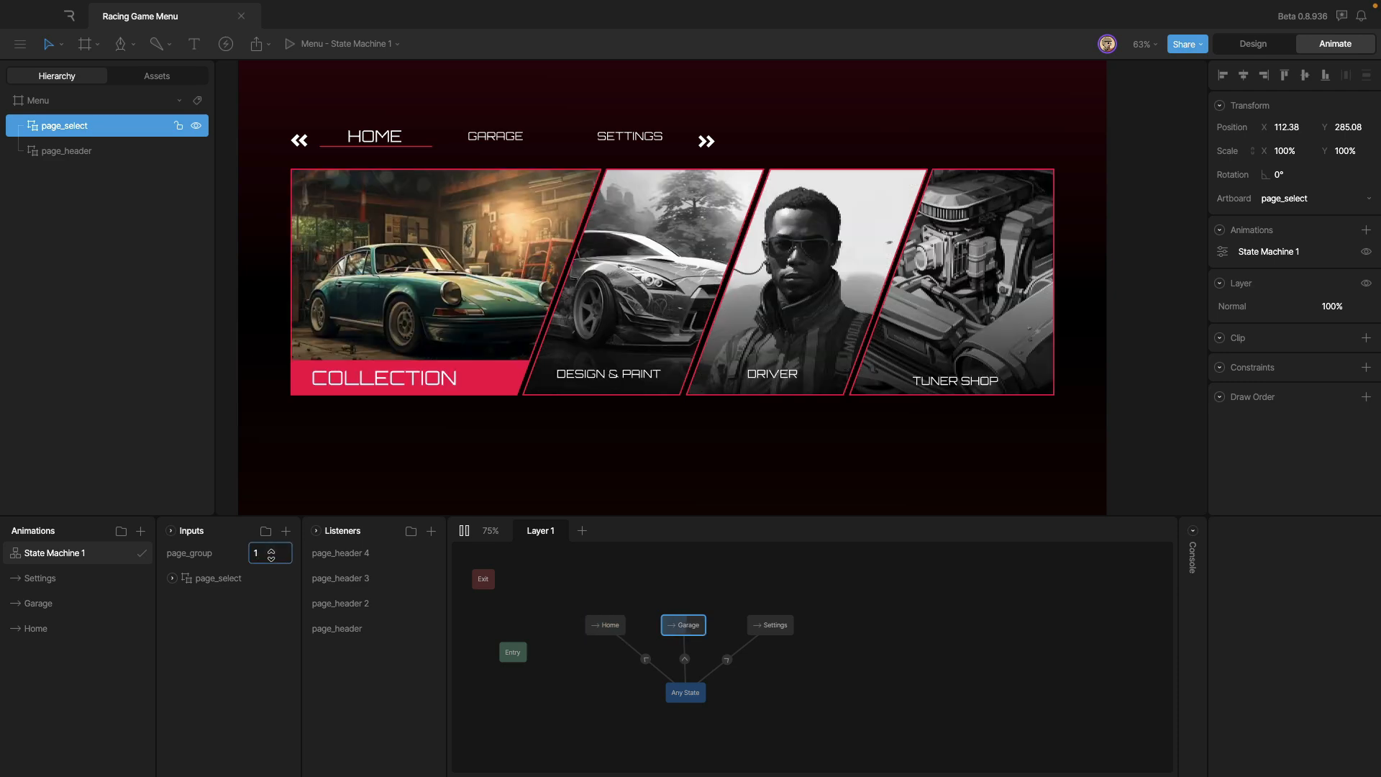
click(271, 552)
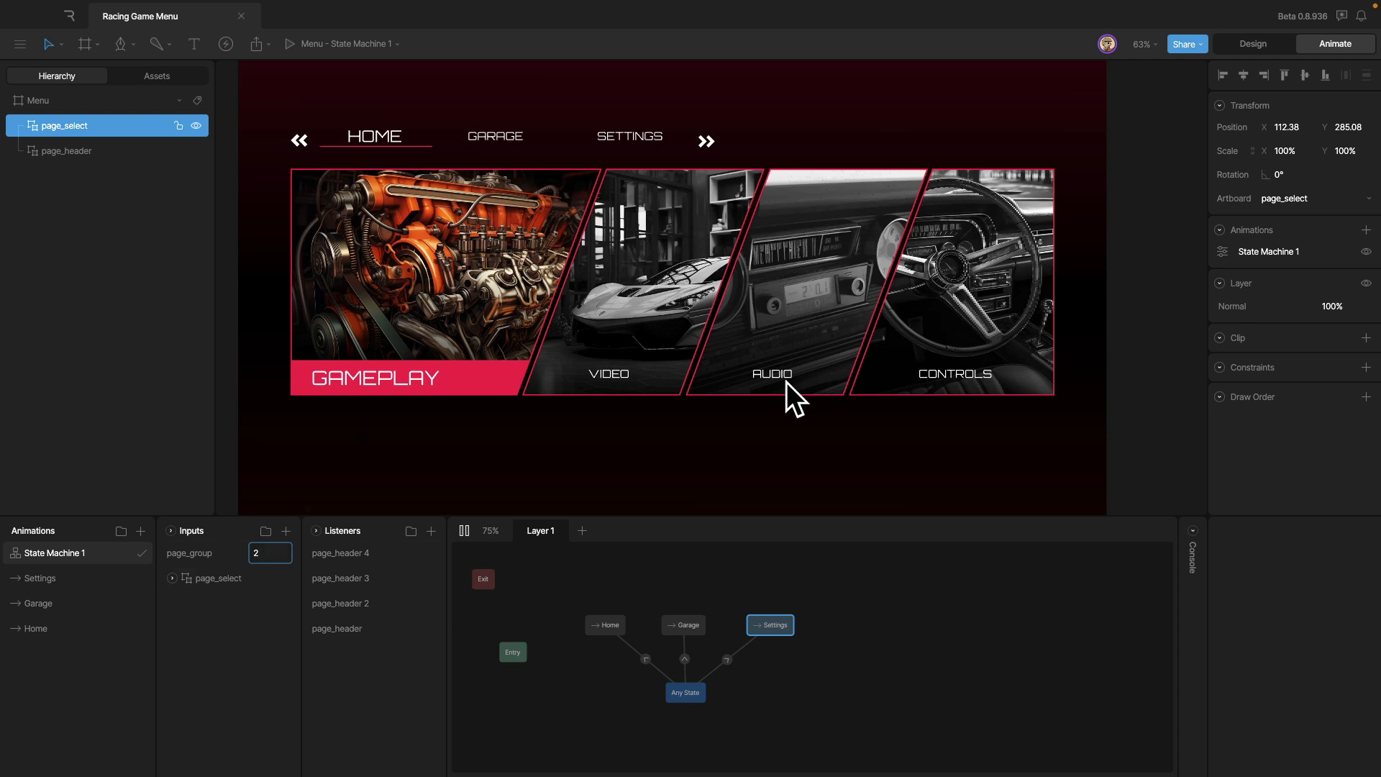
click(274, 558)
text(0)
key(Return)
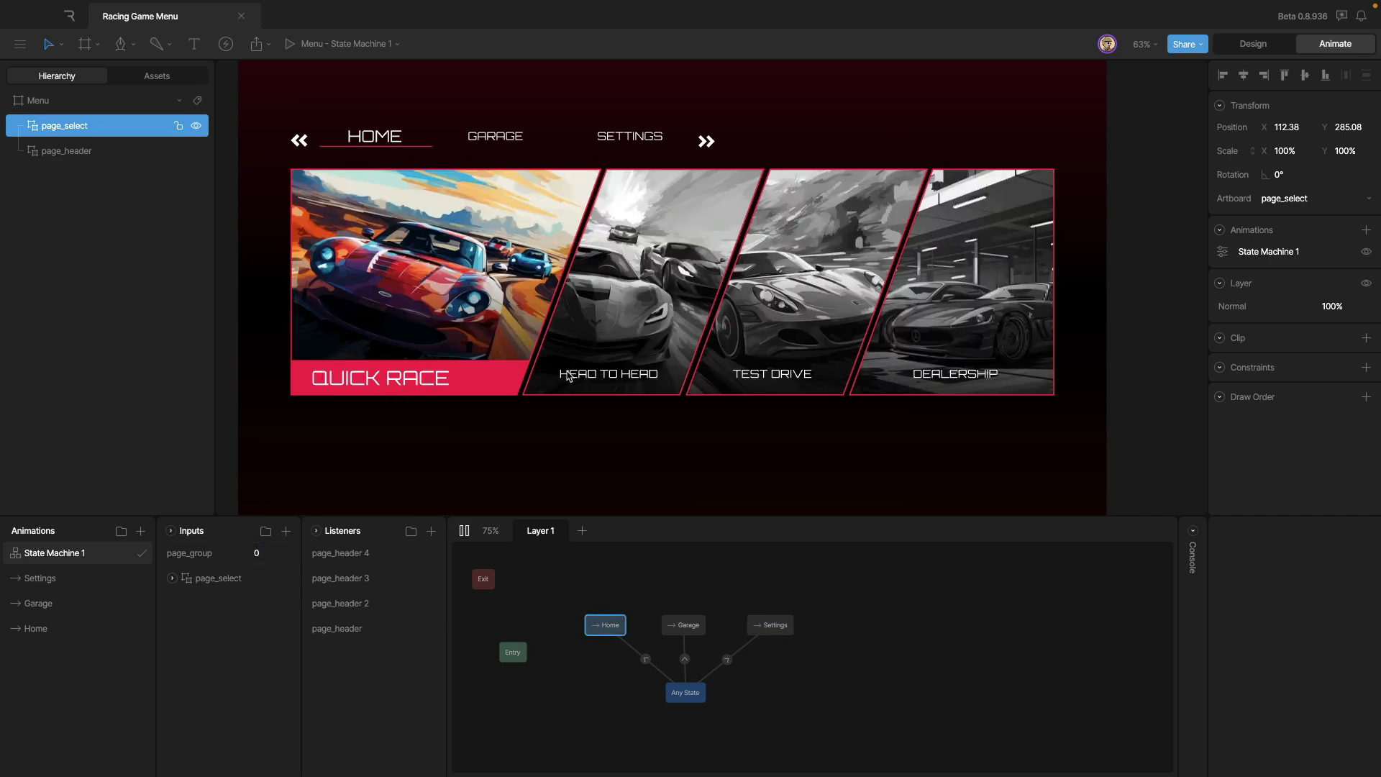
click(264, 553)
text(2)
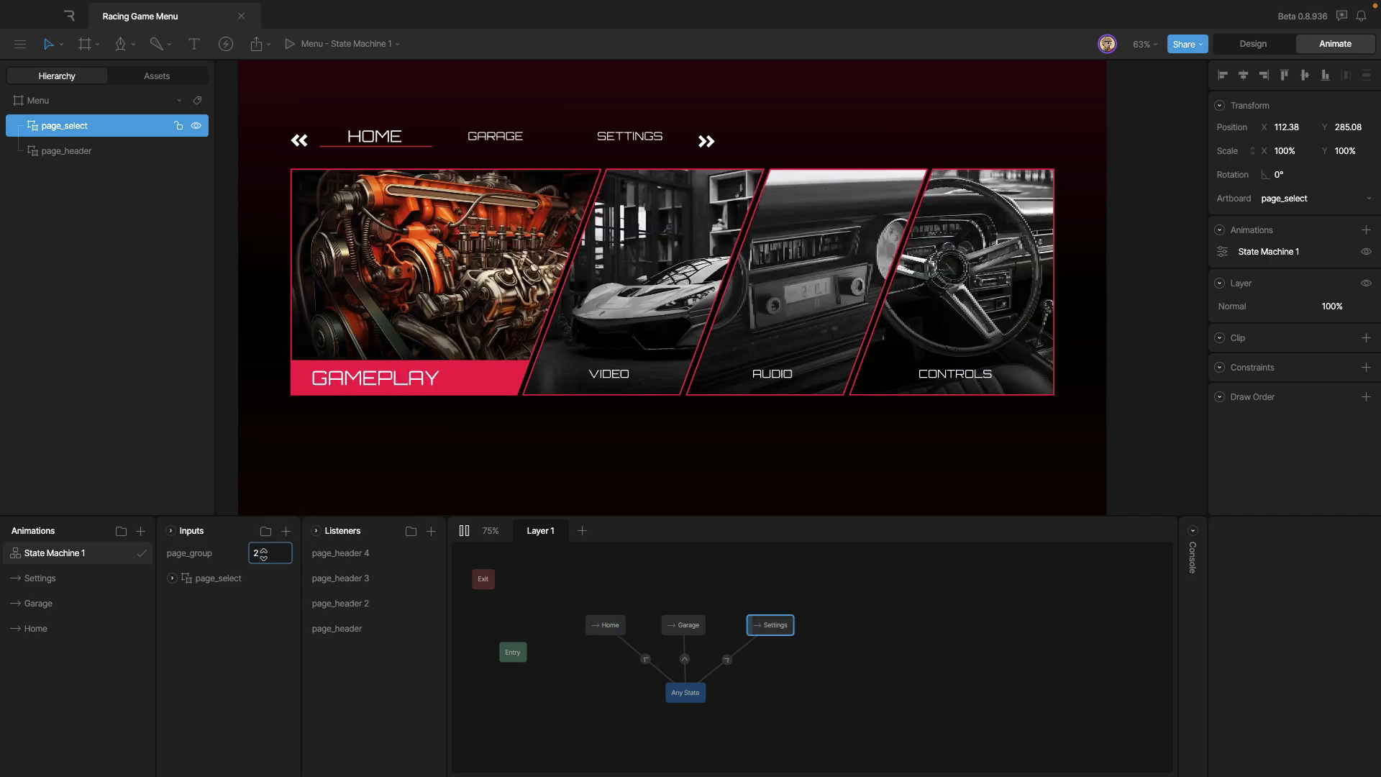
click(266, 552)
text(1)
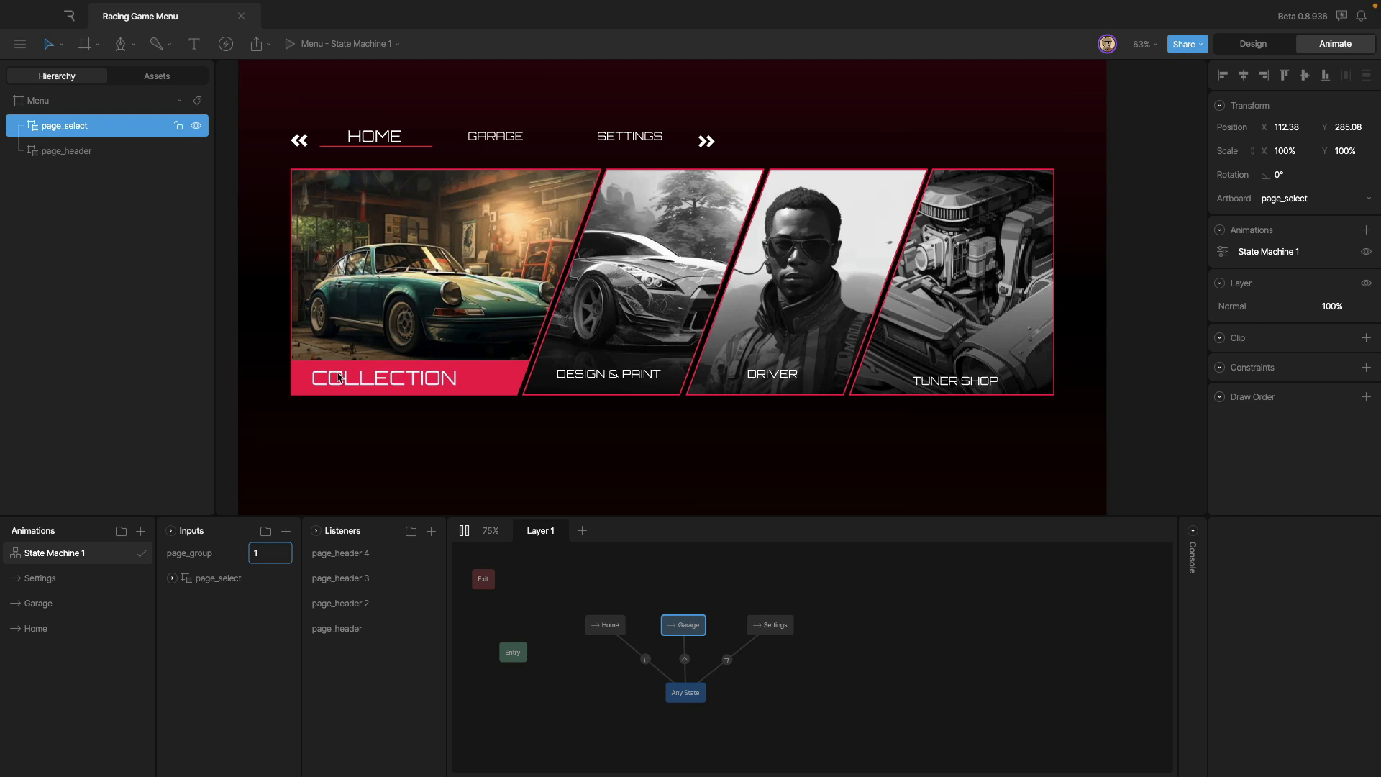
click(464, 530)
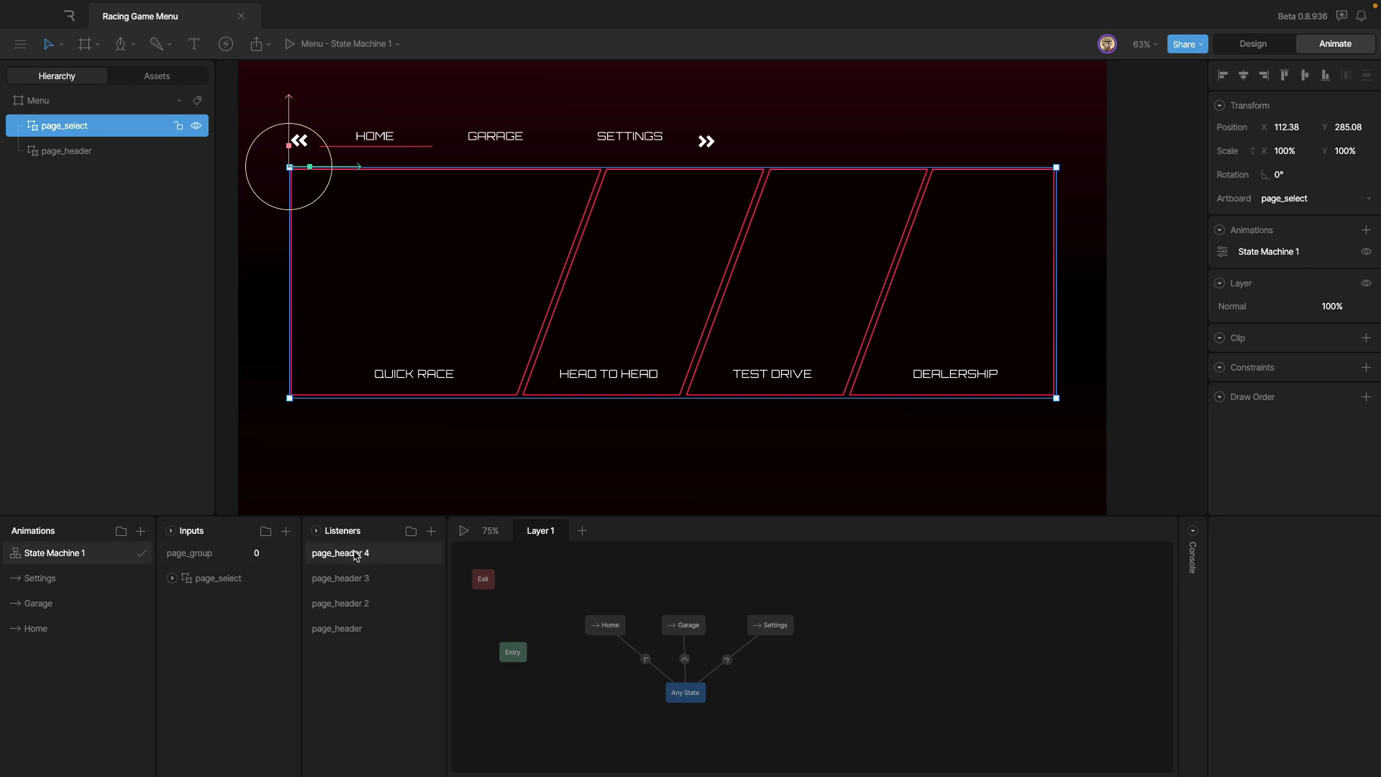
- Check which event and input change each page_header listener uses
click(354, 636)
click(352, 604)
click(353, 580)
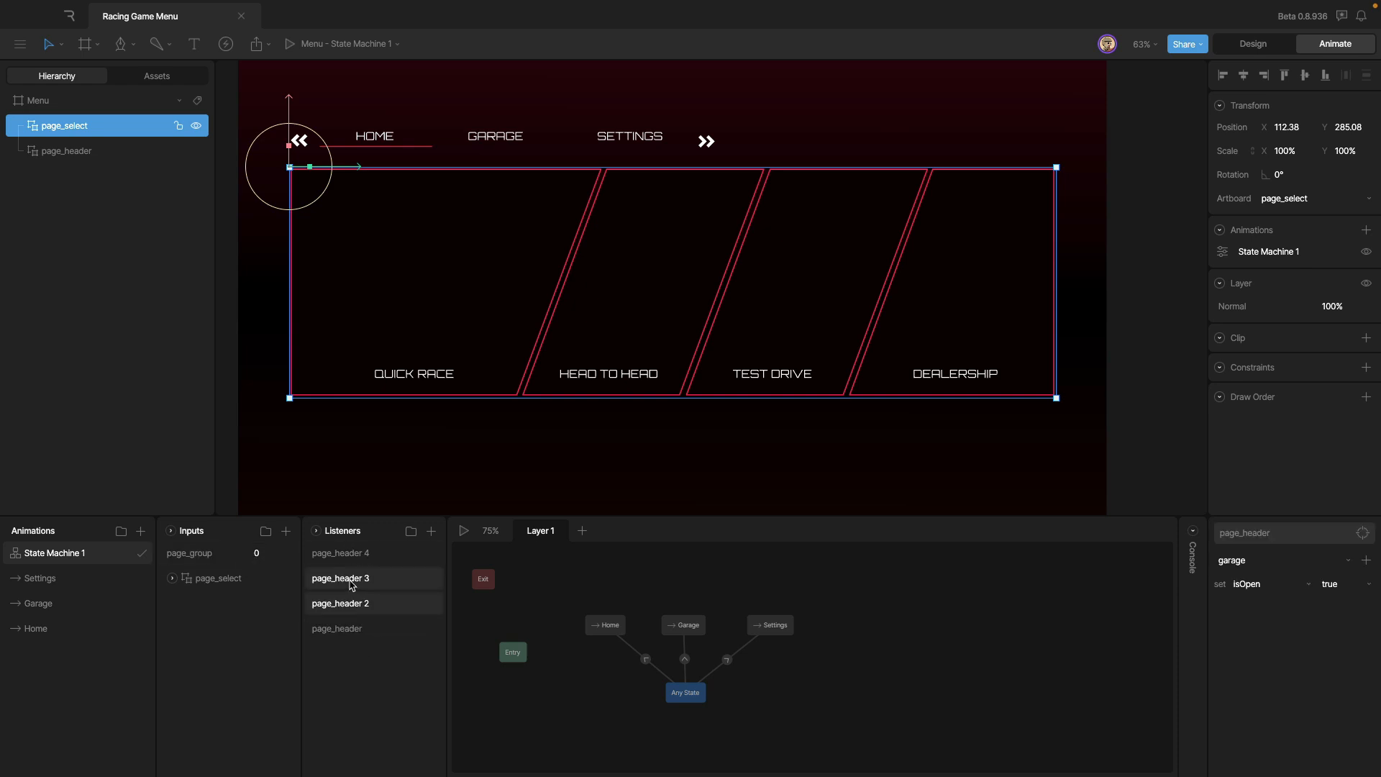
click(359, 629)
click(363, 606)
click(369, 584)
- Add an input change to the home event listener that sets the Menu's page_group to 0
click(378, 630)
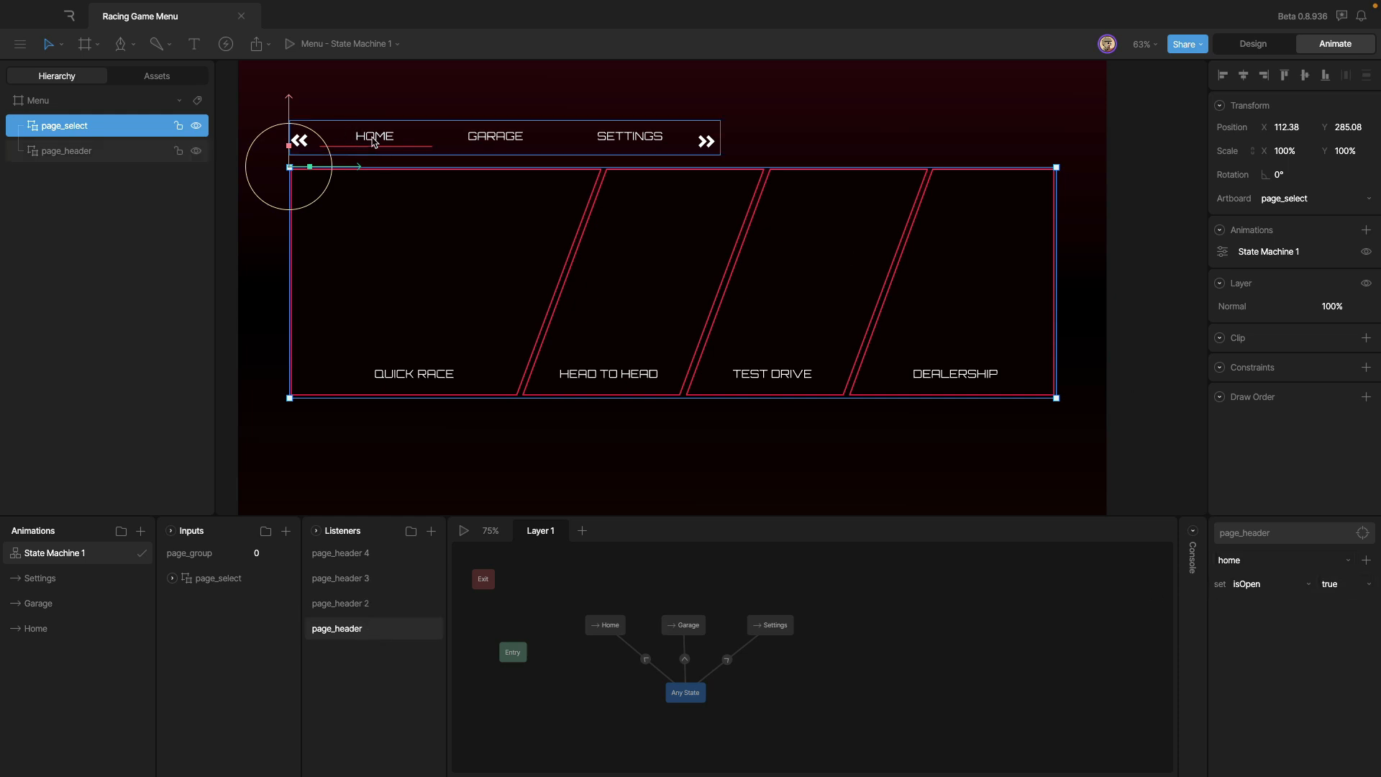
click(1361, 577)
click(1313, 604)
click(1274, 613)
click(1284, 639)
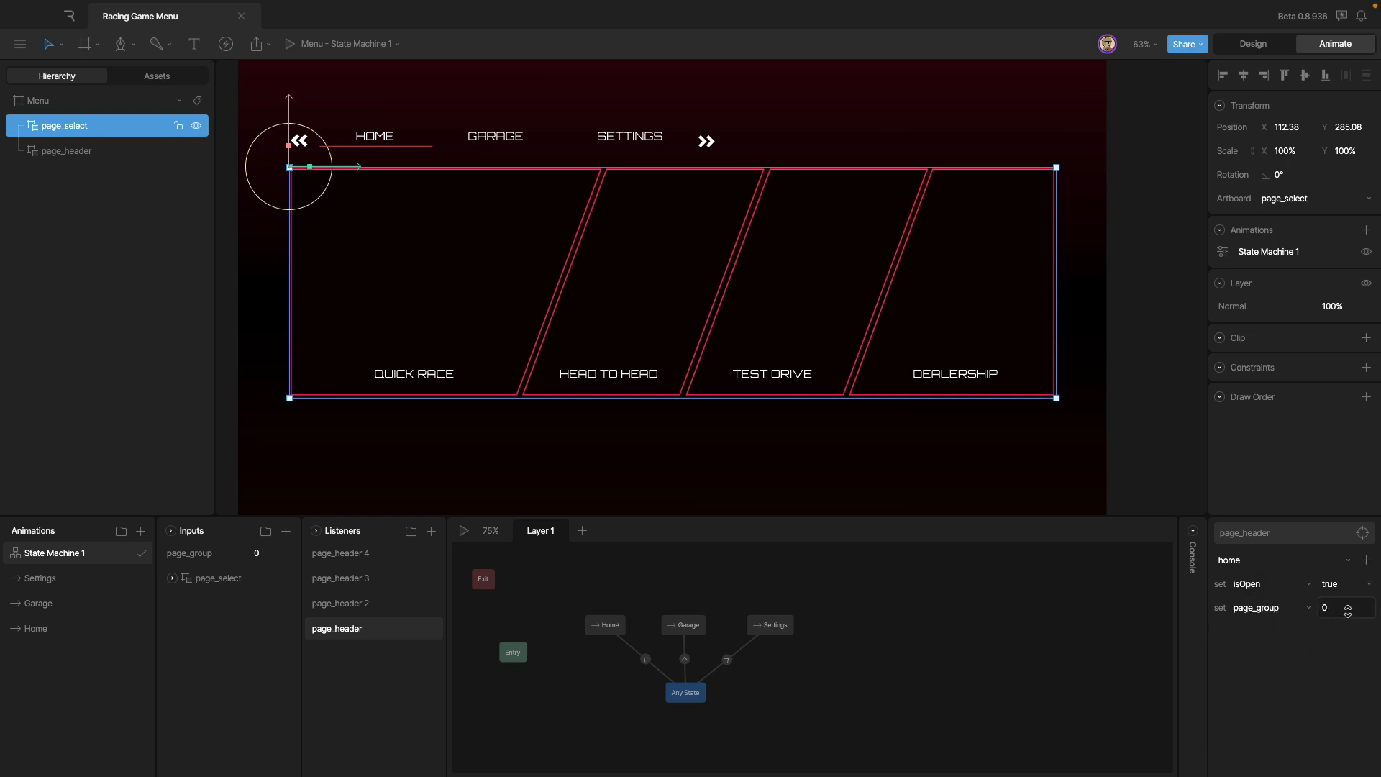
- Add an input change to the garage event listener that sets the Menu's page_group to 1
click(338, 602)
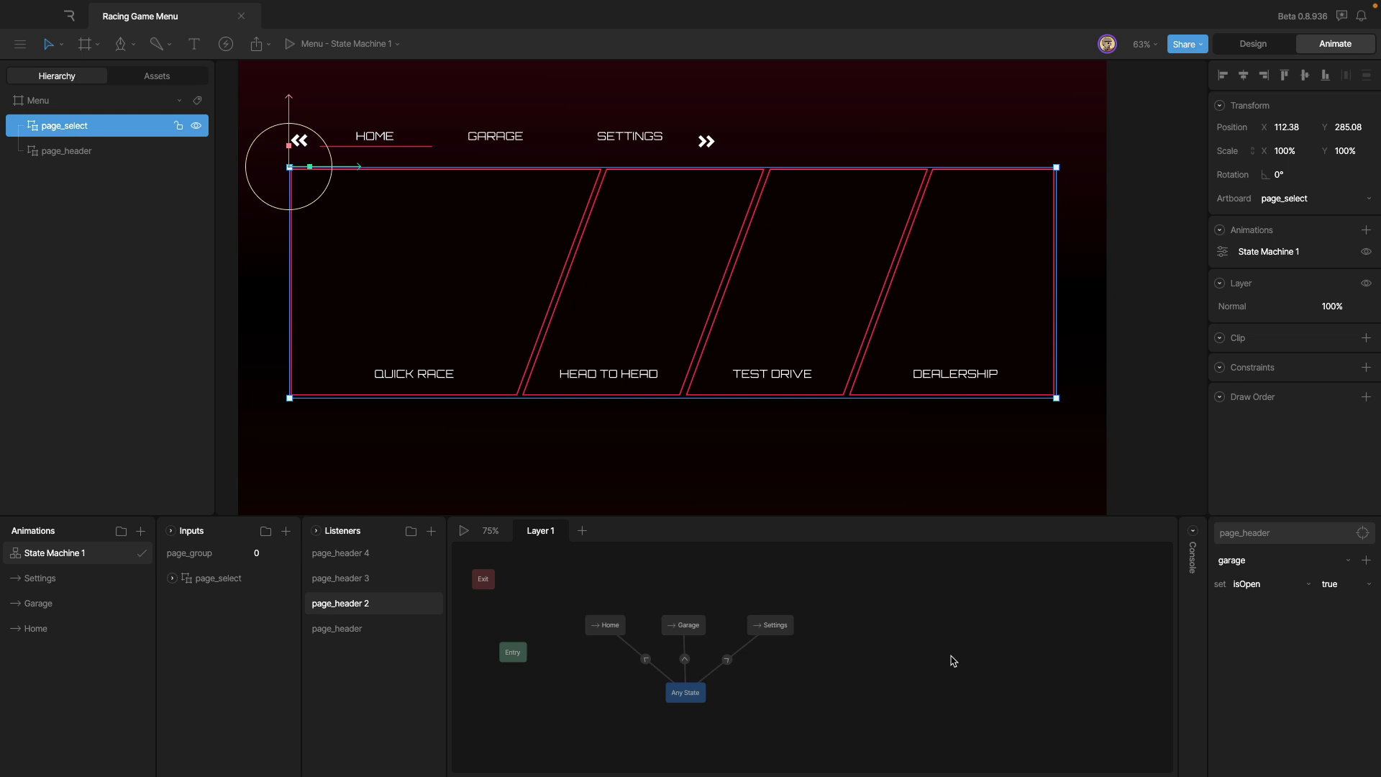
click(1366, 561)
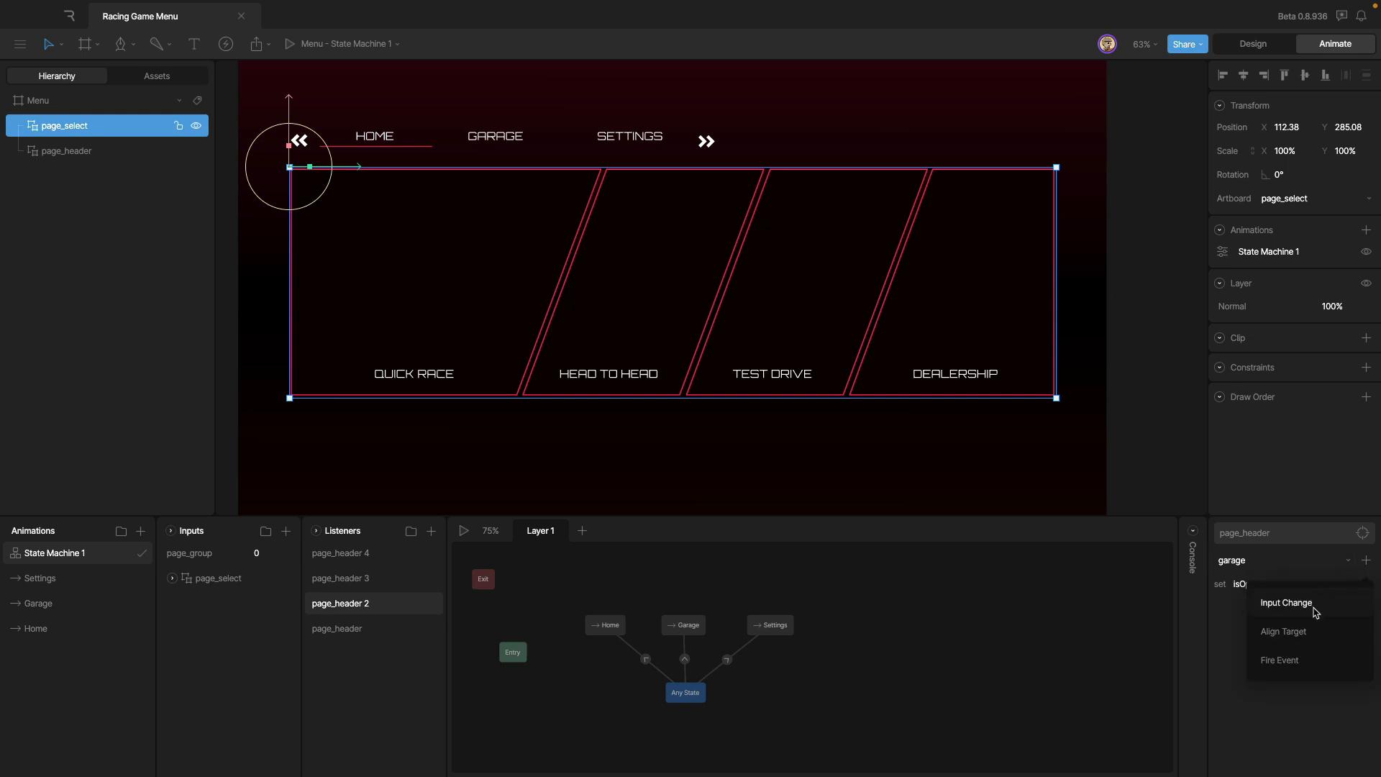
click(1319, 610)
click(1274, 608)
click(1304, 632)
click(1338, 608)
text(1)
key(Return)
- Add an input change to the settings event listener that sets the Menu's page_group to 2
click(386, 578)
click(1366, 561)
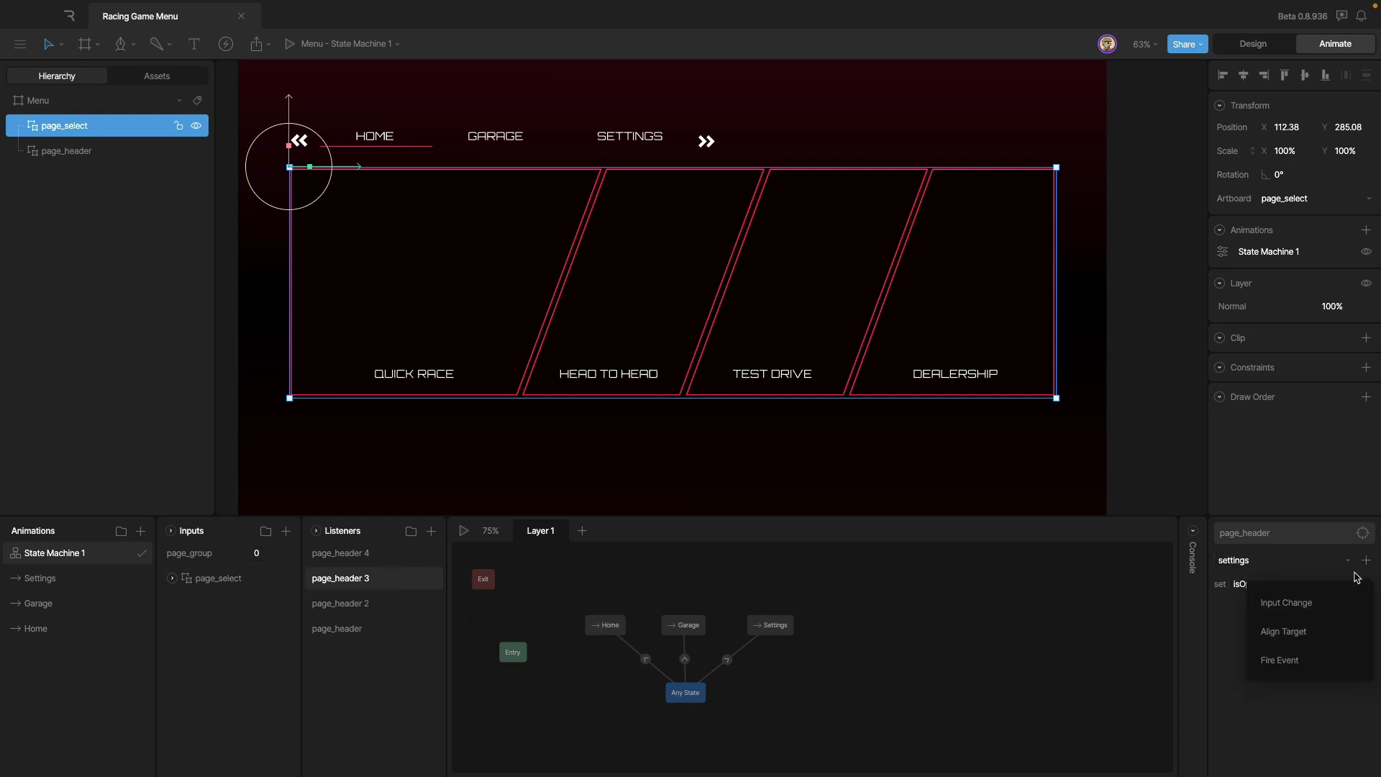
click(1345, 601)
click(1271, 610)
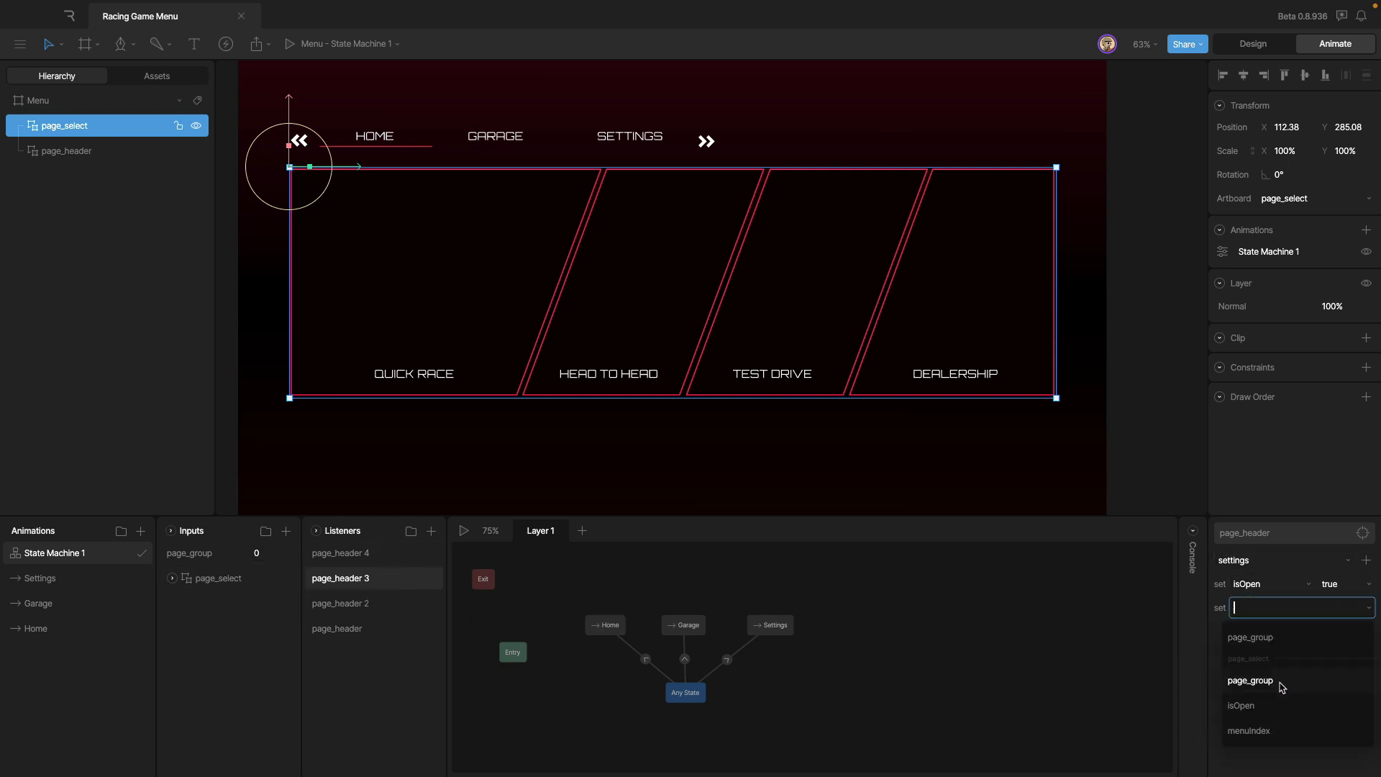
click(1282, 681)
click(1366, 608)
click(1366, 560)
click(1333, 597)
click(1292, 610)
click(1282, 679)
click(1338, 610)
text(2)
key(Return)
- Play the state machine, test switching between the Home, Garage and Settings pages from the header, and stop playback
click(464, 530)
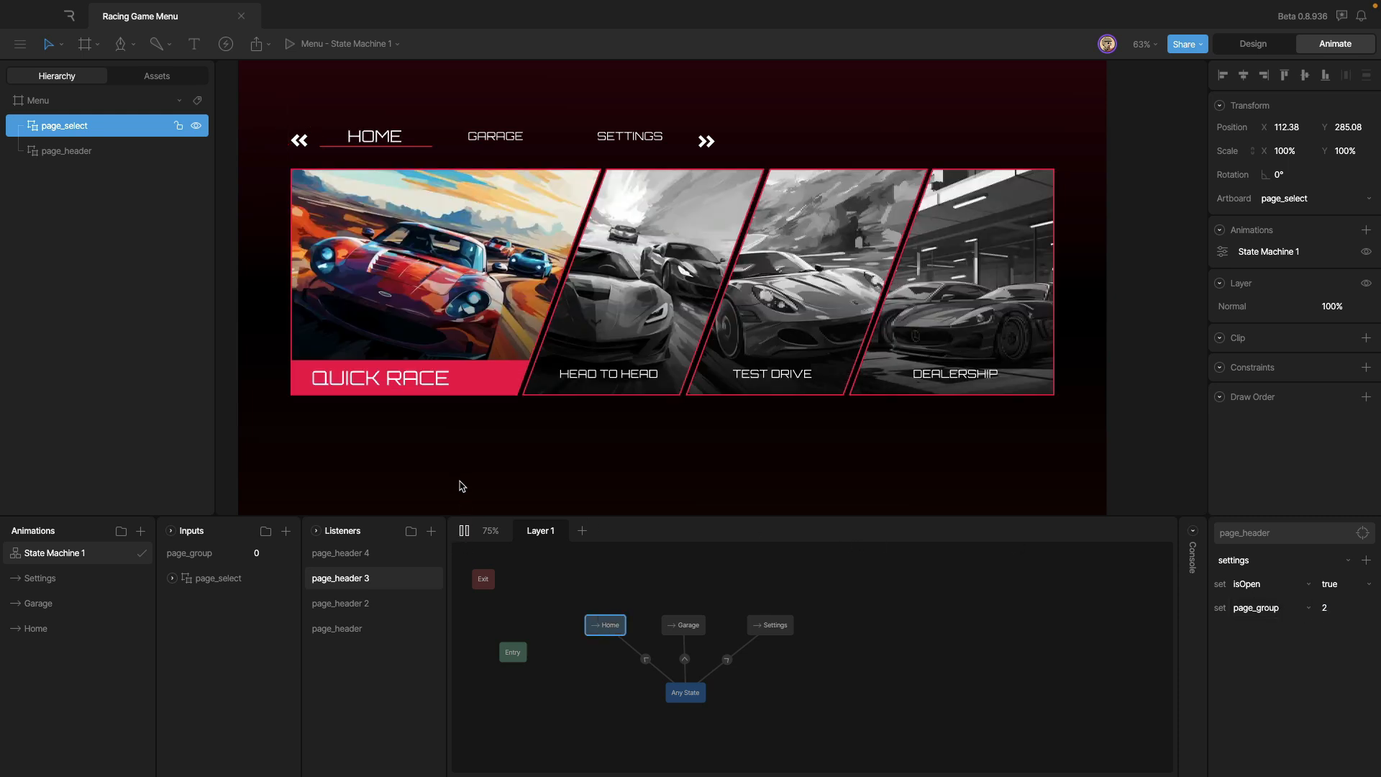
click(489, 144)
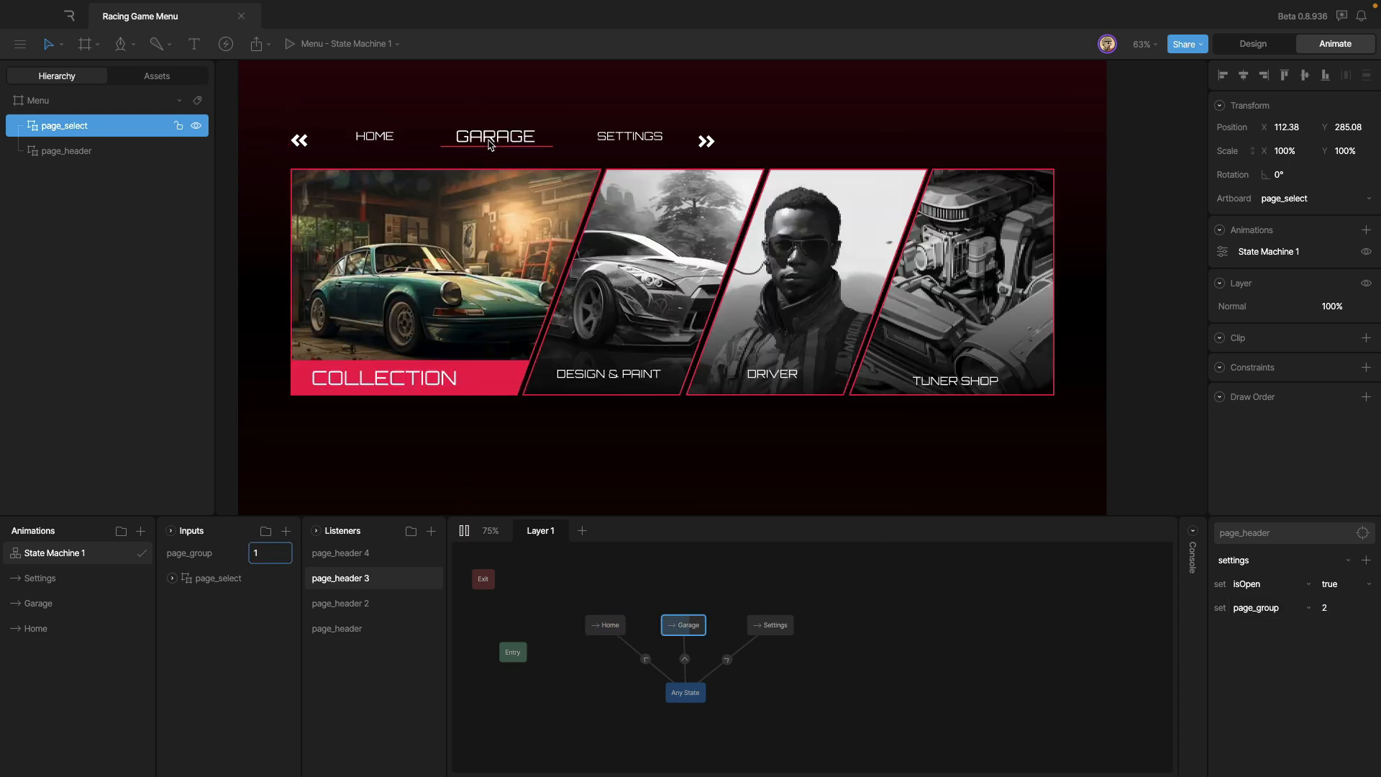
click(613, 140)
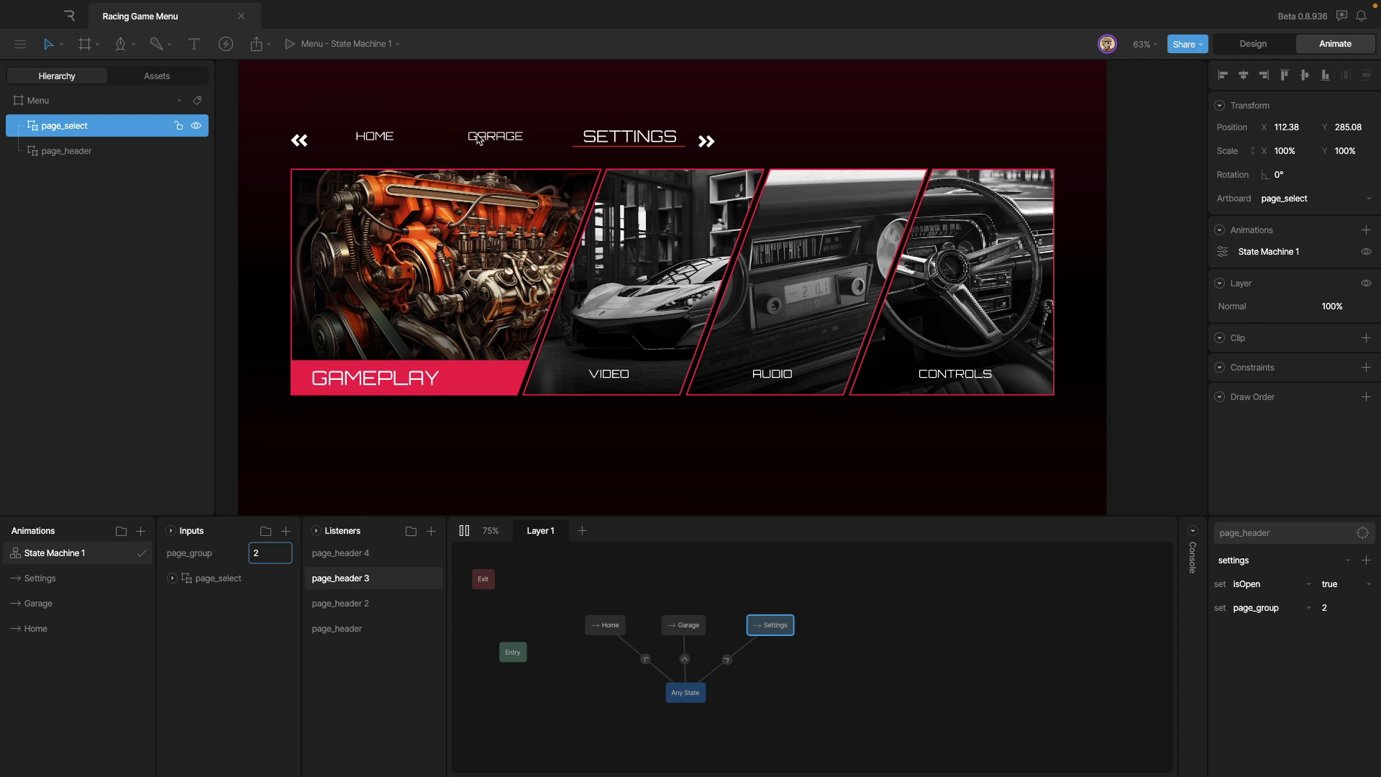
click(481, 140)
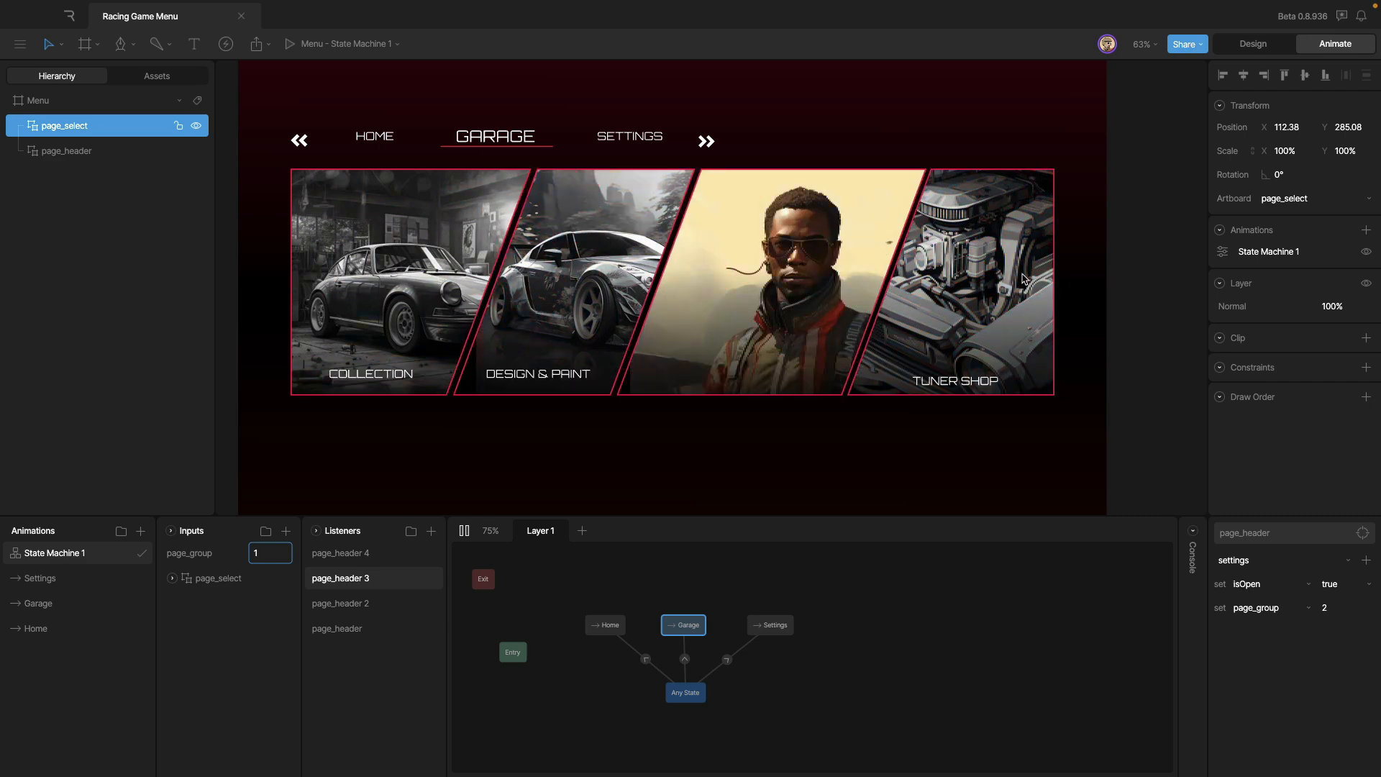
click(397, 137)
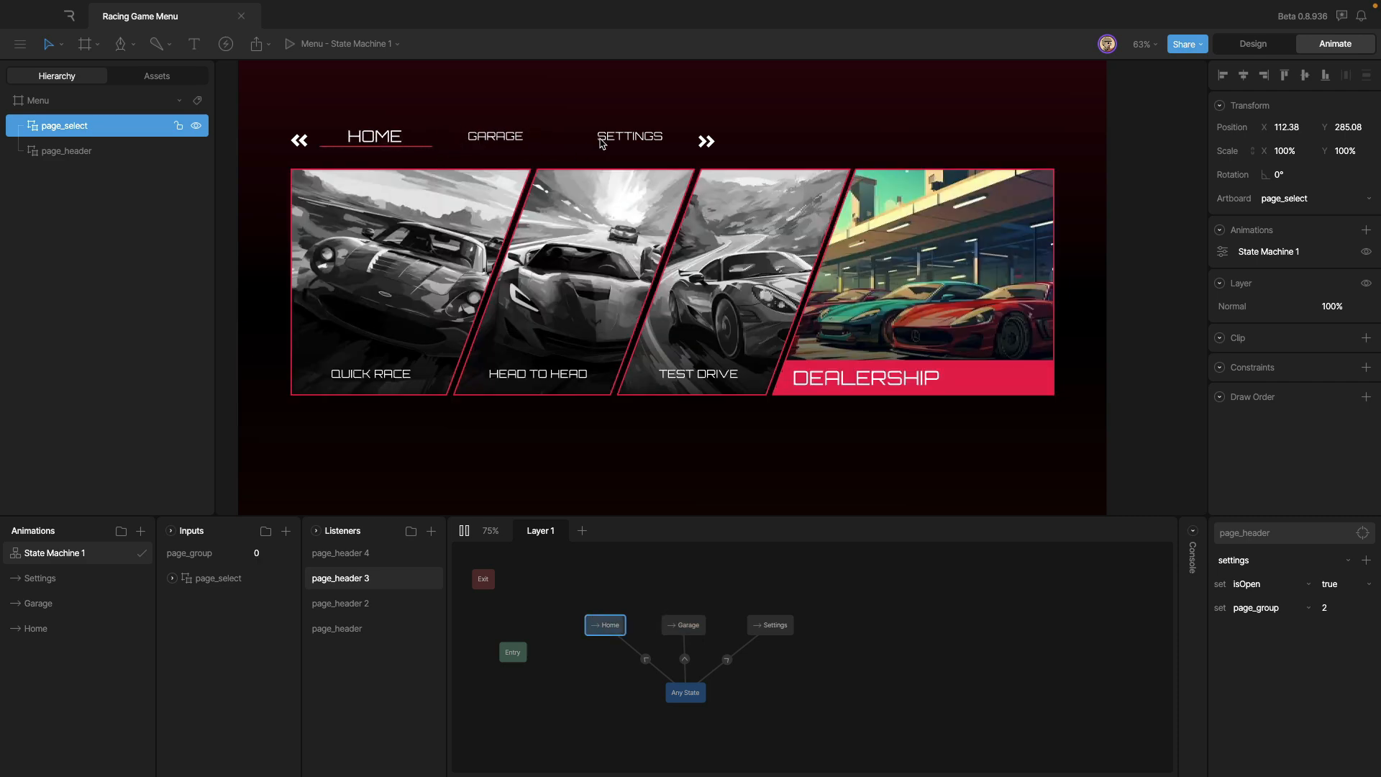
click(507, 137)
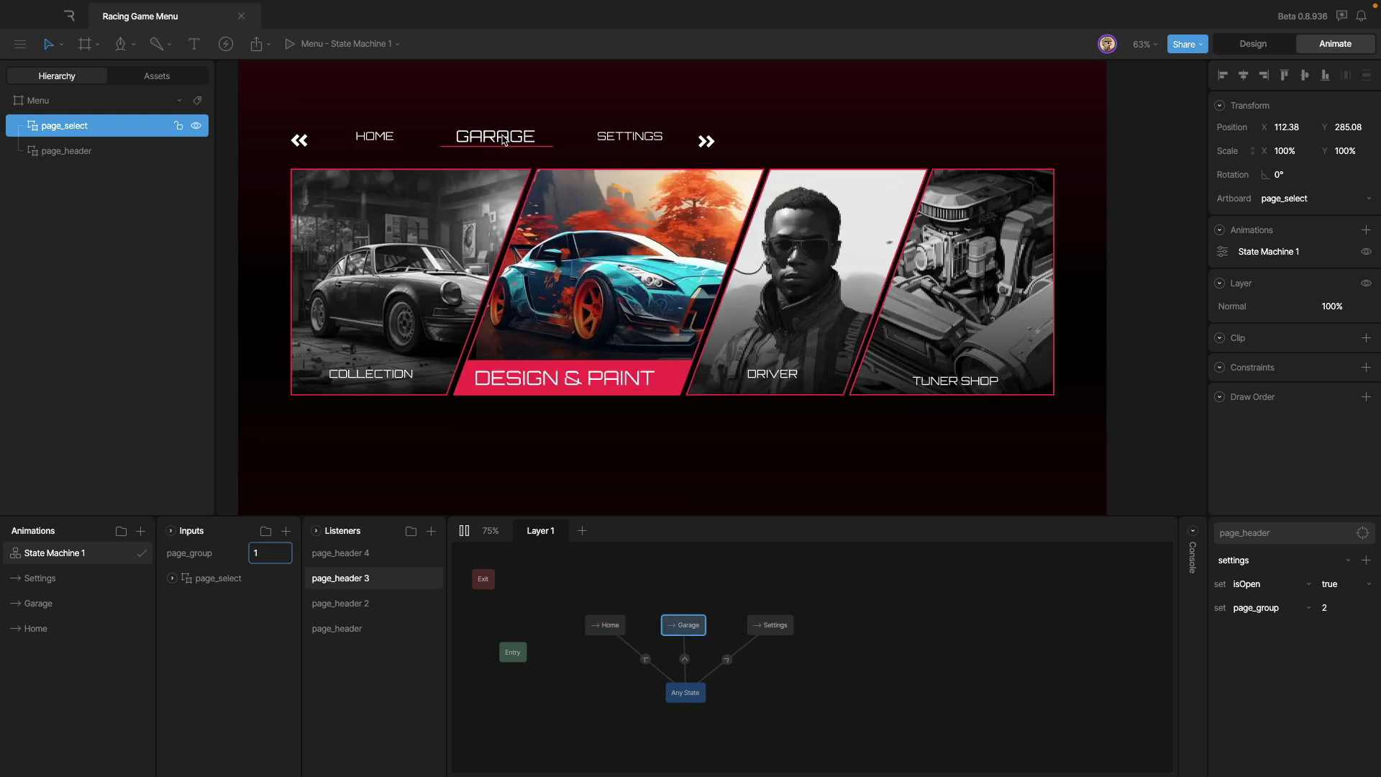
click(403, 140)
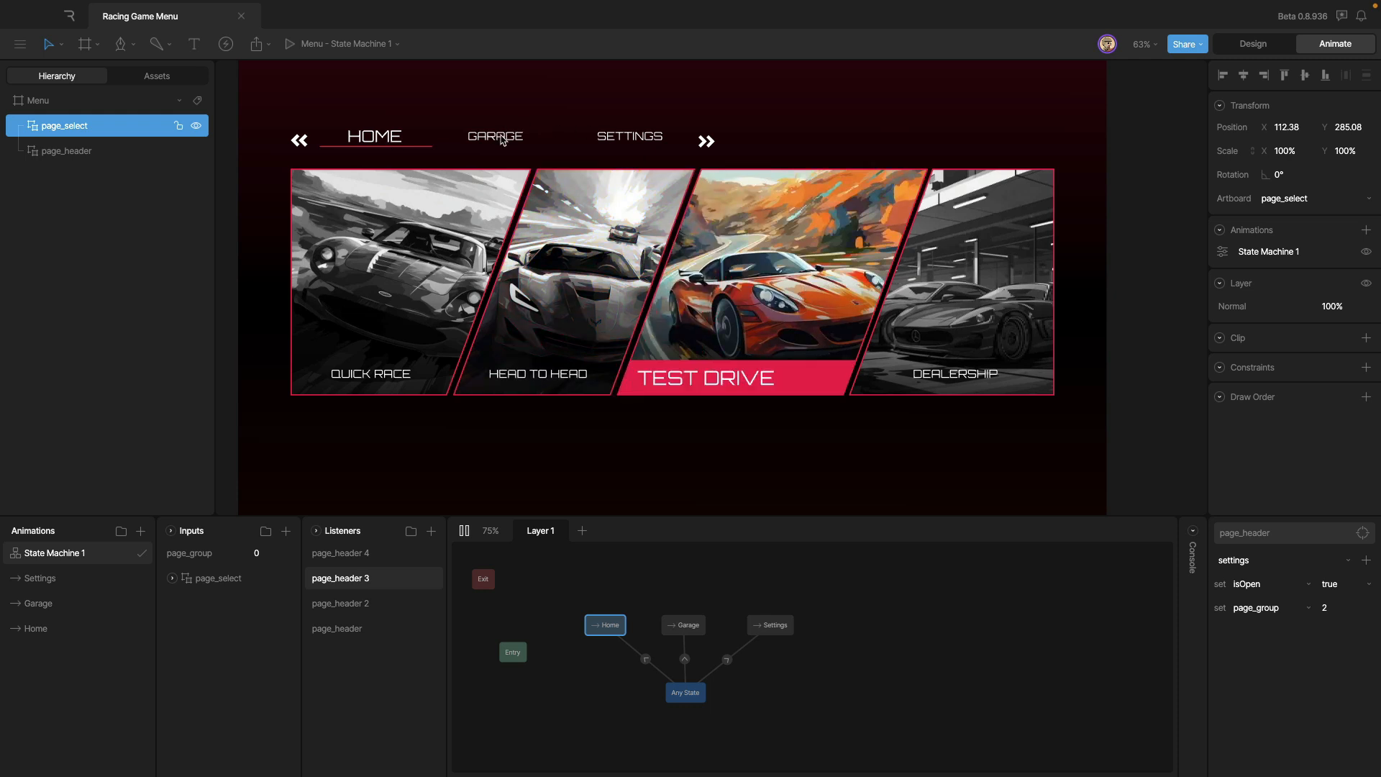
click(501, 139)
click(479, 138)
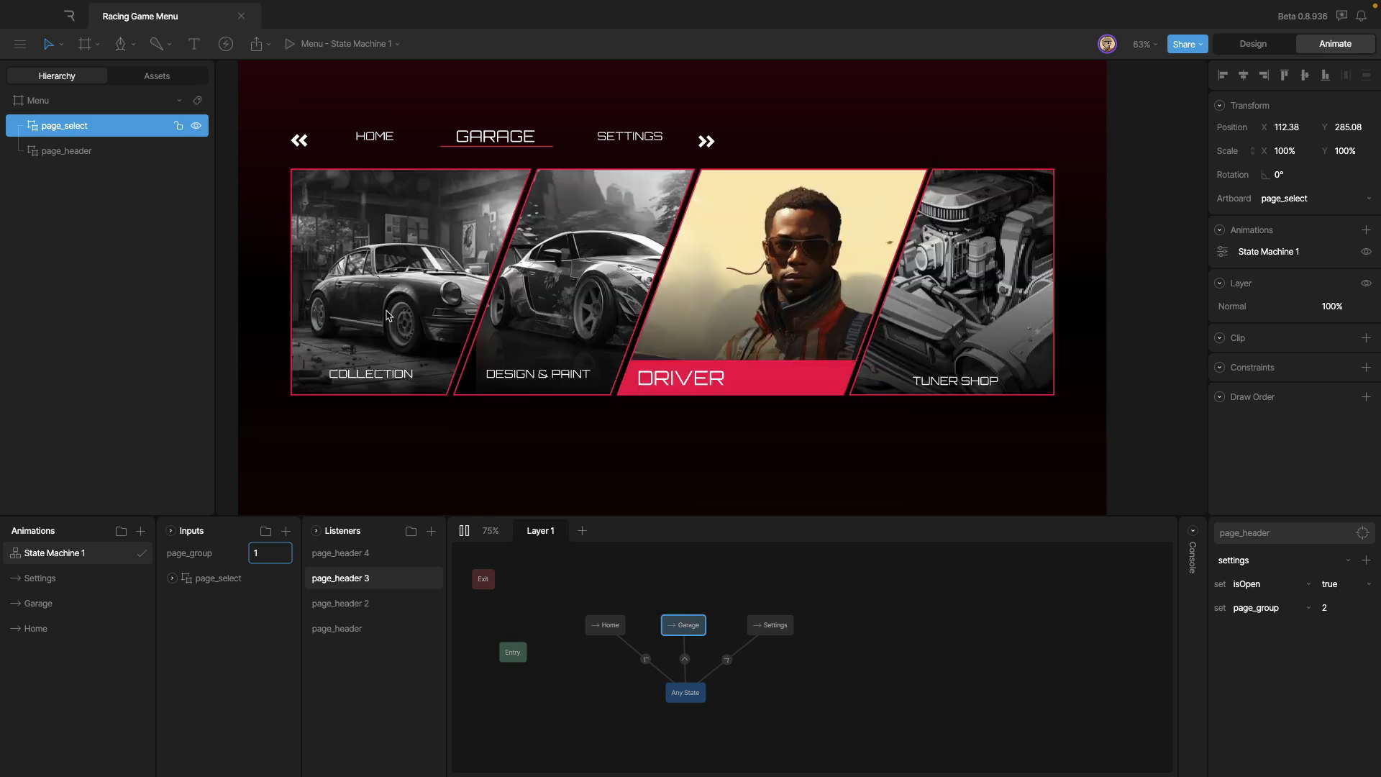
click(408, 138)
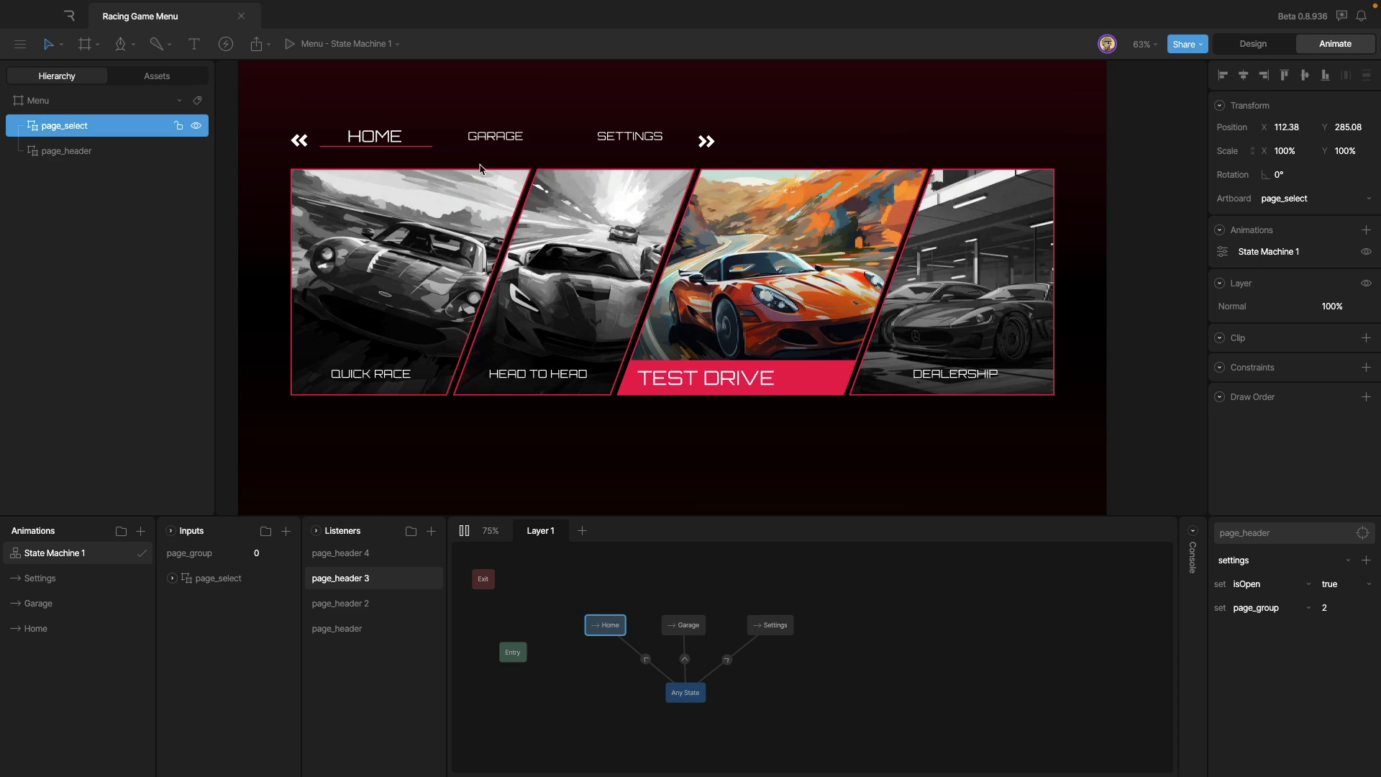
click(492, 141)
click(629, 136)
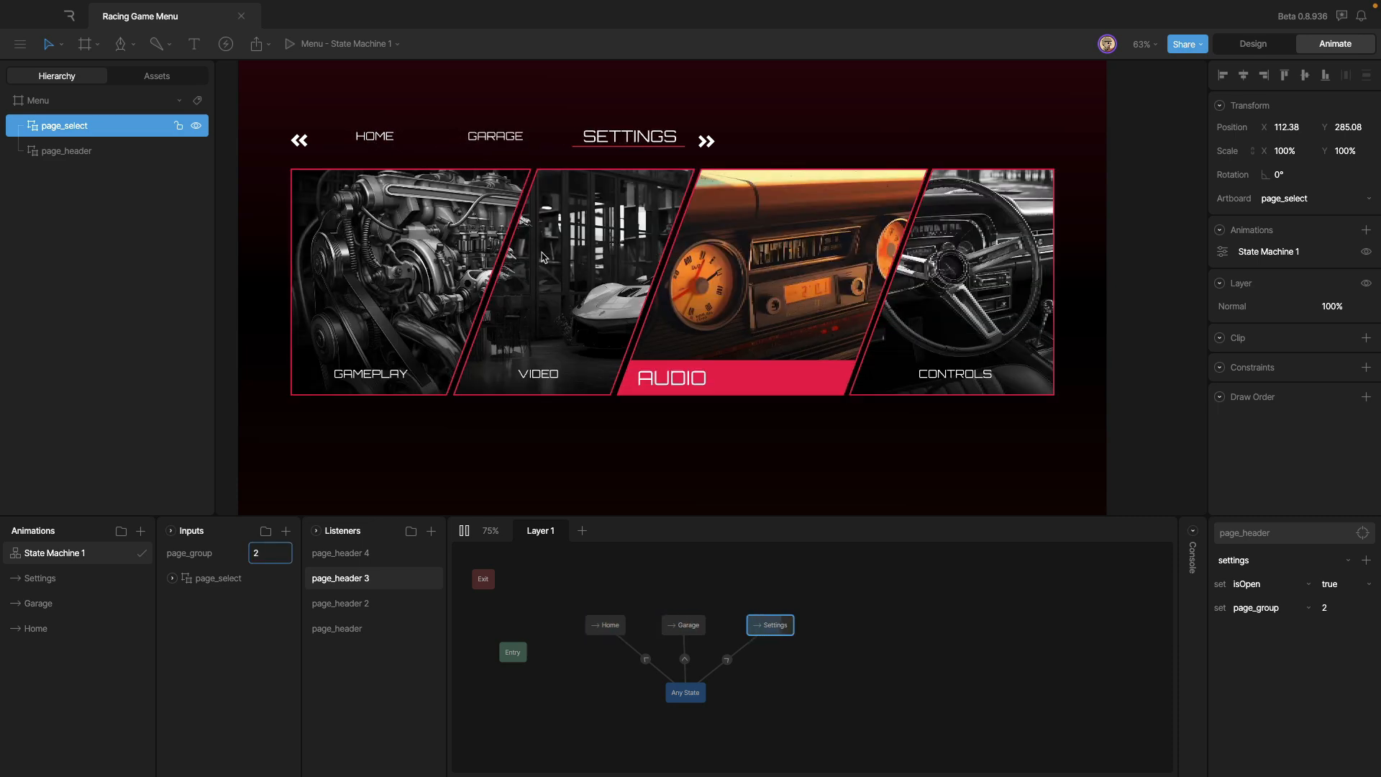
click(384, 138)
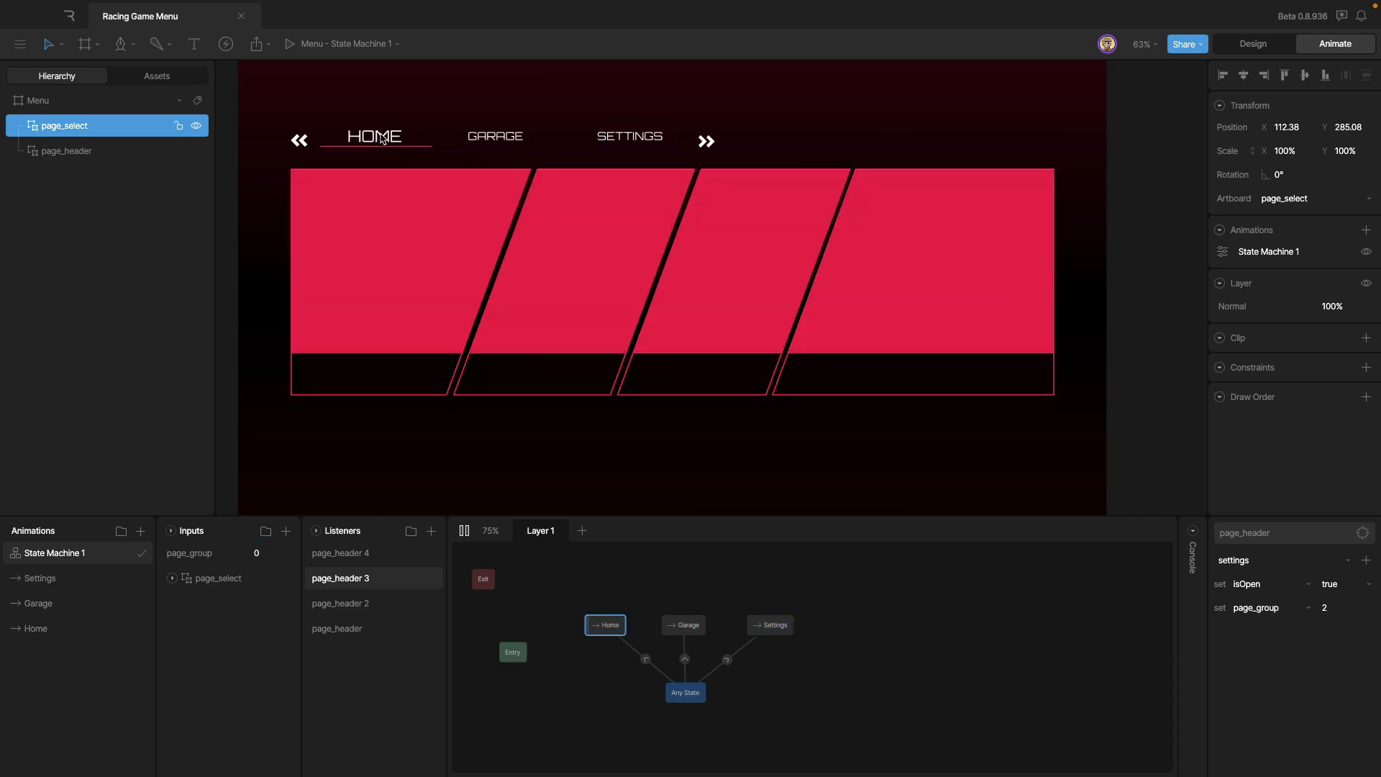
click(464, 530)
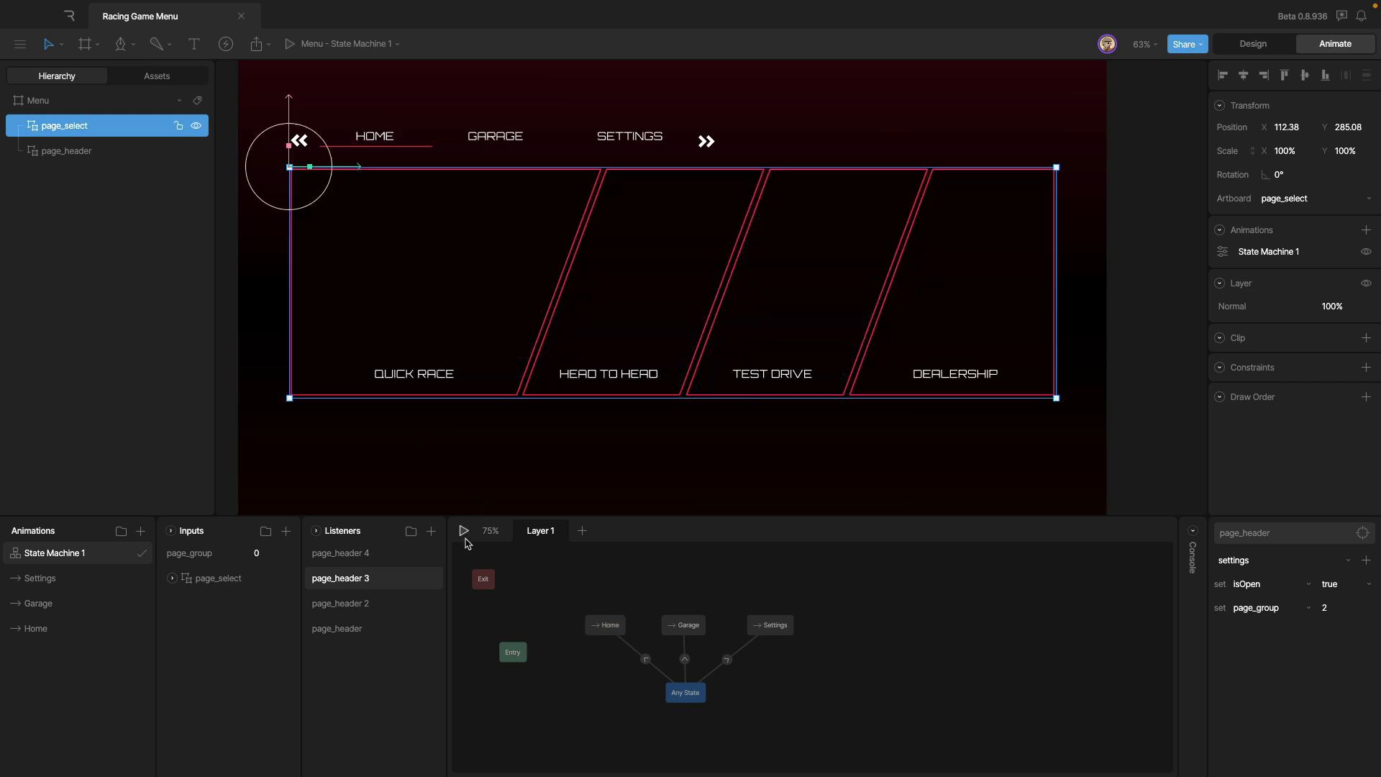
- Add an input change to the home event listener that sets page_select's menuIndex to 0
click(384, 623)
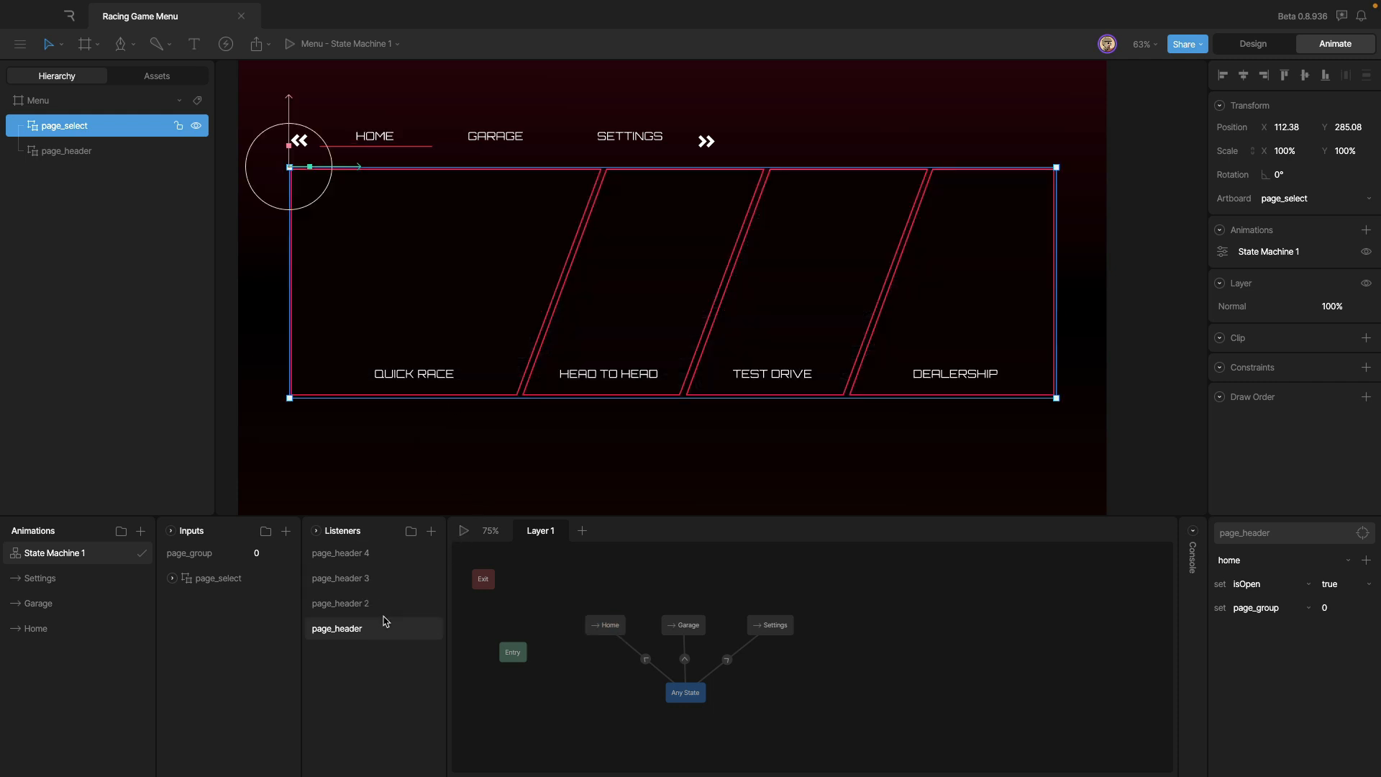
click(353, 580)
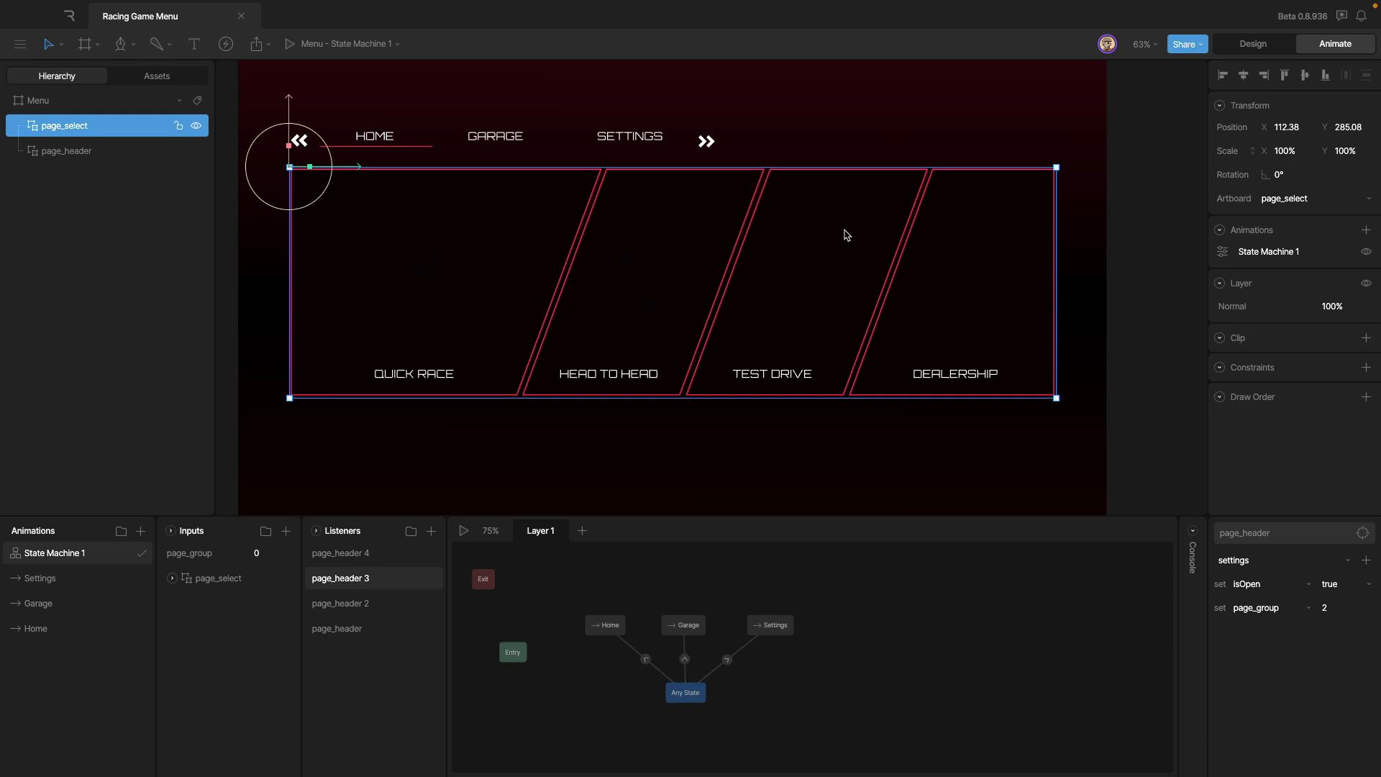
click(370, 629)
click(1366, 559)
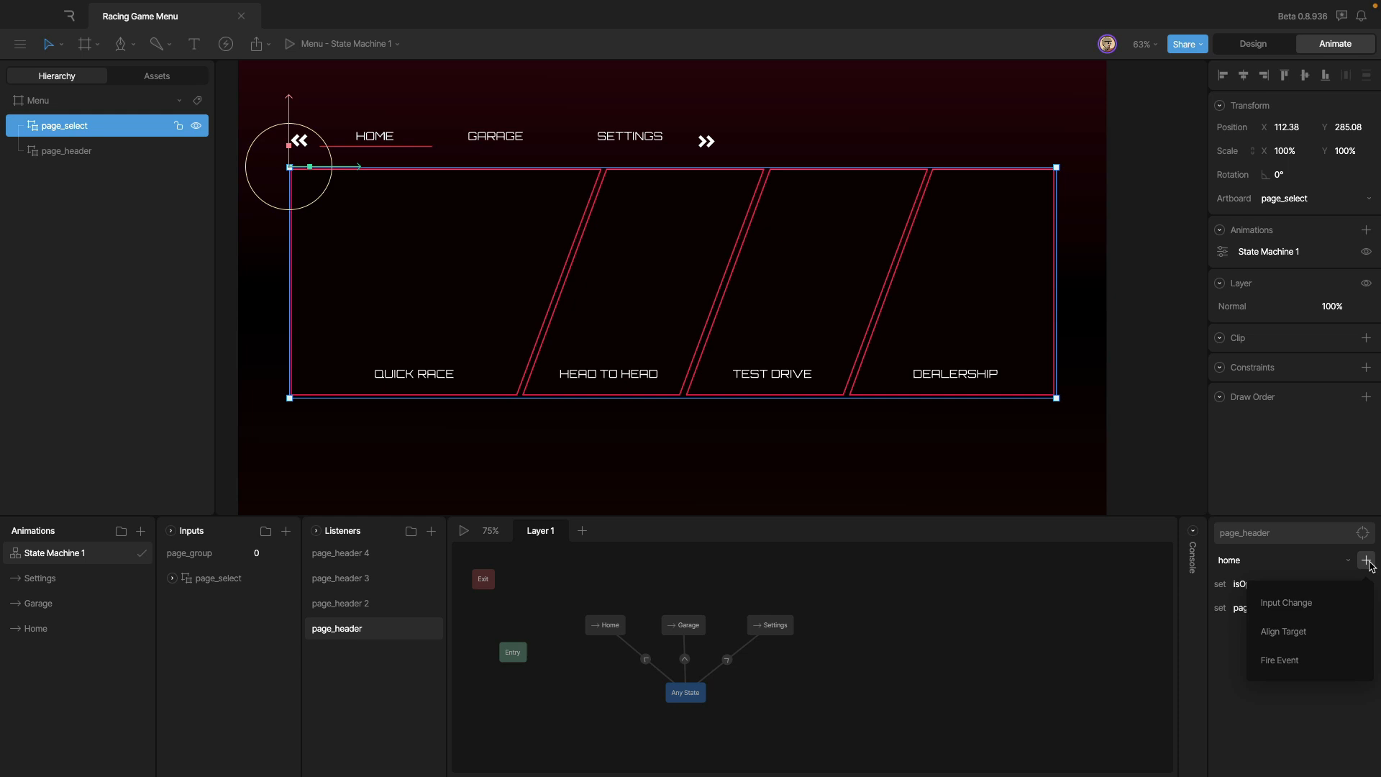
click(1338, 605)
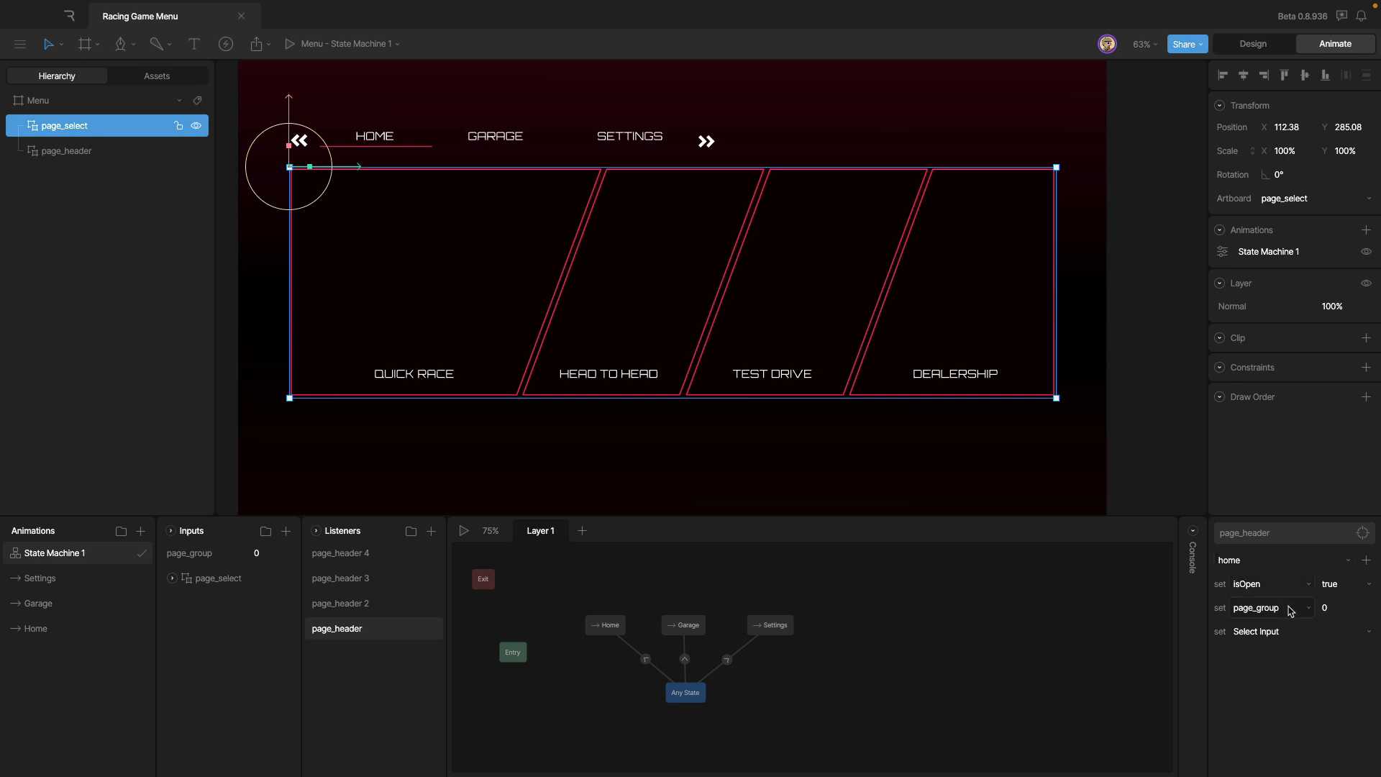
click(1292, 632)
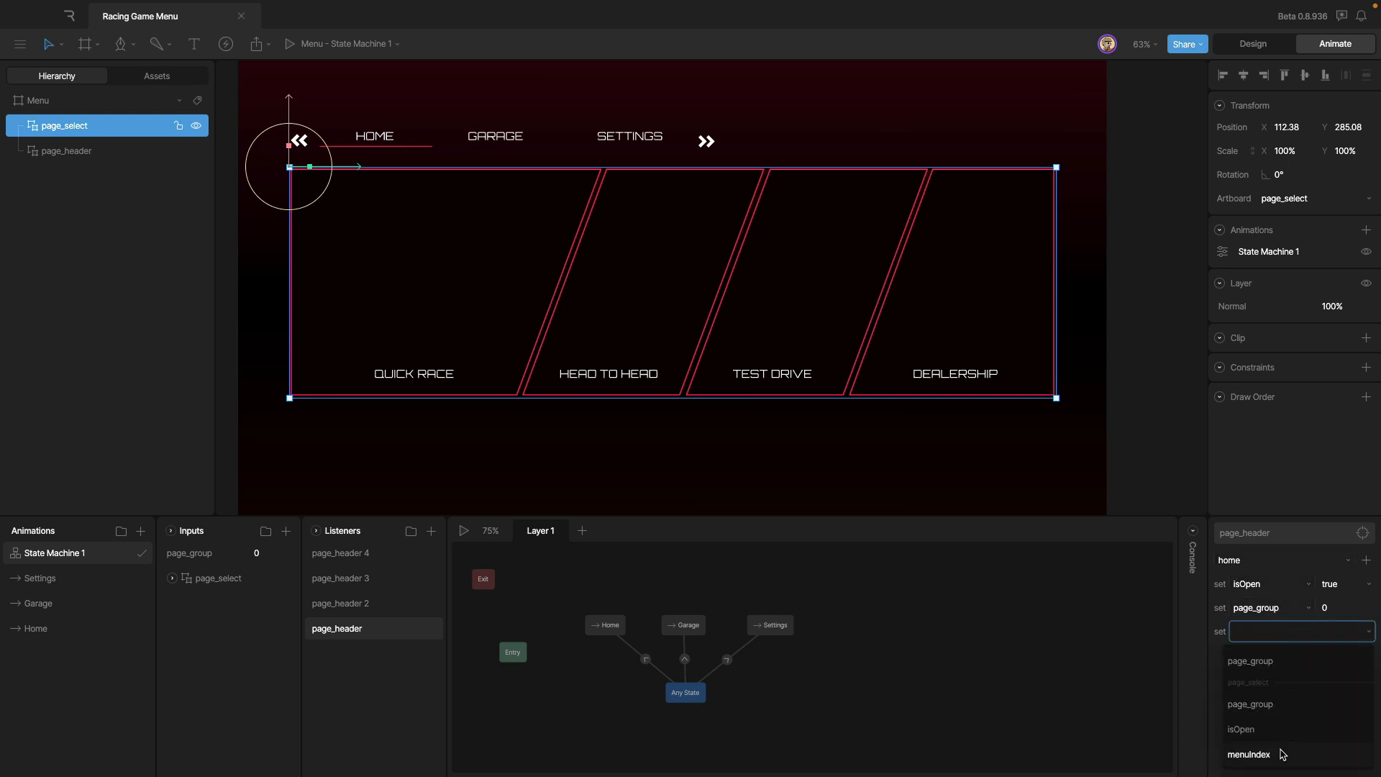
click(1250, 755)
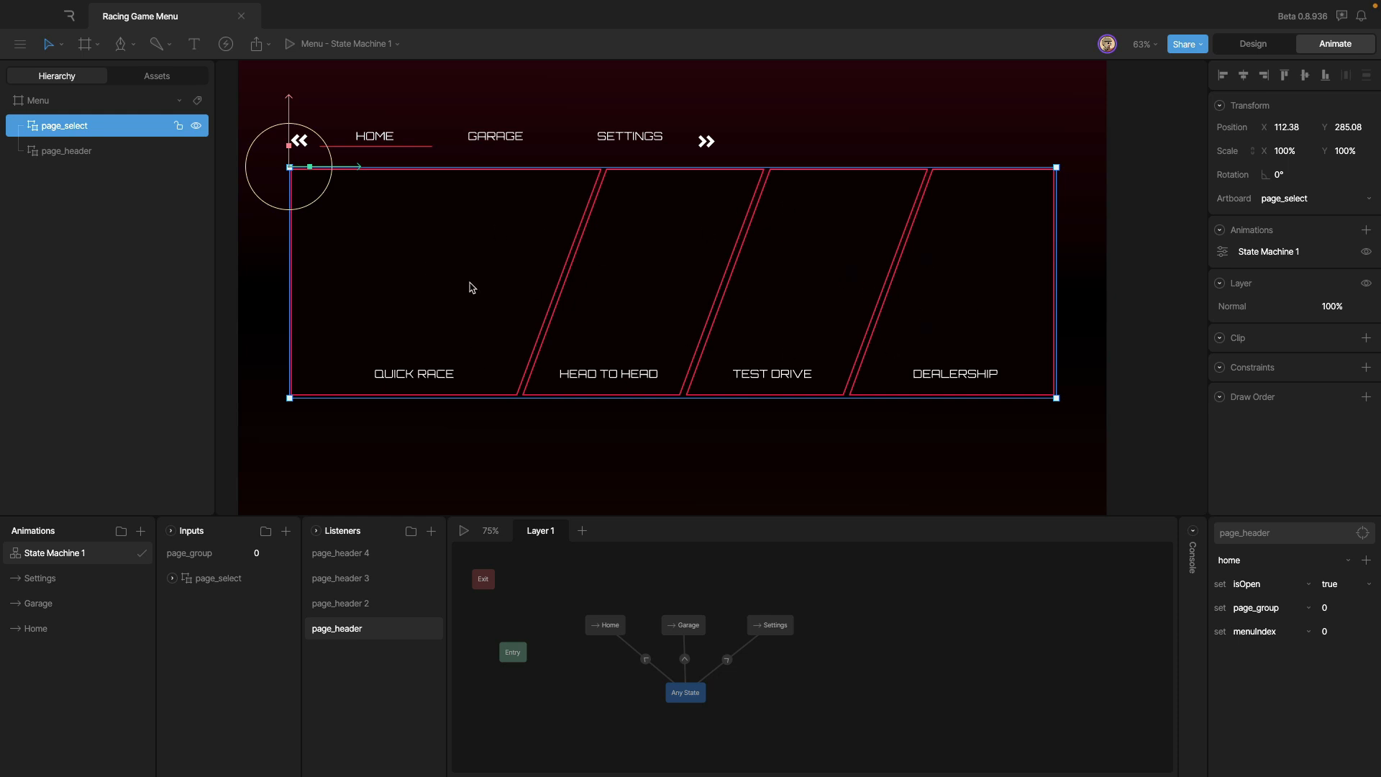
- Add an input change to the garage event listener that sets page_select's menuIndex to 0
click(374, 606)
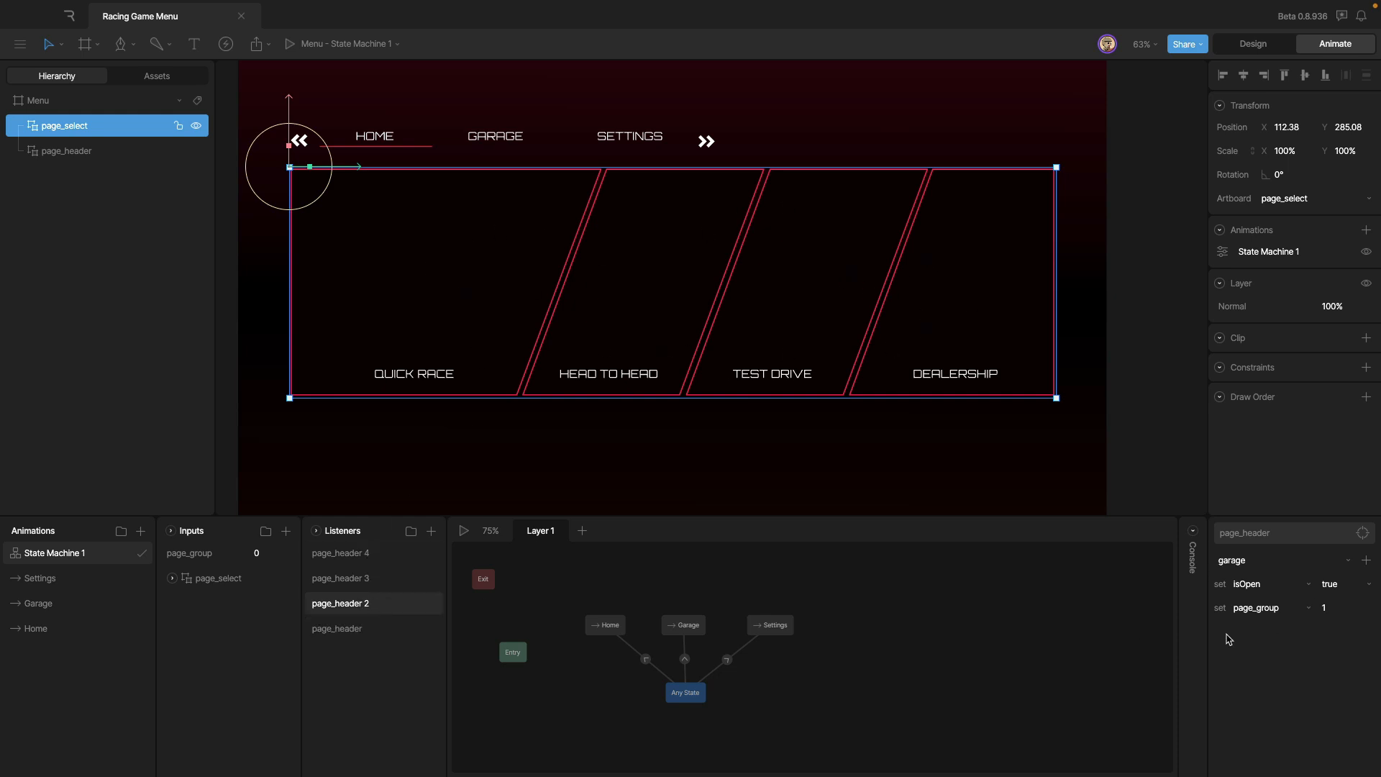
click(1366, 560)
click(1286, 603)
click(1289, 632)
click(1288, 740)
- Add an input change to the settings event listener that sets page_select's menuIndex to 0
click(405, 578)
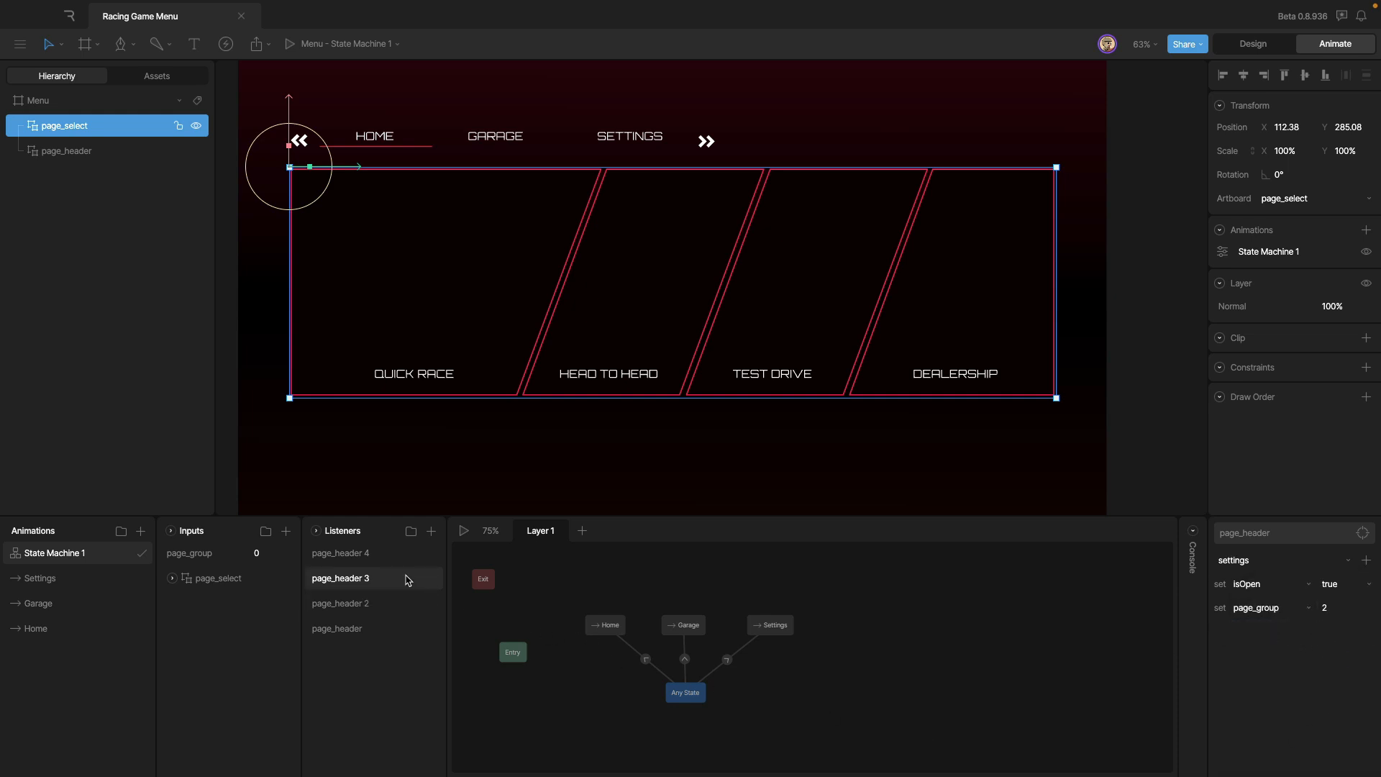
click(1366, 561)
click(1327, 603)
click(1295, 636)
click(1252, 754)
- Play the state machine and switch repeatedly between Home, Garage and Settings to check which card each page selects on opening
click(463, 531)
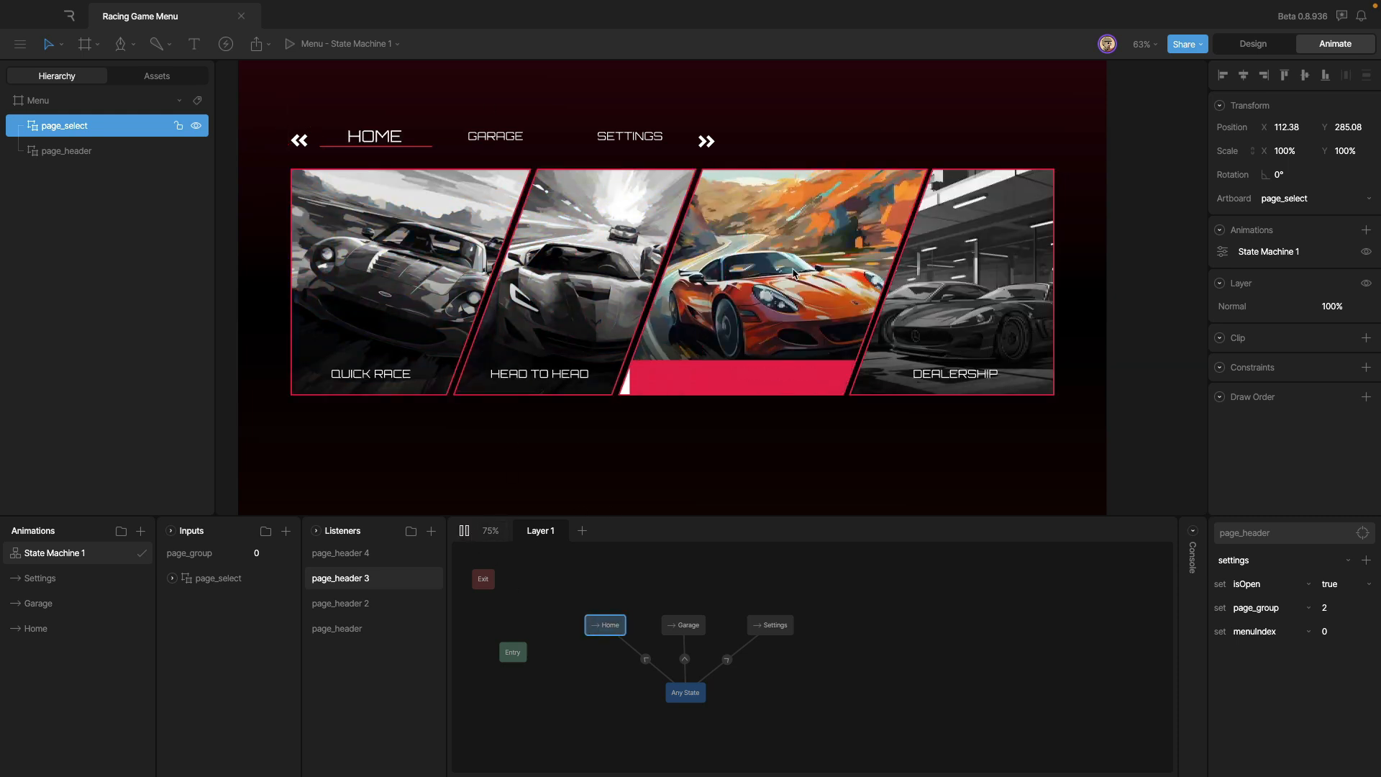
click(641, 143)
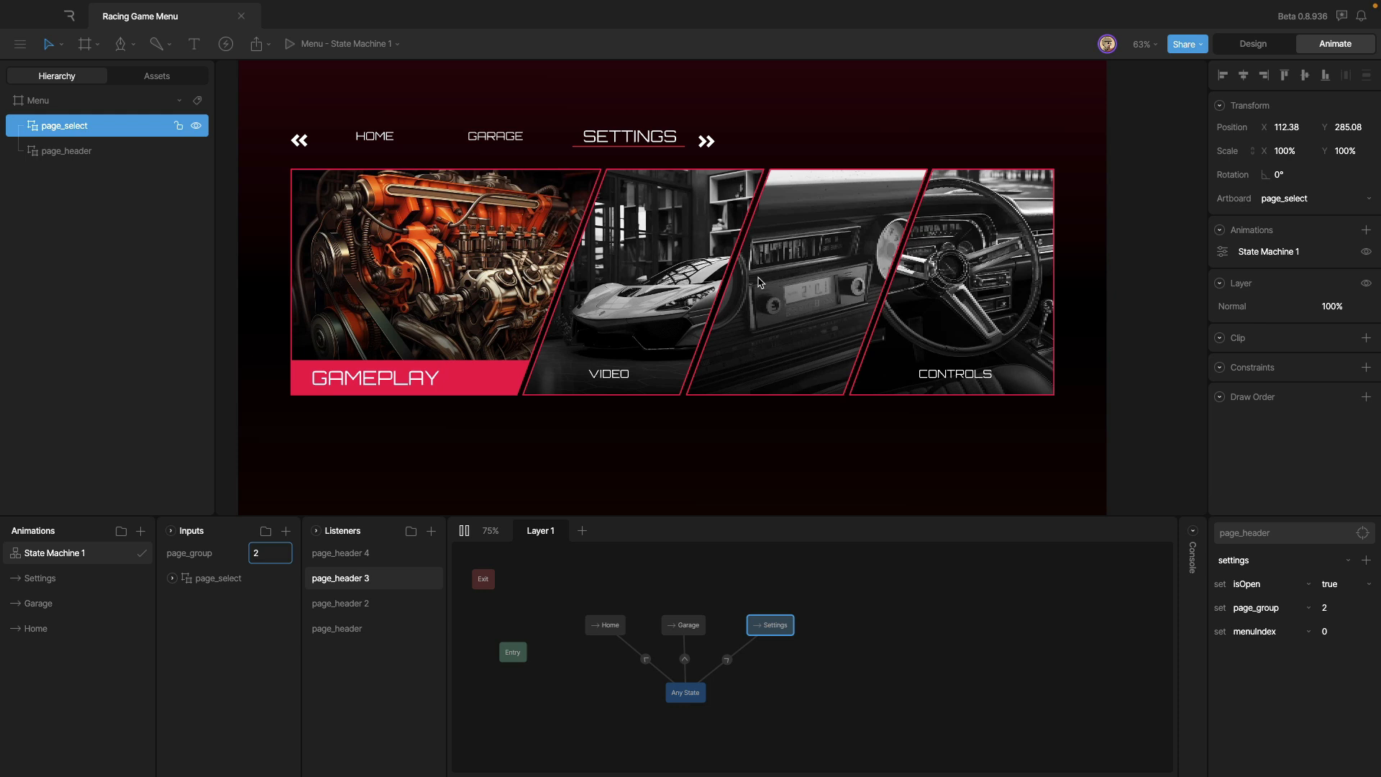
click(487, 139)
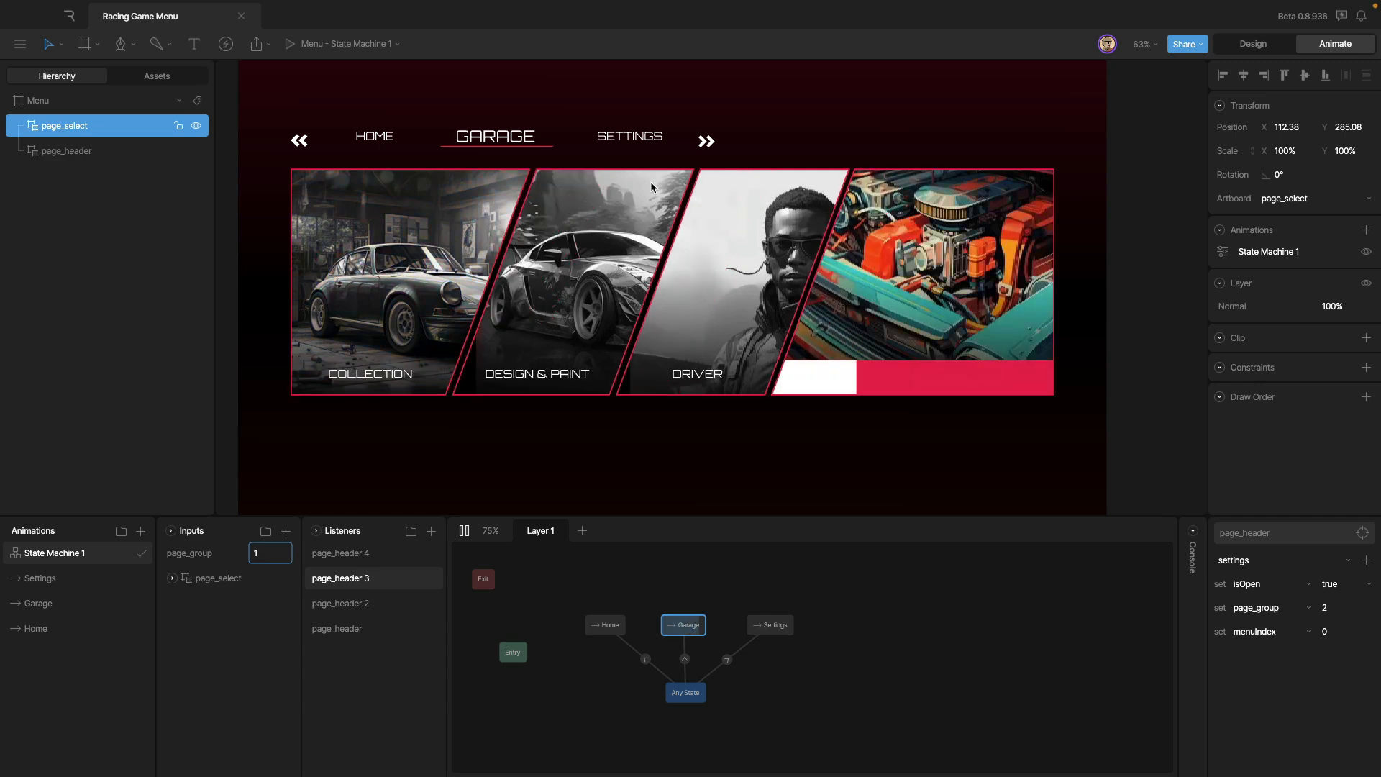
click(639, 143)
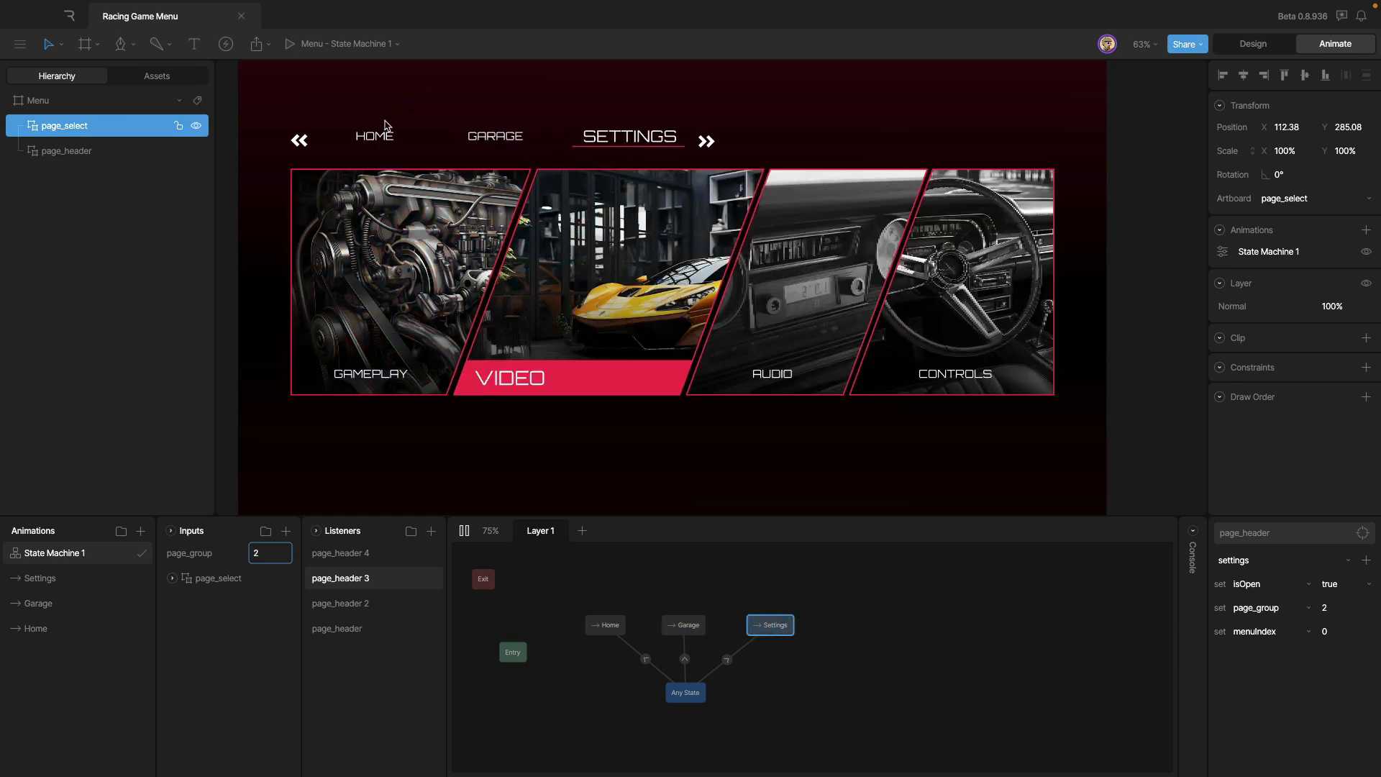
click(372, 137)
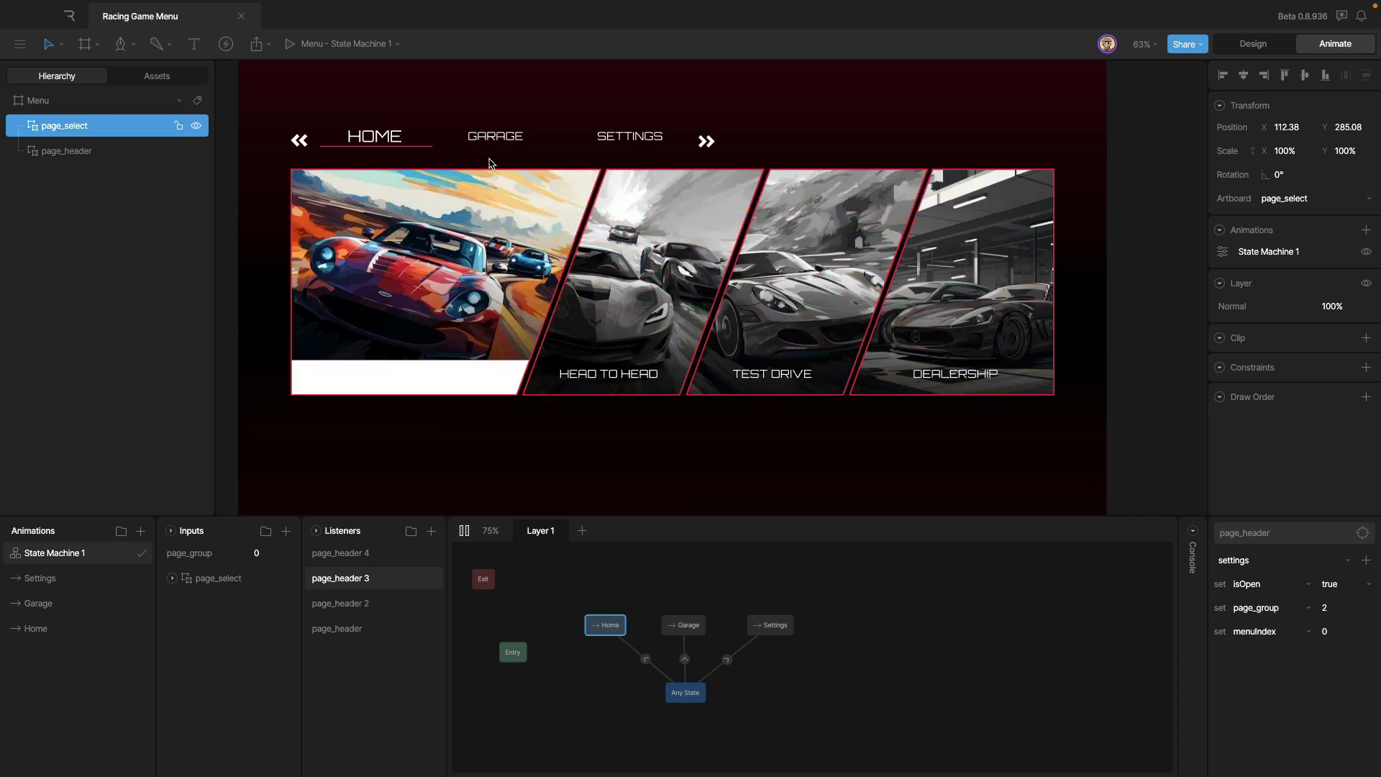
click(486, 134)
click(636, 137)
click(480, 138)
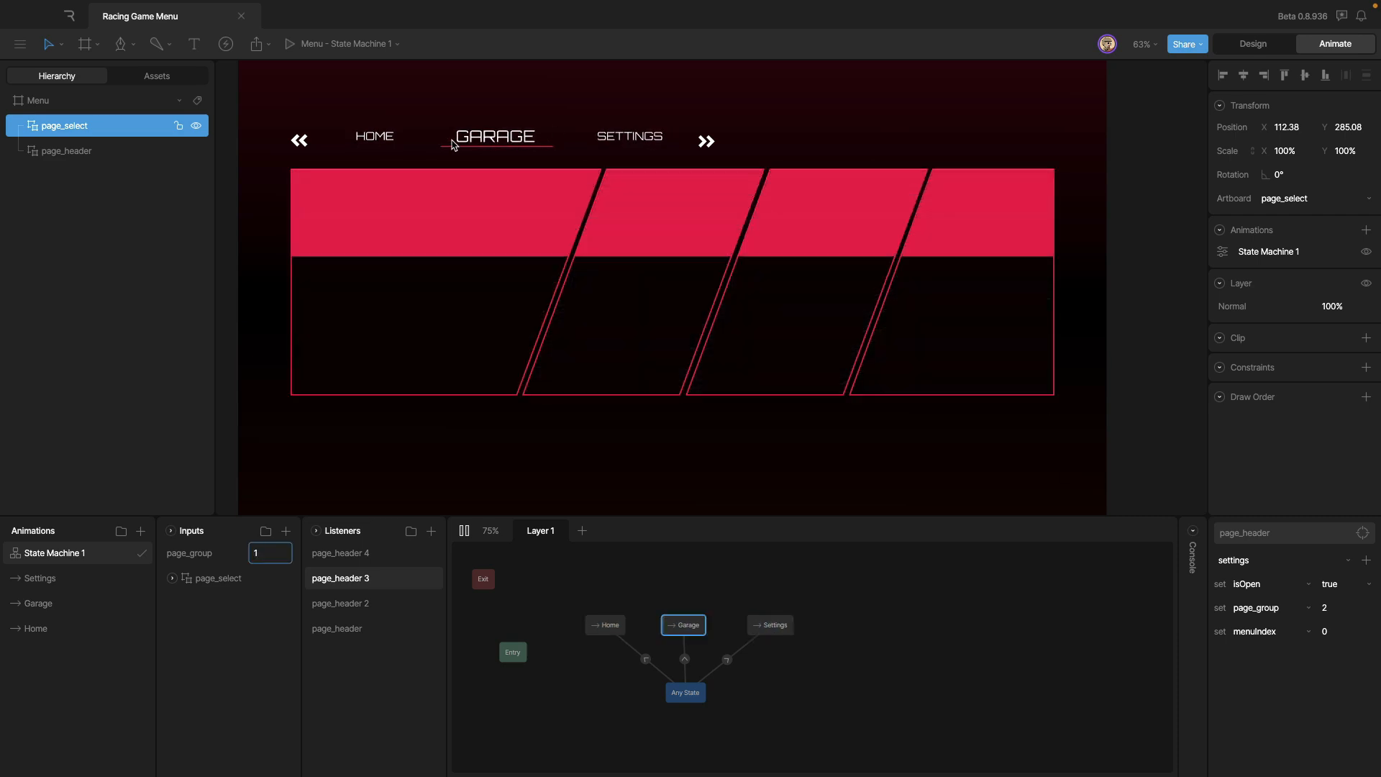
click(374, 139)
click(489, 139)
click(441, 139)
click(495, 137)
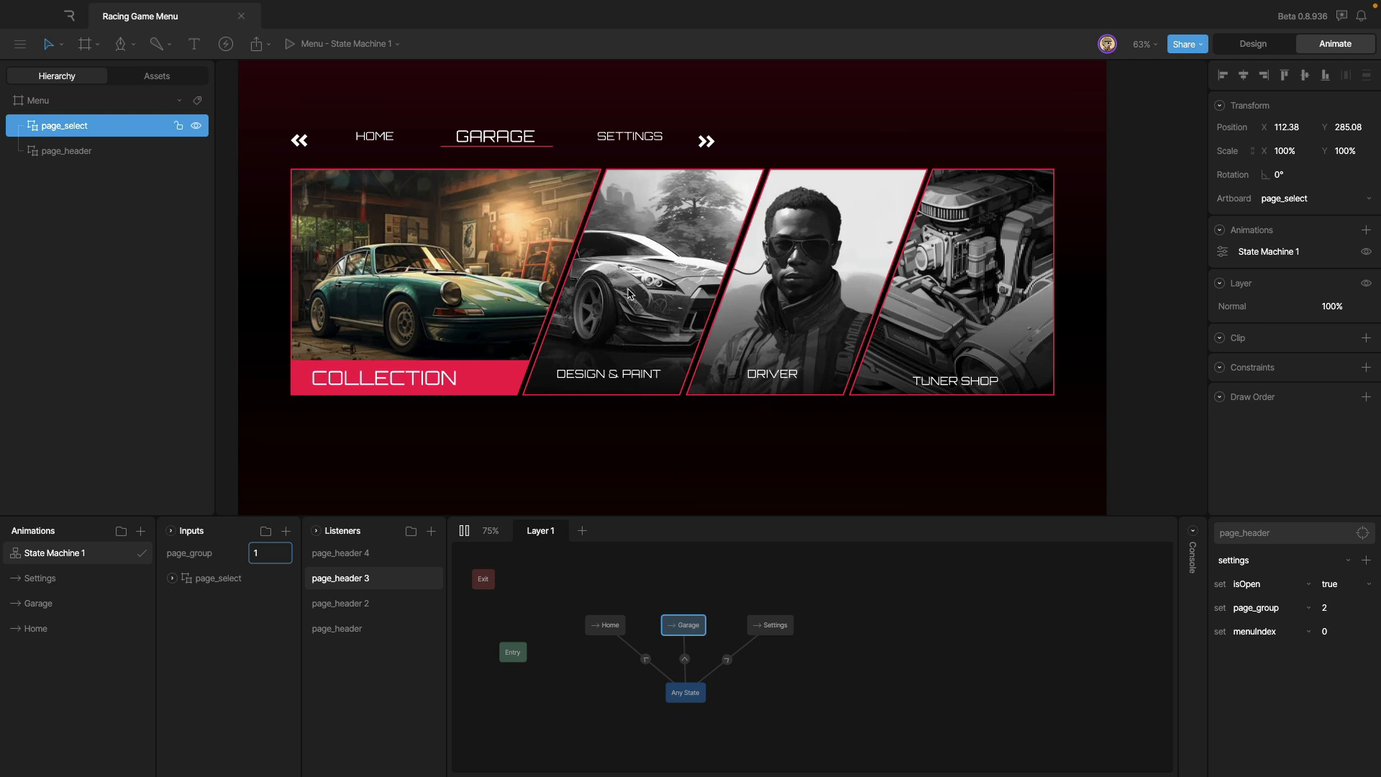
- Test the Garage page's cards, switch through the Settings, Home and Garage pages again, and stop playback
click(817, 282)
click(927, 301)
click(570, 297)
click(622, 138)
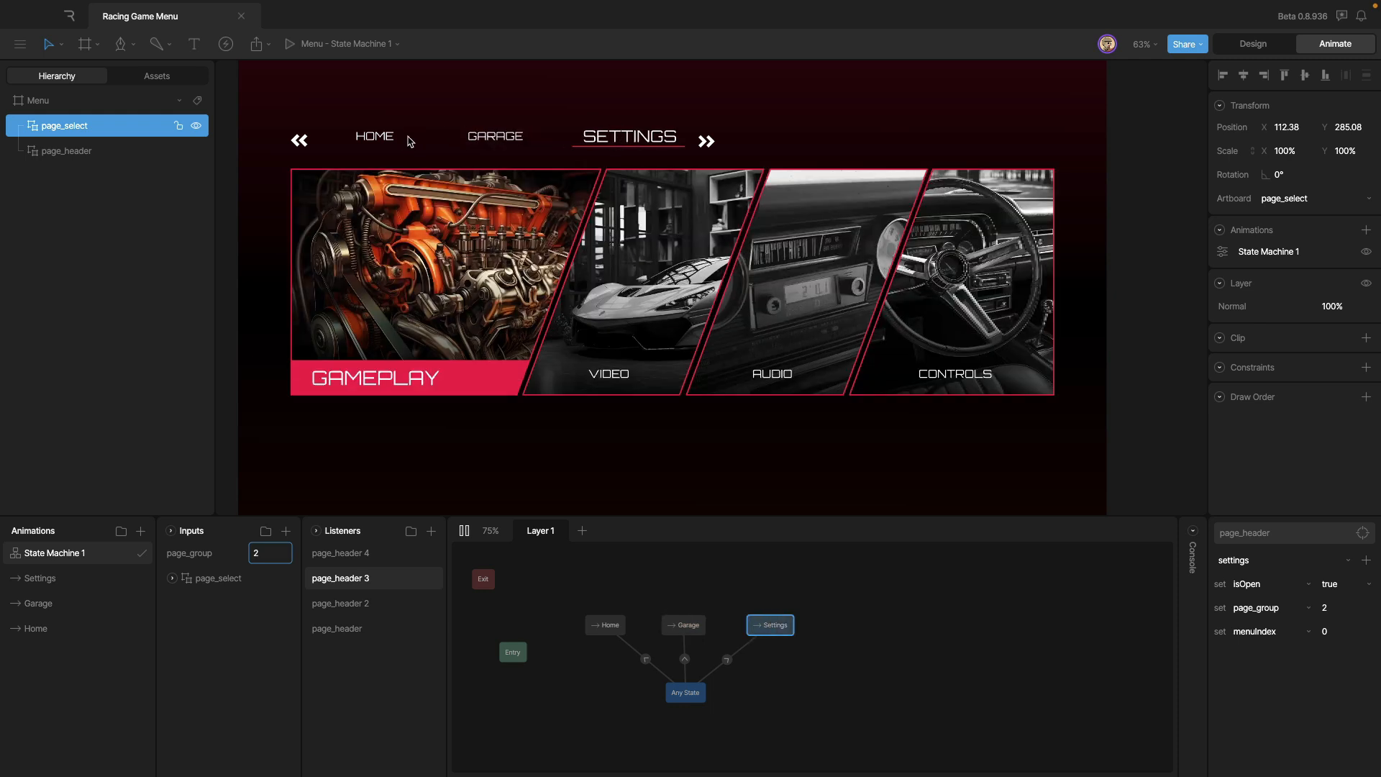
click(400, 140)
click(489, 142)
click(635, 144)
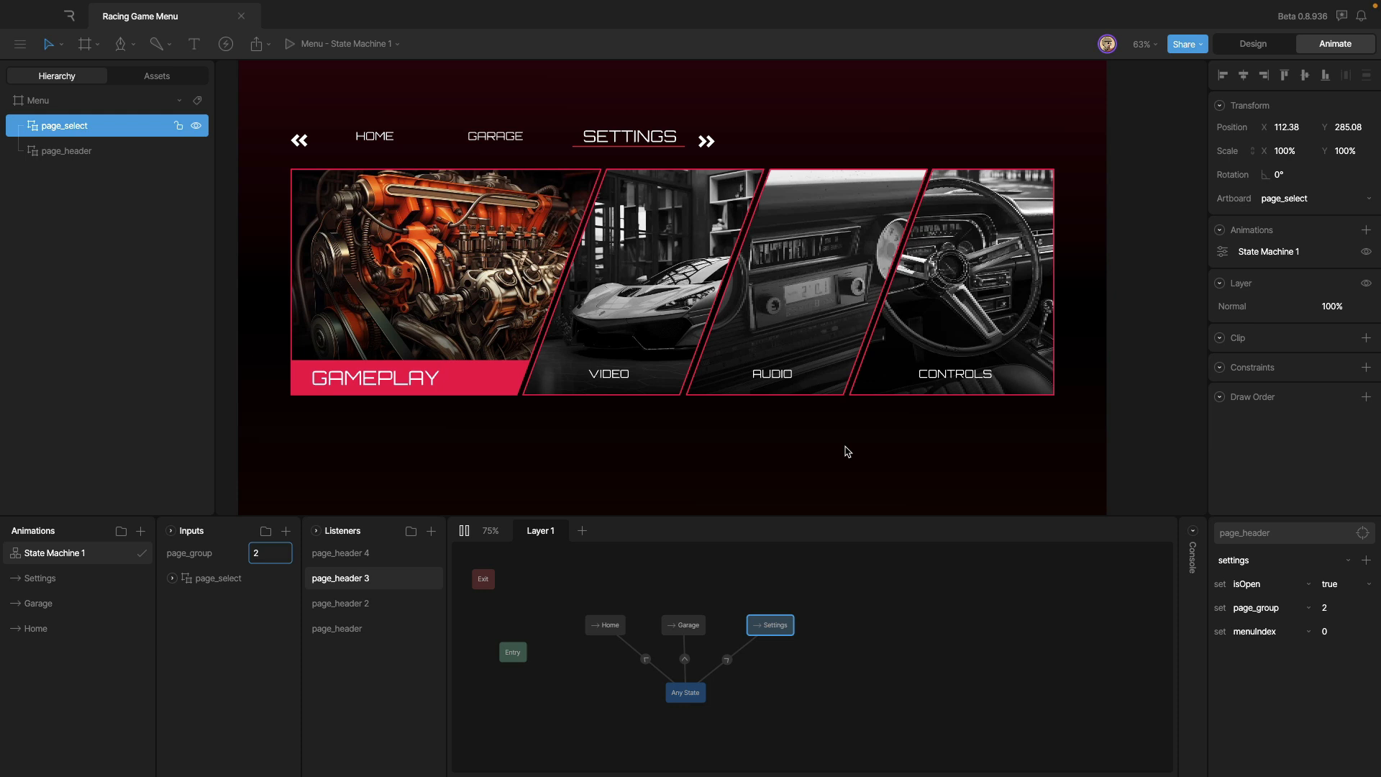
click(464, 530)
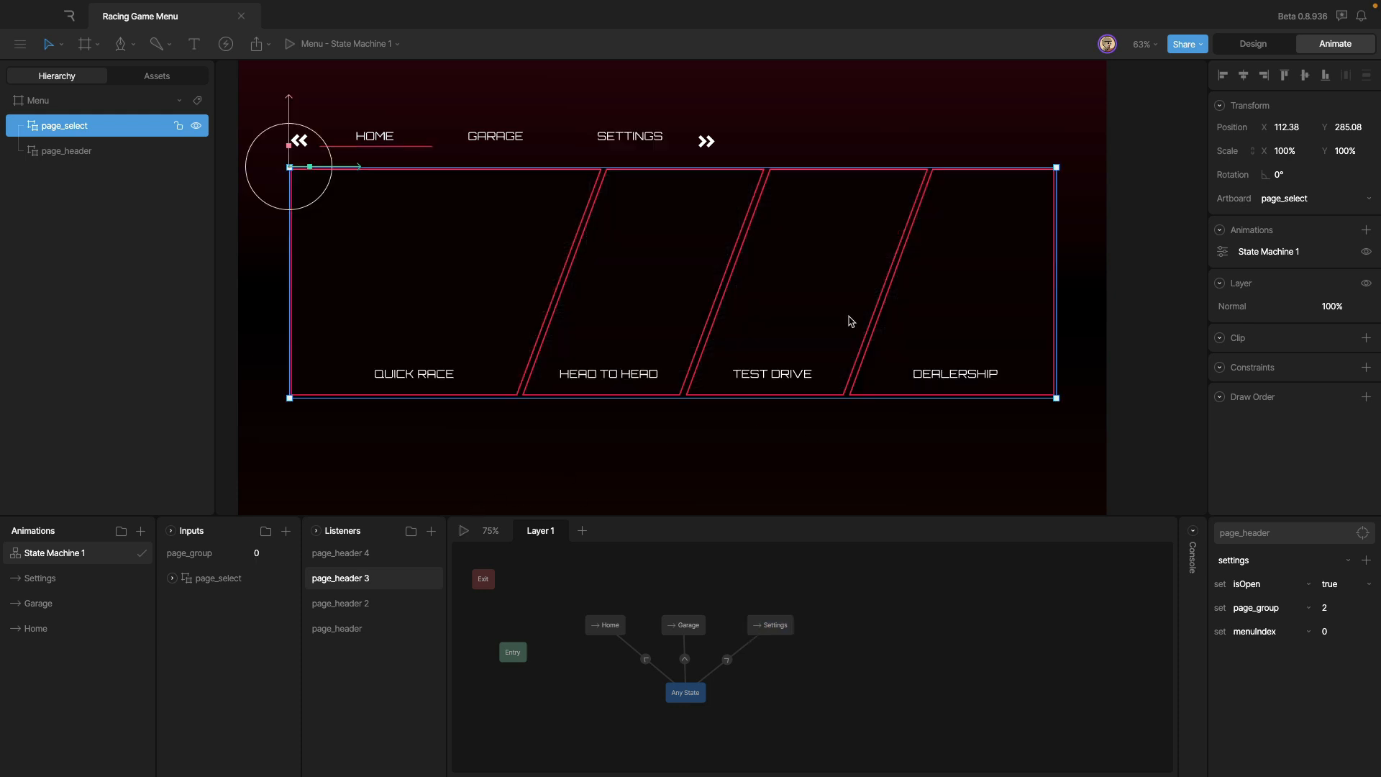
- Review the full set of artboards, from Menu and Page Toggle through the Mode Select artboards
click(669, 453)
scroll(680, 453, down, 5)
drag(532, 486, 832, 228)
scroll(756, 279, left, 5)
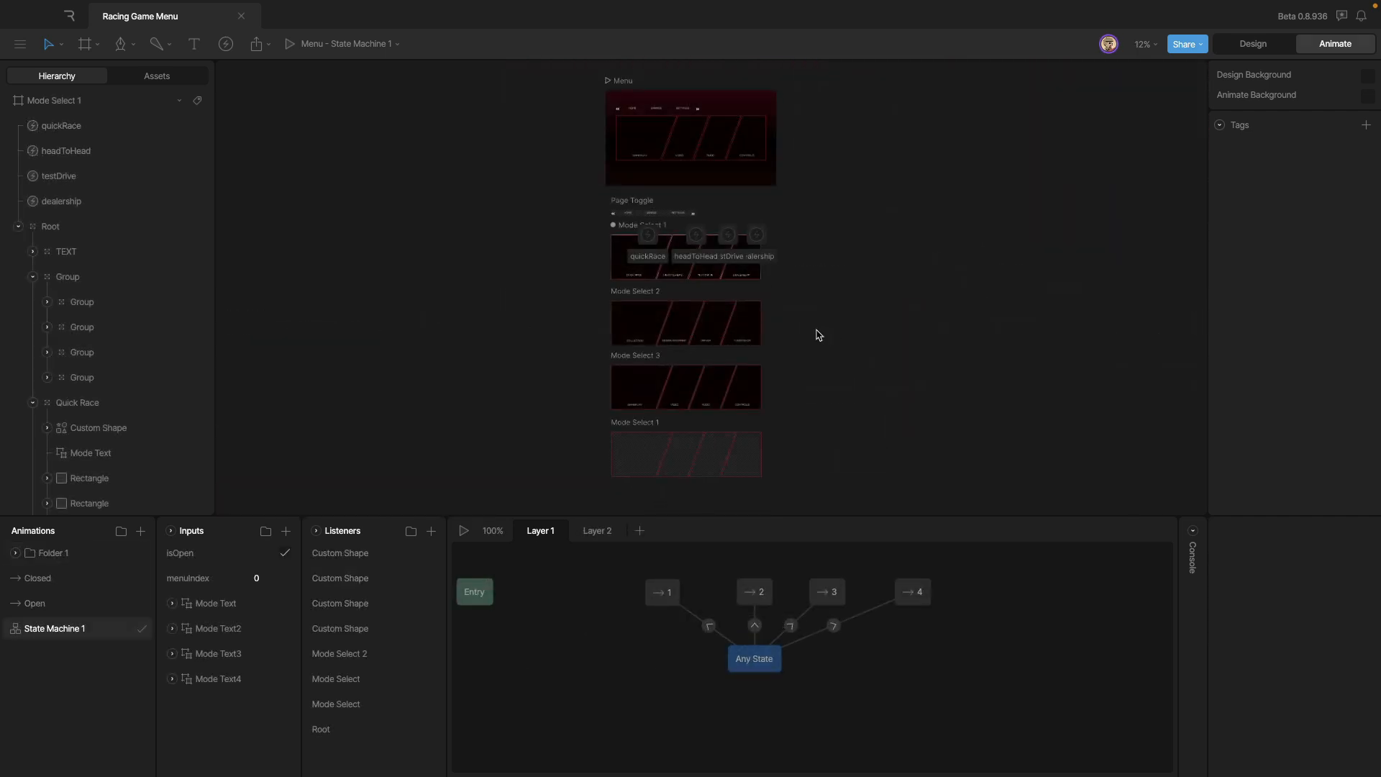
scroll(803, 275, up, 2)
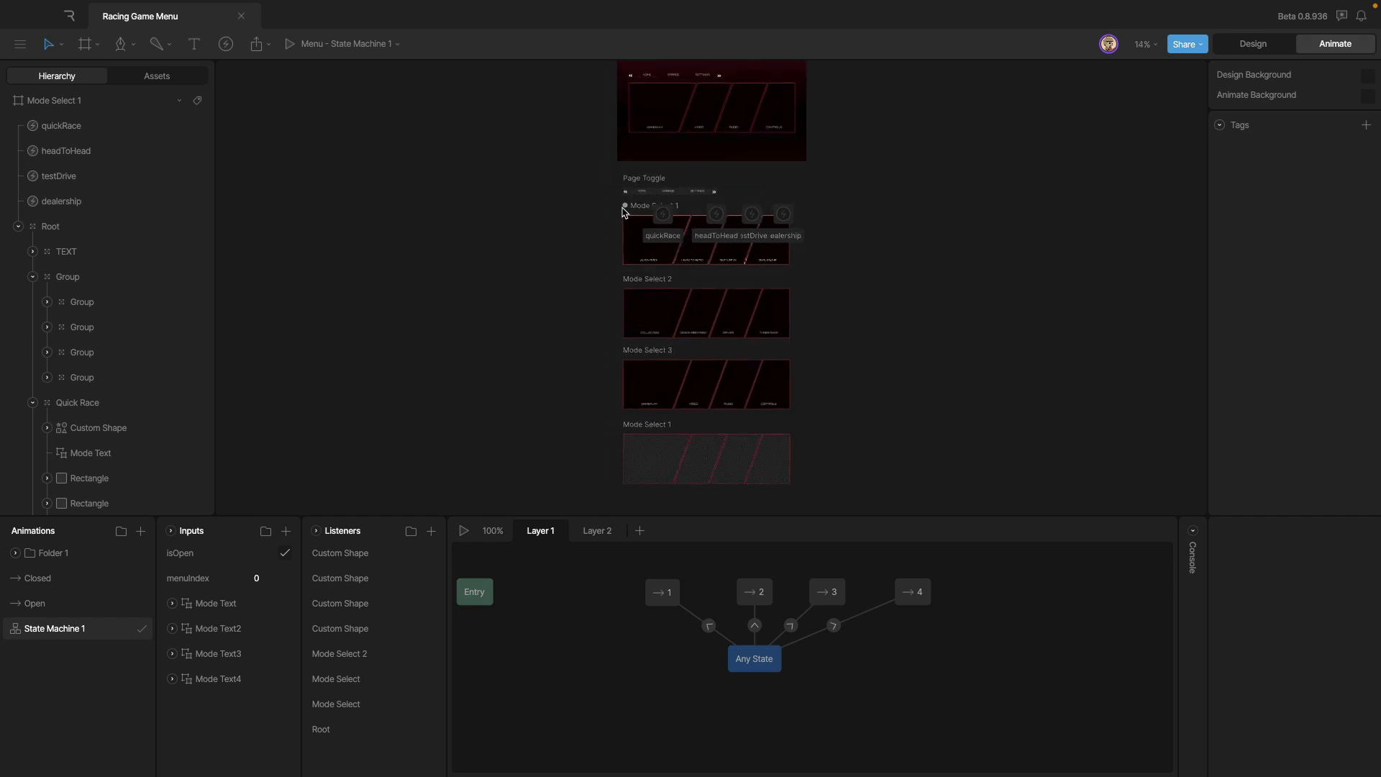
scroll(842, 345, down, 3)
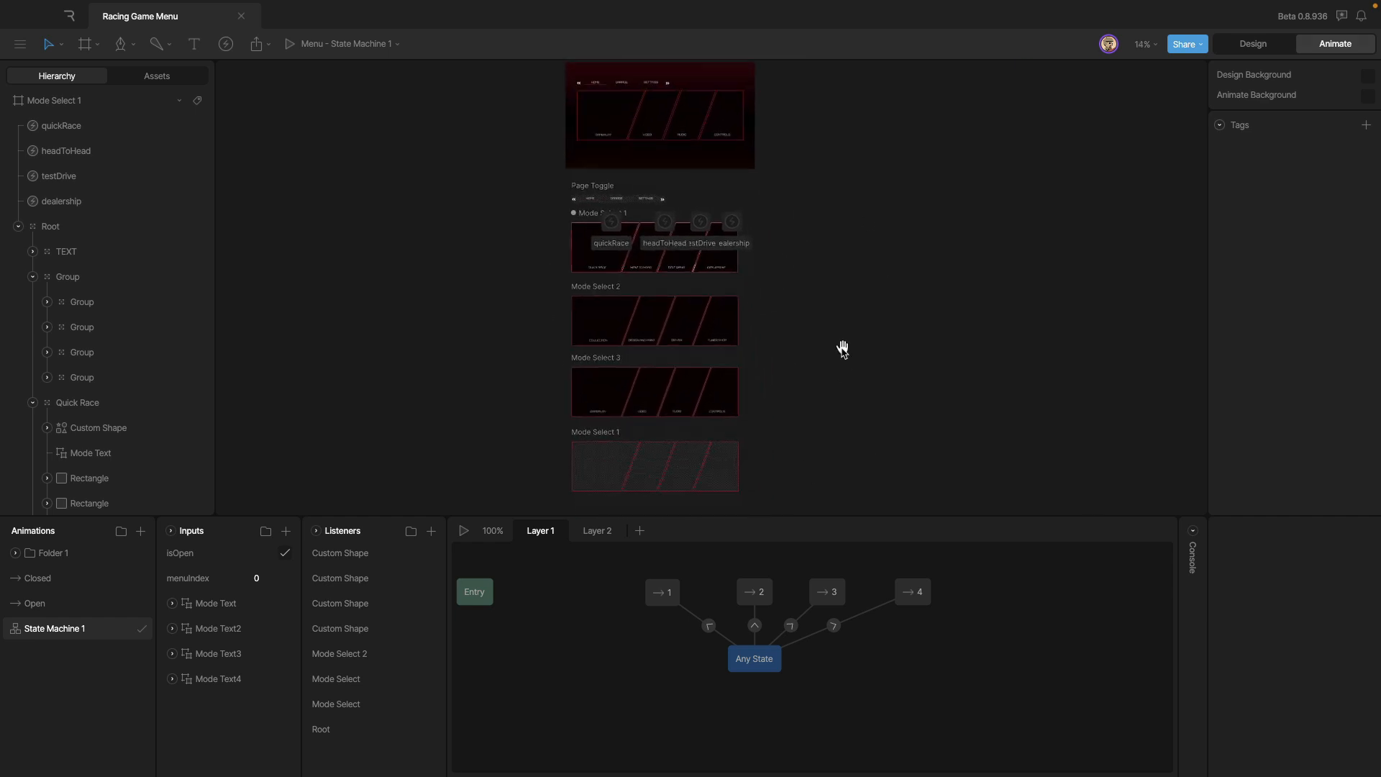
- Examine the Page Toggle artboard with its home, garage and settings events and its state machine
scroll(863, 441, up, 1)
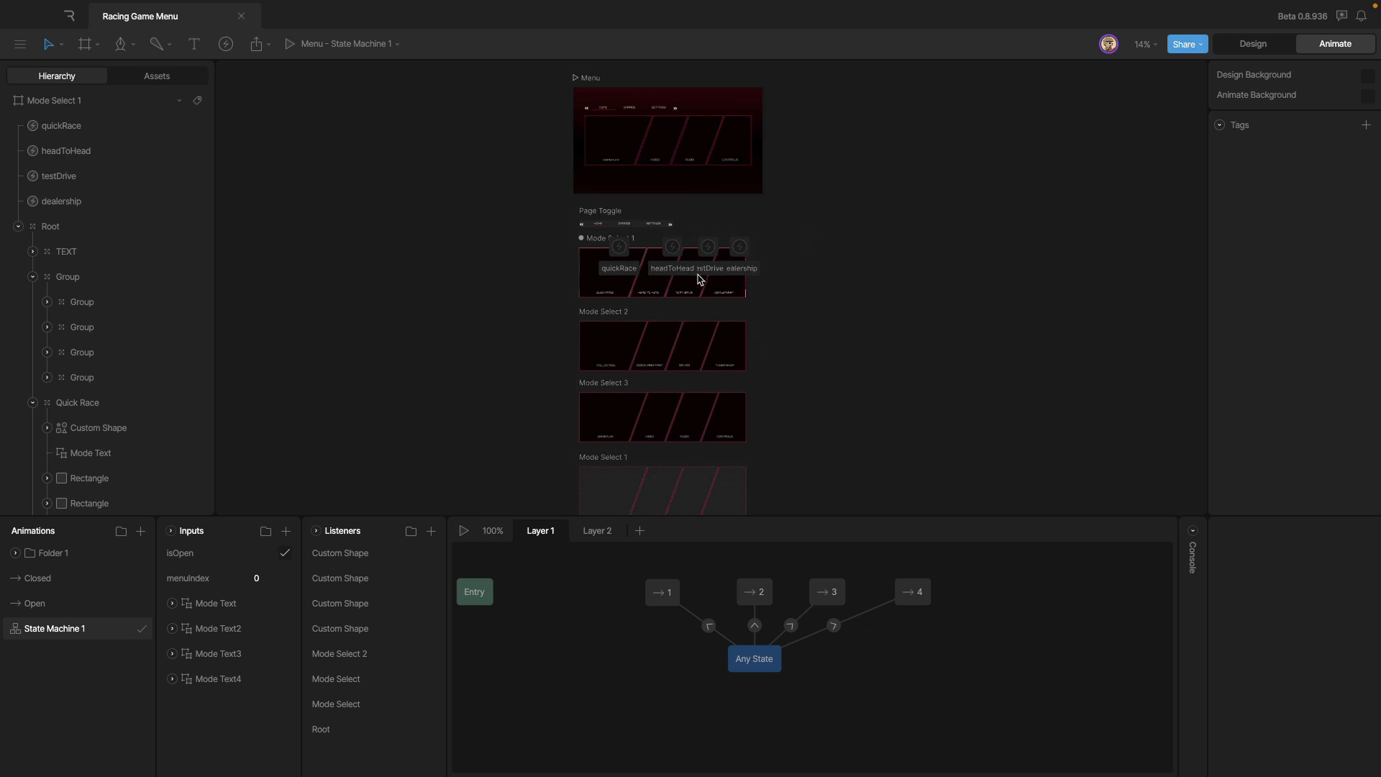
scroll(602, 259, up, 4)
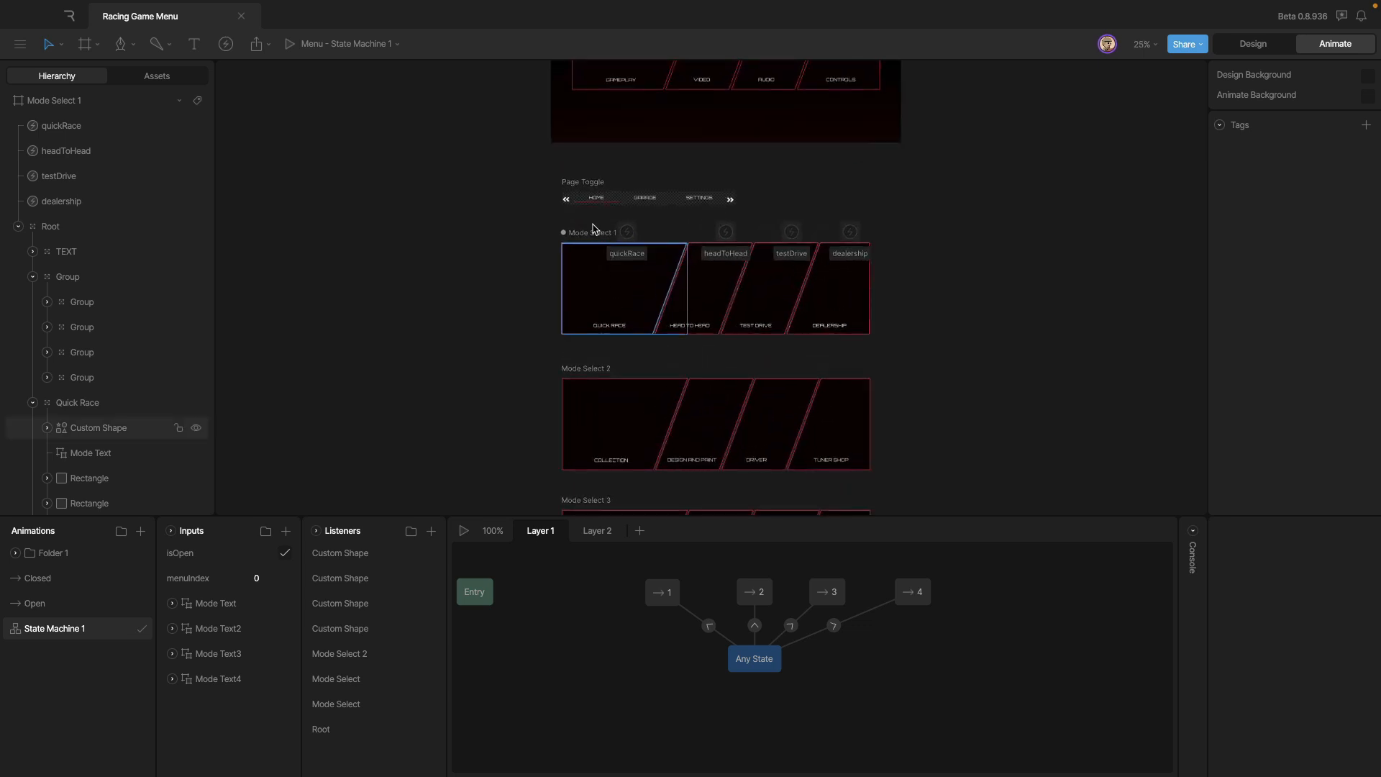
click(585, 186)
click(497, 226)
drag(521, 228, 485, 236)
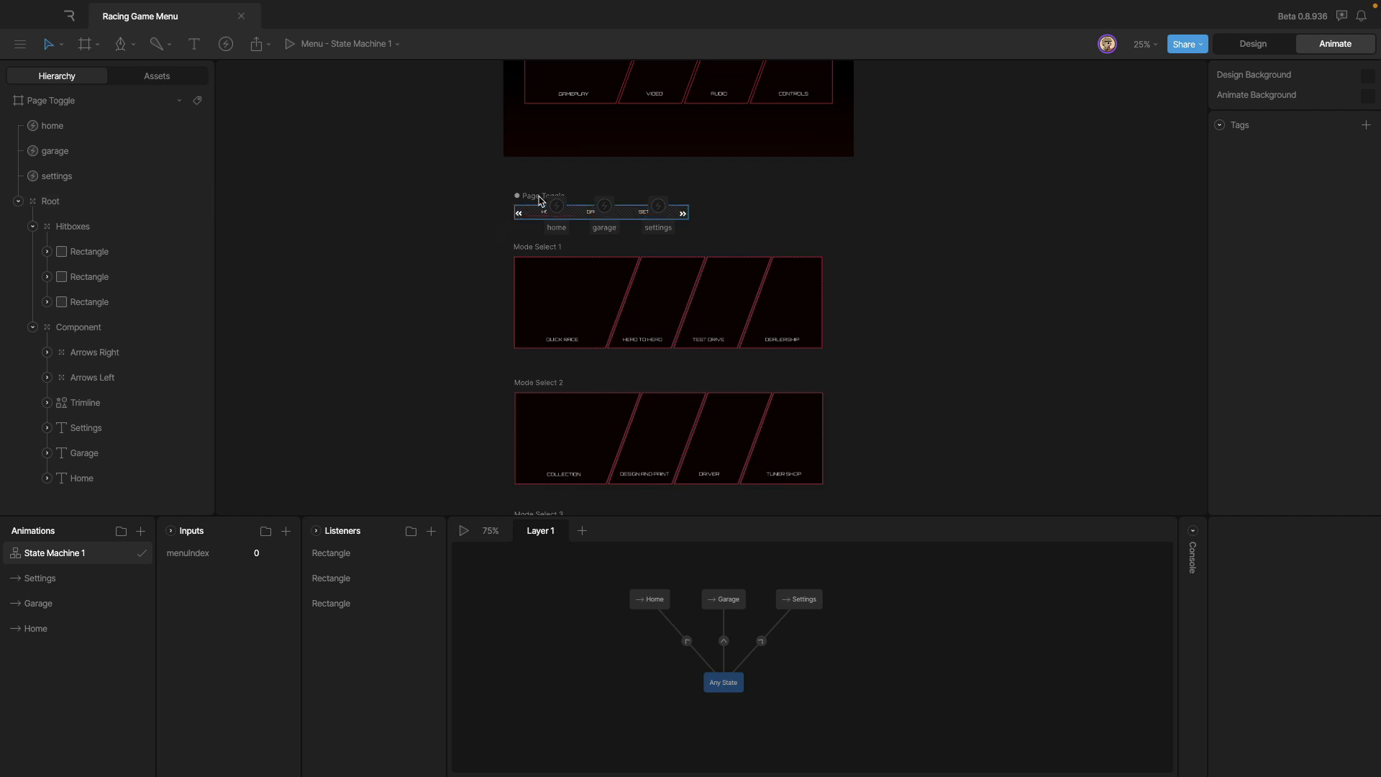
scroll(588, 200, up, 3)
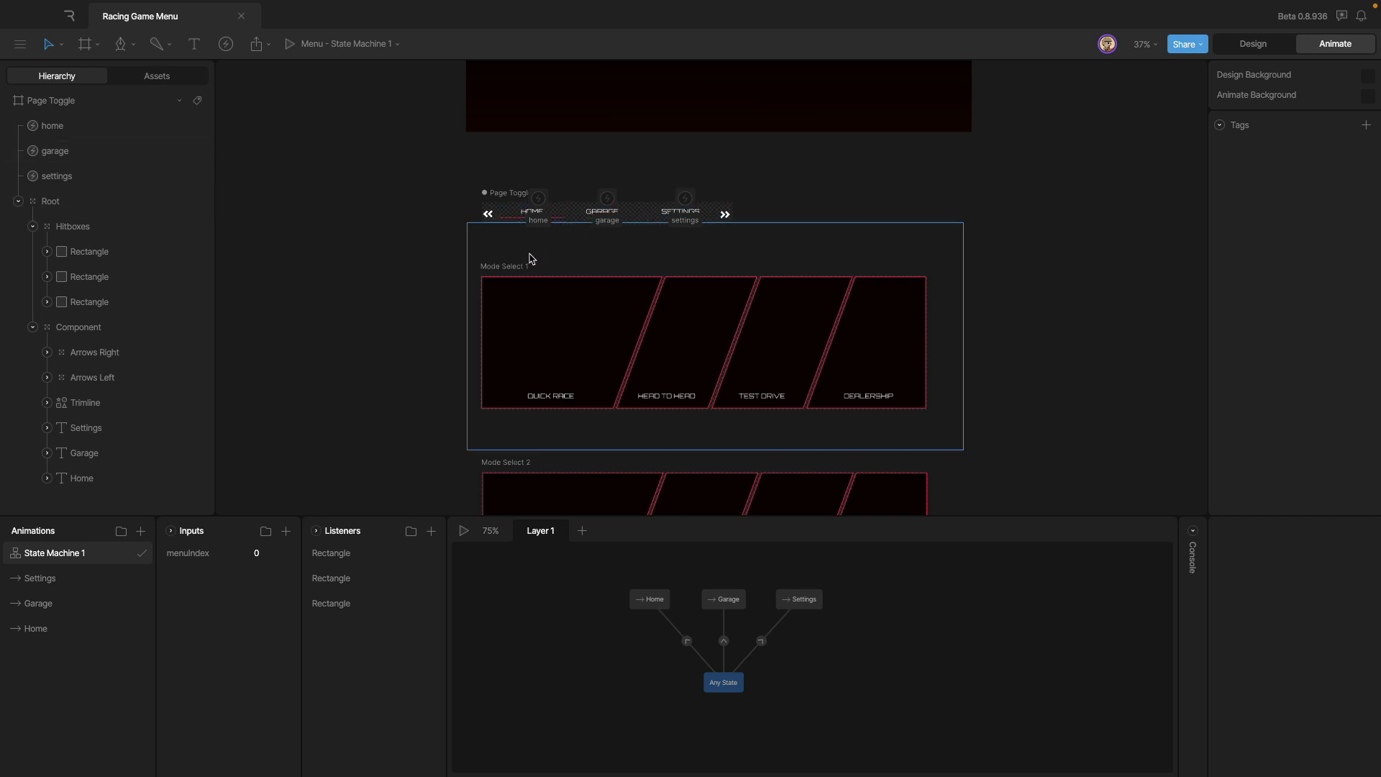
- Examine the Mode Select 1 artboard's events and state machine, and compare it with the Mode Select 2, Mode Select 3 and Menu artboards
click(506, 271)
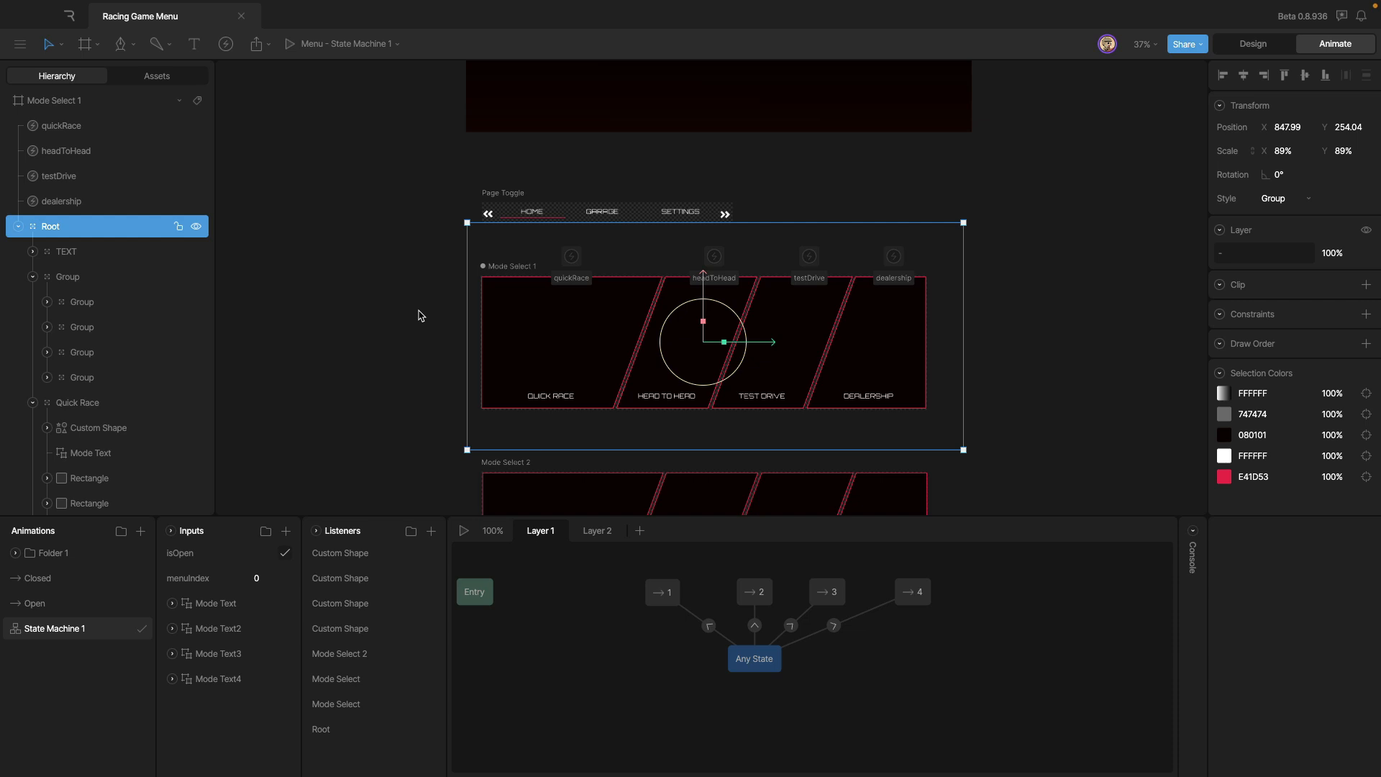
click(443, 319)
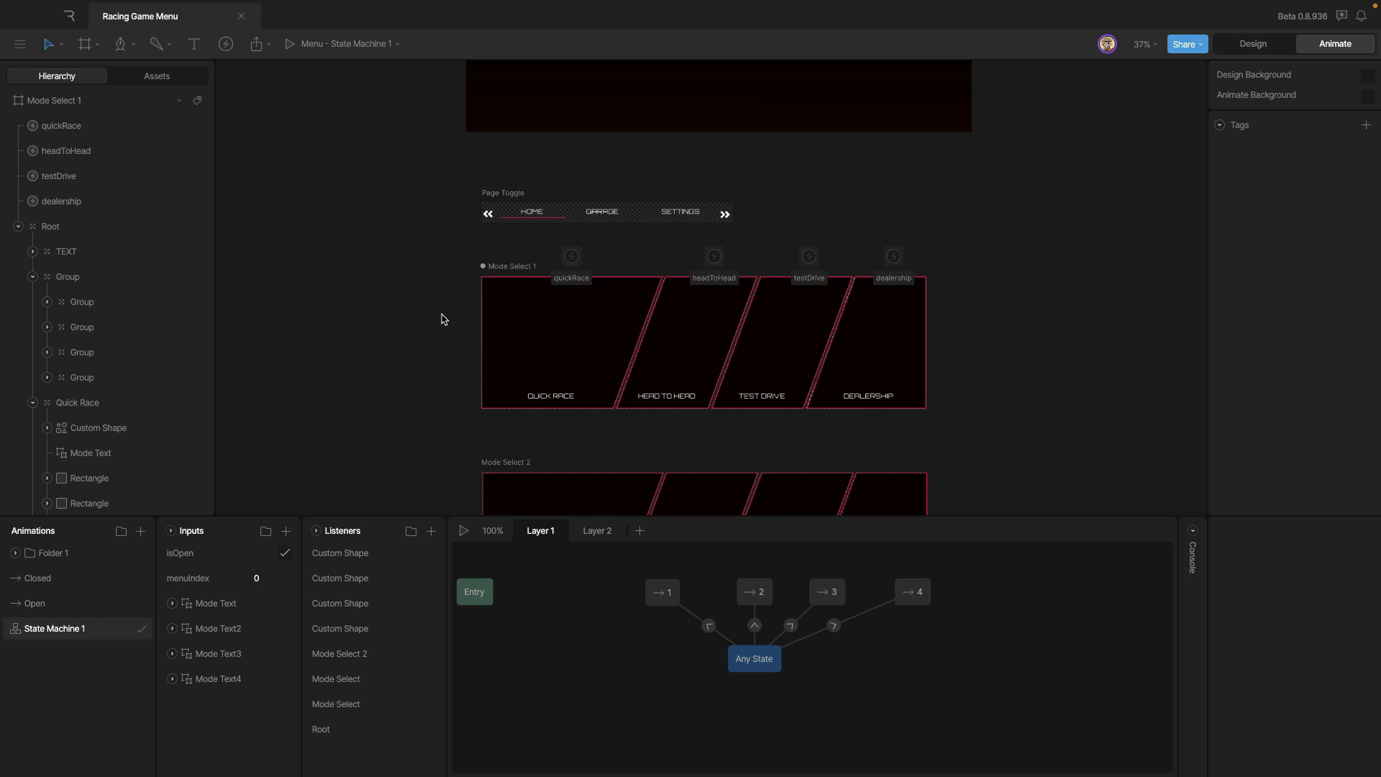
scroll(460, 345, down, 3)
click(518, 274)
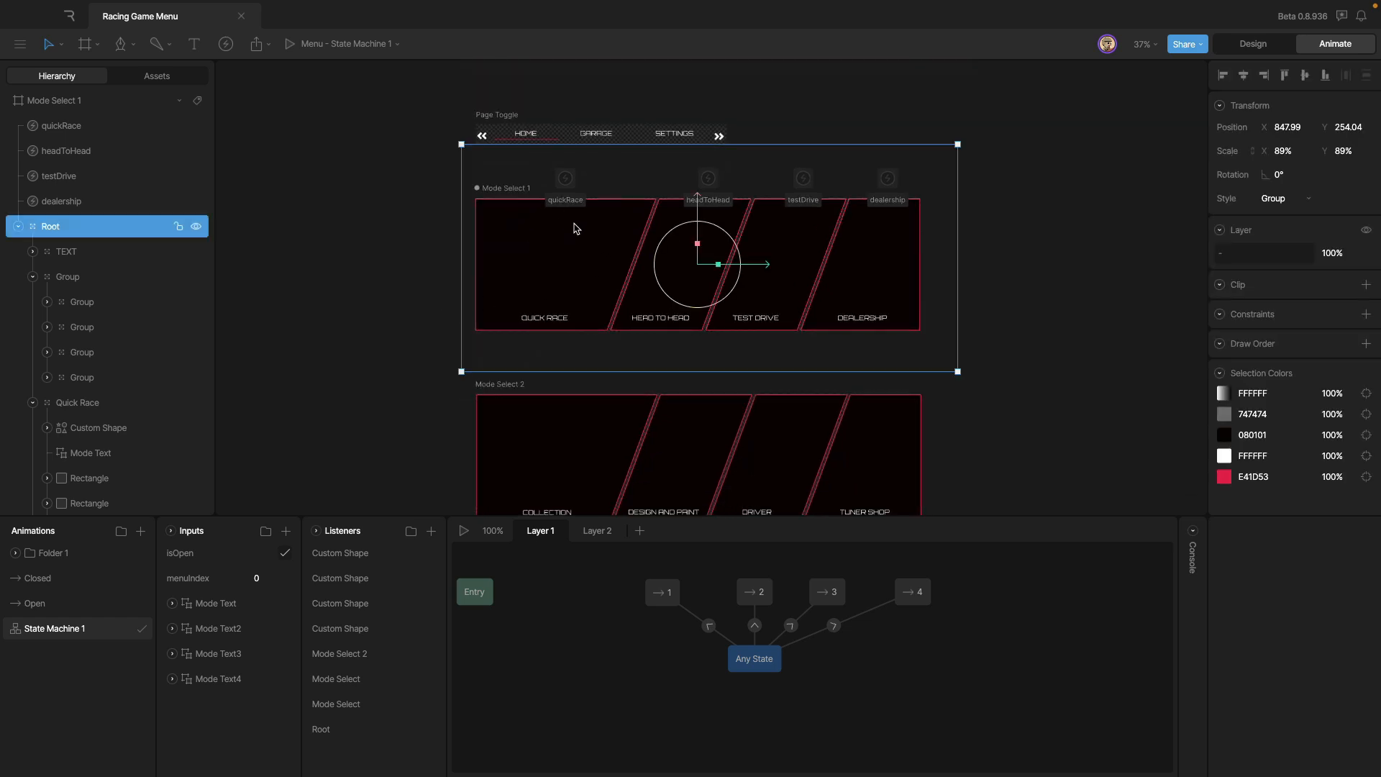
scroll(691, 271, down, 2)
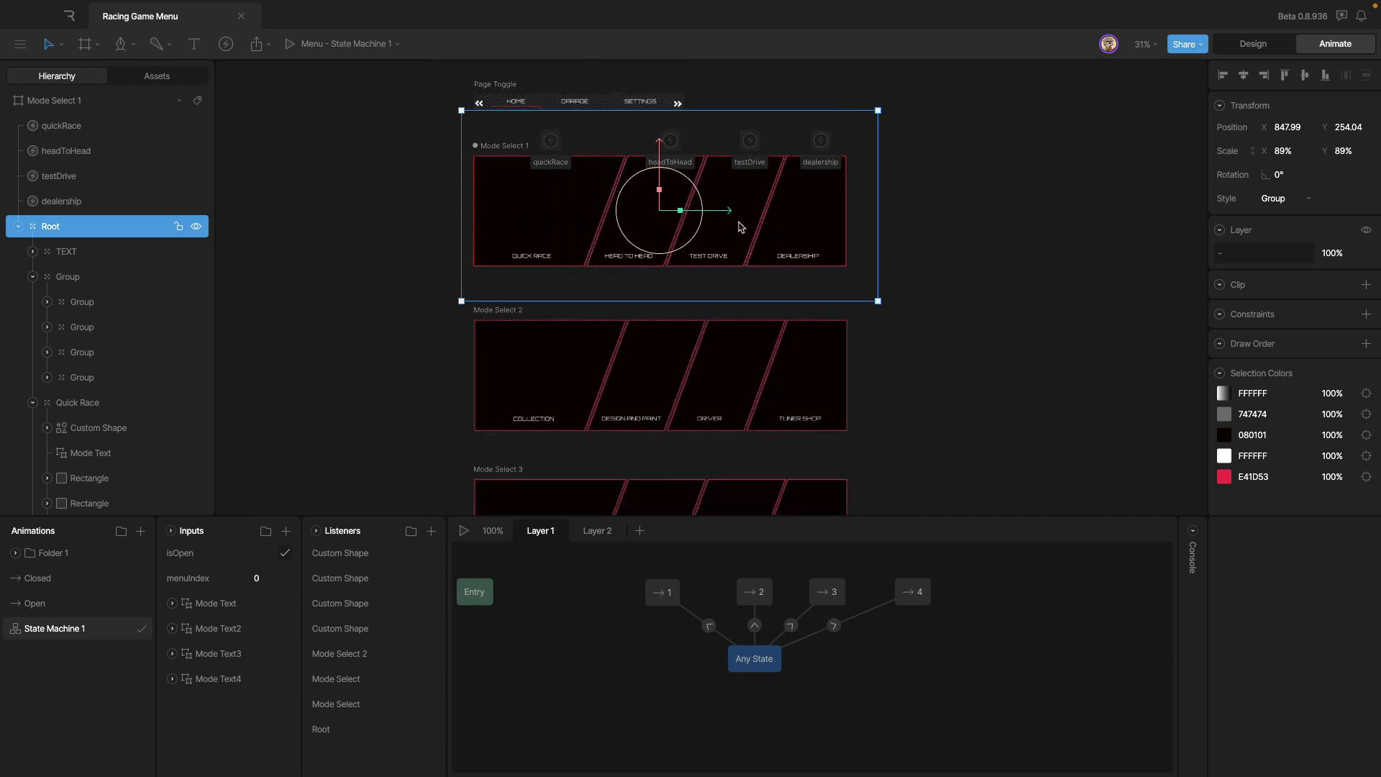
click(930, 328)
scroll(848, 370, down, 3)
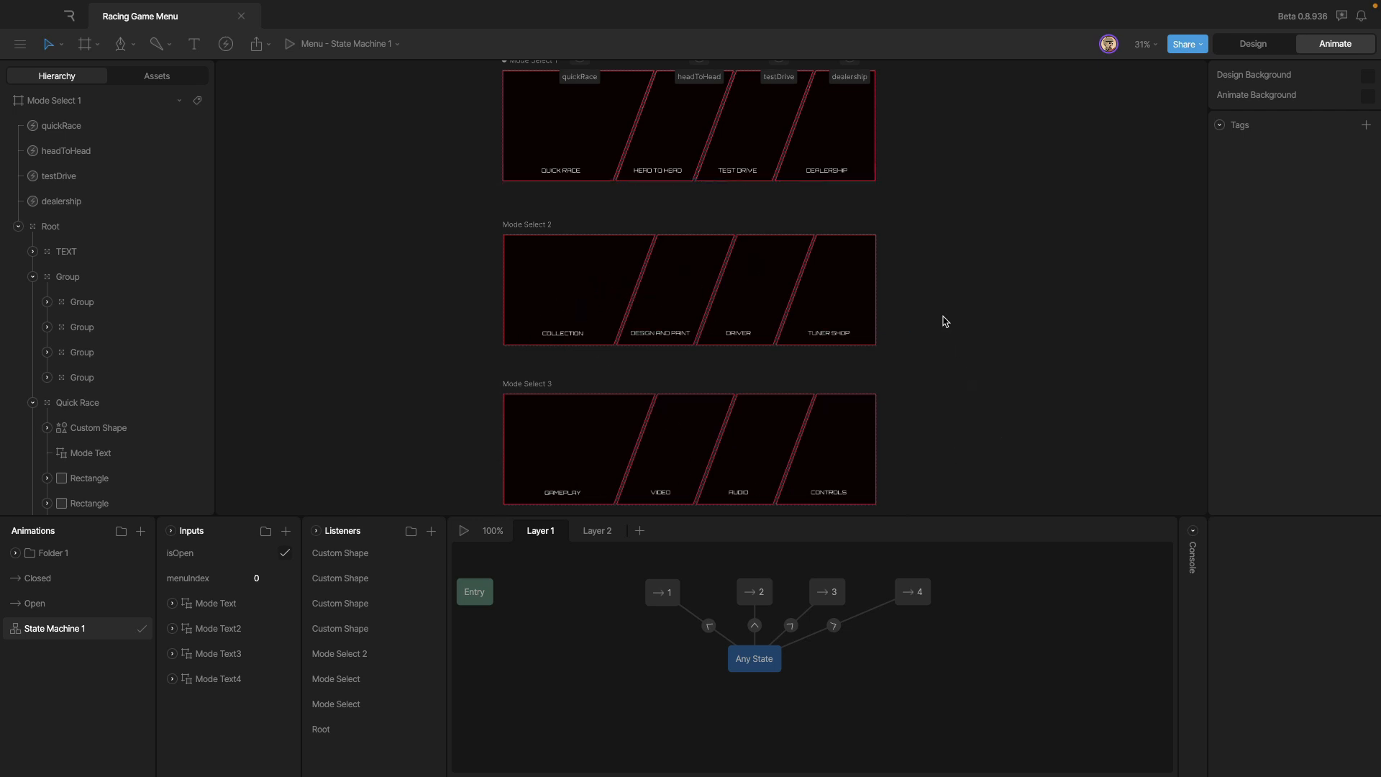
scroll(978, 485, up, 10)
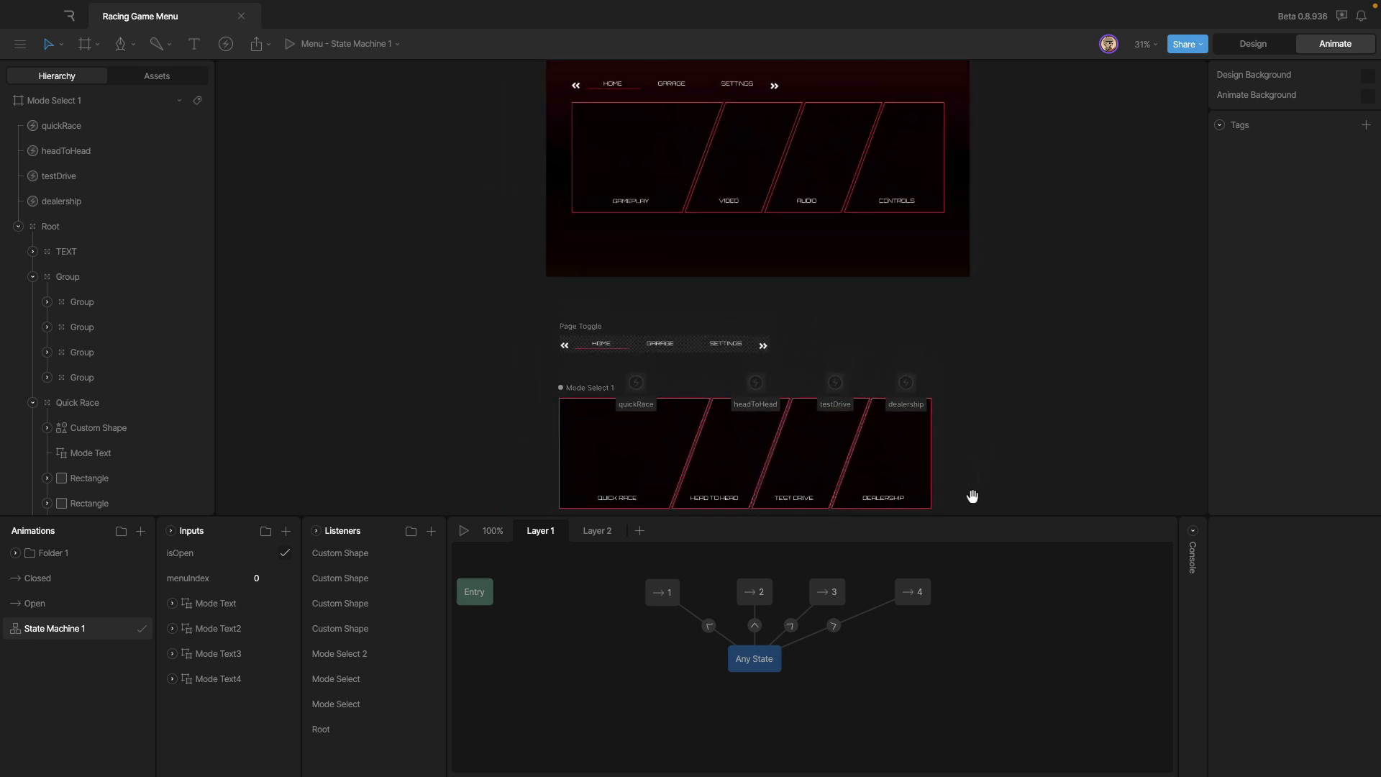
scroll(686, 371, up, 3)
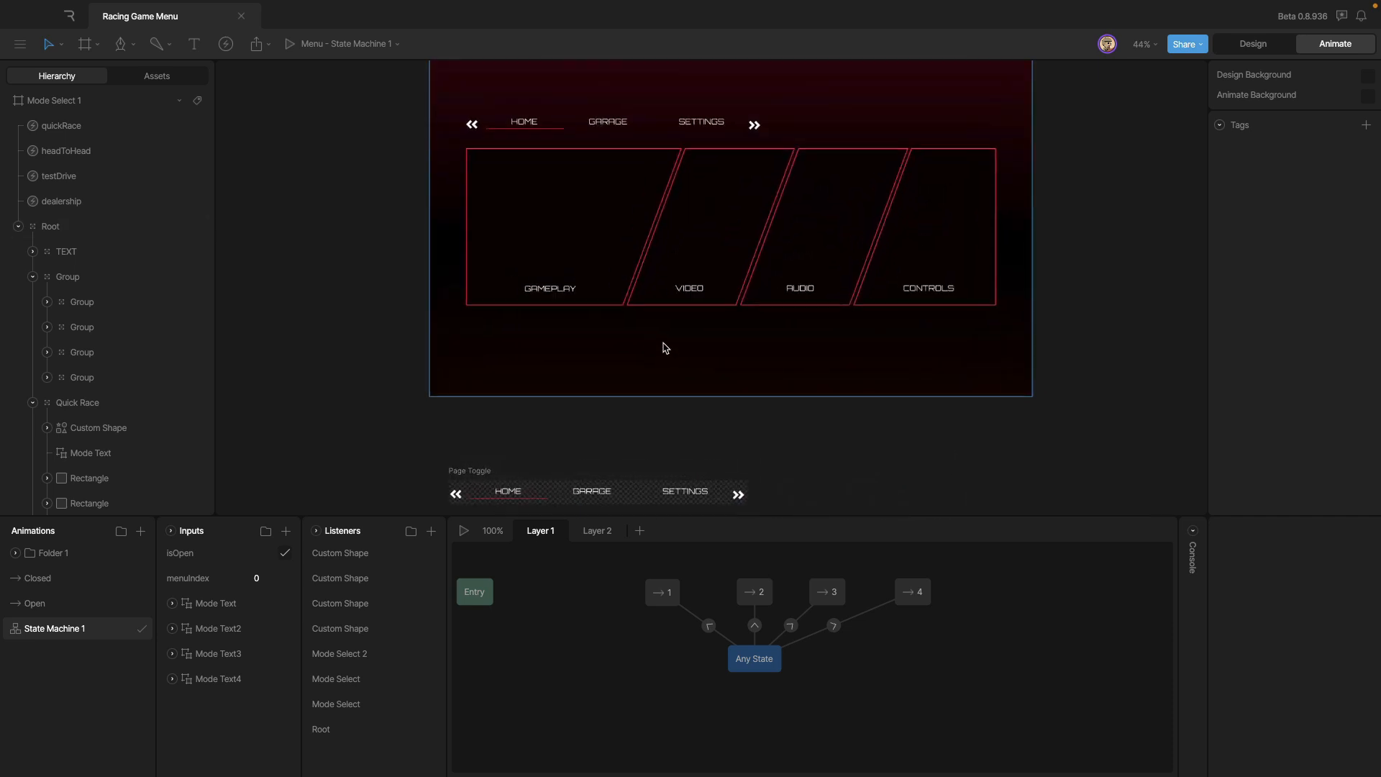
- Open the Menu artboard and compare its Home, Garage and Settings timelines
click(666, 352)
scroll(735, 398, up, 2)
scroll(718, 373, down, 2)
scroll(678, 410, up, 3)
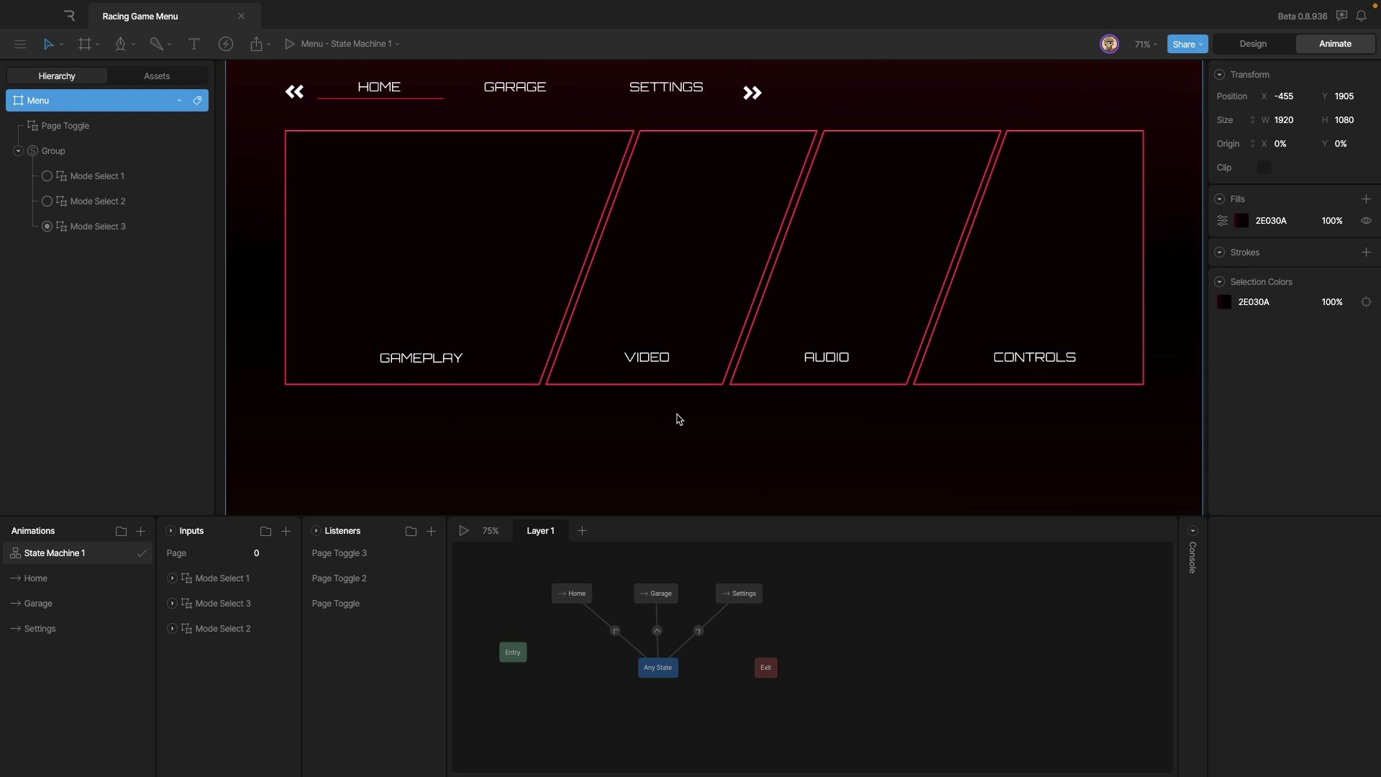
drag(695, 409, 690, 412)
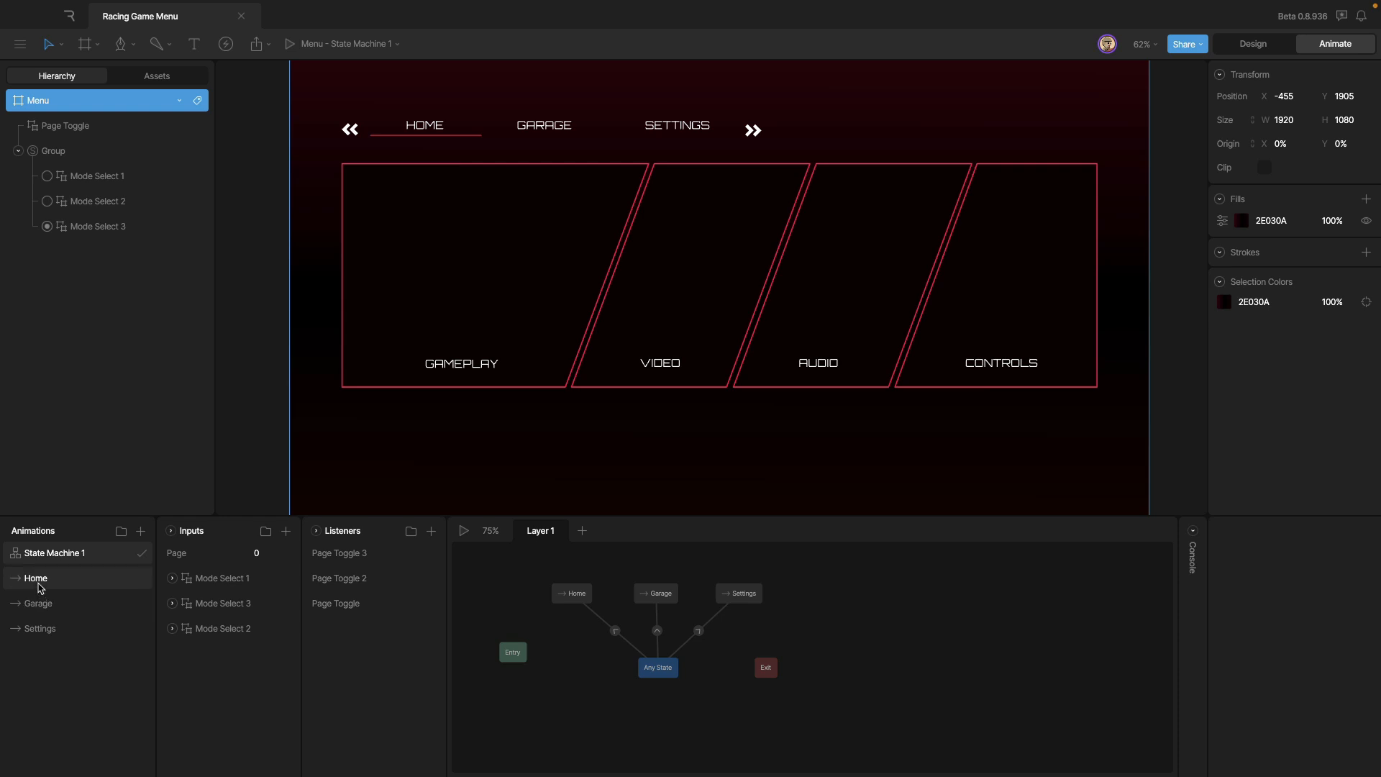
click(38, 580)
click(41, 605)
click(44, 626)
click(41, 605)
click(44, 583)
click(39, 606)
click(41, 626)
click(41, 606)
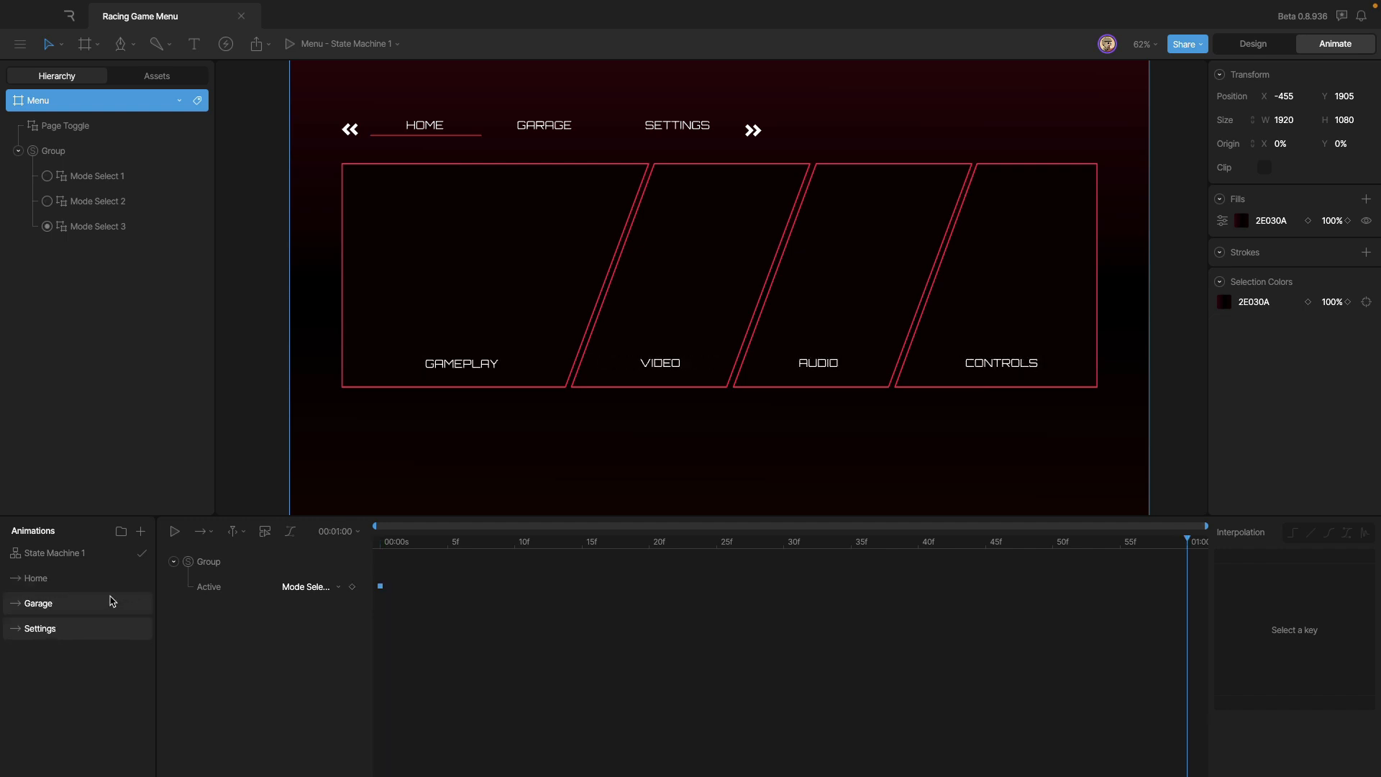
- Inspect the isOpen and menuIndex options of the nested Mode Select 3 artboard in the Settings timeline
click(443, 363)
click(1221, 252)
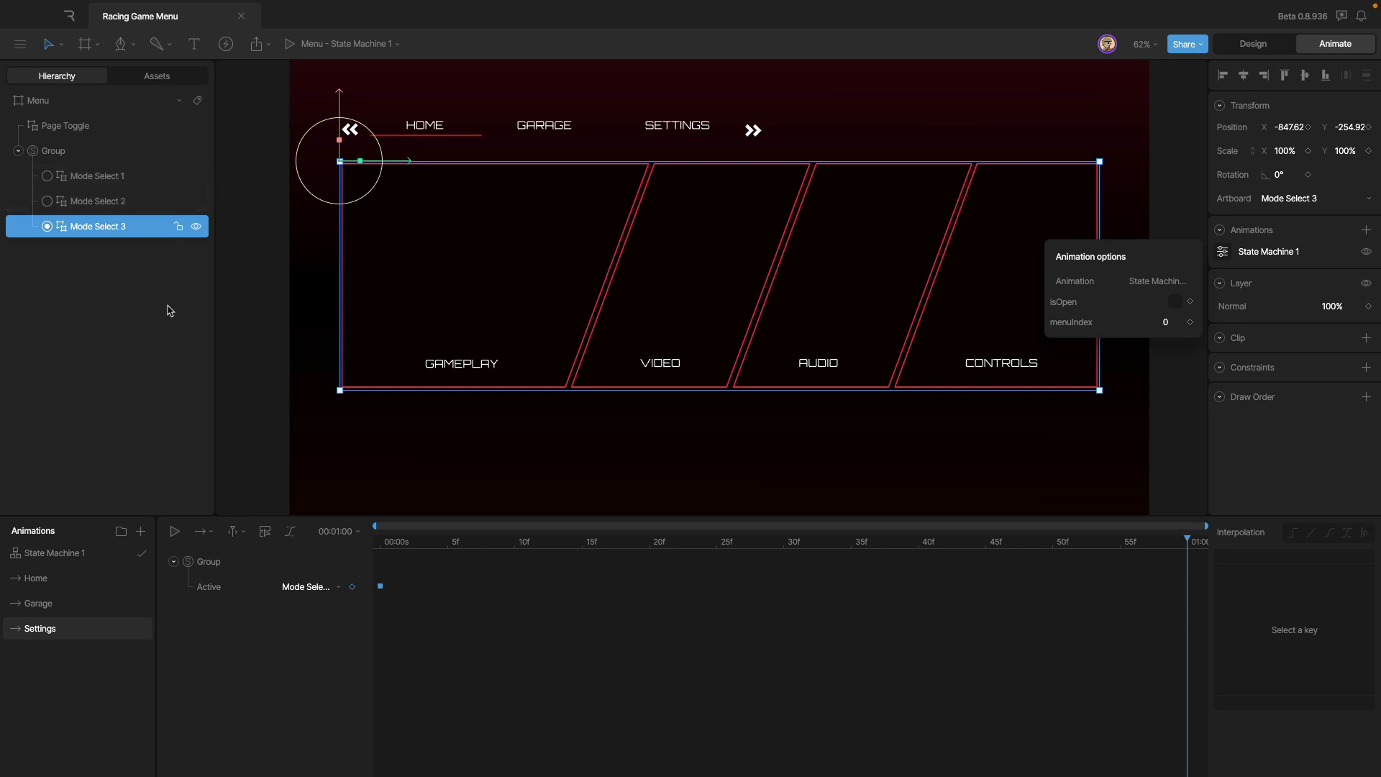
click(302, 397)
- Go through the Home, Garage and Settings timelines again and return to the Menu's State Machine 1
click(80, 580)
click(74, 605)
click(72, 628)
click(73, 606)
click(72, 581)
click(64, 626)
click(66, 581)
click(65, 626)
click(67, 583)
click(65, 626)
click(70, 604)
click(68, 581)
click(64, 552)
- Reposition the Home, Settings and Garage states slightly in a row above Any State in the state machine graph
drag(573, 597, 649, 603)
drag(752, 598, 755, 604)
drag(653, 602, 723, 610)
- Play the Menu's state machine and switch repeatedly between the Home and Garage pages to test the page changes
click(464, 531)
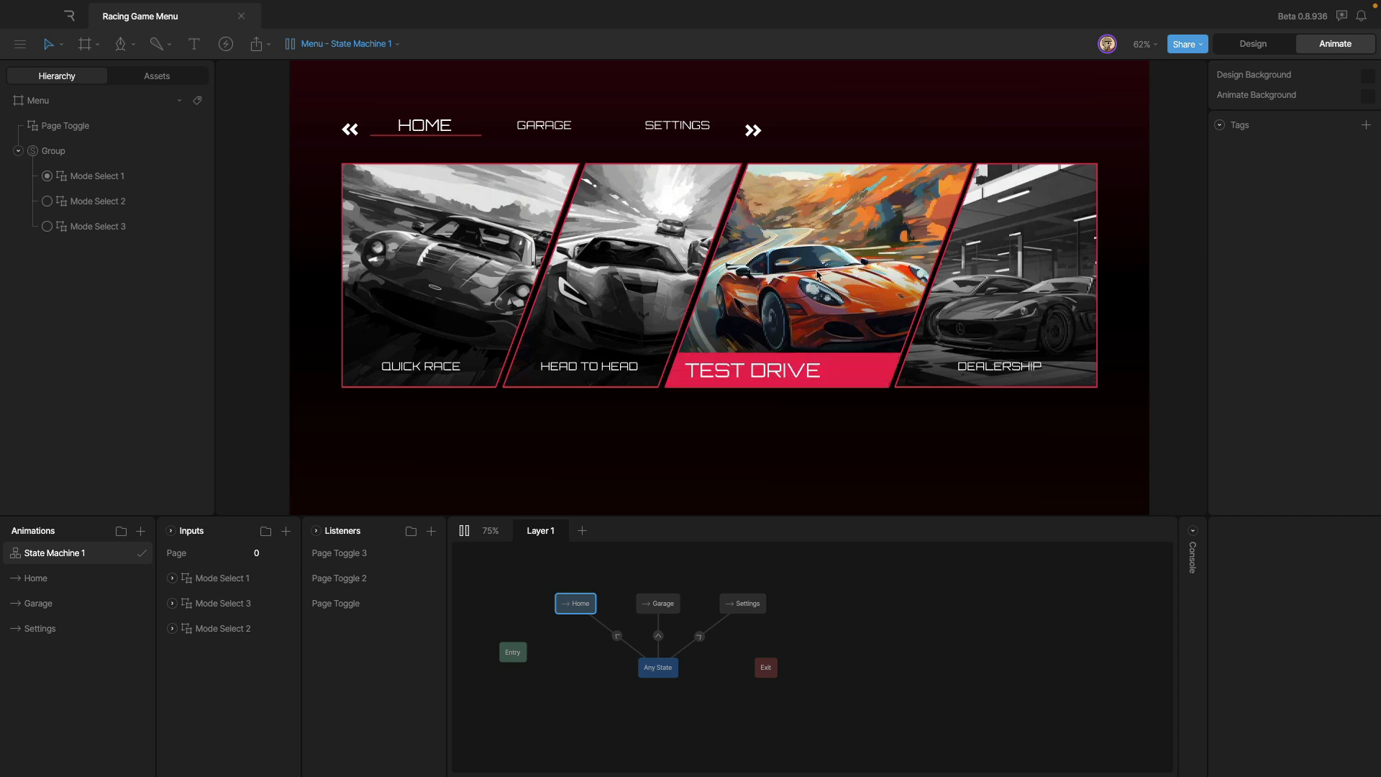
click(543, 129)
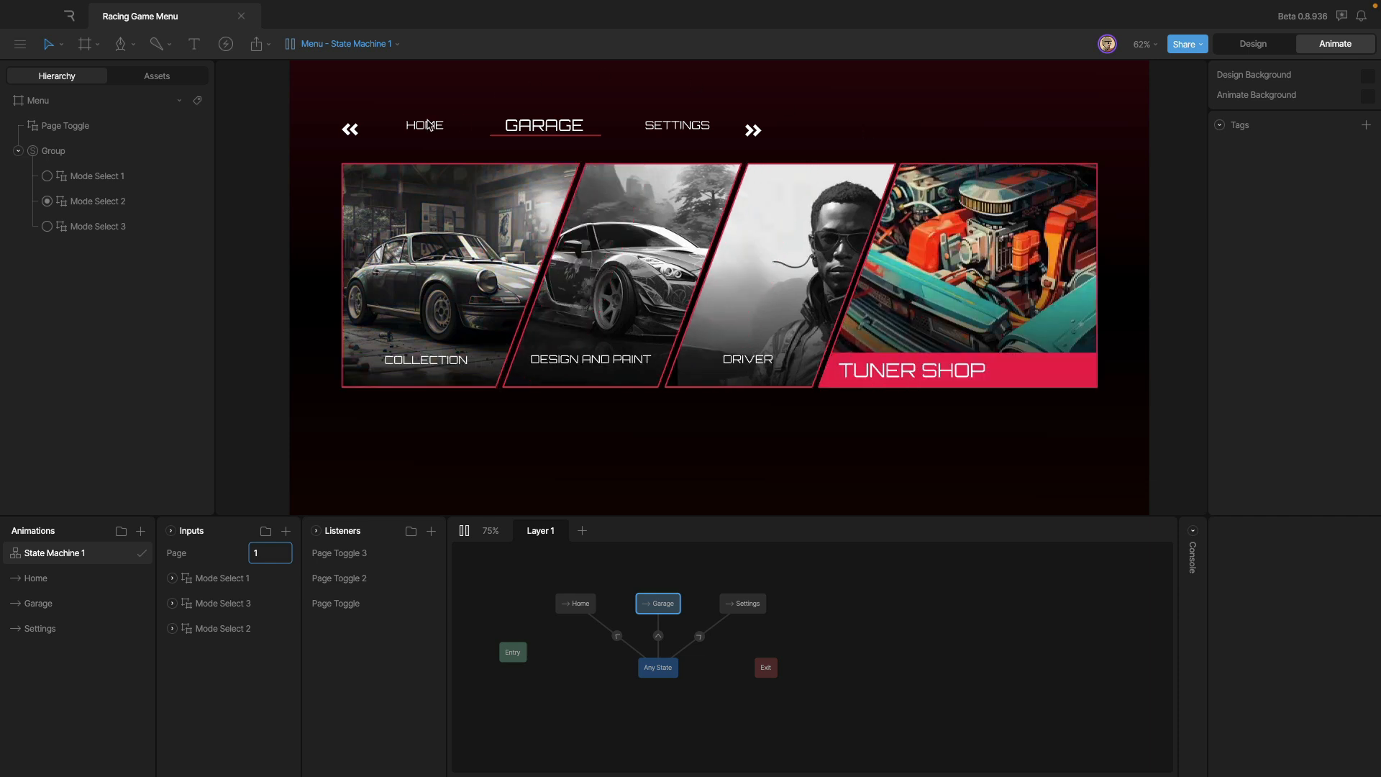
click(429, 125)
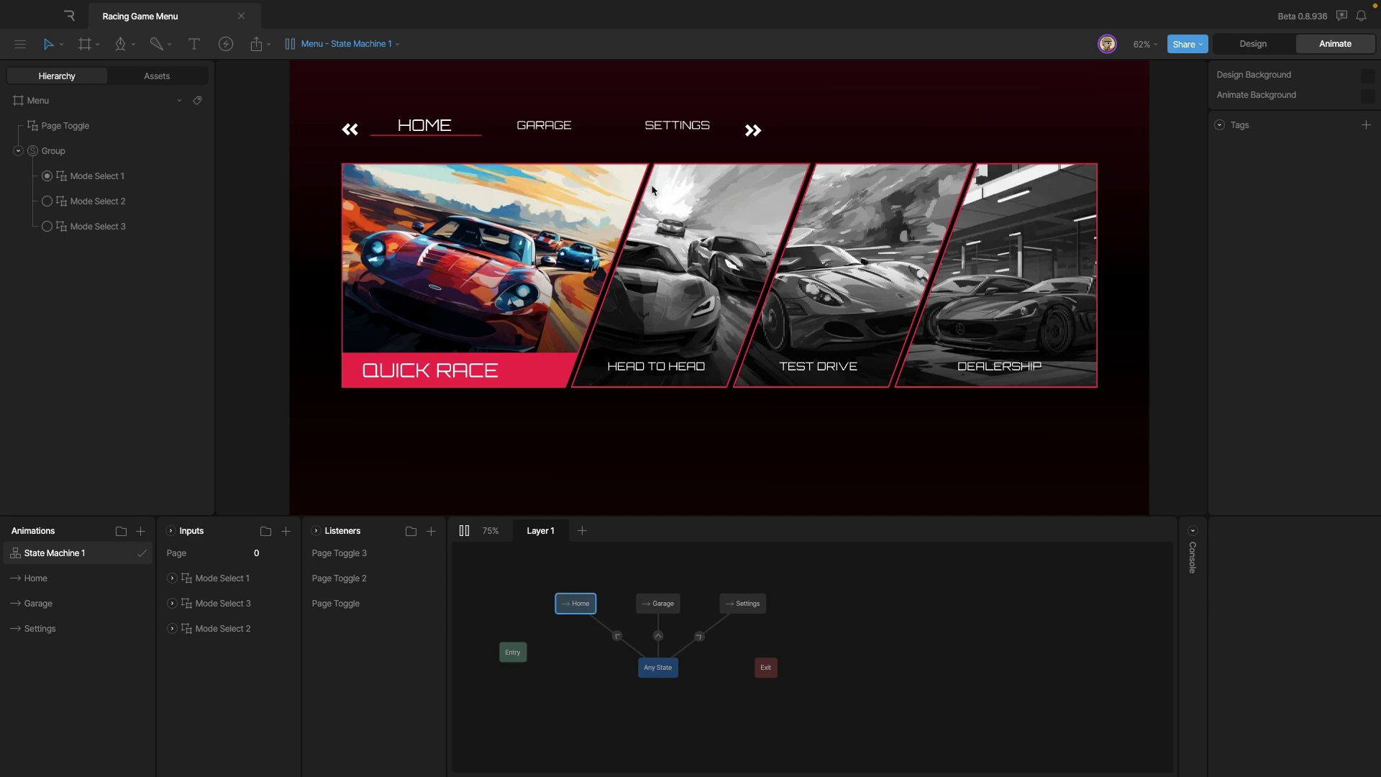
click(558, 124)
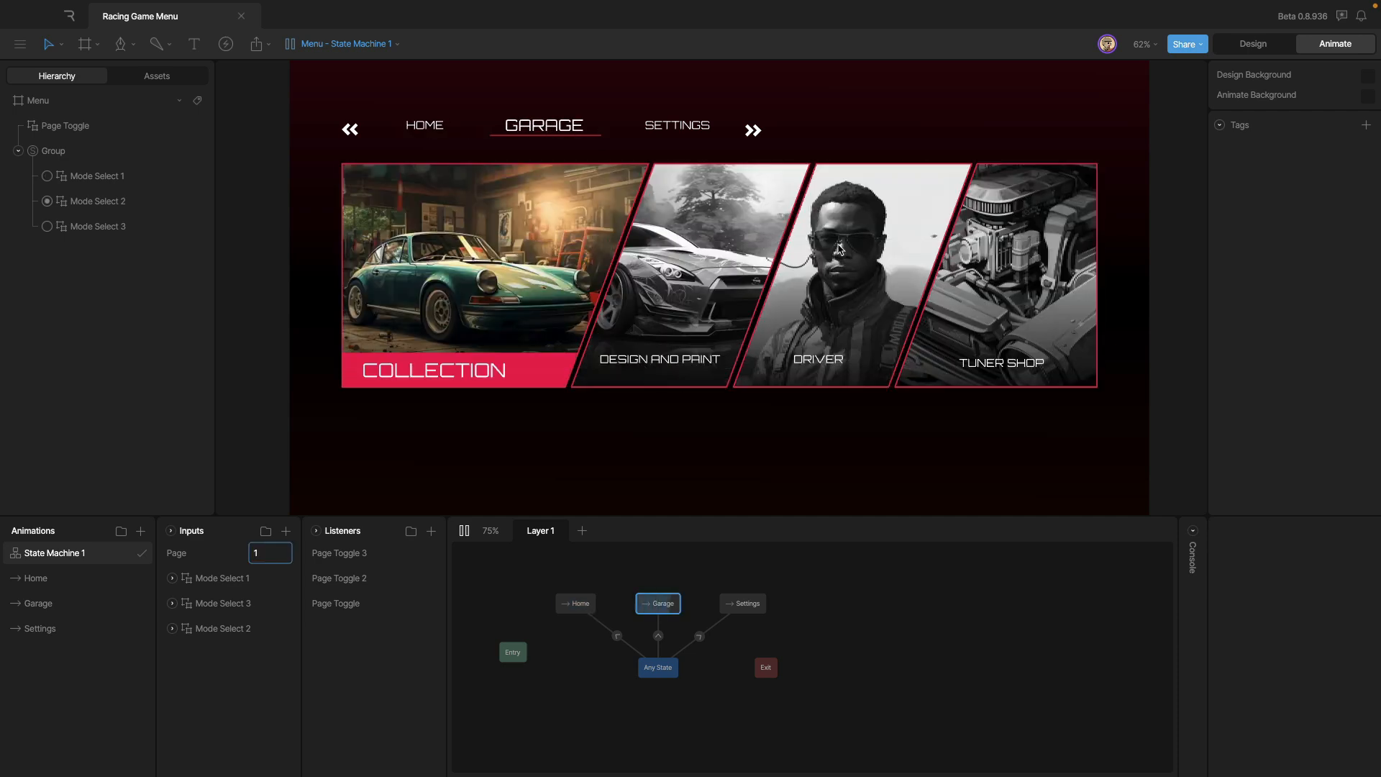
click(424, 127)
click(547, 135)
click(426, 127)
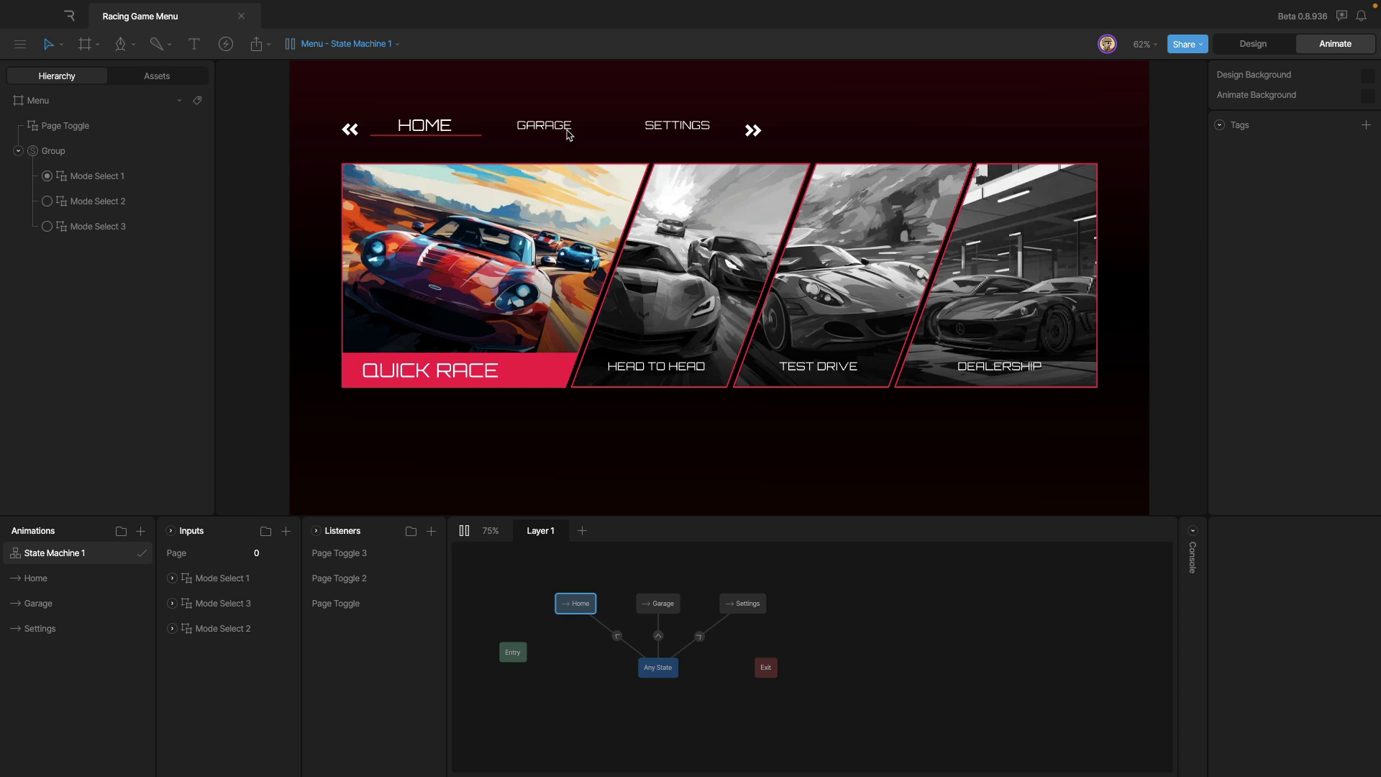
click(568, 134)
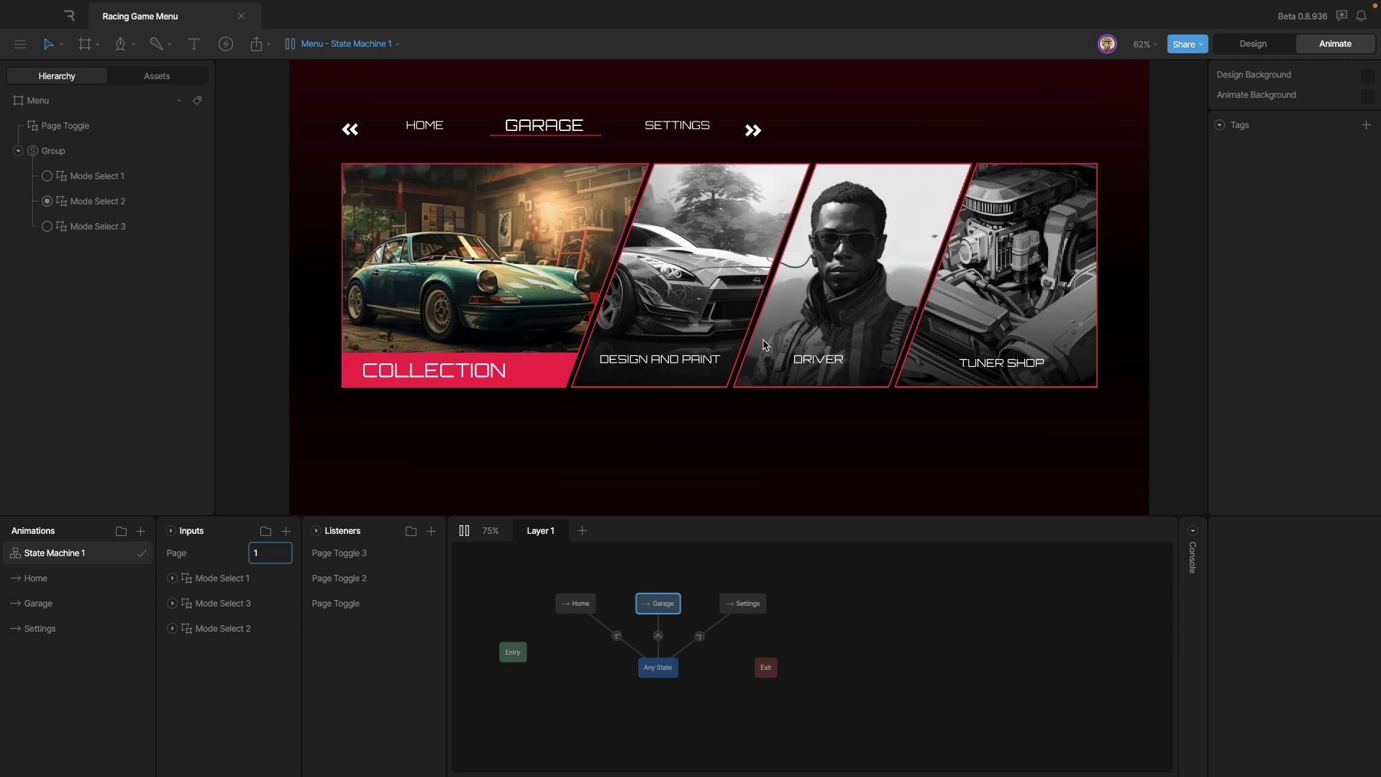
- Expand the nested inputs of Mode Select 1, Mode Select 3 and Mode Select 2 to show isOpen and menuIndex
click(172, 578)
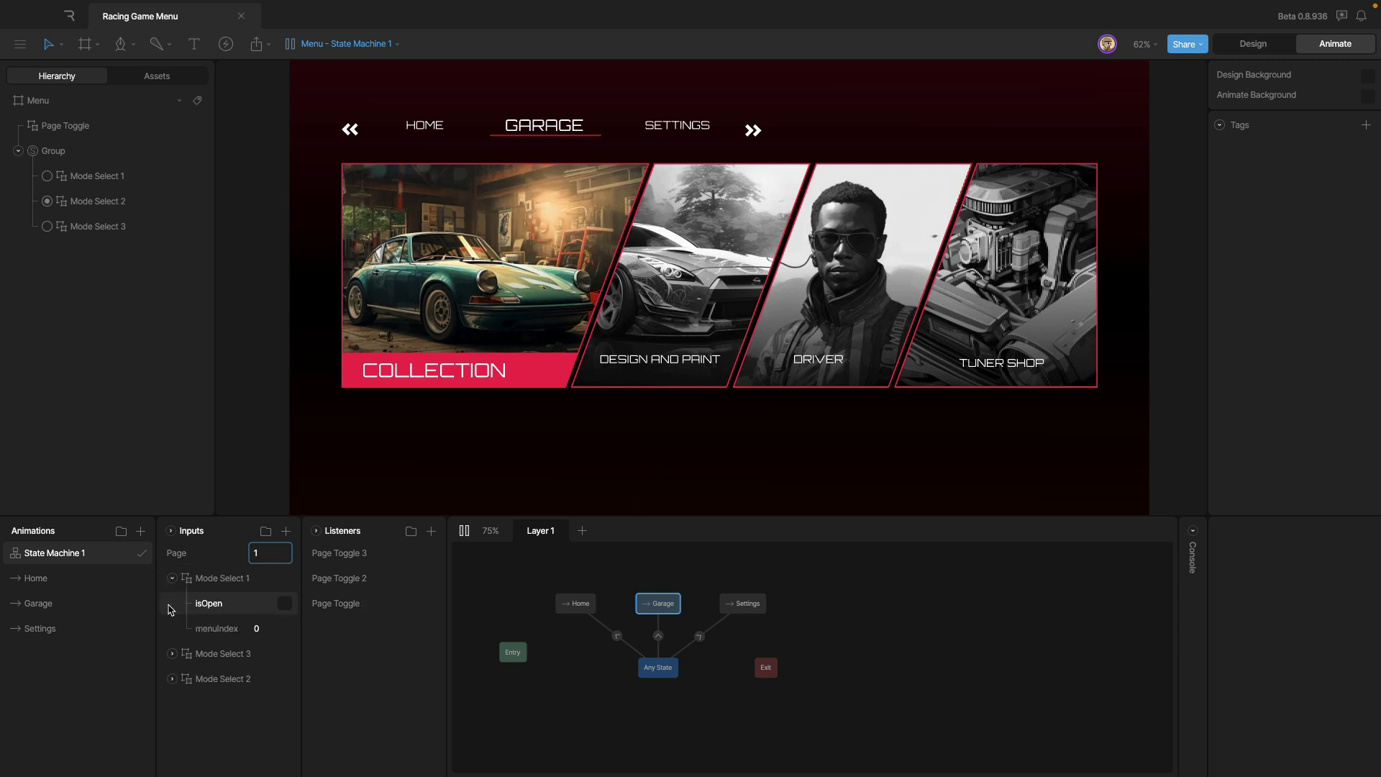
click(216, 653)
click(215, 728)
scroll(216, 707, down, 1)
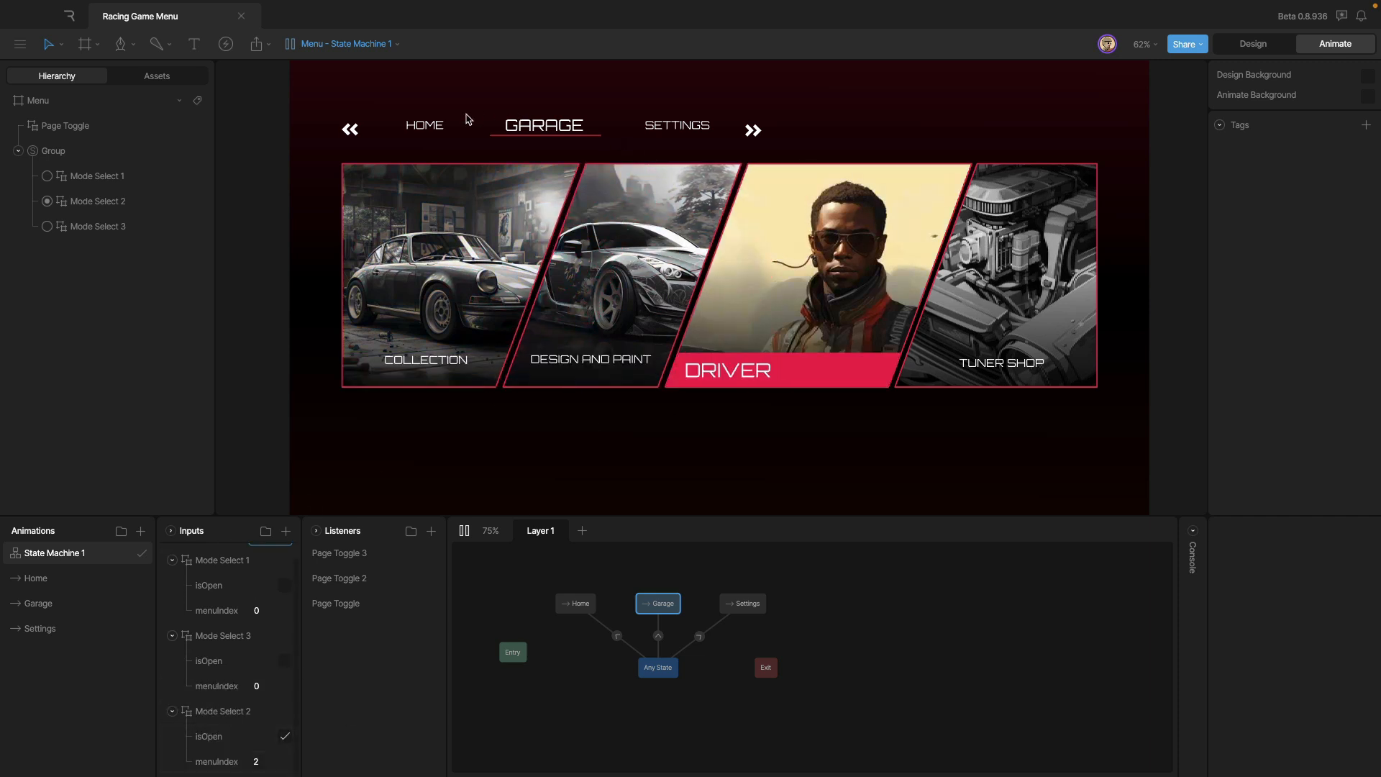
- Watch the isOpen and menuIndex inputs while switching between Home and Garage and selecting the Driver card, and stop playback
click(426, 125)
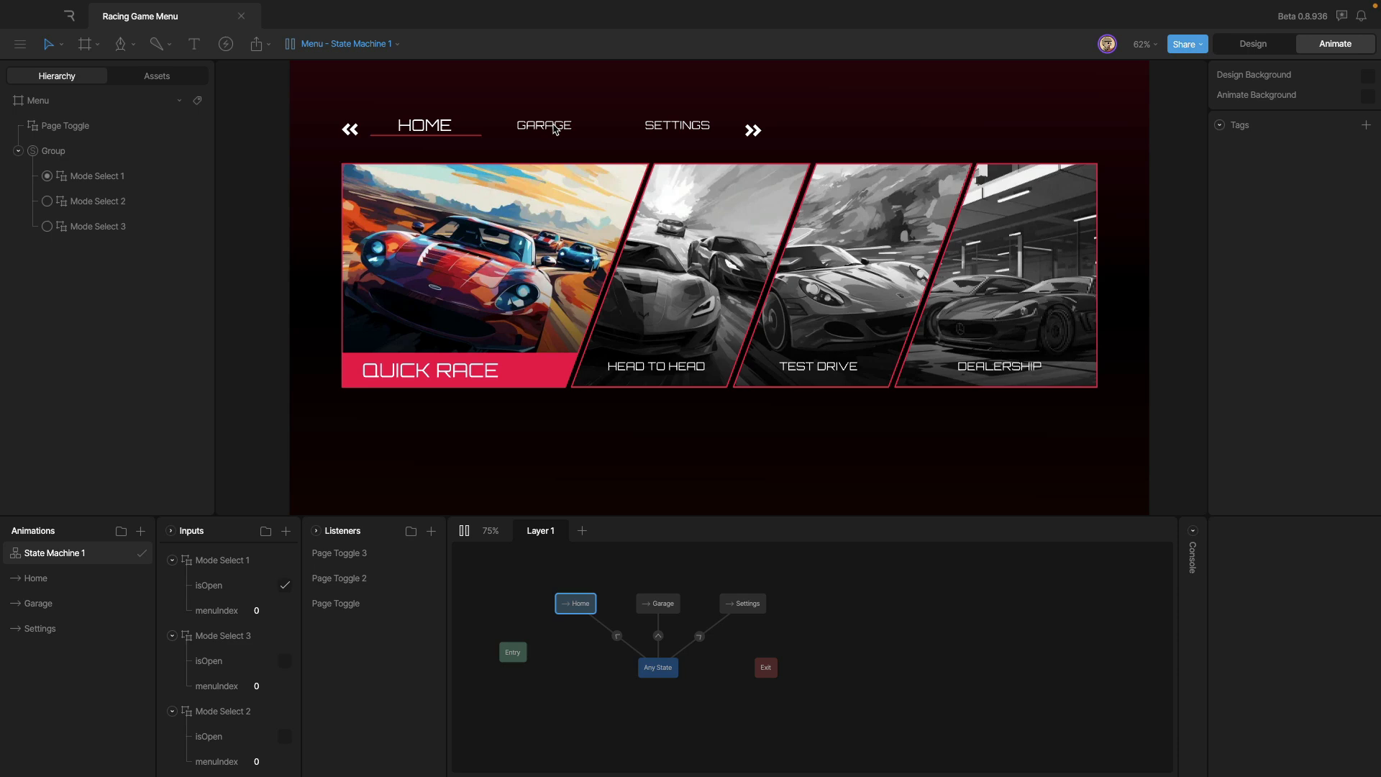
click(554, 127)
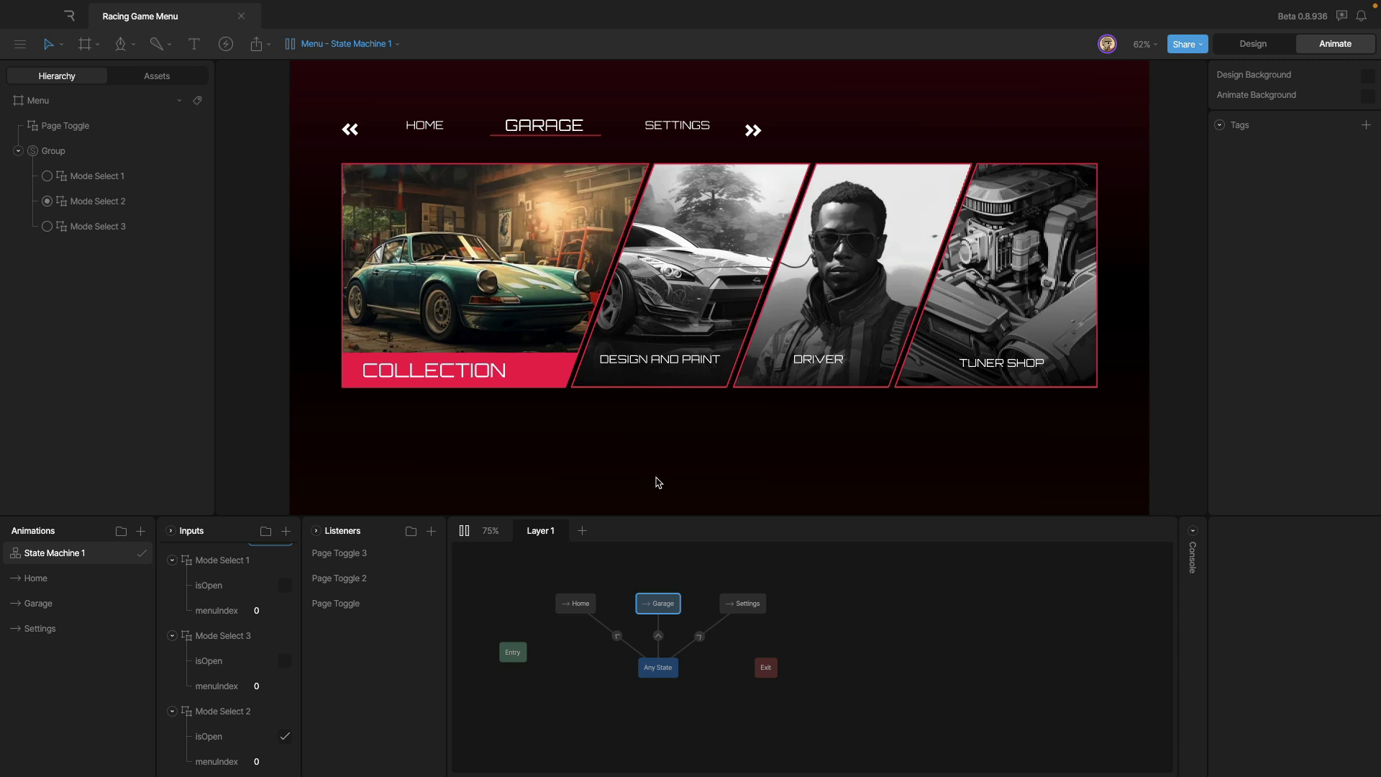
click(807, 250)
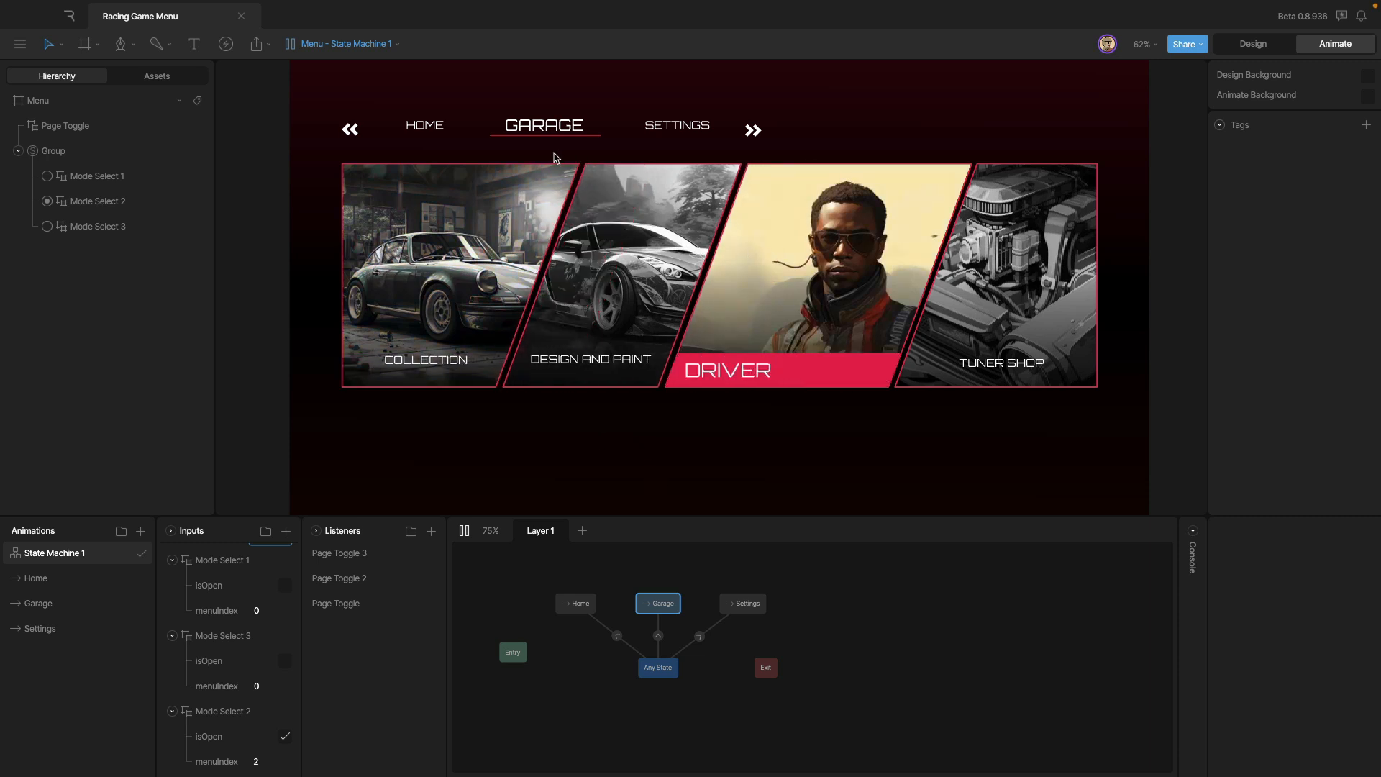
click(429, 128)
click(550, 131)
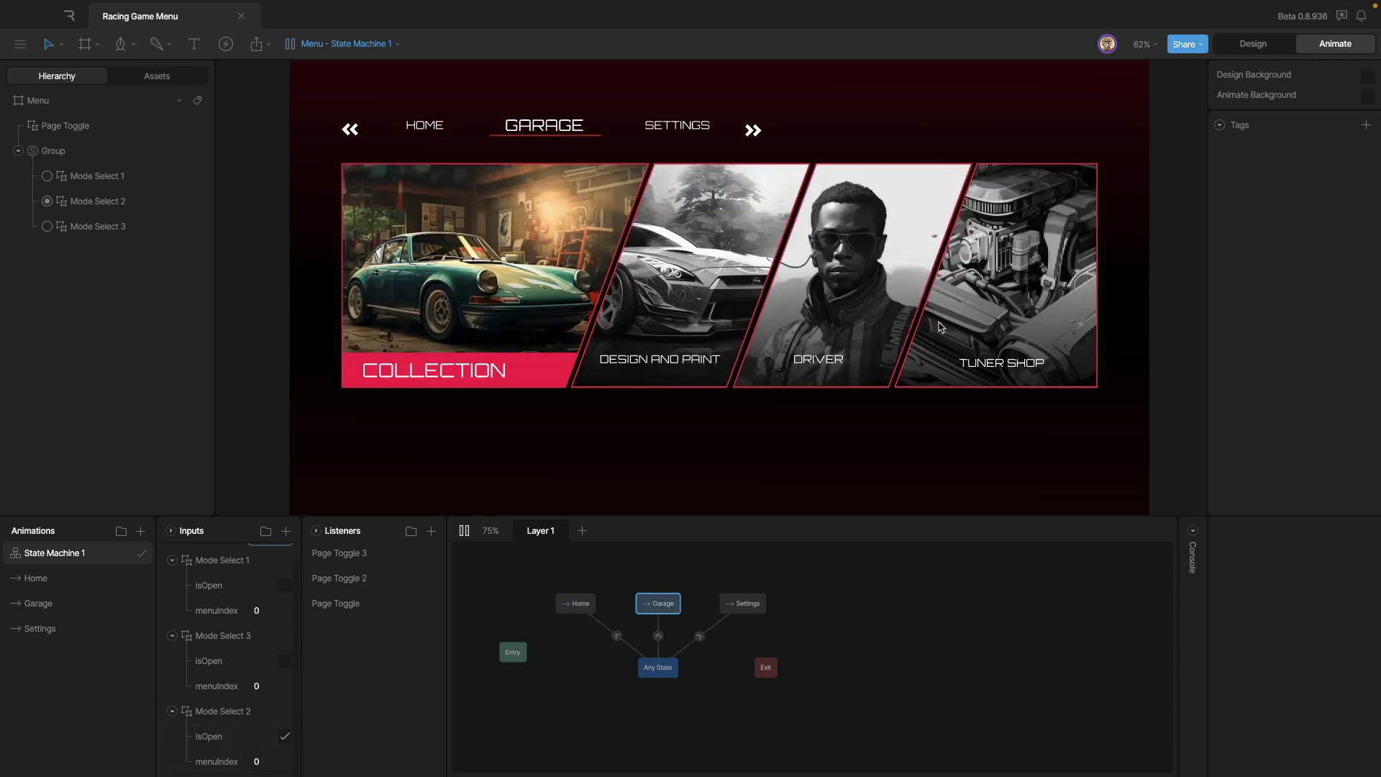
click(834, 268)
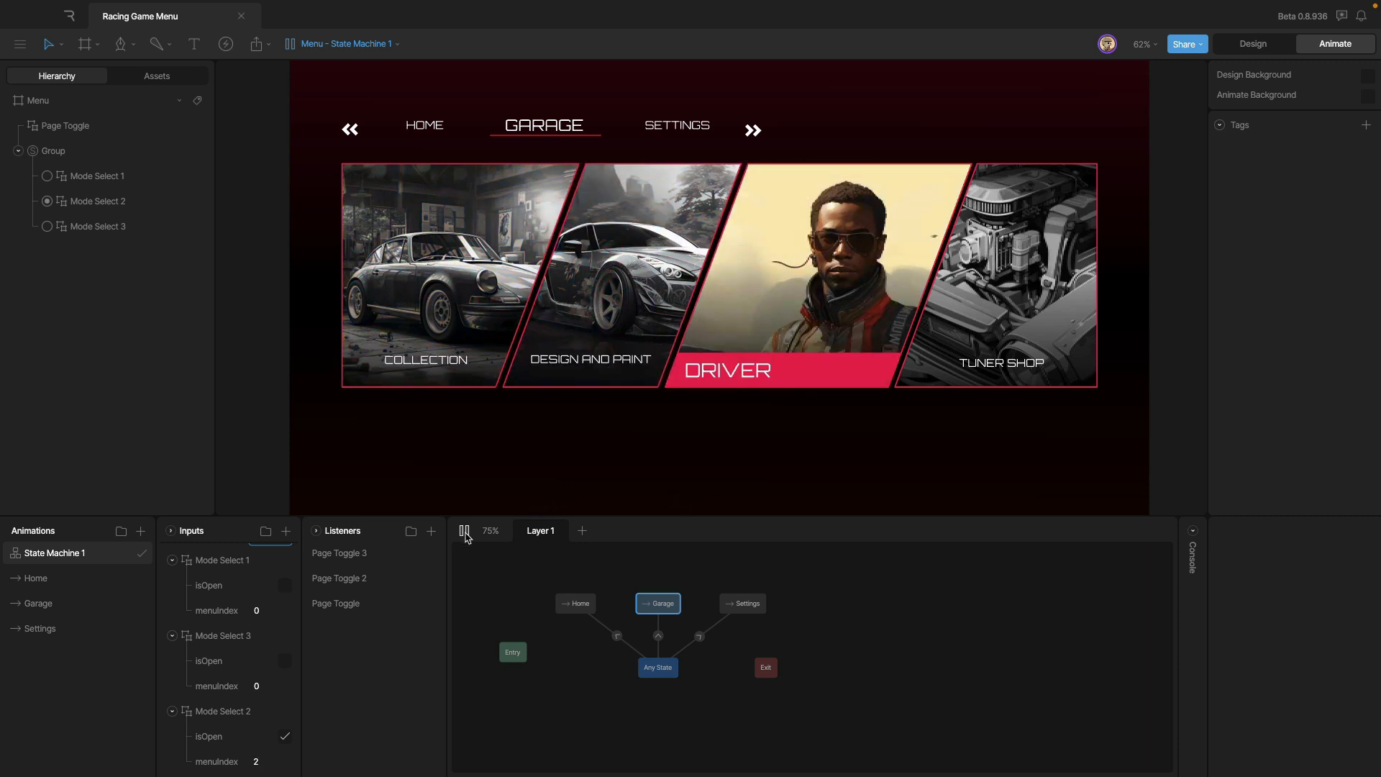
click(464, 531)
- Move the page_text artboard beside Page Toggle and Mode Select 1, at about X 1527, Y 3513, and collapse its animation folders
scroll(780, 456, down, 5)
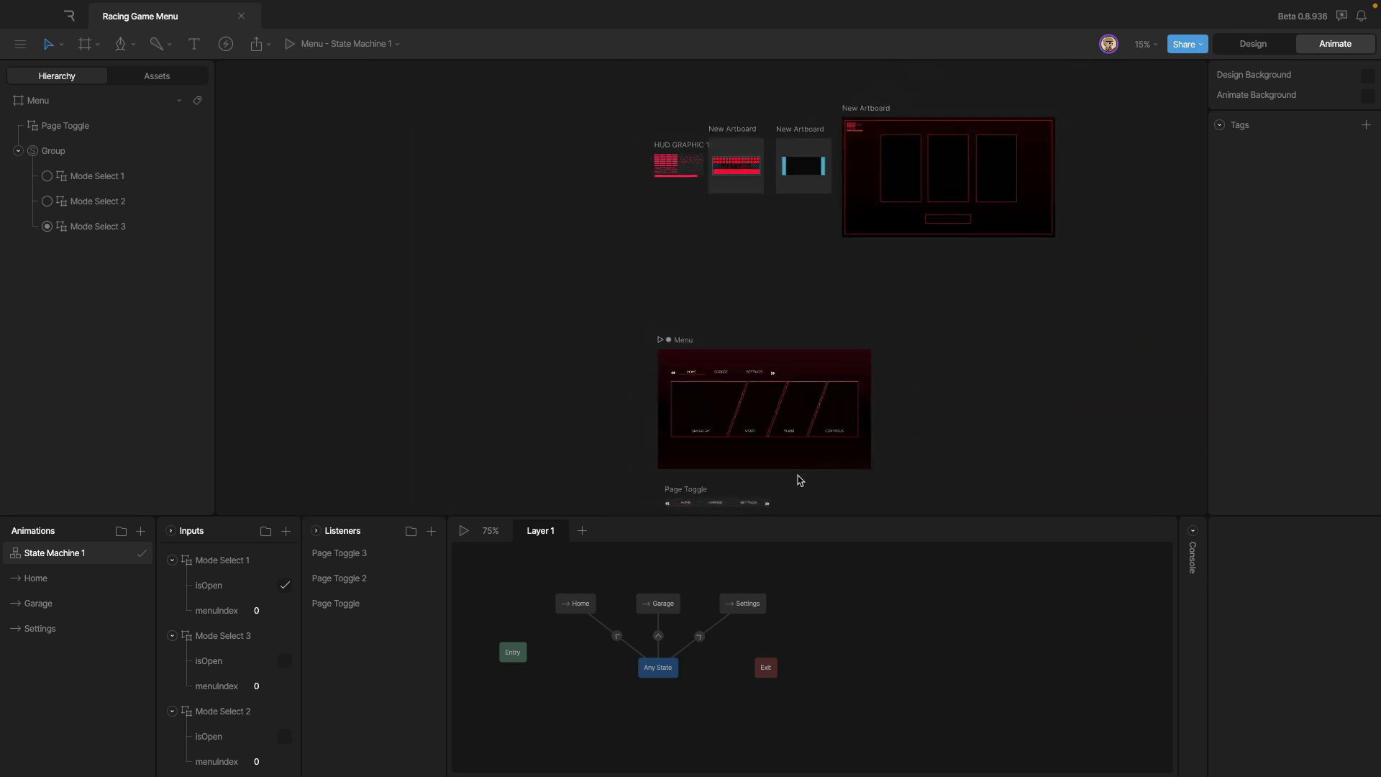
scroll(835, 321, down, 2)
scroll(836, 321, right, 1)
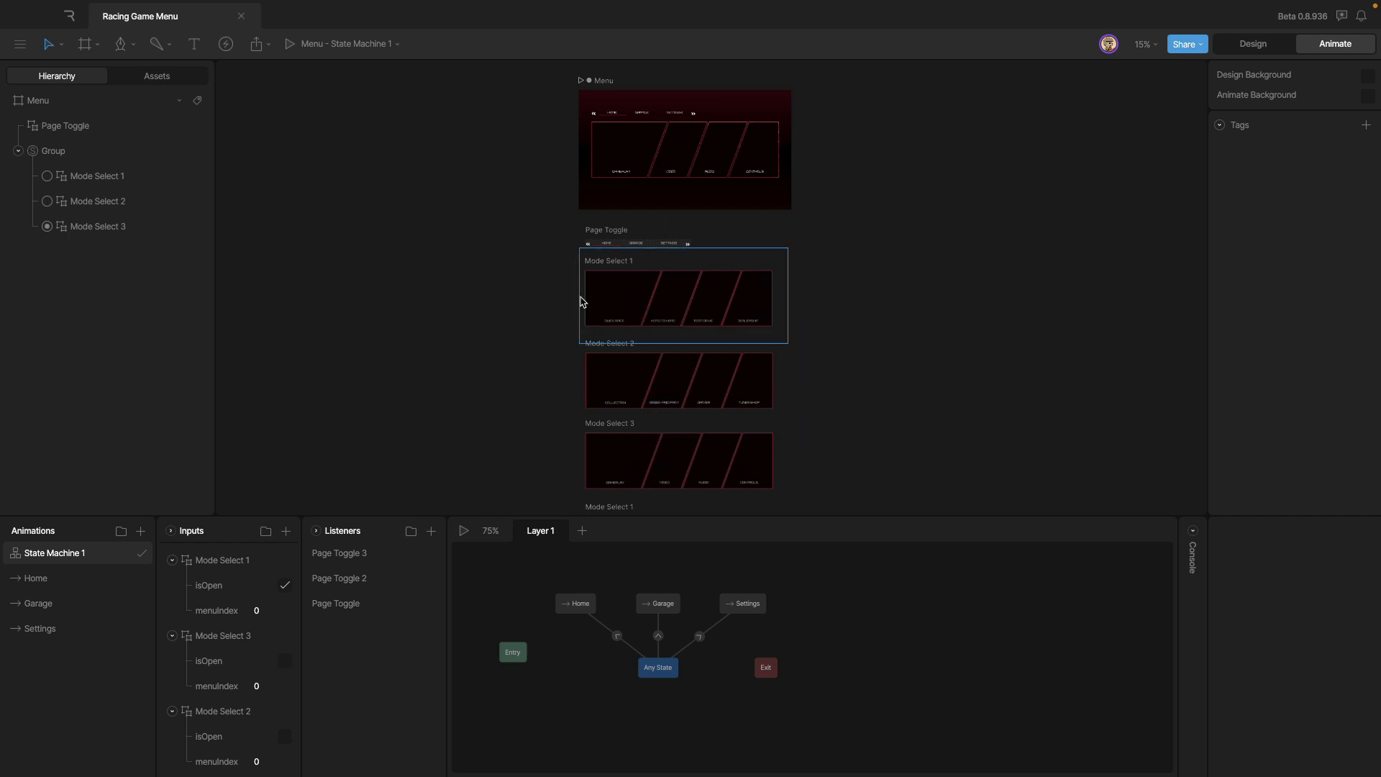
scroll(806, 309, down, 5)
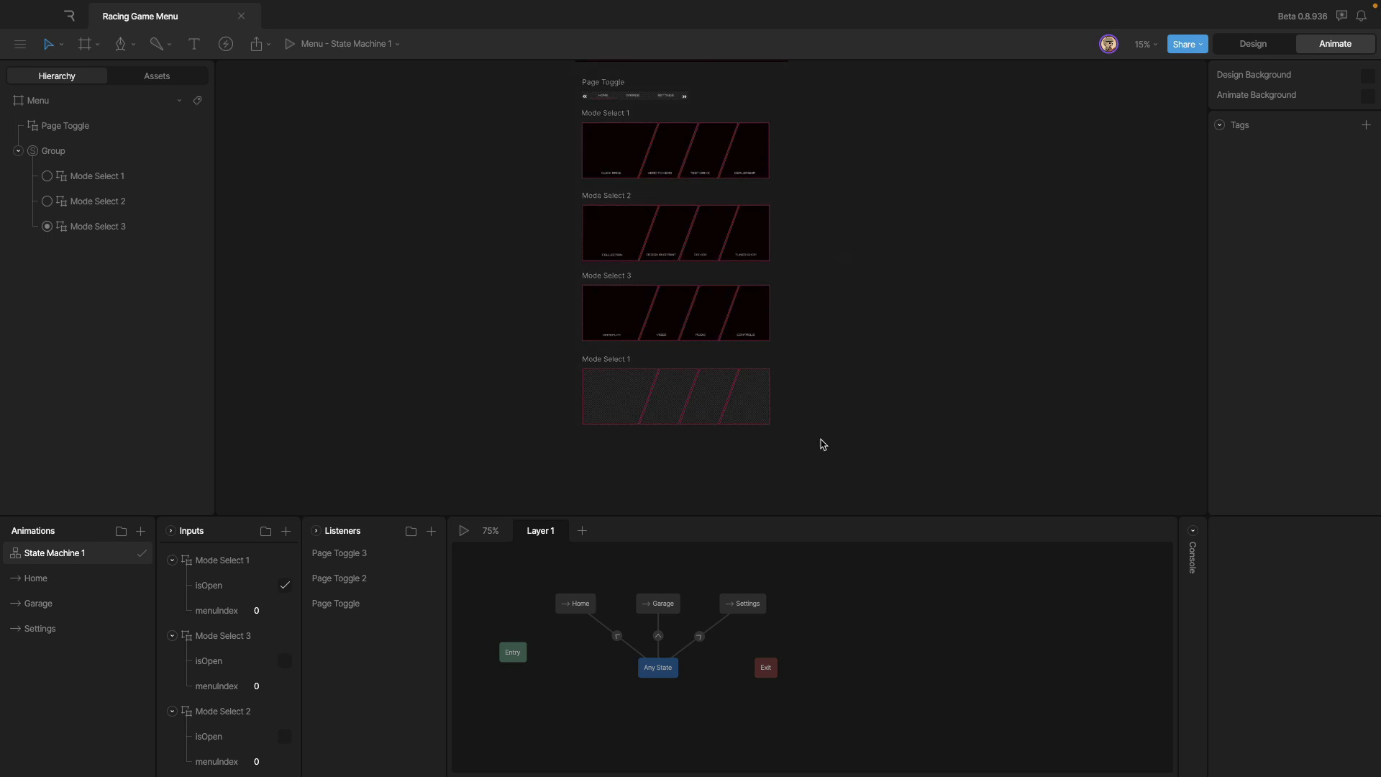
scroll(814, 433, up, 3)
scroll(755, 223, right, 2)
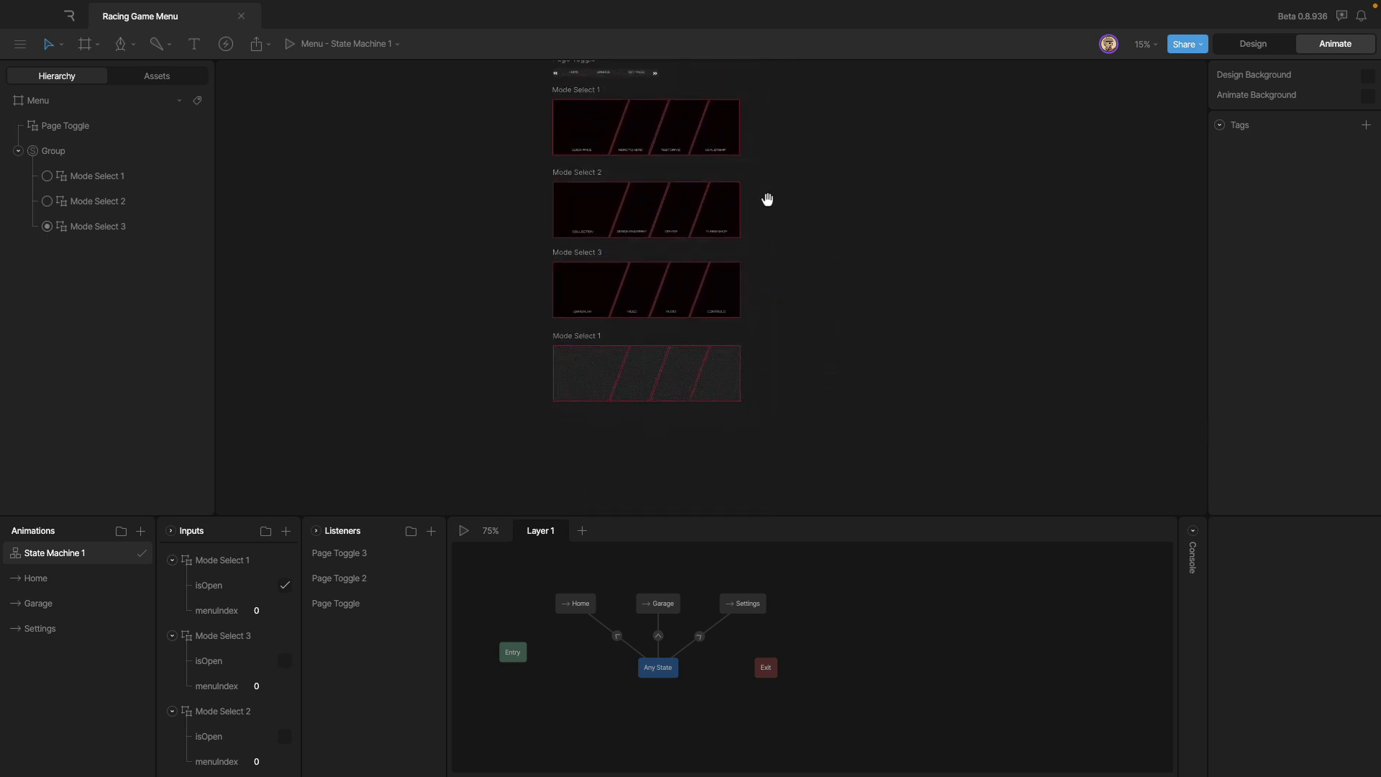
scroll(768, 343, right, 5)
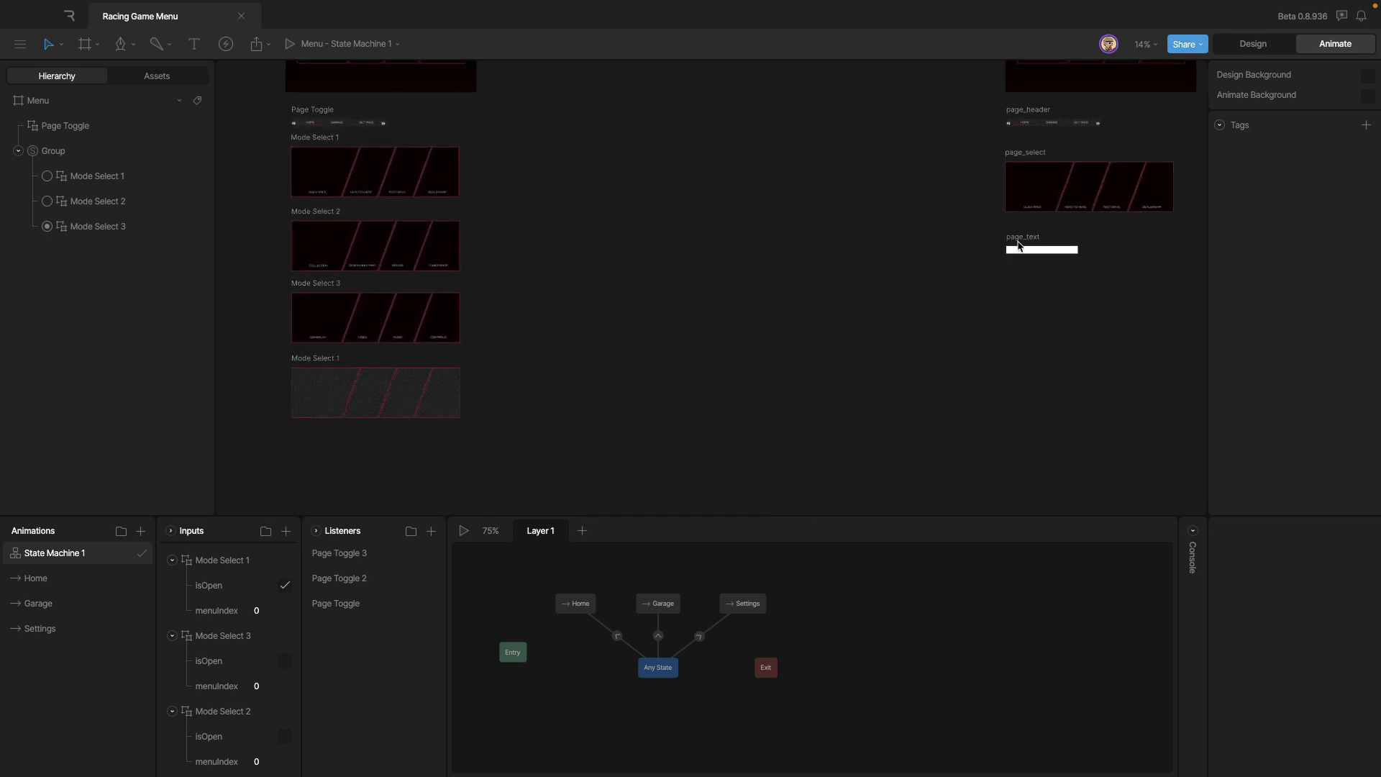
click(1022, 240)
drag(1029, 248, 504, 160)
drag(501, 112, 508, 100)
scroll(595, 241, left, 5)
scroll(595, 240, up, 2)
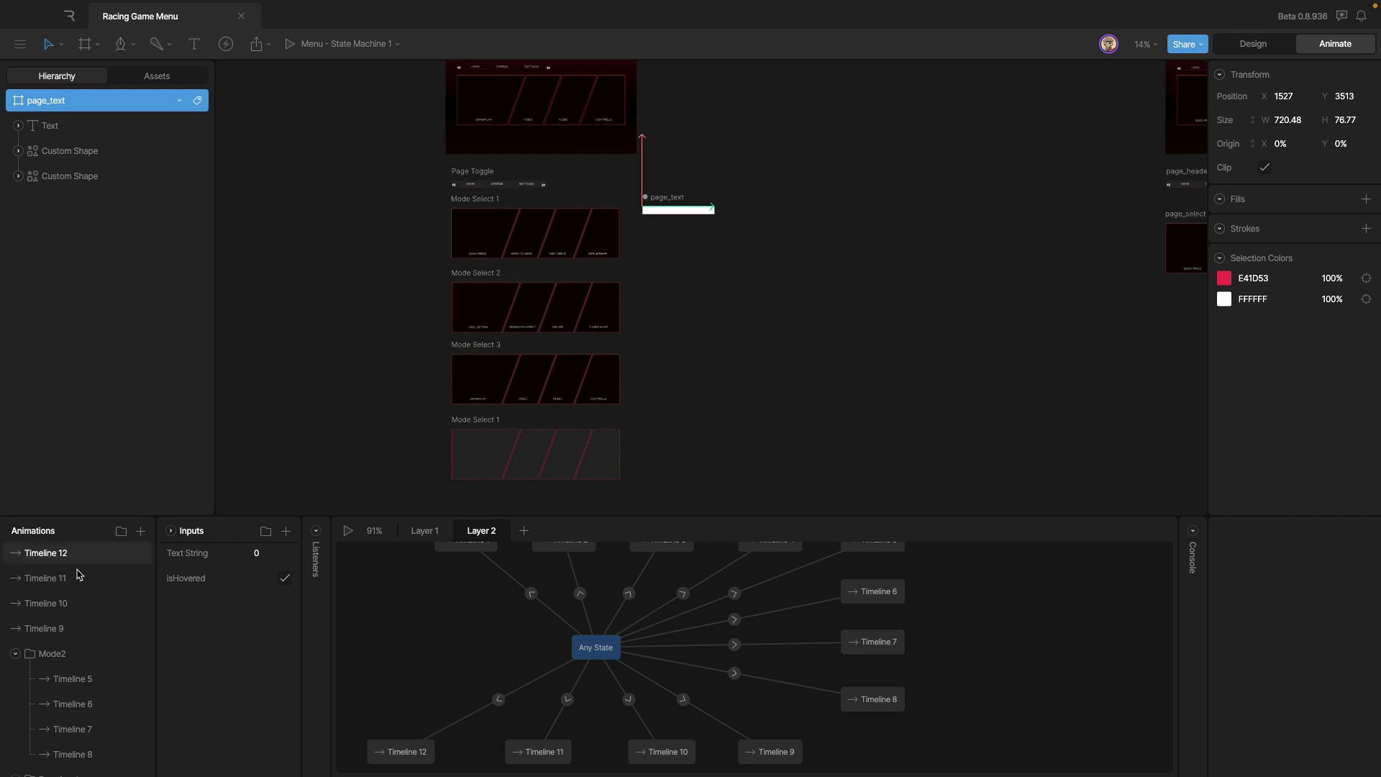
click(15, 653)
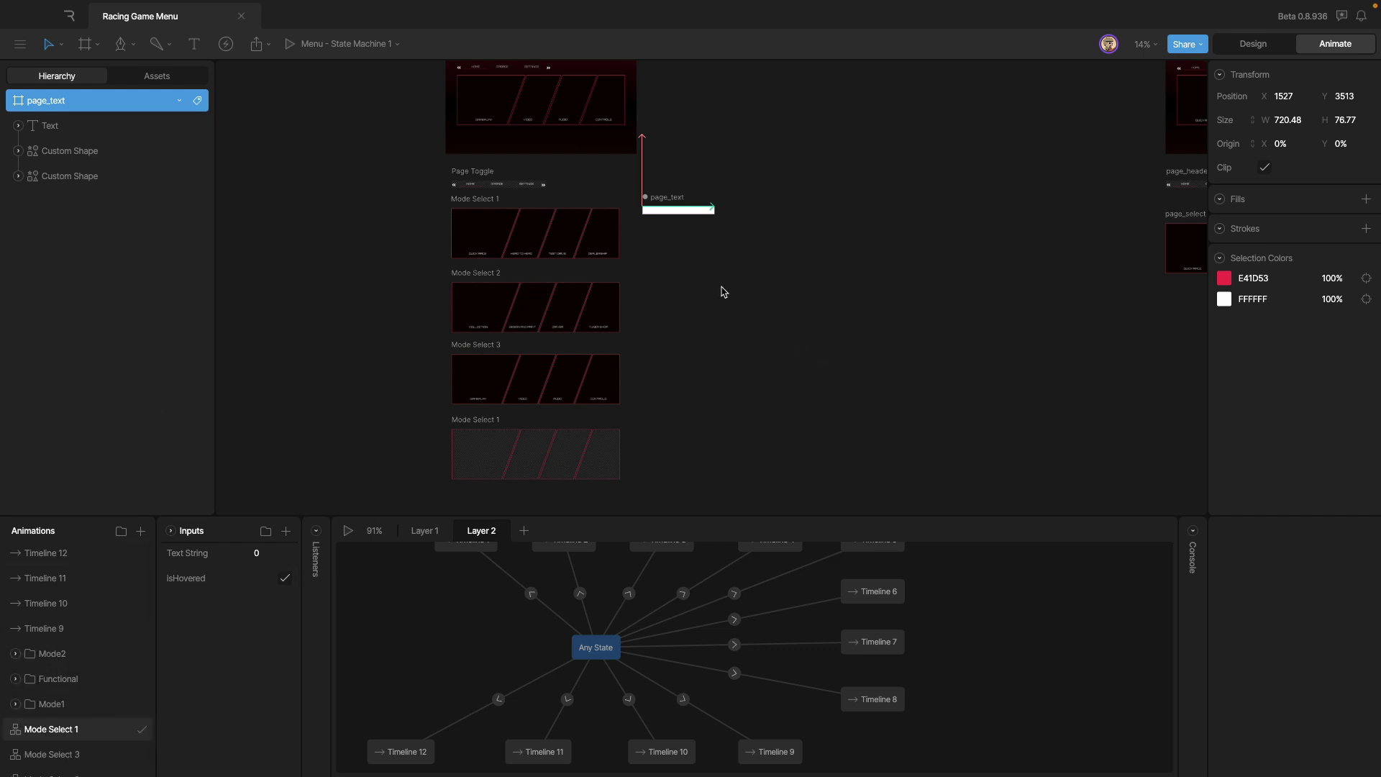
- Compare page_text's Mode Select 1, Mode Select 2 and Mode Select 3 state machines, checking Layer 1 and Layer 2
scroll(719, 300, up, 5)
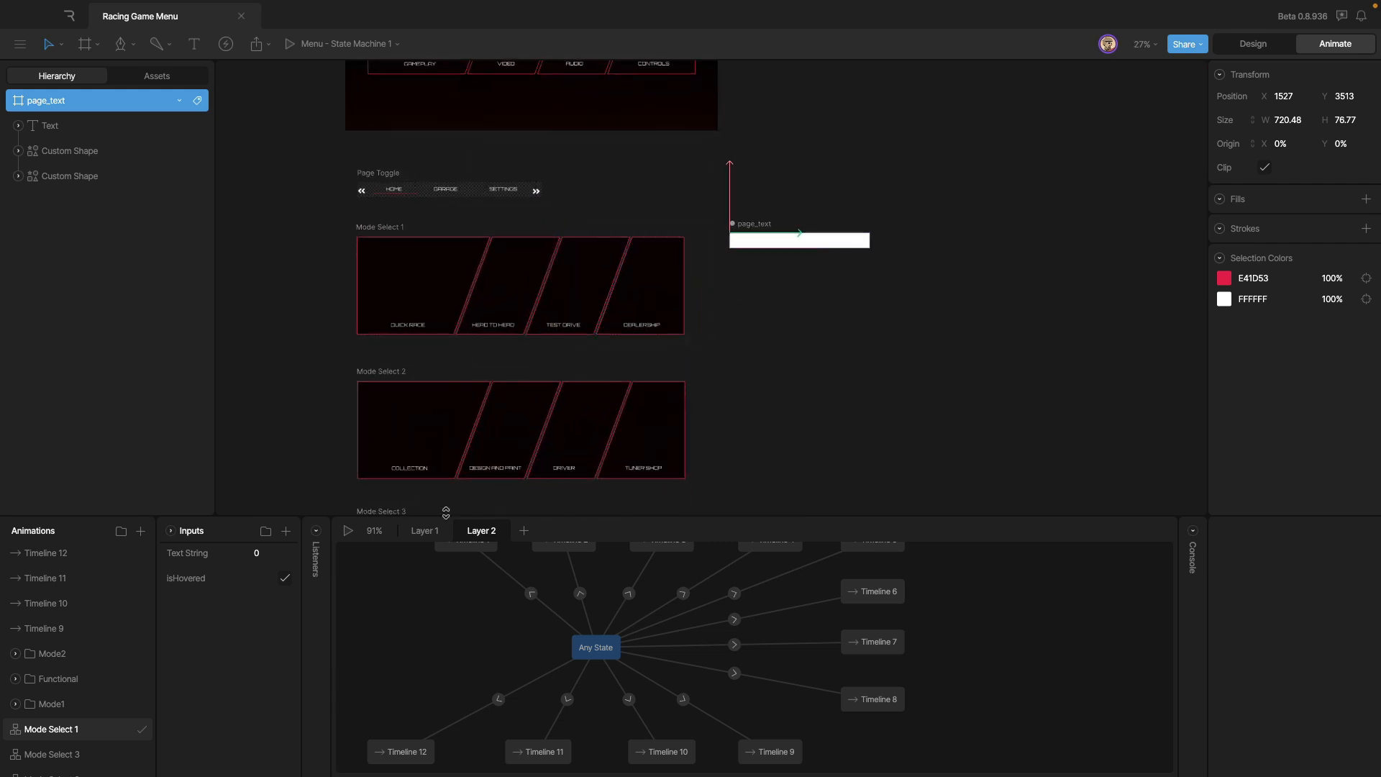
scroll(86, 719, down, 1)
click(84, 734)
click(85, 715)
click(86, 740)
click(84, 761)
click(80, 741)
click(80, 763)
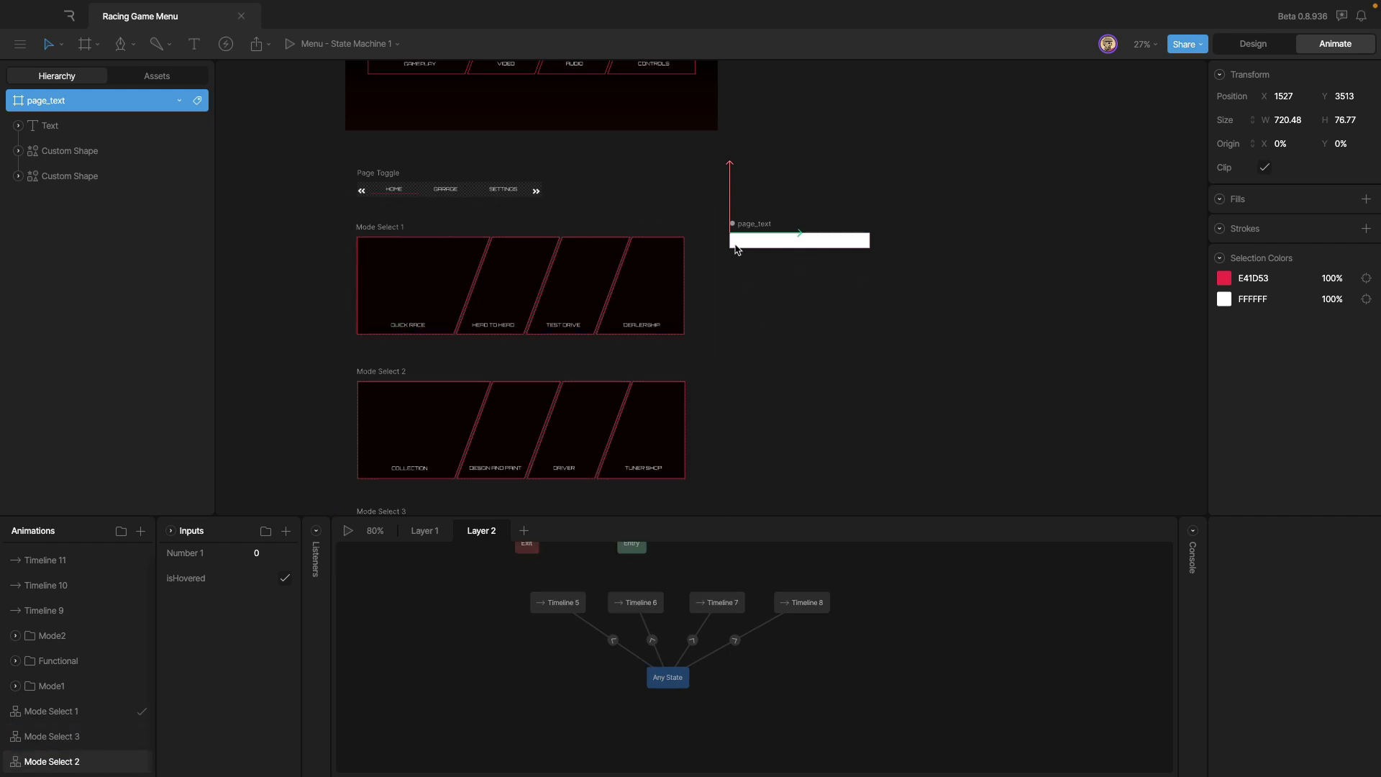
click(69, 743)
click(75, 764)
click(70, 746)
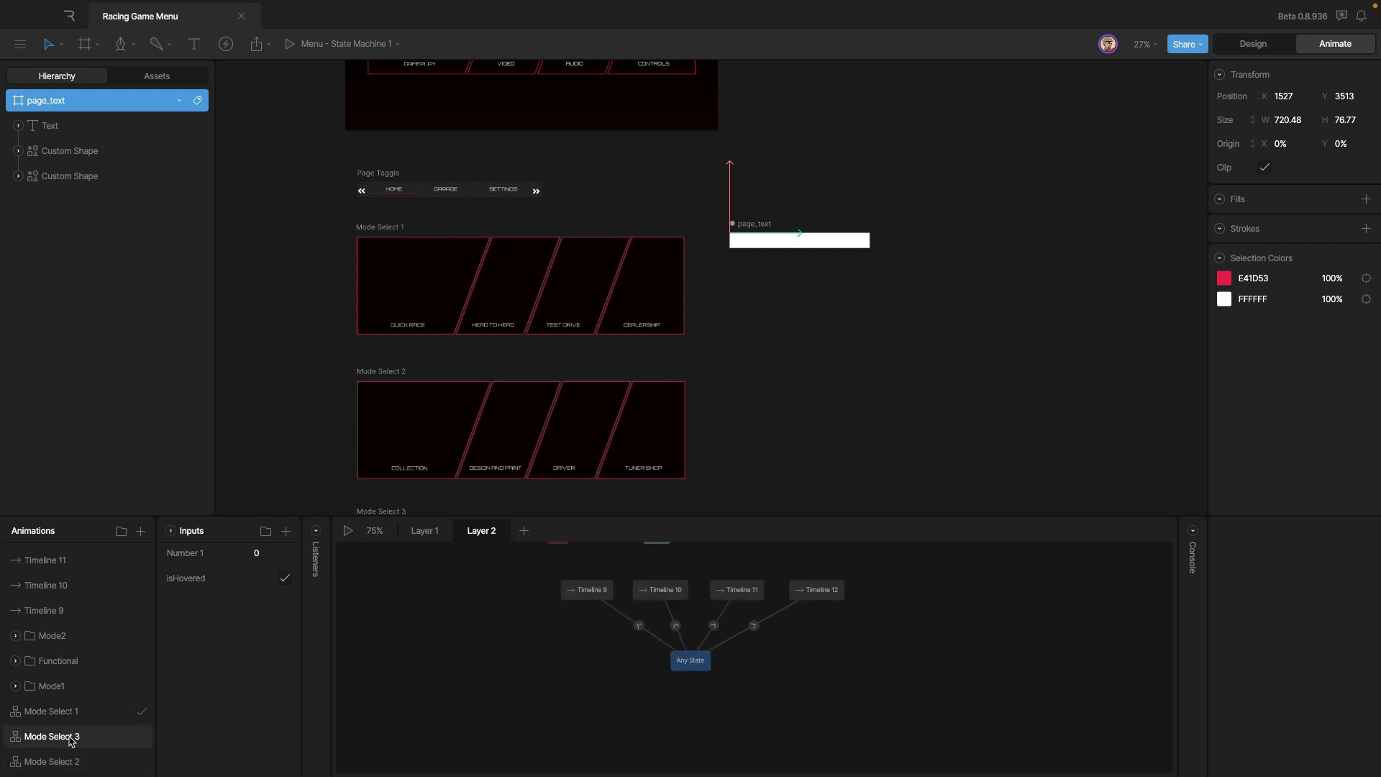
click(424, 530)
drag(882, 600, 893, 599)
click(76, 761)
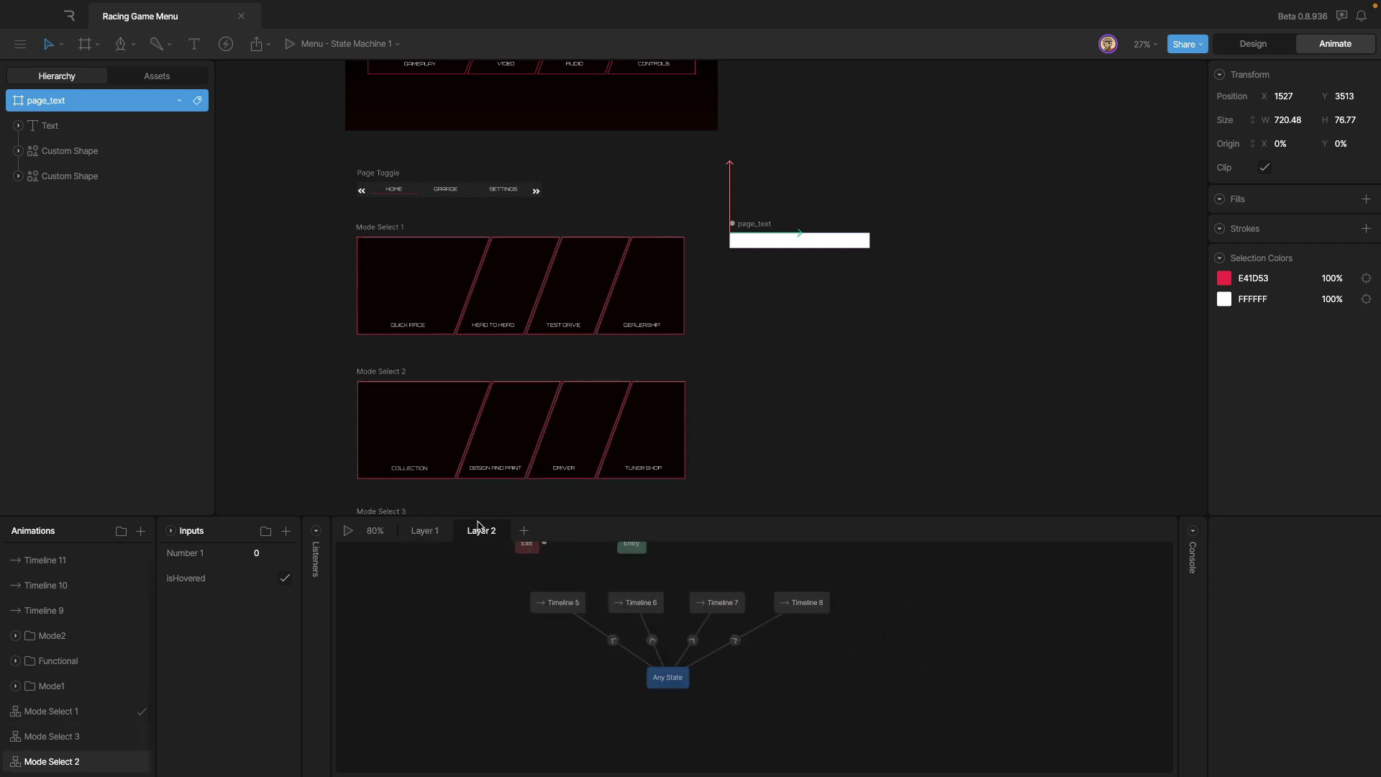
- Inspect the Timeline 5 to Timeline 8 states in Layer 2 of Mode Select 2, and clear the selection
click(557, 602)
click(636, 602)
click(717, 602)
click(803, 602)
click(717, 602)
click(637, 603)
click(558, 602)
click(637, 602)
click(718, 602)
click(763, 608)
click(779, 606)
click(717, 602)
click(636, 602)
click(558, 602)
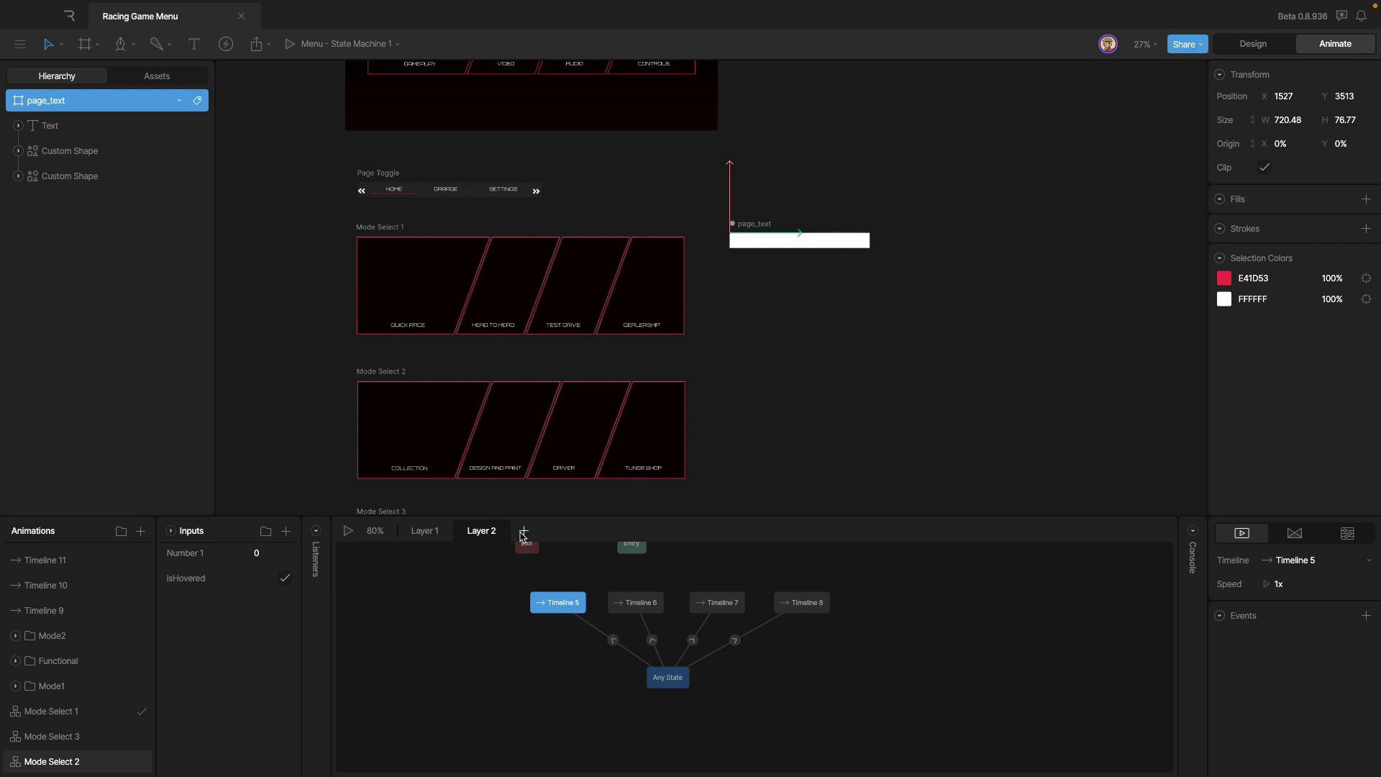
click(651, 603)
click(719, 603)
click(803, 603)
click(695, 606)
click(541, 611)
click(413, 754)
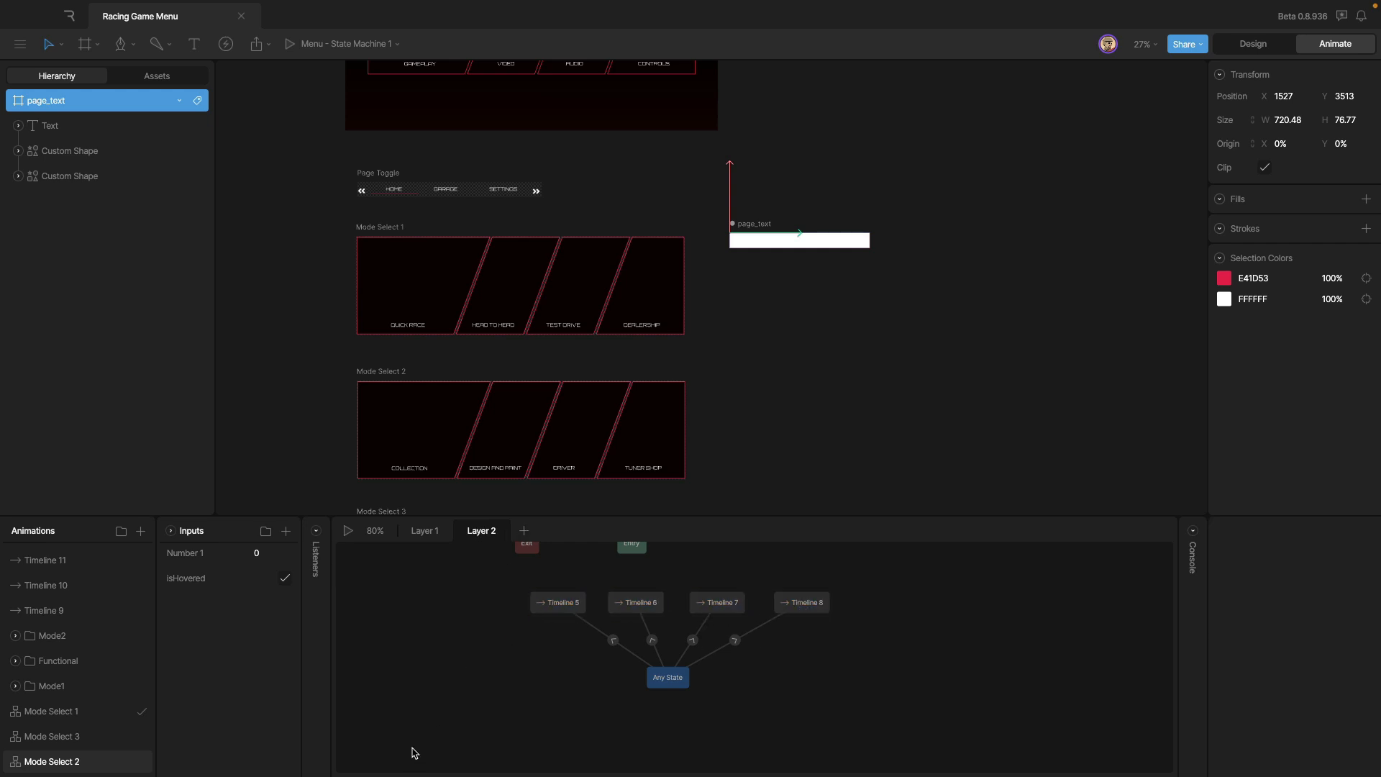
- Examine Layer 2 of the Mode Select 1 state machine, selecting all twelve timeline states around Any State
click(101, 711)
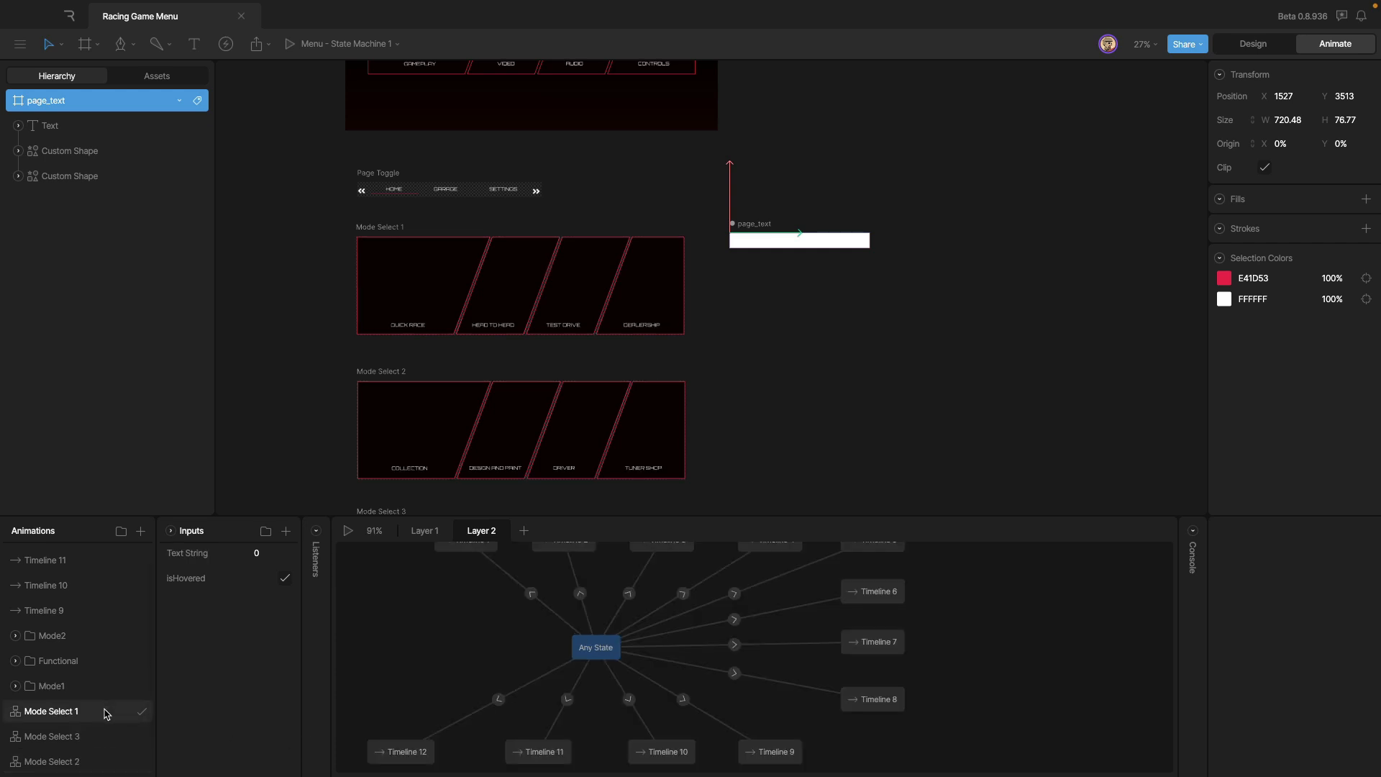
click(422, 532)
drag(469, 568, 730, 607)
click(497, 538)
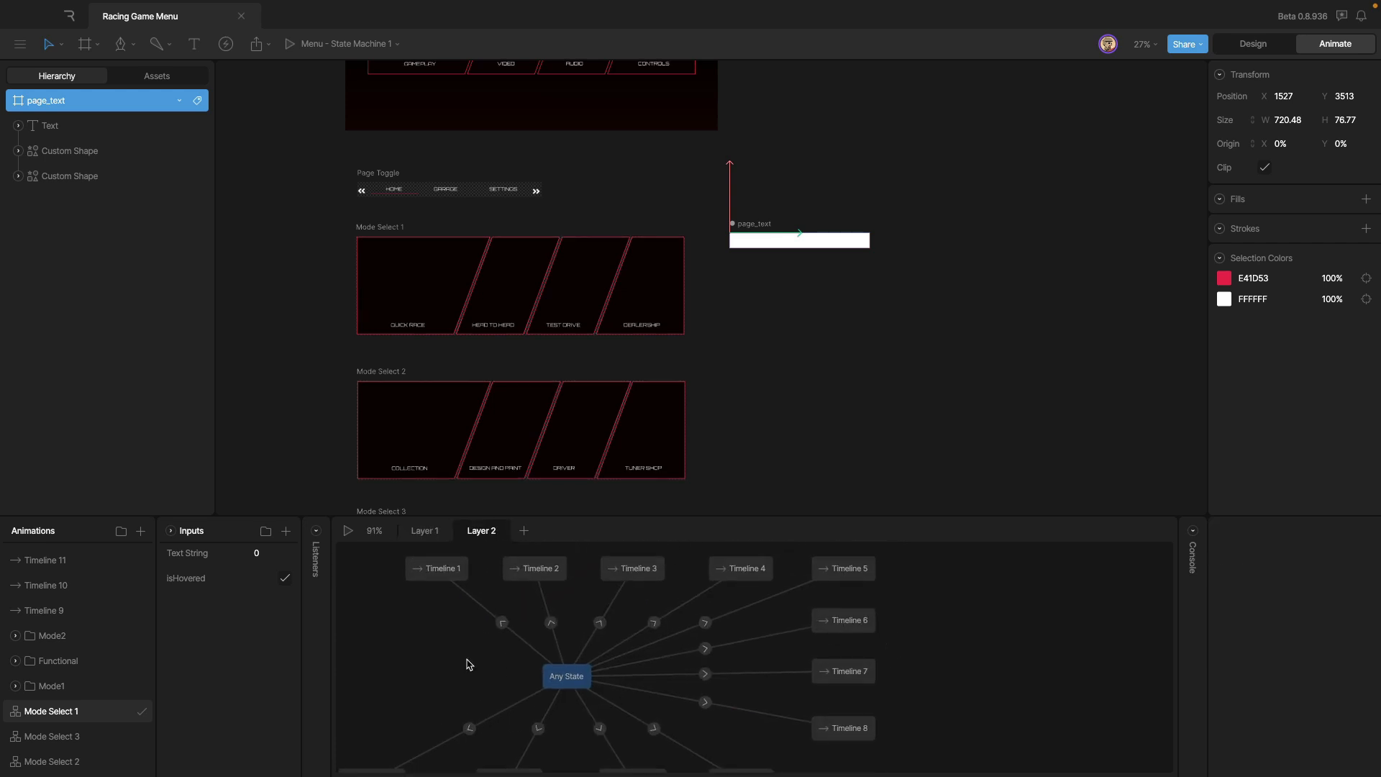
drag(434, 568, 879, 589)
drag(797, 603, 338, 770)
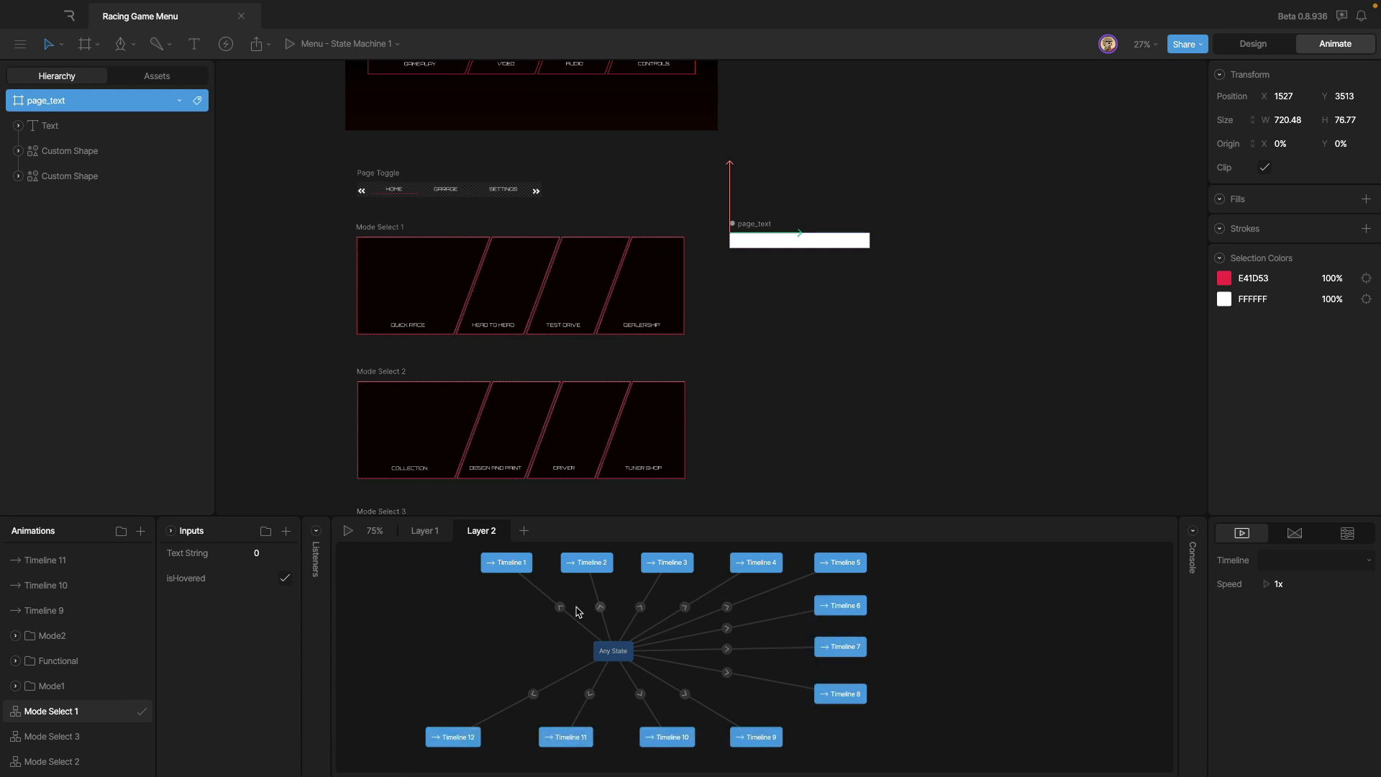
click(401, 580)
- Deselect page_text and compare the page_header and page_select artboards with the original Menu artboards
click(848, 450)
drag(884, 411, 466, 386)
scroll(894, 409, down, 2)
scroll(726, 374, down, 3)
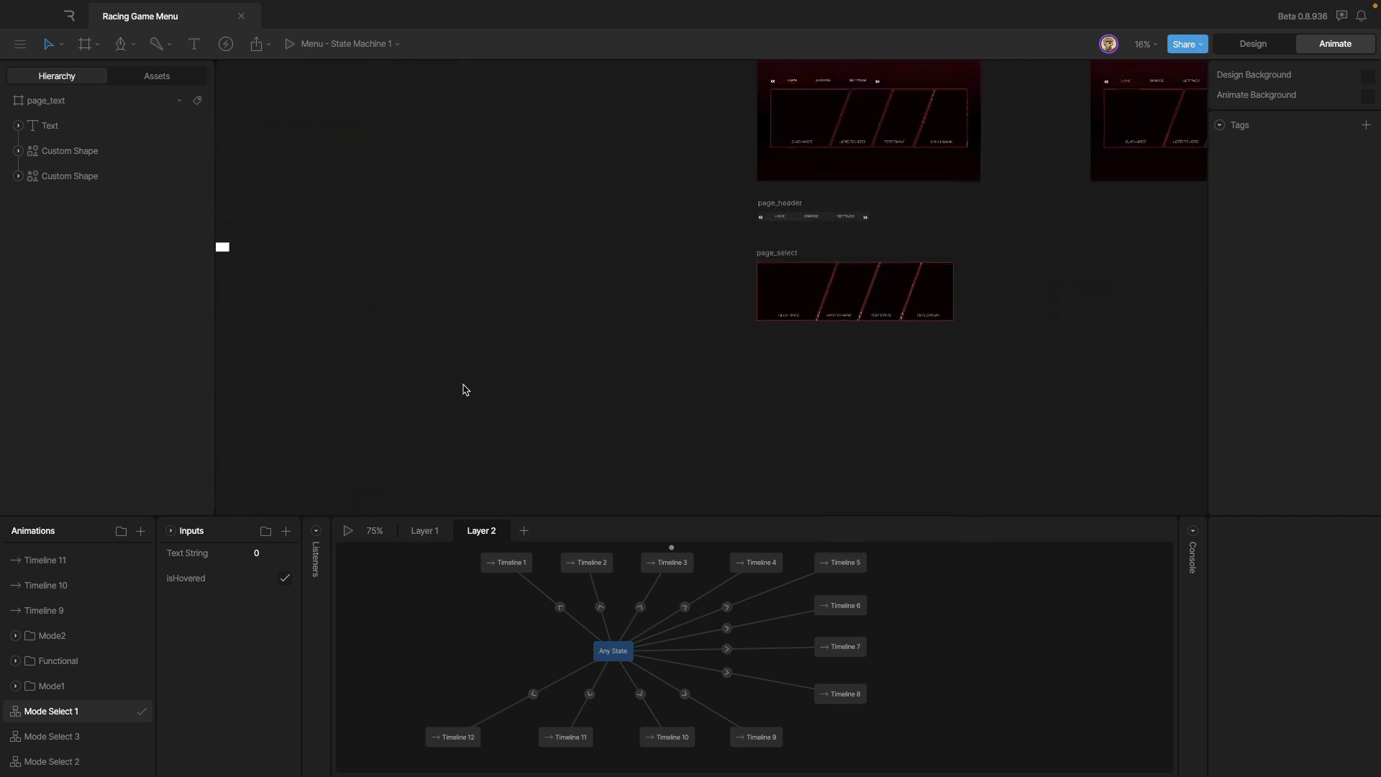
drag(1107, 337, 820, 434)
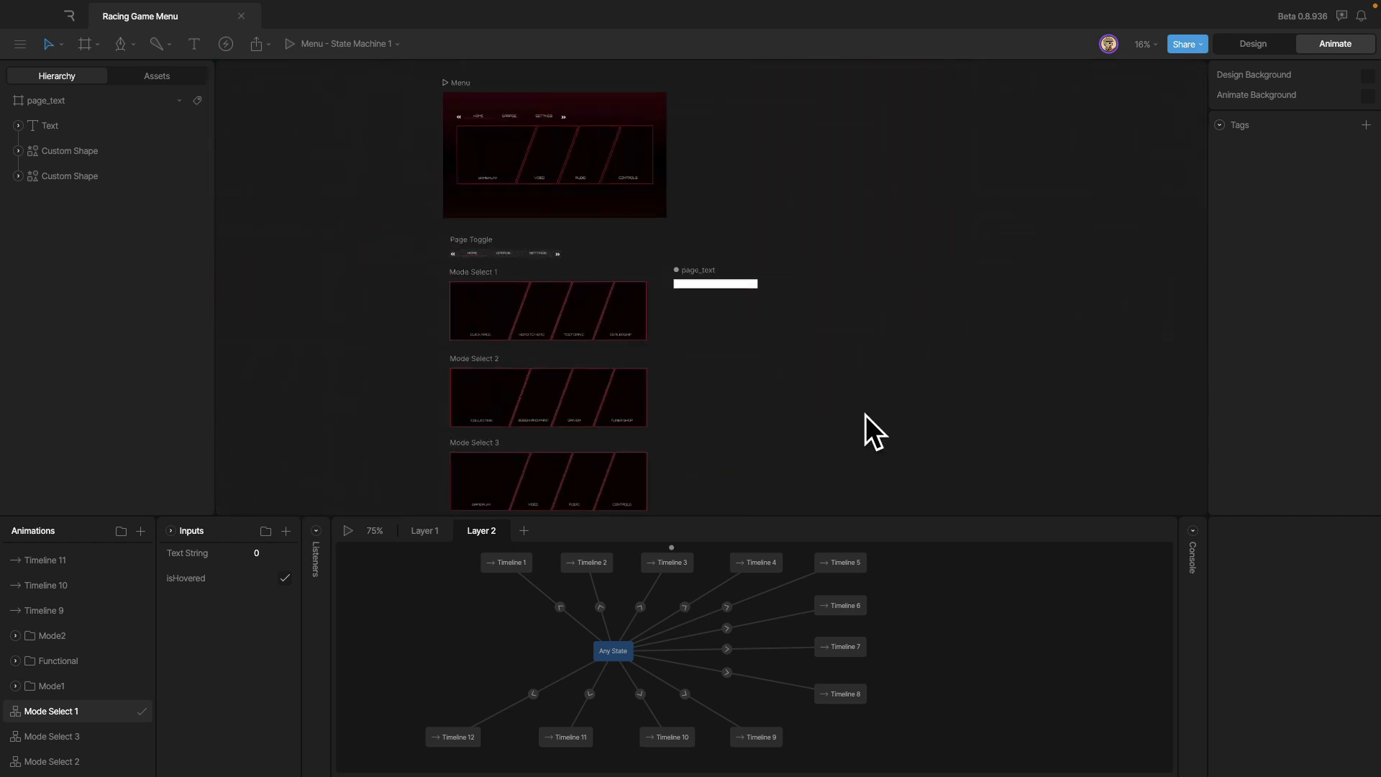
scroll(712, 419, right, 2)
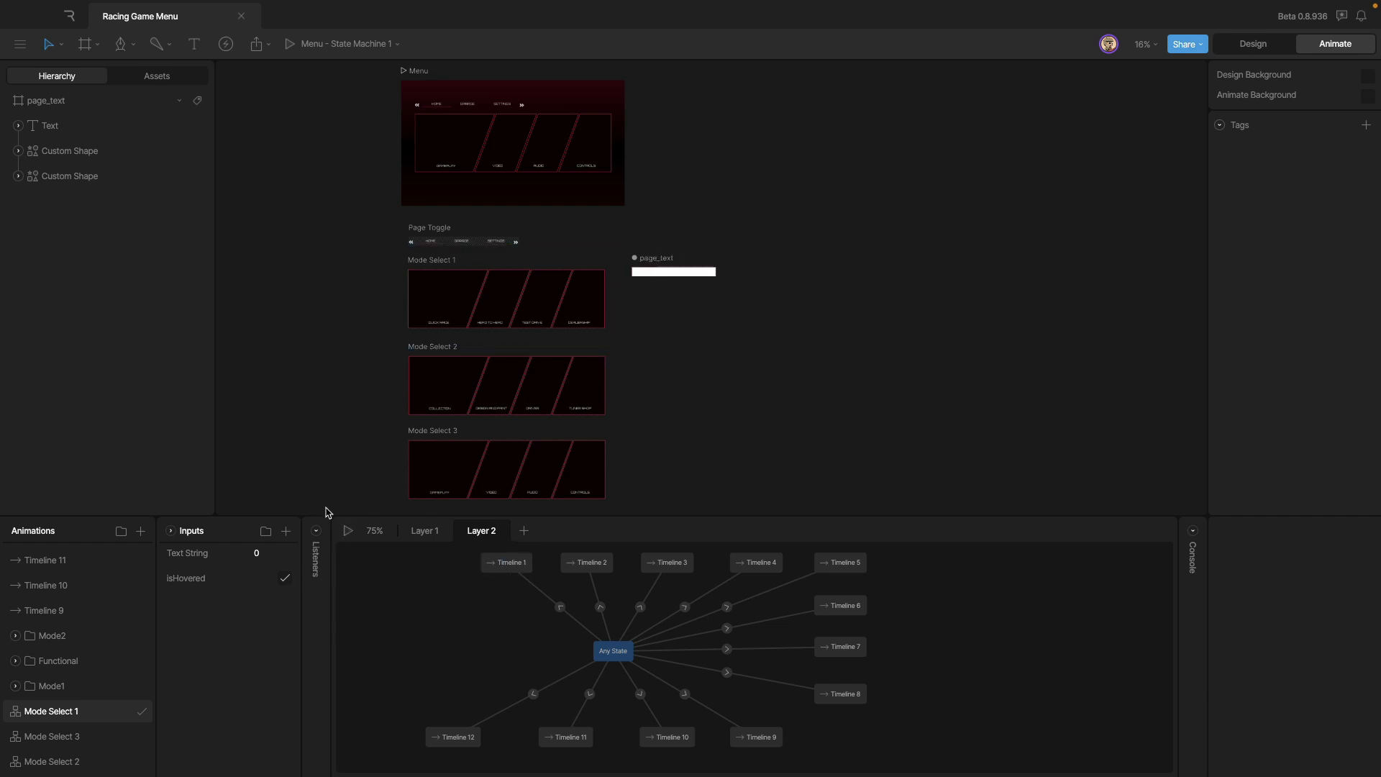
- Switch to Design mode, select page_select's Root group, and collapse its TEXT, Group and Page1 to Page4 groups
click(1253, 43)
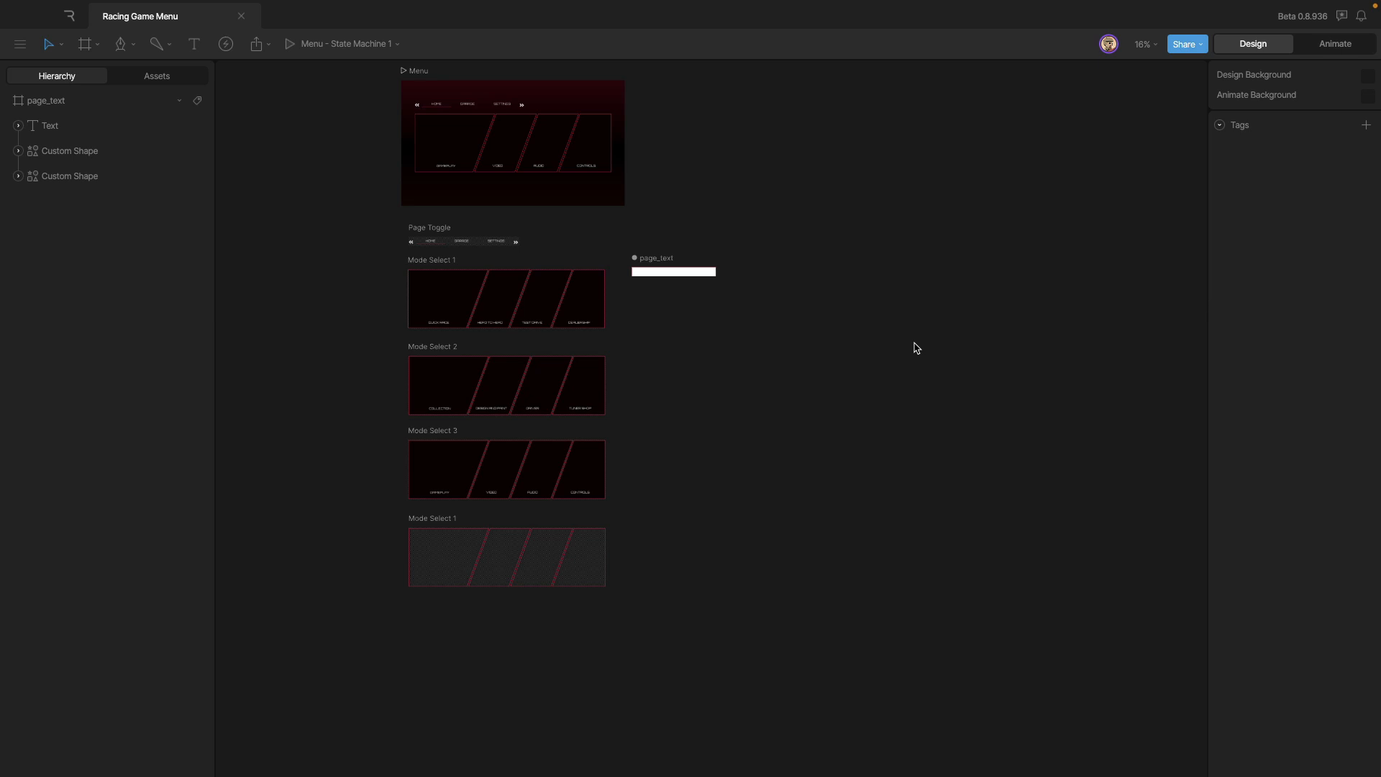
scroll(899, 324, right, 10)
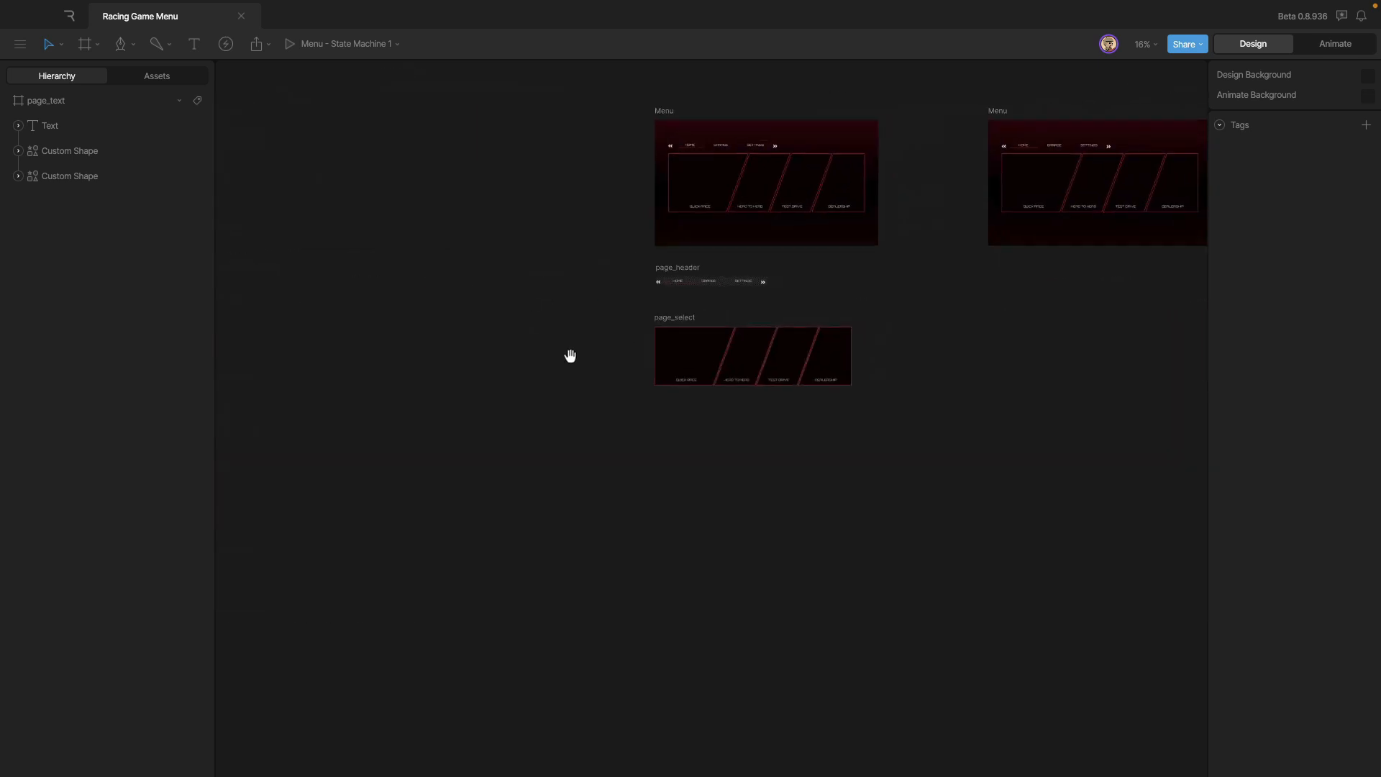
click(741, 359)
scroll(727, 367, up, 5)
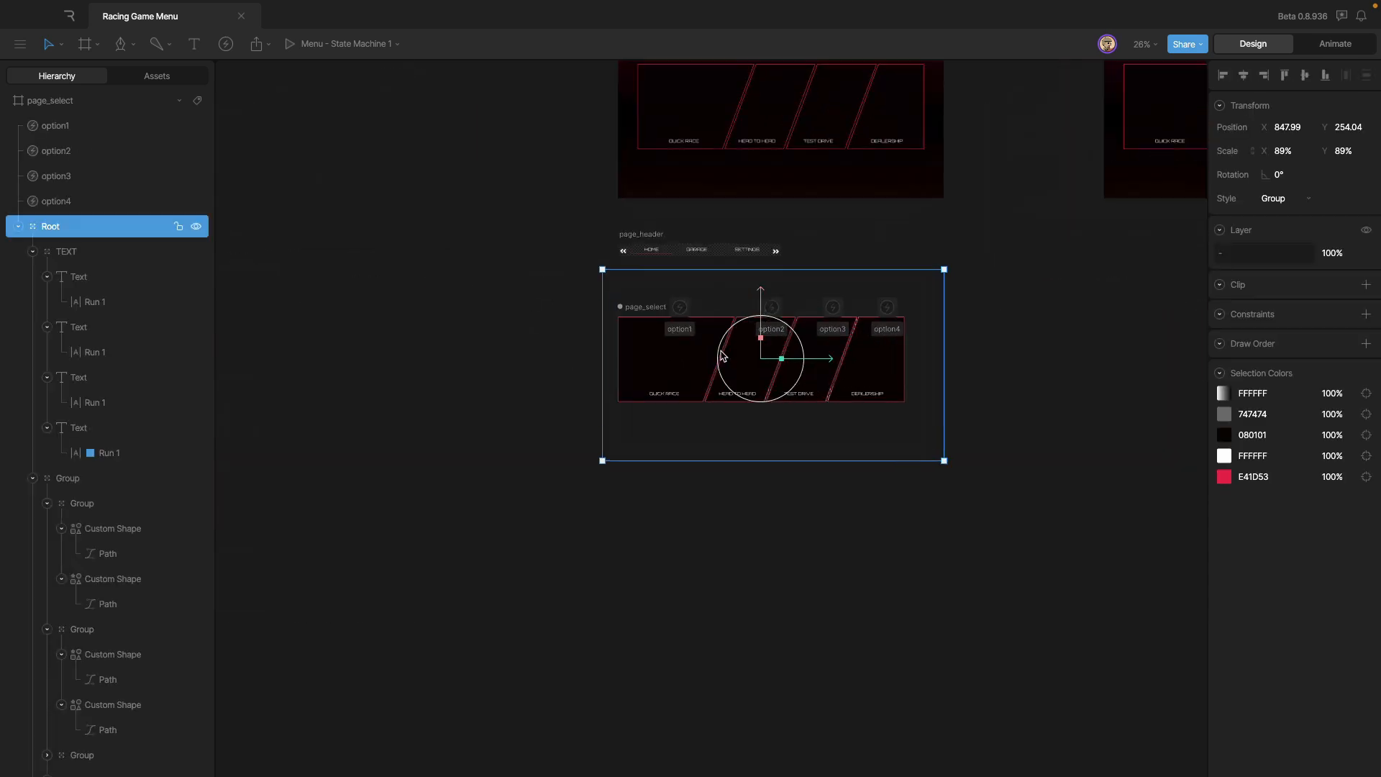
click(32, 251)
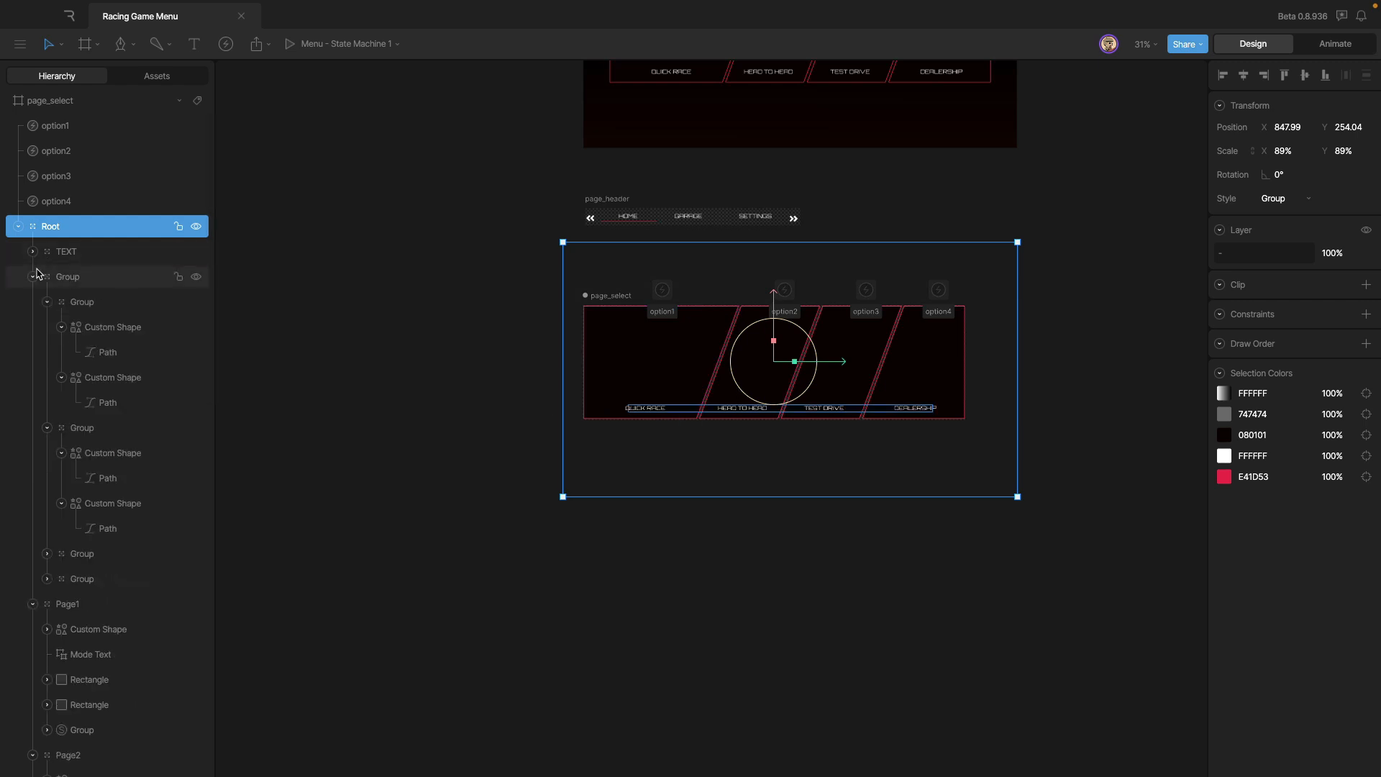
click(33, 277)
click(32, 302)
click(32, 326)
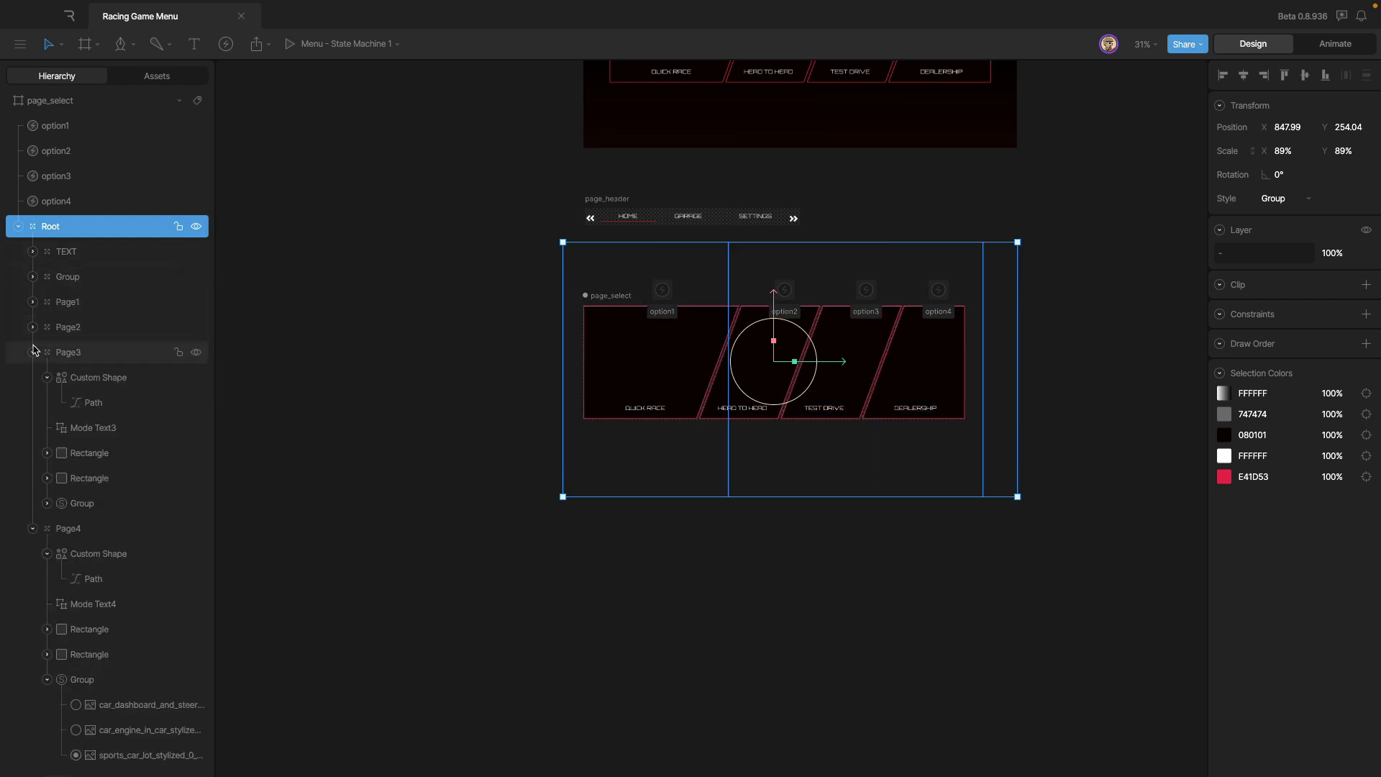
click(32, 352)
click(32, 377)
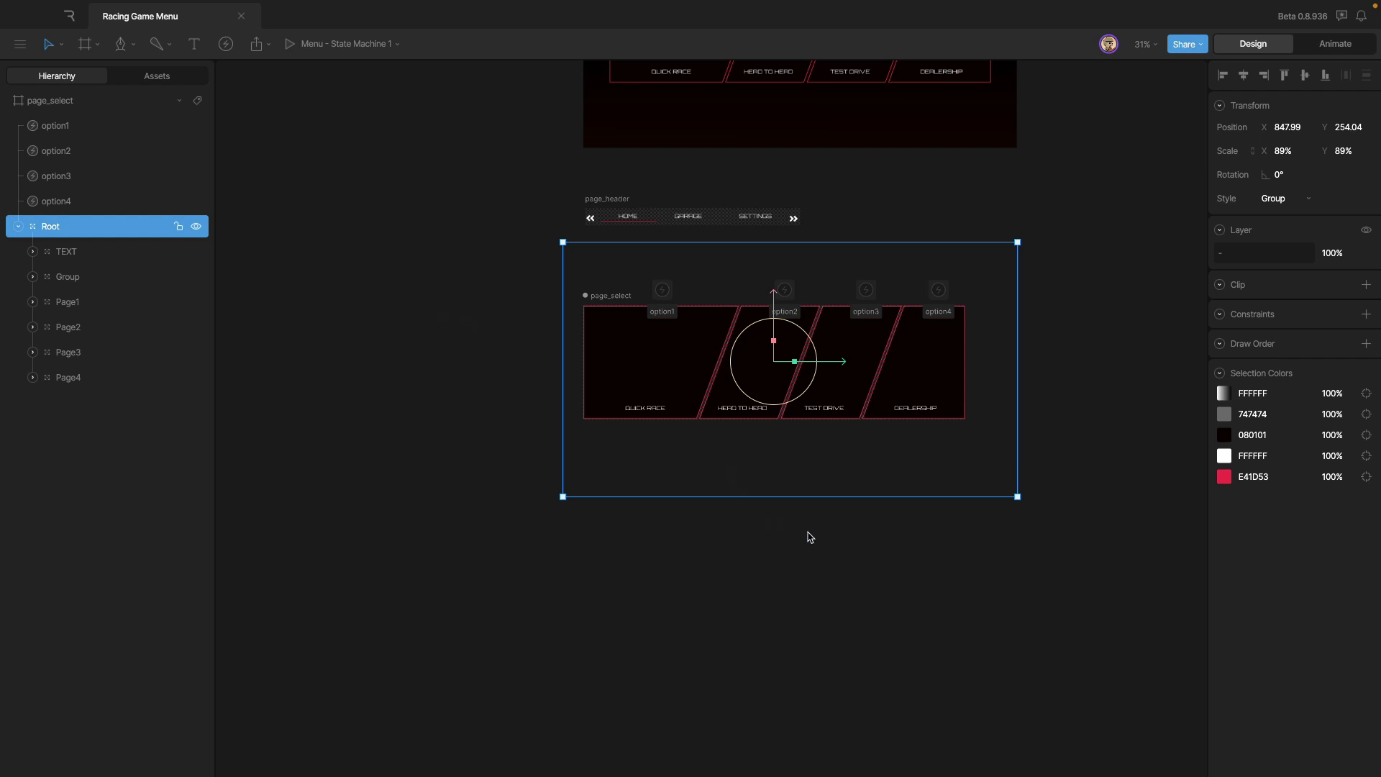
- Compare the single page_select artboard and its four option events with the separate Mode Select artboards, and clear the selection
scroll(923, 400, up, 3)
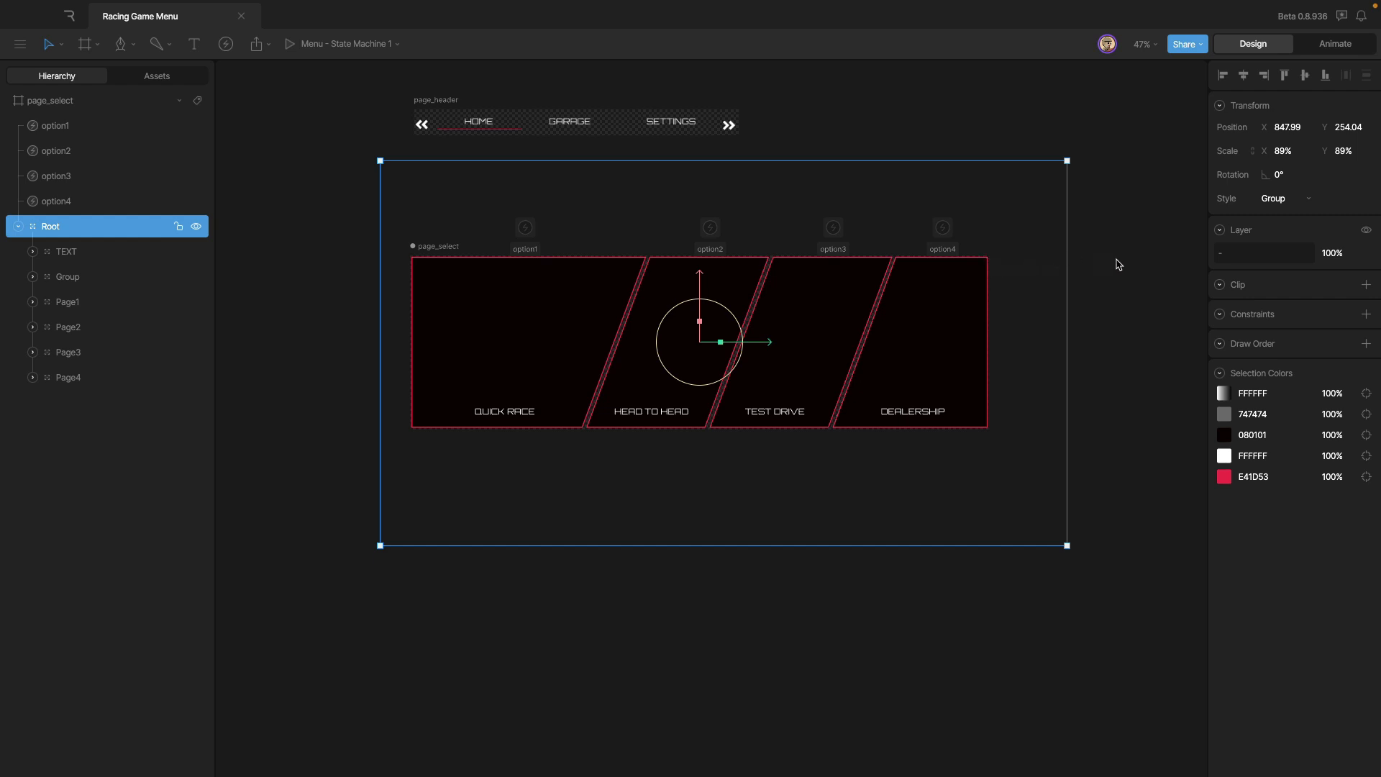
drag(1052, 479, 1048, 480)
scroll(748, 492, down, 5)
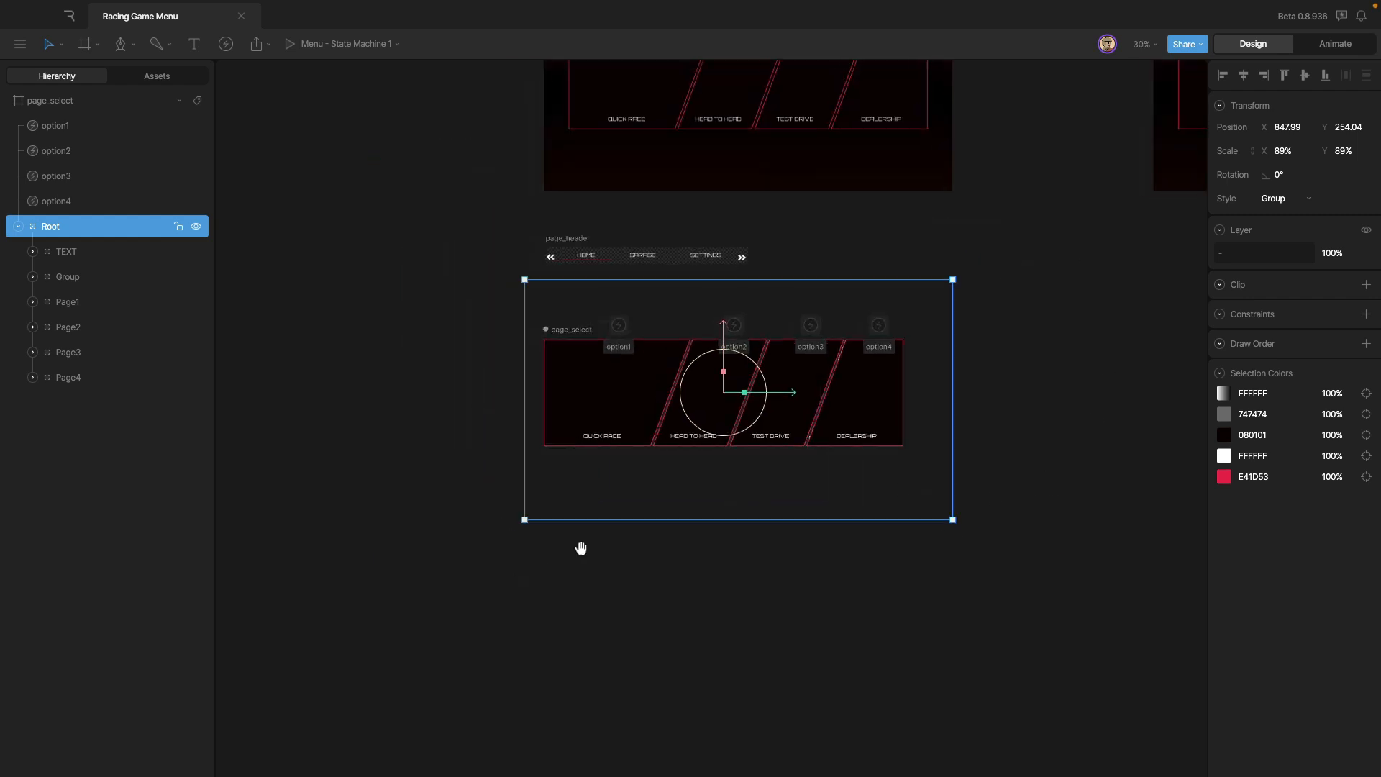
scroll(523, 530, left, 5)
scroll(897, 333, down, 6)
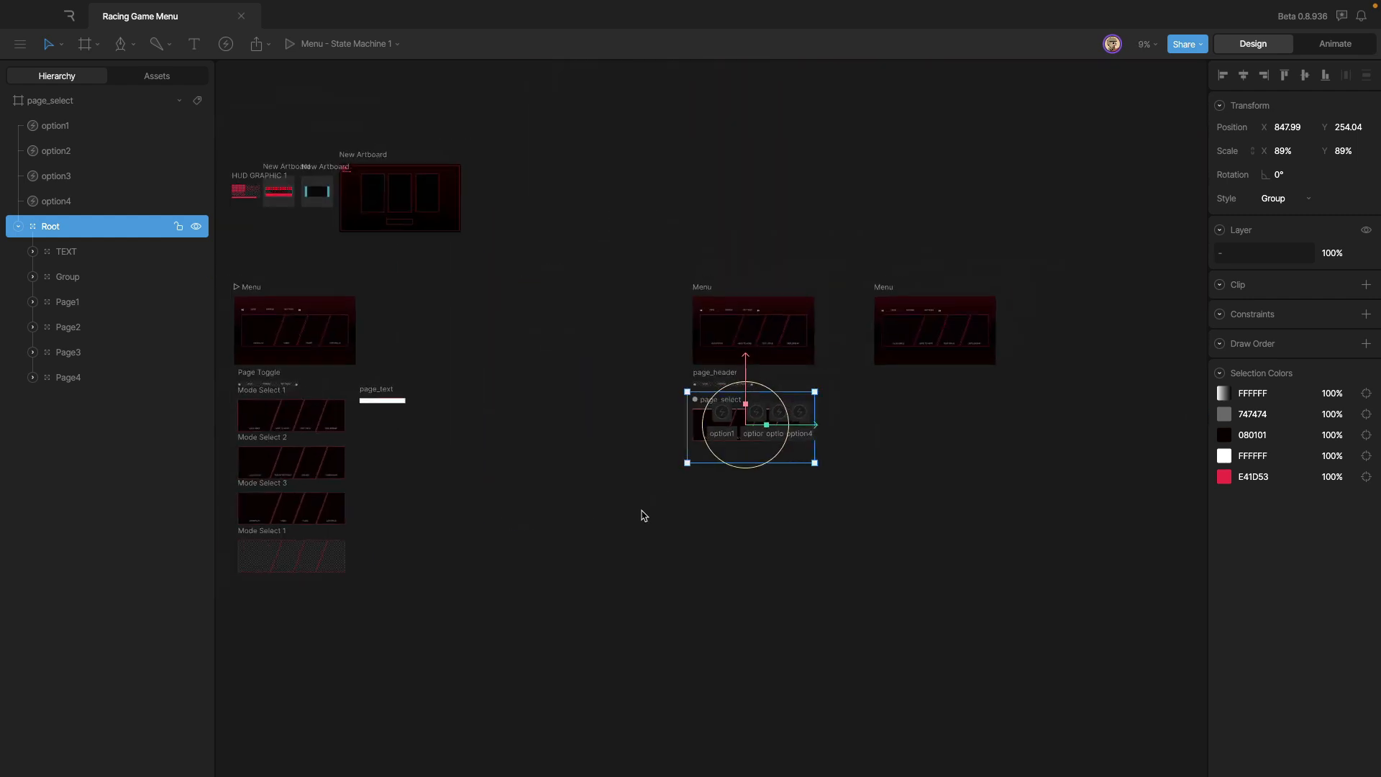
scroll(641, 515, left, 5)
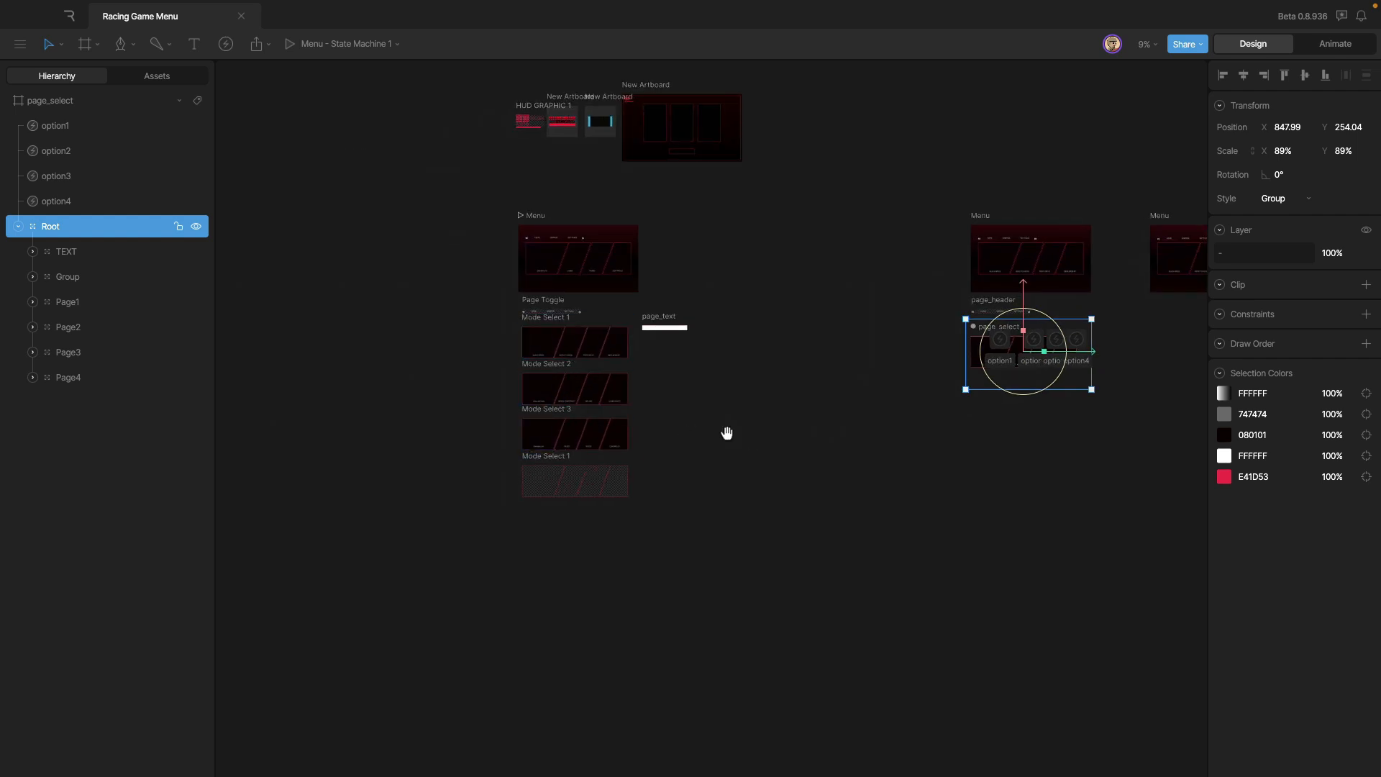
scroll(533, 389, up, 3)
scroll(532, 331, up, 2)
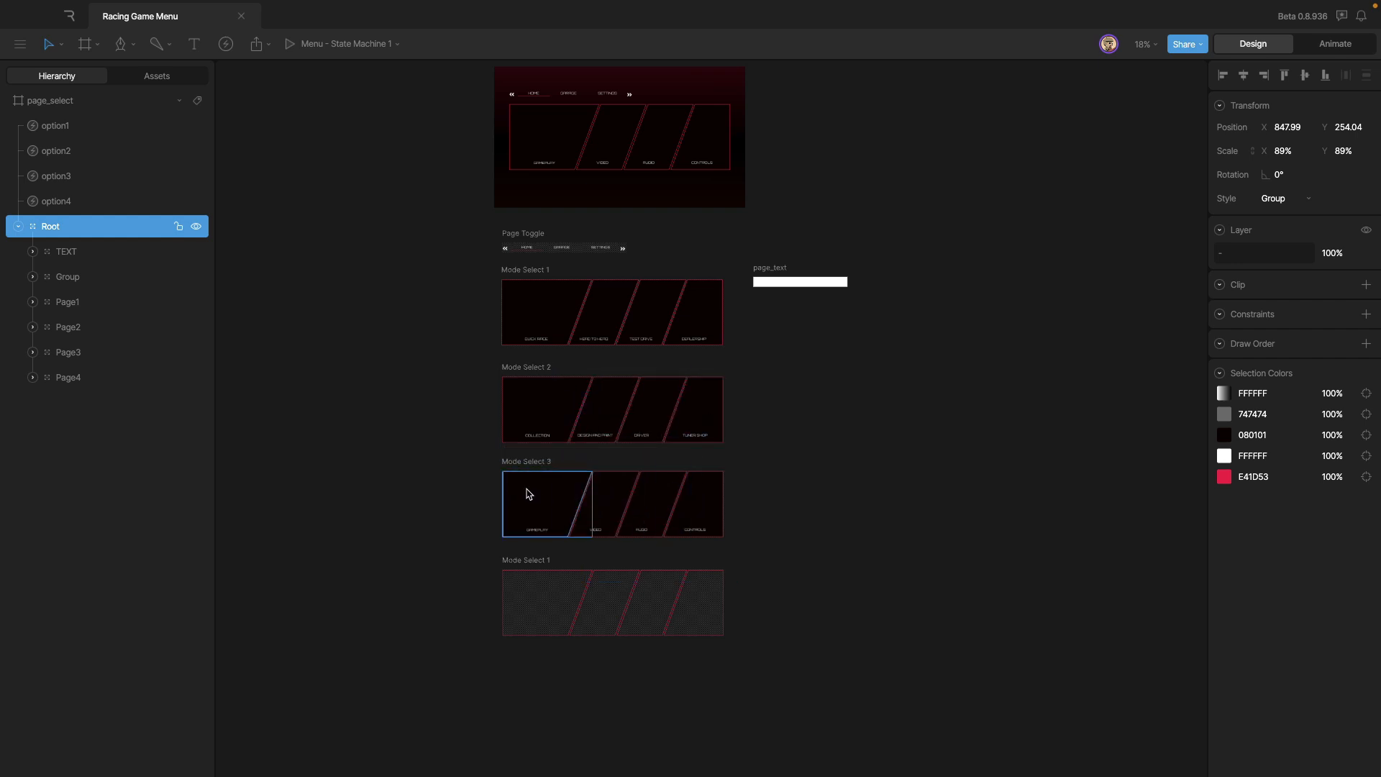
click(894, 417)
drag(893, 417, 813, 430)
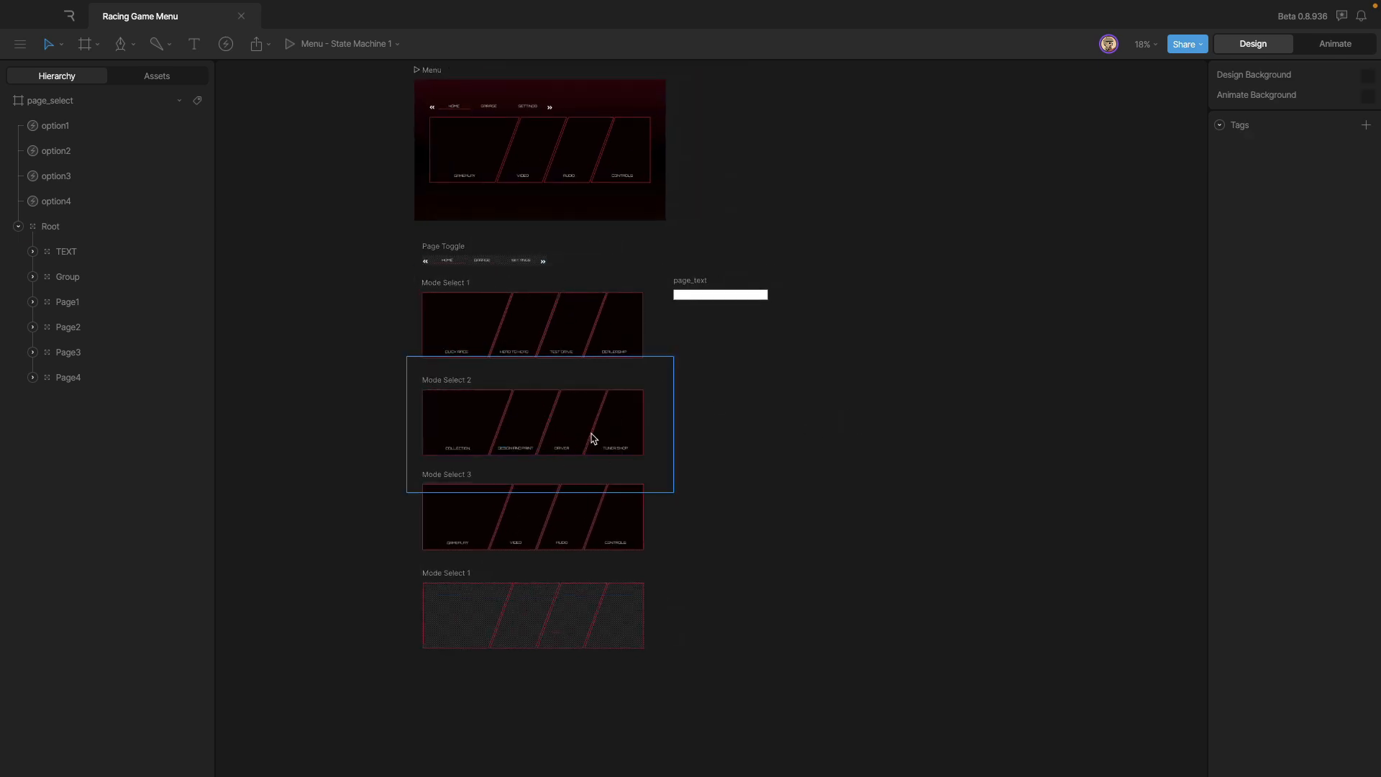
- Review the event-driven Menu artboard together with its page_header and page_select components
scroll(361, 469, left, 10)
scroll(360, 468, up, 3)
scroll(758, 493, right, 1)
scroll(798, 461, up, 3)
scroll(798, 461, up, 3)
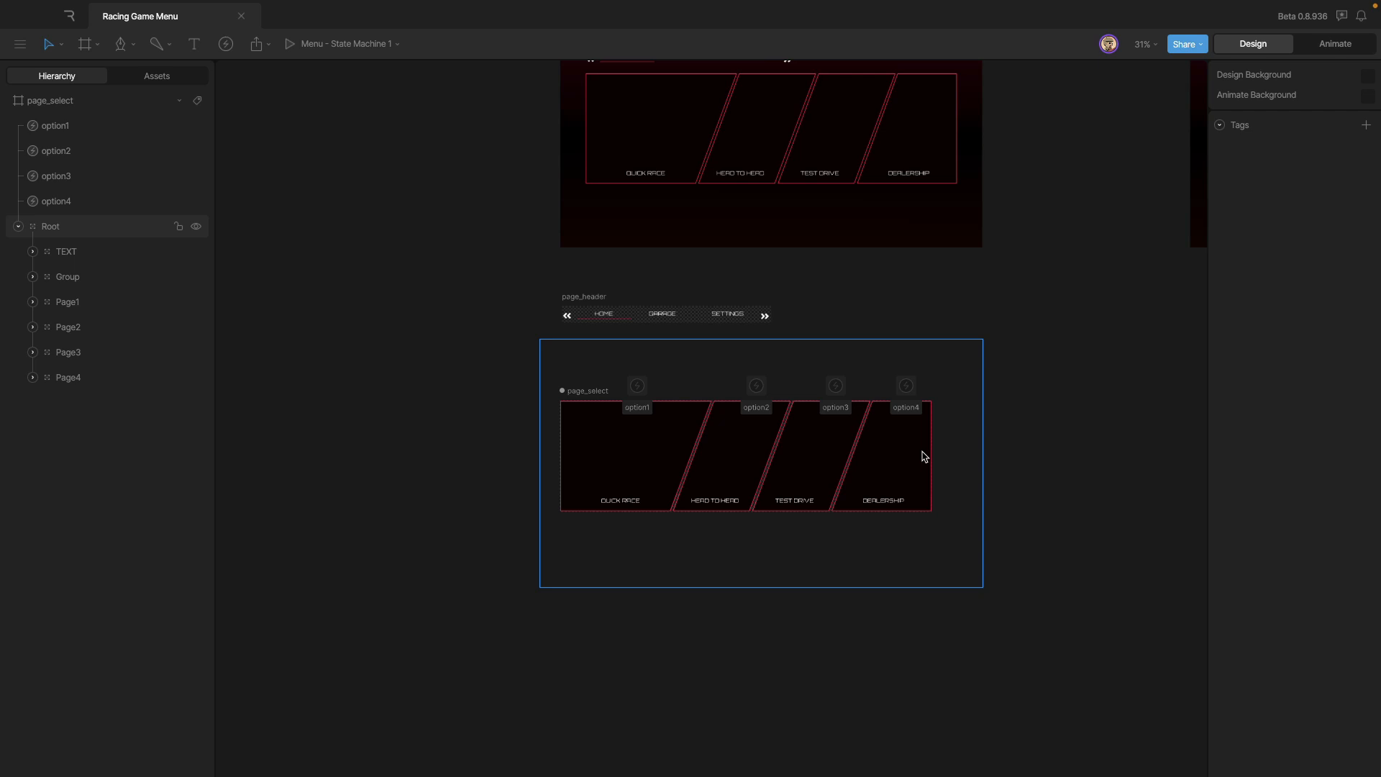
scroll(974, 373, up, 5)
scroll(974, 373, right, 5)
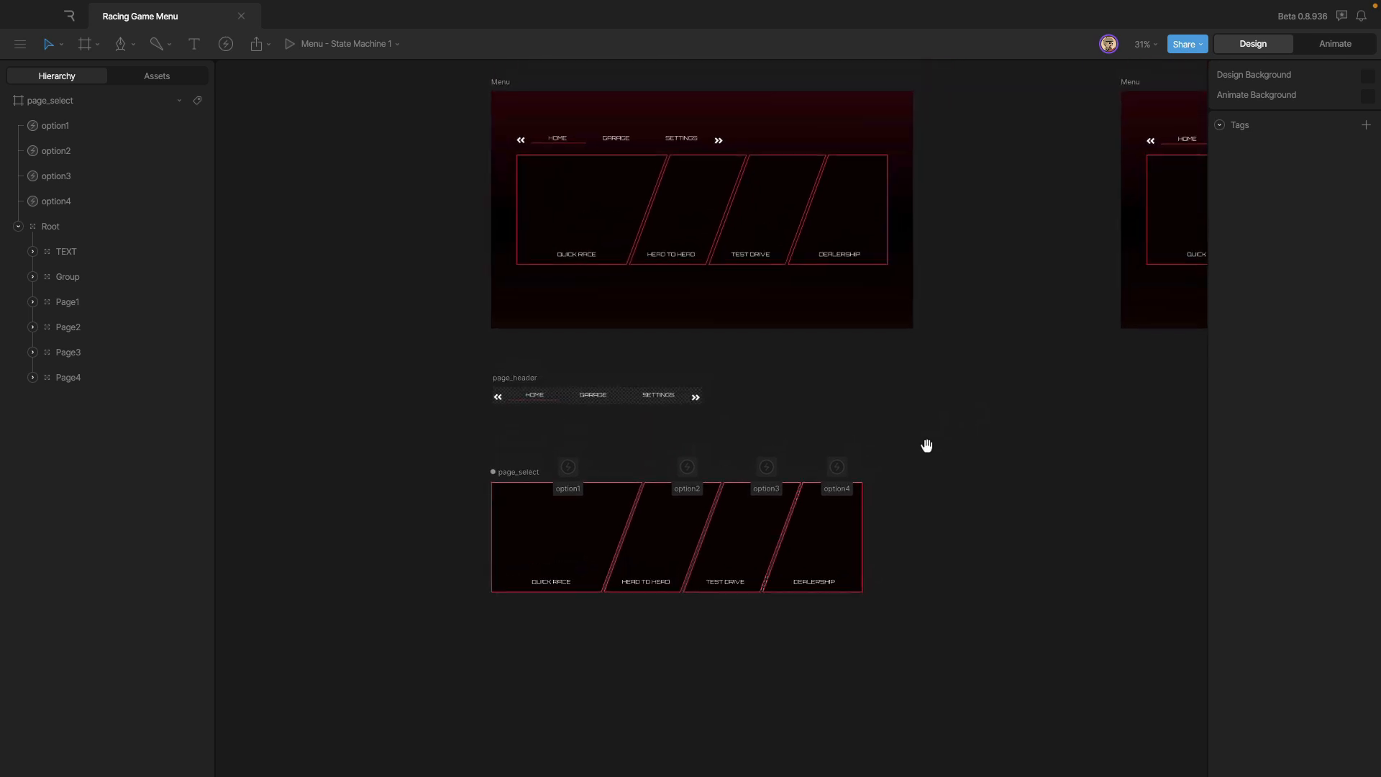